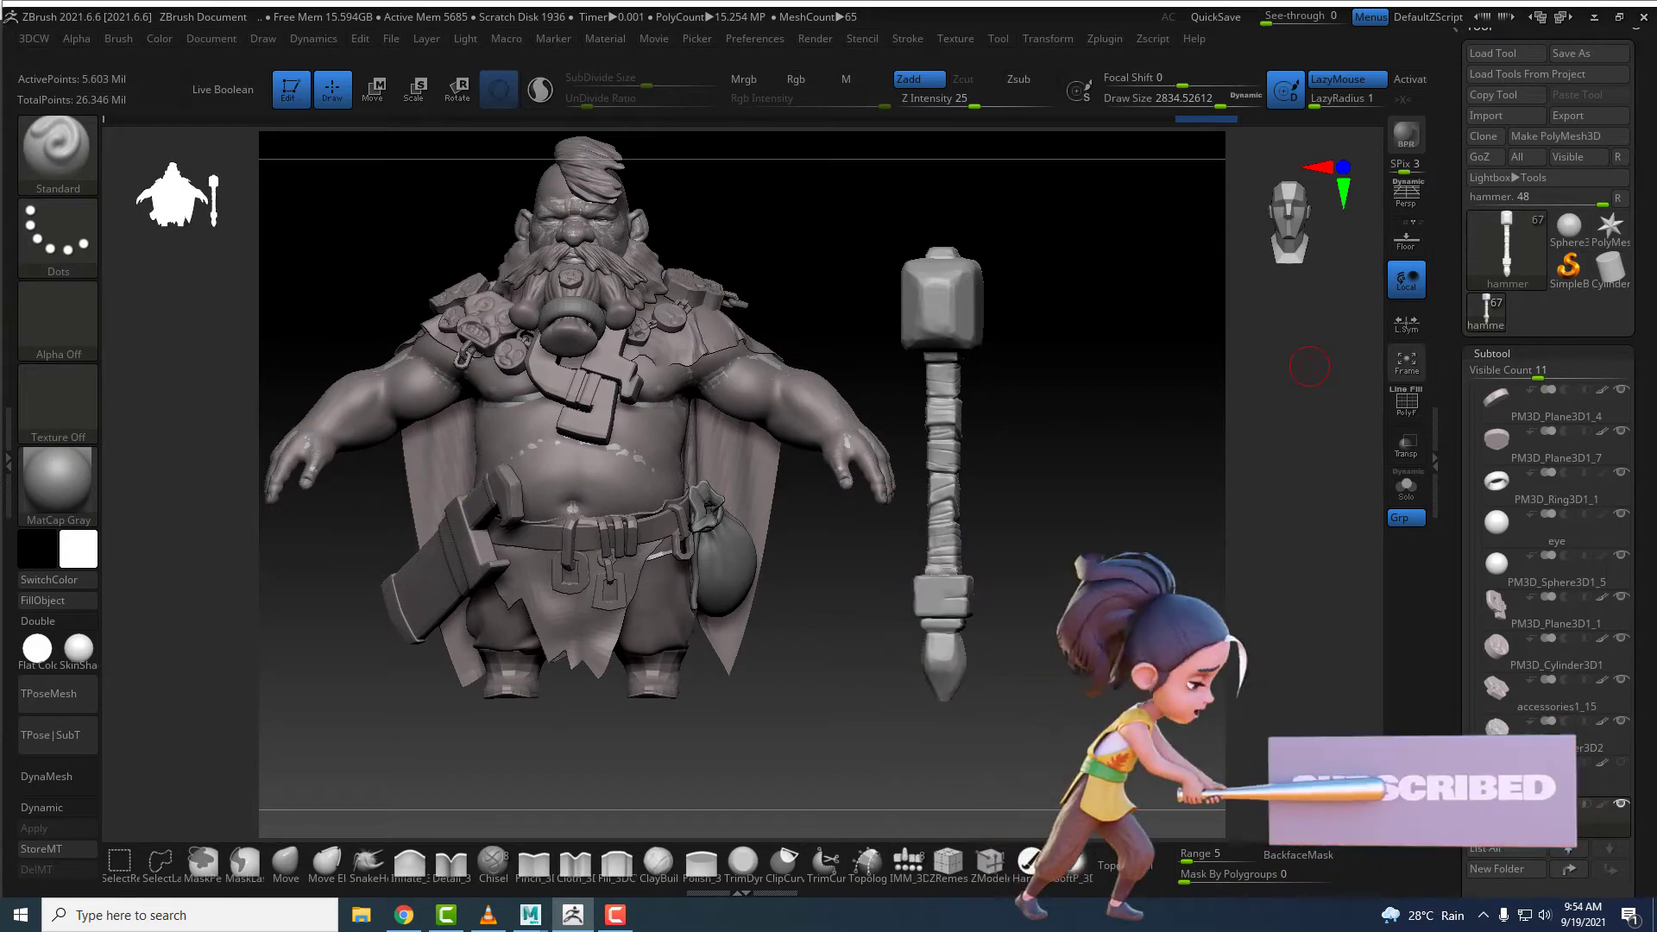
# - Isolate the hammer subtool by turning on Solo mode
pyautogui.moveTo(1049, 536); pyautogui.dragTo(923, 357)
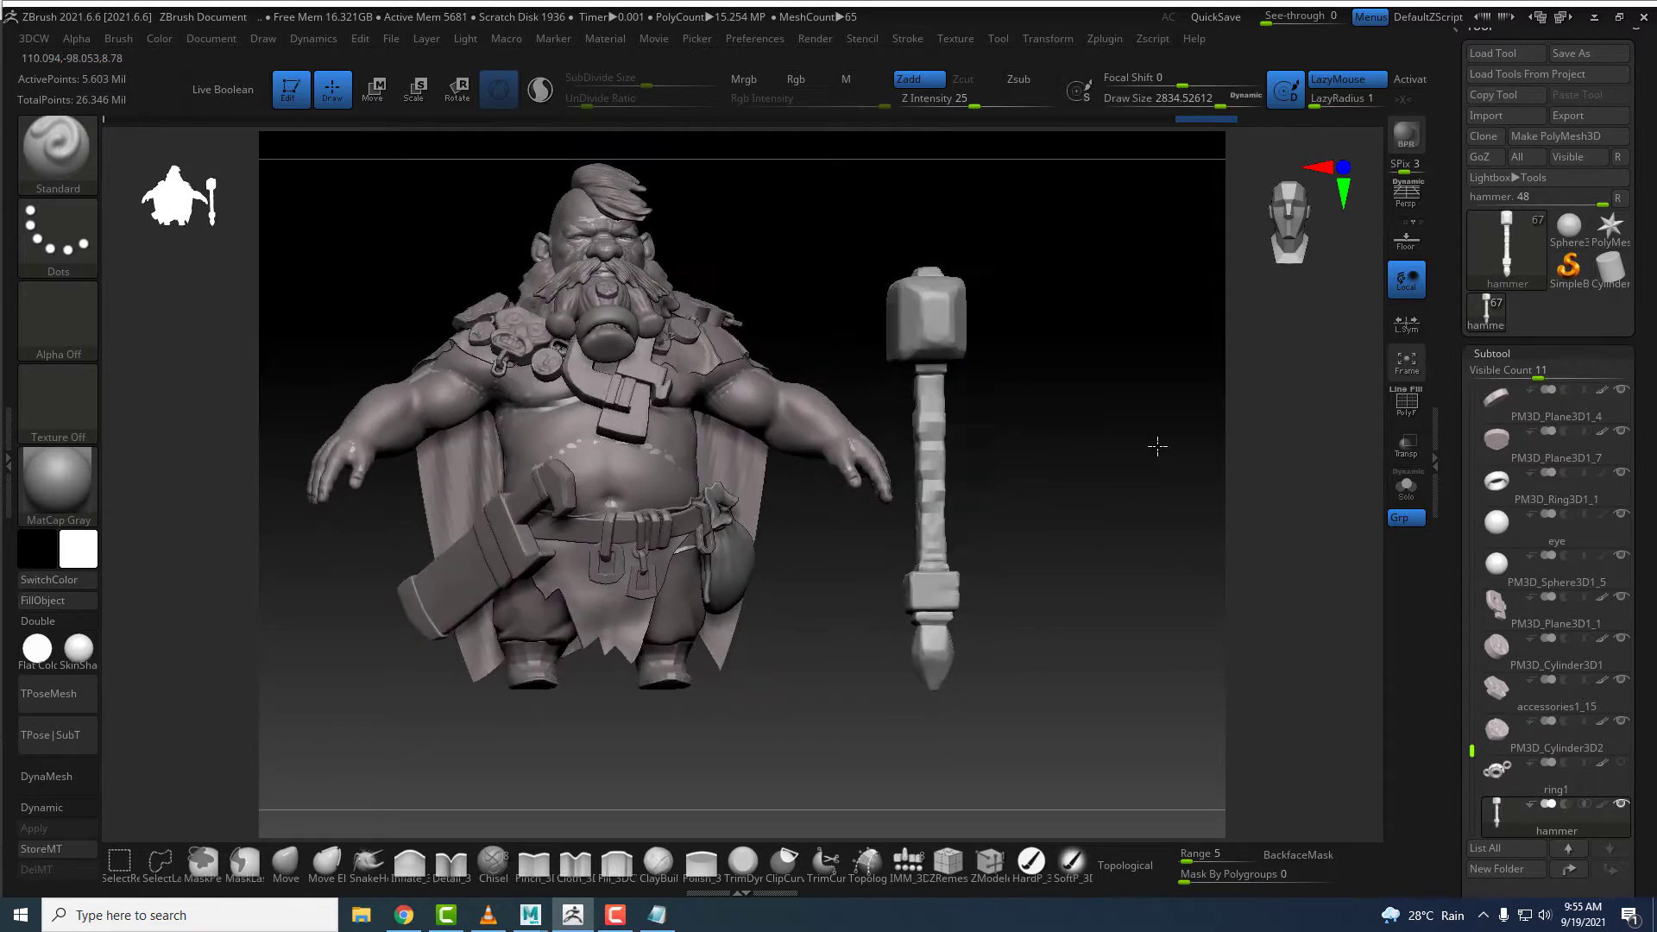
pyautogui.click(1405, 490)
pyautogui.keyDown('alt'); pyautogui.moveTo(1092, 450); pyautogui.dragTo(101, 488); pyautogui.keyUp('alt')
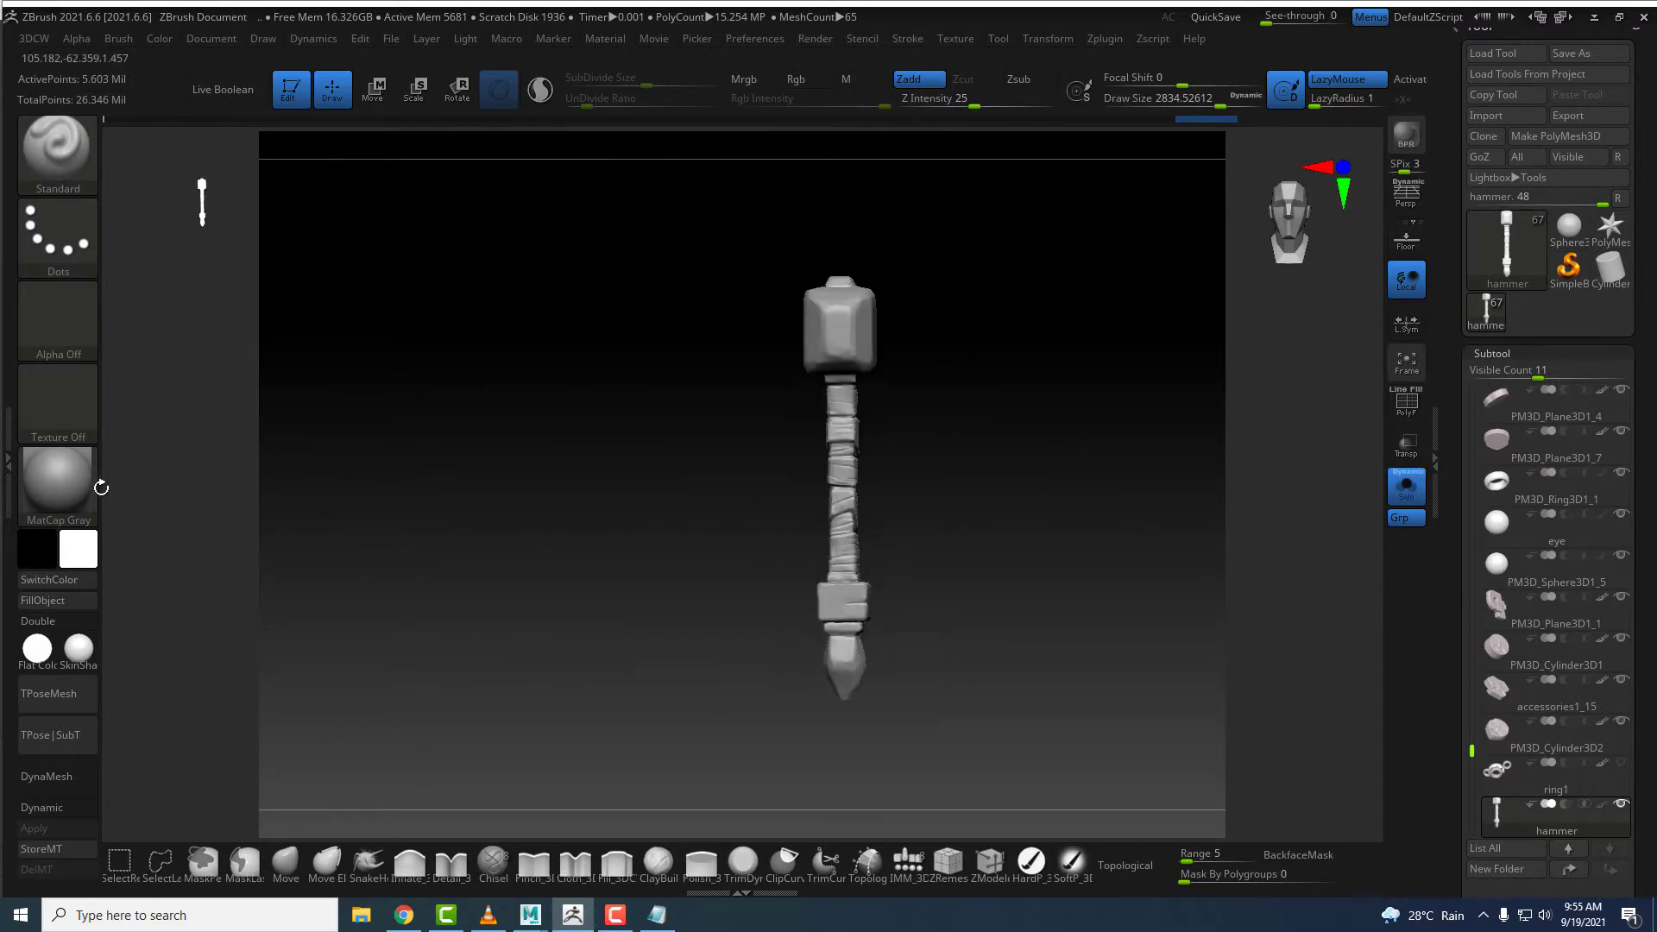
# - Decimate the hammer with Decimation Master using the 75 k preset
pyautogui.click(11, 470)
pyautogui.moveTo(9, 471); pyautogui.dragTo(7, 525)
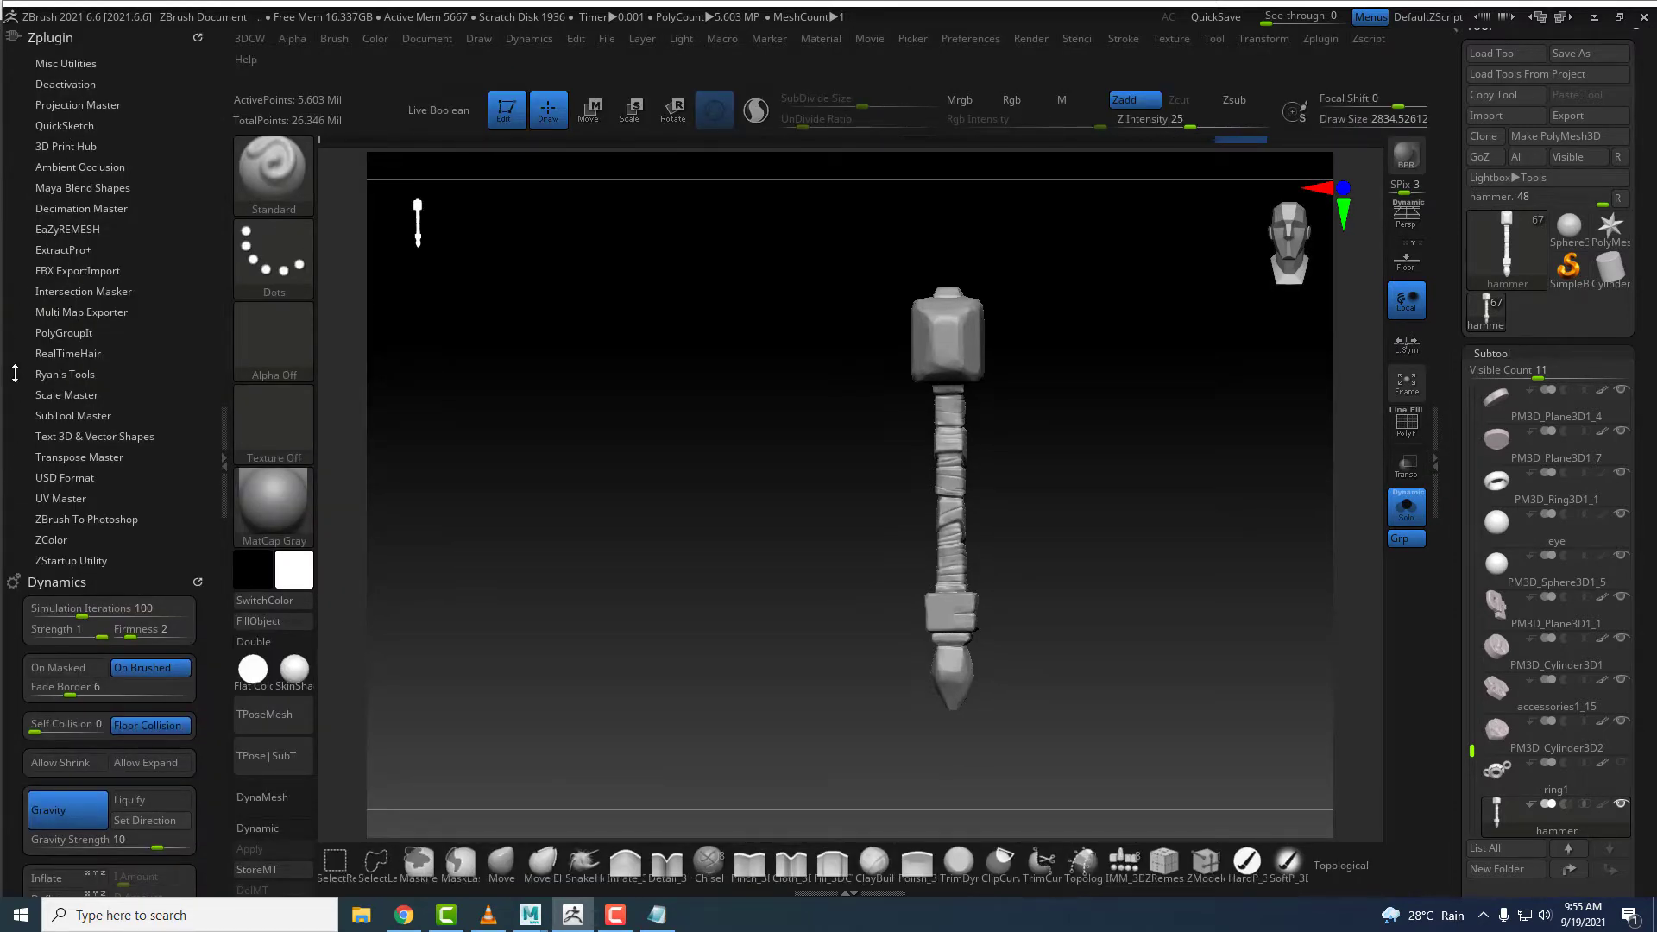
pyautogui.moveTo(15, 373); pyautogui.dragTo(21, 339)
pyautogui.click(60, 549)
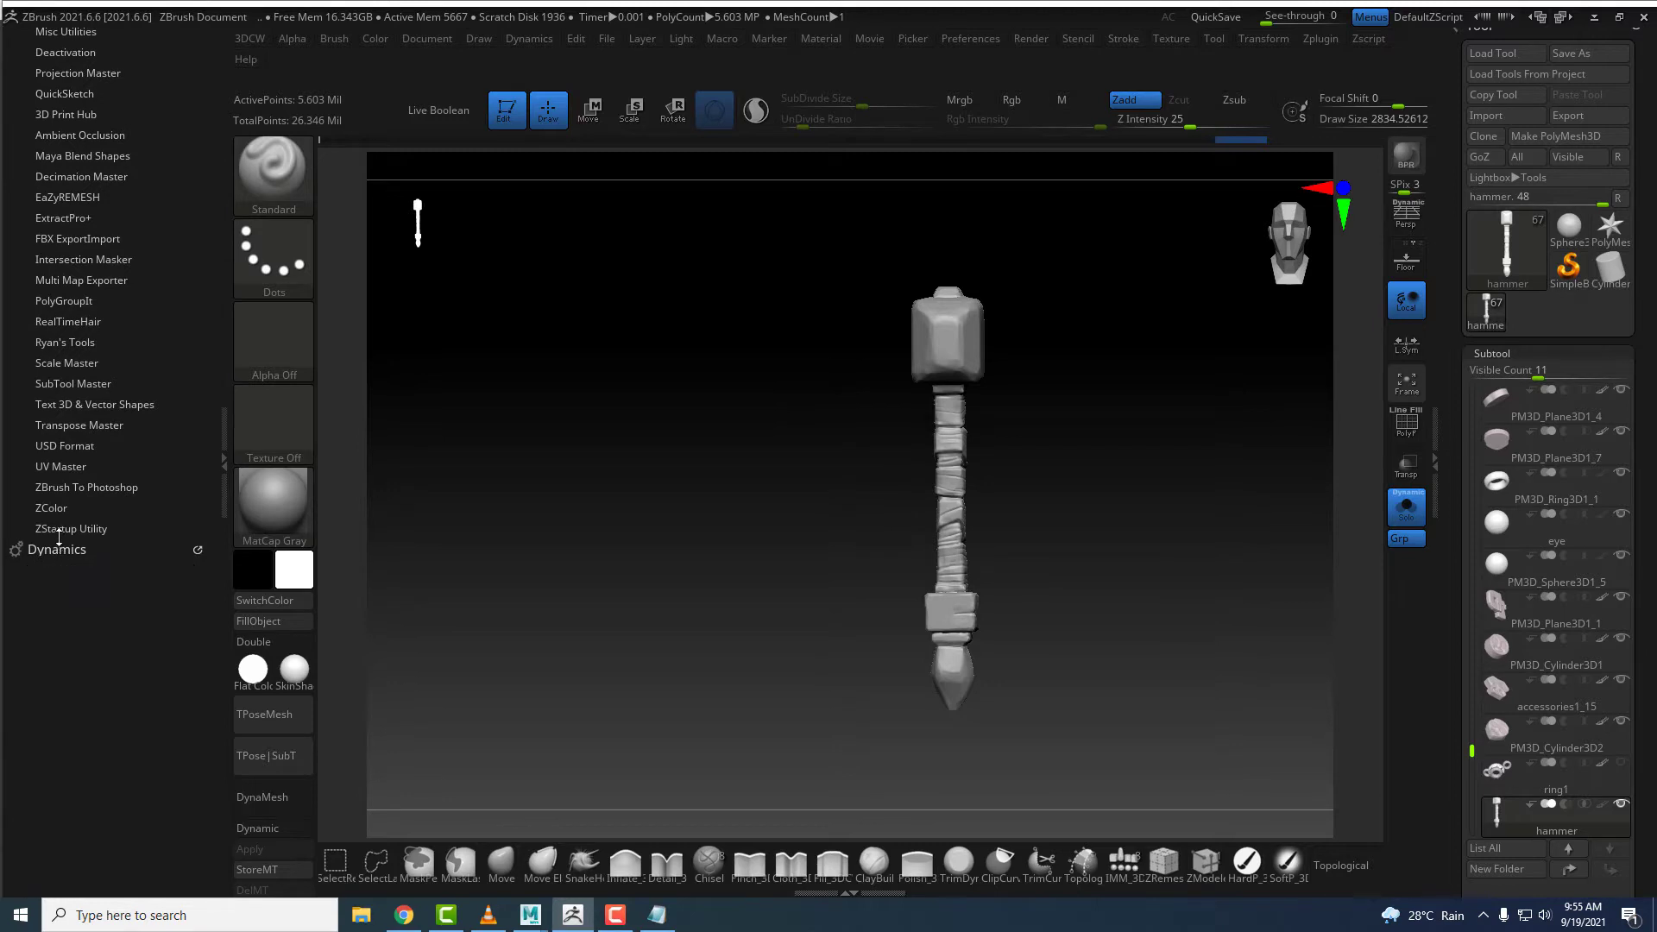
pyautogui.moveTo(17, 415); pyautogui.dragTo(19, 433)
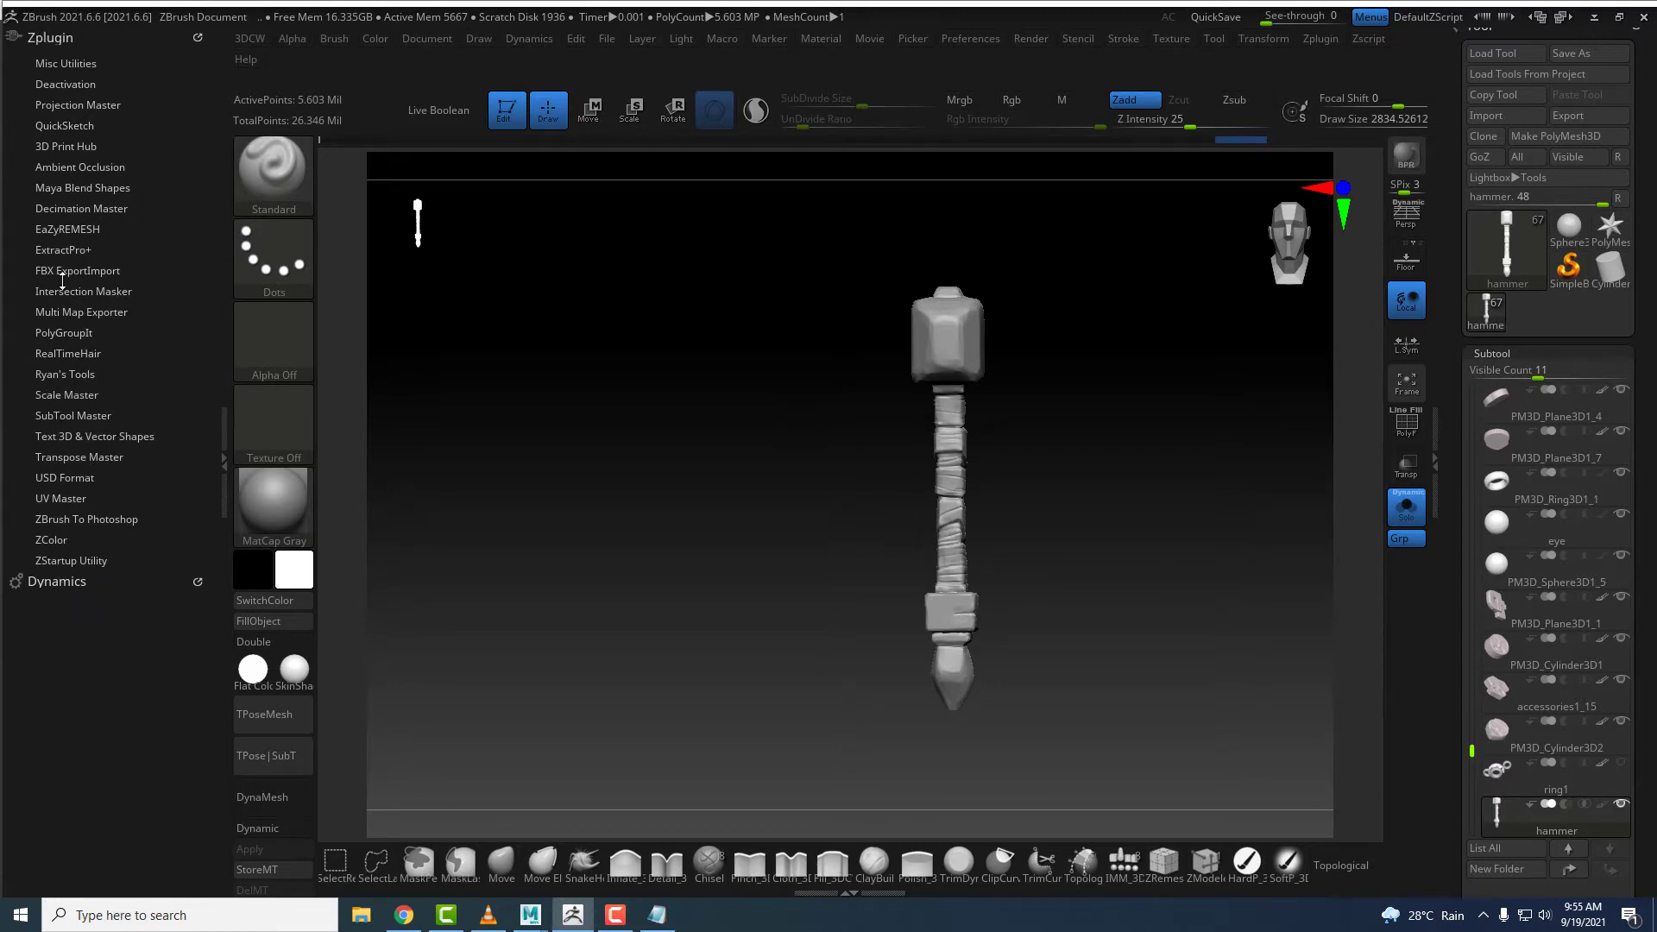
pyautogui.click(86, 208)
pyautogui.moveTo(12, 375); pyautogui.dragTo(14, 315)
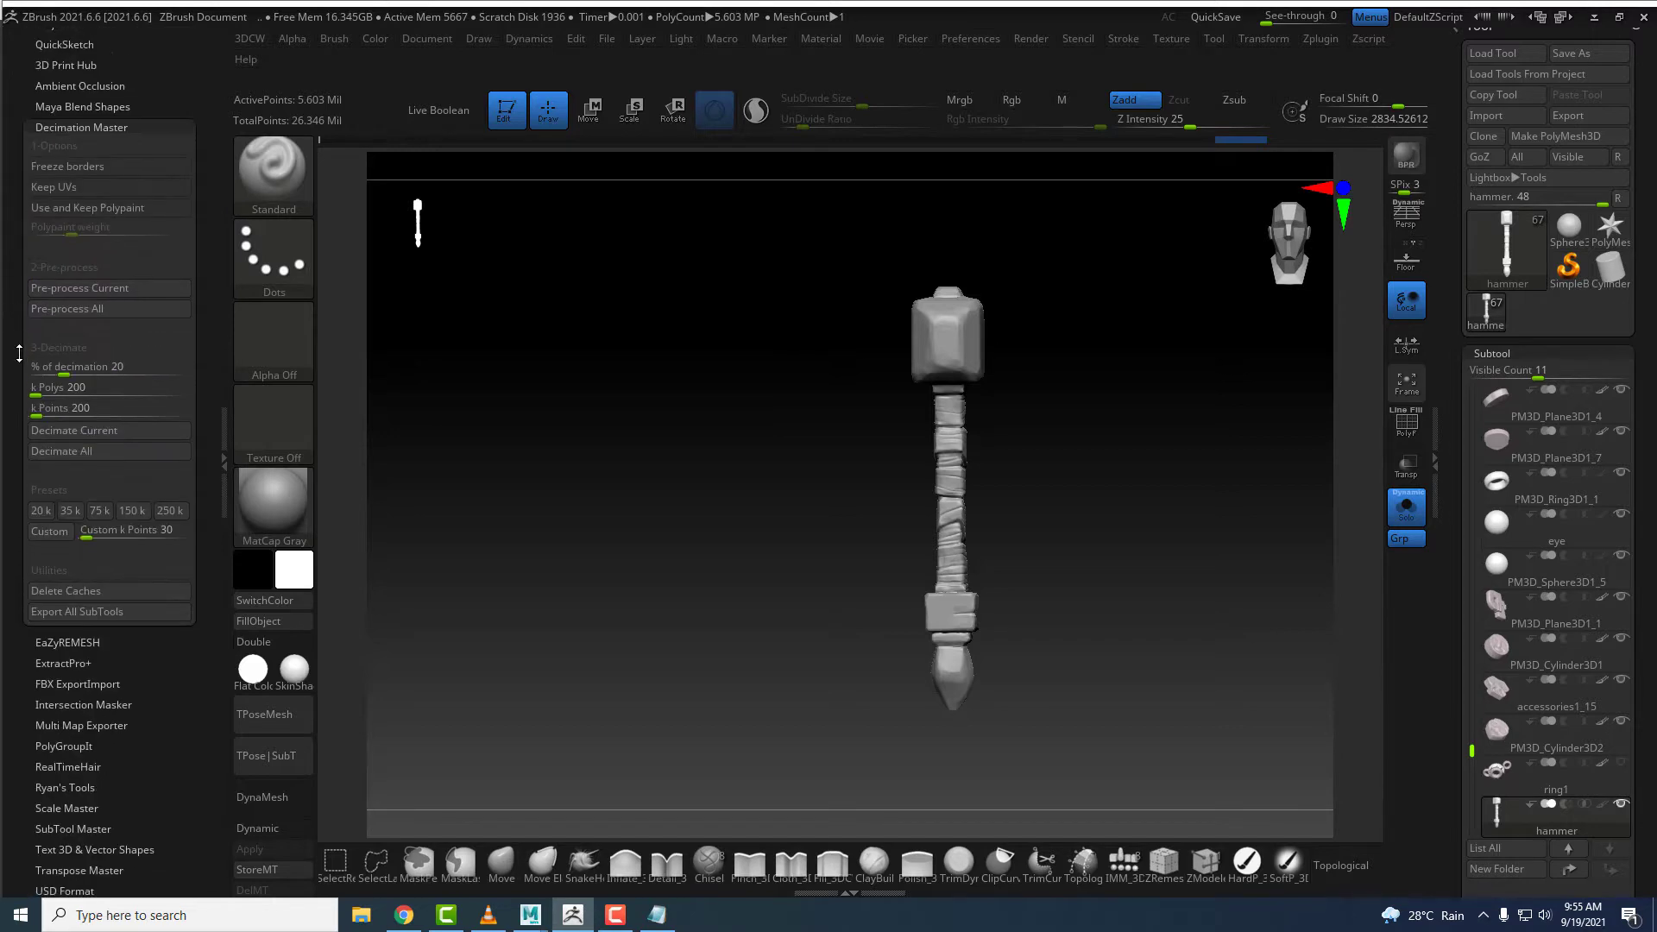
pyautogui.click(100, 512)
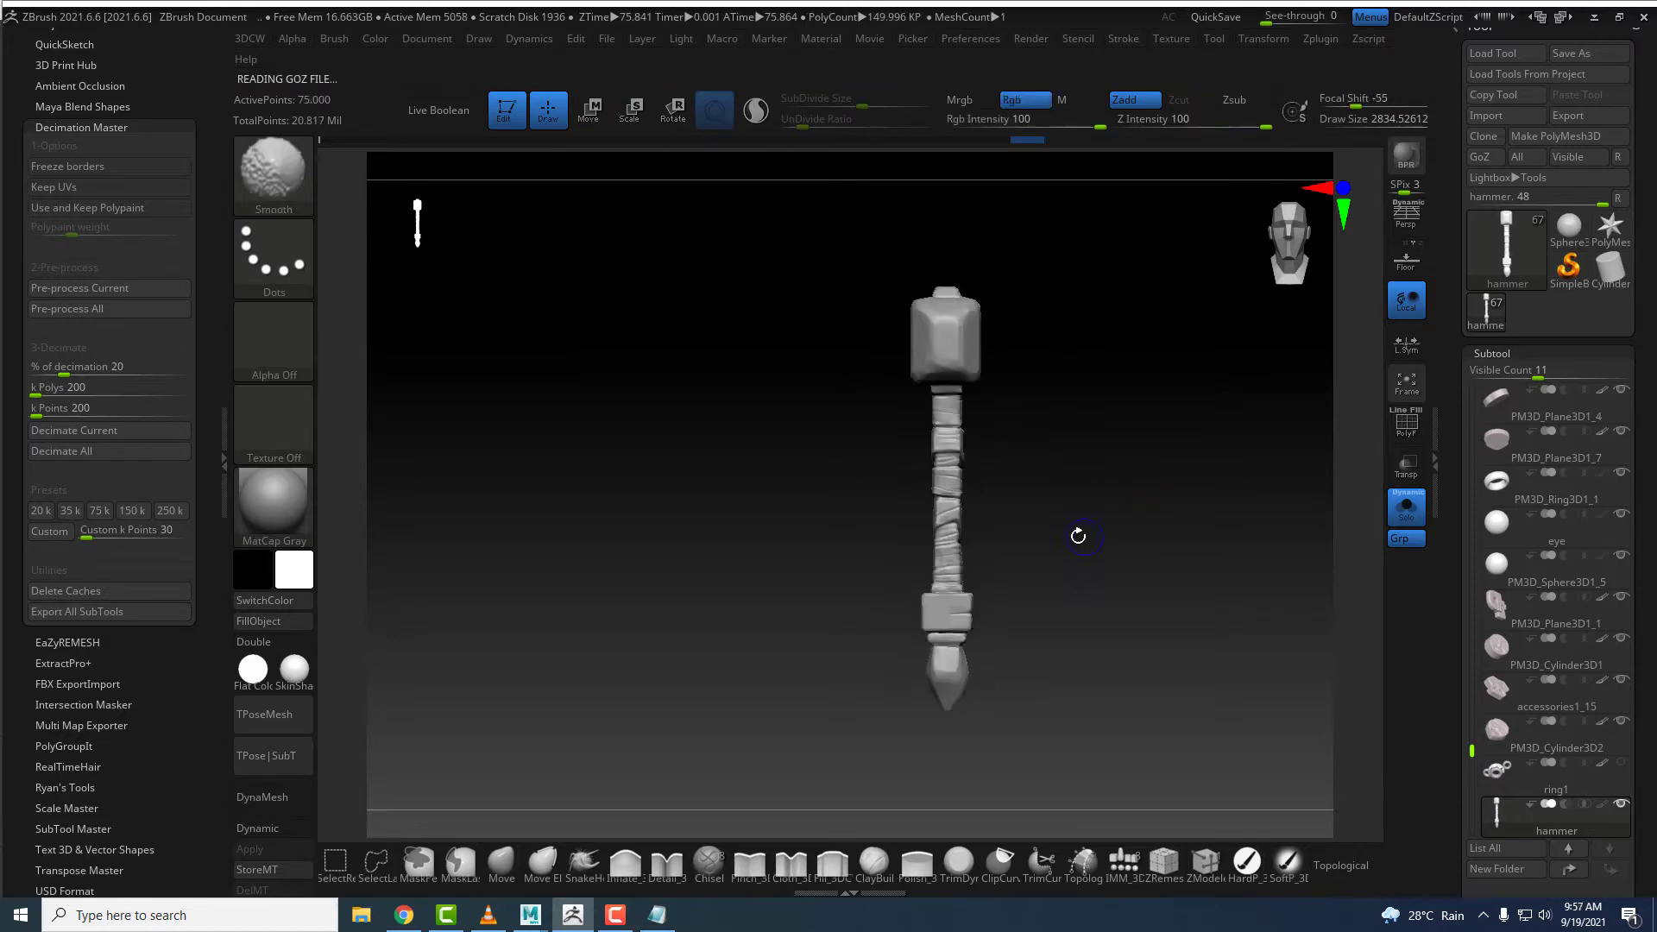
# - Export the decimated hammer in OBJ format as hammerDecimate into the Obj folder of the Dwarf project on drive K
pyautogui.click(1568, 117)
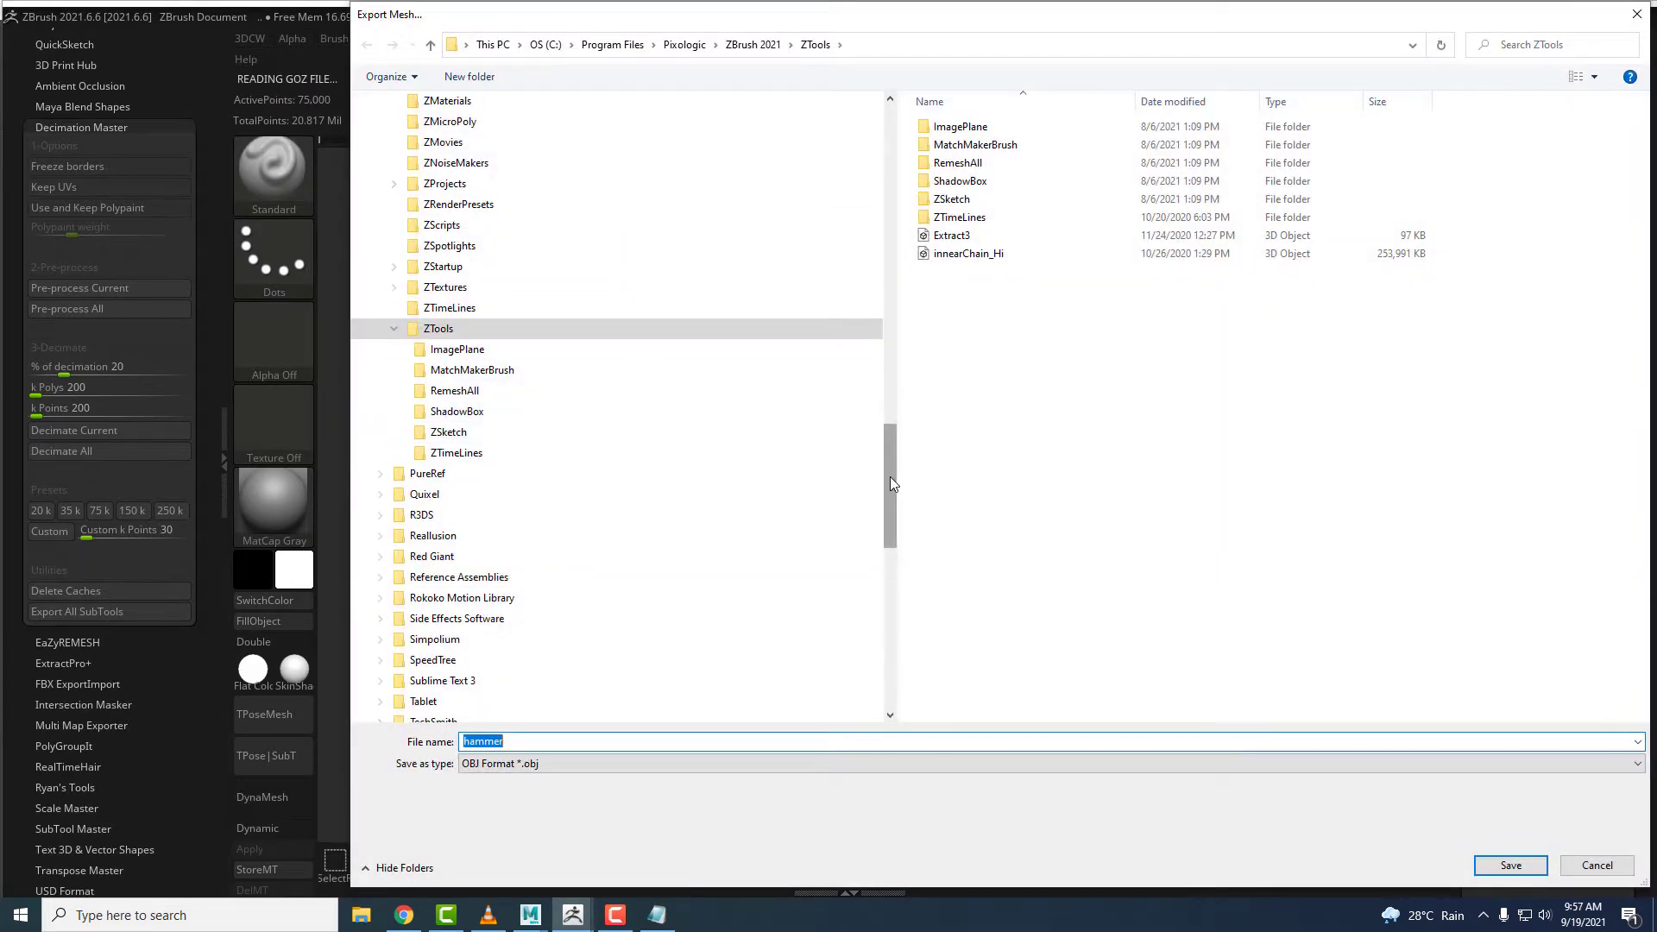
pyautogui.scroll(10, 578, 477)
pyautogui.click(413, 314)
pyautogui.doubleClick(1442, 406)
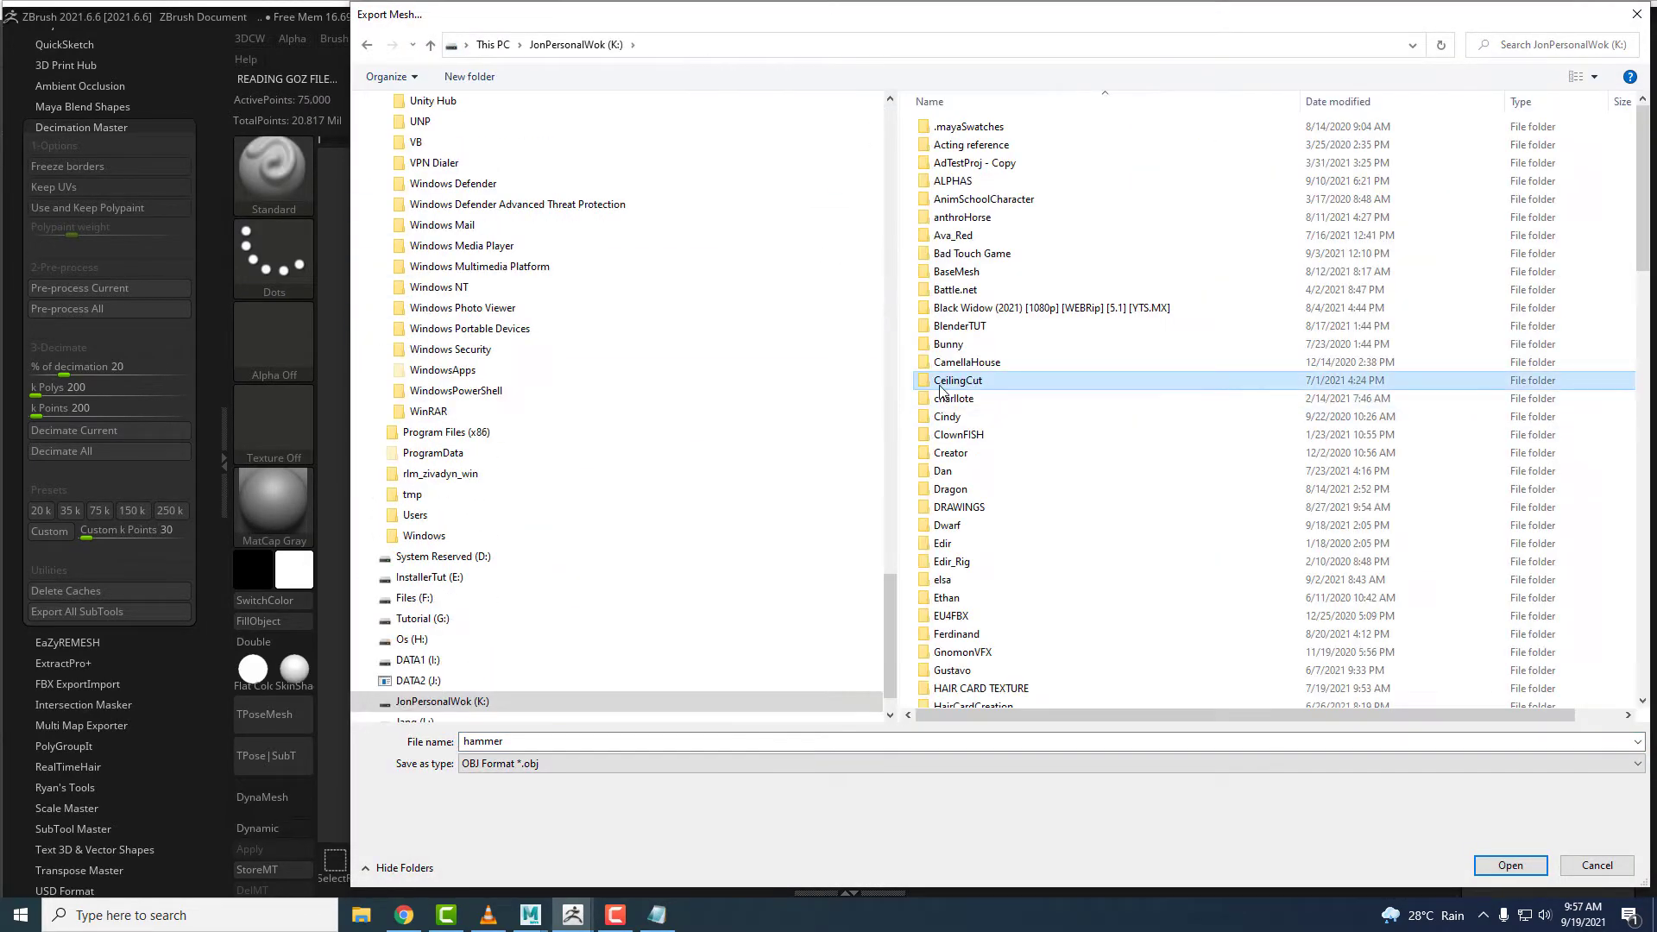
pyautogui.doubleClick(953, 523)
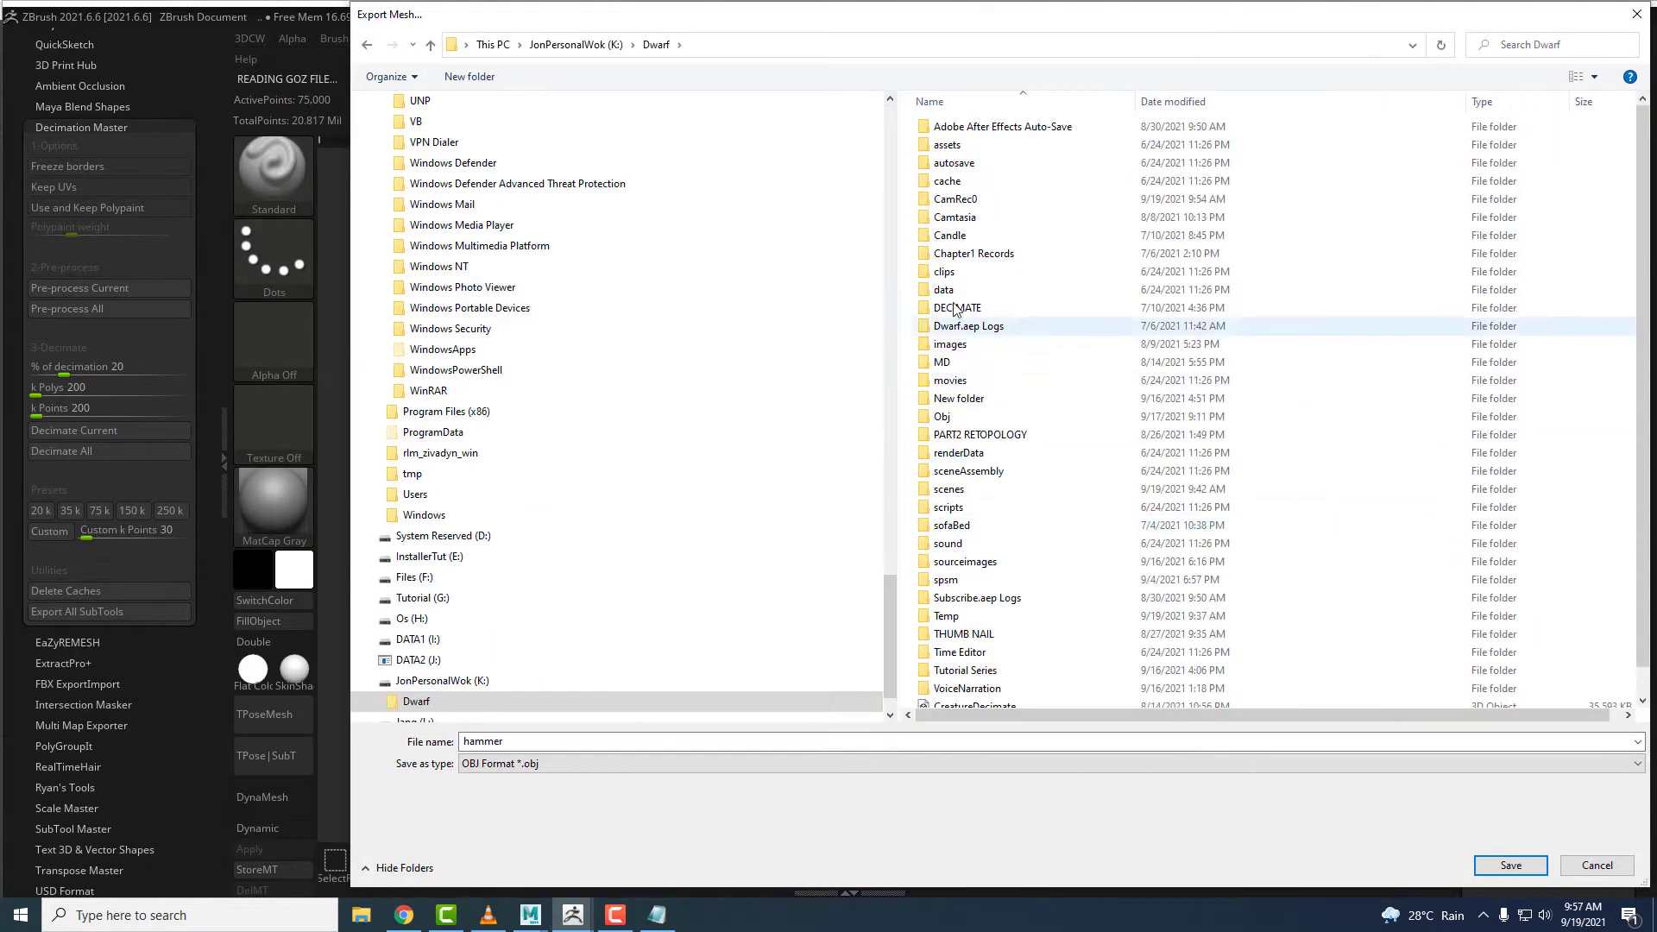
pyautogui.doubleClick(942, 416)
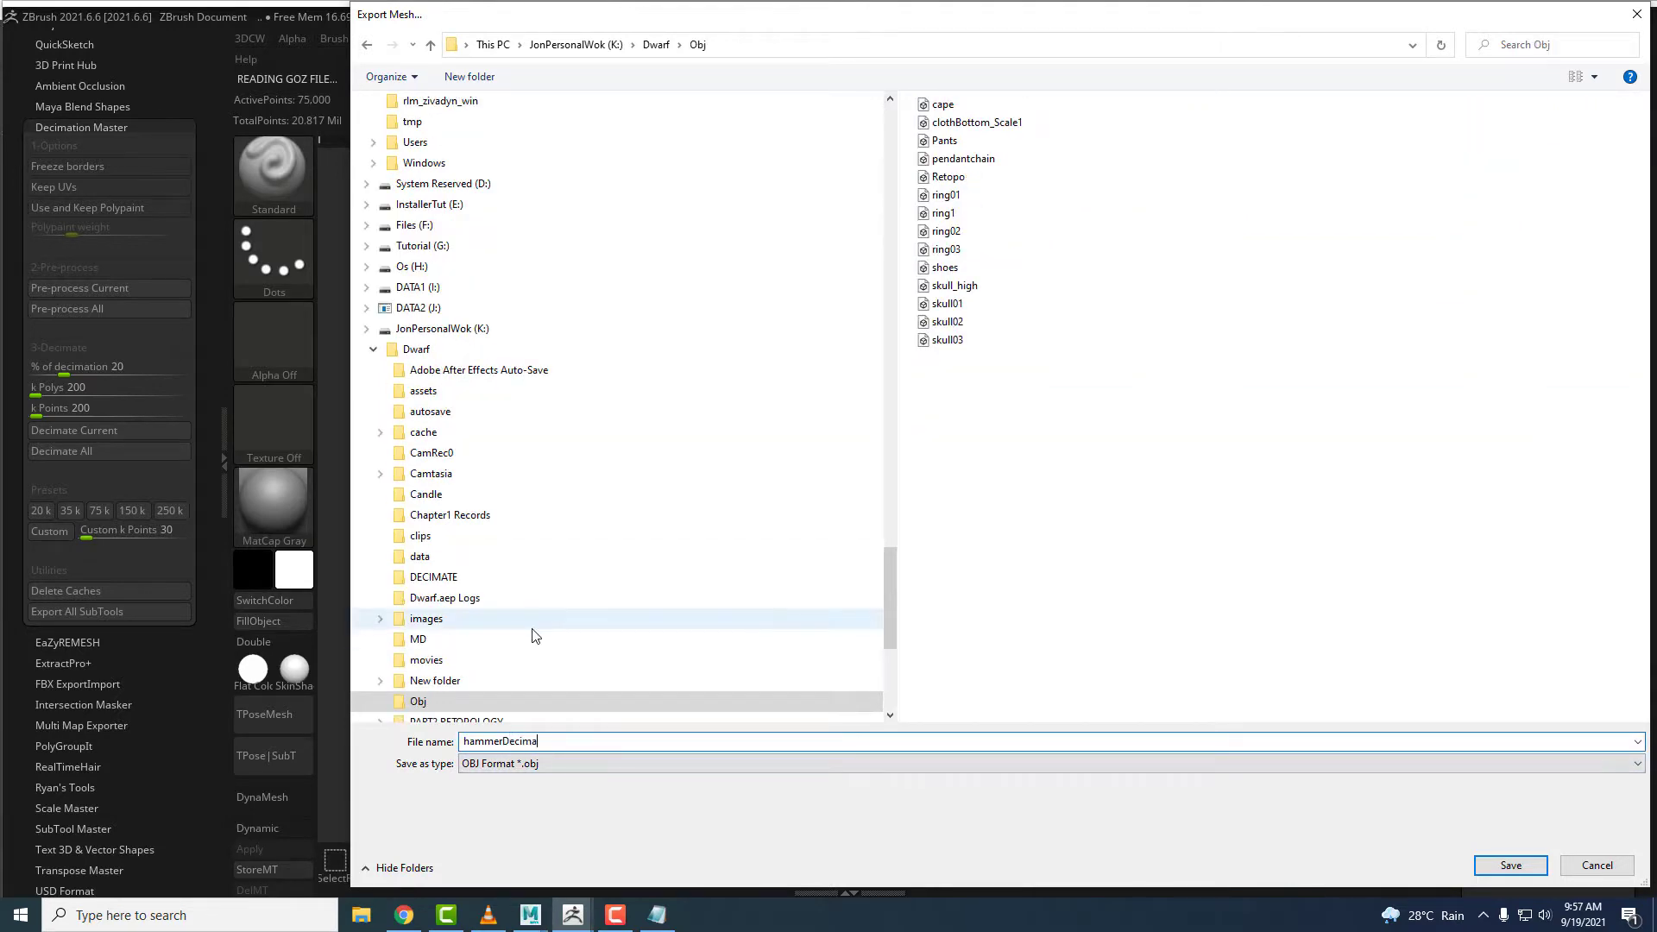
pyautogui.press('Return')
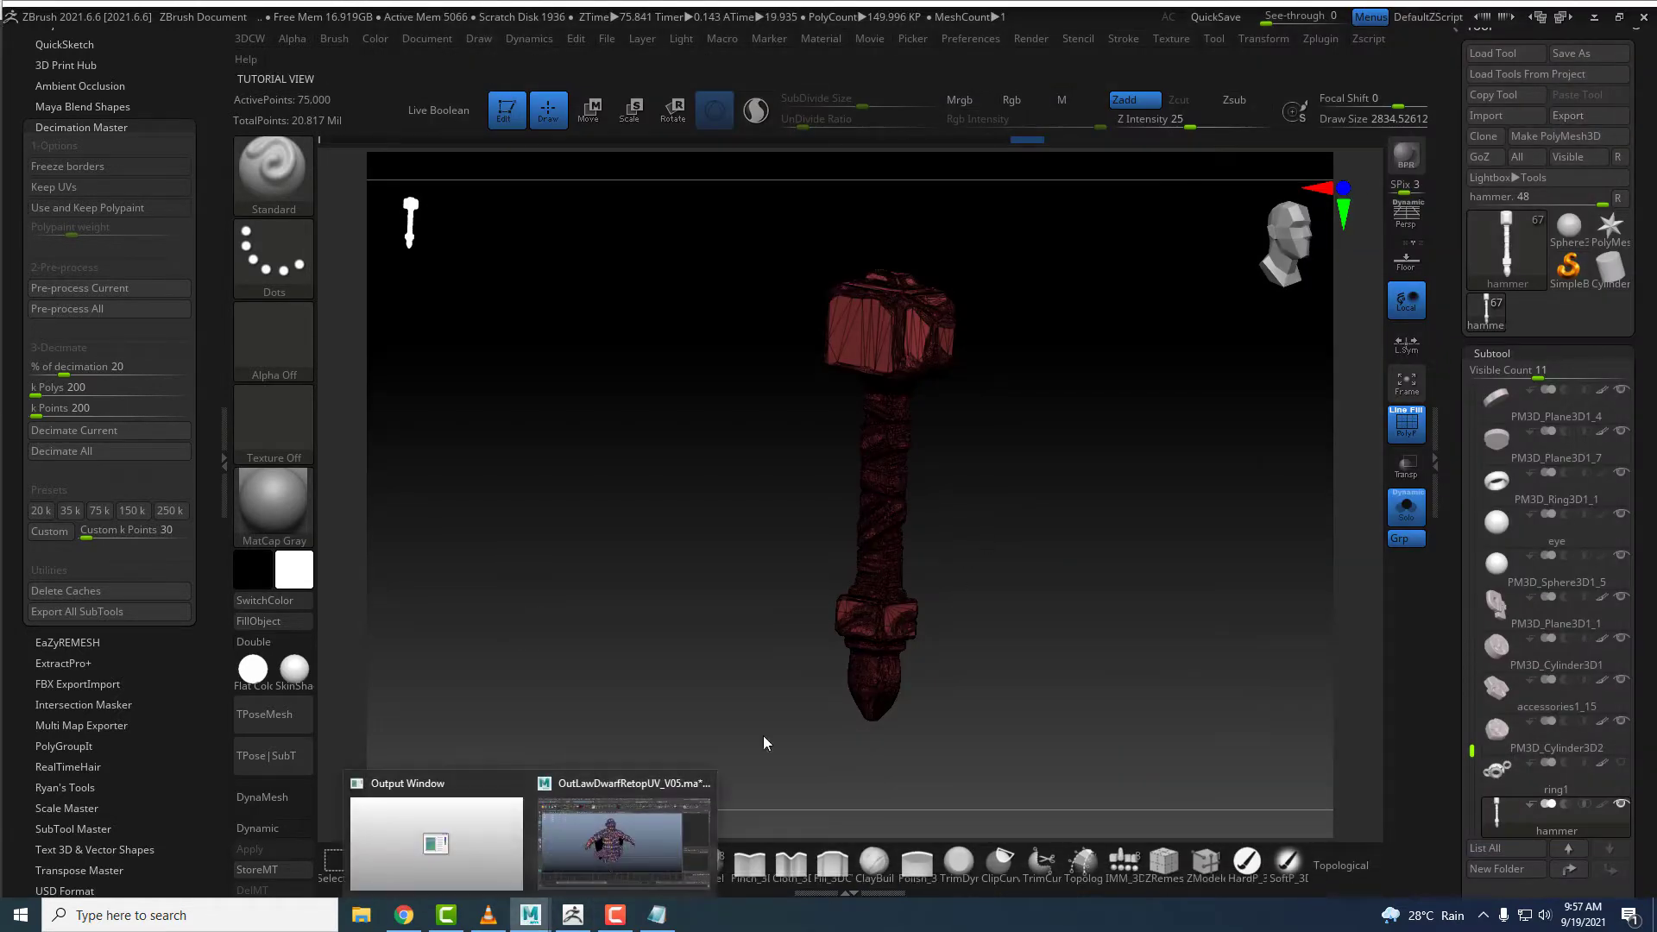
# - Switch to Maya and import hammerDecimate.obj from the Dwarf project's Obj folder
pyautogui.click(618, 830)
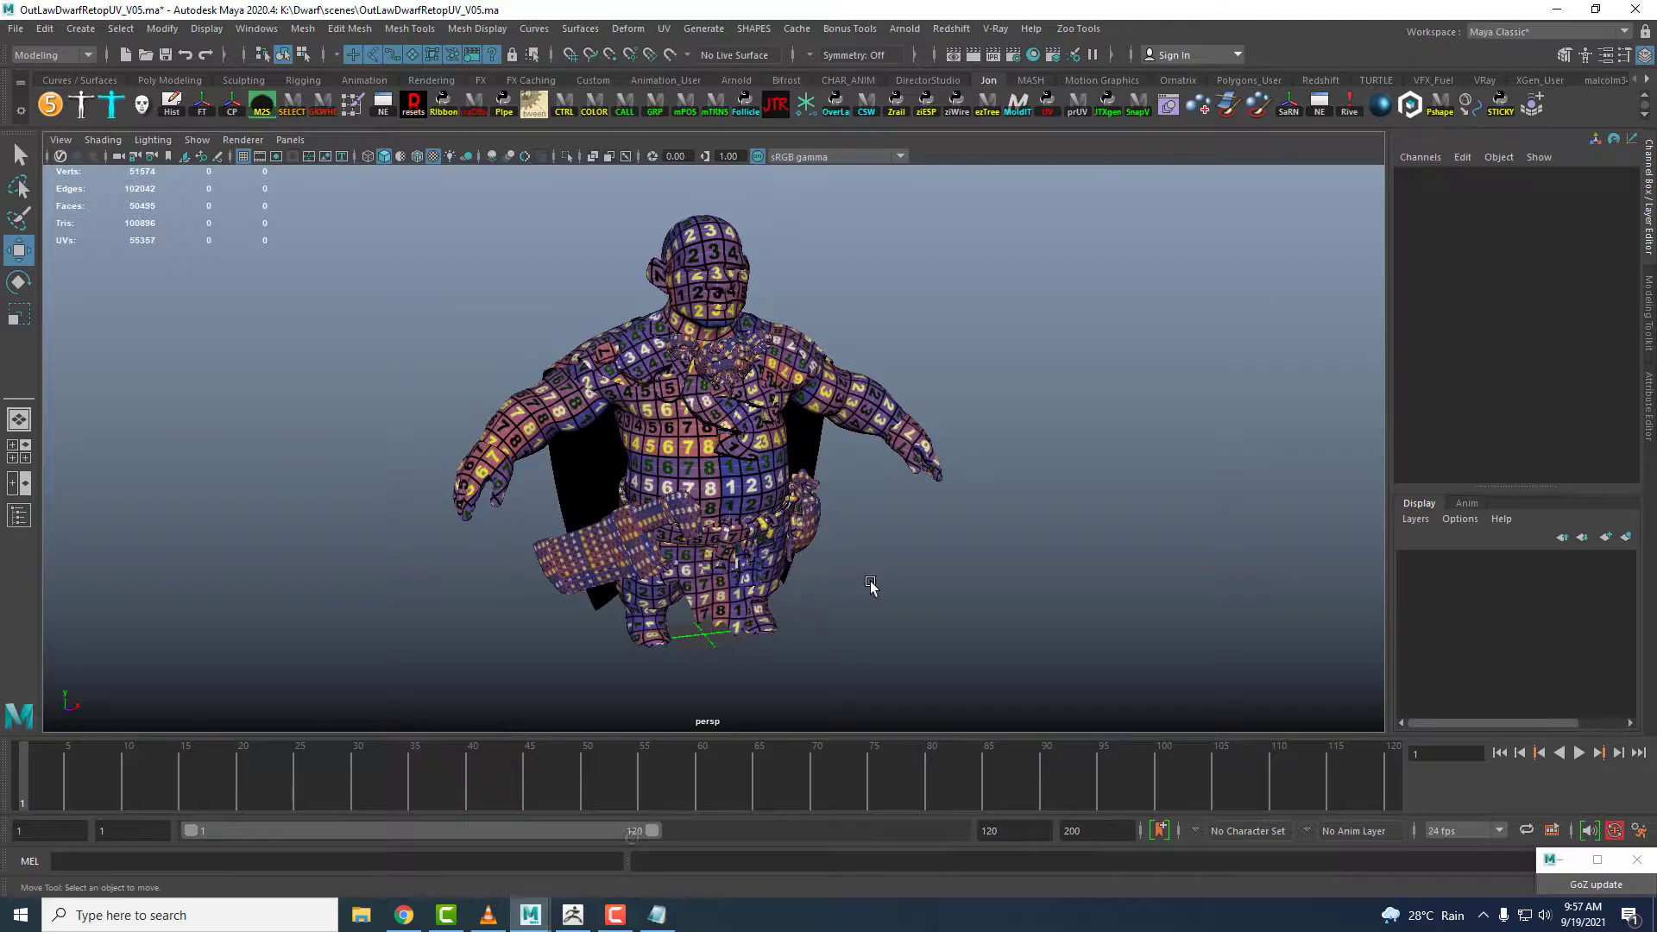
pyautogui.click(30, 30)
pyautogui.click(59, 222)
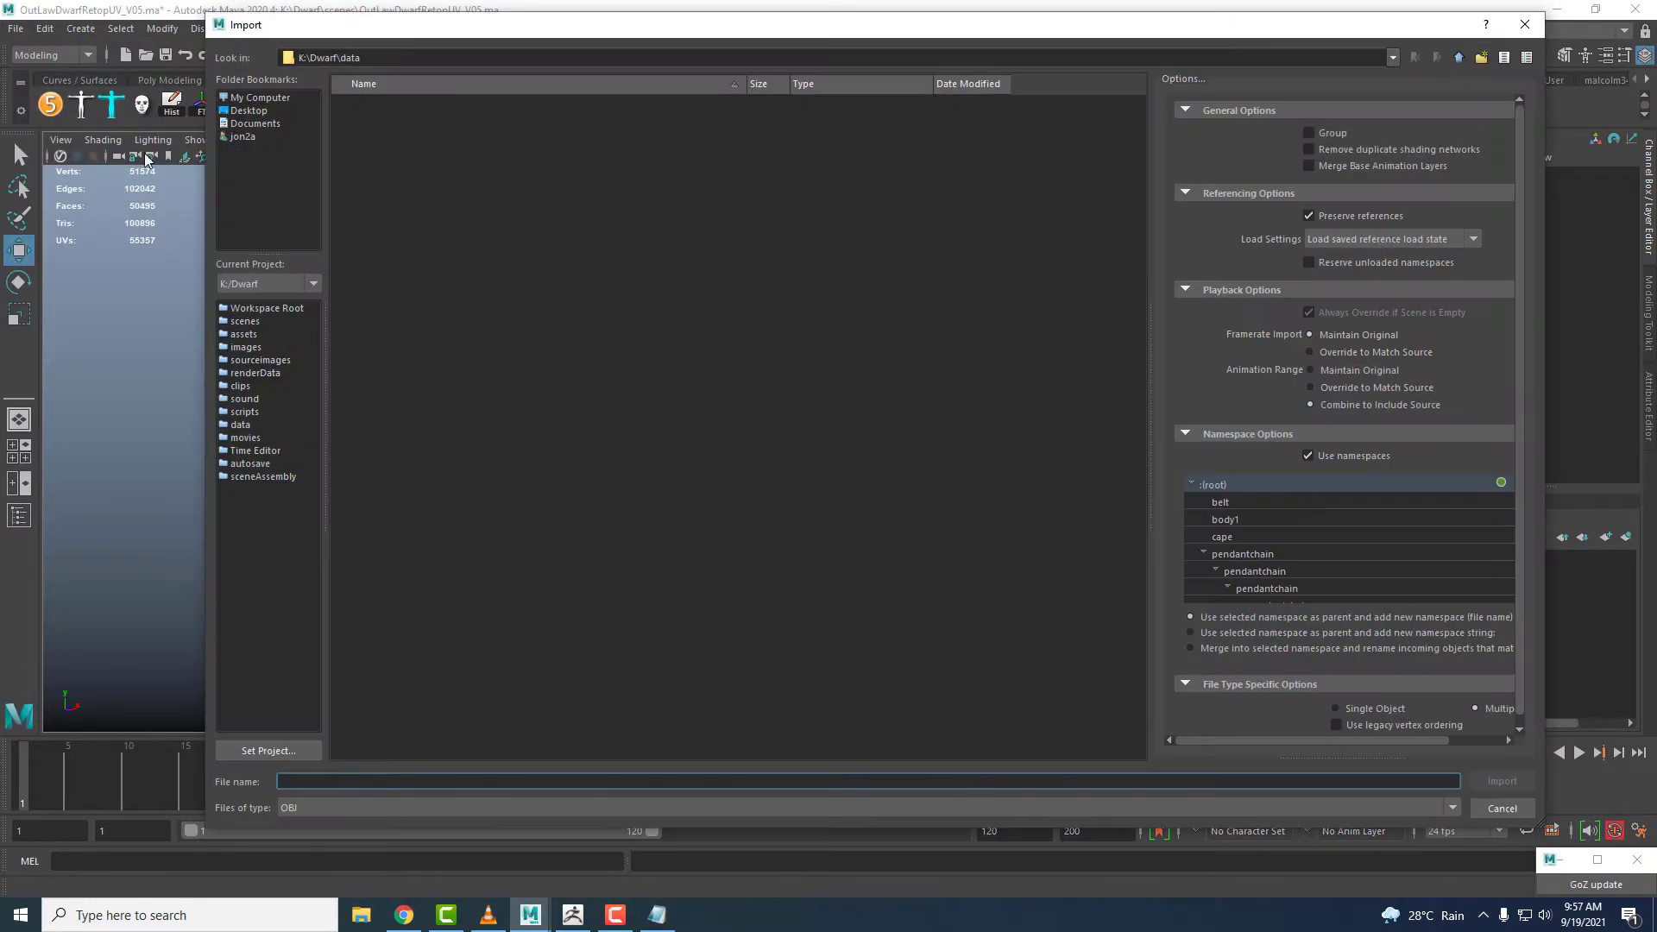
pyautogui.click(244, 309)
pyautogui.doubleClick(378, 354)
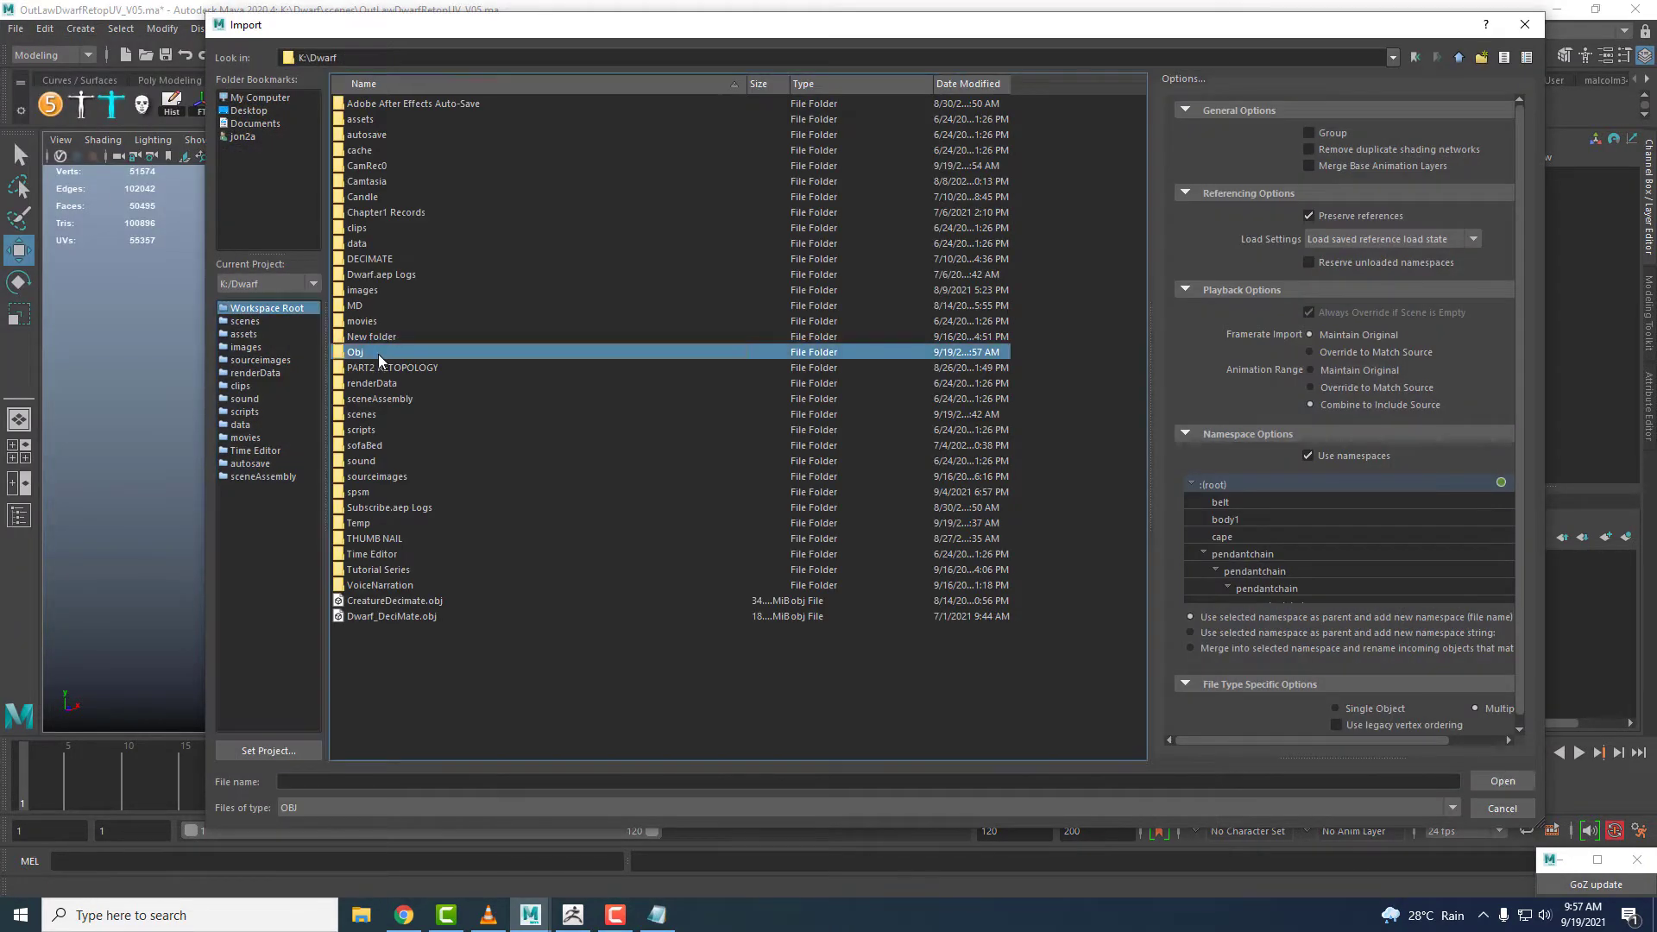
pyautogui.click(373, 245)
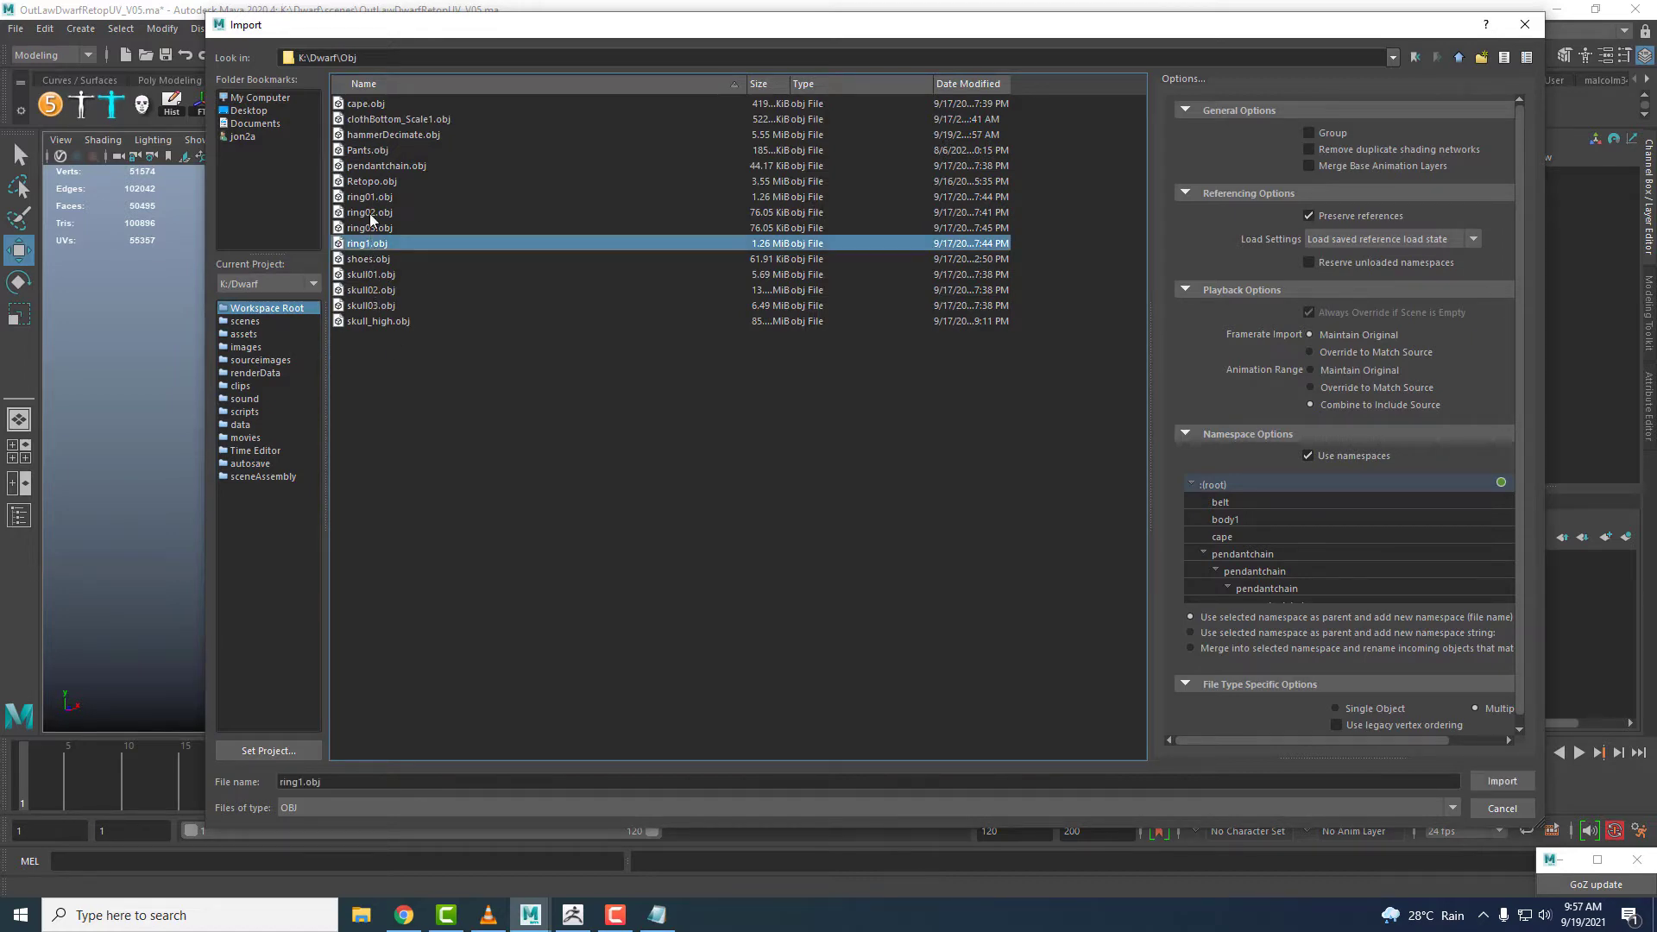
pyautogui.click(372, 217)
pyautogui.press('h')
pyautogui.click(1505, 787)
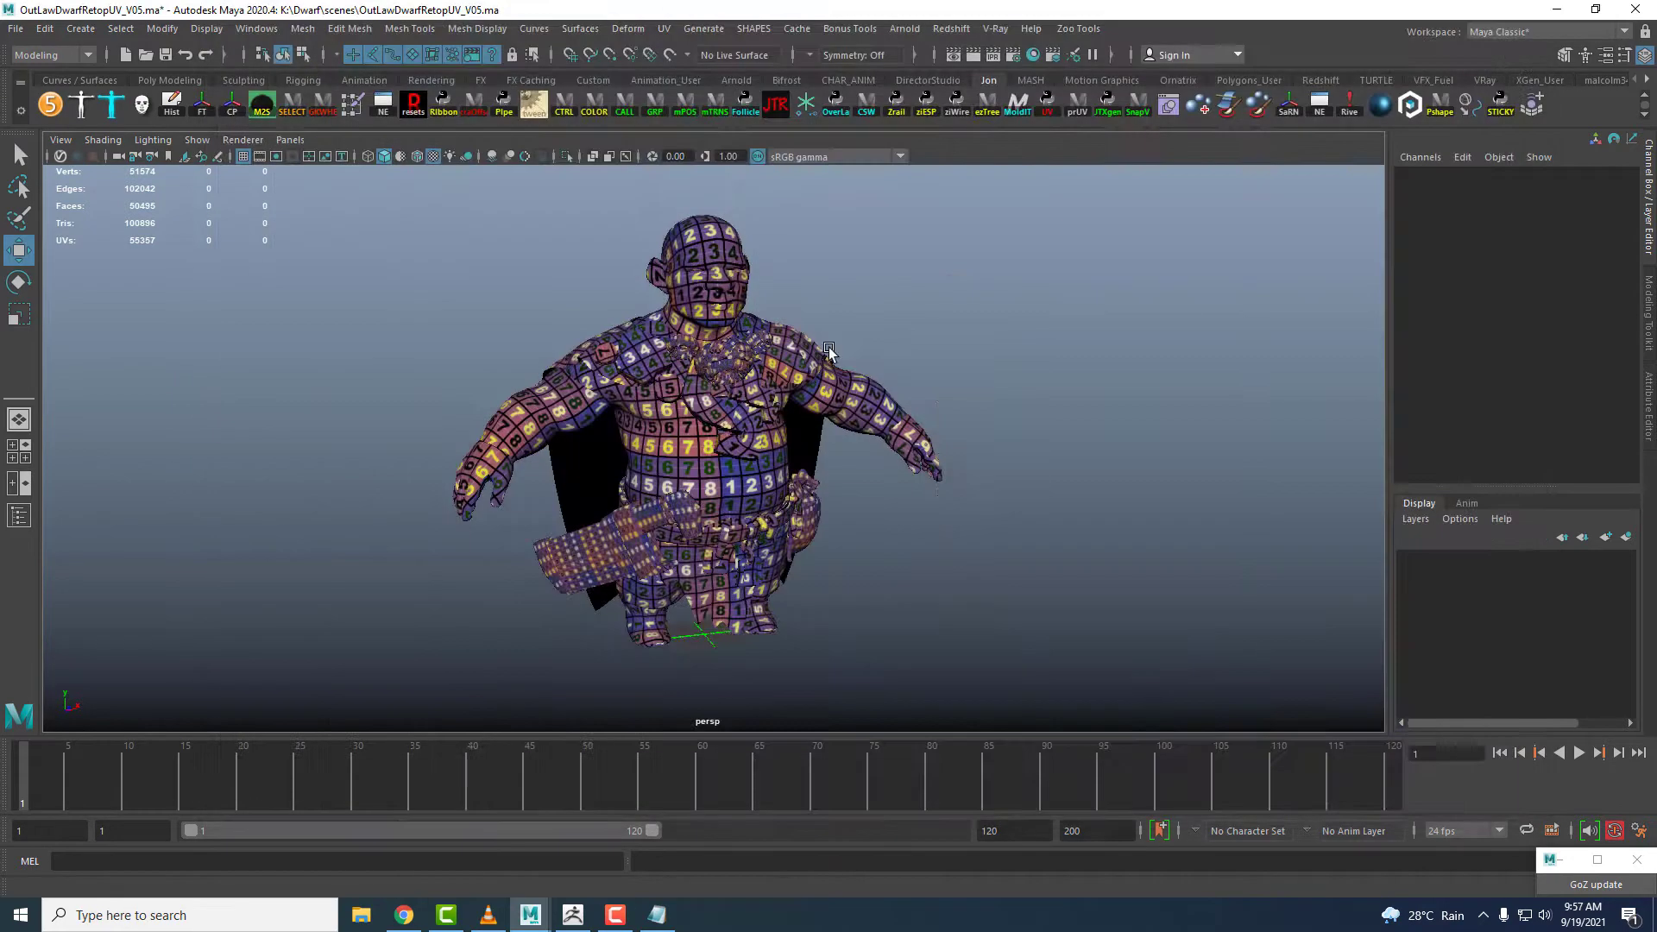
# - Move the imported hammer along X to the center of the scene, at about -102.25
pyautogui.click(933, 317)
pyautogui.keyDown('alt'); pyautogui.moveTo(933, 319); pyautogui.dragTo(900, 446); pyautogui.keyUp('alt')
pyautogui.keyDown('alt'); pyautogui.moveTo(900, 447); pyautogui.dragTo(843, 403, button='middle'); pyautogui.keyUp('alt')
pyautogui.keyDown('alt'); pyautogui.moveTo(843, 403); pyautogui.dragTo(798, 409); pyautogui.keyUp('alt')
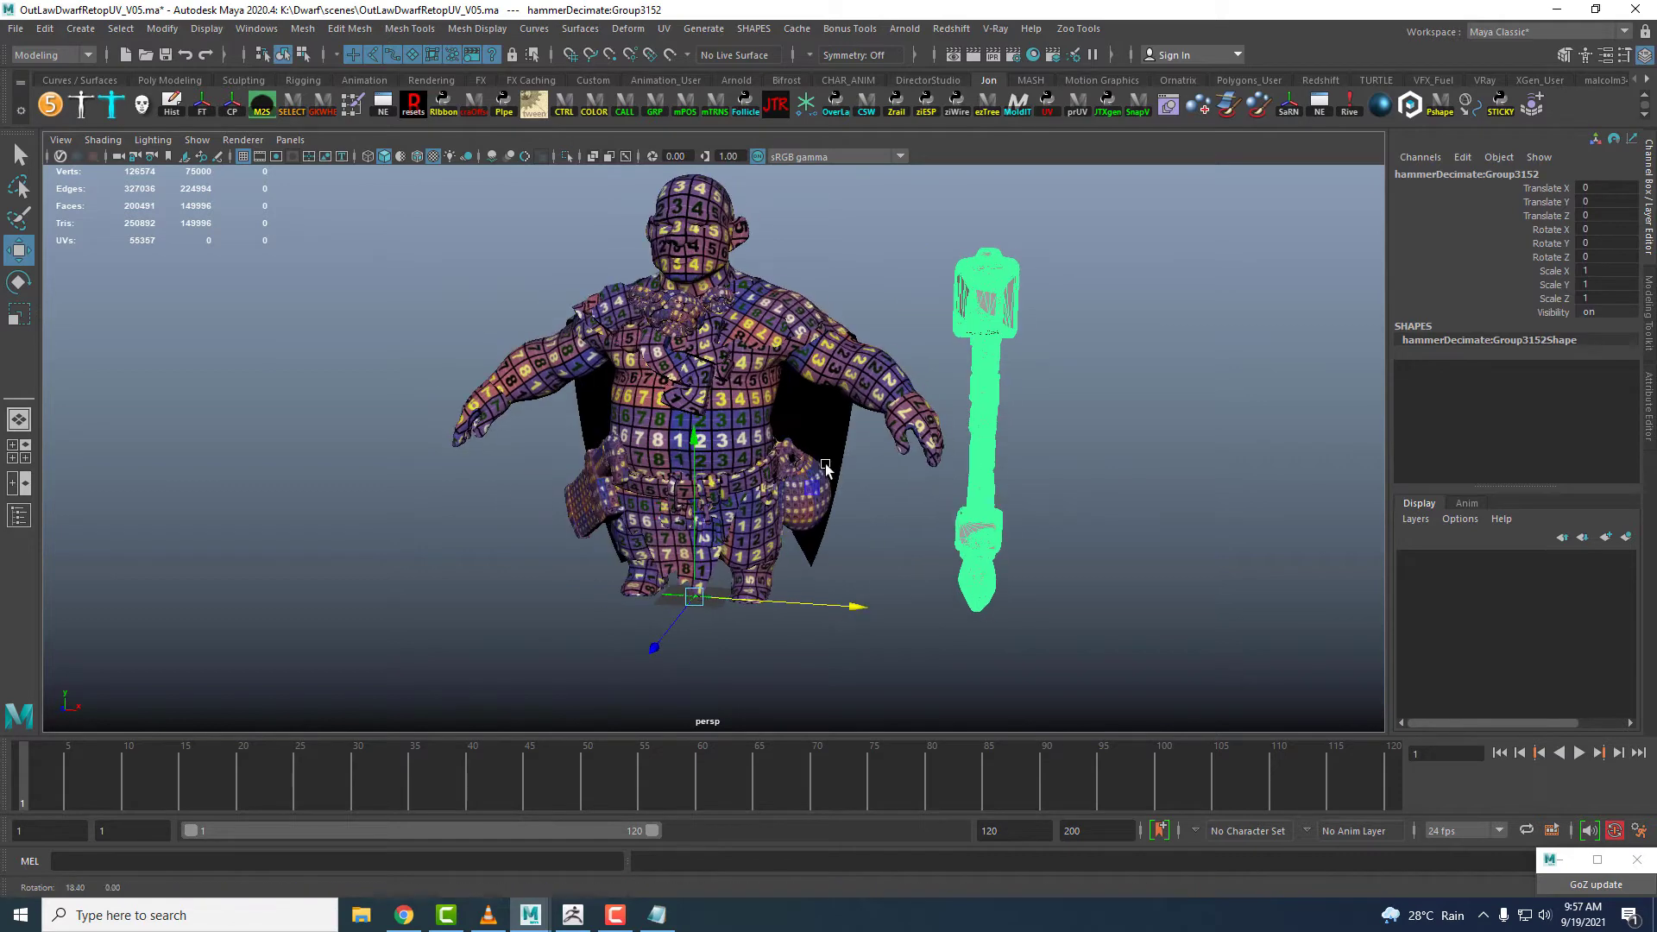
pyautogui.scroll(-3, 799, 409)
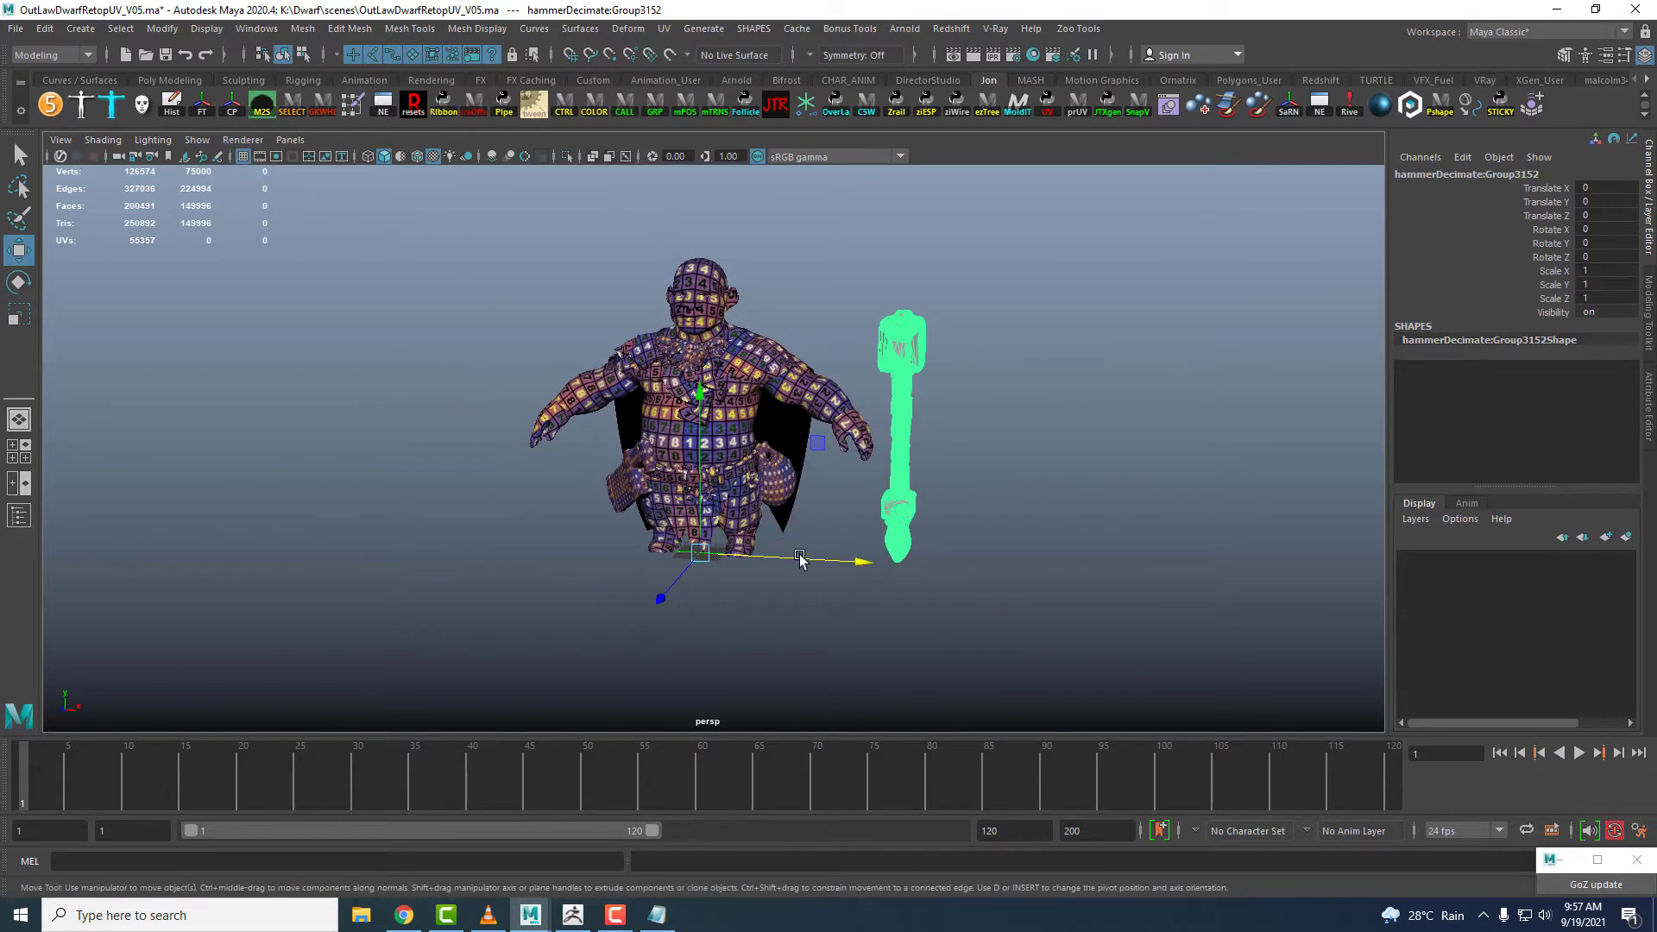
pyautogui.moveTo(854, 562); pyautogui.dragTo(668, 549)
# - Isolate the hammer in the front view and center its pivot
pyautogui.press('space')
pyautogui.moveTo(942, 555); pyautogui.dragTo(942, 603)
pyautogui.keyDown('alt'); pyautogui.moveTo(717, 325); pyautogui.dragTo(532, 292, button='right'); pyautogui.keyUp('alt')
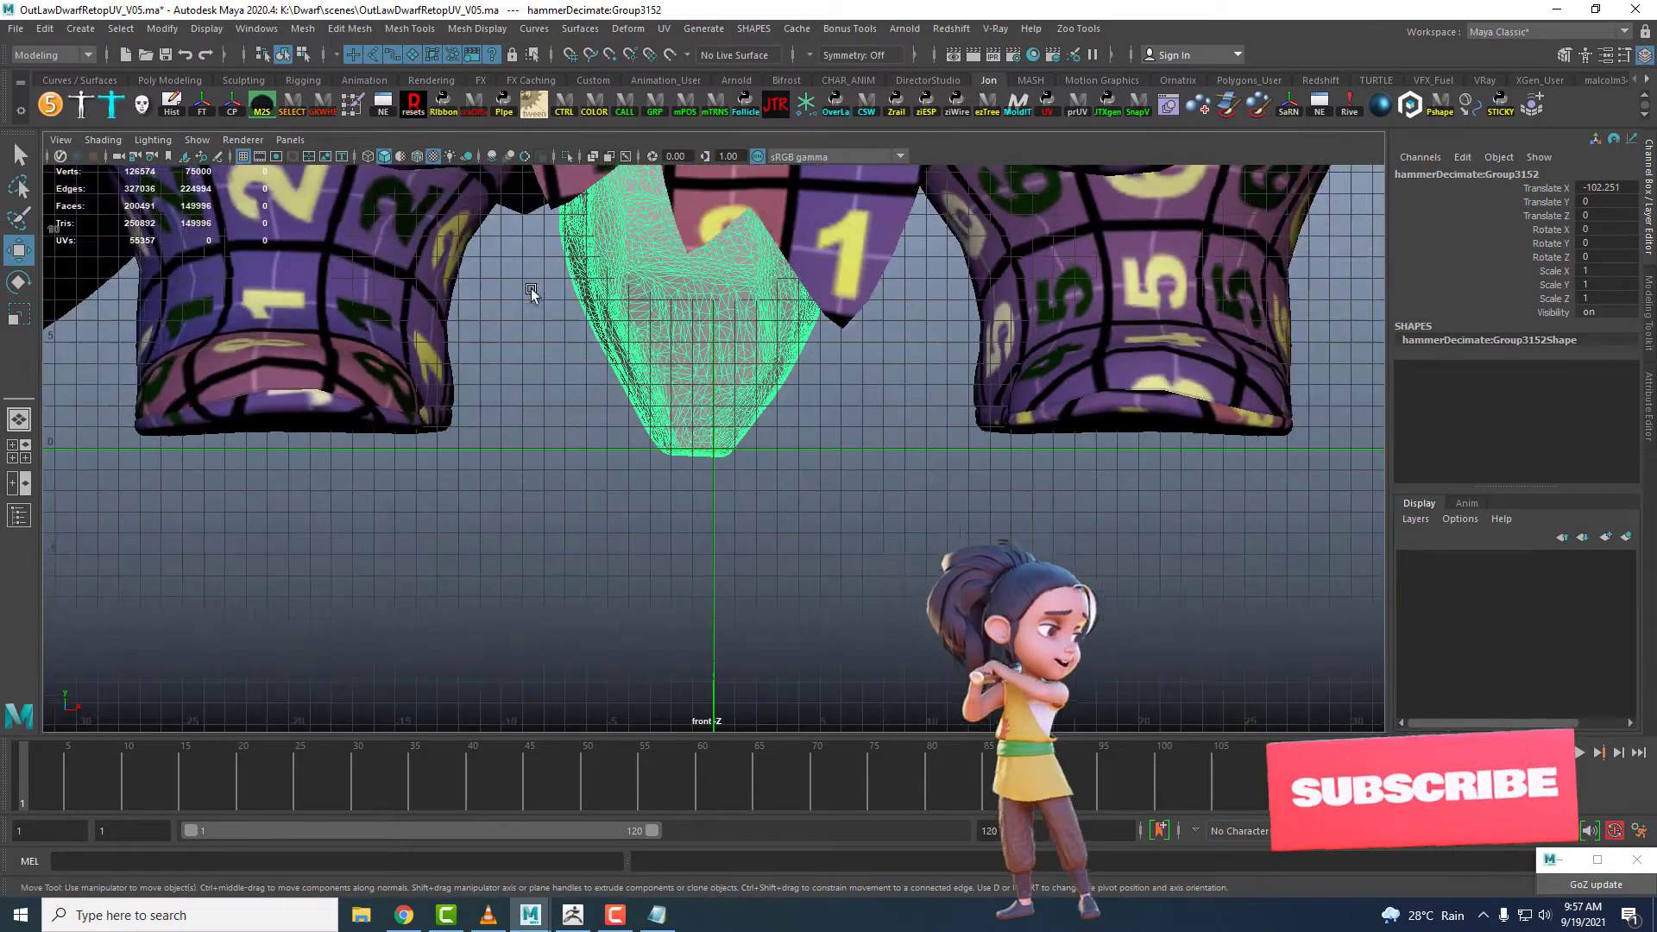
pyautogui.click(566, 156)
pyautogui.scroll(-5, 781, 386)
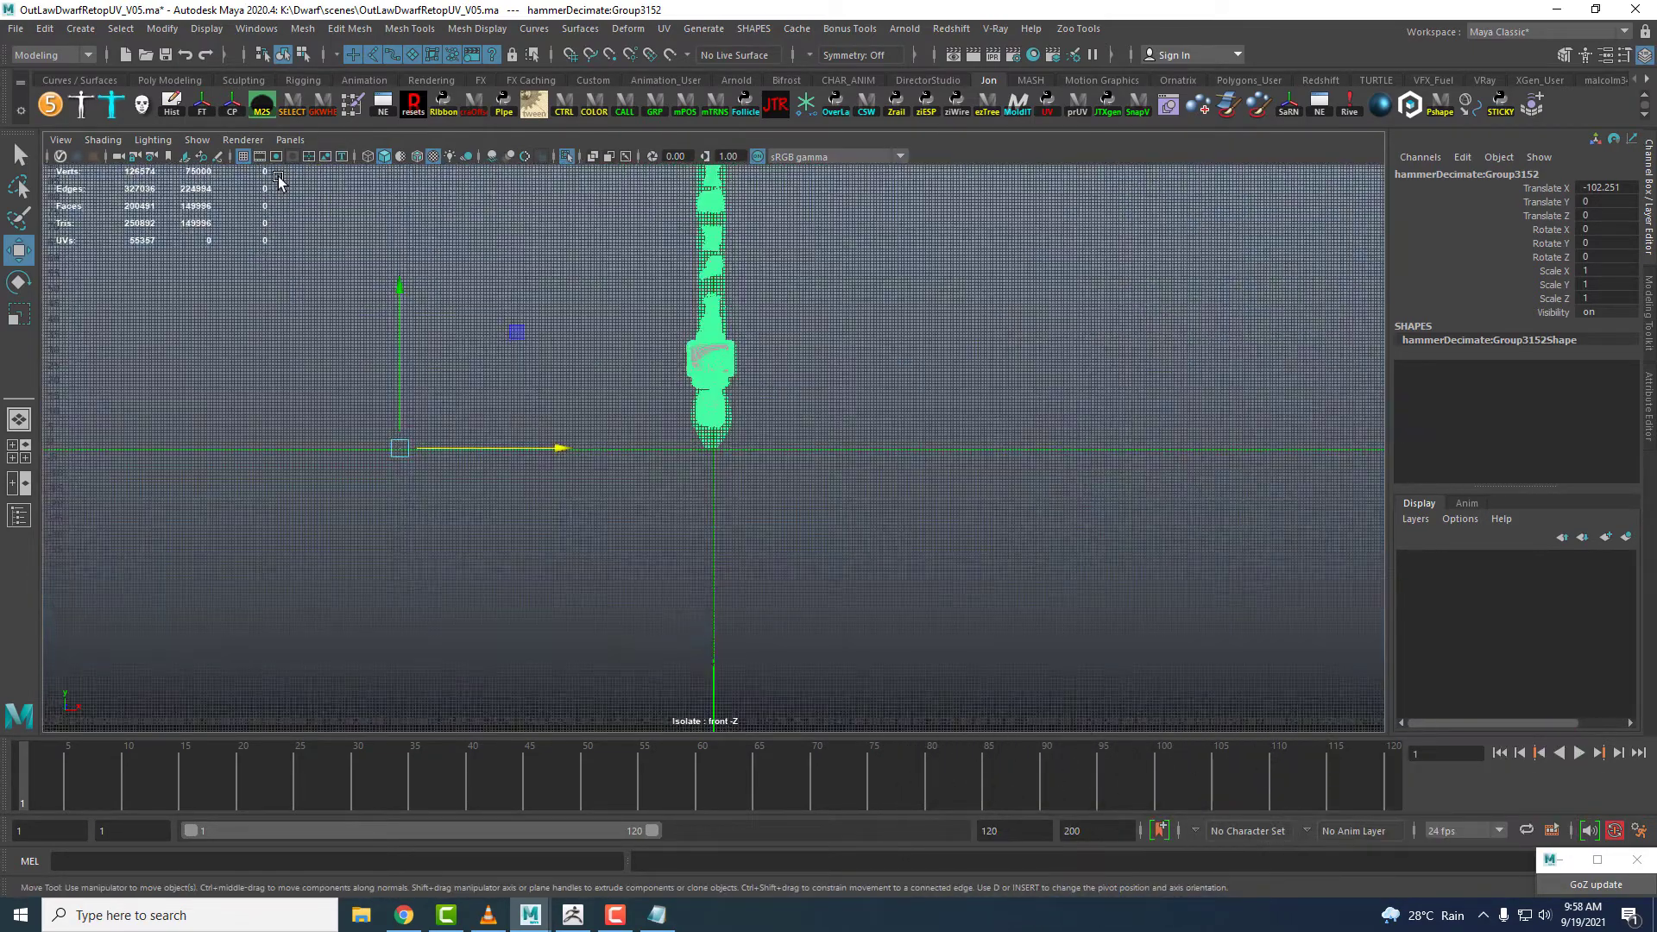
pyautogui.click(234, 109)
pyautogui.scroll(3, 765, 317)
pyautogui.scroll(-2, 792, 326)
pyautogui.keyDown('alt'); pyautogui.moveTo(805, 353); pyautogui.dragTo(826, 444, button='middle'); pyautogui.keyUp('alt')
pyautogui.scroll(3, 861, 469)
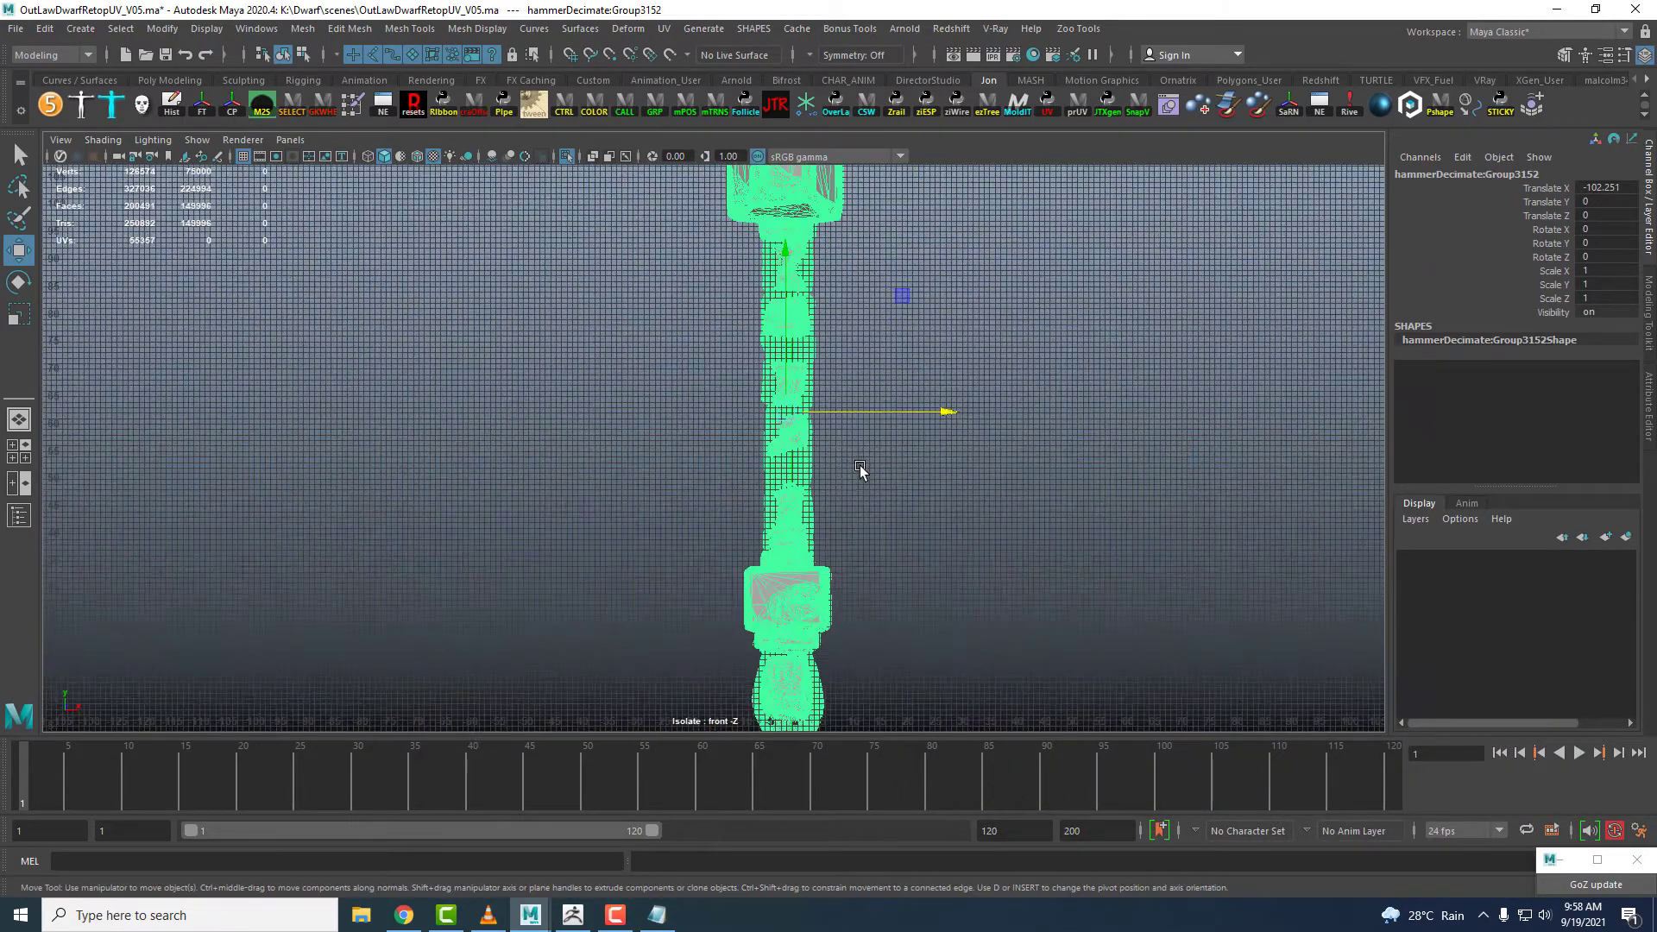
# - Nudge the hammer onto the center line at a Translate X of about -101.47 and return to the perspective view
pyautogui.scroll(-3, 869, 322)
pyautogui.moveTo(947, 266); pyautogui.dragTo(951, 268)
pyautogui.click(980, 425)
pyautogui.scroll(-1, 981, 426)
pyautogui.press('space')
pyautogui.moveTo(981, 426); pyautogui.dragTo(830, 405)
pyautogui.scroll(3, 792, 458)
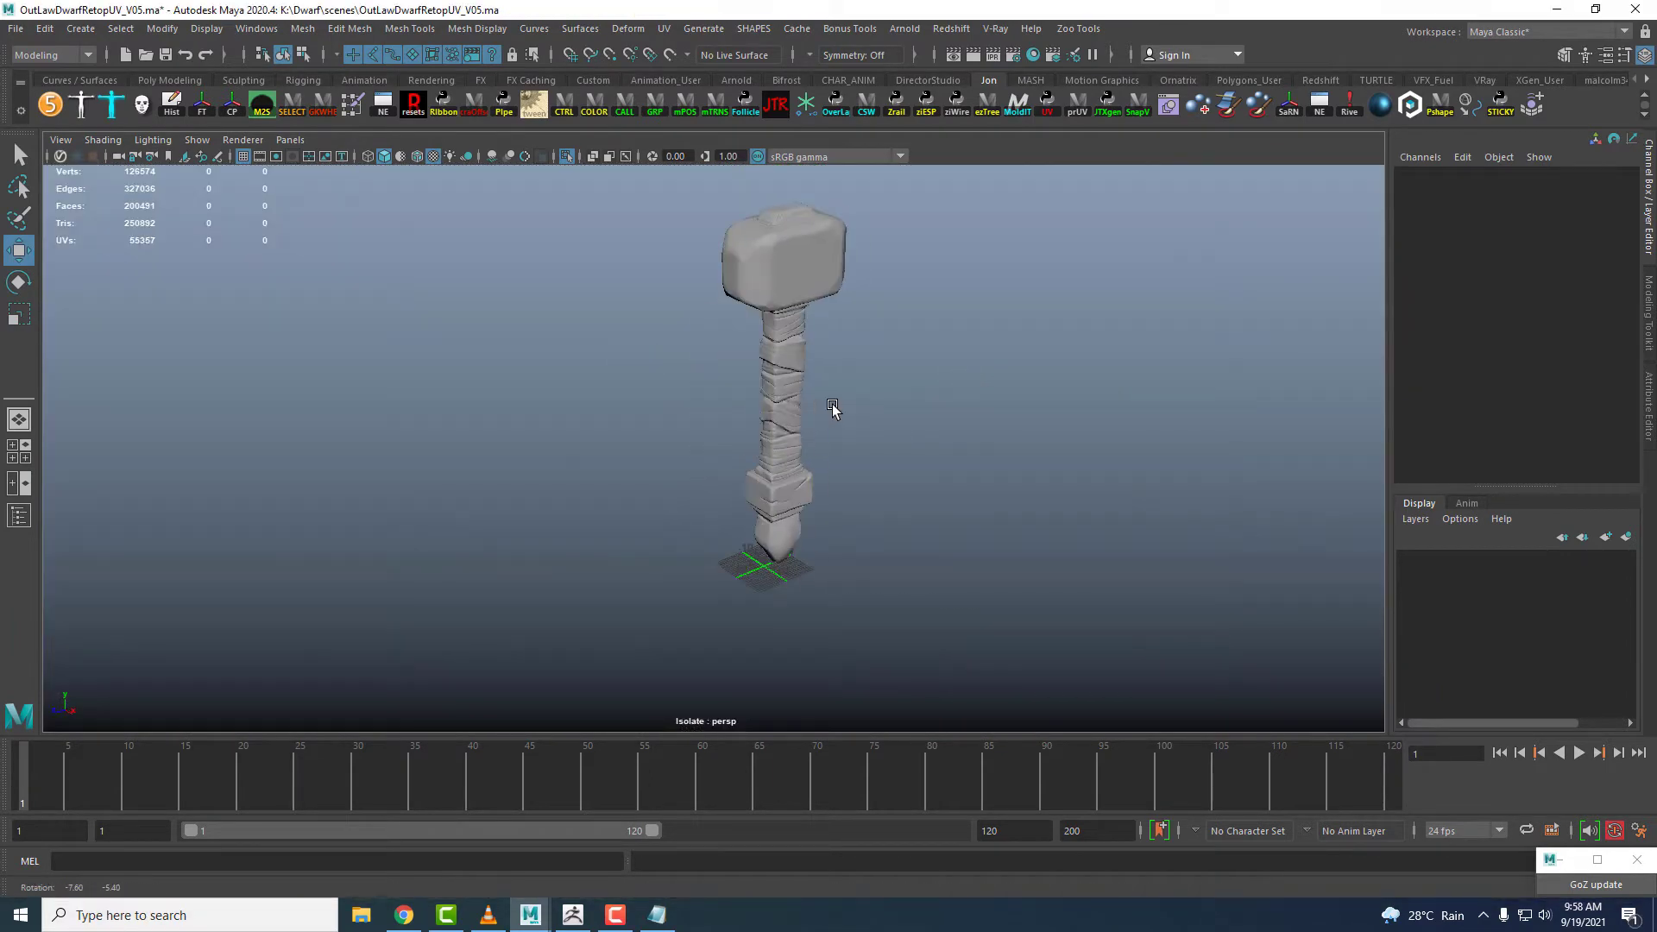
pyautogui.keyDown('alt'); pyautogui.moveTo(830, 406); pyautogui.dragTo(835, 421, button='middle'); pyautogui.keyUp('alt')
# - Create a polygon cube at the scene origin beneath the hammer
pyautogui.click(760, 310)
pyautogui.click(79, 29)
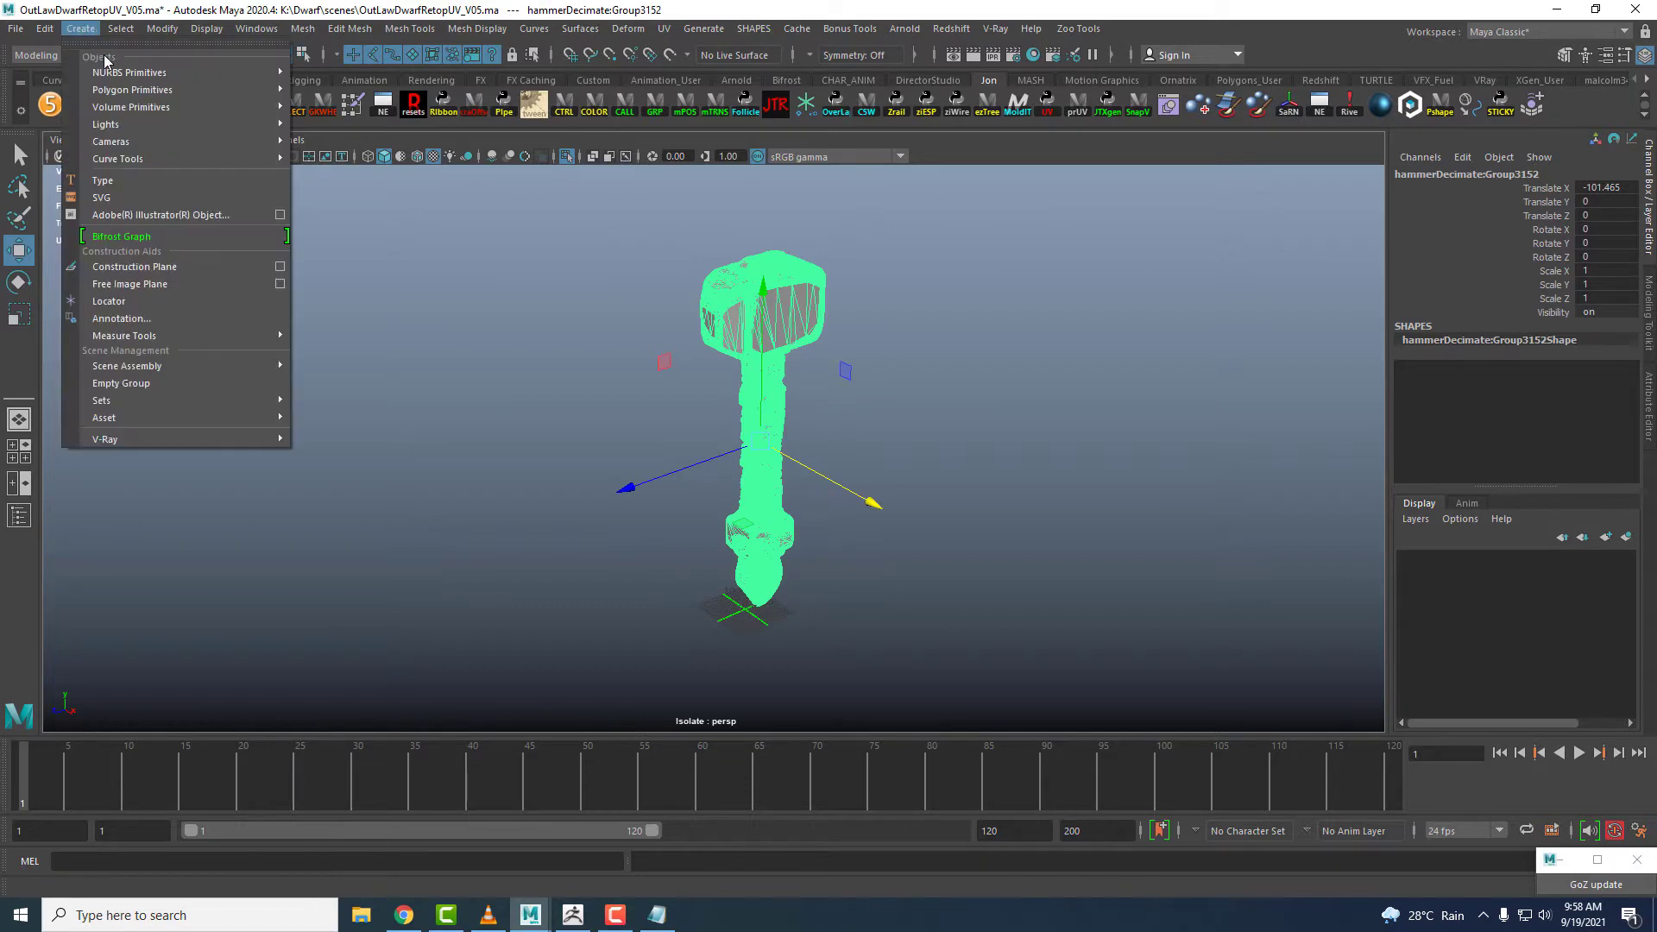
pyautogui.moveTo(116, 91)
pyautogui.click(351, 106)
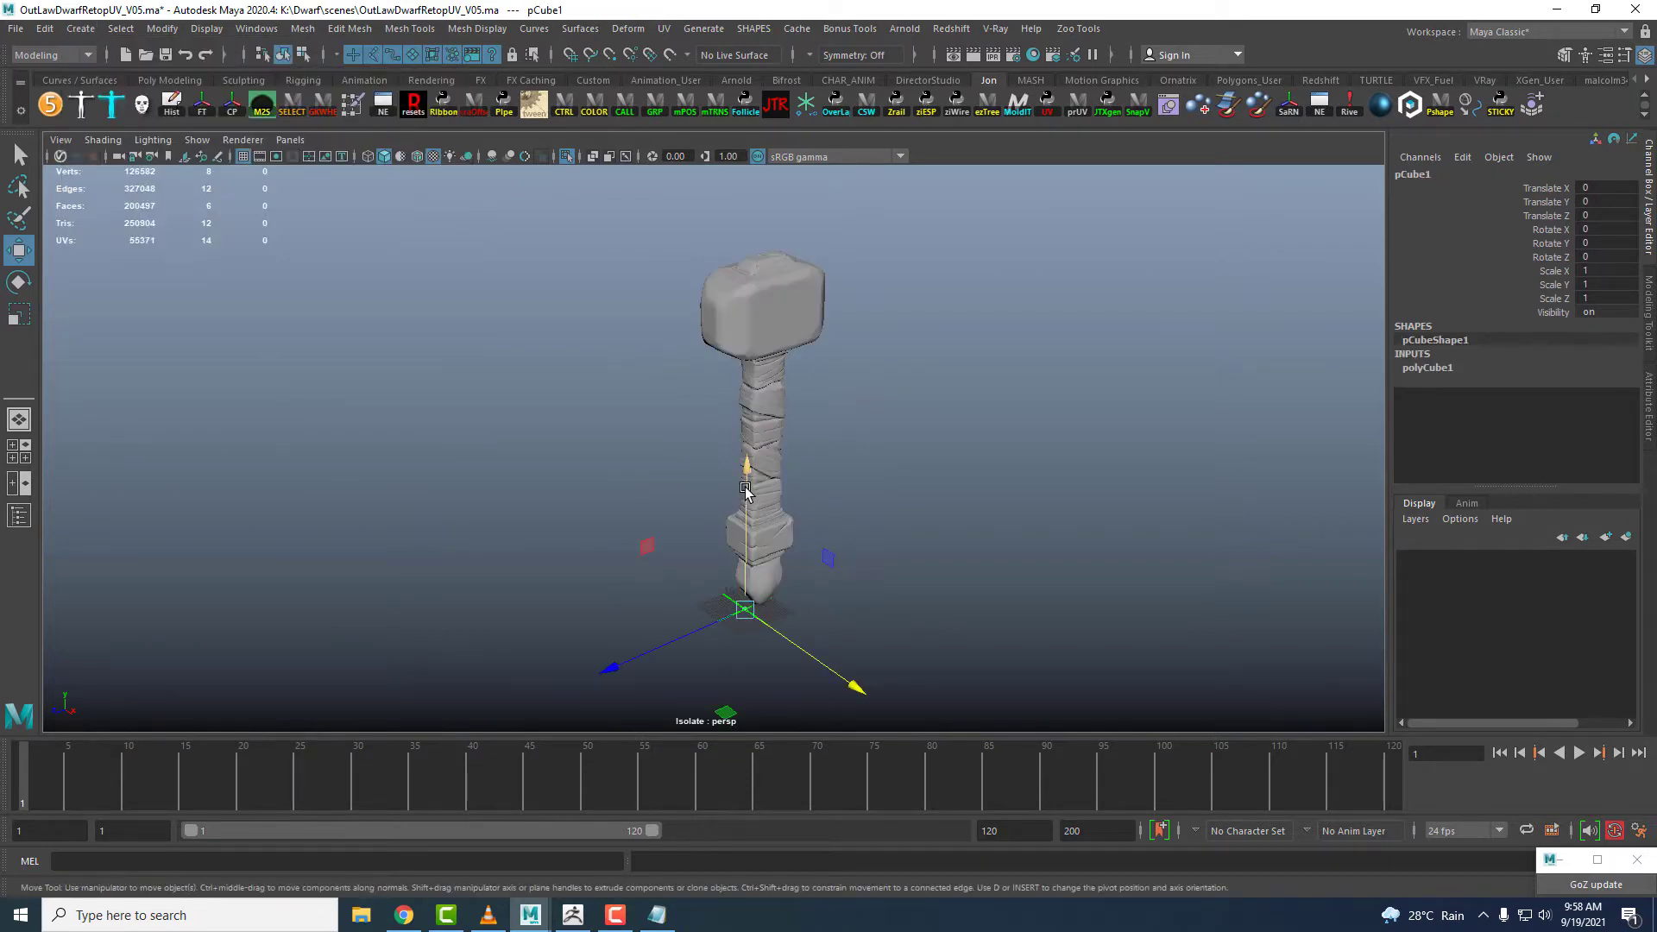
# - Select the new cube and raise it to the hammer head, at a Translate Y of about 102.05
pyautogui.keyDown('alt'); pyautogui.moveTo(829, 559); pyautogui.dragTo(764, 372); pyautogui.keyUp('alt')
pyautogui.click(771, 423)
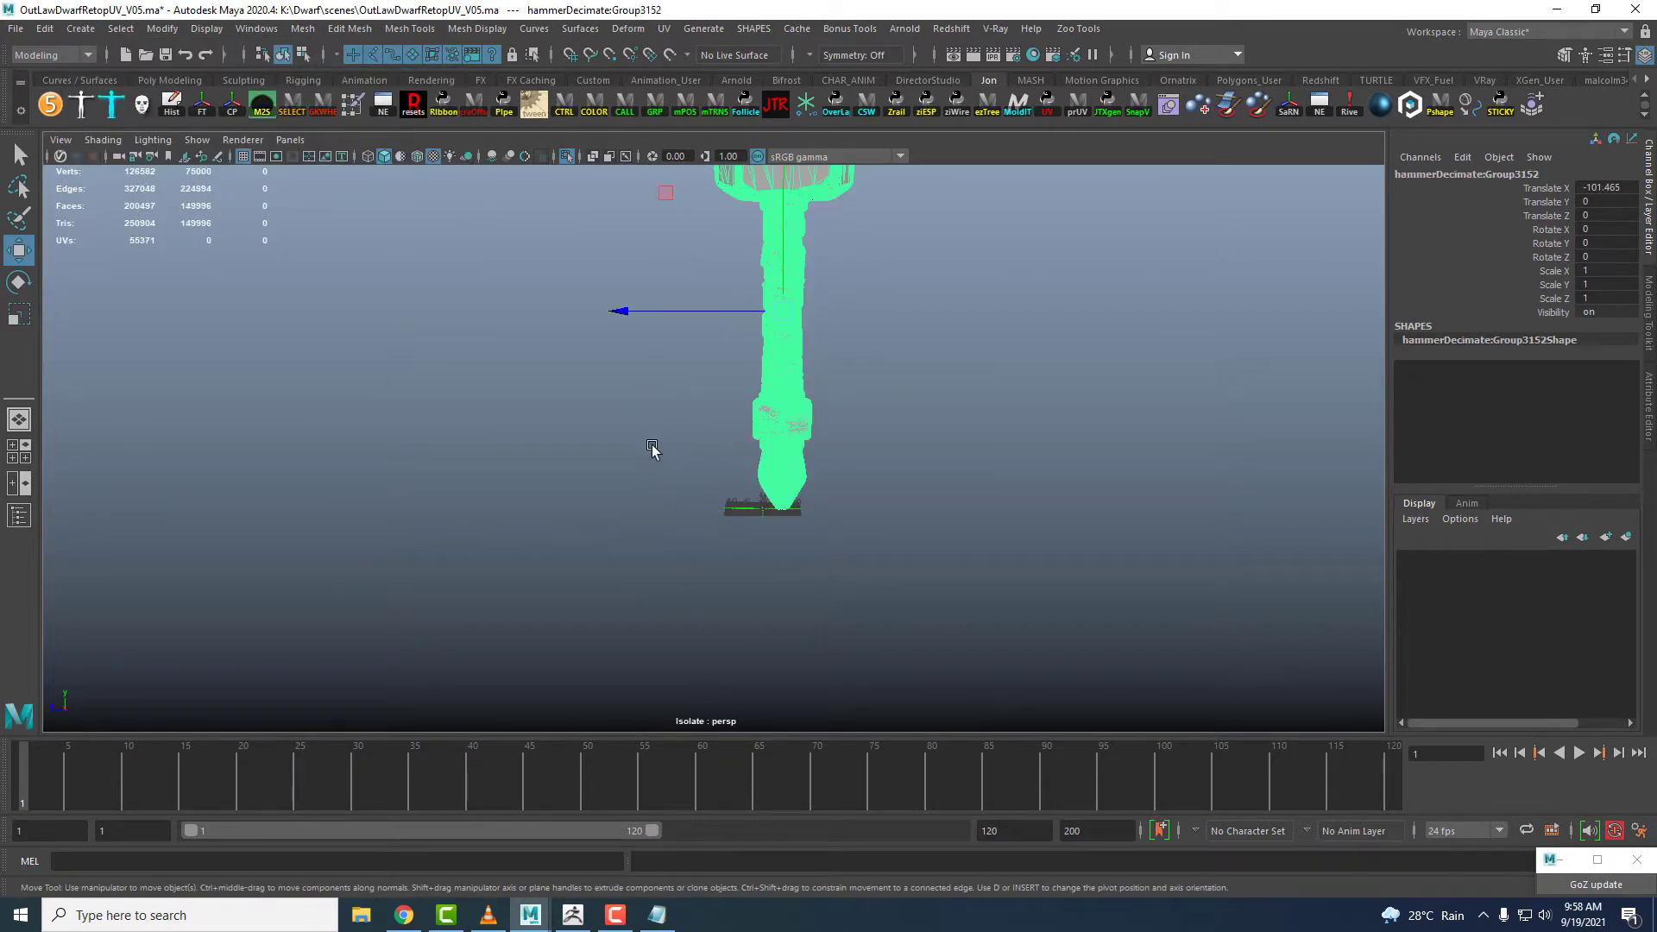
pyautogui.moveTo(684, 416); pyautogui.dragTo(1126, 715)
pyautogui.moveTo(763, 353); pyautogui.dragTo(764, 146)
pyautogui.keyDown('alt'); pyautogui.moveTo(855, 371); pyautogui.dragTo(836, 517, button='middle'); pyautogui.keyUp('alt')
pyautogui.keyDown('alt'); pyautogui.moveTo(815, 466); pyautogui.dragTo(1018, 493); pyautogui.keyUp('alt')
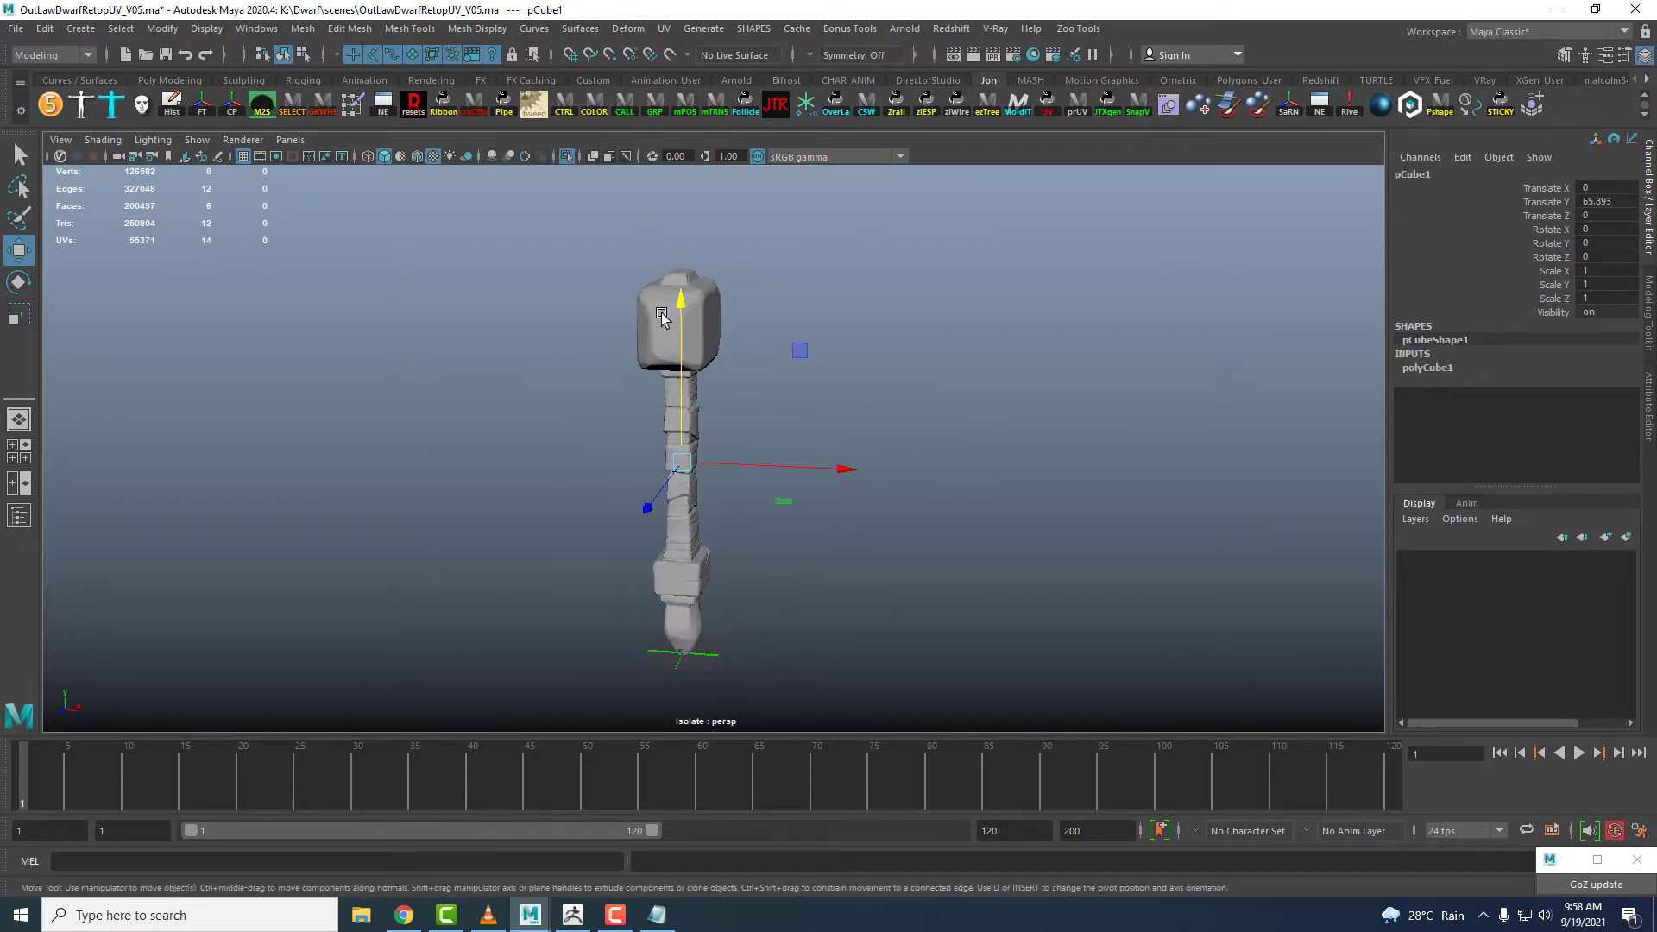
pyautogui.moveTo(680, 302); pyautogui.dragTo(680, 294)
# - Scale the cube uniformly to about 33.37 and display the viewport in wireframe
pyautogui.press('r')
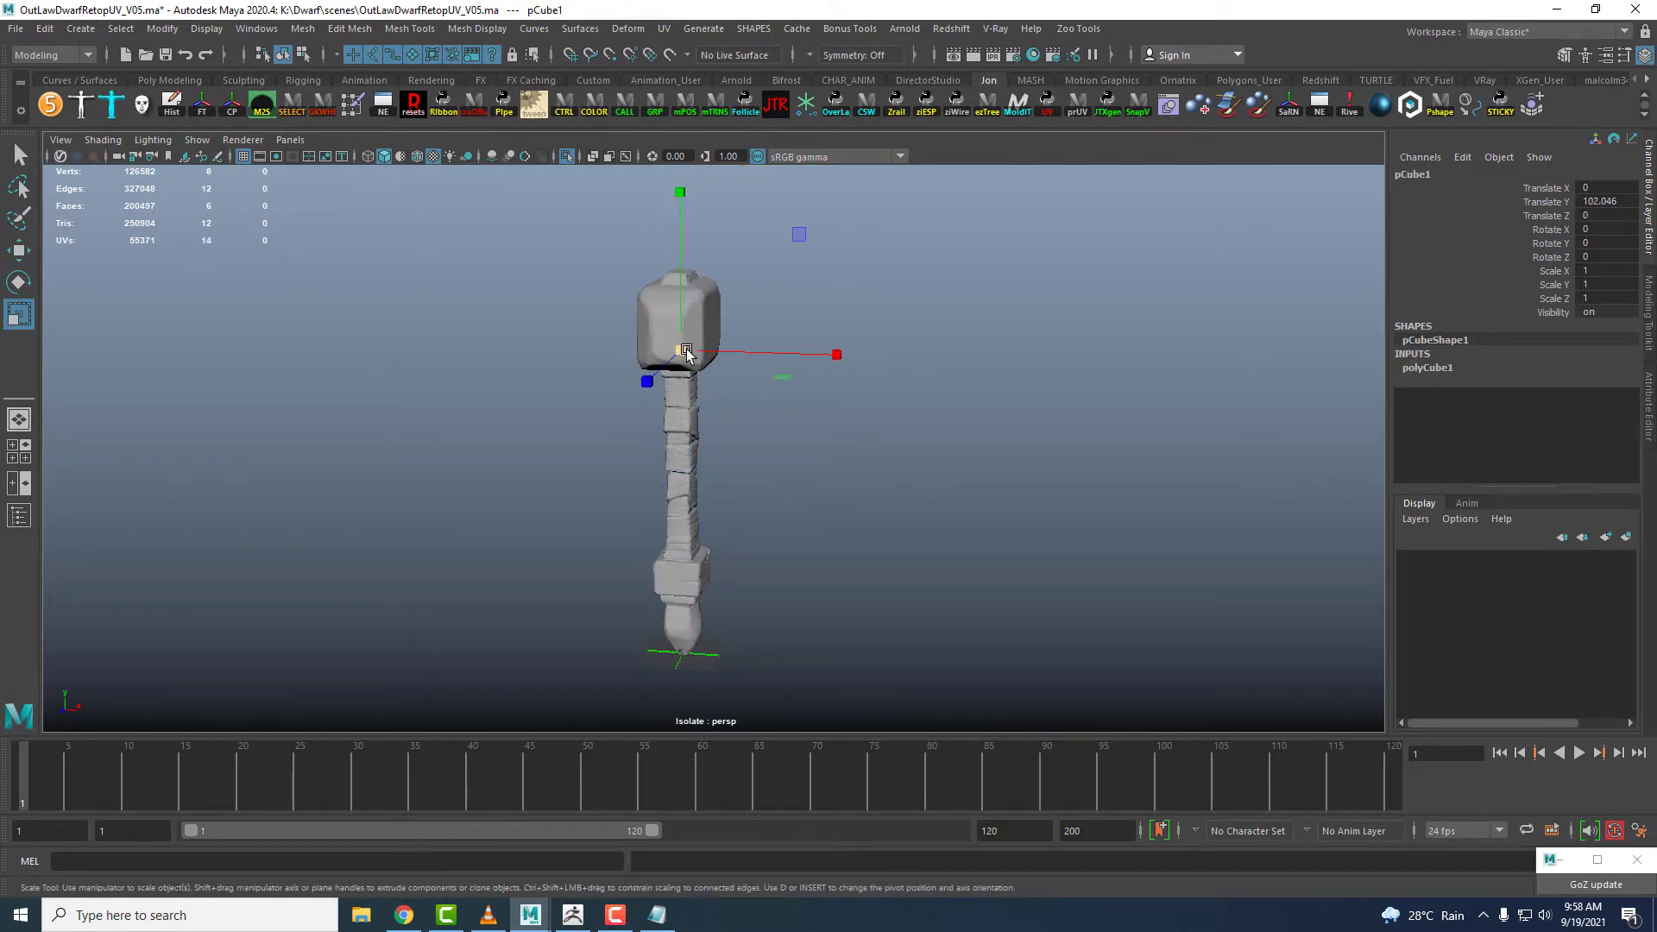
pyautogui.moveTo(686, 353); pyautogui.dragTo(384, 150)
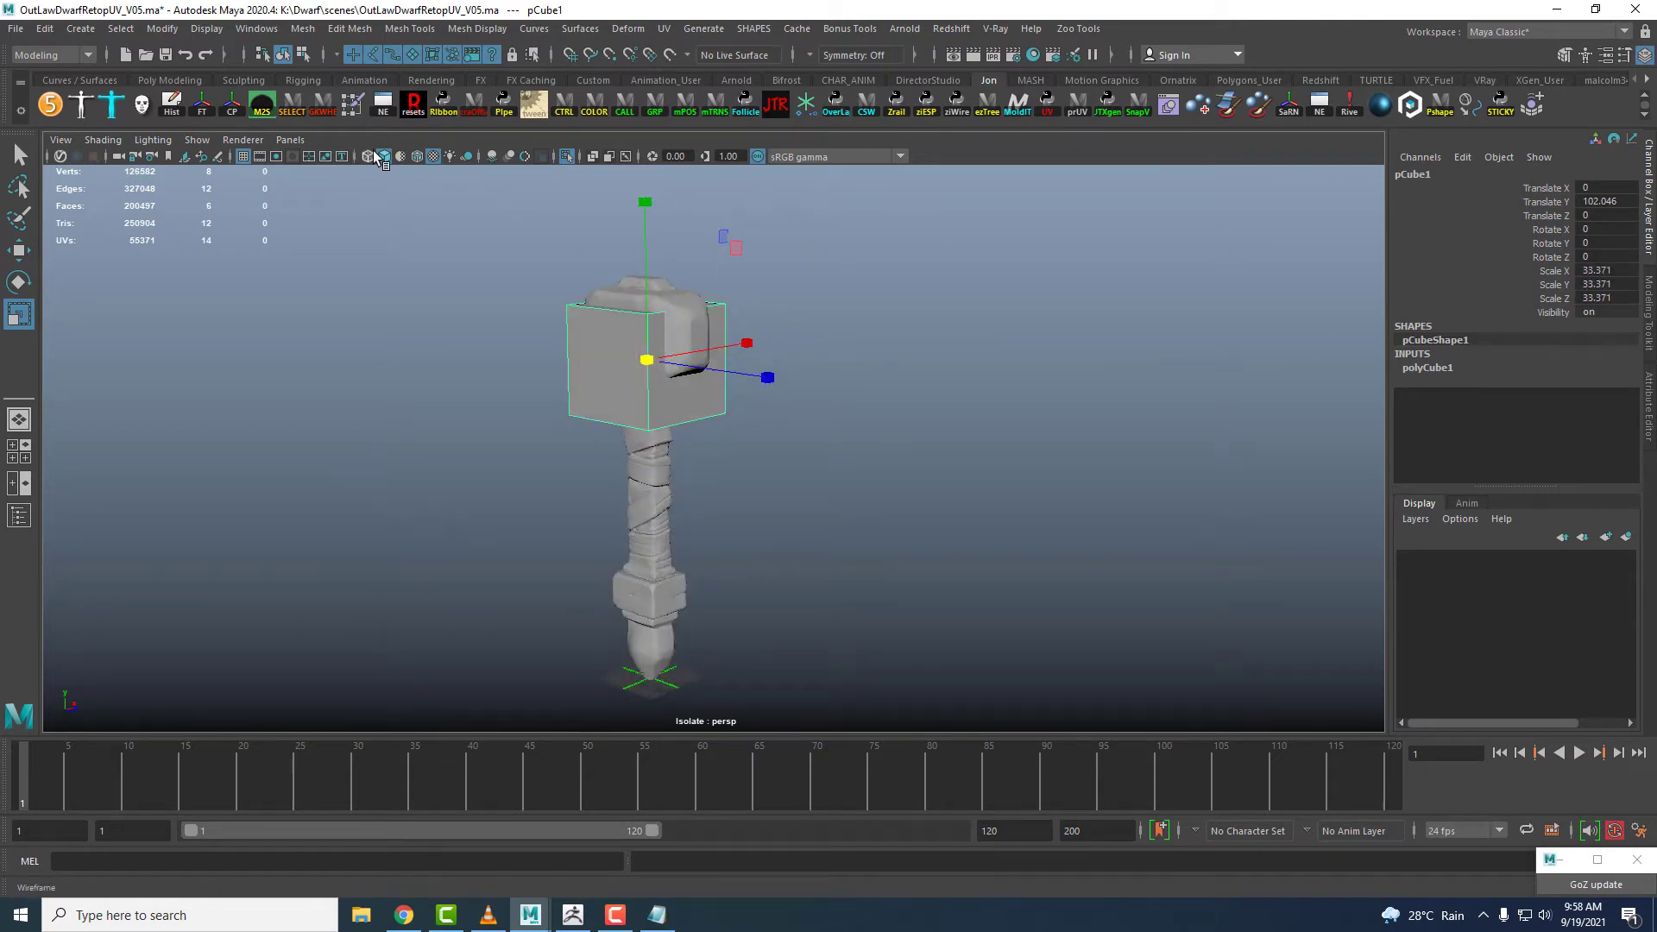
pyautogui.click(371, 156)
pyautogui.keyDown('alt'); pyautogui.moveTo(883, 454); pyautogui.dragTo(965, 441); pyautogui.keyUp('alt')
pyautogui.scroll(3, 966, 441)
# - Raise the cube to a Translate Y of about 111.06 and reduce its Y scale to about 22.22 to fit the hammer head
pyautogui.press('w')
pyautogui.moveTo(639, 191); pyautogui.dragTo(648, 129)
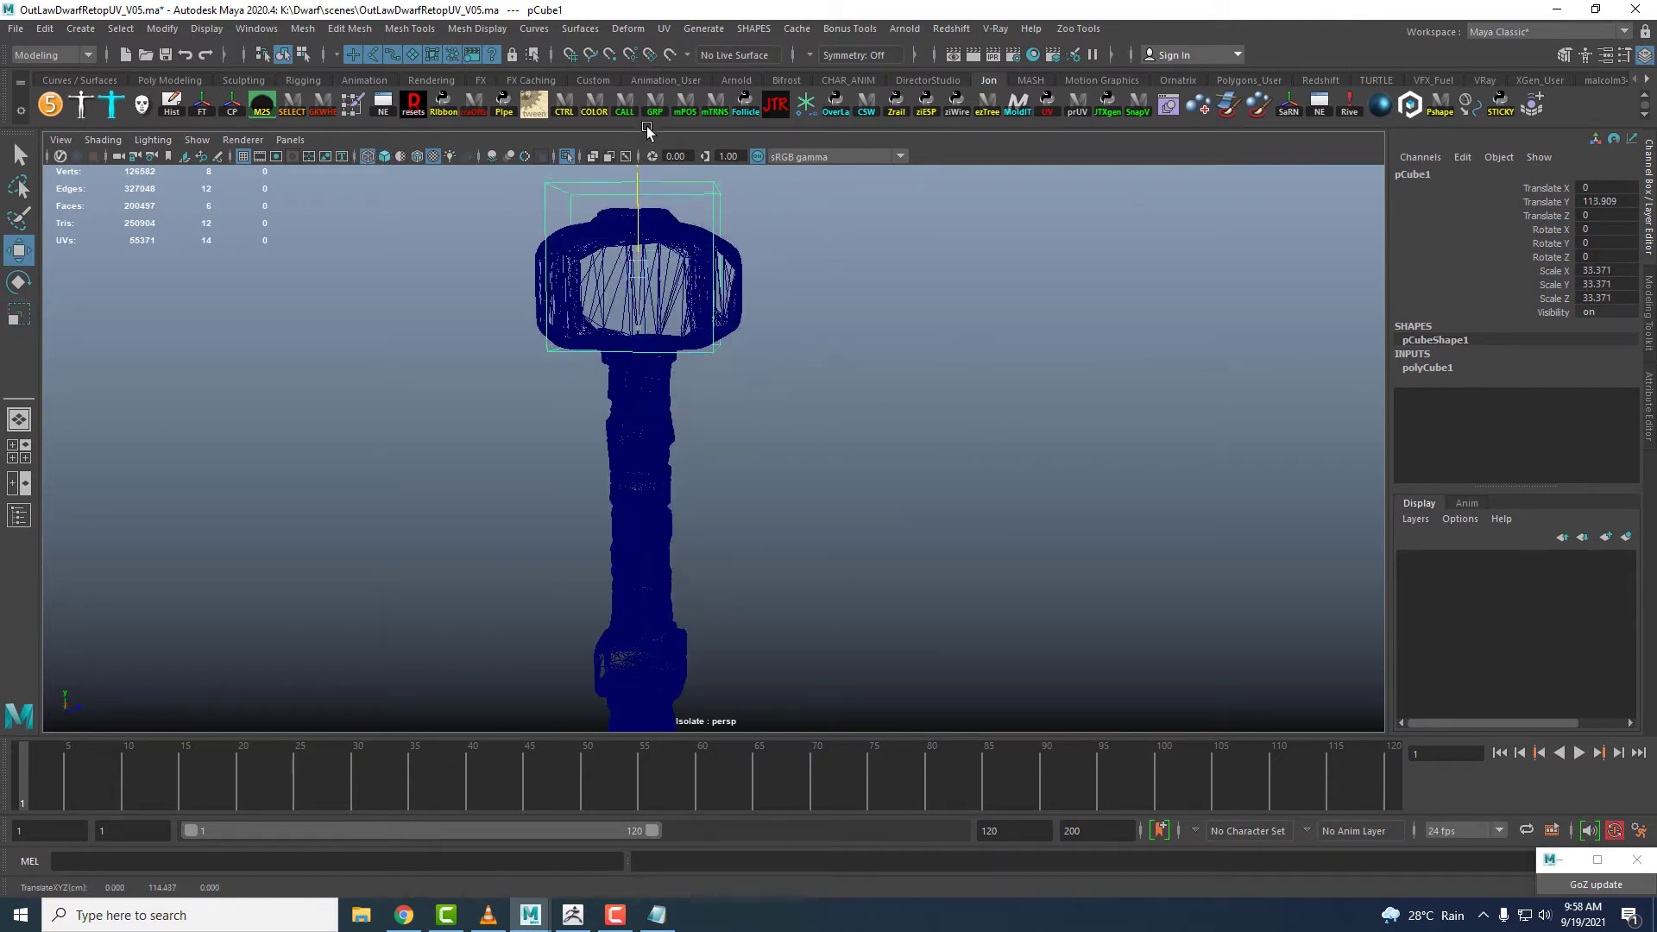
pyautogui.scroll(-3, 702, 273)
pyautogui.press('r')
pyautogui.moveTo(659, 204); pyautogui.dragTo(651, 242)
pyautogui.press('w')
pyautogui.scroll(2, 788, 266)
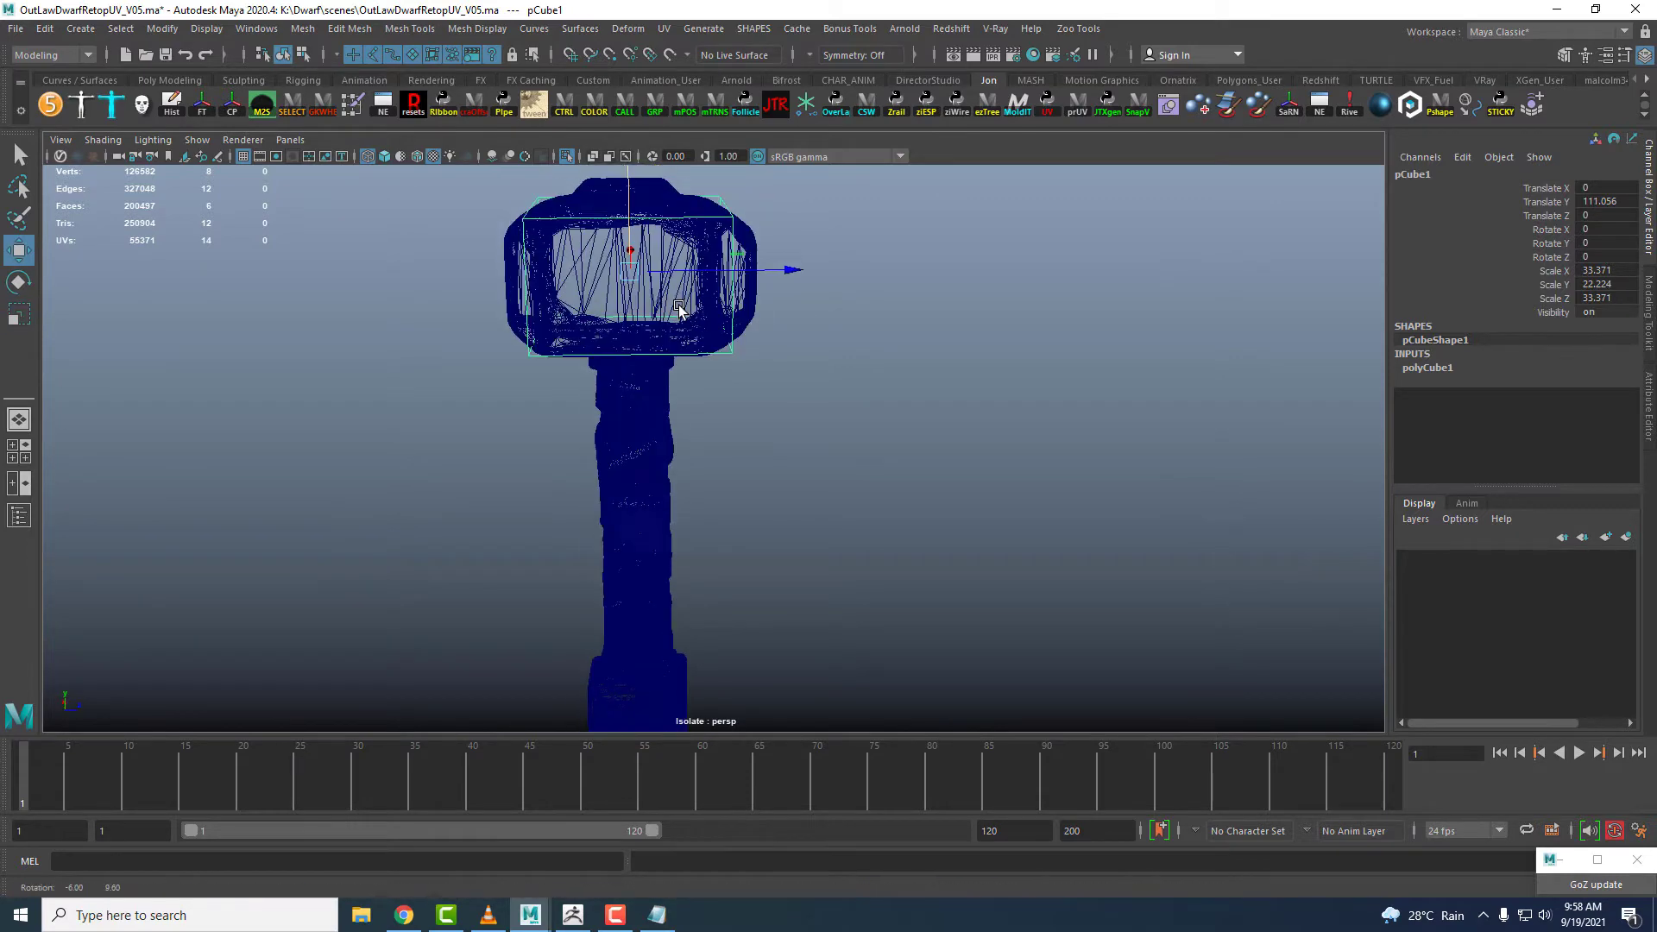
# - Narrow the cube to an X scale of about 21.61 and increase its Y scale to about 25.64 to match the hammer head
pyautogui.keyDown('alt'); pyautogui.moveTo(787, 267); pyautogui.dragTo(830, 369); pyautogui.keyUp('alt')
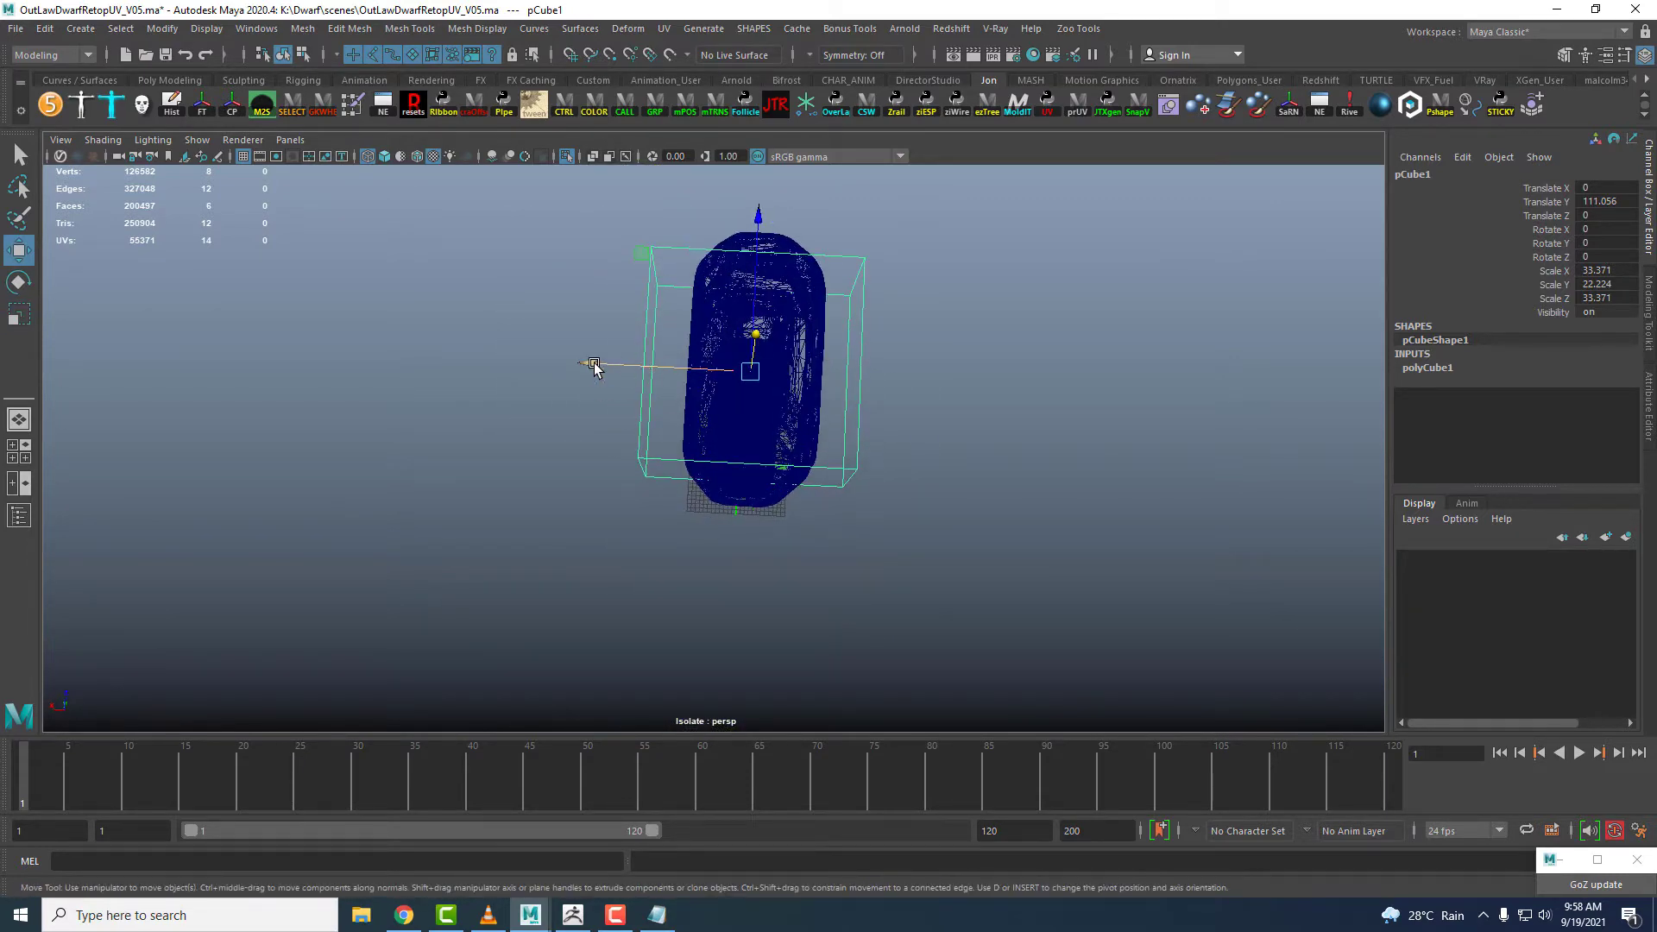
pyautogui.press('r')
pyautogui.moveTo(594, 365); pyautogui.dragTo(895, 374)
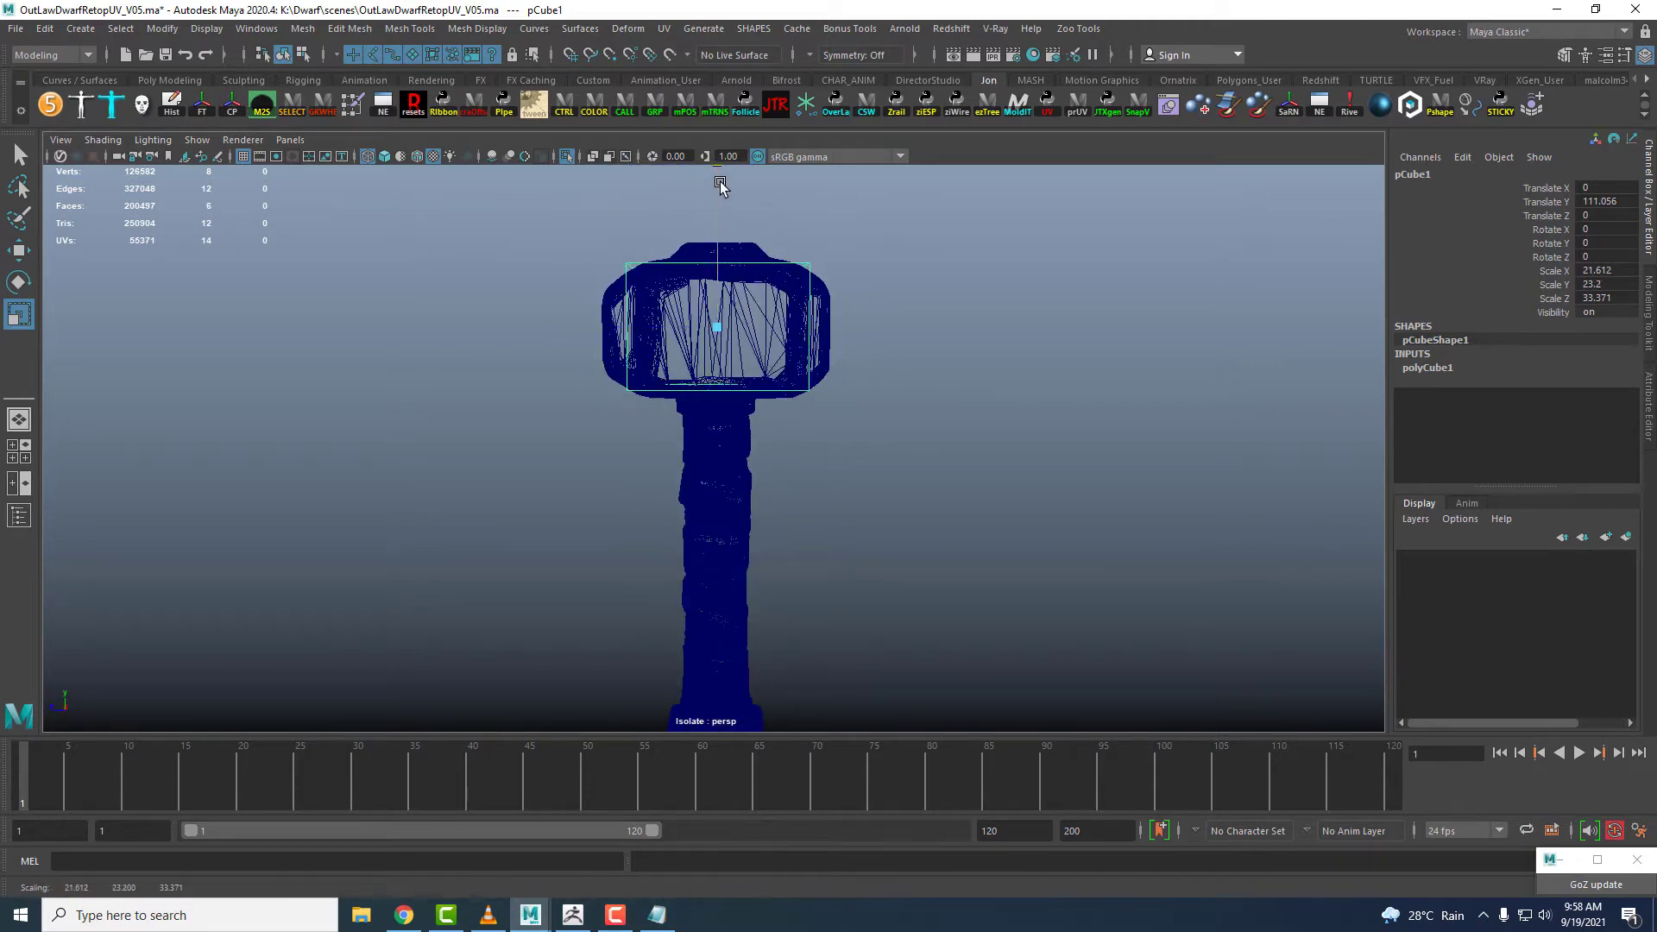
pyautogui.press('w')
pyautogui.moveTo(717, 201); pyautogui.dragTo(721, 210)
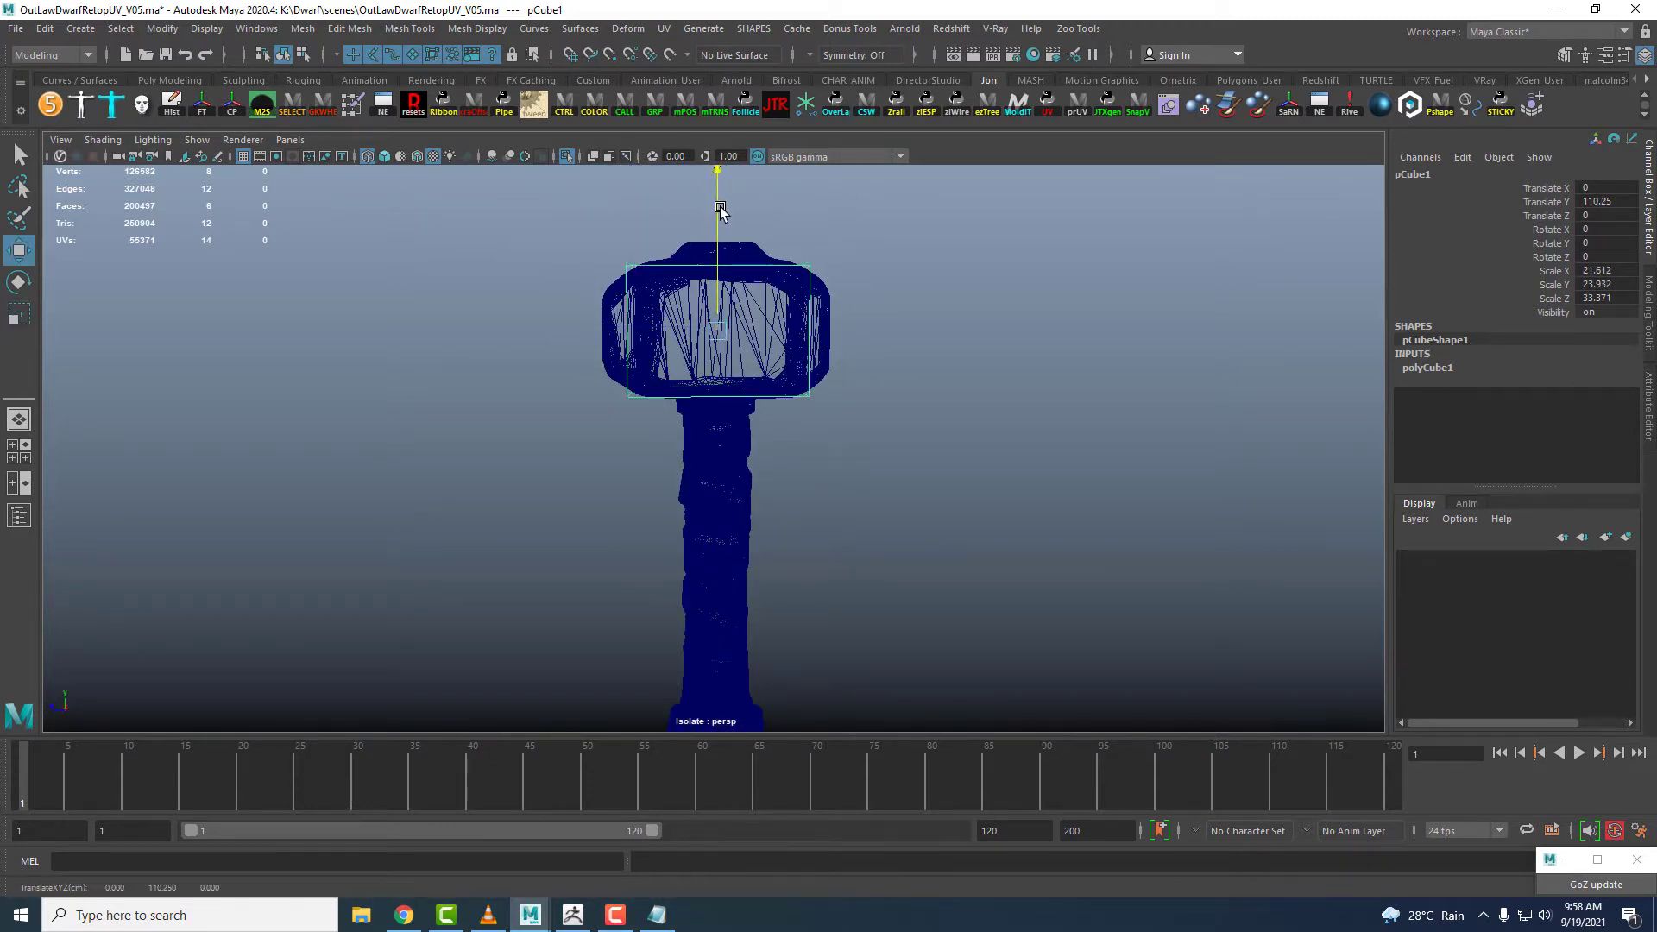
pyautogui.press('r')
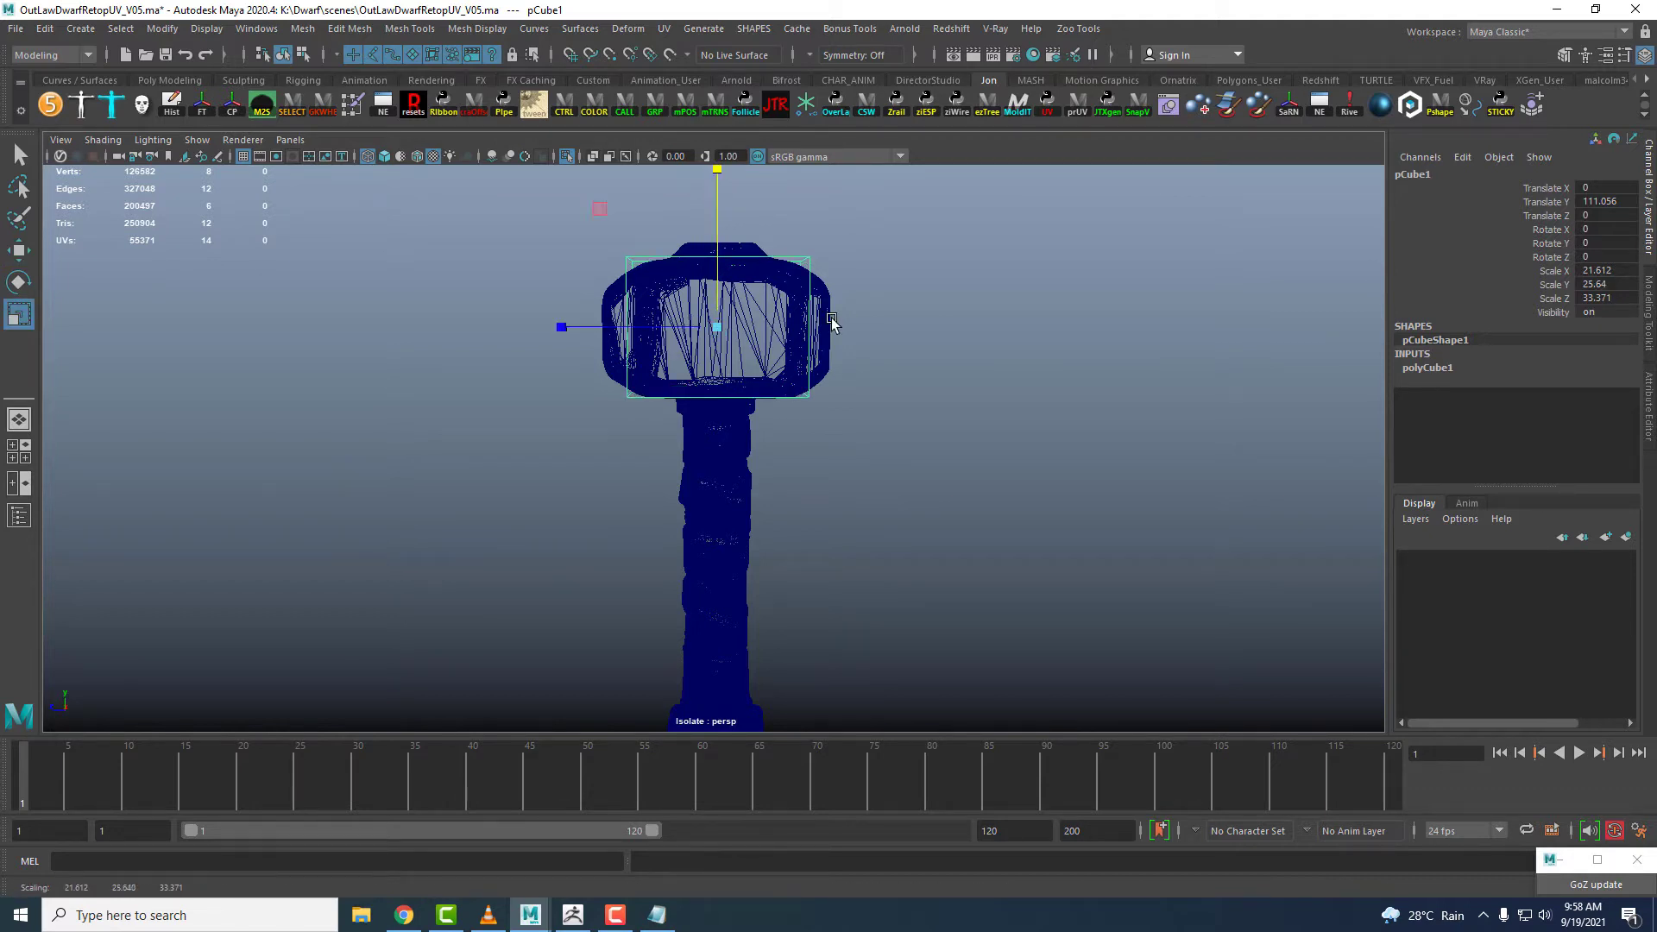
# - Extrude the cube's end face outward by about 5.9 units and scale it down to taper that end of the hammer head
pyautogui.keyDown('alt'); pyautogui.moveTo(832, 322); pyautogui.dragTo(570, 354); pyautogui.keyUp('alt')
pyautogui.press('w')
pyautogui.keyDown('alt'); pyautogui.moveTo(695, 423); pyautogui.dragTo(798, 305); pyautogui.keyUp('alt')
pyautogui.click(806, 290)
pyautogui.rightClick(806, 290)
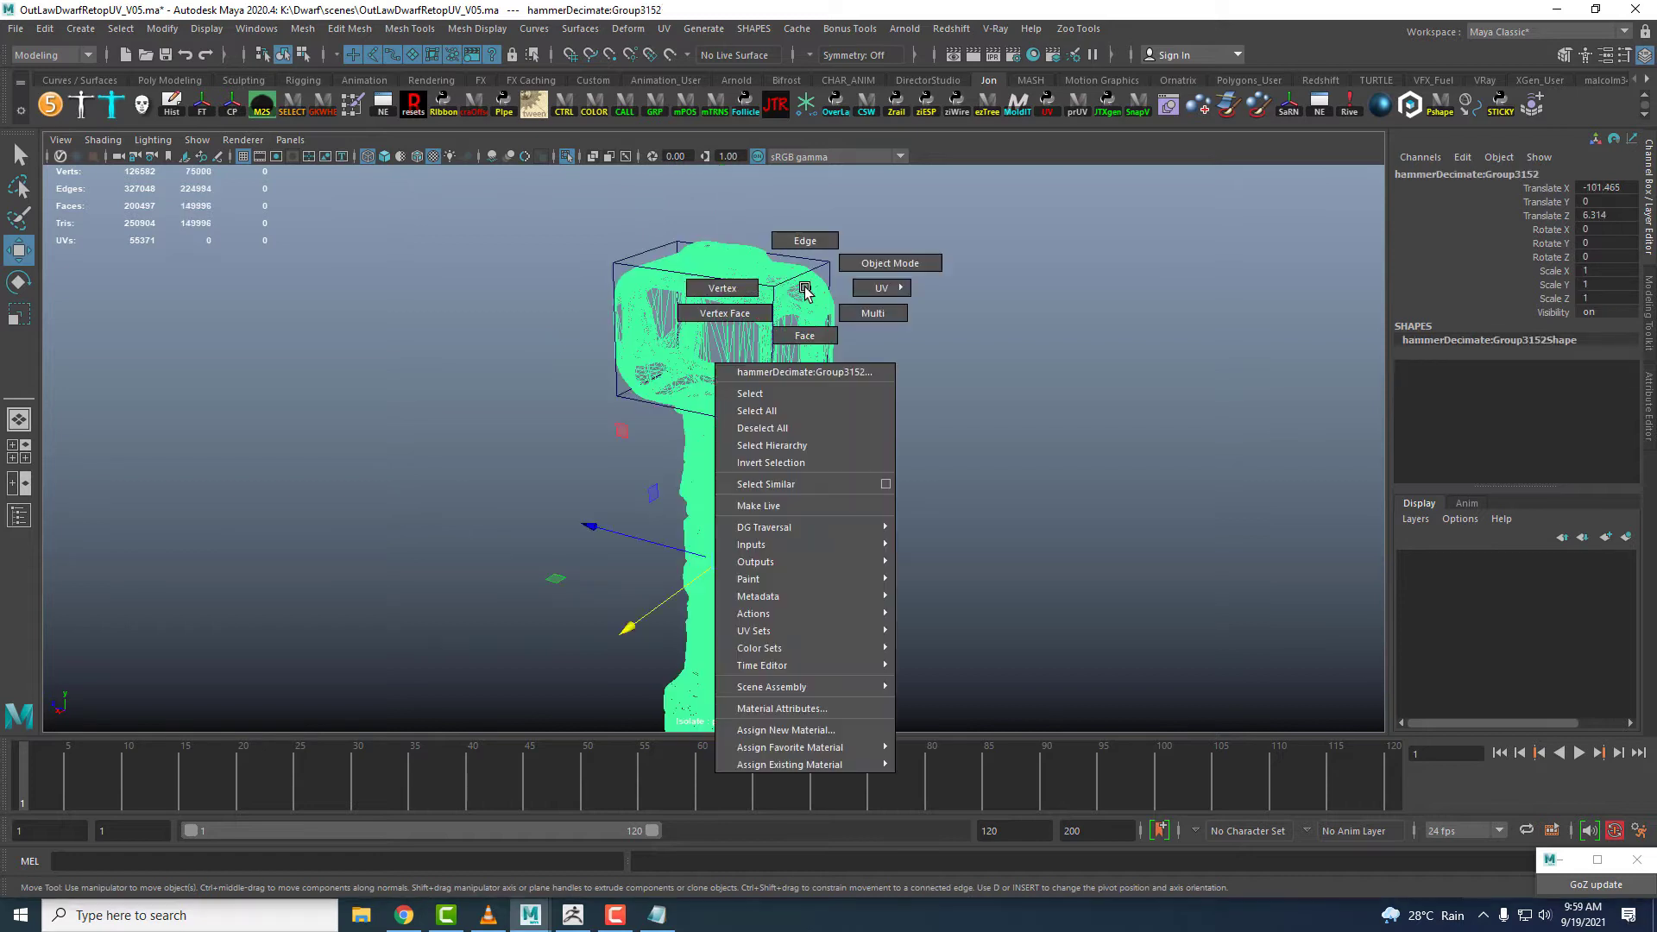
pyautogui.click(829, 263)
pyautogui.moveTo(826, 266); pyautogui.dragTo(825, 310, button='right')
pyautogui.click(811, 315)
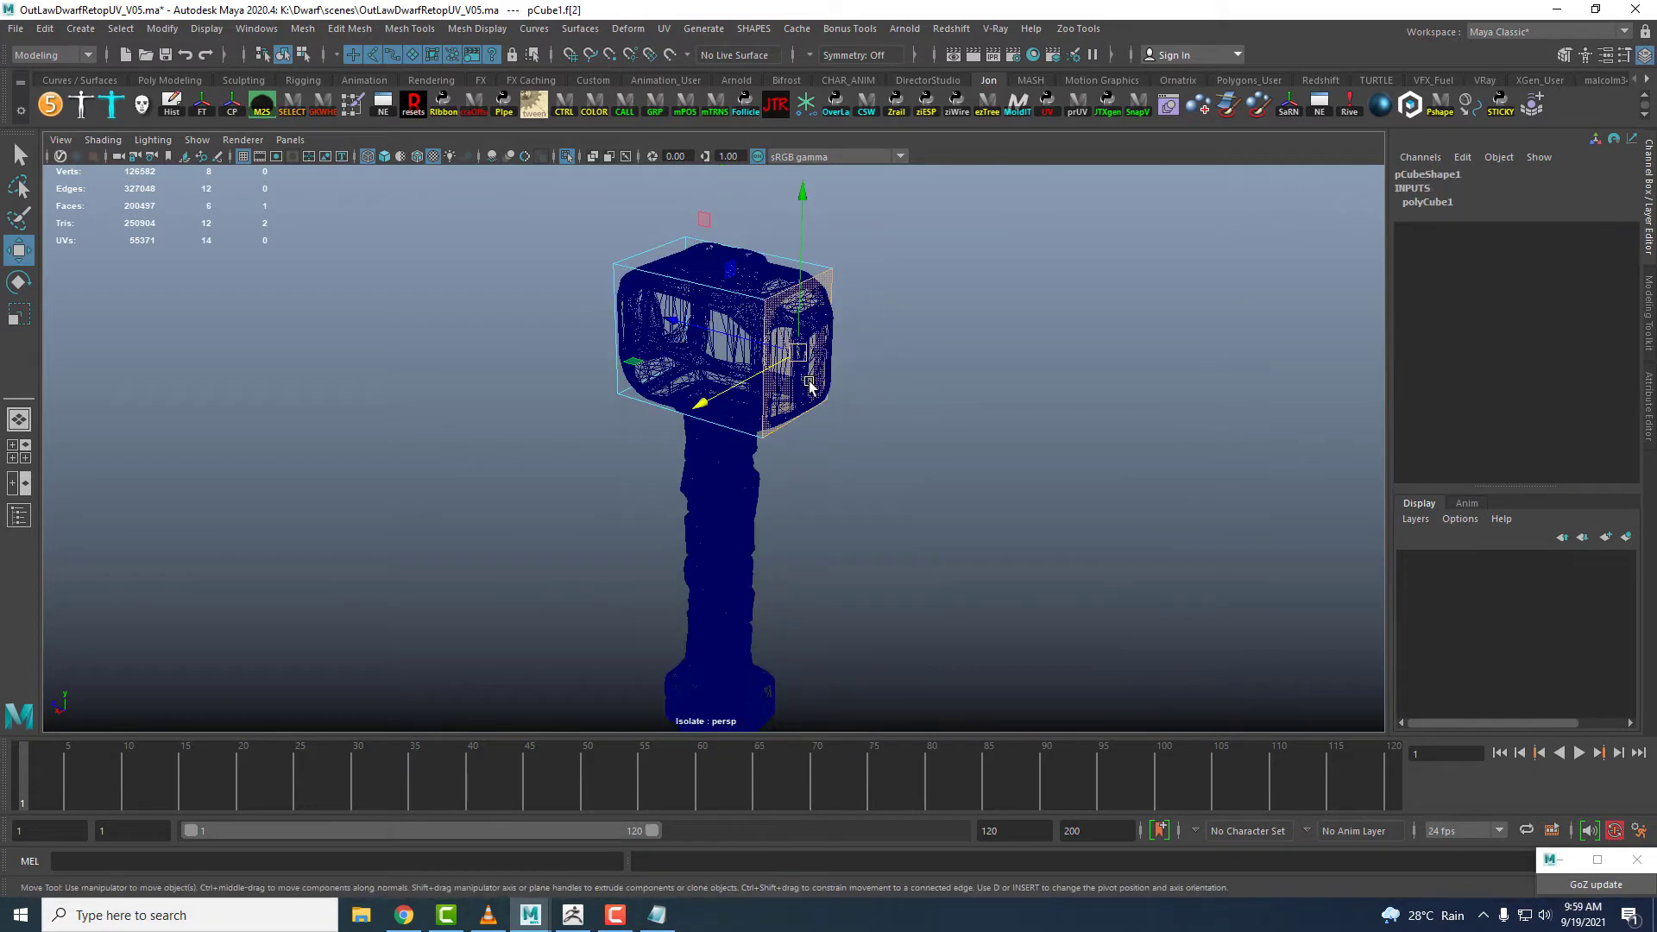
pyautogui.hotkey('ctrl', 'e')
pyautogui.moveTo(939, 385); pyautogui.dragTo(920, 392)
pyautogui.press('r')
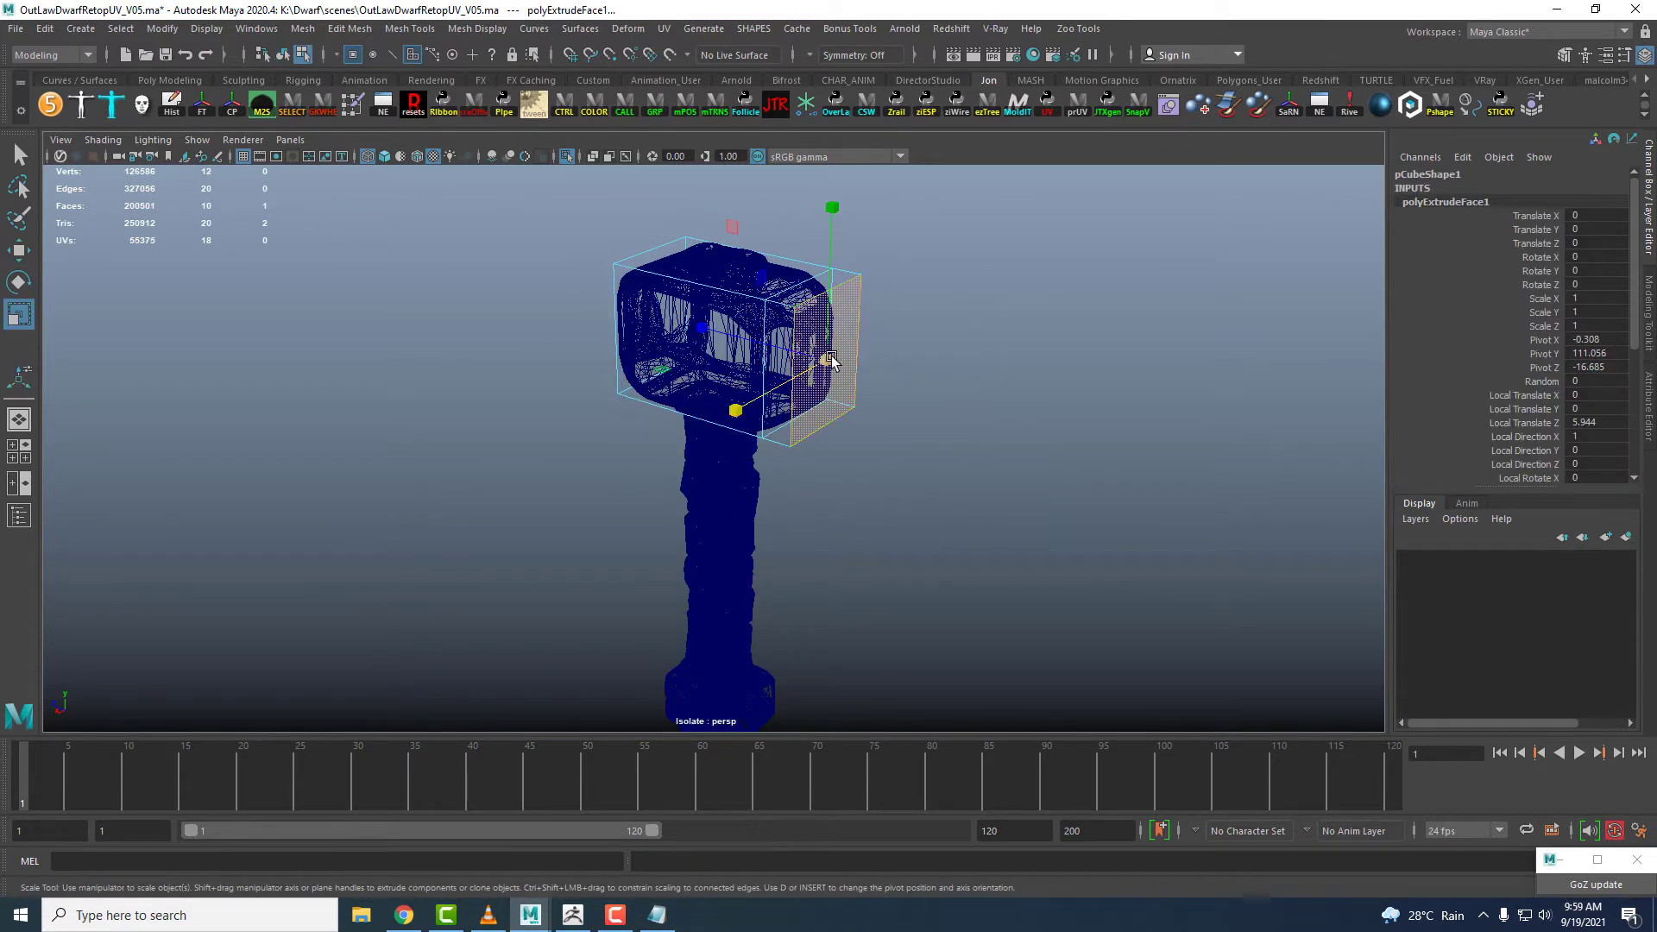
pyautogui.moveTo(826, 359); pyautogui.dragTo(784, 386)
# - Extrude the opposite end face of the cube outward and scale it down to fit the rounded end of the hammer head
pyautogui.keyDown('alt'); pyautogui.moveTo(528, 394); pyautogui.dragTo(701, 388); pyautogui.keyUp('alt')
pyautogui.click(657, 321)
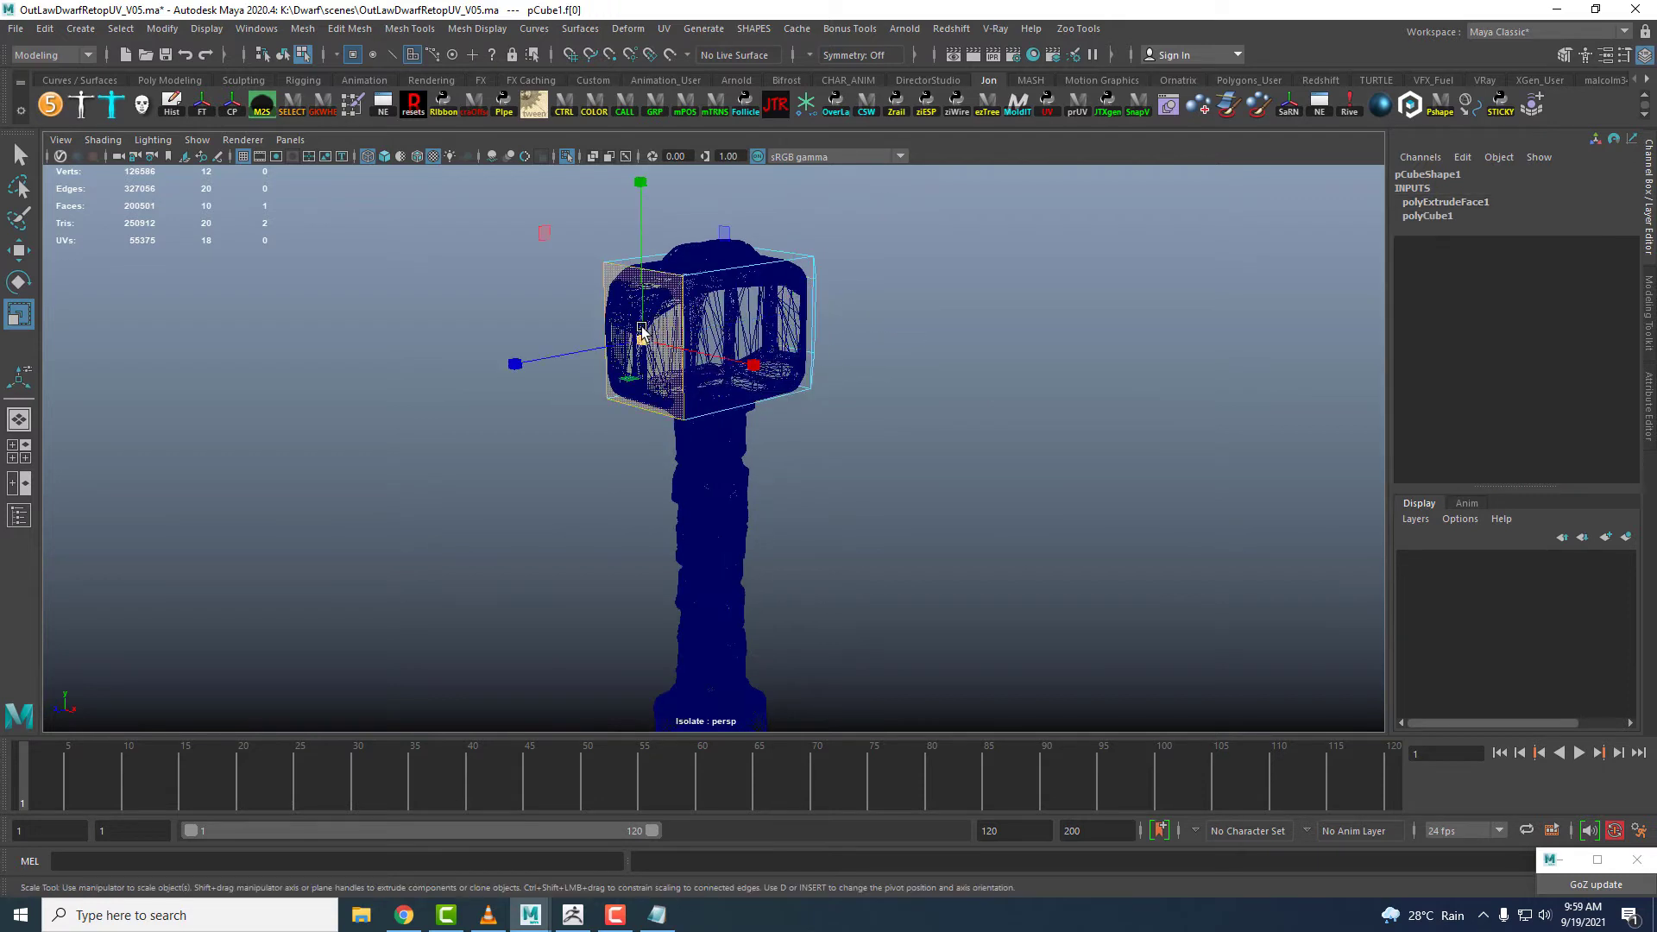
pyautogui.hotkey('ctrl', 'e')
pyautogui.moveTo(591, 366); pyautogui.dragTo(556, 369)
pyautogui.keyDown('alt'); pyautogui.moveTo(770, 388); pyautogui.dragTo(604, 362); pyautogui.keyUp('alt')
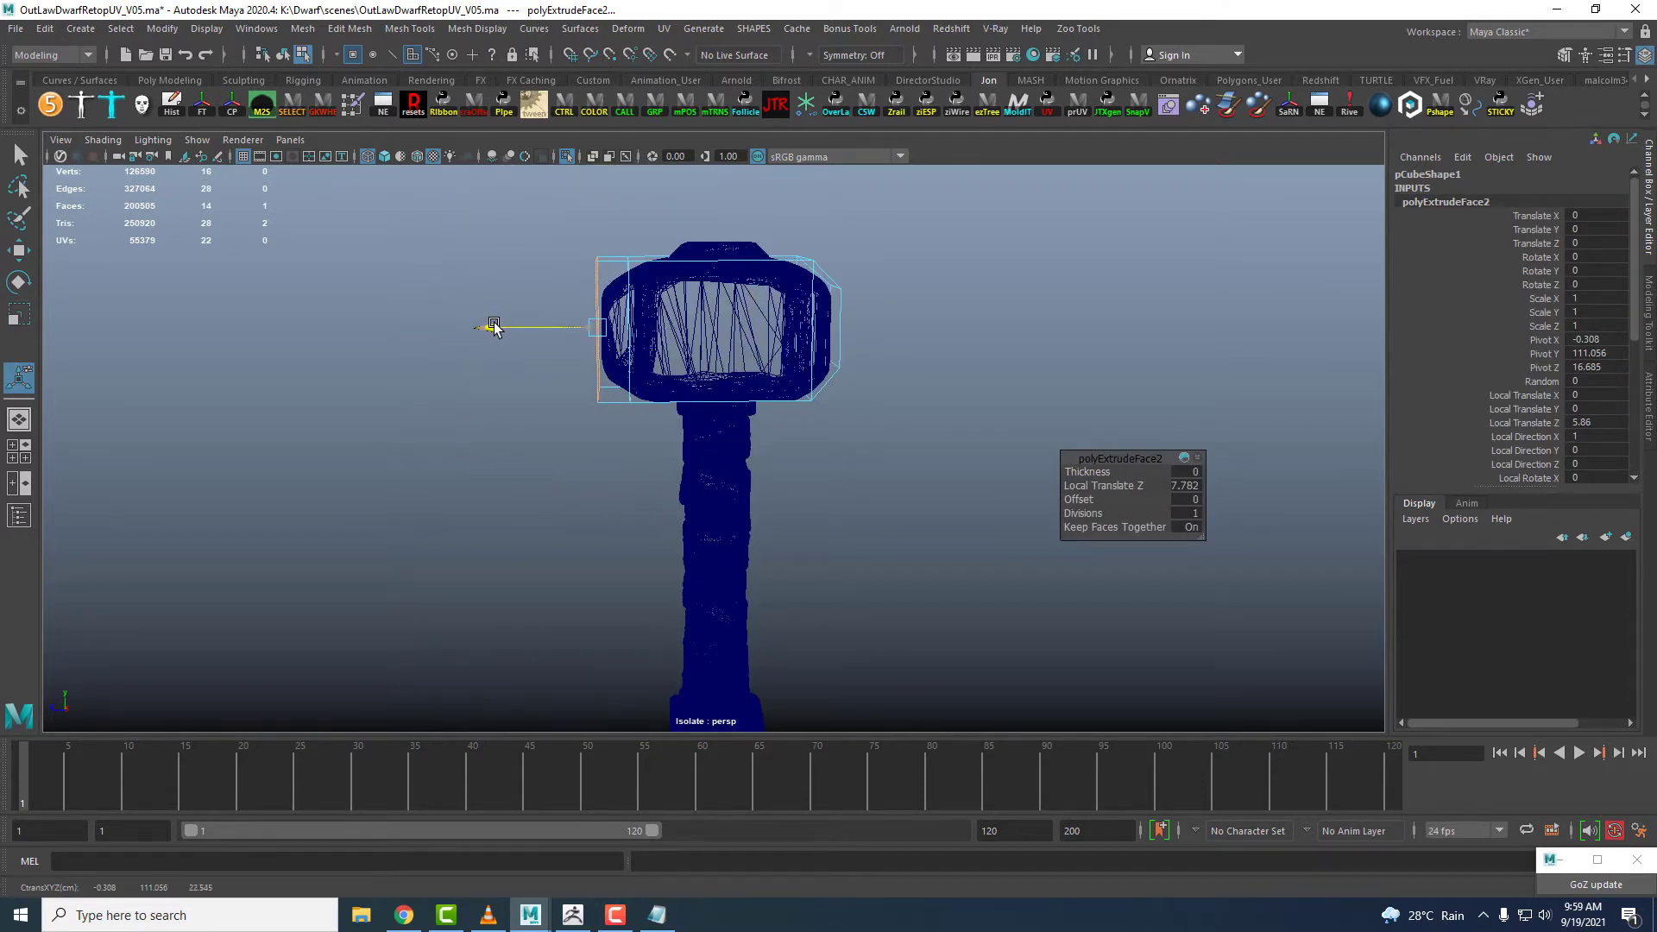
pyautogui.moveTo(494, 326); pyautogui.dragTo(781, 340)
pyautogui.press('r')
pyautogui.press('w')
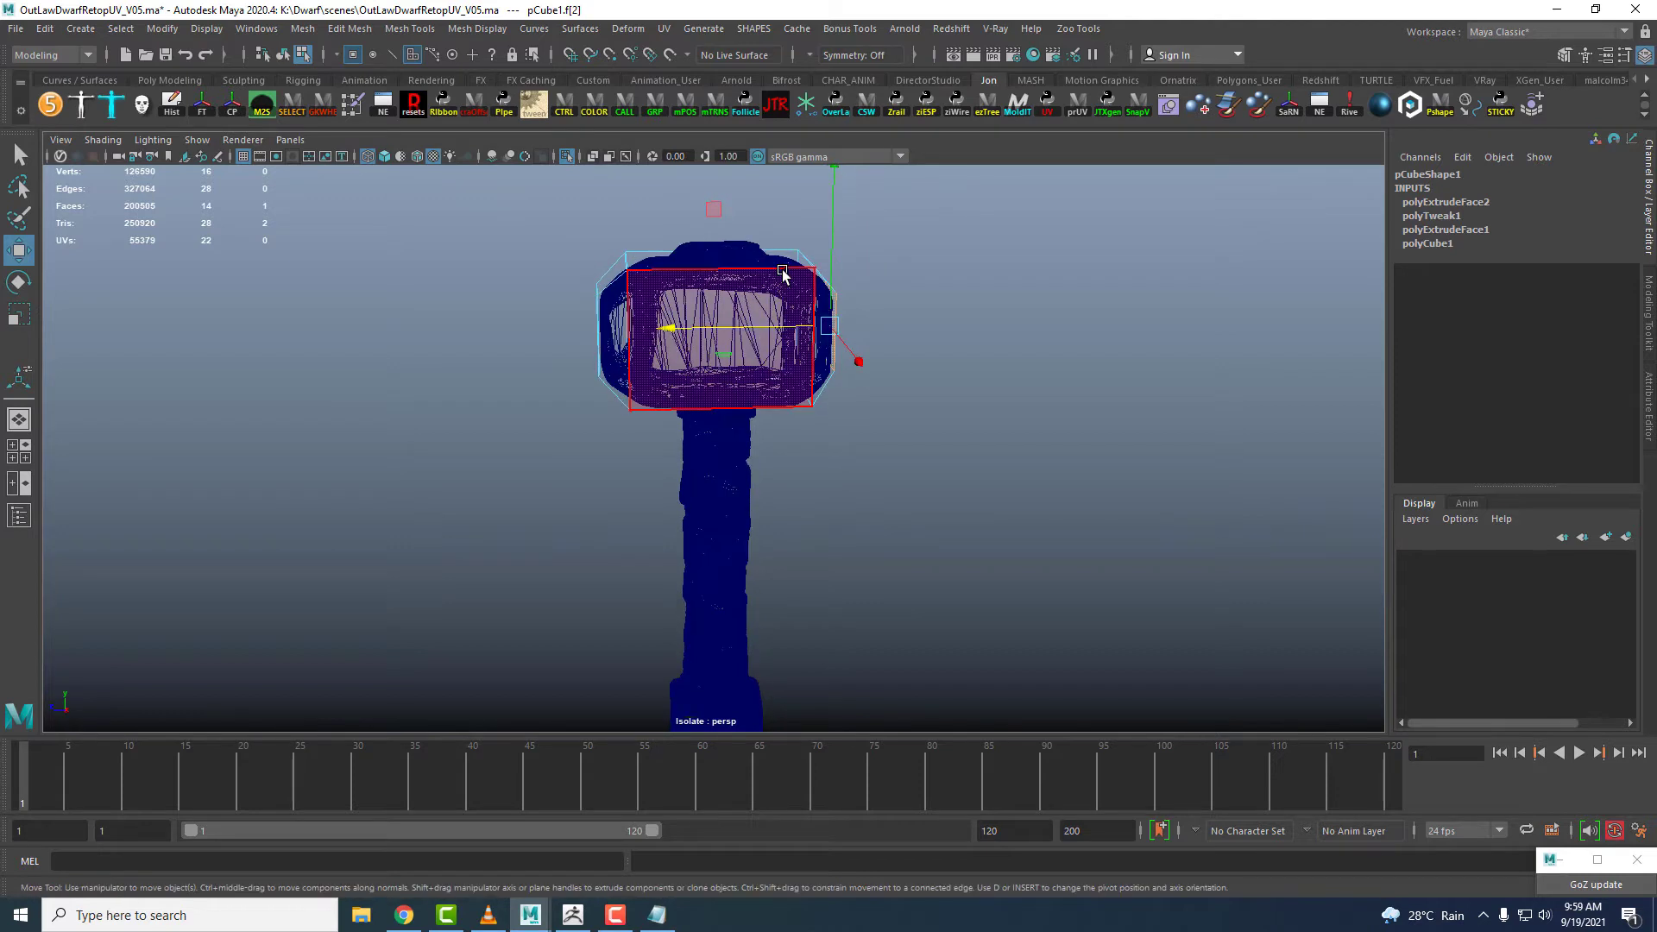
# - Insert four edge loops in the hammer head to frame the central areas for the top cap and the handle
pyautogui.moveTo(782, 271); pyautogui.dragTo(782, 223, button='right')
pyautogui.keyDown('shift'); pyautogui.moveTo(777, 302); pyautogui.dragTo(766, 422, button='right'); pyautogui.keyUp('shift')
pyautogui.keyDown('alt'); pyautogui.moveTo(721, 316); pyautogui.dragTo(768, 298); pyautogui.keyUp('alt')
pyautogui.click(676, 267)
pyautogui.click(761, 273)
pyautogui.click(702, 300)
pyautogui.click(752, 266)
pyautogui.press('w')
pyautogui.moveTo(747, 286); pyautogui.dragTo(824, 364, button='right')
pyautogui.press('F8')
# - Extrude the head's central top face upward by about 3.7 units and scale it to match the raised cap
pyautogui.click(821, 300)
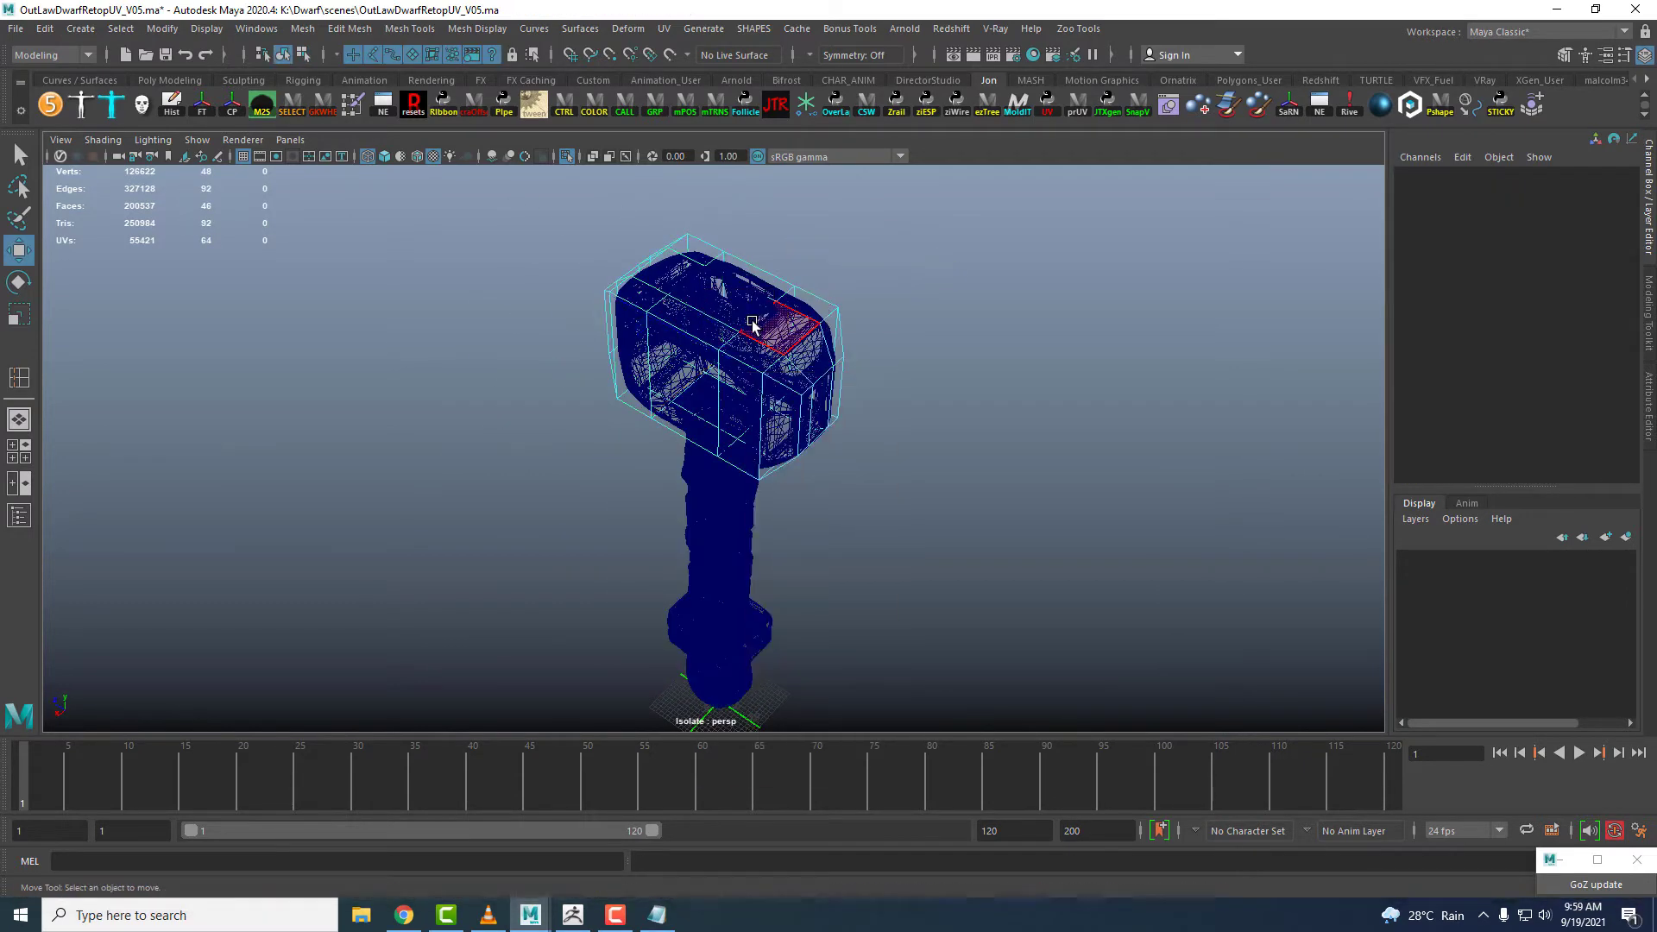
pyautogui.click(750, 324)
pyautogui.keyDown('alt'); pyautogui.moveTo(751, 324); pyautogui.dragTo(743, 396); pyautogui.keyUp('alt')
pyautogui.keyDown('alt'); pyautogui.moveTo(742, 396); pyautogui.dragTo(759, 399, button='right'); pyautogui.keyUp('alt')
pyautogui.hotkey('ctrl', 'e')
pyautogui.moveTo(724, 271); pyautogui.dragTo(725, 244)
pyautogui.keyDown('alt'); pyautogui.moveTo(734, 345); pyautogui.dragTo(741, 315); pyautogui.keyUp('alt')
pyautogui.press('r')
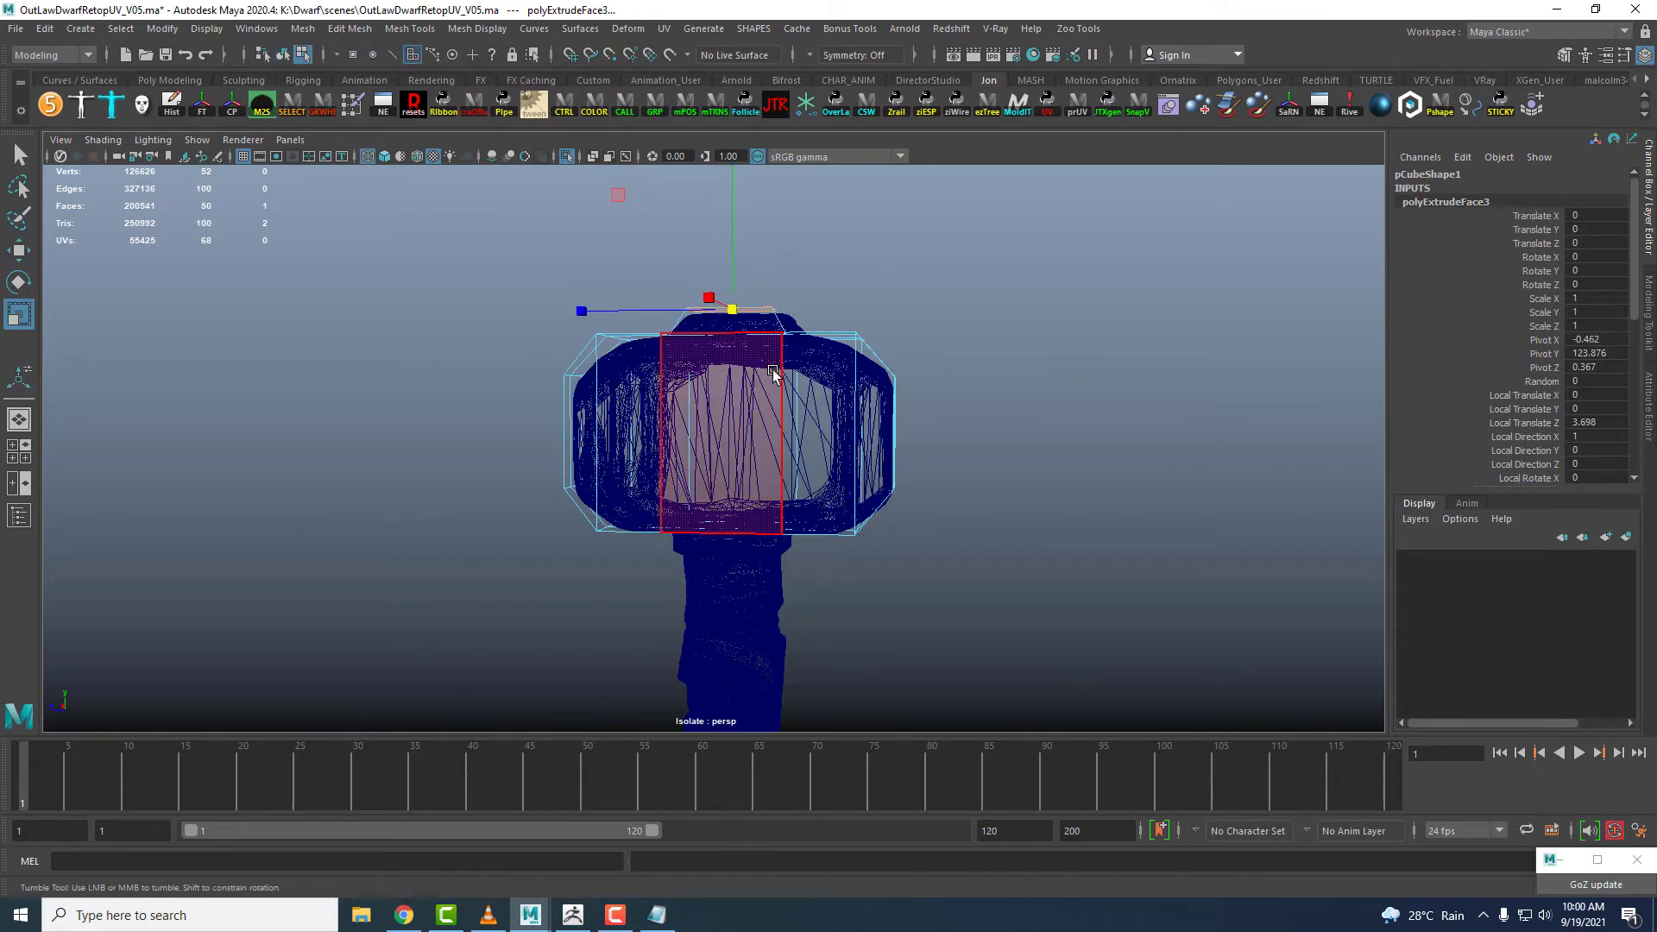
pyautogui.keyDown('alt'); pyautogui.moveTo(772, 373); pyautogui.dragTo(679, 337); pyautogui.keyUp('alt')
pyautogui.moveTo(576, 326); pyautogui.dragTo(571, 325)
# - Extrude the central face on the underside of the head into a short neck above the handle
pyautogui.keyDown('alt'); pyautogui.moveTo(701, 588); pyautogui.dragTo(722, 518); pyautogui.keyUp('alt')
pyautogui.keyDown('alt'); pyautogui.moveTo(721, 518); pyautogui.dragTo(759, 501, button='right'); pyautogui.keyUp('alt')
pyautogui.click(759, 492)
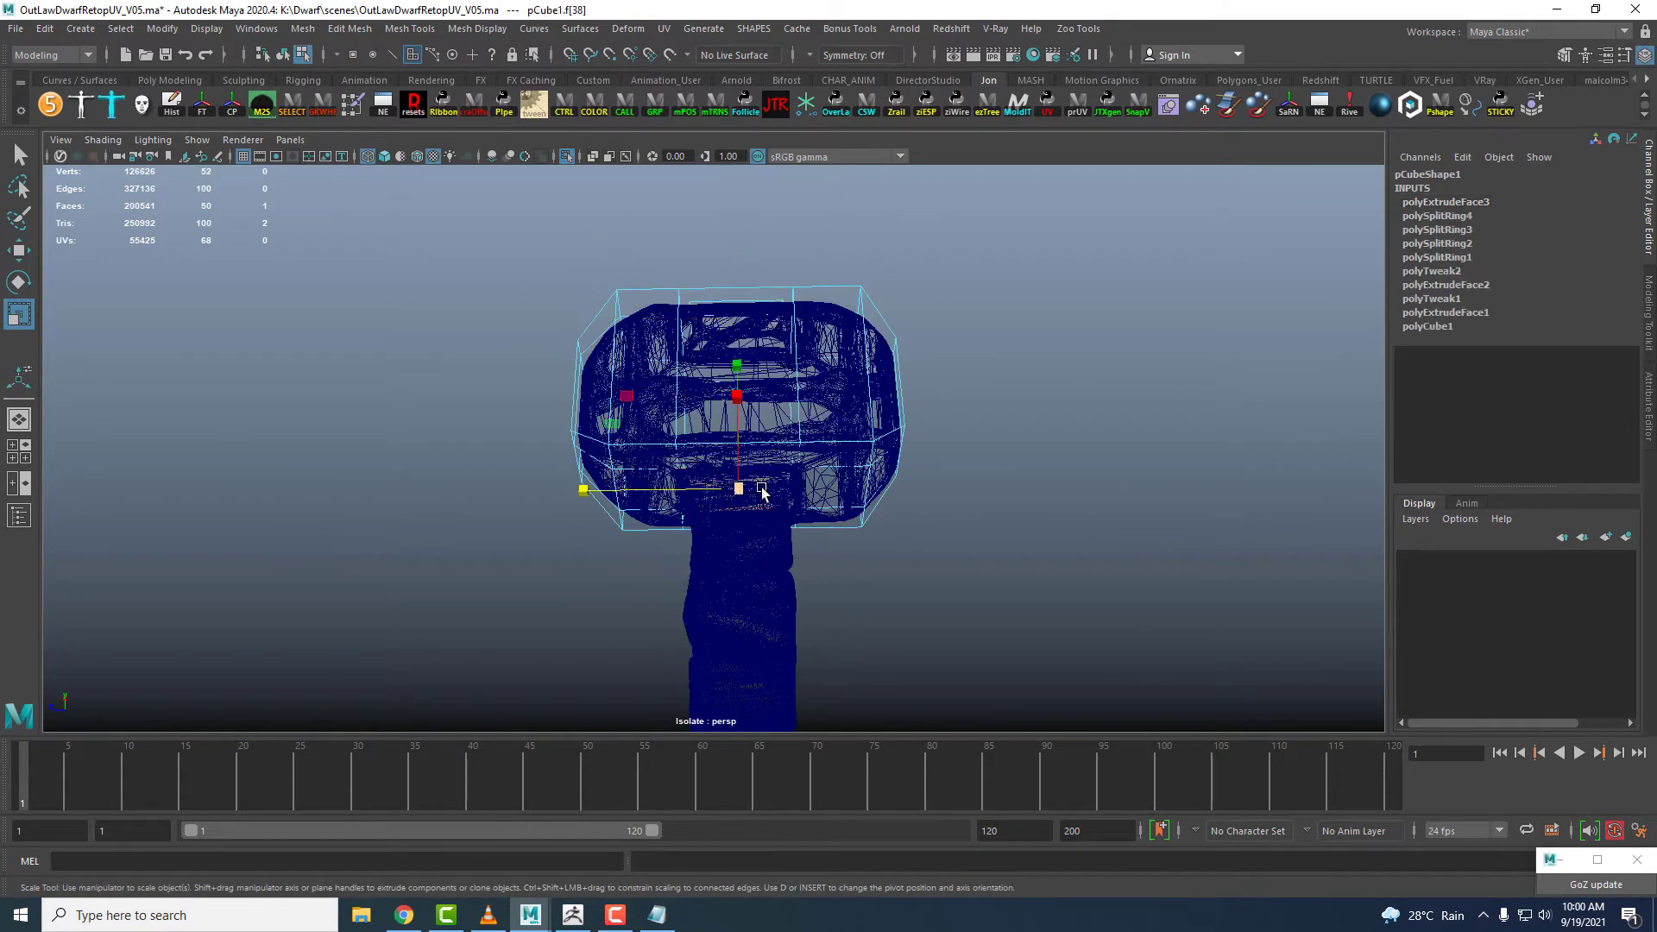
pyautogui.keyDown('alt'); pyautogui.moveTo(762, 493); pyautogui.dragTo(897, 509); pyautogui.keyUp('alt')
pyautogui.hotkey('ctrl', 'e')
pyautogui.moveTo(760, 625); pyautogui.dragTo(760, 623)
pyautogui.keyDown('alt'); pyautogui.moveTo(760, 623); pyautogui.dragTo(796, 576); pyautogui.keyUp('alt')
pyautogui.press('r')
pyautogui.keyDown('ctrl'); pyautogui.moveTo(797, 576); pyautogui.dragTo(936, 533, button='right'); pyautogui.keyUp('ctrl')
# - Scale and adjust the raised cap on top of the head to follow the sculpt's tapered outline
pyautogui.moveTo(781, 553); pyautogui.dragTo(723, 226)
pyautogui.moveTo(801, 264); pyautogui.dragTo(865, 284)
pyautogui.keyDown('alt'); pyautogui.moveTo(865, 285); pyautogui.dragTo(850, 321); pyautogui.keyUp('alt')
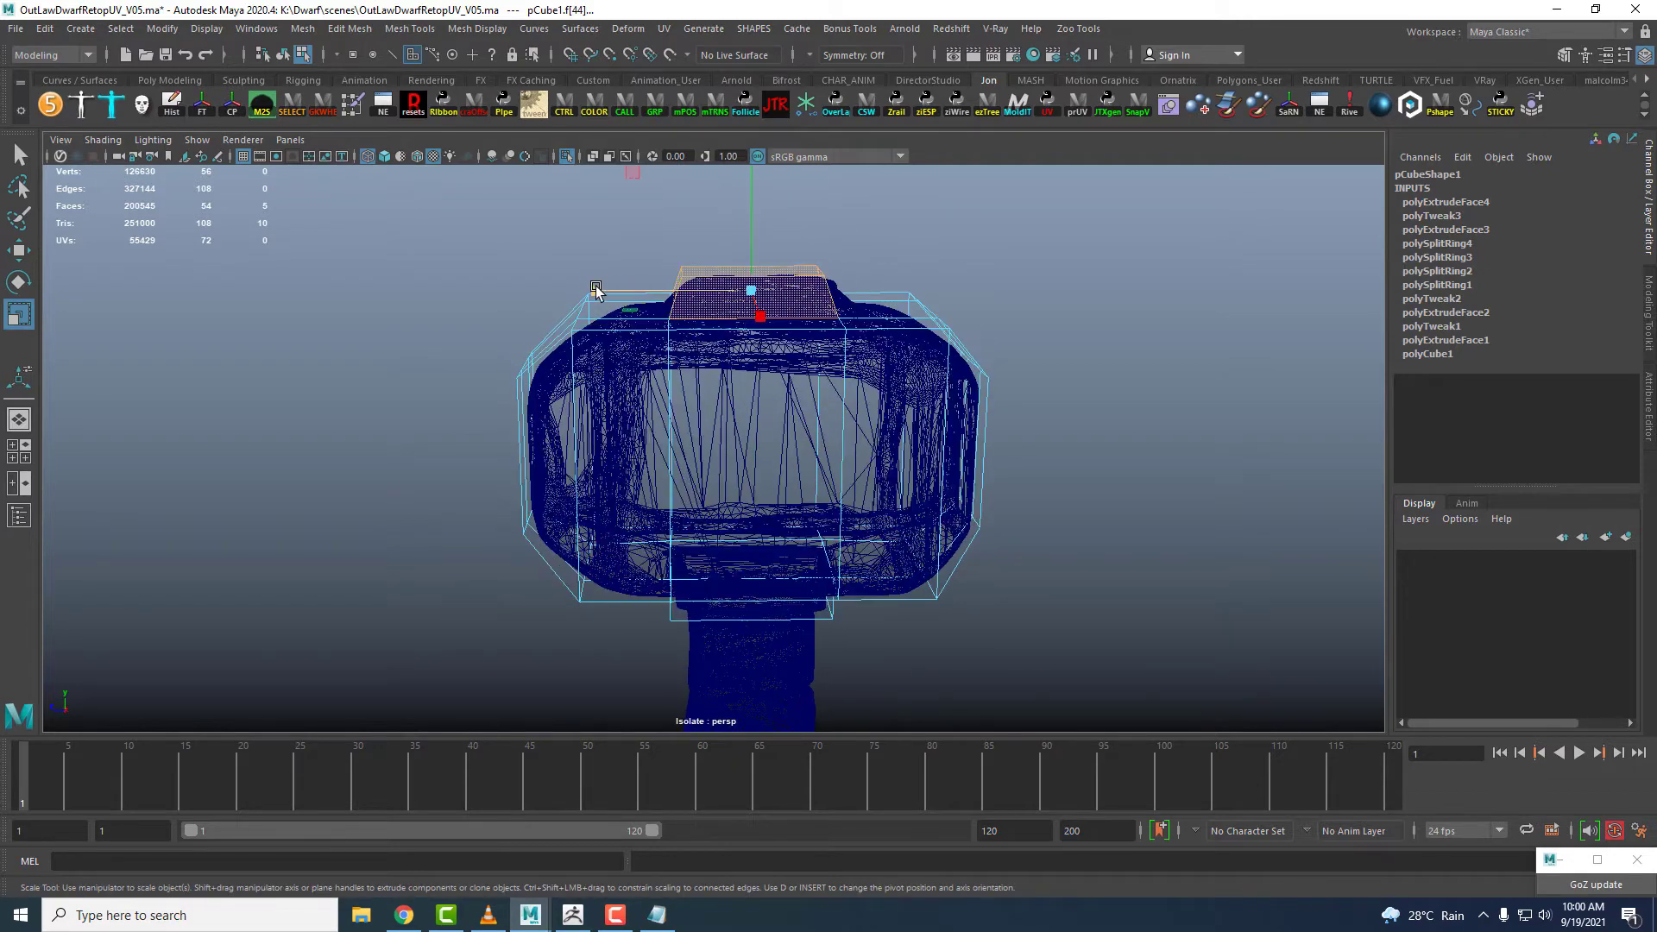
pyautogui.press('w')
pyautogui.keyDown('alt'); pyautogui.moveTo(851, 394); pyautogui.dragTo(781, 221); pyautogui.keyUp('alt')
pyautogui.press('r')
pyautogui.press('w')
pyautogui.click(703, 311)
# - Extrude the neck's bottom face about 1.4 units downward and scale it in toward the handle's width
pyautogui.scroll(-5, 851, 495)
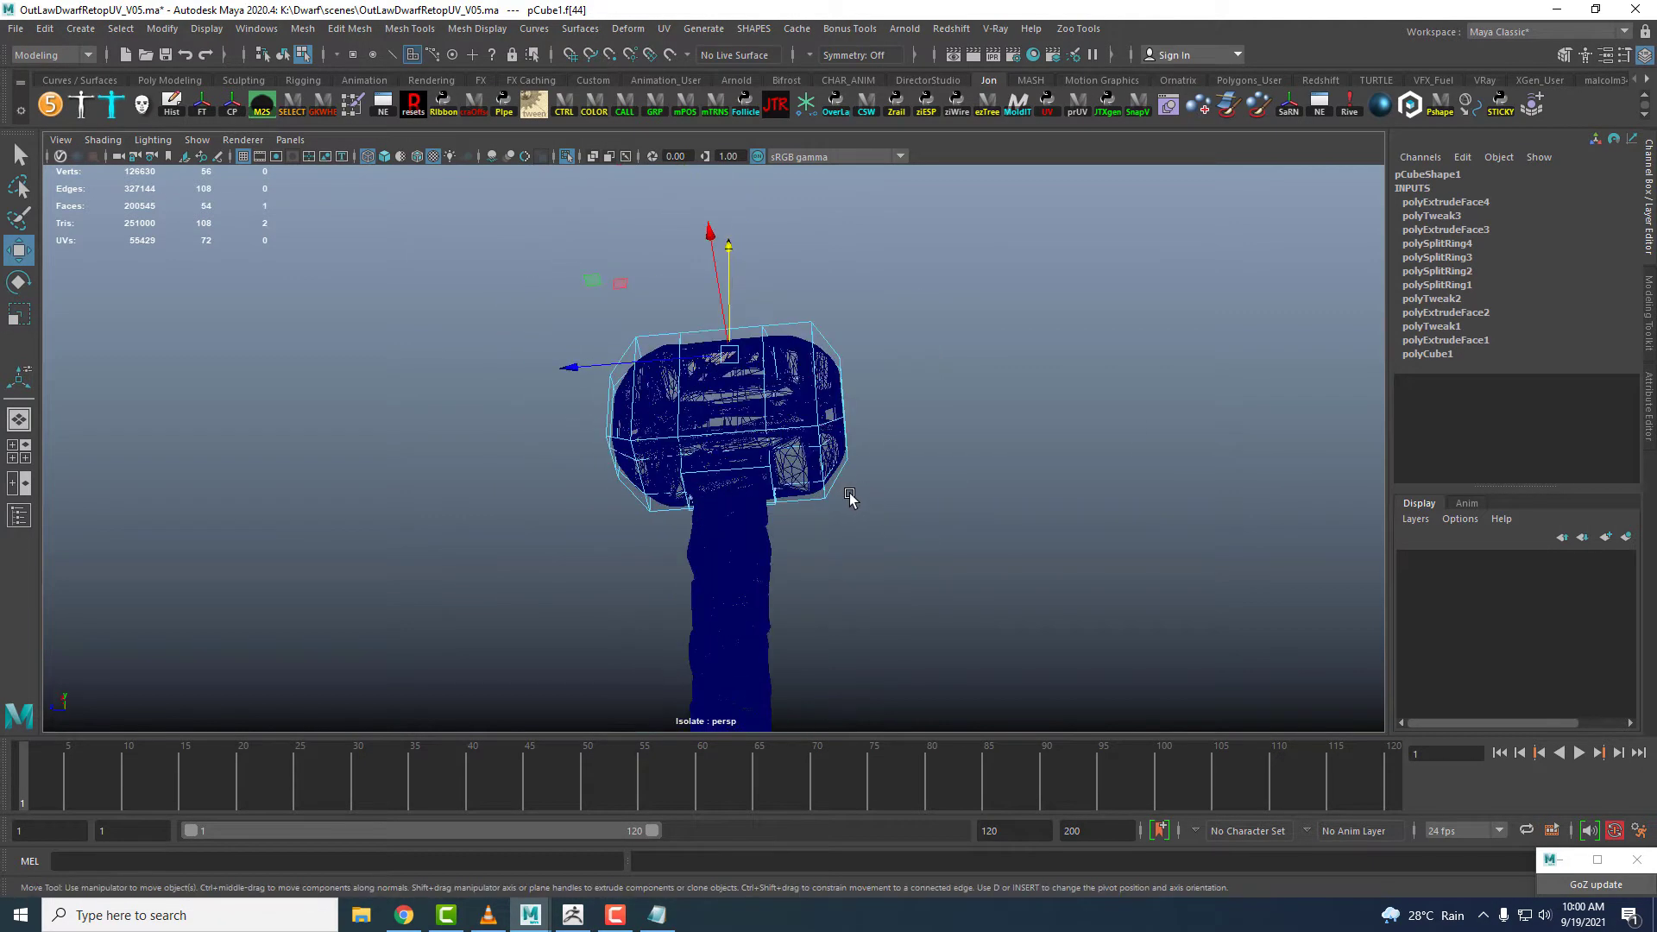
pyautogui.click(759, 513)
pyautogui.keyDown('alt'); pyautogui.moveTo(760, 512); pyautogui.dragTo(811, 429, button='middle'); pyautogui.keyUp('alt')
pyautogui.scroll(3, 806, 380)
pyautogui.hotkey('ctrl', 'e')
pyautogui.press('r')
pyautogui.moveTo(814, 360); pyautogui.dragTo(814, 362)
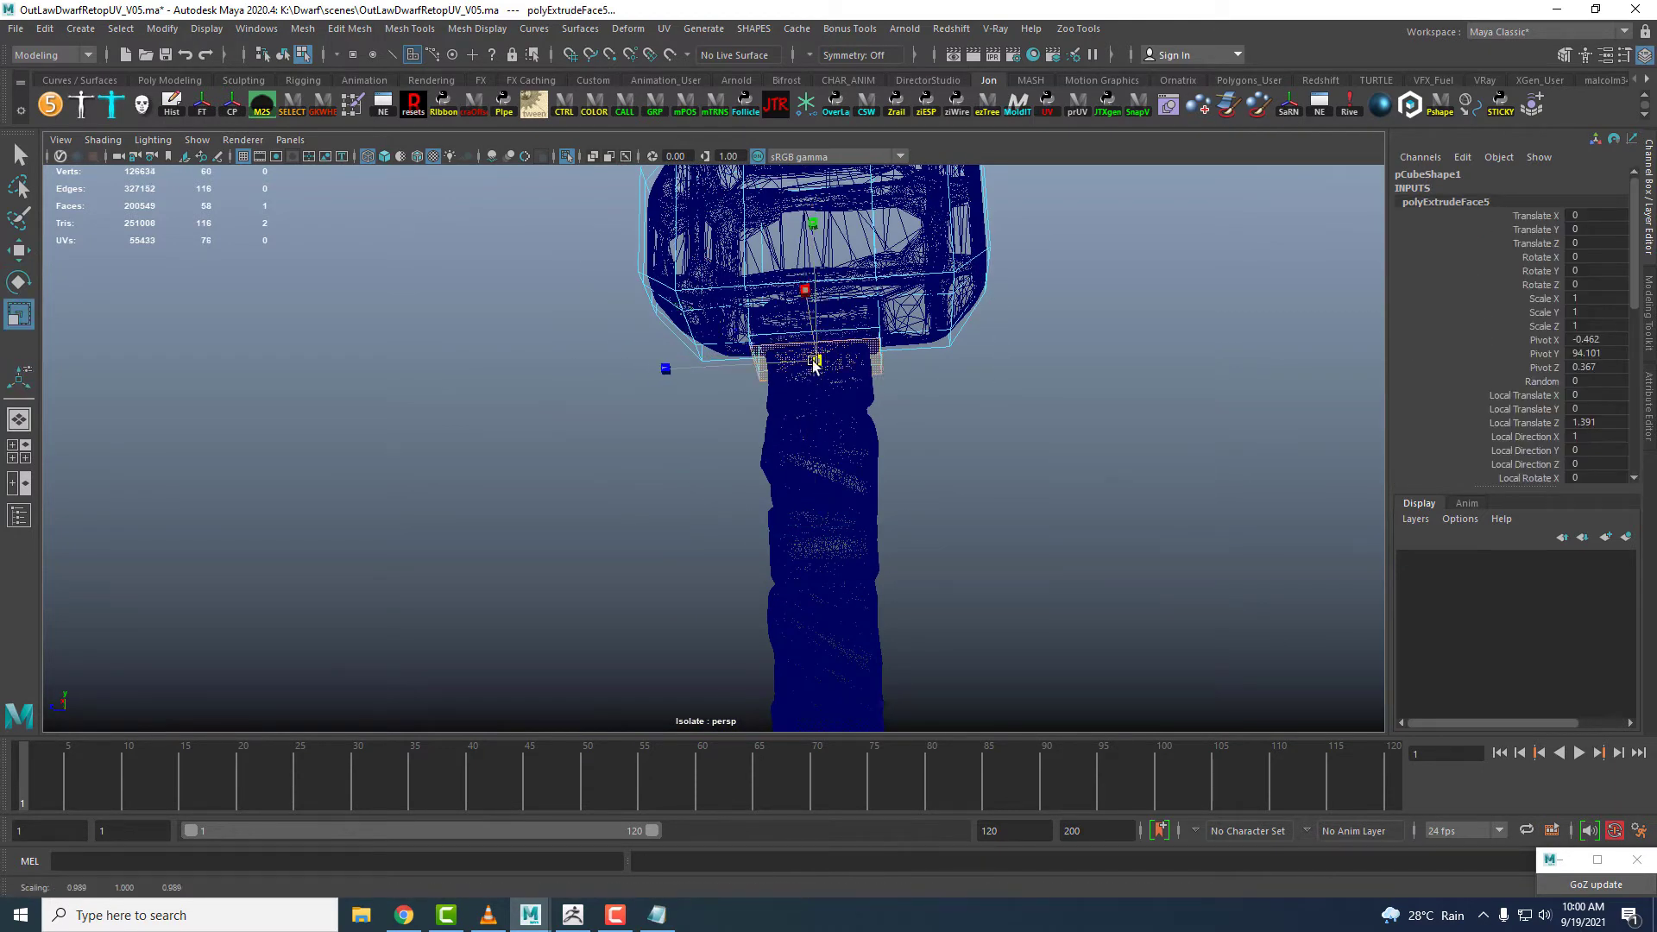
# - Extrude the neck's bottom face down the full length of the grip to the collar above the wide guard
pyautogui.scroll(-4, 808, 371)
pyautogui.hotkey('ctrl', 'e')
pyautogui.moveTo(788, 486); pyautogui.dragTo(792, 596)
pyautogui.keyDown('alt'); pyautogui.moveTo(893, 593); pyautogui.dragTo(932, 438, button='middle'); pyautogui.keyUp('alt')
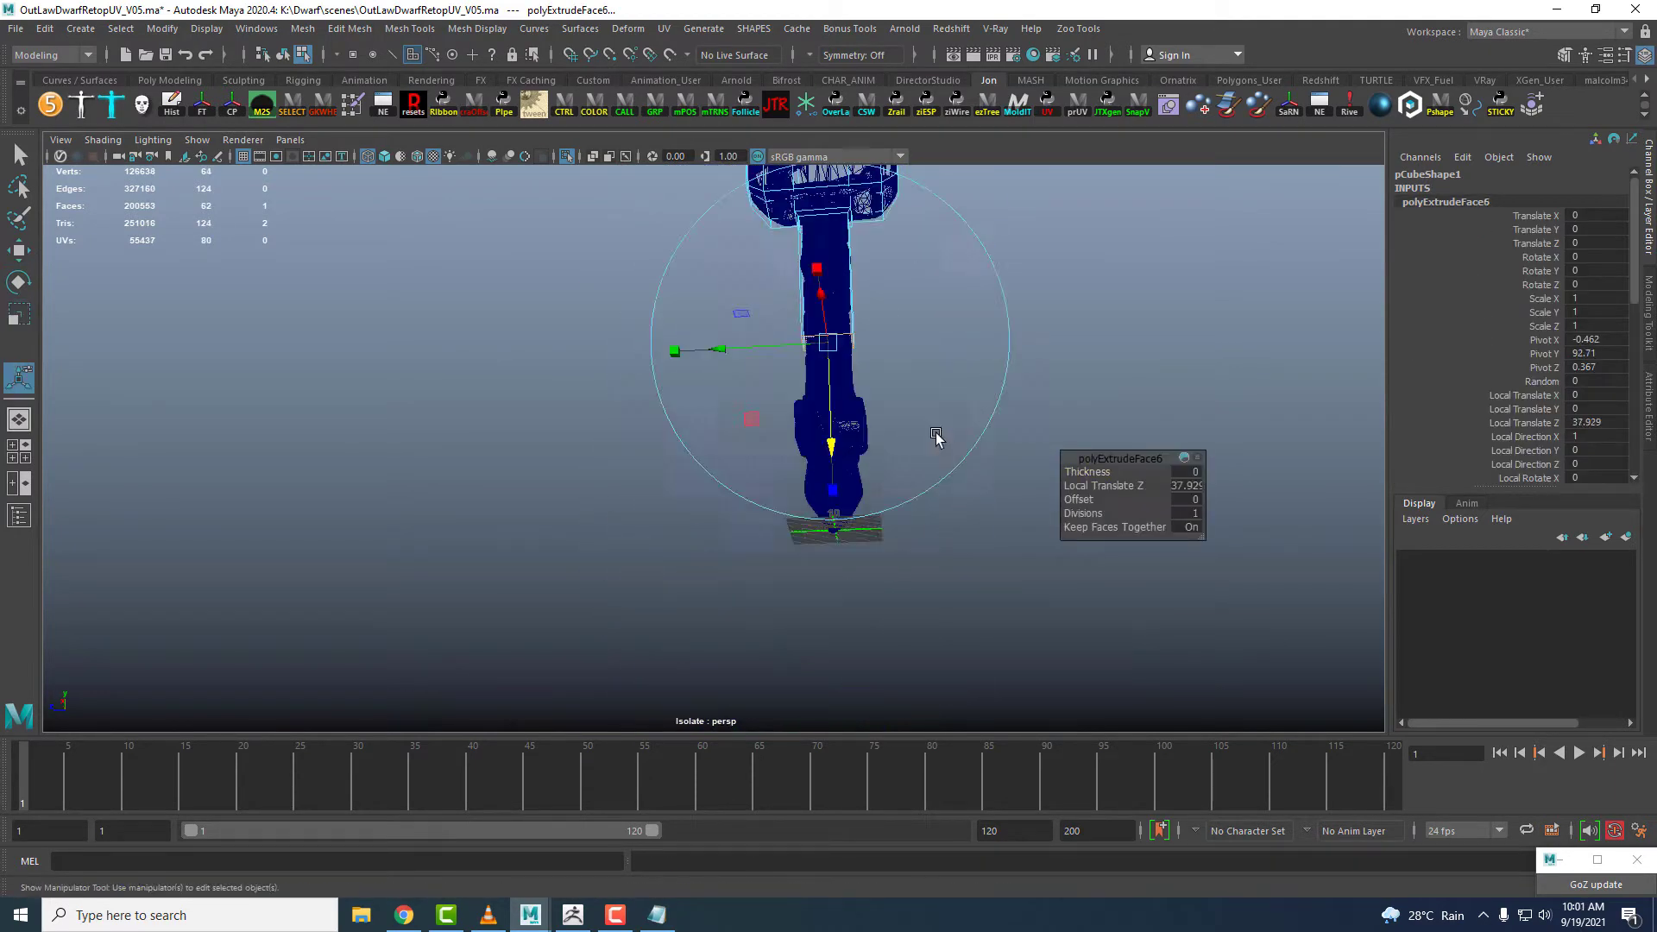
pyautogui.scroll(5, 932, 439)
pyautogui.moveTo(910, 539); pyautogui.dragTo(846, 528)
# - Extrude the grip's lower end into a slightly wider collar and widen the next section to the guard's outline
pyautogui.scroll(3, 913, 532)
pyautogui.hotkey('ctrl', 'e')
pyautogui.press('r')
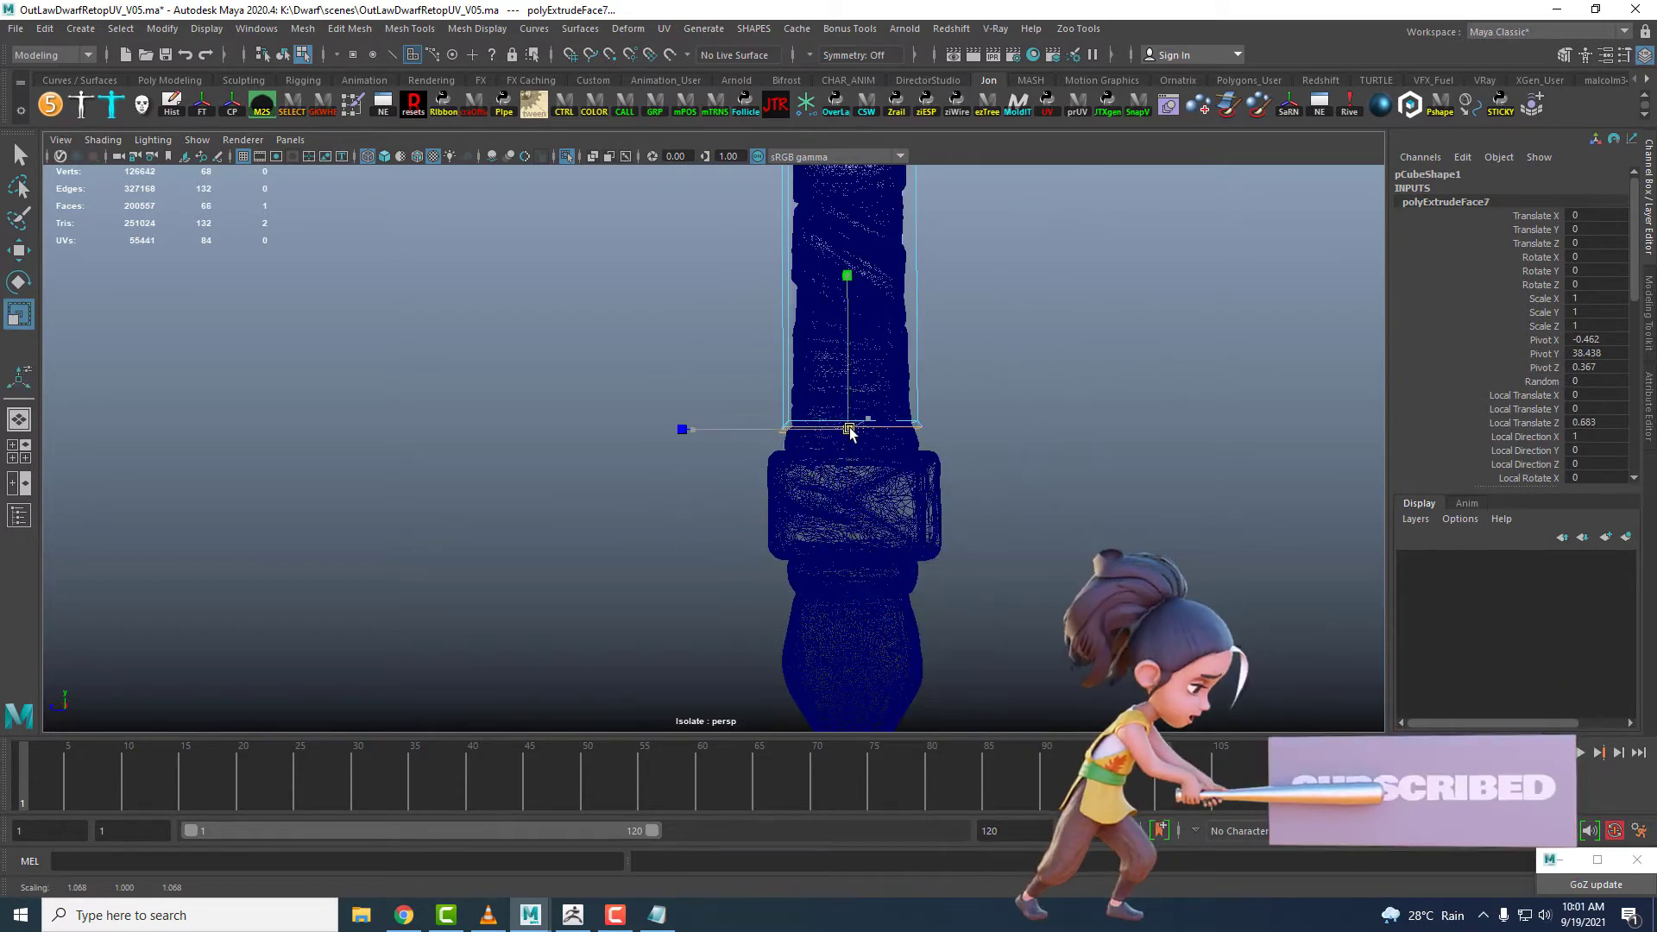
pyautogui.moveTo(849, 430); pyautogui.dragTo(858, 430)
pyautogui.press('w')
pyautogui.keyDown('shift'); pyautogui.moveTo(850, 355); pyautogui.dragTo(918, 503); pyautogui.keyUp('shift')
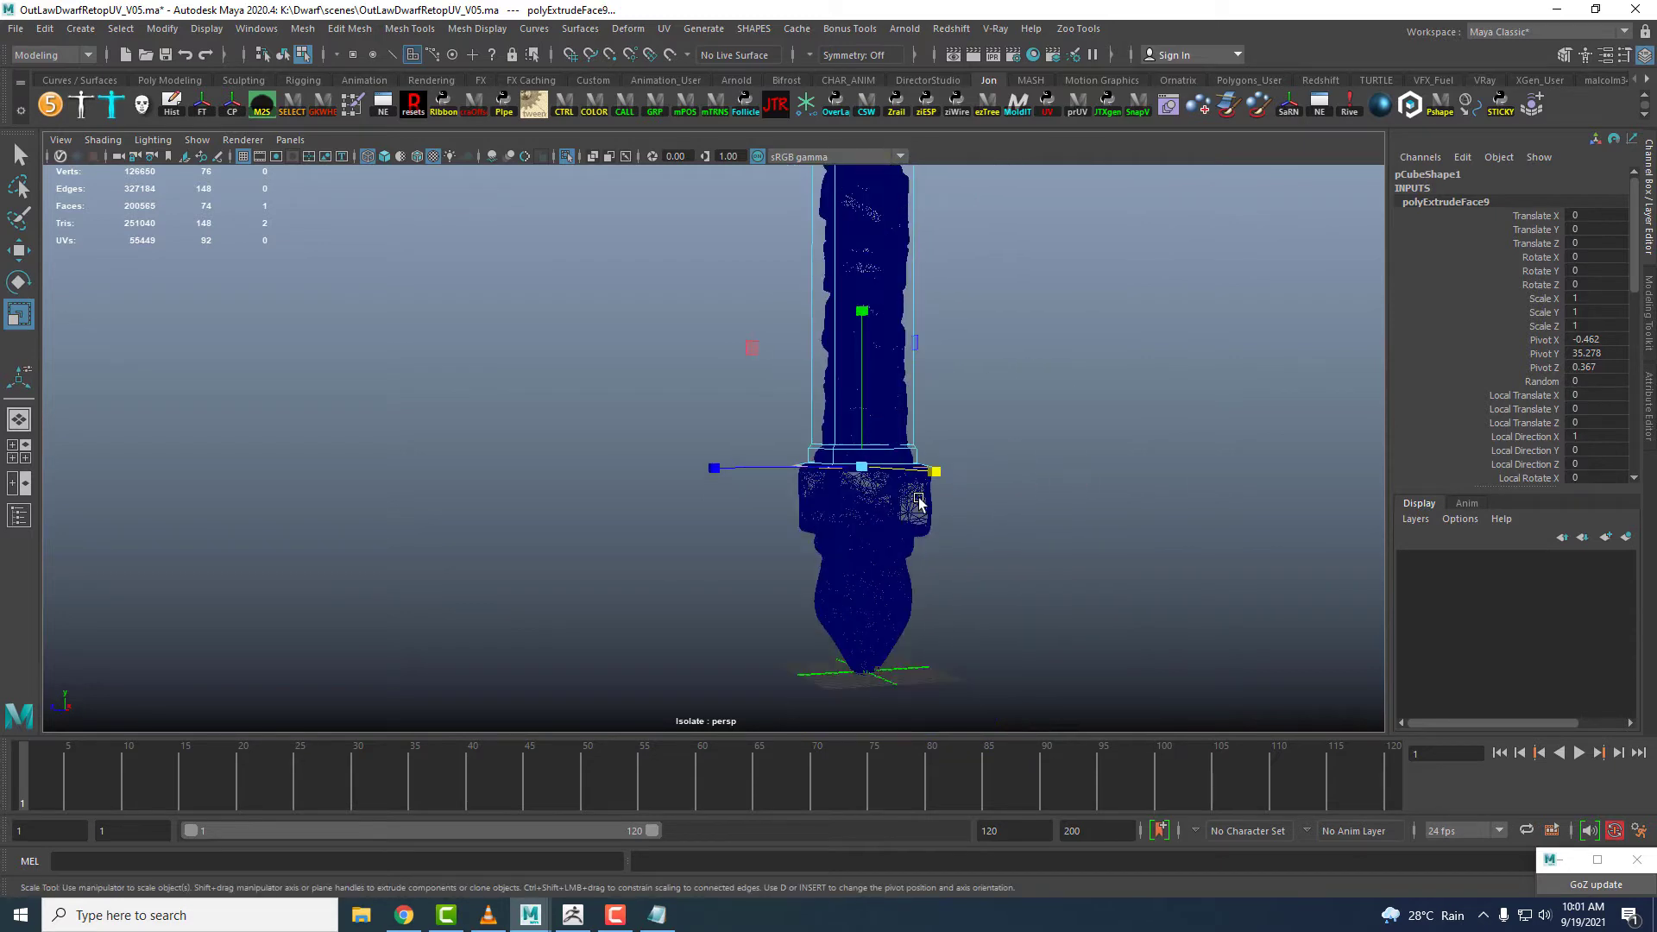
# - Extrude the wide guard block downward, then extrude a narrower ring beneath it
pyautogui.keyDown('shift'); pyautogui.moveTo(855, 432); pyautogui.dragTo(855, 442); pyautogui.keyUp('shift')
pyautogui.keyDown('alt'); pyautogui.moveTo(855, 442); pyautogui.dragTo(917, 595, button='right'); pyautogui.keyUp('alt')
pyautogui.keyDown('alt'); pyautogui.moveTo(917, 596); pyautogui.dragTo(902, 404, button='middle'); pyautogui.keyUp('alt')
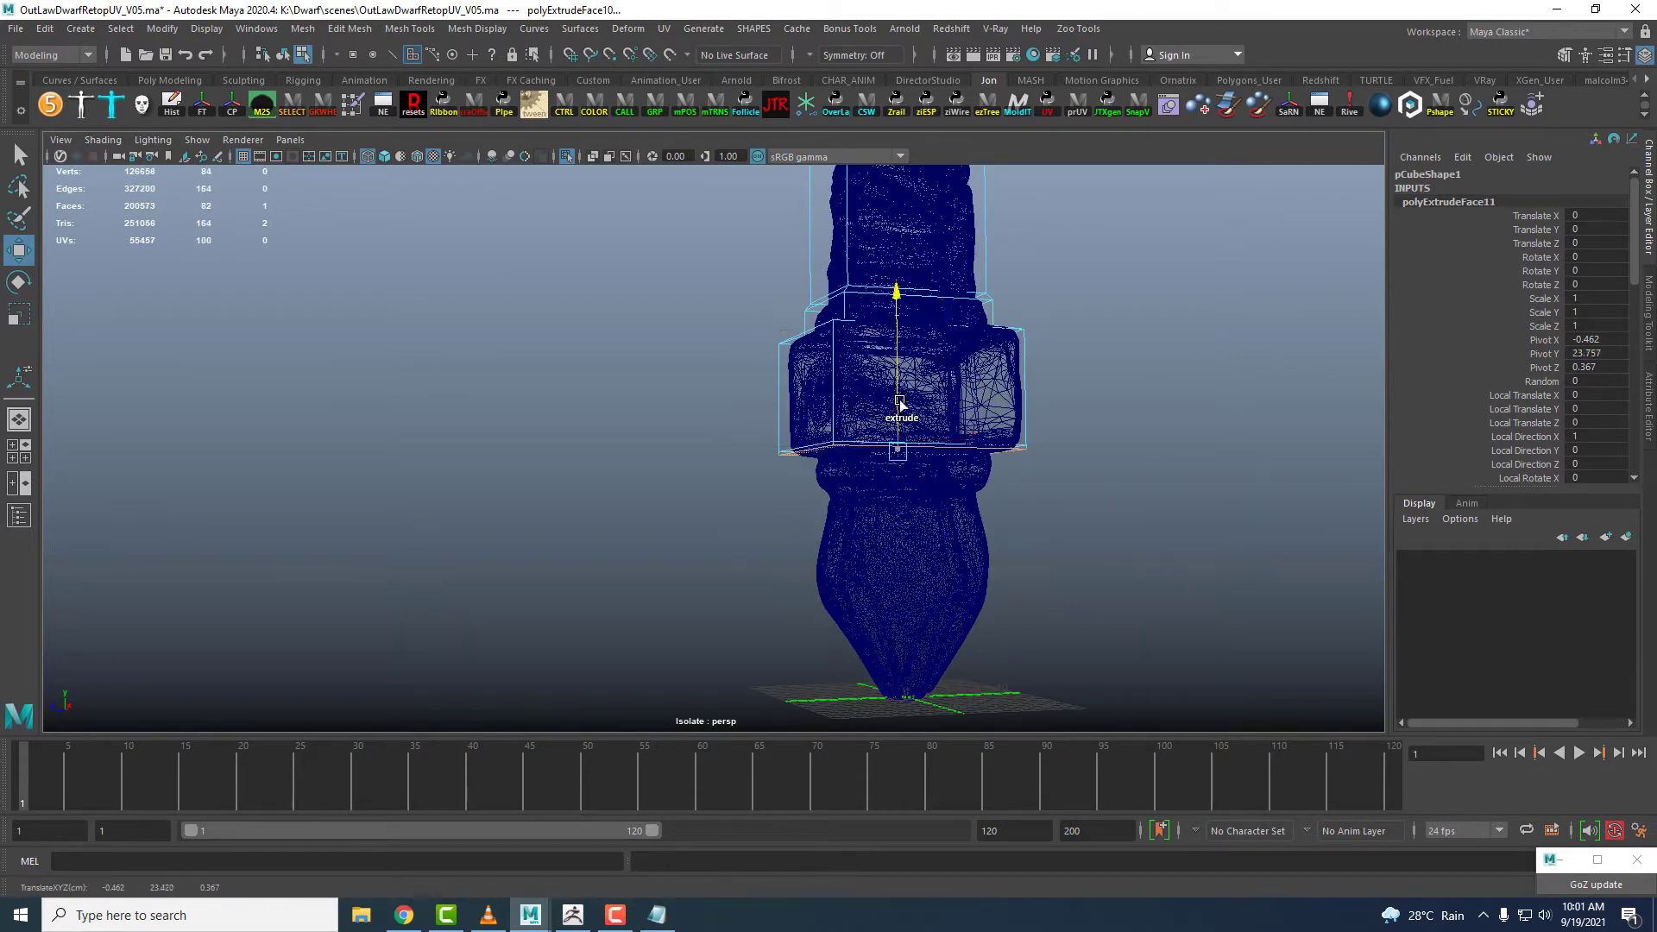
pyautogui.moveTo(901, 455); pyautogui.dragTo(879, 454)
pyautogui.press('w')
pyautogui.keyDown('shift'); pyautogui.moveTo(894, 394); pyautogui.dragTo(892, 422); pyautogui.keyUp('shift')
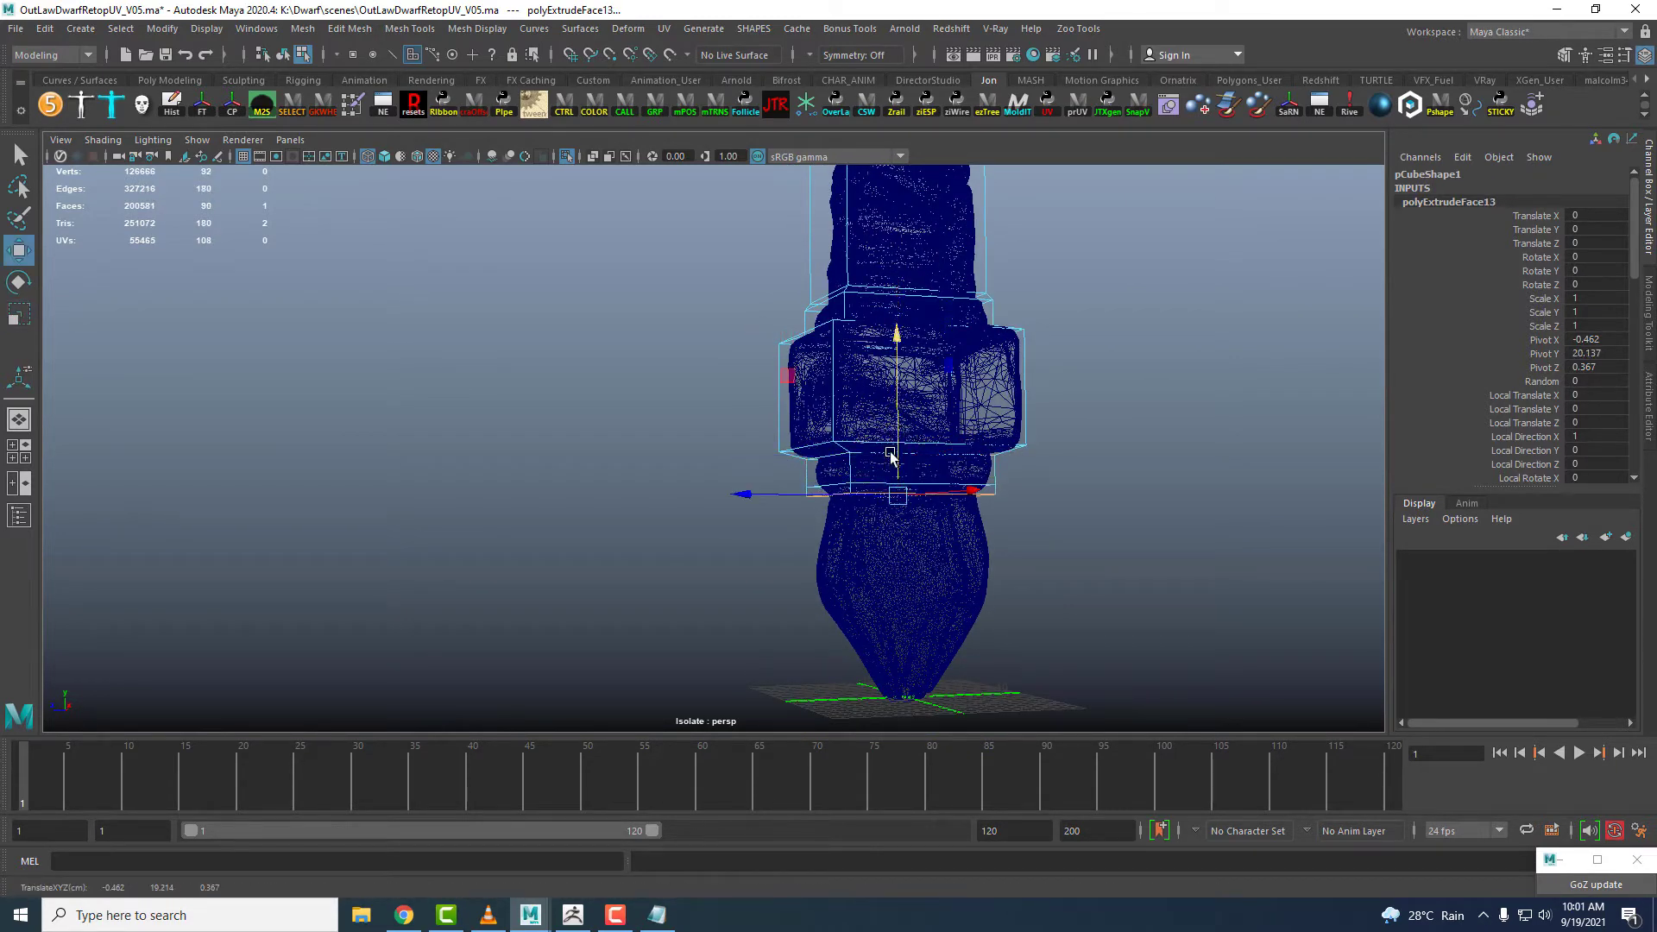
# - Extrude the pommel below the ring to its widest section and on down to a tapered tip matching the sculpt
pyautogui.scroll(-5, 876, 503)
pyautogui.press('w')
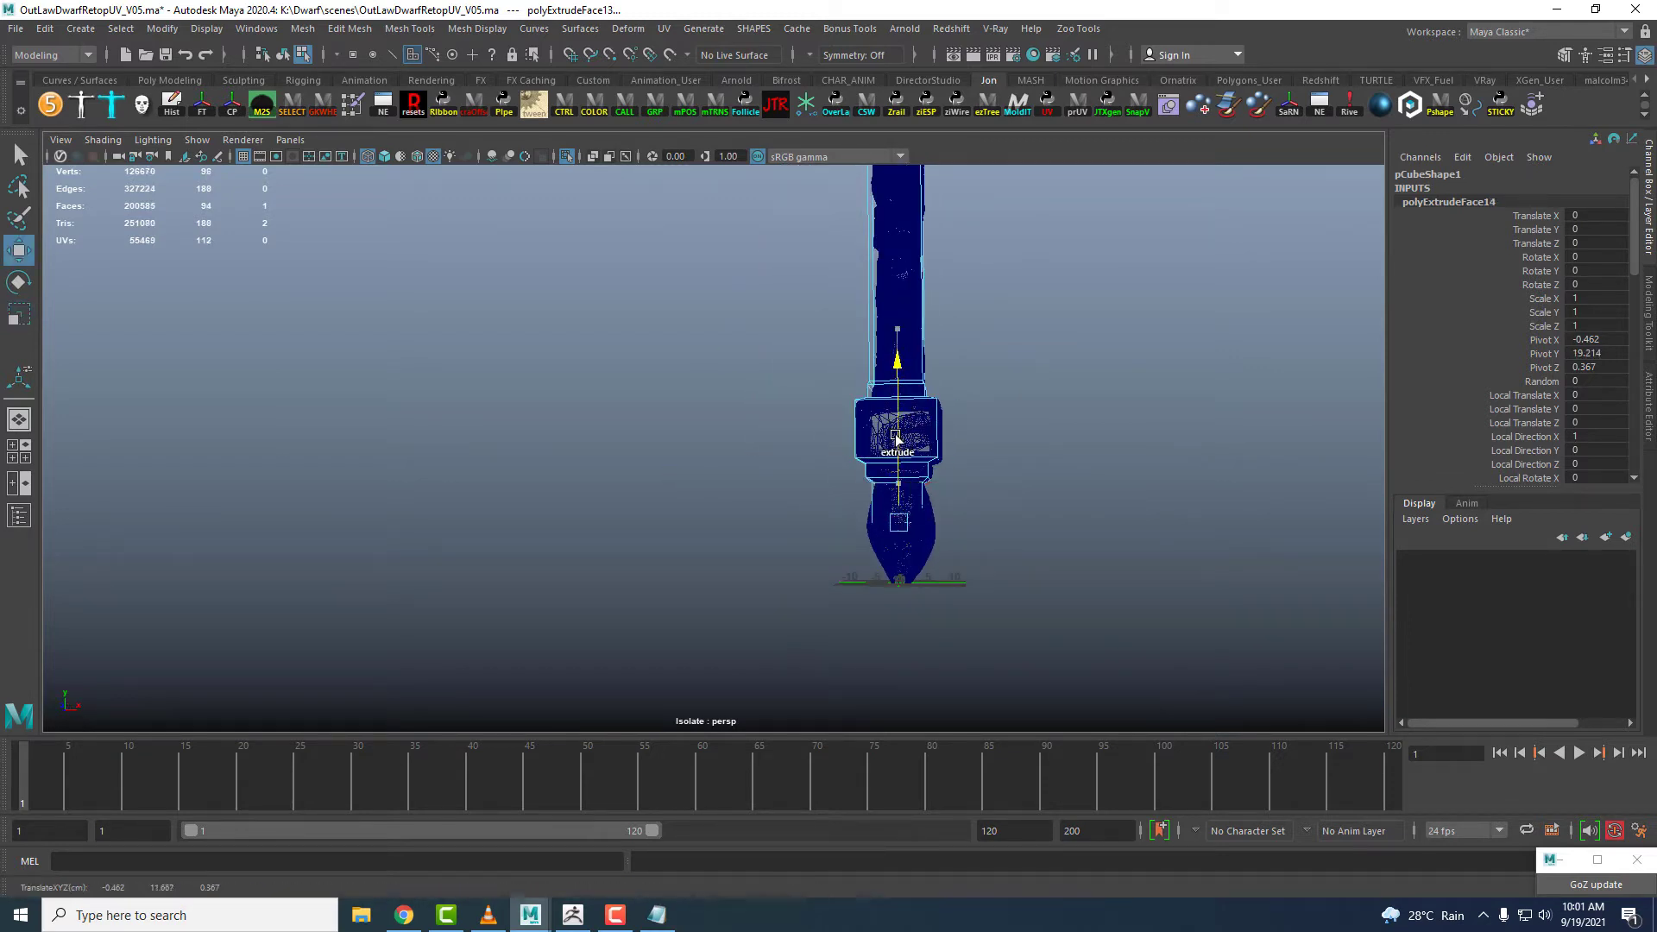
pyautogui.moveTo(1079, 528); pyautogui.dragTo(1141, 528)
pyautogui.keyDown('alt'); pyautogui.moveTo(1044, 545); pyautogui.dragTo(742, 544); pyautogui.keyUp('alt')
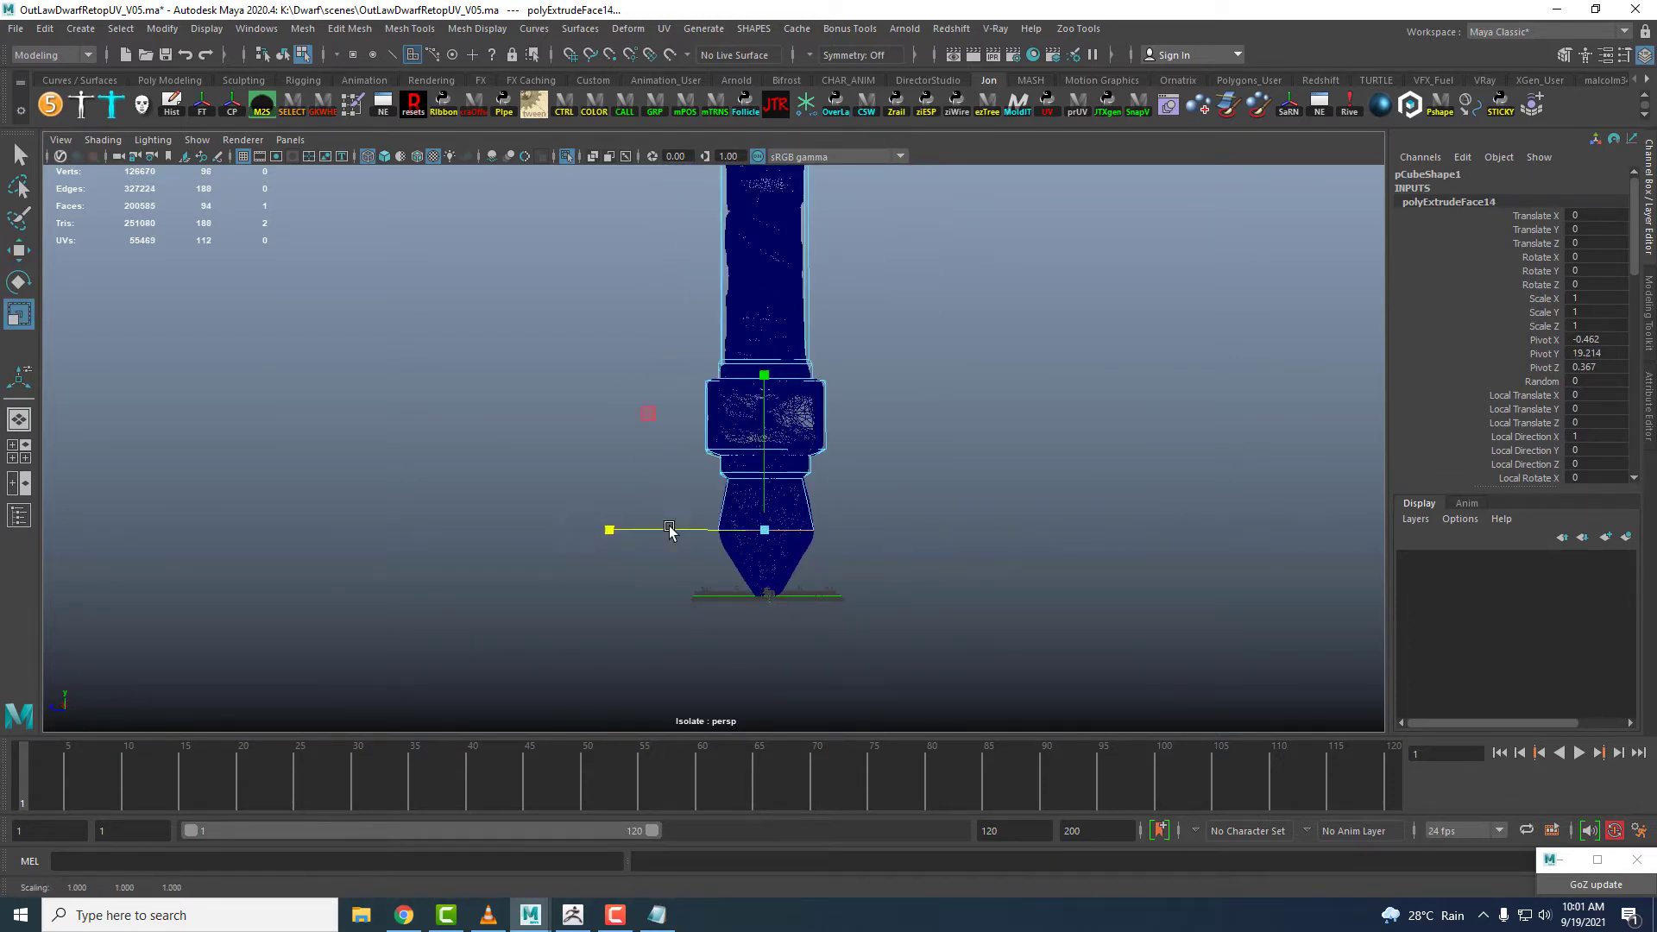
pyautogui.press('w')
pyautogui.keyDown('shift'); pyautogui.moveTo(765, 437); pyautogui.dragTo(765, 500); pyautogui.keyUp('shift')
pyautogui.press('r')
pyautogui.keyDown('alt'); pyautogui.moveTo(713, 630); pyautogui.dragTo(1018, 585); pyautogui.keyUp('alt')
pyautogui.press('w')
pyautogui.keyDown('alt'); pyautogui.moveTo(1019, 423); pyautogui.dragTo(828, 448); pyautogui.keyUp('alt')
pyautogui.keyDown('alt'); pyautogui.moveTo(843, 297); pyautogui.dragTo(845, 432, button='middle'); pyautogui.keyUp('alt')
pyautogui.moveTo(814, 242); pyautogui.dragTo(855, 183, button='right')
pyautogui.keyDown('ctrl'); pyautogui.rightClick(810, 358); pyautogui.keyUp('ctrl')
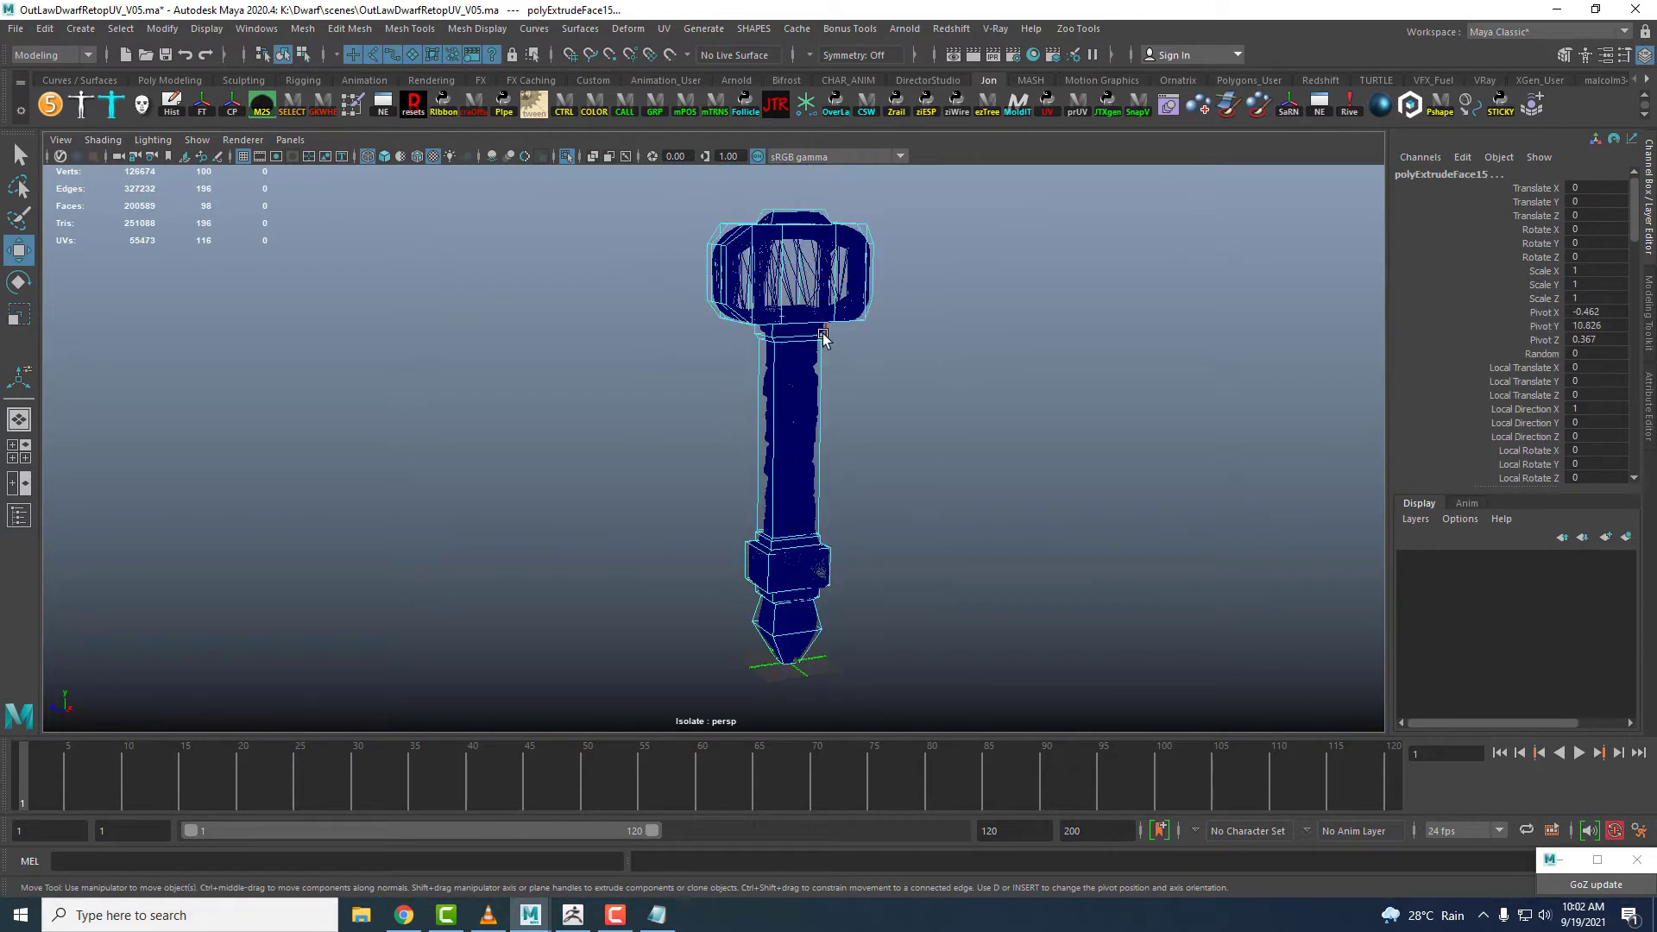
pyautogui.moveTo(820, 349)
pyautogui.keyDown('shift'); pyautogui.mouseDown(button='right')
pyautogui.moveTo(821, 374)
pyautogui.moveTo(821, 319)
pyautogui.mouseUp(button='right'); pyautogui.keyUp('shift')
pyautogui.moveTo(825, 336); pyautogui.dragTo(897, 311, button='right')
pyautogui.keyDown('alt'); pyautogui.moveTo(889, 321); pyautogui.dragTo(847, 326); pyautogui.keyUp('alt')
pyautogui.press('w')
pyautogui.moveTo(821, 207); pyautogui.dragTo(913, 184, button='right')
pyautogui.keyDown('alt'); pyautogui.moveTo(923, 290); pyautogui.dragTo(749, 360); pyautogui.keyUp('alt')
pyautogui.click(700, 242)
pyautogui.keyDown('alt'); pyautogui.moveTo(703, 245); pyautogui.dragTo(824, 336); pyautogui.keyUp('alt')
pyautogui.moveTo(768, 340); pyautogui.dragTo(740, 350, button='right')
pyautogui.click(760, 327)
pyautogui.click(861, 375)
pyautogui.click(835, 327)
pyautogui.moveTo(835, 327); pyautogui.dragTo(833, 285, button='right')
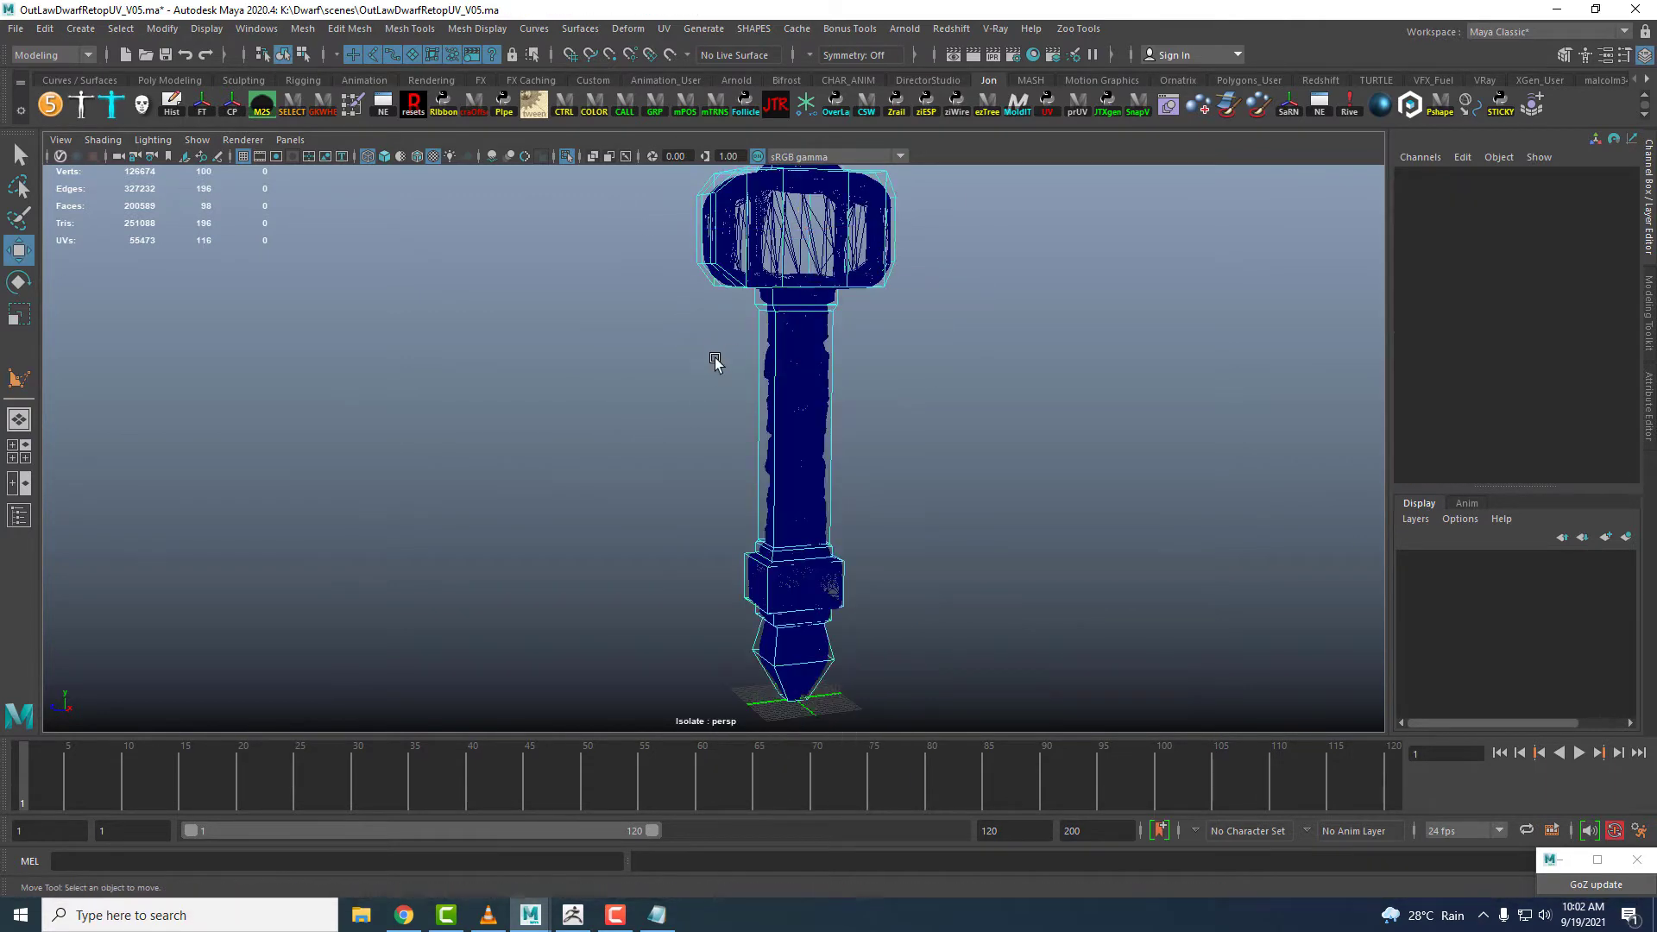
pyautogui.moveTo(714, 361); pyautogui.dragTo(841, 371)
pyautogui.keyDown('ctrl'); pyautogui.rightClick(841, 371); pyautogui.keyUp('ctrl')
pyautogui.keyDown('ctrl'); pyautogui.keyDown('shift'); pyautogui.rightClick(842, 371); pyautogui.keyUp('shift'); pyautogui.keyUp('ctrl')
pyautogui.keyDown('shift'); pyautogui.moveTo(833, 342); pyautogui.dragTo(824, 446, button='right'); pyautogui.keyUp('shift')
pyautogui.keyDown('alt'); pyautogui.moveTo(815, 380); pyautogui.dragTo(781, 341); pyautogui.keyUp('alt')
pyautogui.moveTo(763, 309); pyautogui.dragTo(498, 336)
pyautogui.hotkey('ctrl', 'z')
pyautogui.hotkey('ctrl', 'z')
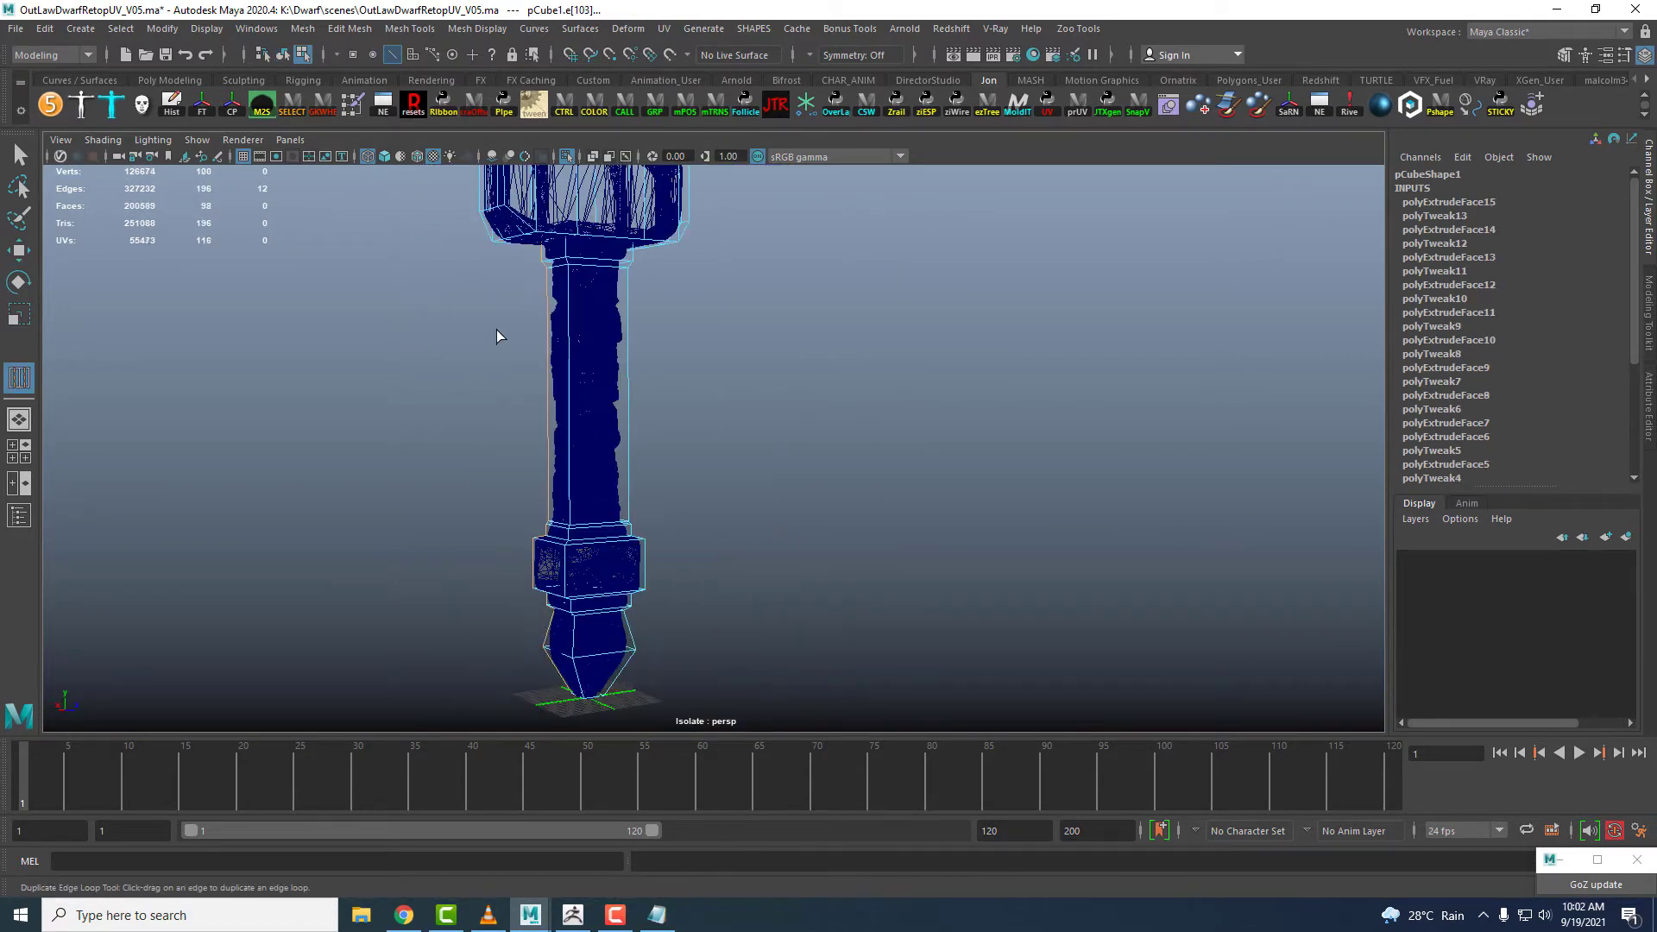
# - Insert seven horizontal edge loops spaced along the handle's grip and two more around the guard block
pyautogui.press('w')
pyautogui.keyDown('shift'); pyautogui.moveTo(629, 337); pyautogui.dragTo(634, 457, button='right'); pyautogui.keyUp('shift')
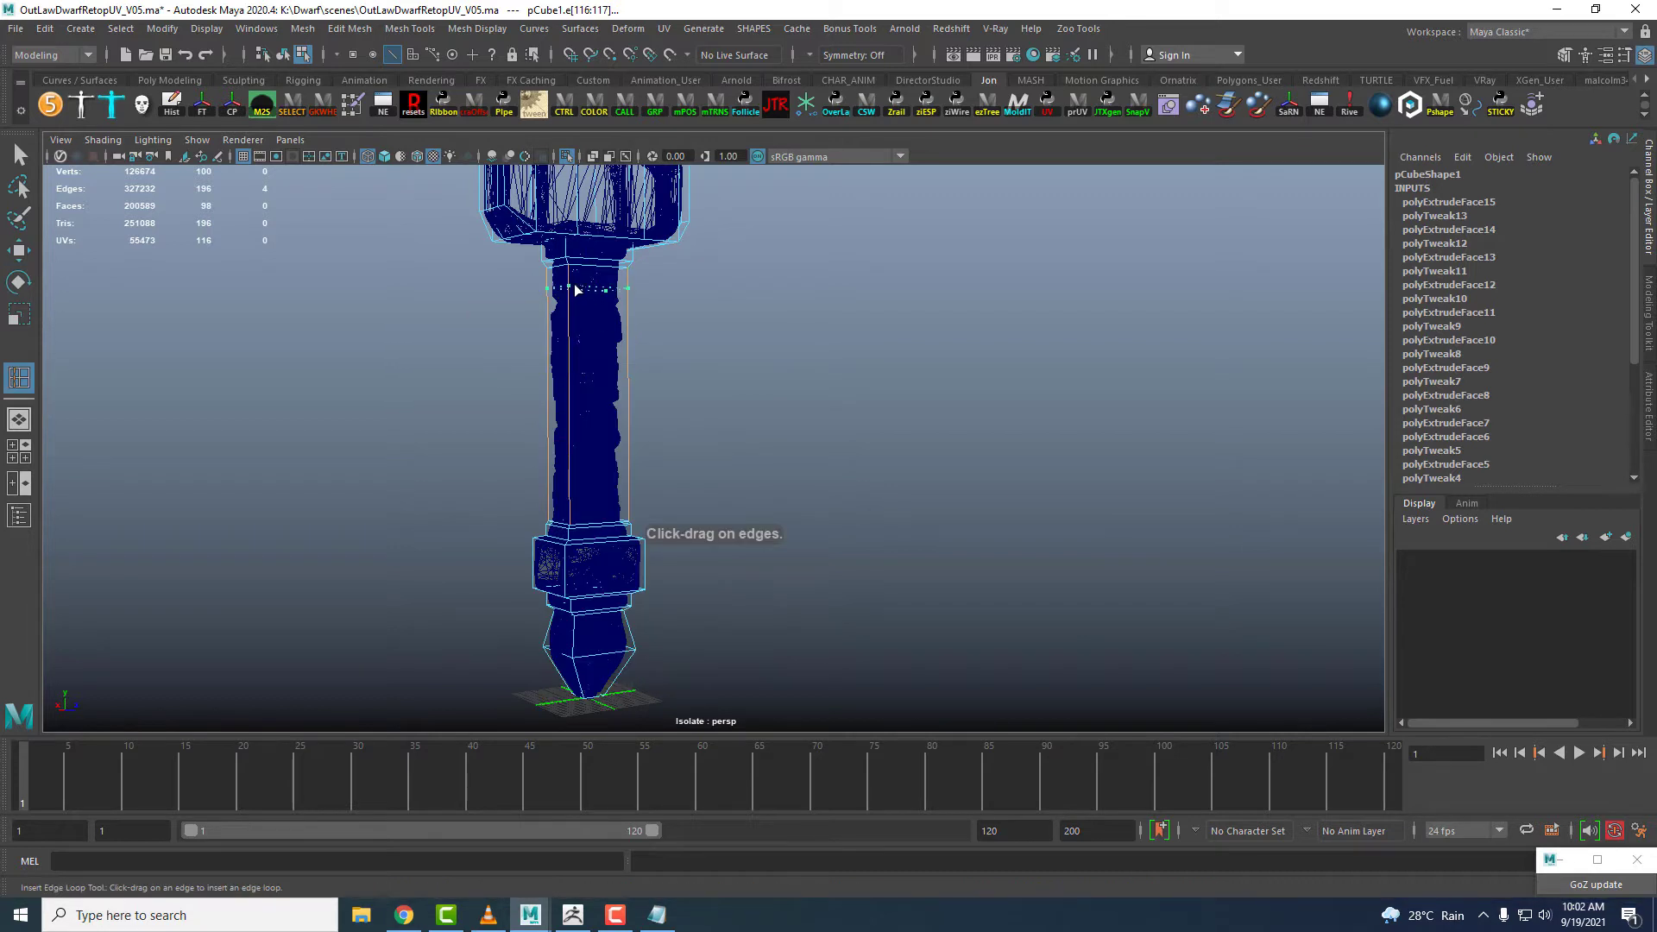
pyautogui.click(570, 286)
pyautogui.click(568, 322)
pyautogui.click(569, 355)
pyautogui.click(568, 393)
pyautogui.moveTo(565, 429); pyautogui.dragTo(618, 440)
pyautogui.click(570, 464)
pyautogui.click(569, 502)
pyautogui.click(566, 551)
pyautogui.click(566, 583)
# - Insert lengthwise edge loops running down the sides of the handle, guard and pommel
pyautogui.click(643, 338)
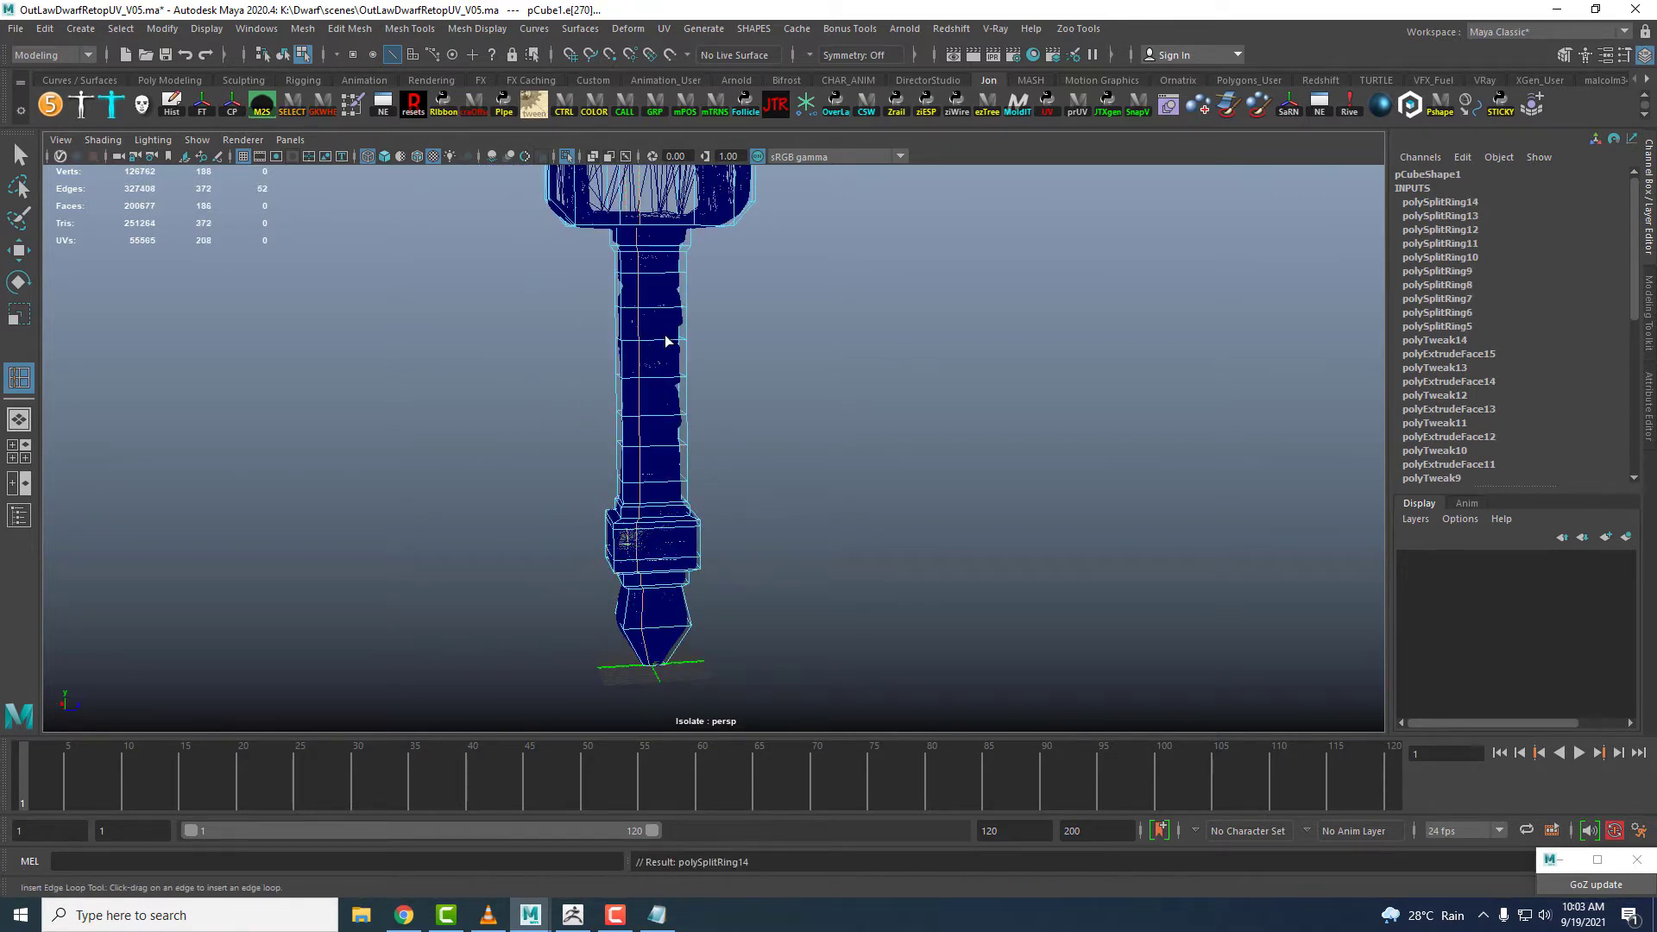
pyautogui.click(665, 340)
pyautogui.keyDown('alt'); pyautogui.moveTo(668, 342); pyautogui.dragTo(980, 625); pyautogui.keyUp('alt')
pyautogui.click(909, 352)
pyautogui.click(932, 352)
pyautogui.scroll(3, 950, 625)
pyautogui.keyDown('alt'); pyautogui.moveTo(891, 624); pyautogui.dragTo(892, 449, button='middle'); pyautogui.keyUp('alt')
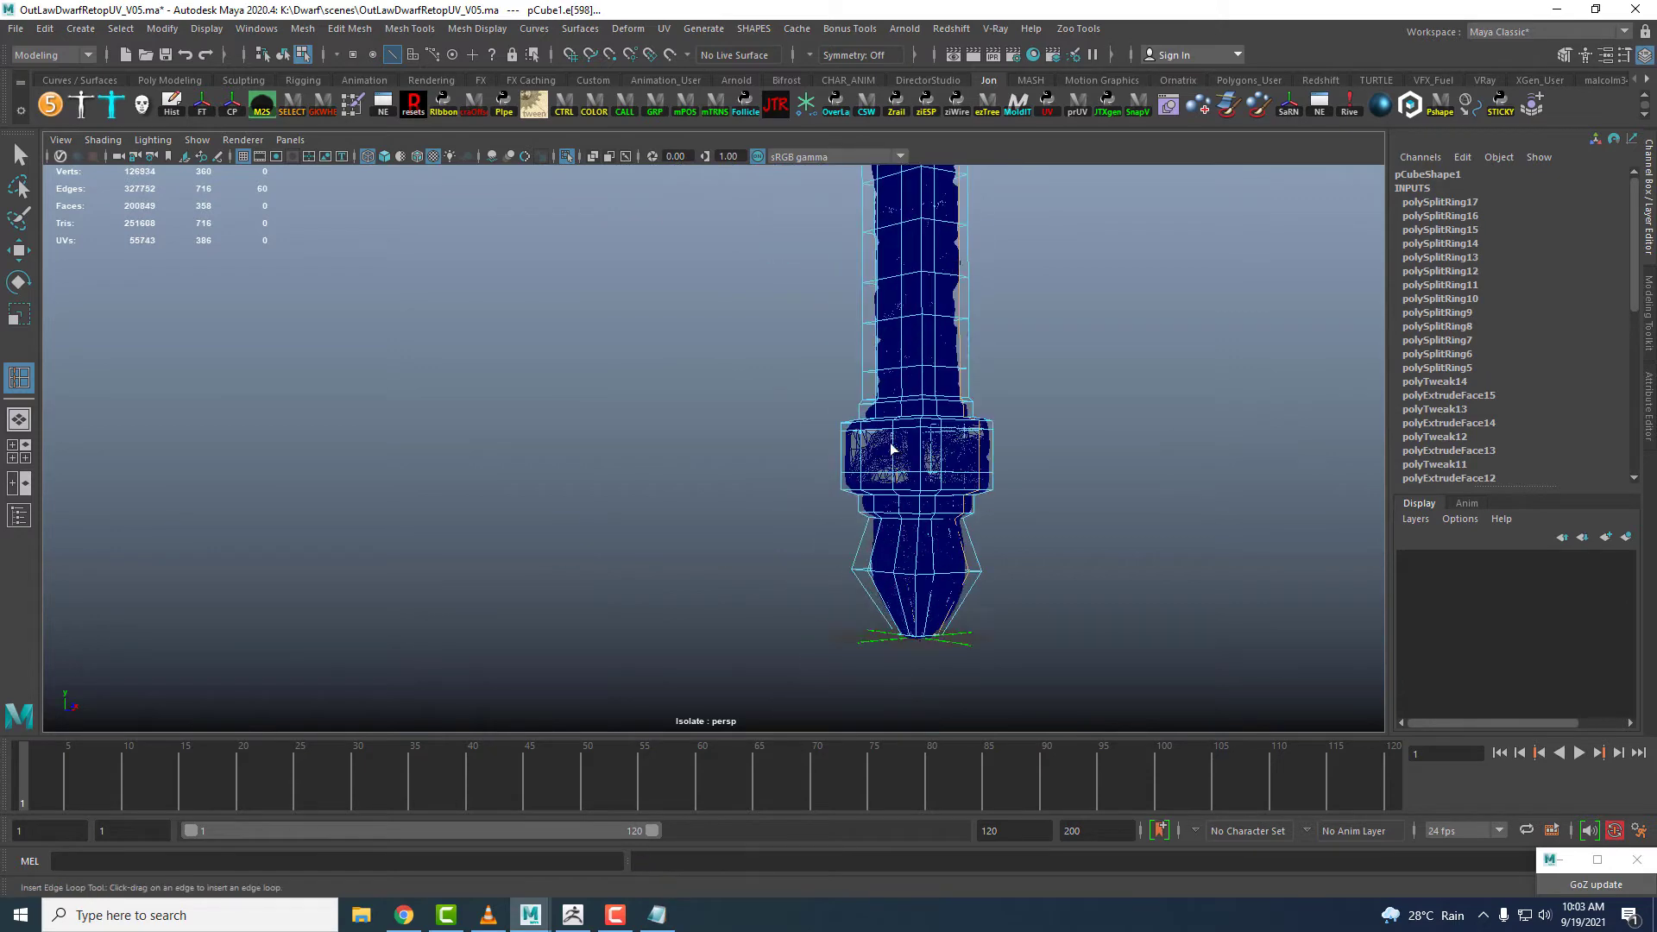
# - Insert further edge loops around the hammer head to subdivide its sides, ends and top cap more evenly
pyautogui.keyDown('alt'); pyautogui.moveTo(964, 369); pyautogui.dragTo(831, 294); pyautogui.keyUp('alt')
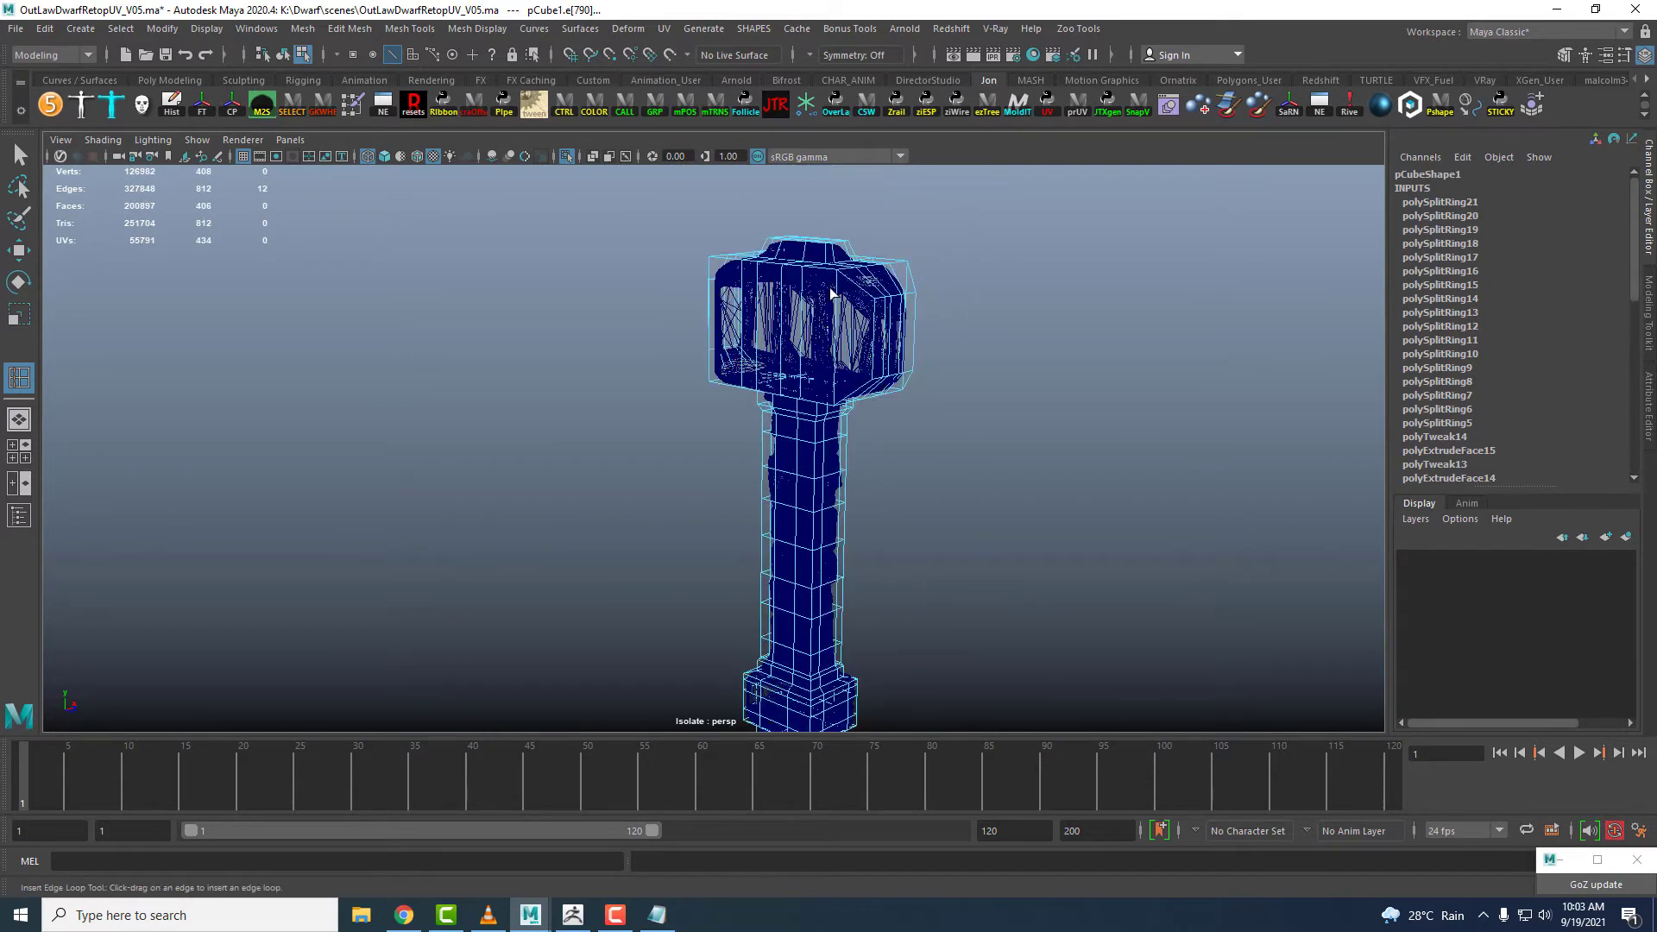
pyautogui.click(839, 343)
pyautogui.keyDown('alt'); pyautogui.moveTo(877, 399); pyautogui.dragTo(1004, 378); pyautogui.keyUp('alt')
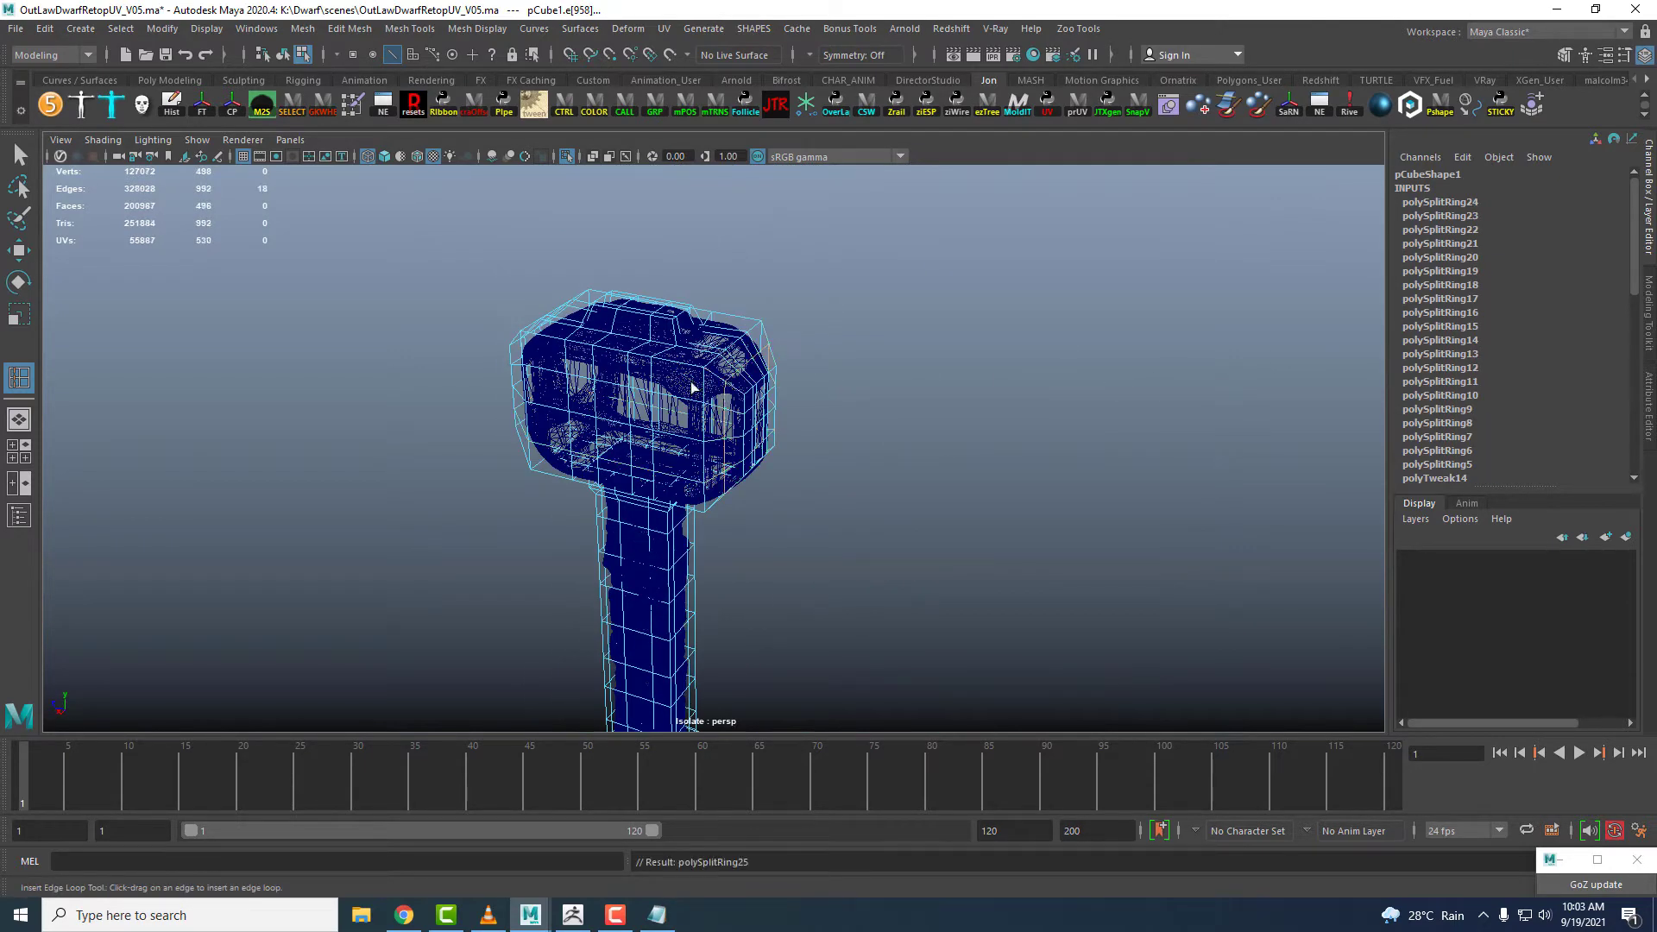
pyautogui.keyDown('alt'); pyautogui.moveTo(692, 388); pyautogui.dragTo(793, 370); pyautogui.keyUp('alt')
pyautogui.click(653, 349)
pyautogui.keyDown('alt'); pyautogui.moveTo(660, 354); pyautogui.dragTo(930, 454); pyautogui.keyUp('alt')
pyautogui.click(636, 358)
pyautogui.click(866, 371)
pyautogui.keyDown('alt'); pyautogui.moveTo(794, 384); pyautogui.dragTo(878, 308); pyautogui.keyUp('alt')
# - Return the low-poly hammer to object mode and delete its construction history
pyautogui.press('F8')
pyautogui.press('w')
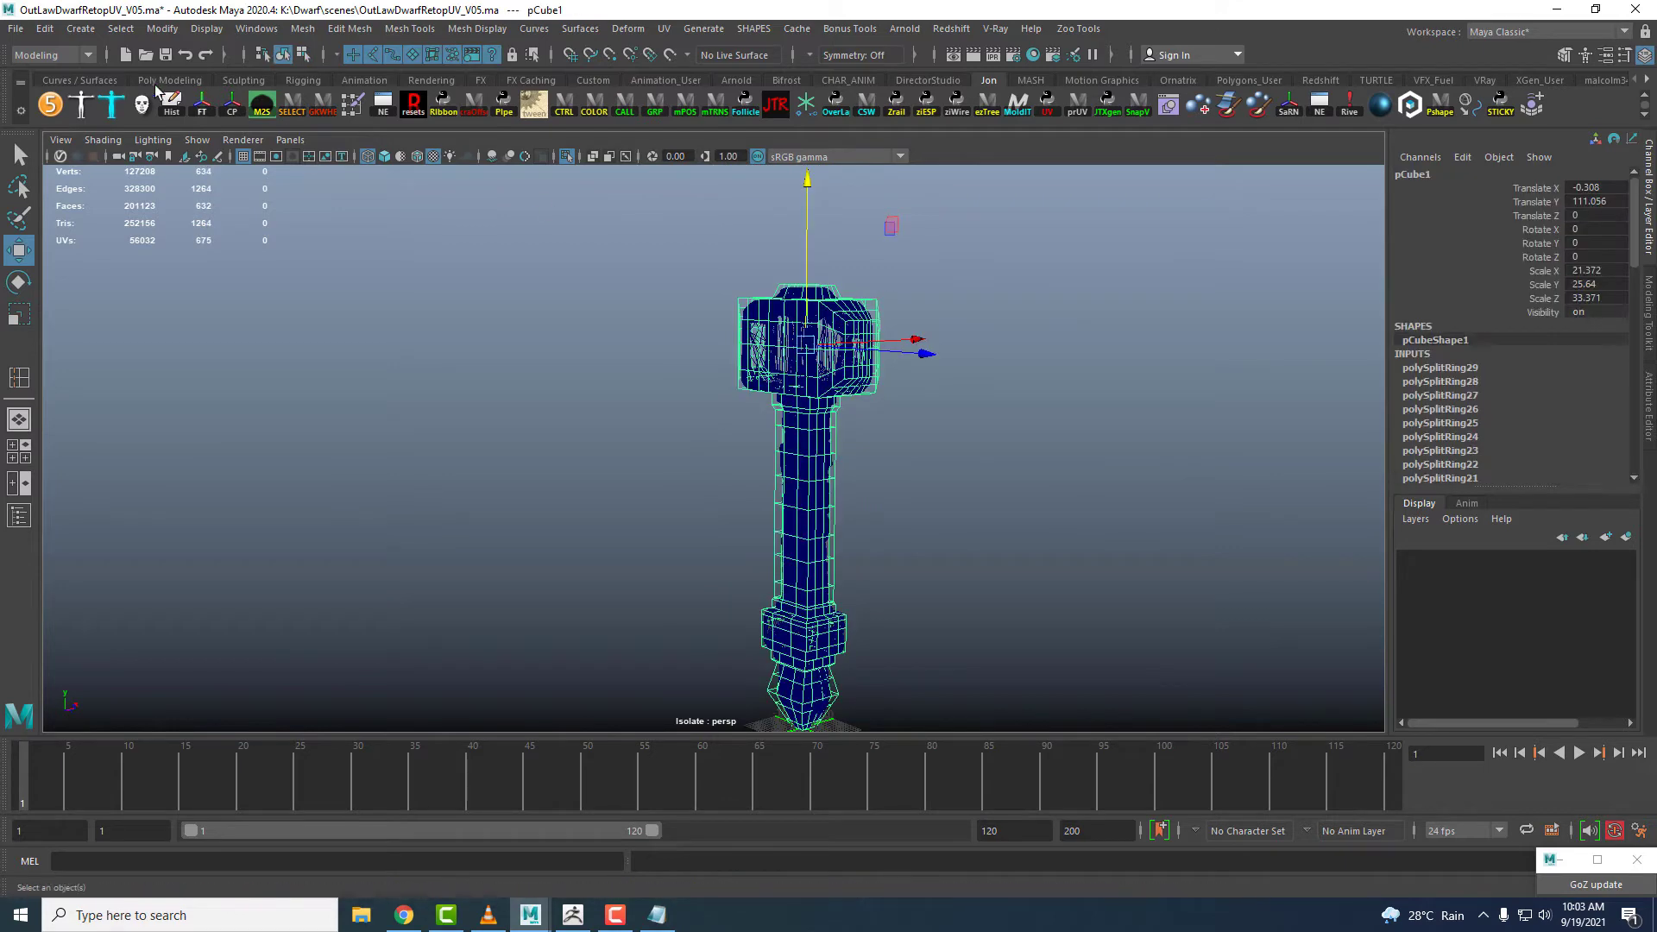
pyautogui.click(45, 28)
pyautogui.moveTo(94, 233)
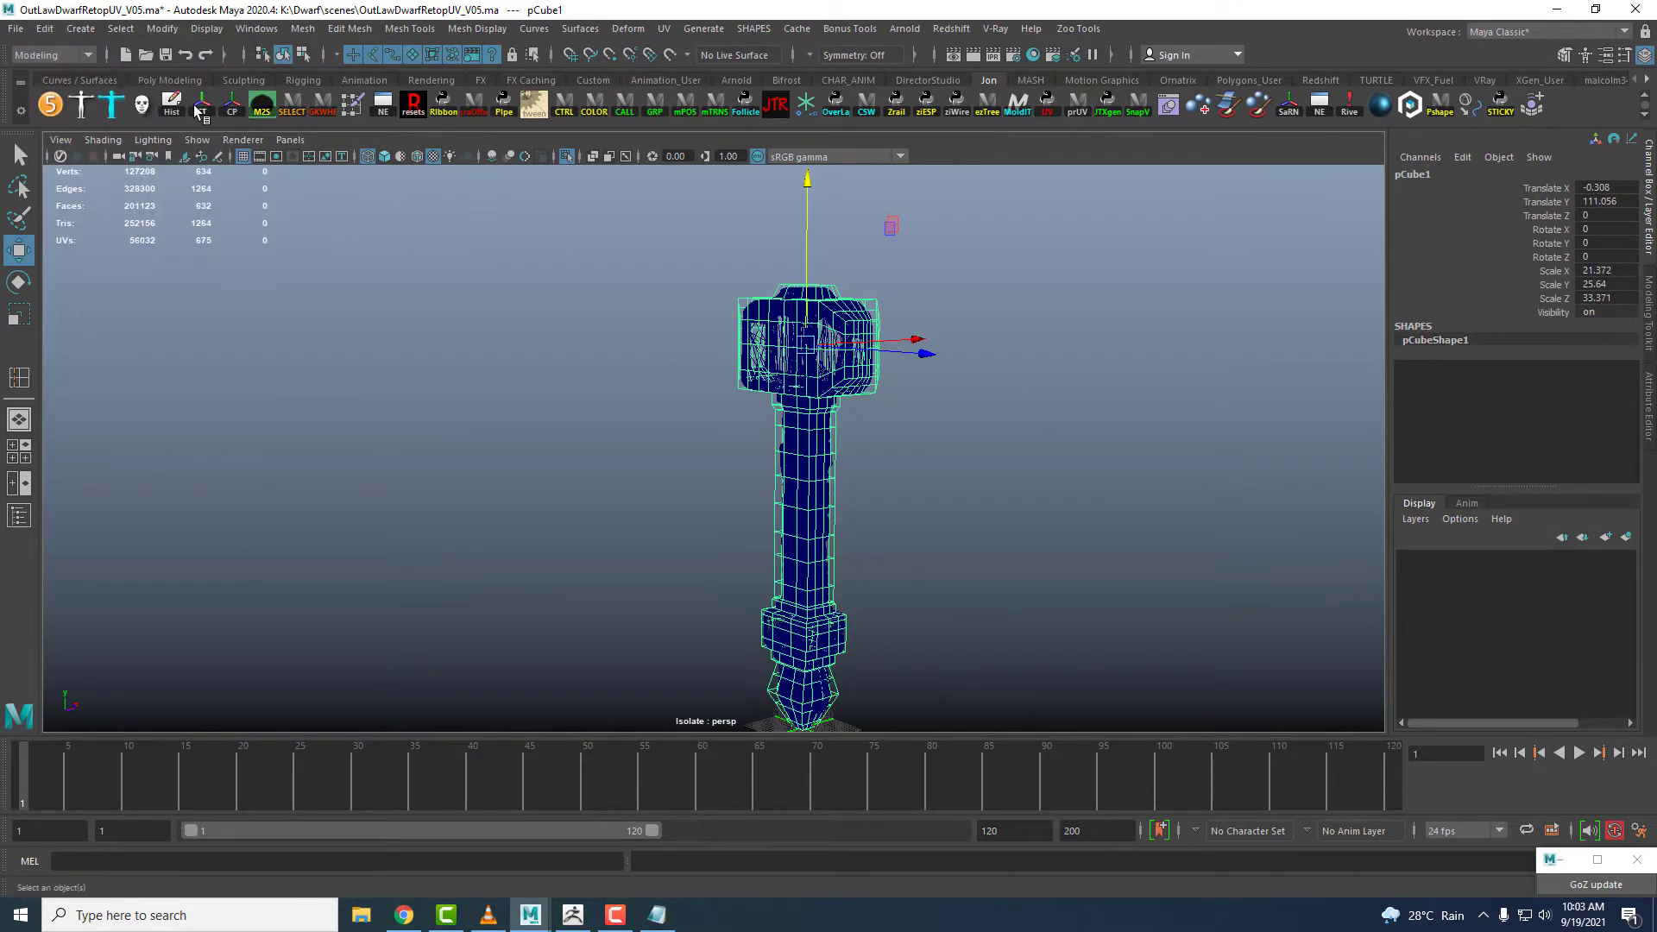
# - Insert two supporting edge loops around the collar directly beneath the hammer head
pyautogui.keyDown('alt'); pyautogui.moveTo(762, 420); pyautogui.dragTo(909, 251, button='right'); pyautogui.keyUp('alt')
pyautogui.moveTo(910, 251); pyautogui.dragTo(909, 205, button='right')
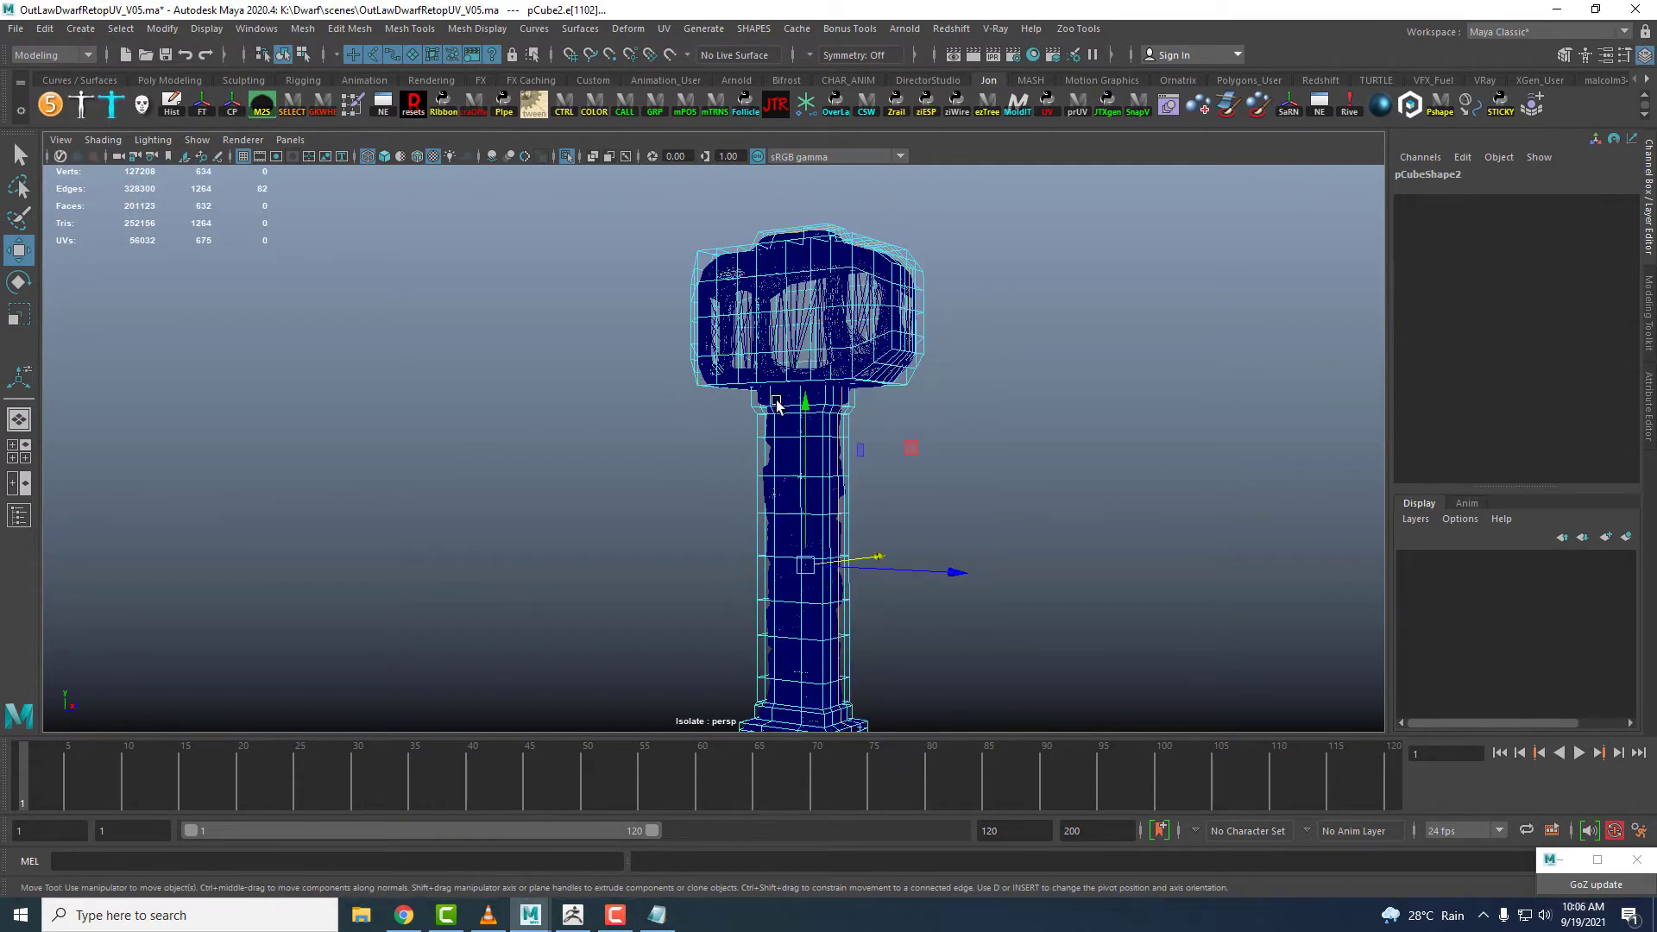
pyautogui.doubleClick(787, 405)
pyautogui.keyDown('shift'); pyautogui.rightClick(793, 405); pyautogui.keyUp('shift')
pyautogui.click(763, 522)
pyautogui.scroll(5, 826, 348)
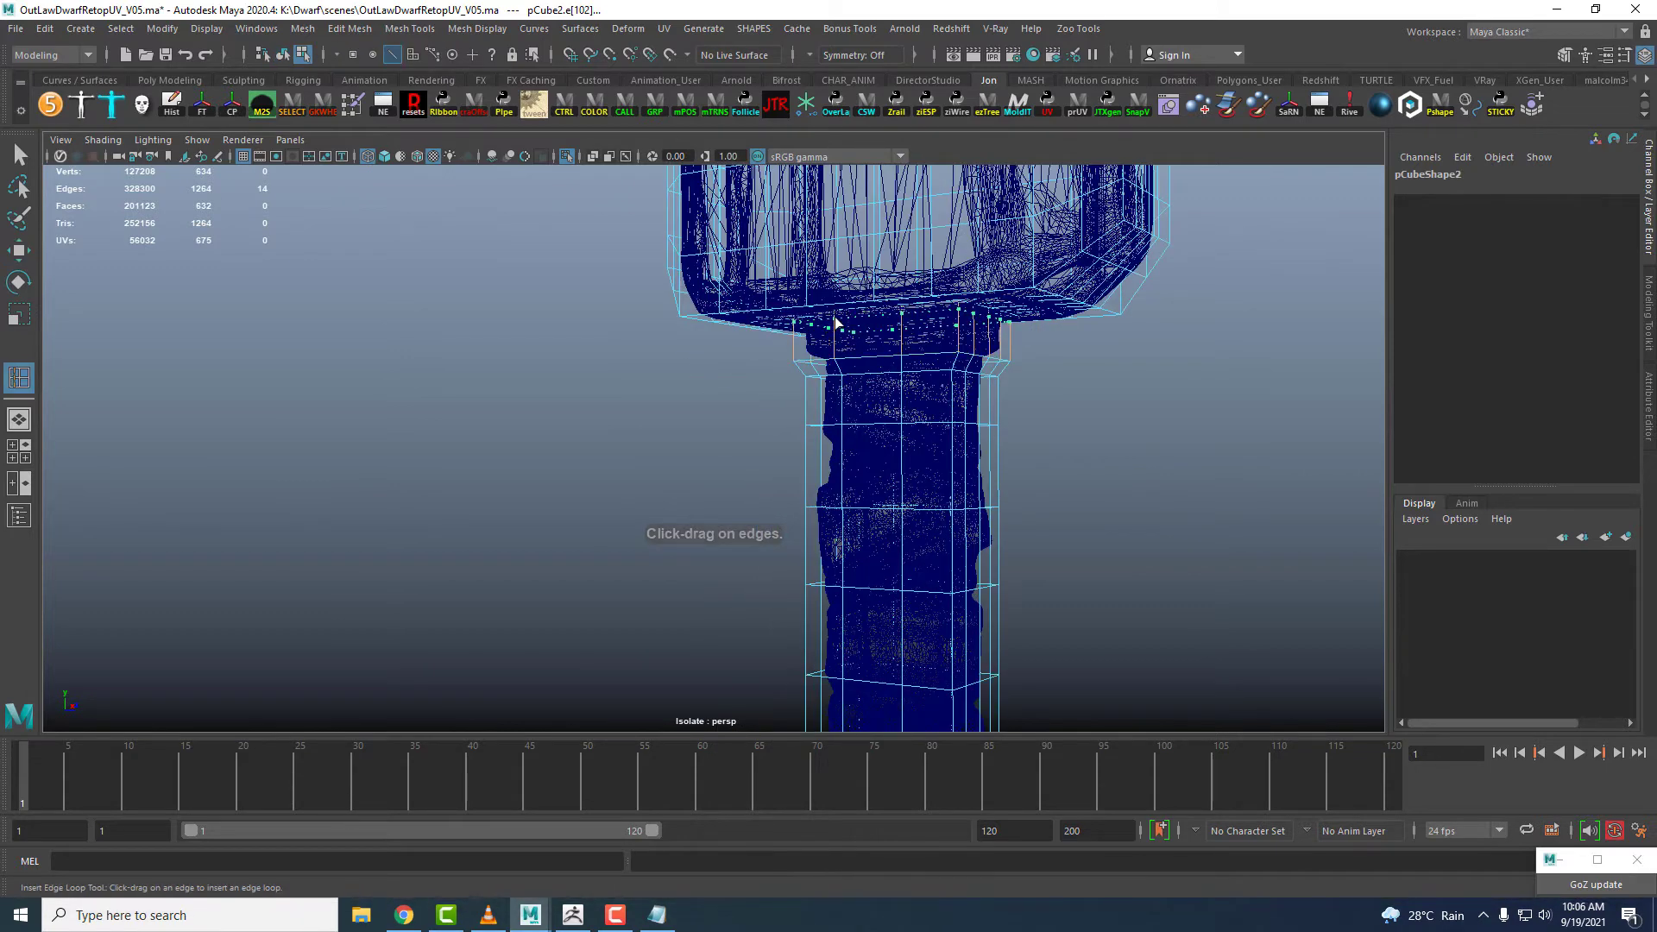
pyautogui.click(834, 318)
pyautogui.click(898, 340)
pyautogui.hotkey('ctrl', 'z')
pyautogui.click(834, 350)
# - Insert two supporting edge loops at the lower end of the grip, just above the guard block
pyautogui.scroll(-5, 841, 359)
pyautogui.keyDown('alt'); pyautogui.moveTo(902, 379); pyautogui.dragTo(824, 607); pyautogui.keyUp('alt')
pyautogui.click(831, 601)
pyautogui.click(847, 553)
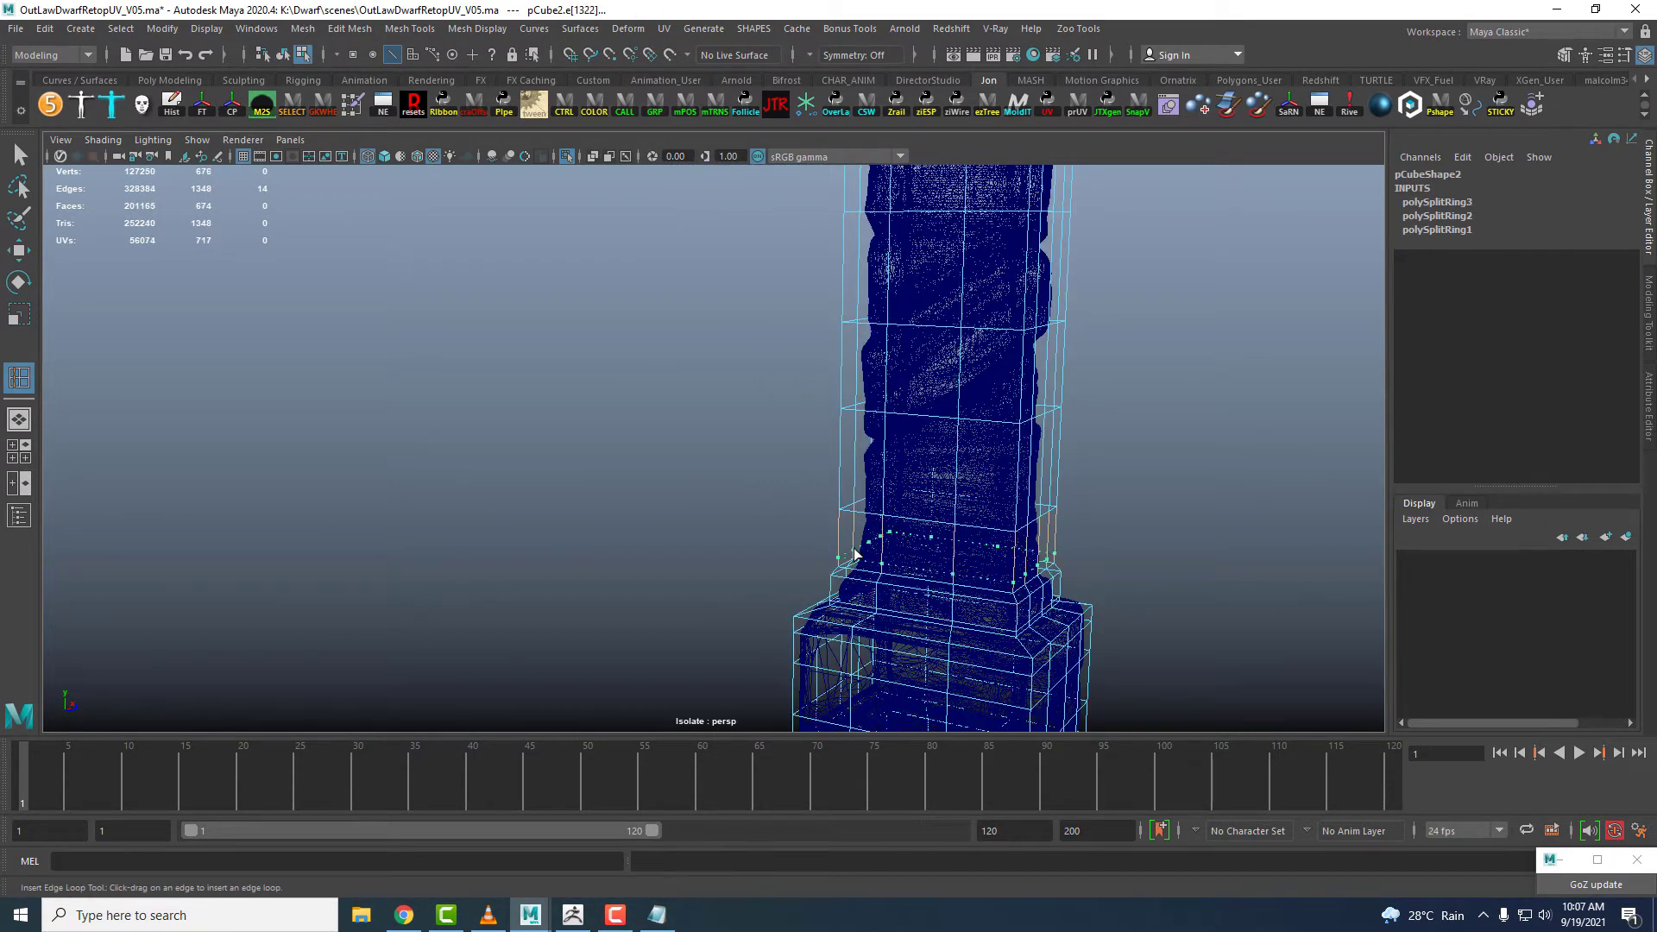
# - Insert further supporting edge loops around the guard block's underside, the collar below it and the top of the pommel
pyautogui.scroll(-5, 854, 552)
pyautogui.keyDown('alt'); pyautogui.moveTo(863, 548); pyautogui.dragTo(888, 484); pyautogui.keyUp('alt')
pyautogui.scroll(5, 1104, 499)
pyautogui.keyDown('alt'); pyautogui.moveTo(1097, 519); pyautogui.dragTo(1027, 505); pyautogui.keyUp('alt')
pyautogui.click(1023, 488)
pyautogui.click(995, 572)
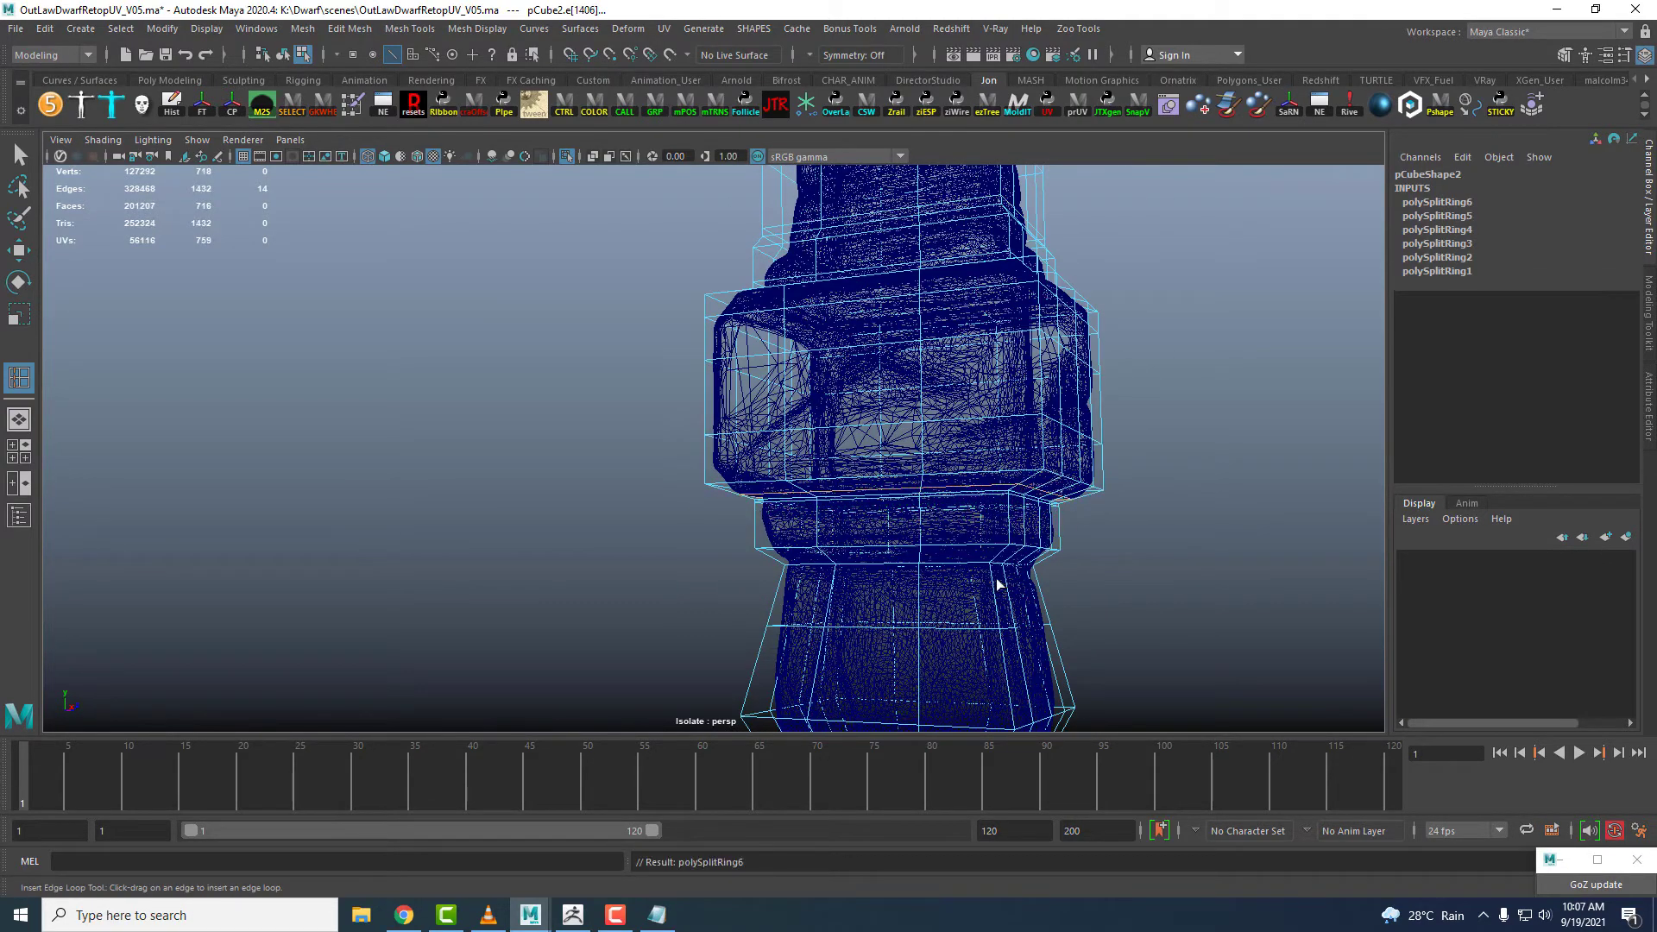
pyautogui.click(1007, 537)
pyautogui.click(1007, 523)
pyautogui.scroll(-1, 972, 634)
pyautogui.click(969, 648)
# - Finish inserting edge loops and return the low-poly hammer to object mode
pyautogui.scroll(-2, 924, 638)
pyautogui.scroll(-4, 922, 639)
pyautogui.keyDown('alt'); pyautogui.moveTo(854, 442); pyautogui.dragTo(802, 466); pyautogui.keyUp('alt')
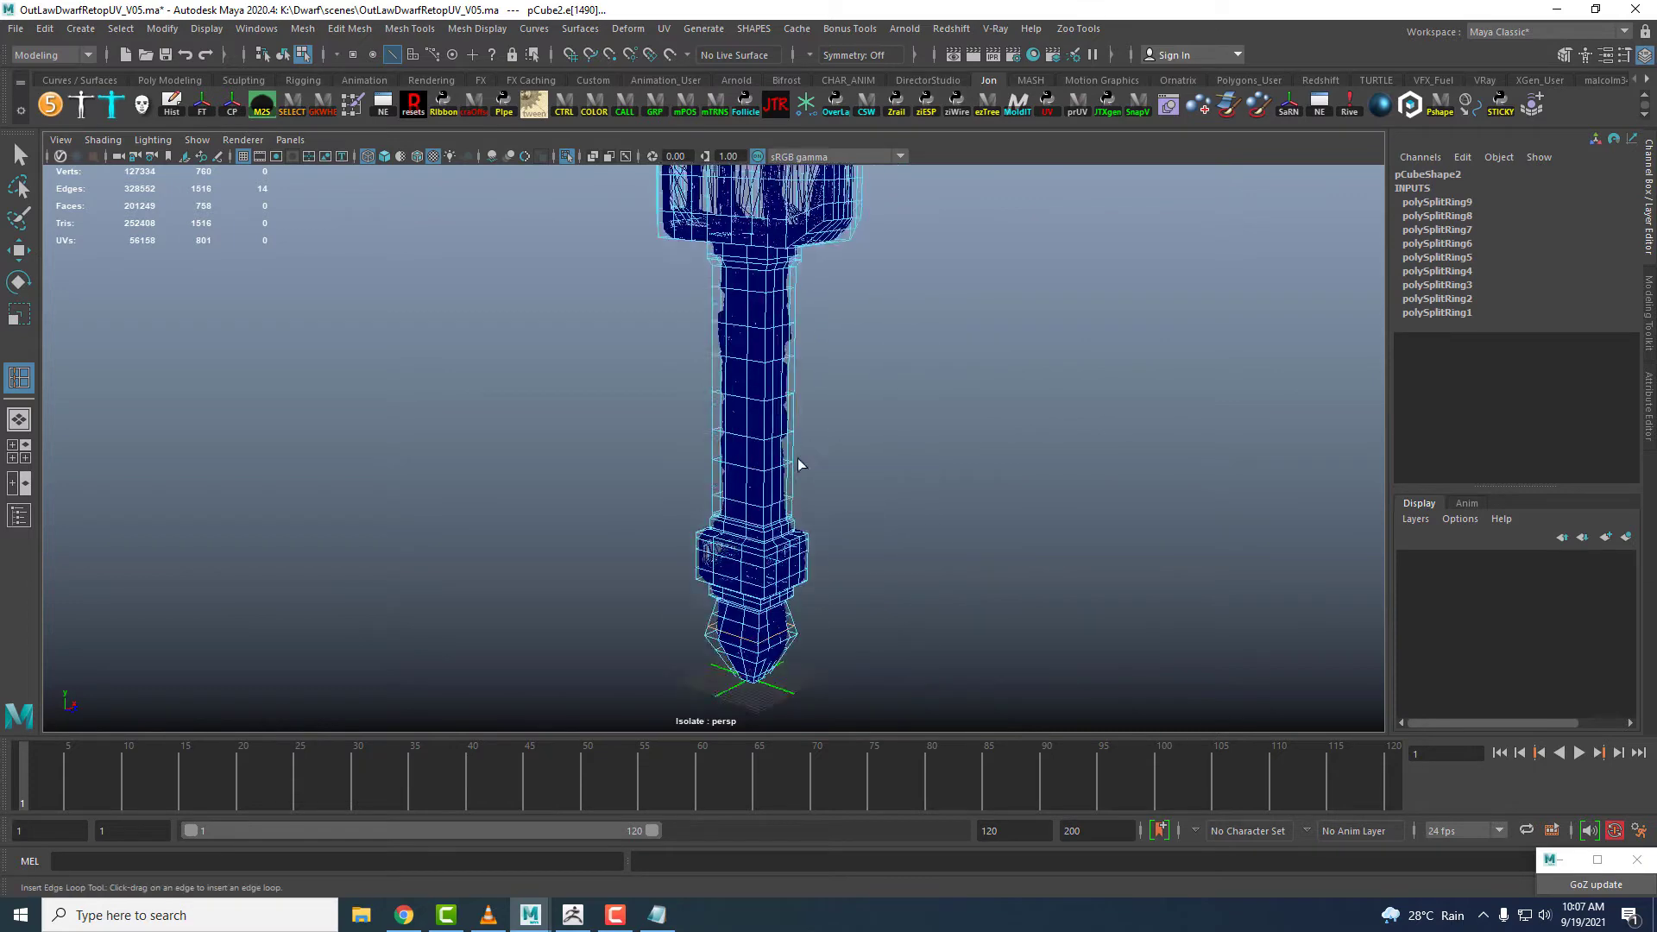
pyautogui.scroll(-2, 803, 462)
pyautogui.press('w')
pyautogui.moveTo(800, 224); pyautogui.dragTo(902, 198, button='right')
pyautogui.scroll(2, 880, 298)
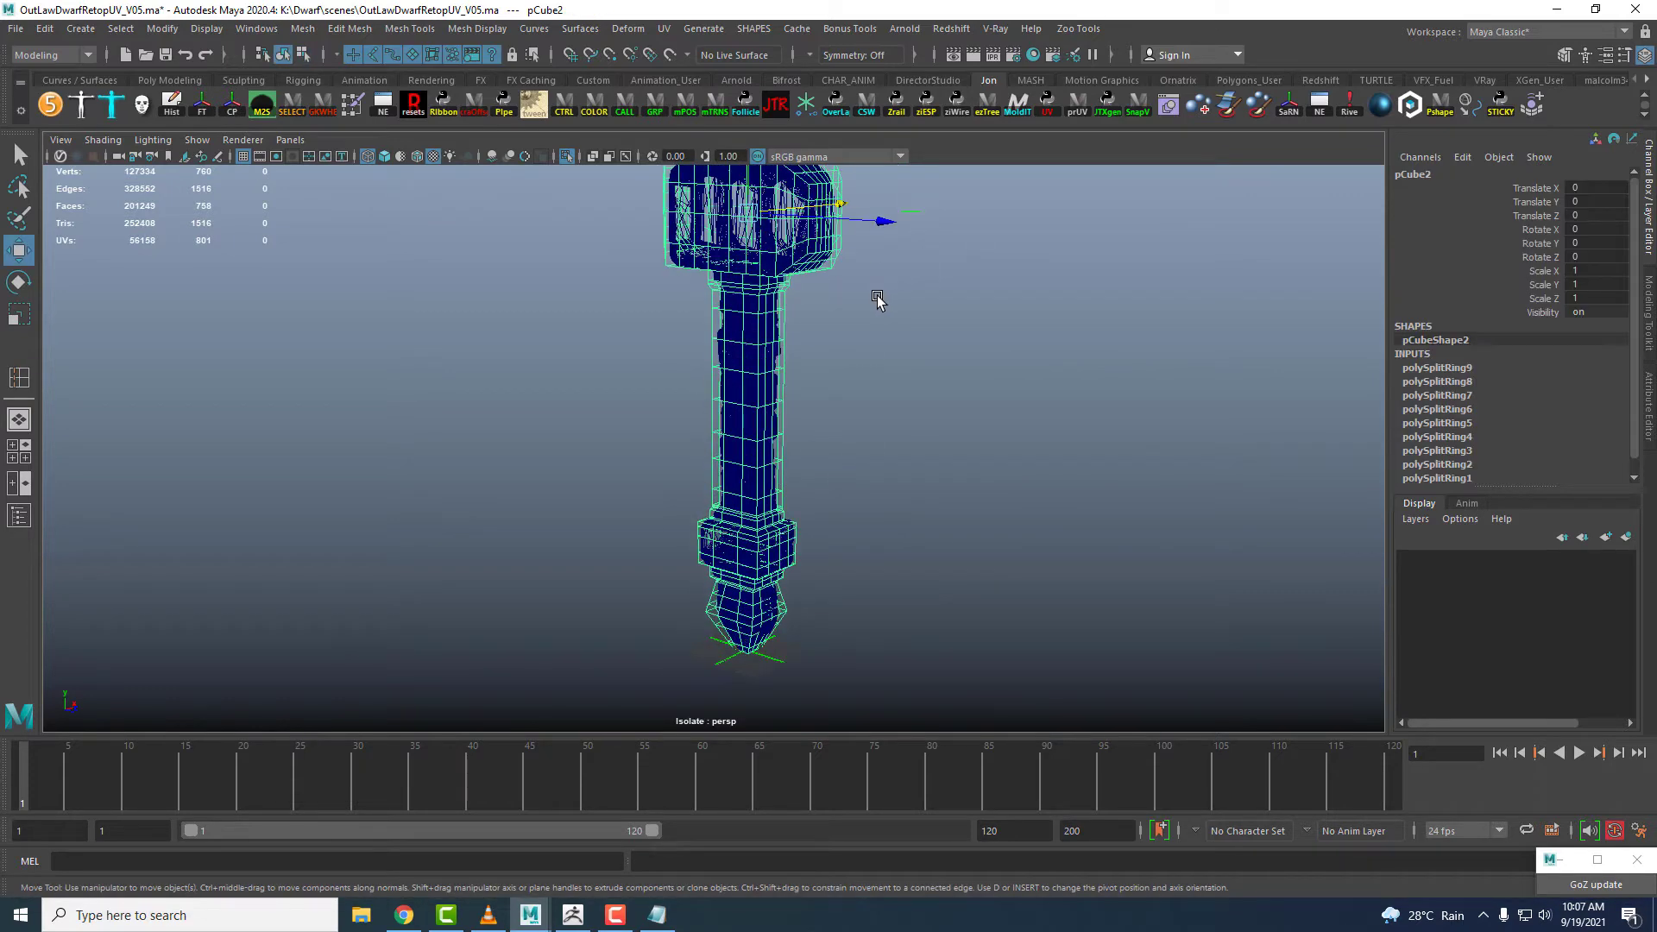
# - Select the low-poly hammer together with the decimated hammer, open the ShrinkWrap deformer options and reset their settings
pyautogui.keyDown('alt'); pyautogui.moveTo(878, 298); pyautogui.dragTo(902, 370, button='middle'); pyautogui.keyUp('alt')
pyautogui.click(871, 255)
pyautogui.click(821, 233)
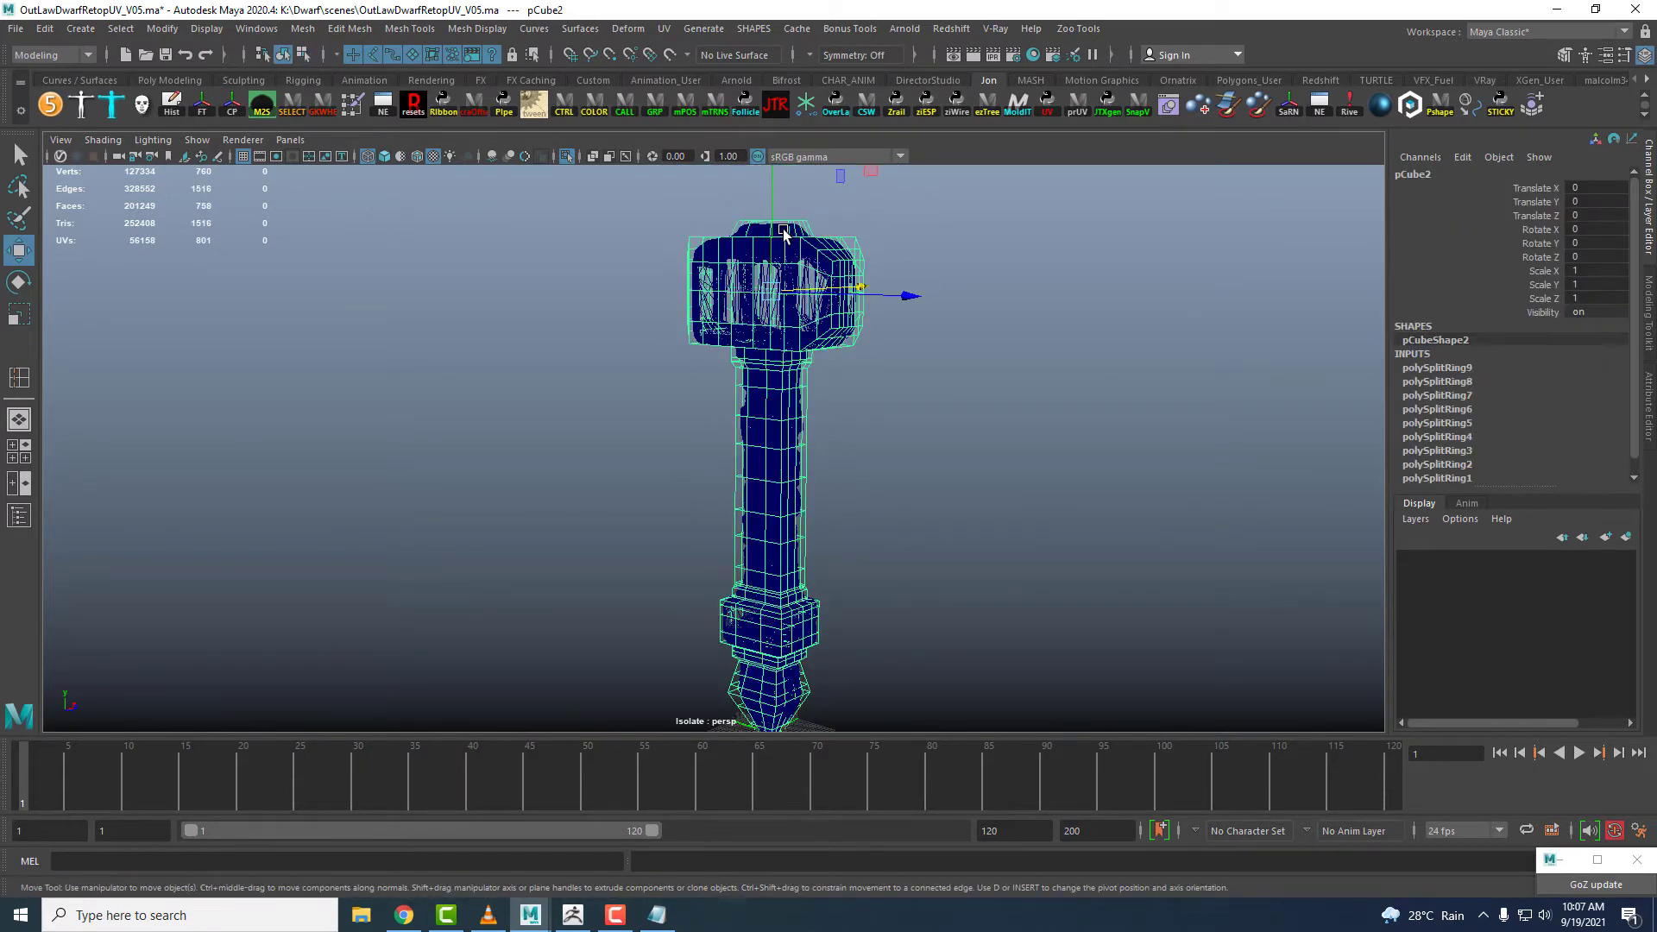
pyautogui.click(783, 233)
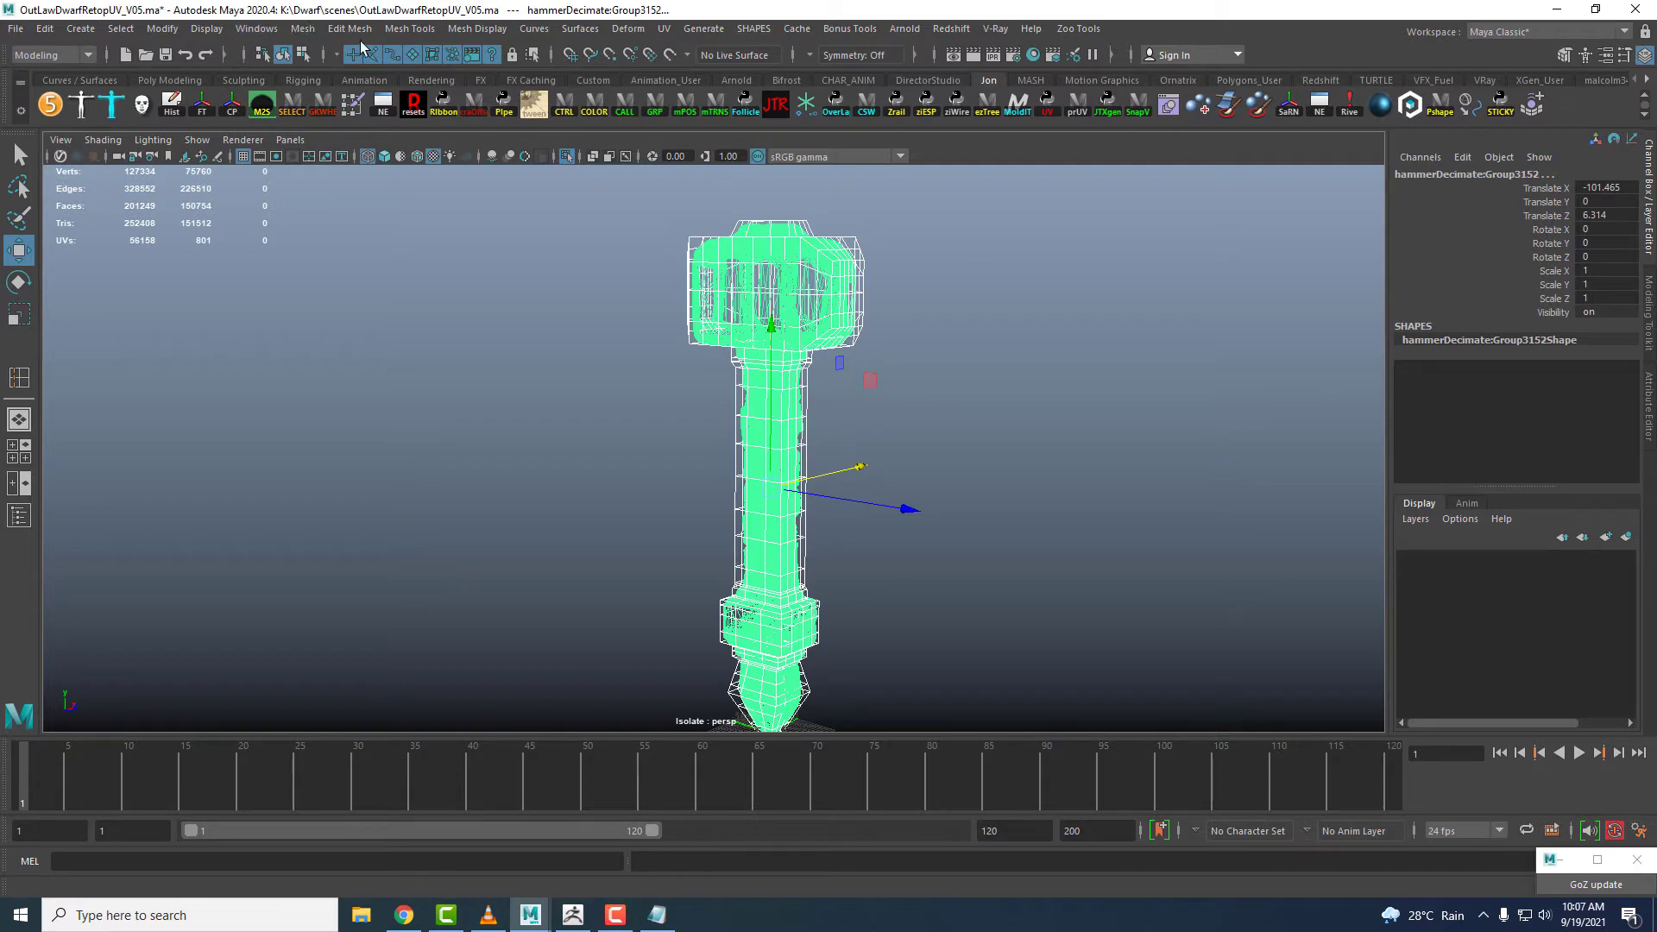
pyautogui.click(38, 56)
pyautogui.click(30, 93)
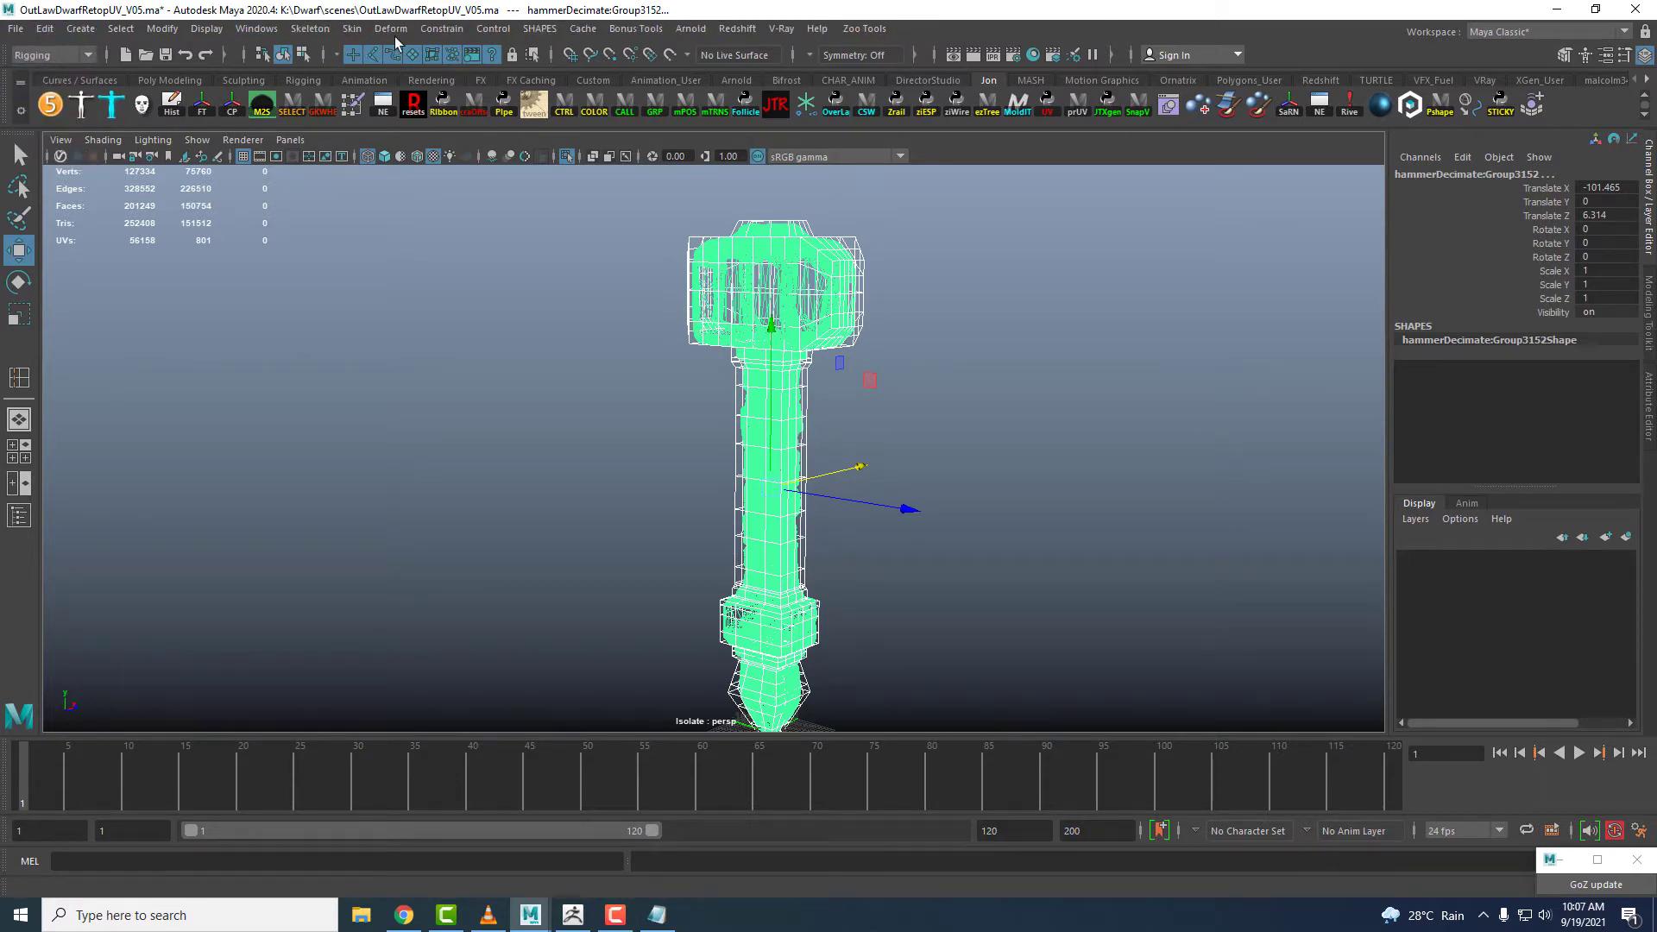
pyautogui.click(310, 30)
pyautogui.moveTo(390, 28)
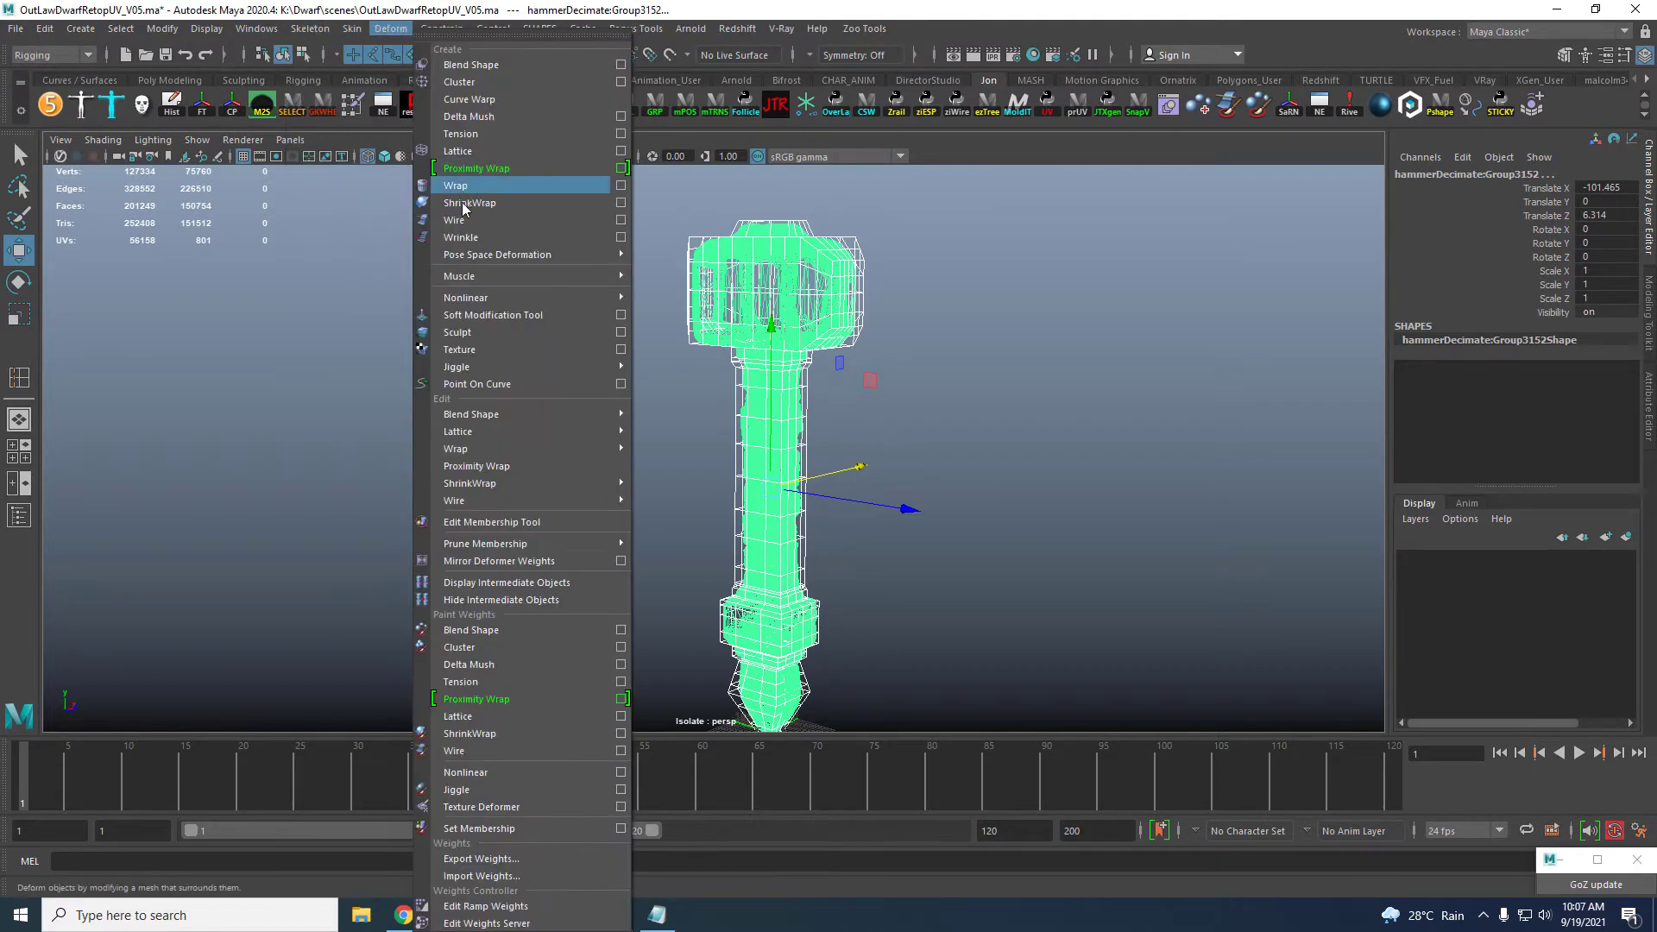
pyautogui.click(618, 204)
pyautogui.click(1012, 250)
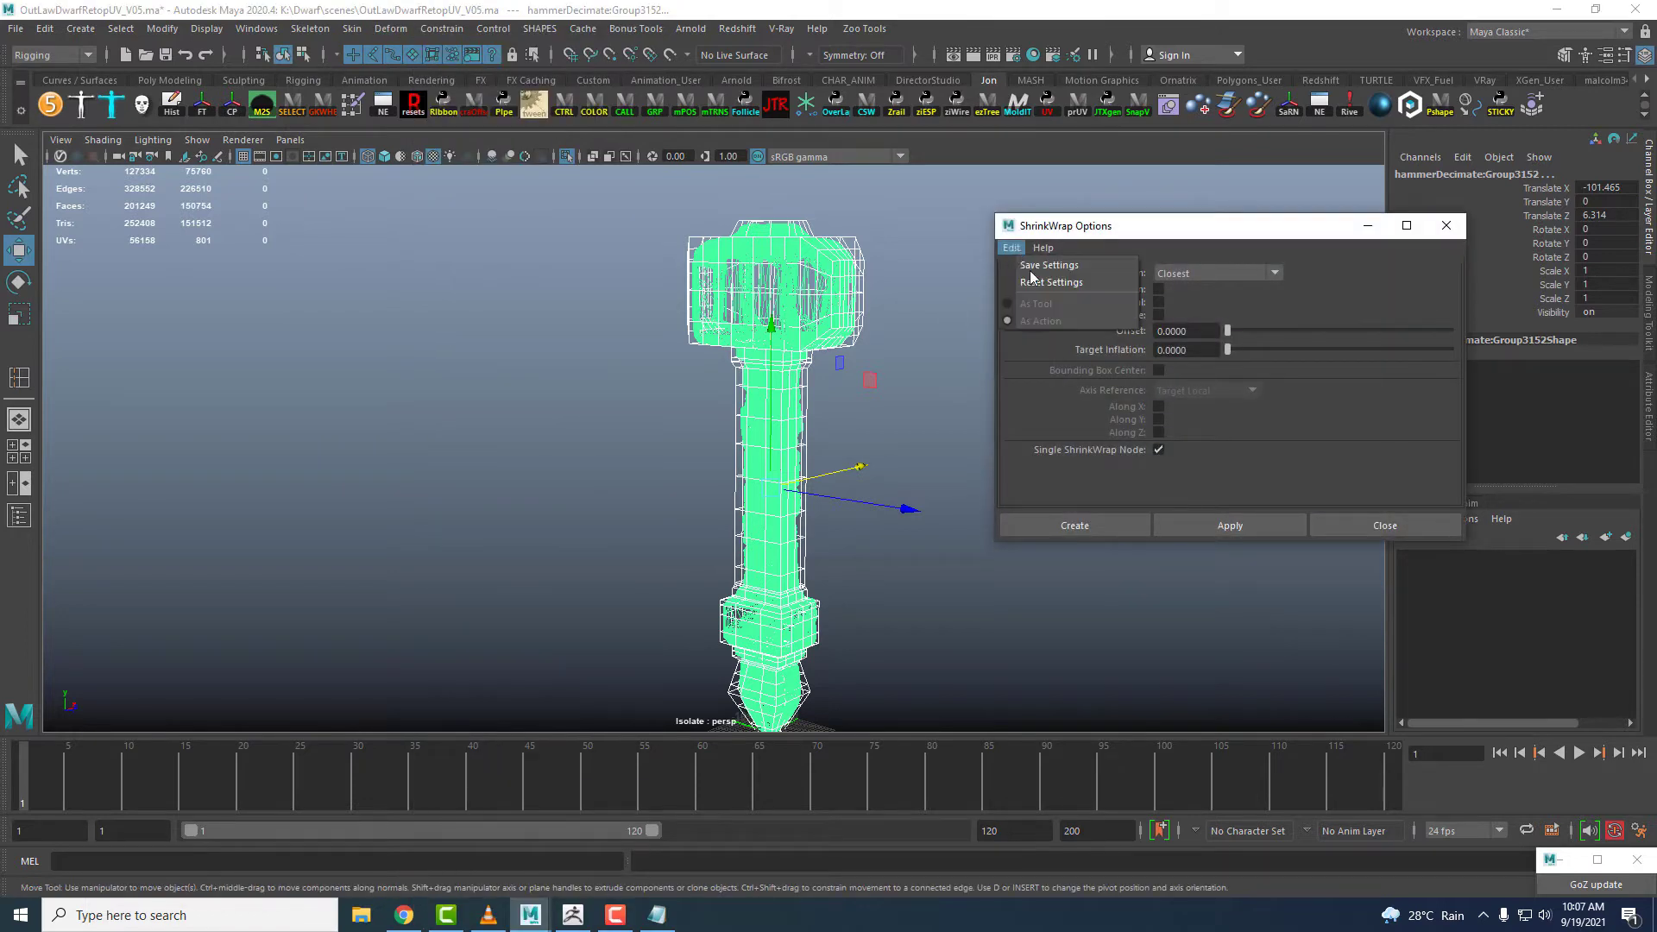
pyautogui.click(1042, 283)
# - Shrink-wrap the low-poly hammer onto the decimated hammer with Closest projection
pyautogui.click(1206, 272)
pyautogui.click(1177, 359)
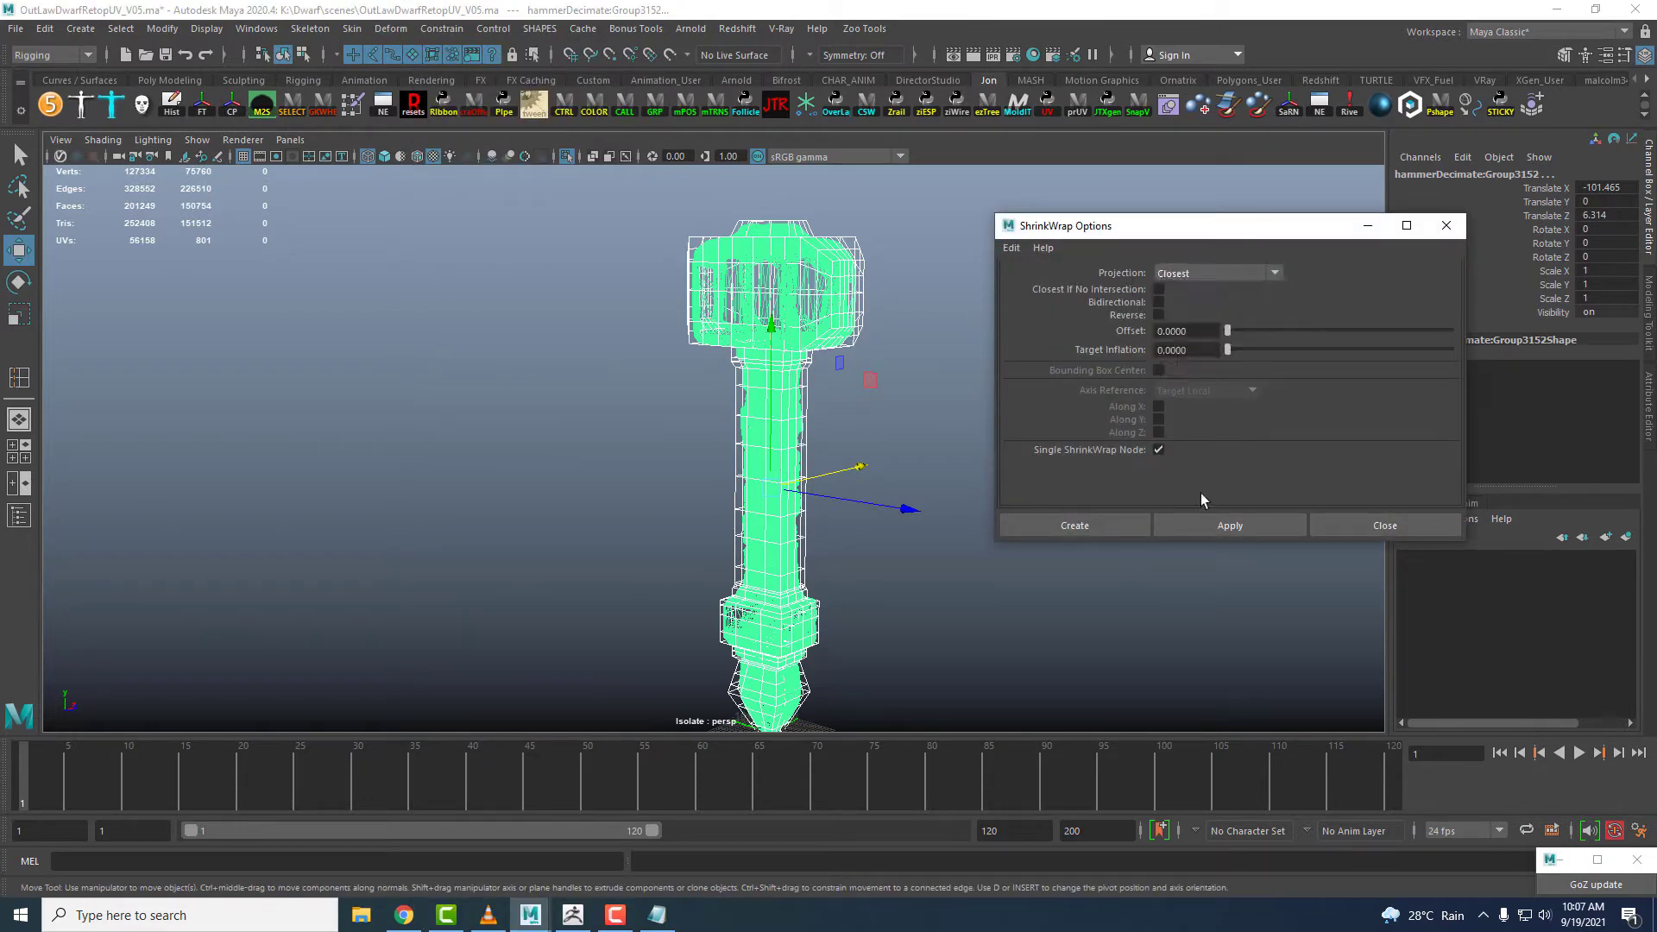
pyautogui.click(1235, 531)
pyautogui.click(1380, 523)
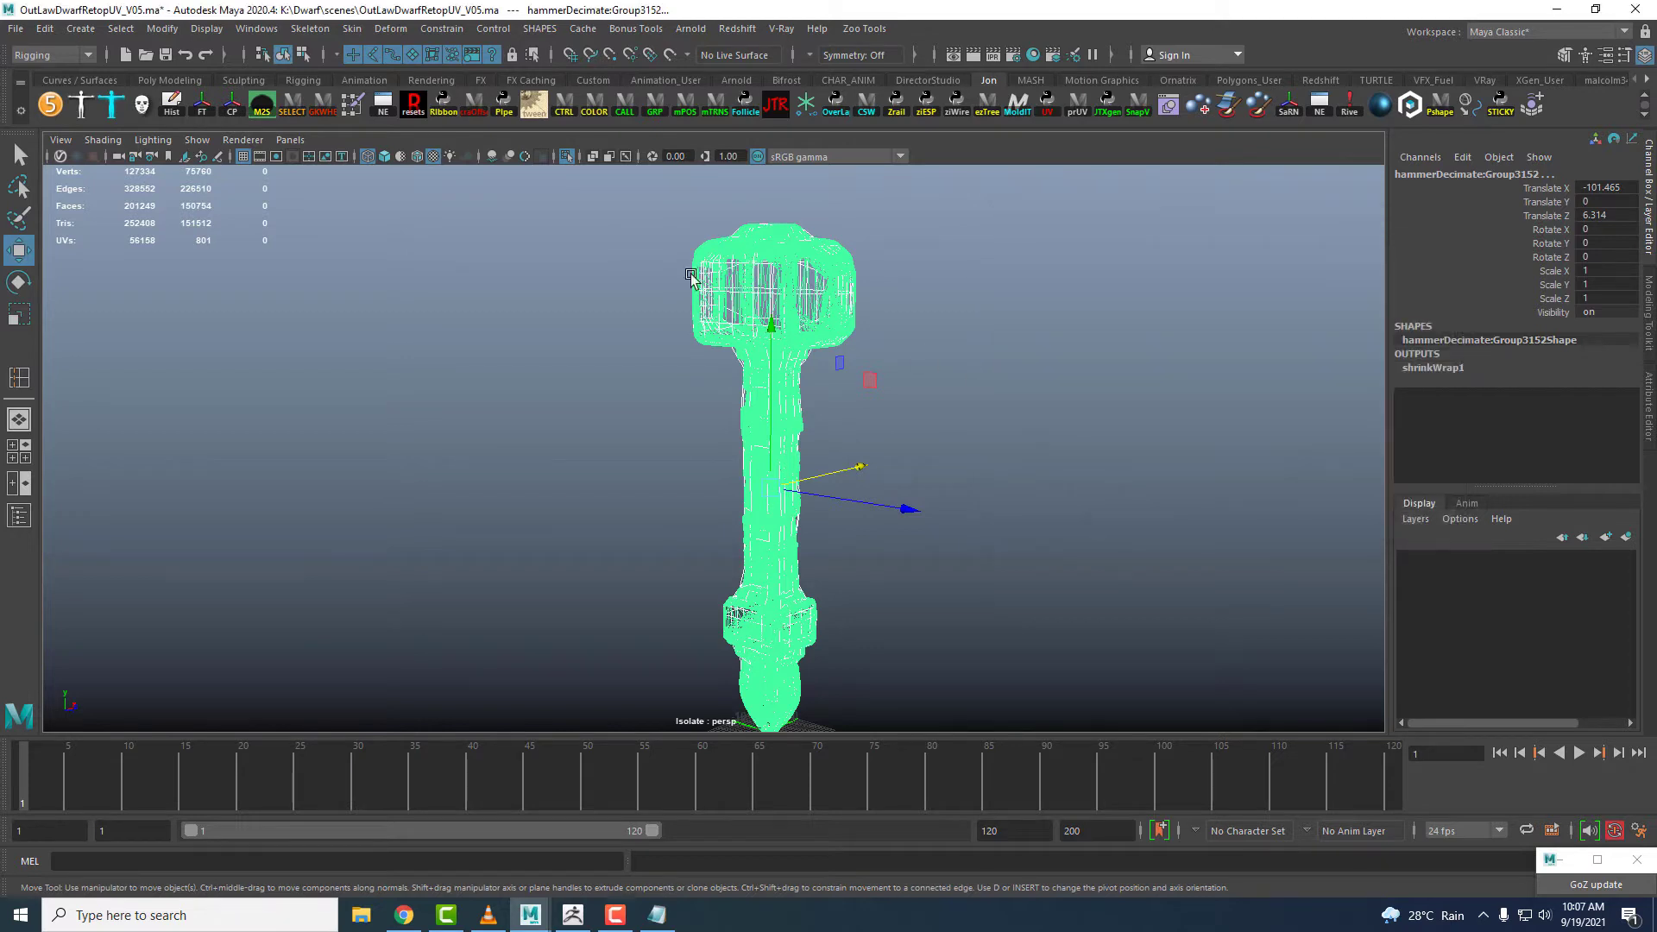
# - Smooth both hammers with one division and delete the decimated hammer's construction history
pyautogui.click(390, 28)
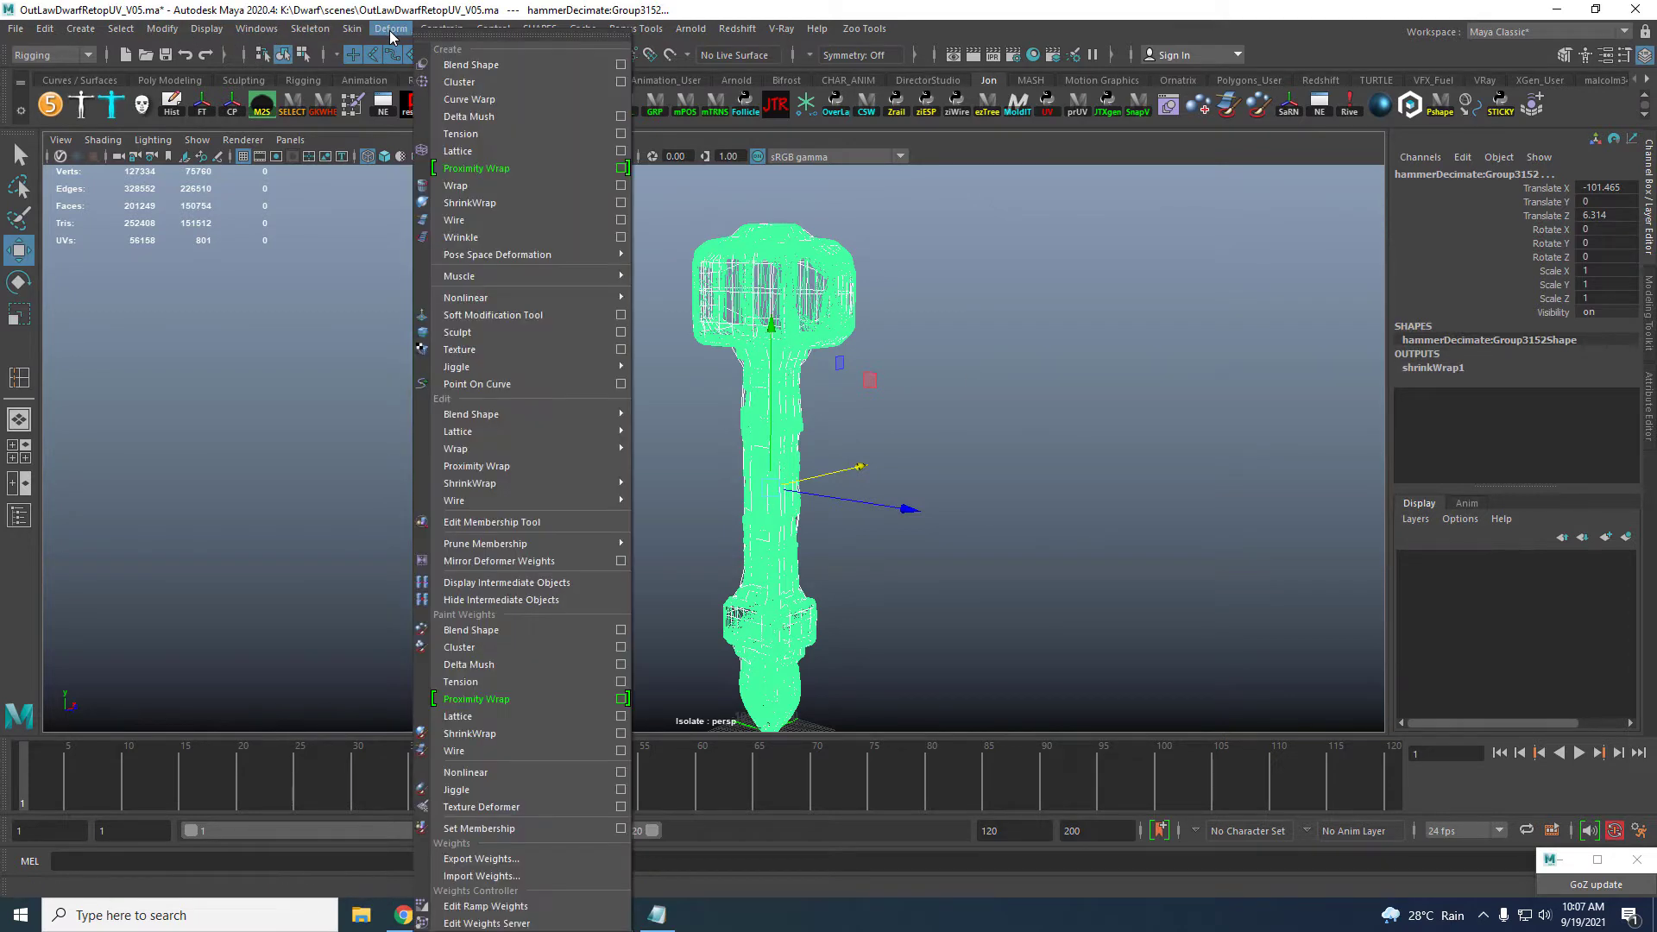
pyautogui.click(33, 55)
pyautogui.click(34, 74)
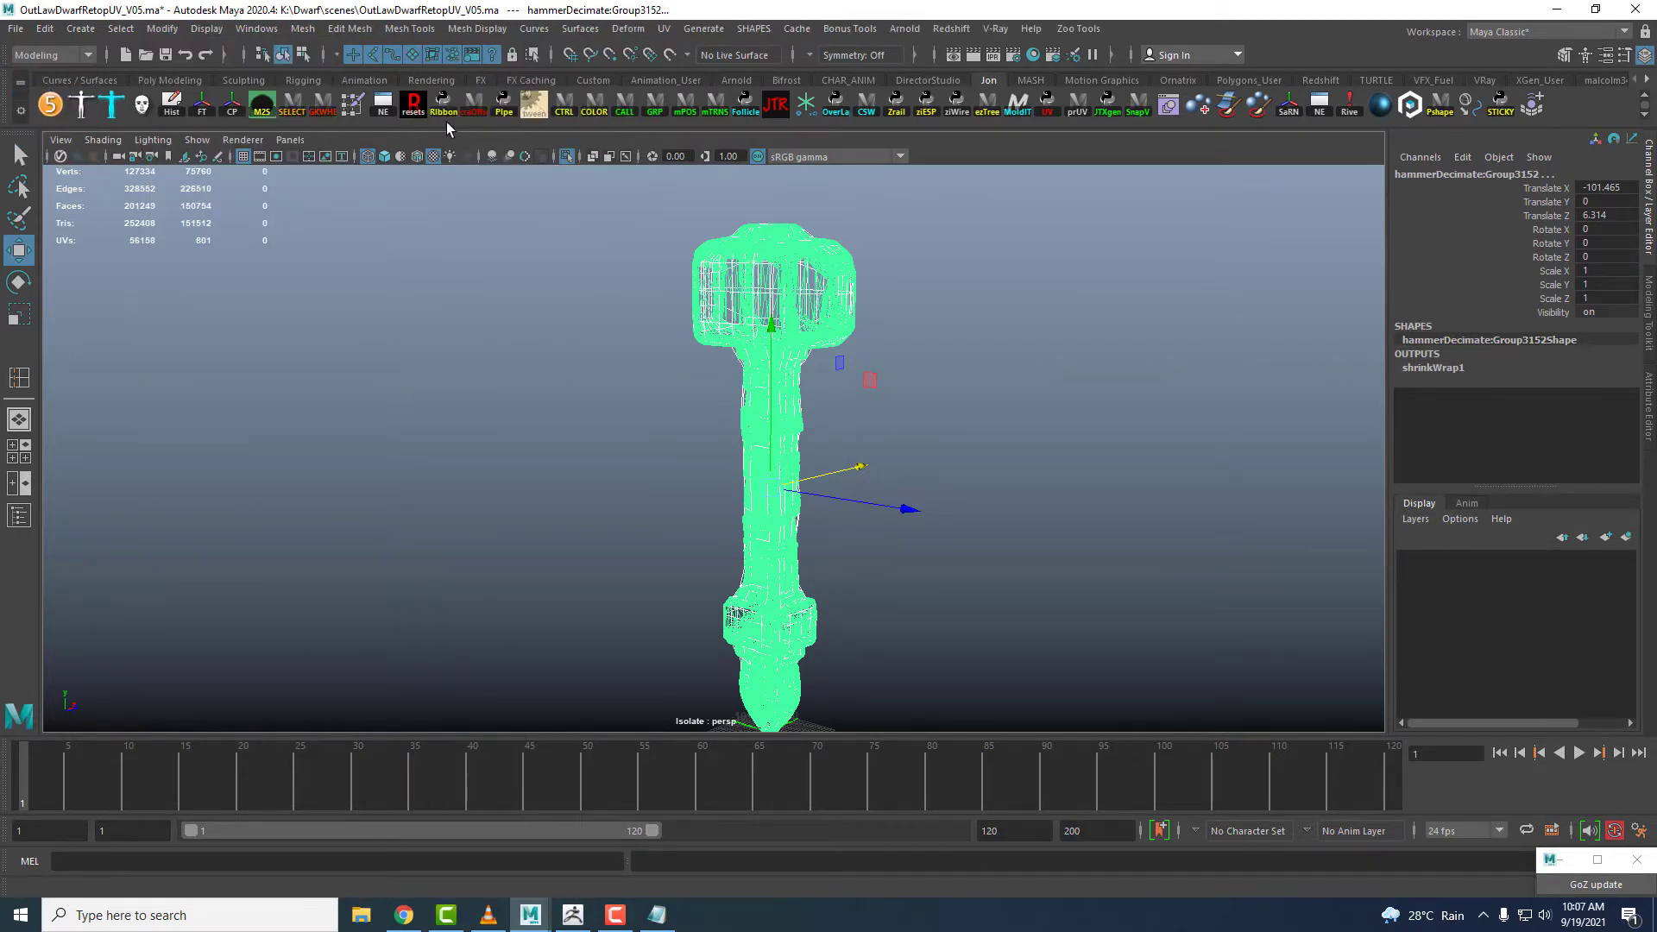
pyautogui.click(302, 28)
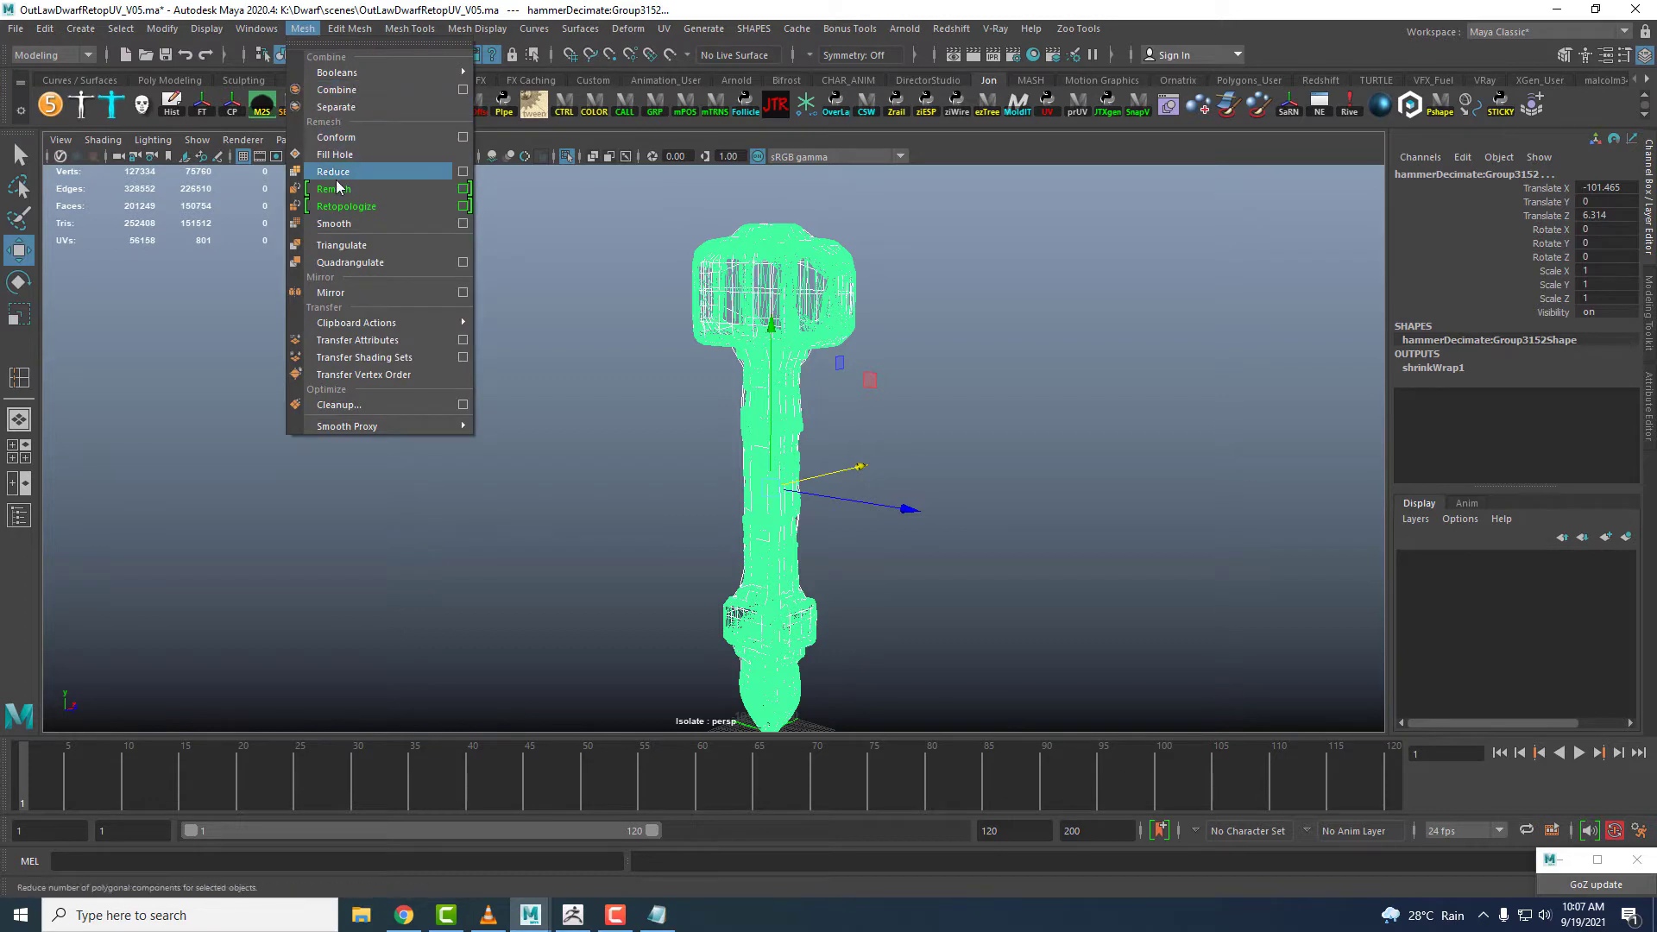
pyautogui.click(334, 224)
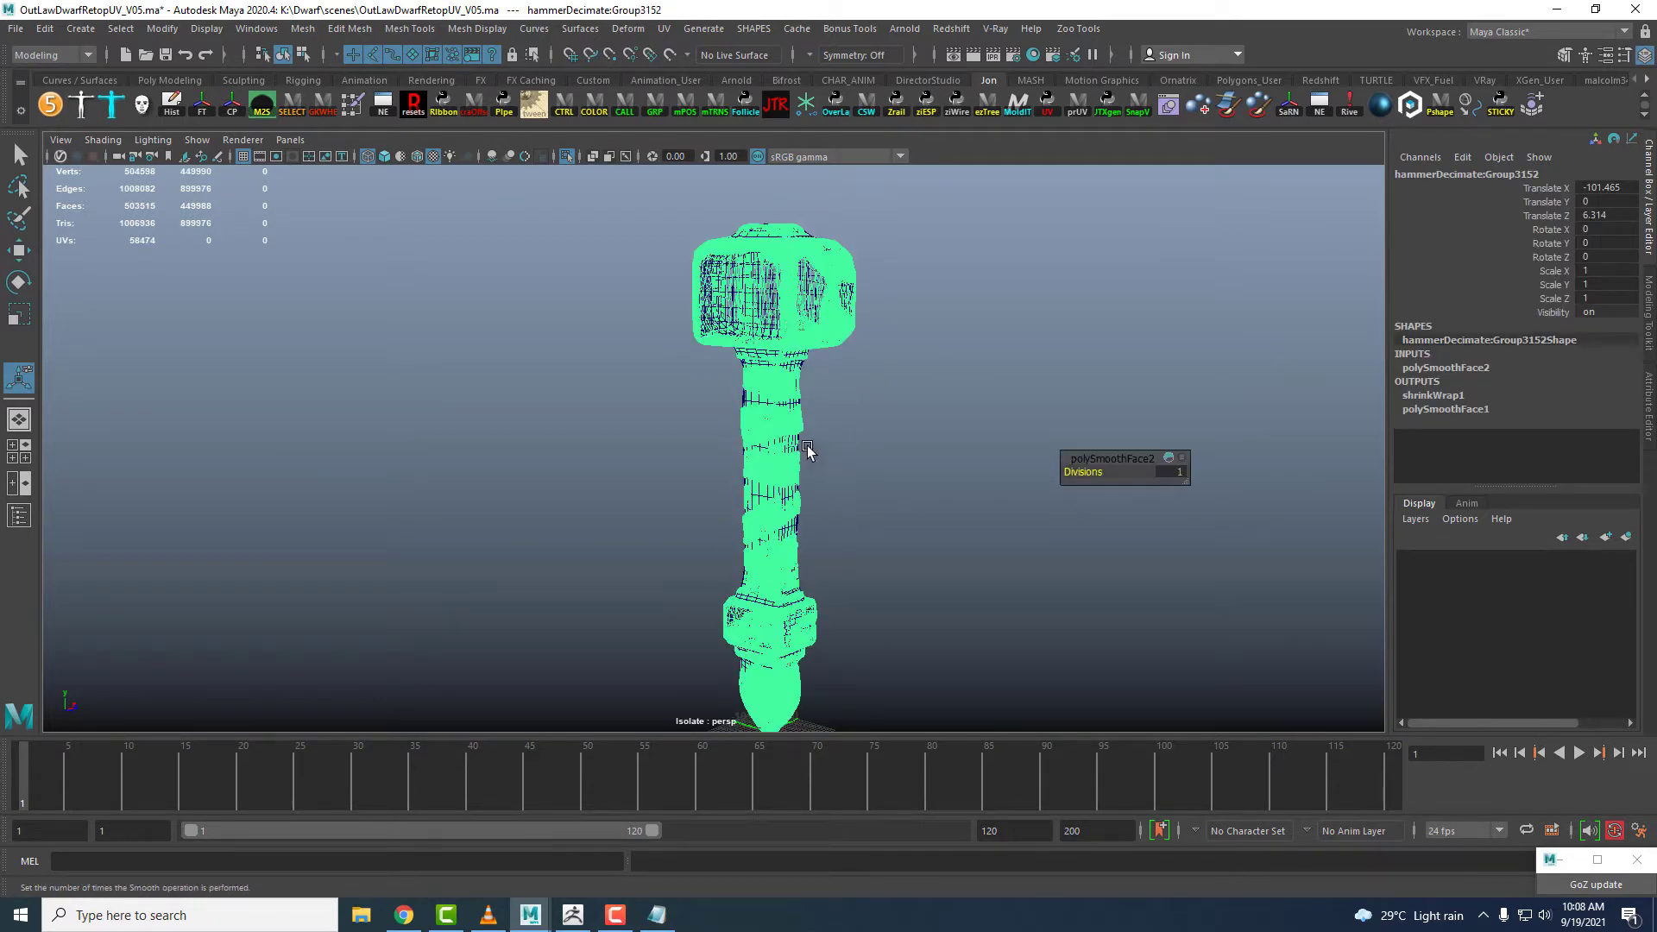
pyautogui.click(173, 103)
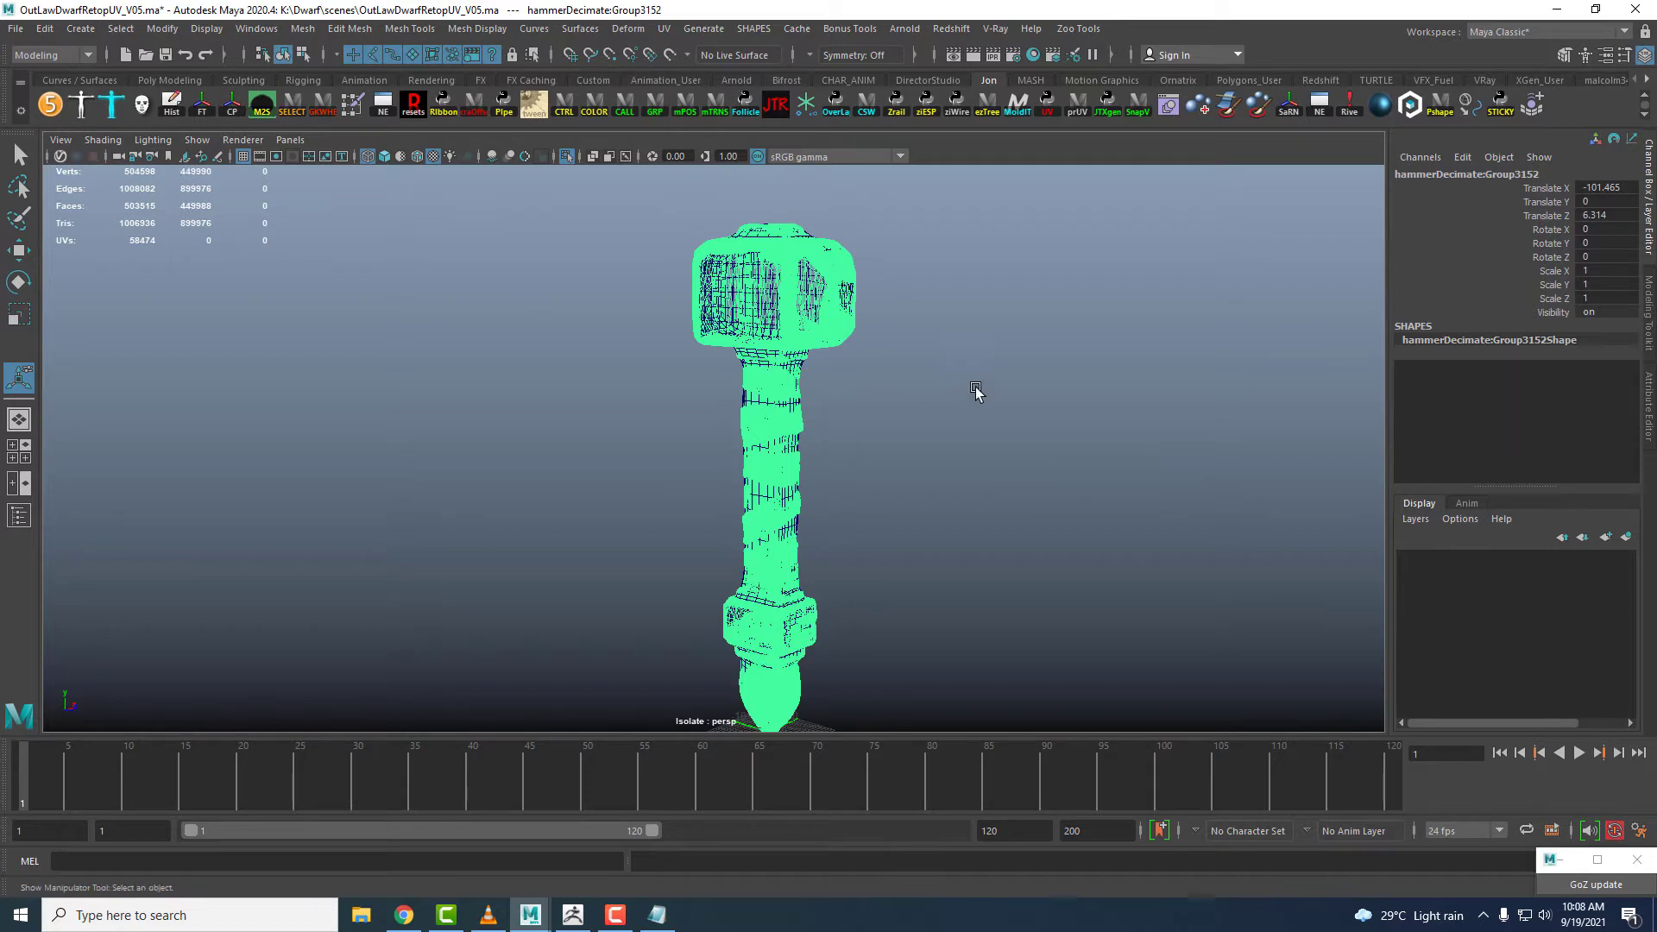
# - Try to move the low-poly hammer away from the decimated hammer along X, and undo the move
pyautogui.click(975, 386)
pyautogui.click(740, 297)
pyautogui.scroll(-2, 740, 297)
pyautogui.press('w')
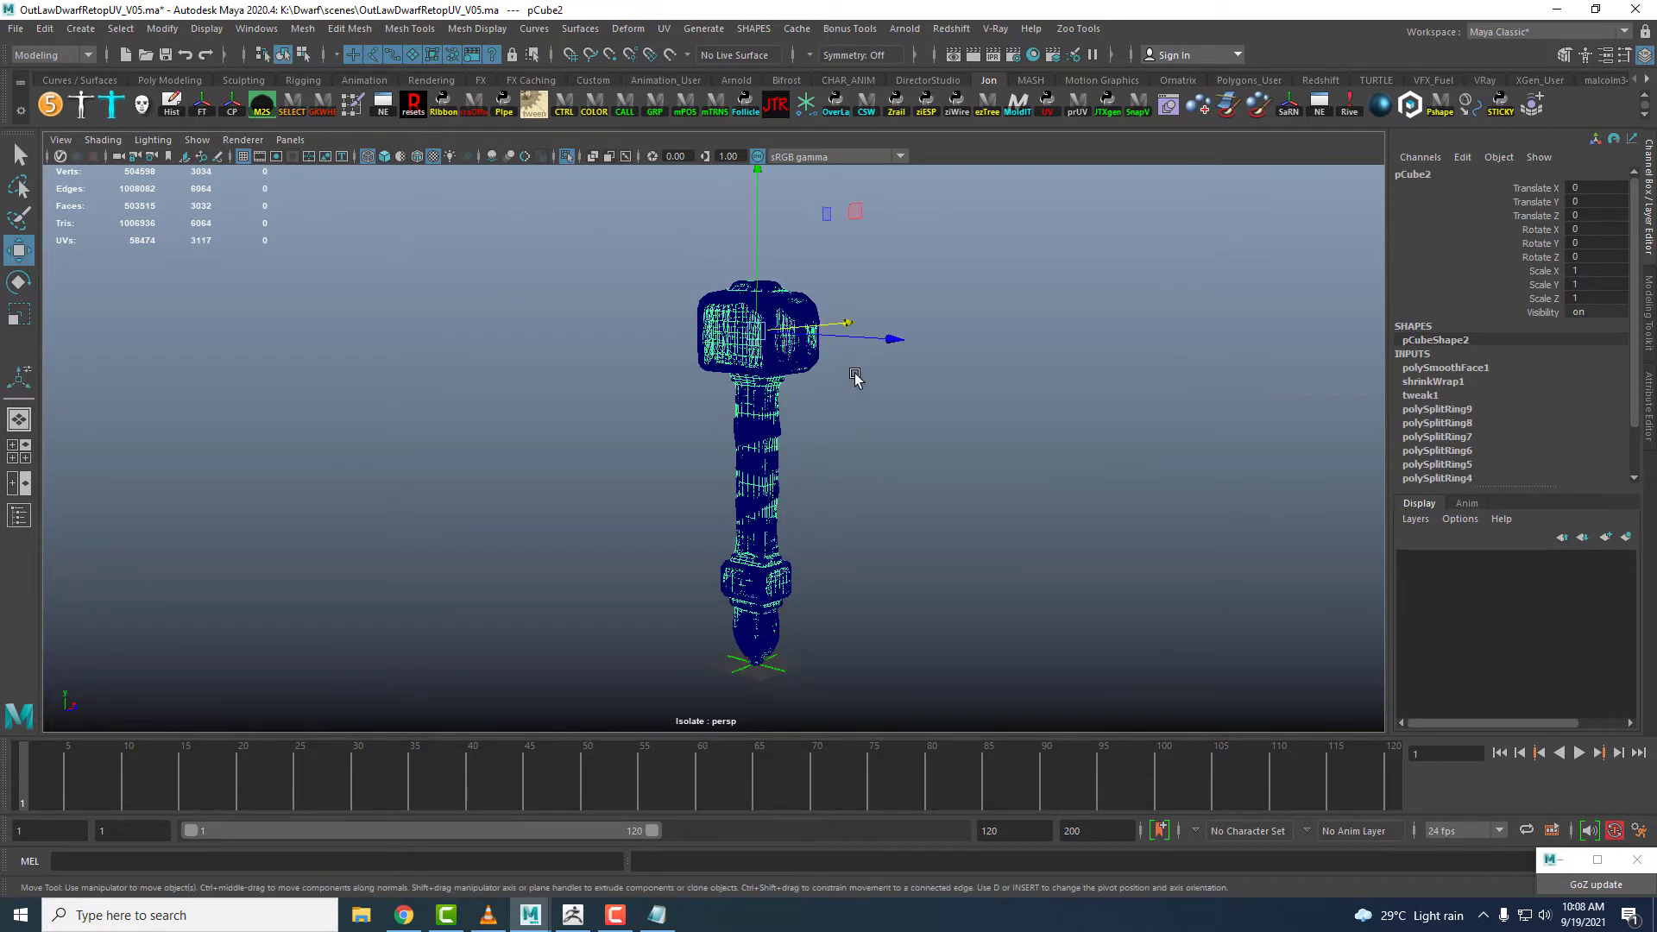
pyautogui.moveTo(854, 377)
pyautogui.keyDown('alt'); pyautogui.mouseDown()
pyautogui.moveTo(861, 292)
pyautogui.moveTo(1030, 288)
pyautogui.mouseUp(); pyautogui.keyUp('alt')
pyautogui.hotkey('ctrl', 'z')
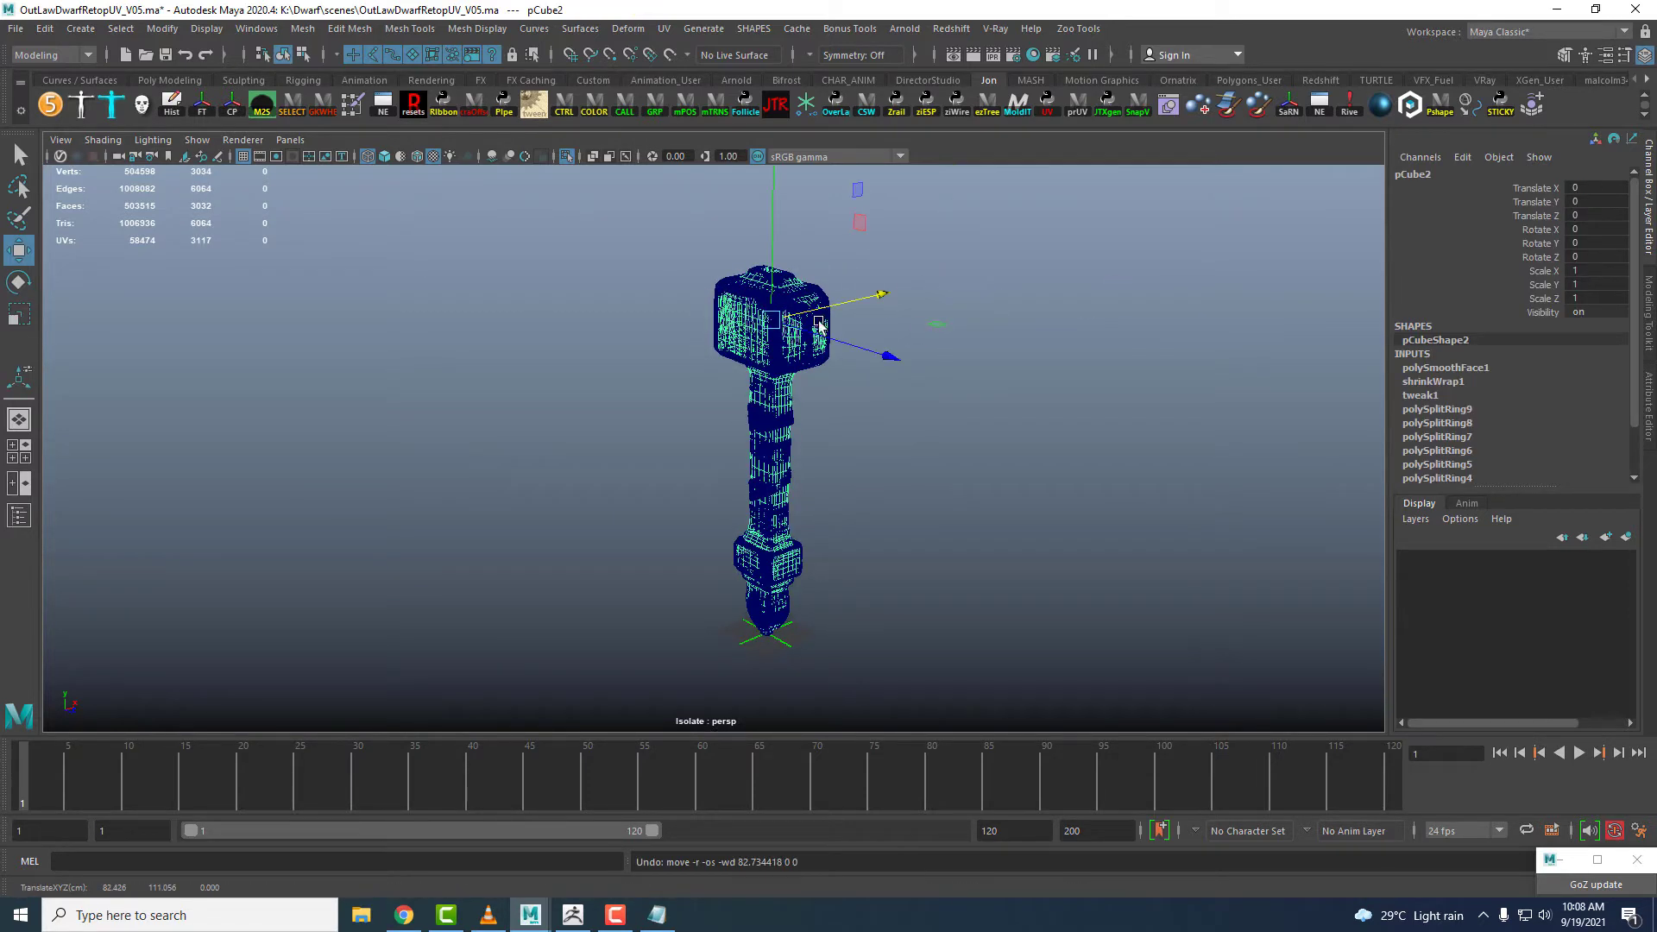
# - Select both overlapping hammers and delete their construction history
pyautogui.click(707, 288)
pyautogui.moveTo(592, 239); pyautogui.dragTo(945, 436)
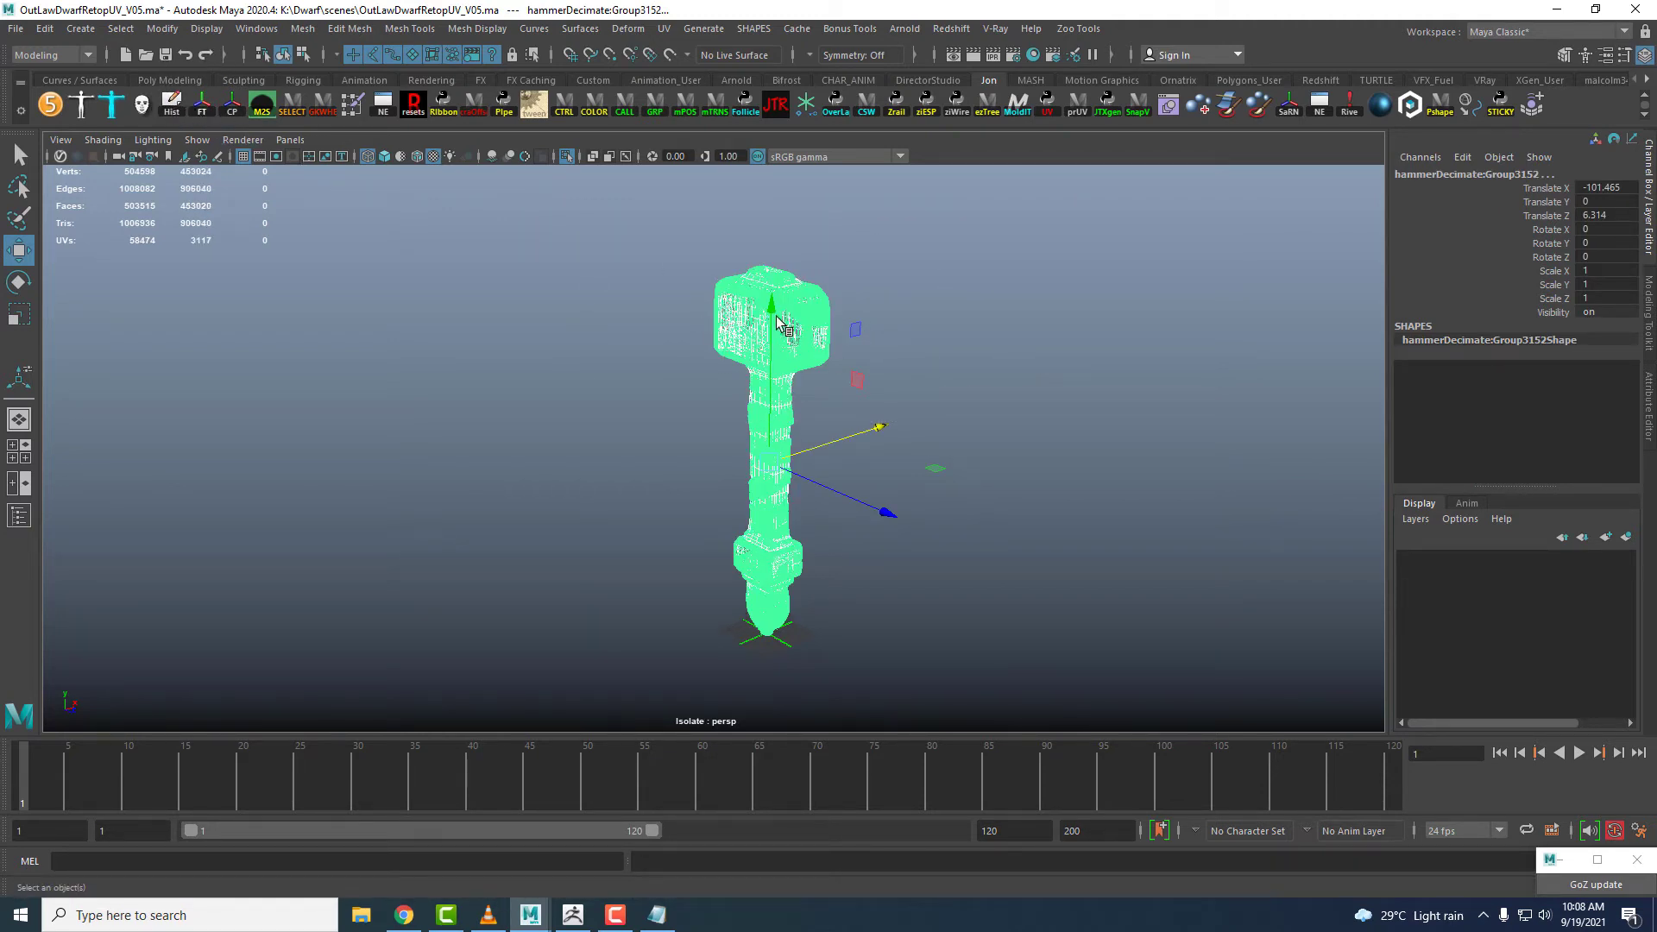
pyautogui.click(868, 354)
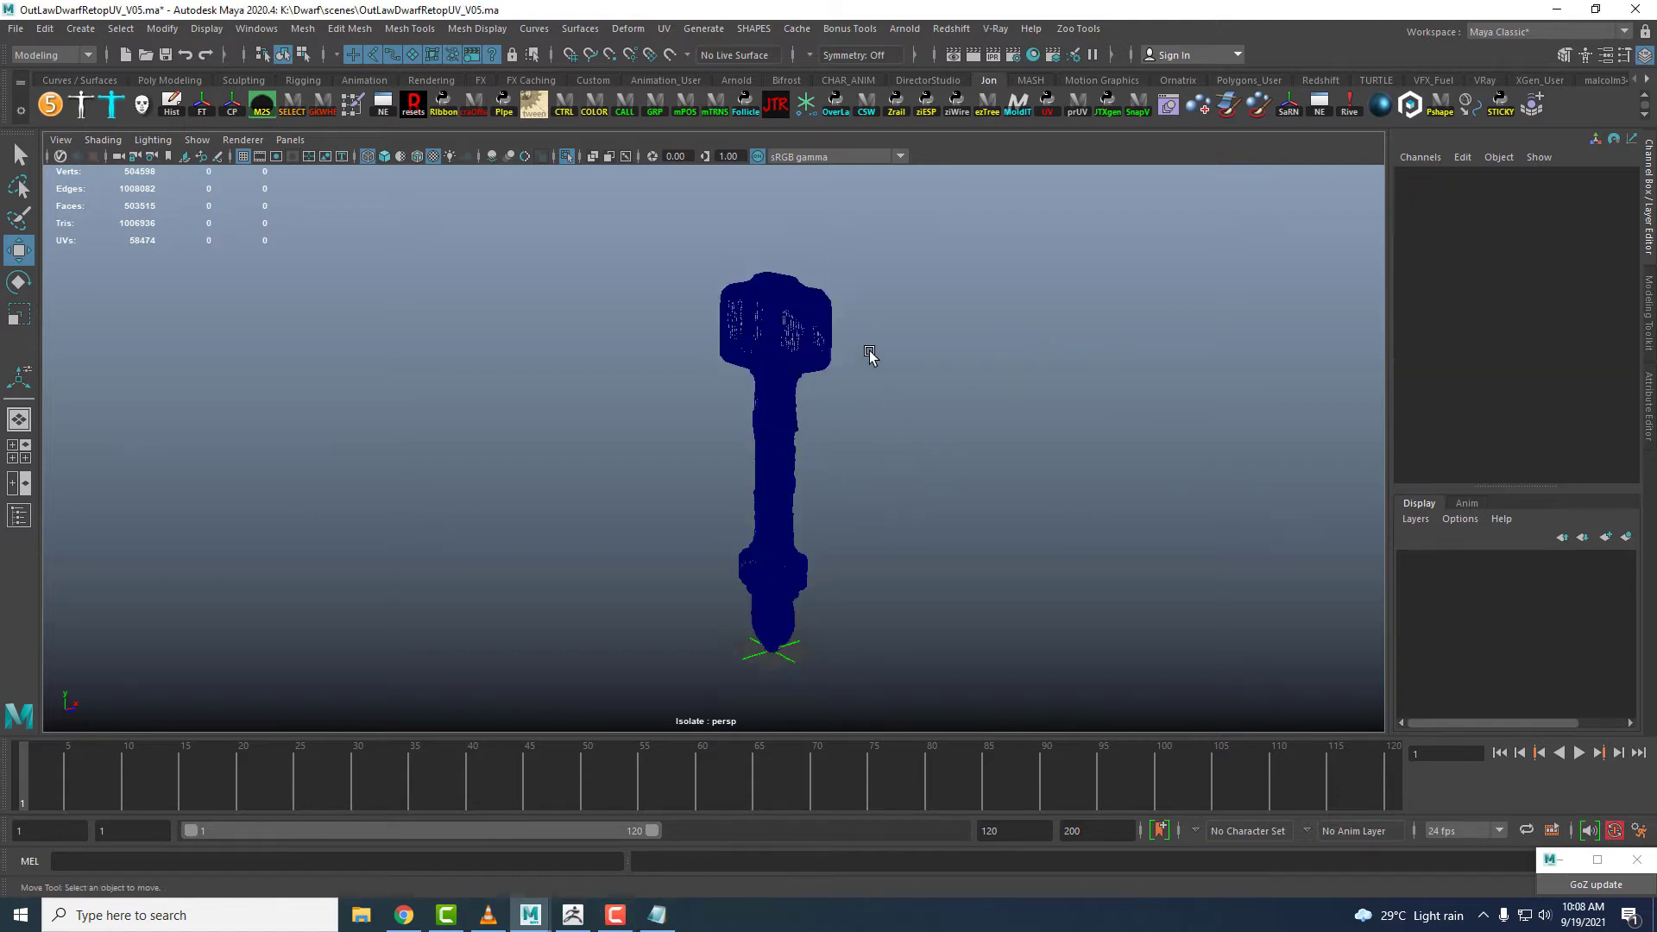
# - Move the low-poly hammer to about -48 on X, clear of the decimated hammer, and display the meshes shaded
pyautogui.click(787, 349)
pyautogui.moveTo(867, 349); pyautogui.dragTo(761, 340)
pyautogui.click(383, 157)
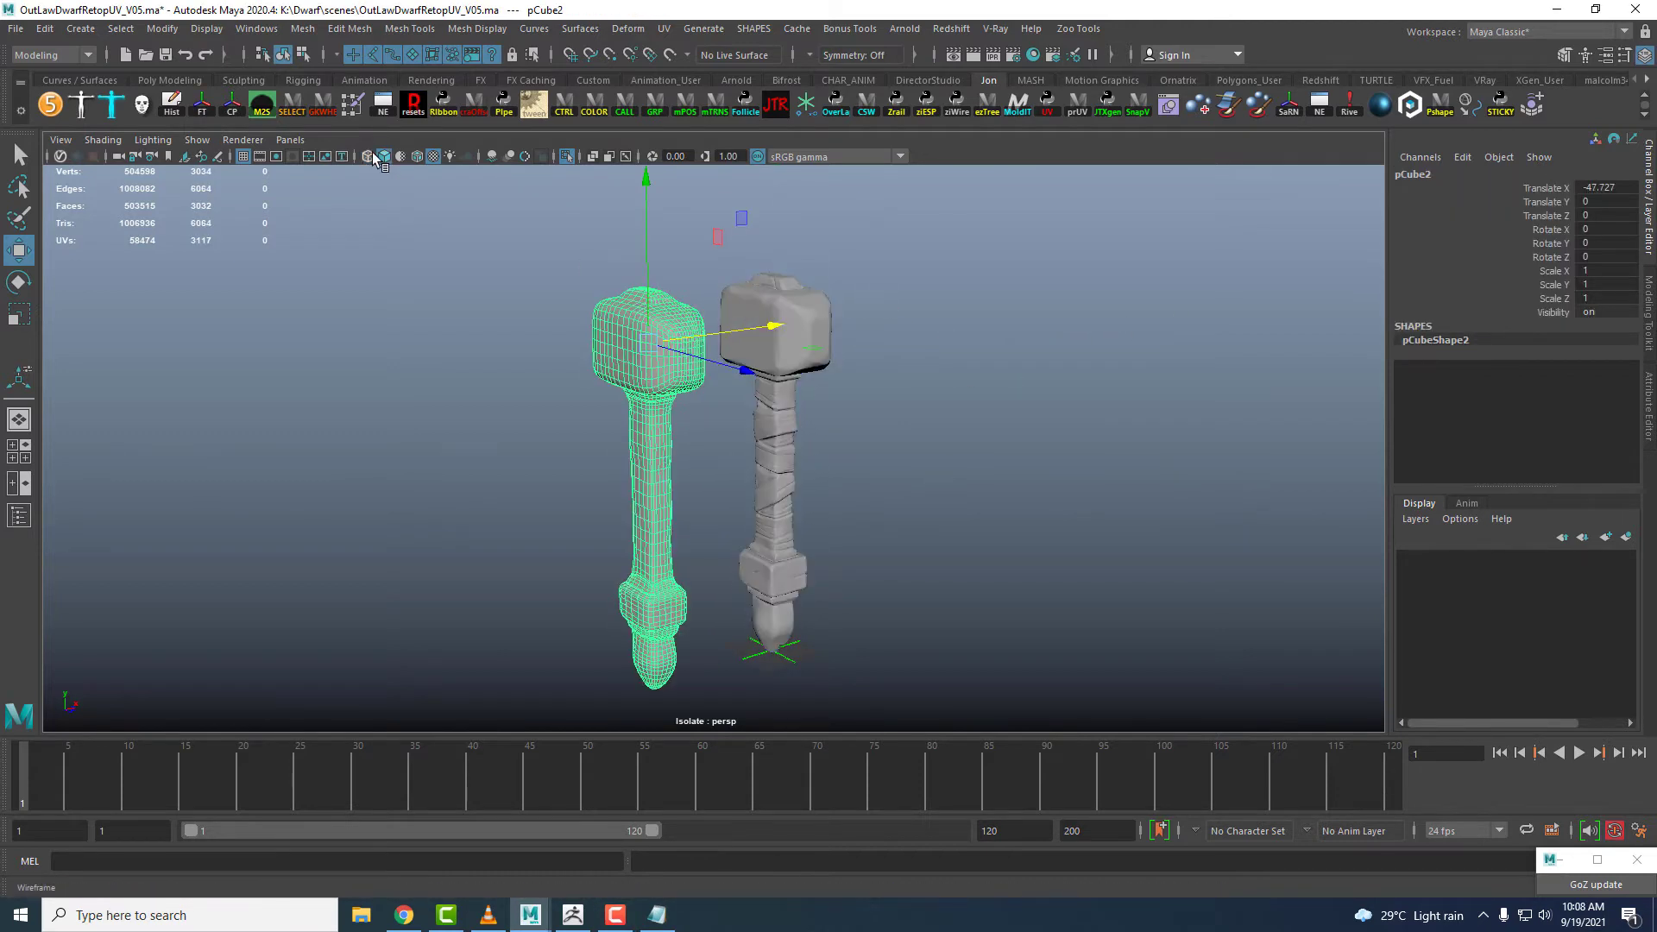
pyautogui.click(749, 331)
pyautogui.click(663, 324)
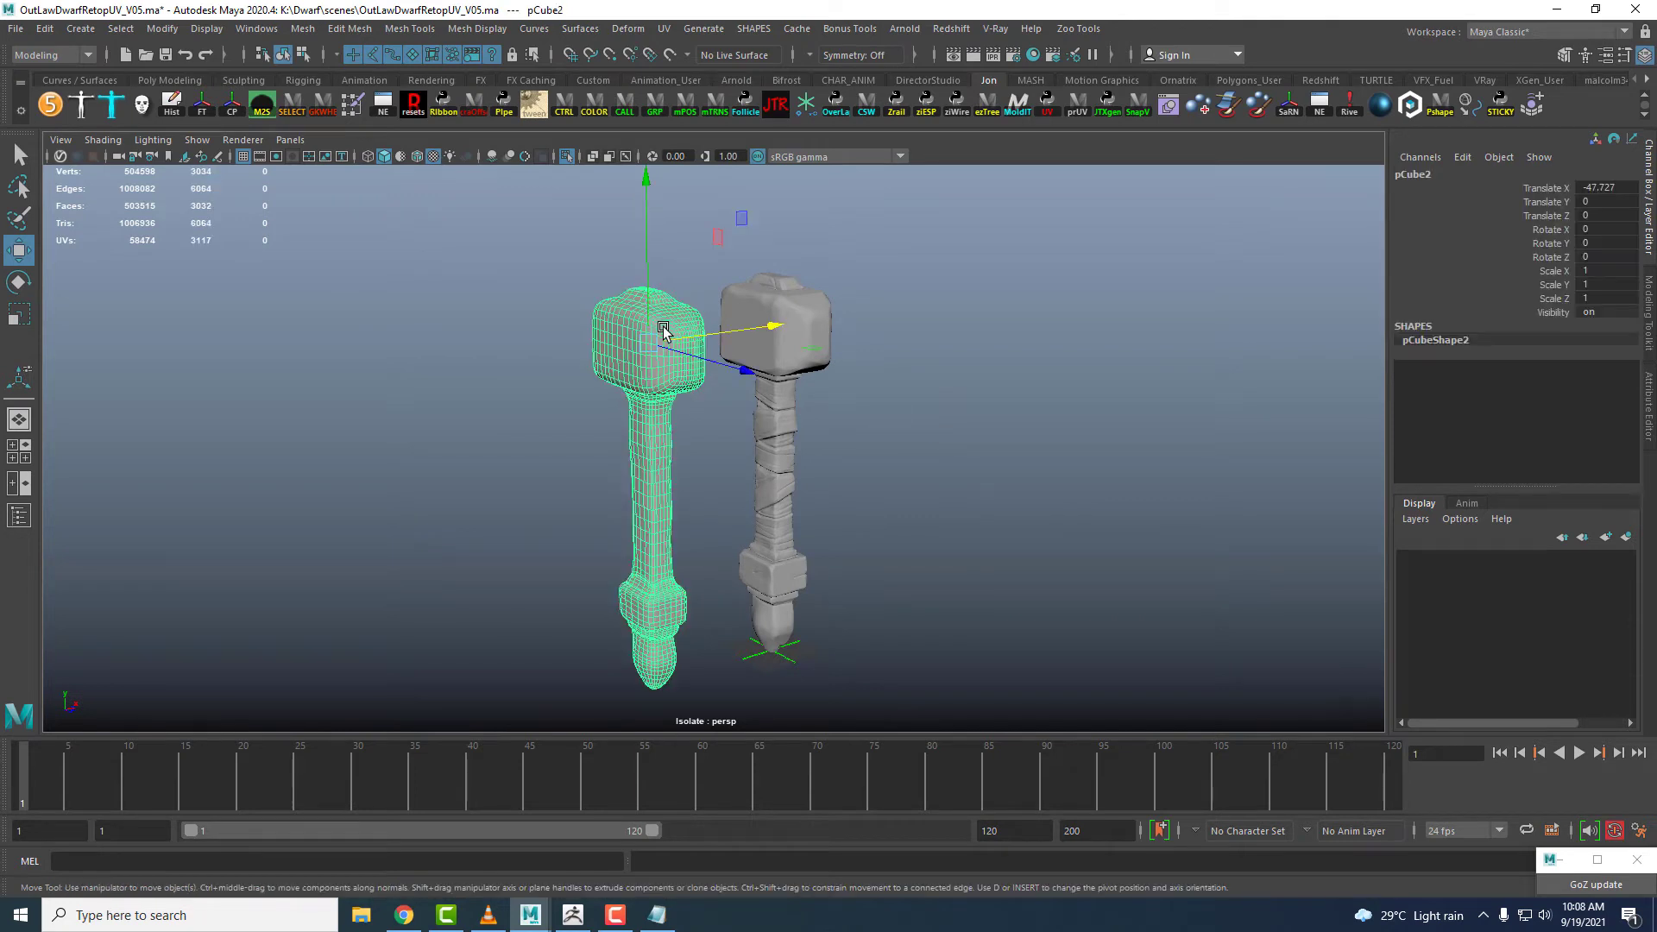
# - Delete the decimated hammer and set the low-poly hammer's Translate X to 0
pyautogui.click(898, 424)
pyautogui.click(785, 338)
pyautogui.press('Delete')
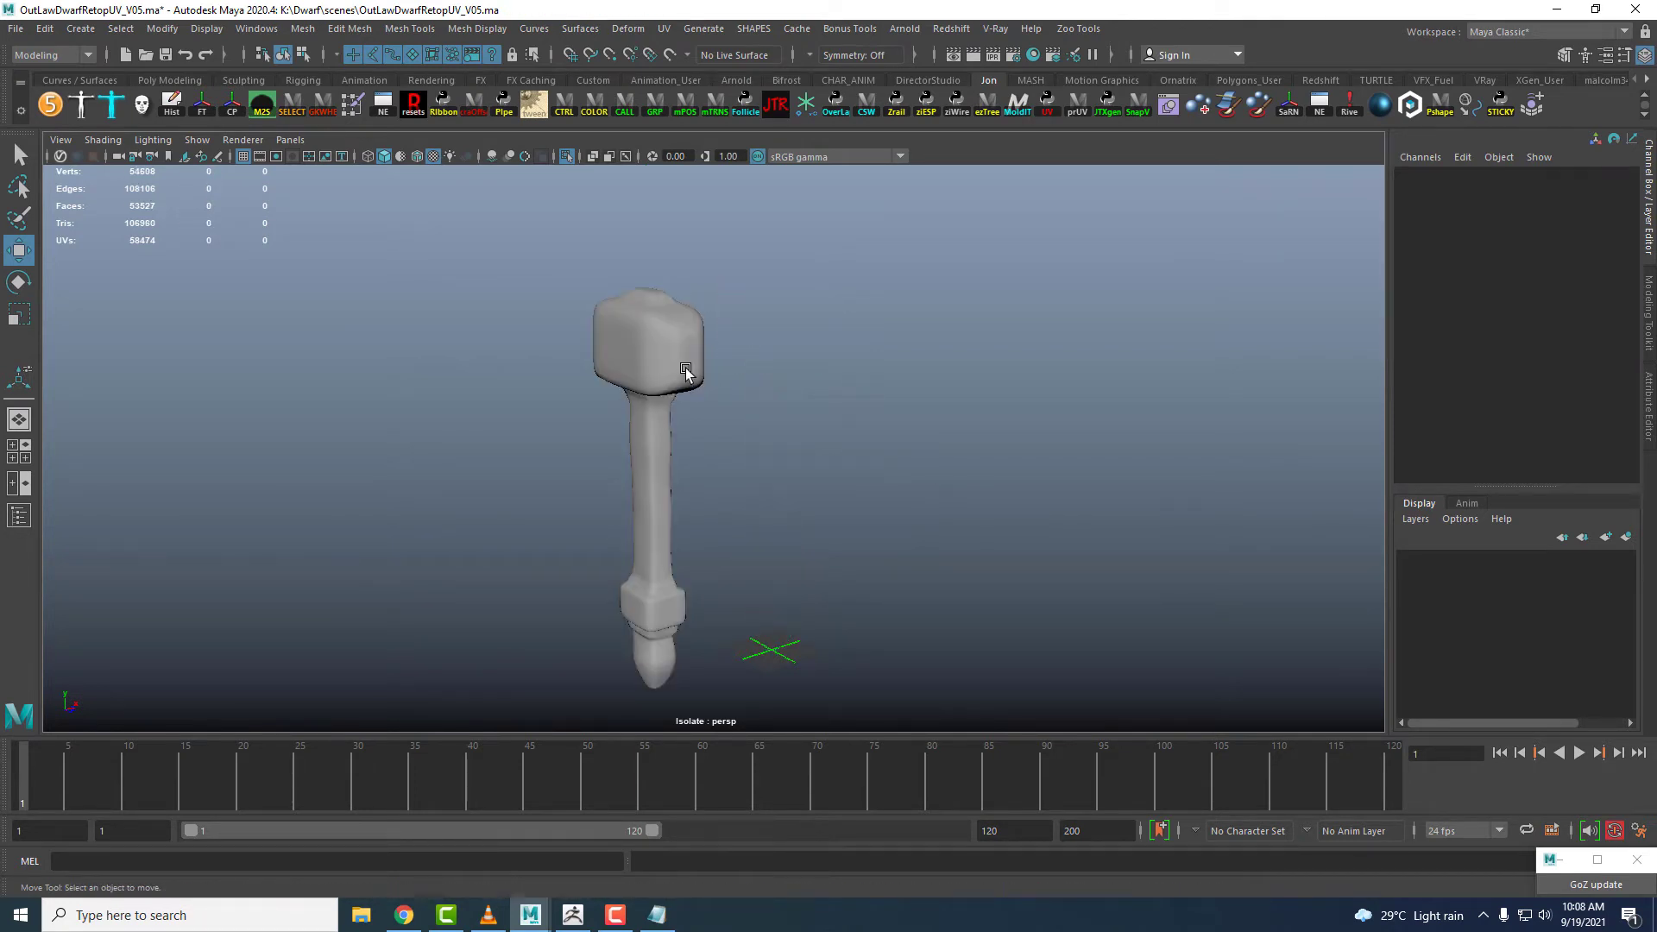
pyautogui.click(684, 369)
pyautogui.write('0')
pyautogui.press('Return')
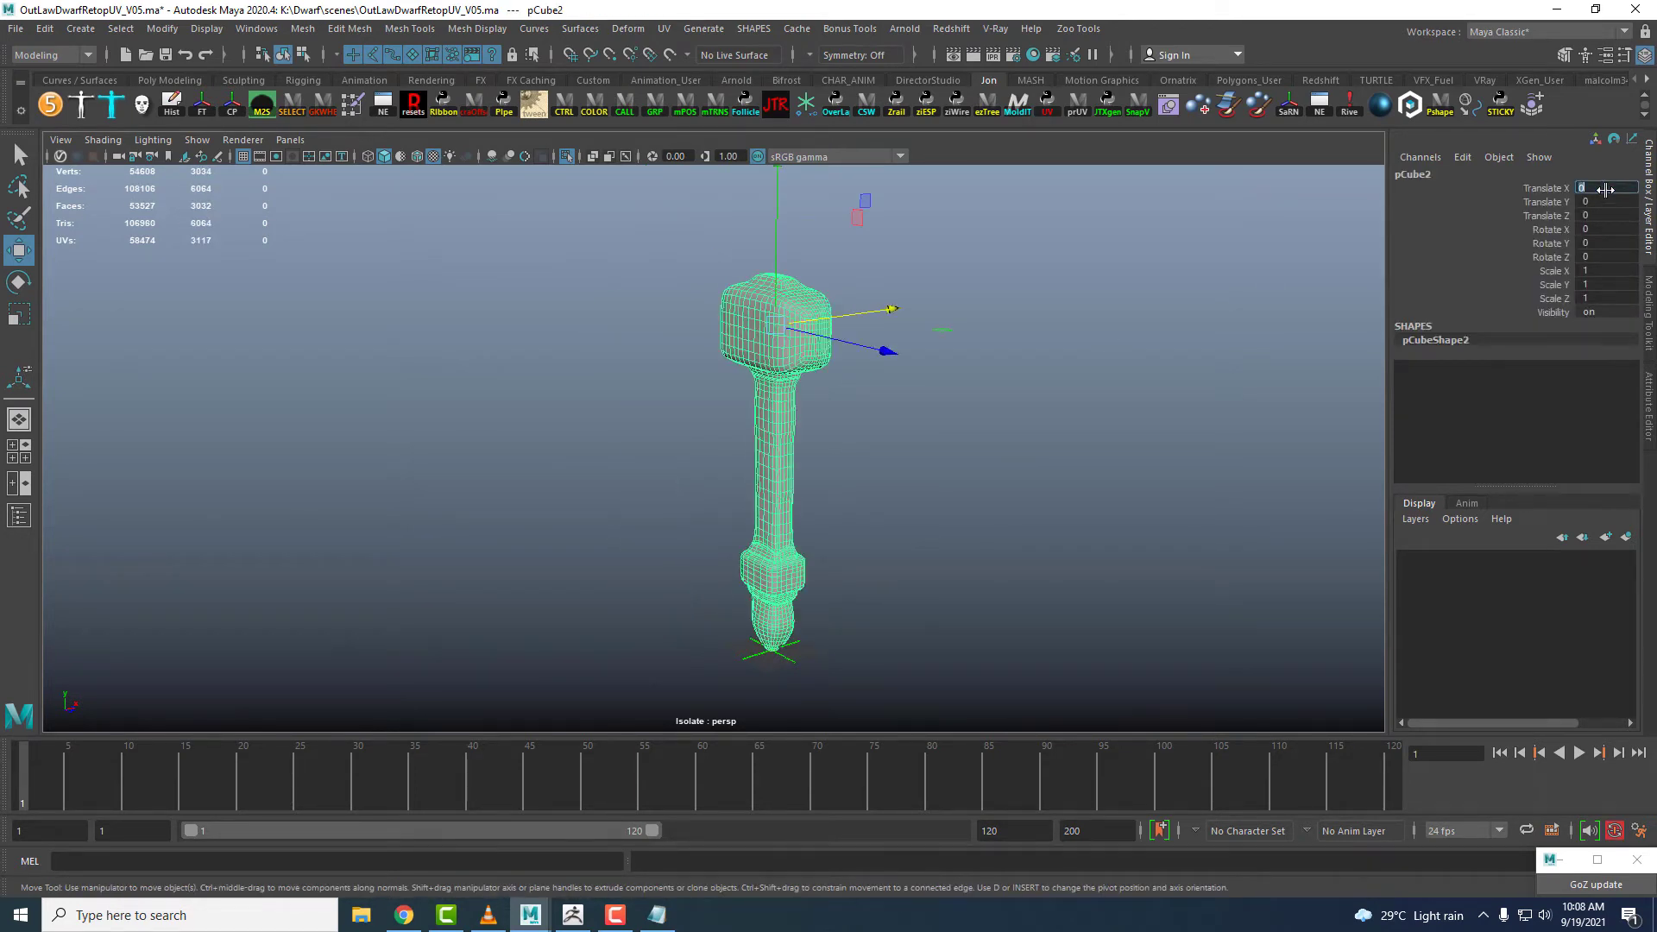
# - Turn off isolation and move the low-poly hammer beside the dwarf, to about 109 on X
pyautogui.click(567, 156)
pyautogui.moveTo(897, 349); pyautogui.dragTo(1118, 369)
pyautogui.keyDown('alt'); pyautogui.moveTo(1119, 369); pyautogui.dragTo(1049, 415); pyautogui.keyUp('alt')
pyautogui.keyDown('alt'); pyautogui.moveTo(1049, 415); pyautogui.dragTo(765, 362, button='middle'); pyautogui.keyUp('alt')
pyautogui.scroll(4, 764, 361)
pyautogui.keyDown('alt'); pyautogui.moveTo(755, 359); pyautogui.dragTo(406, 388); pyautogui.keyUp('alt')
pyautogui.scroll(-4, 677, 406)
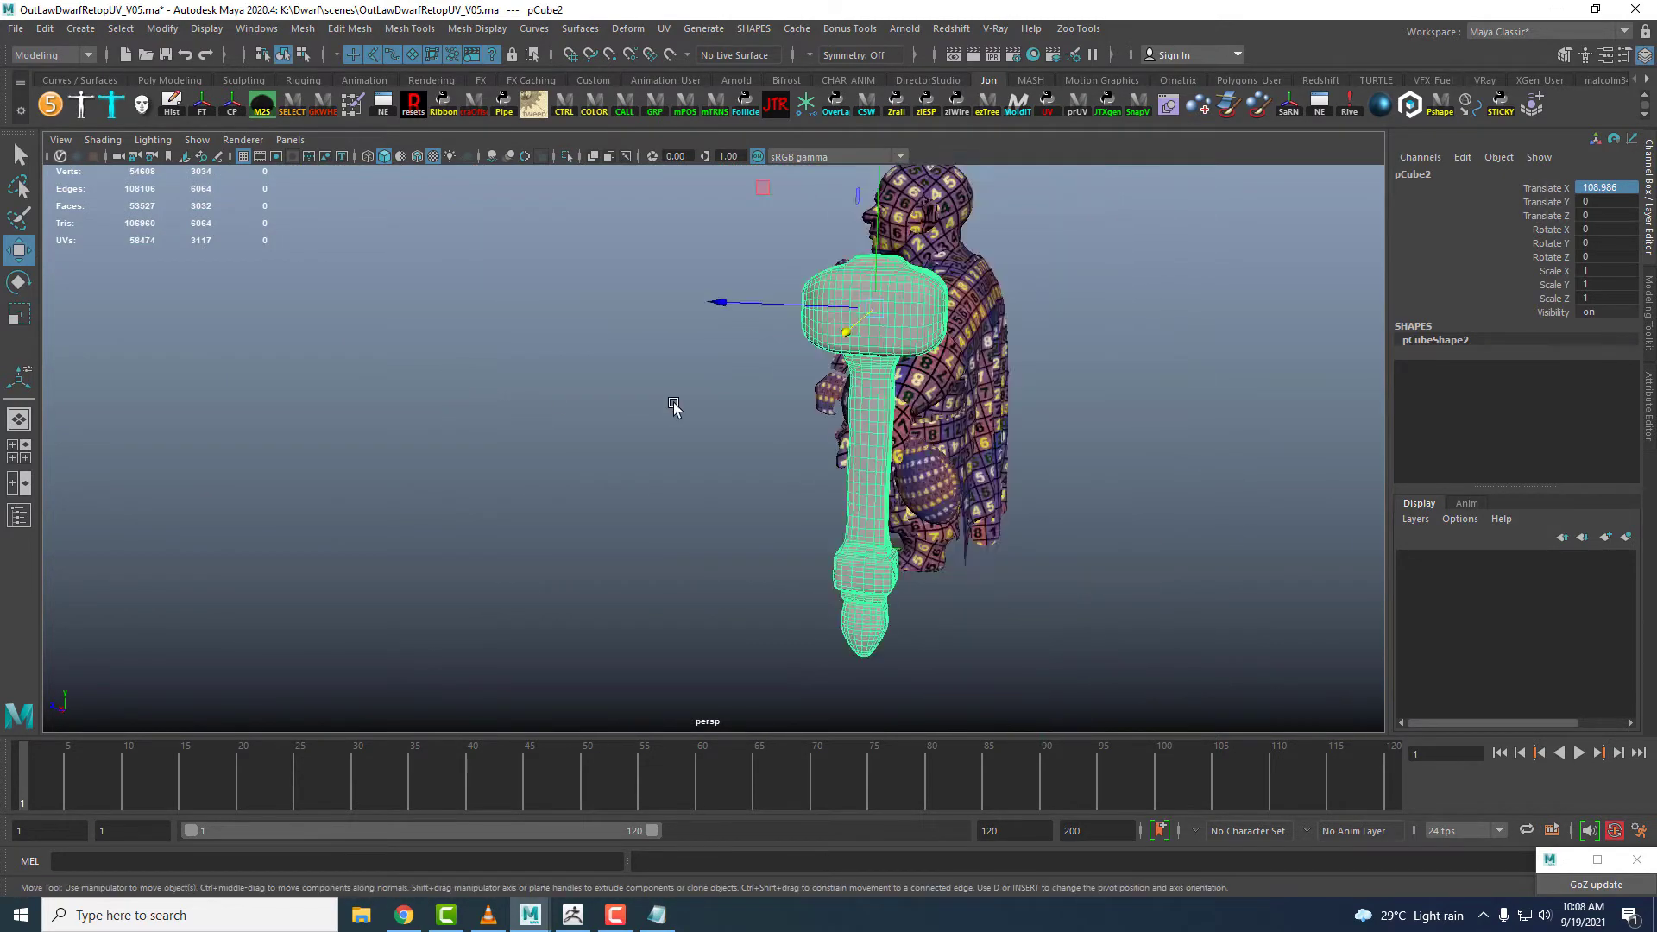
pyautogui.keyDown('alt'); pyautogui.moveTo(677, 406); pyautogui.dragTo(980, 399); pyautogui.keyUp('alt')
pyautogui.keyDown('alt'); pyautogui.moveTo(980, 400); pyautogui.dragTo(984, 468, button='middle'); pyautogui.keyUp('alt')
pyautogui.scroll(7, 843, 428)
pyautogui.click(906, 415)
pyautogui.click(890, 415)
pyautogui.scroll(-4, 863, 407)
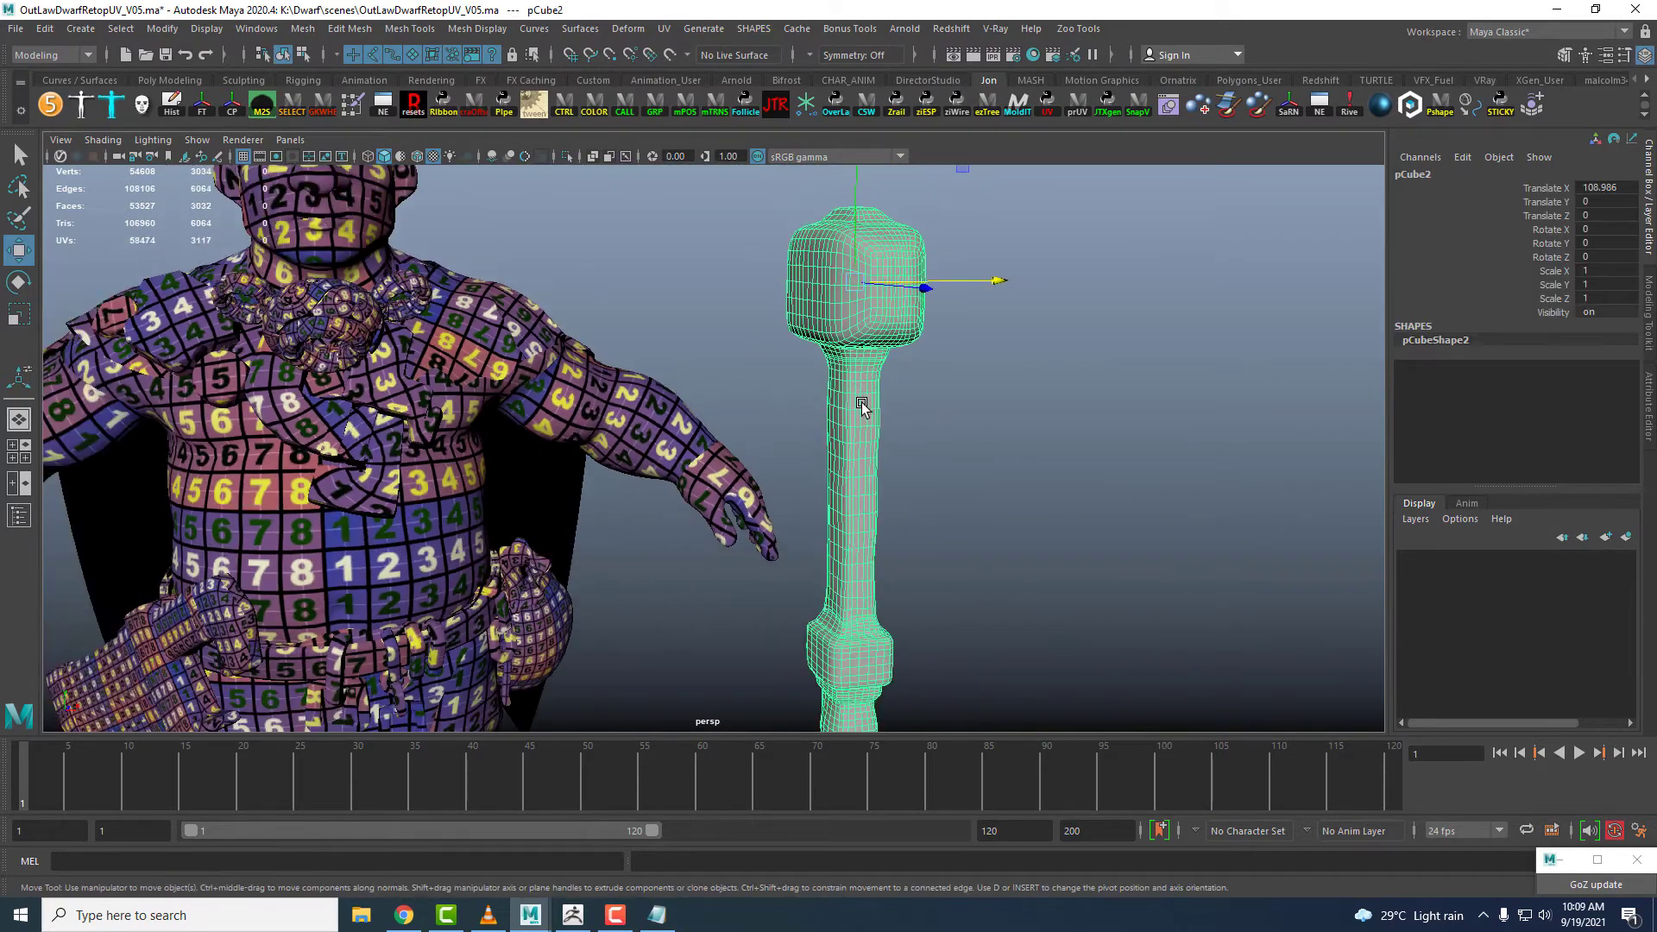
# - Isolate the low-poly hammer and open the UV Editor beside the viewport
pyautogui.click(566, 156)
pyautogui.keyDown('alt'); pyautogui.moveTo(656, 405); pyautogui.dragTo(688, 380); pyautogui.keyUp('alt')
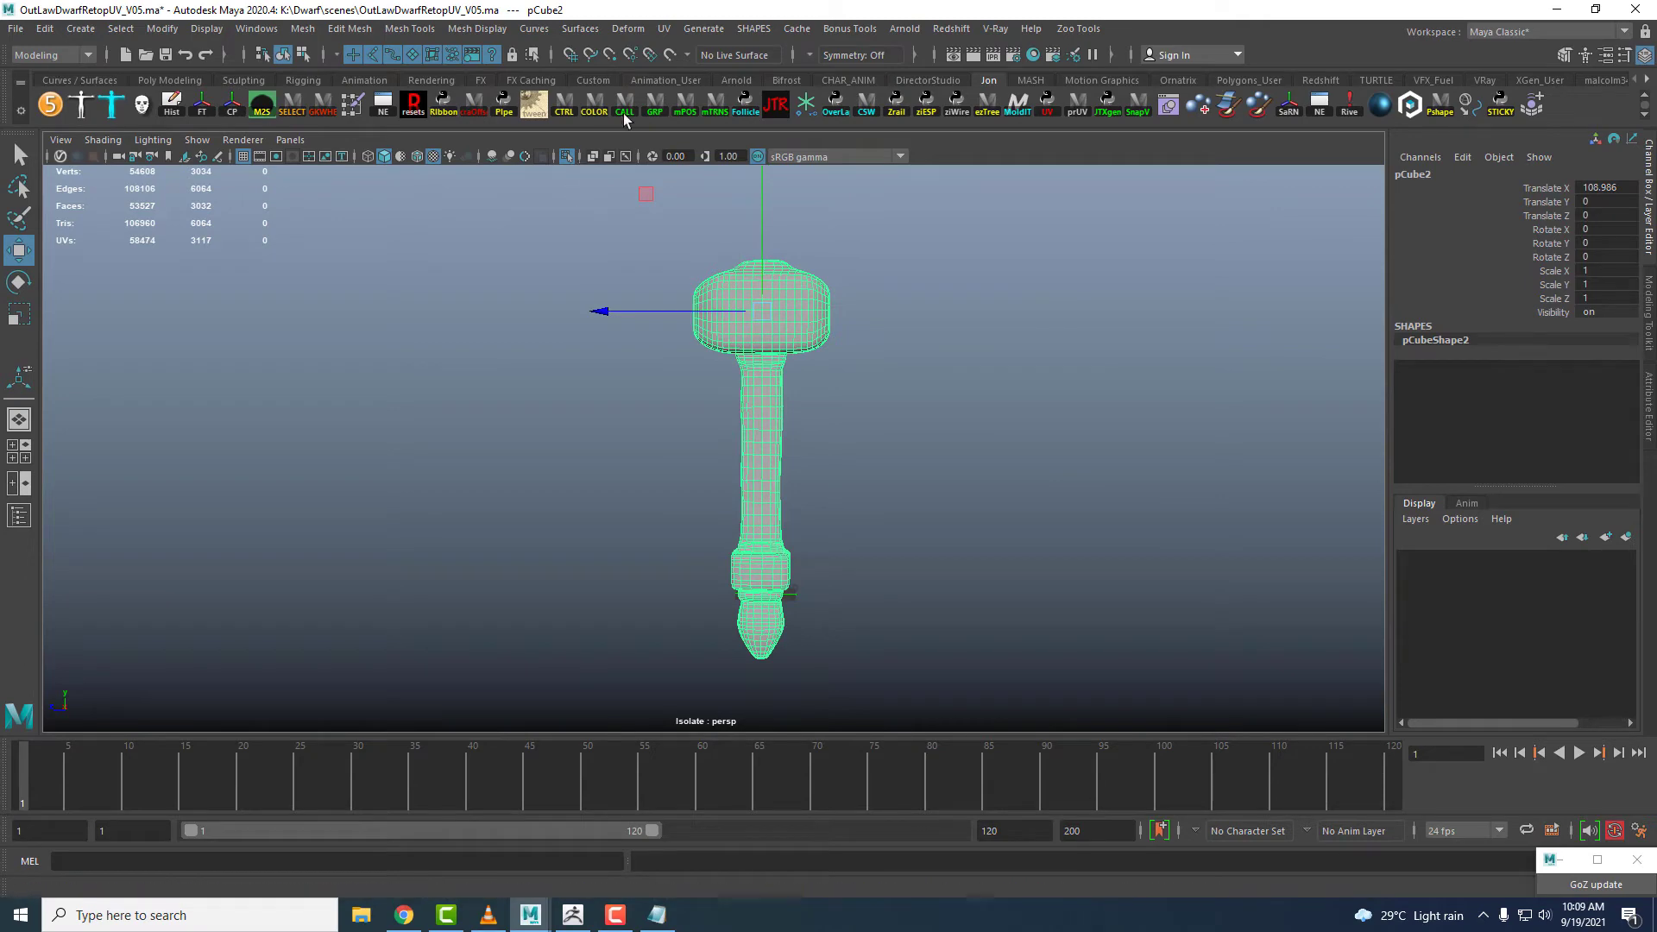
pyautogui.click(664, 28)
pyautogui.click(694, 56)
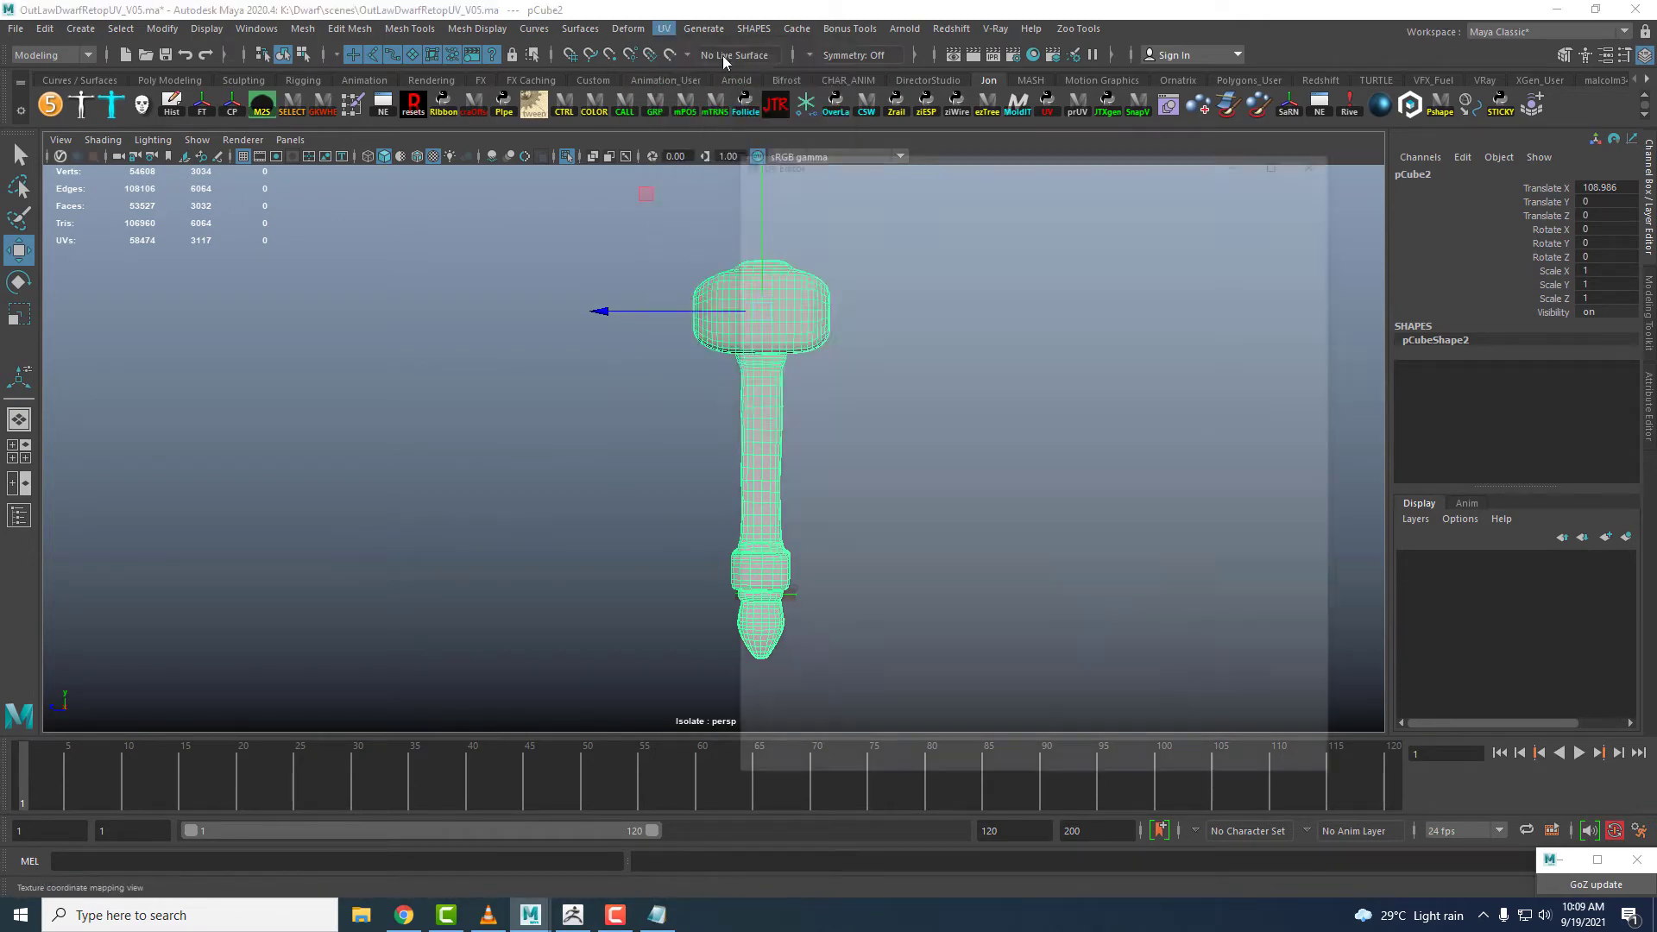
pyautogui.moveTo(918, 162); pyautogui.dragTo(1291, 188)
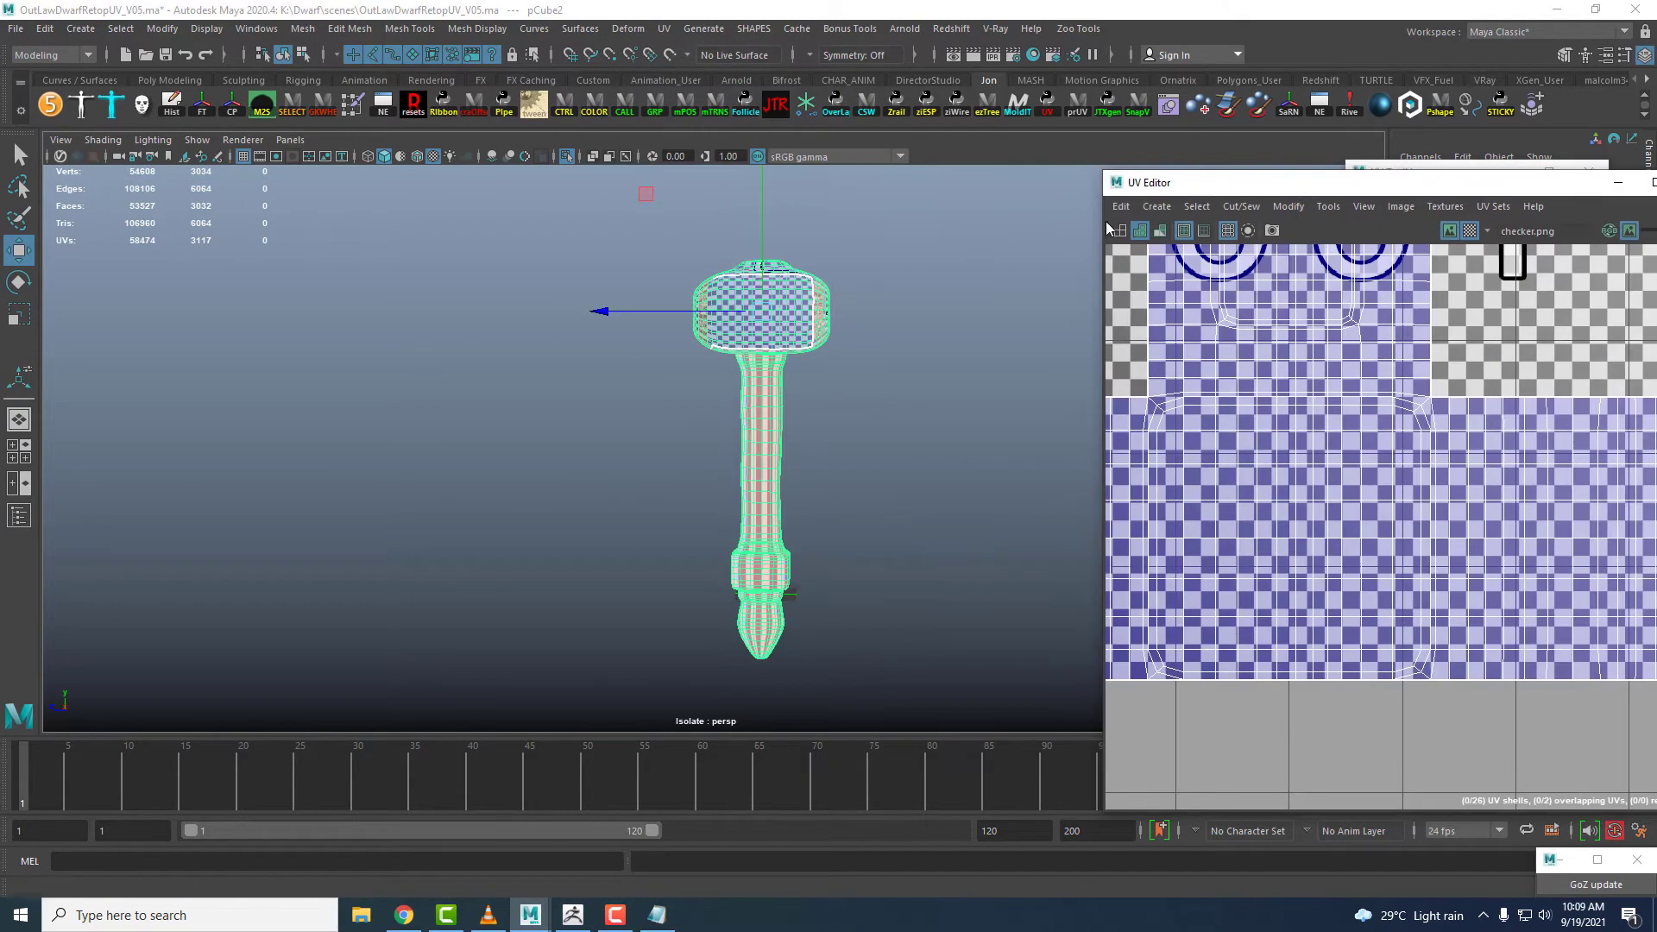
pyautogui.press('f')
# - Apply a planar UV projection to the low-poly hammer
pyautogui.click(664, 30)
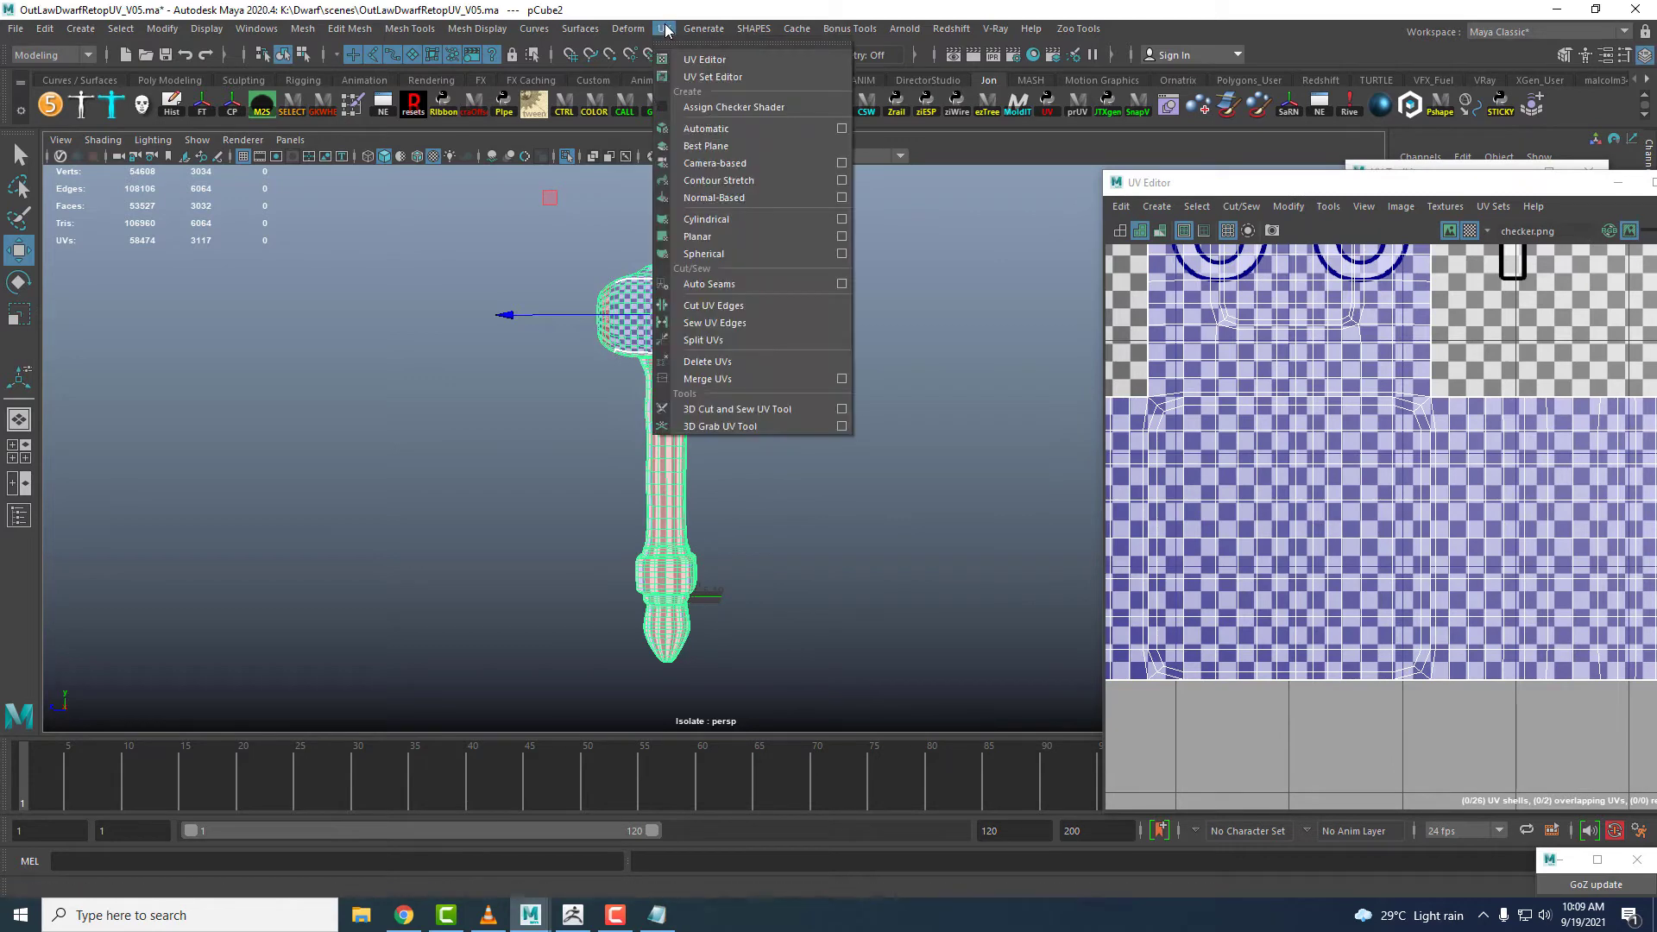
pyautogui.click(716, 246)
pyautogui.keyDown('alt'); pyautogui.moveTo(716, 360); pyautogui.dragTo(706, 181); pyautogui.keyUp('alt')
# - Use 3D Cut and Sew UV to cut a seam loop around the handle where it meets the hammer head
pyautogui.moveTo(621, 366); pyautogui.dragTo(650, 147, button='right')
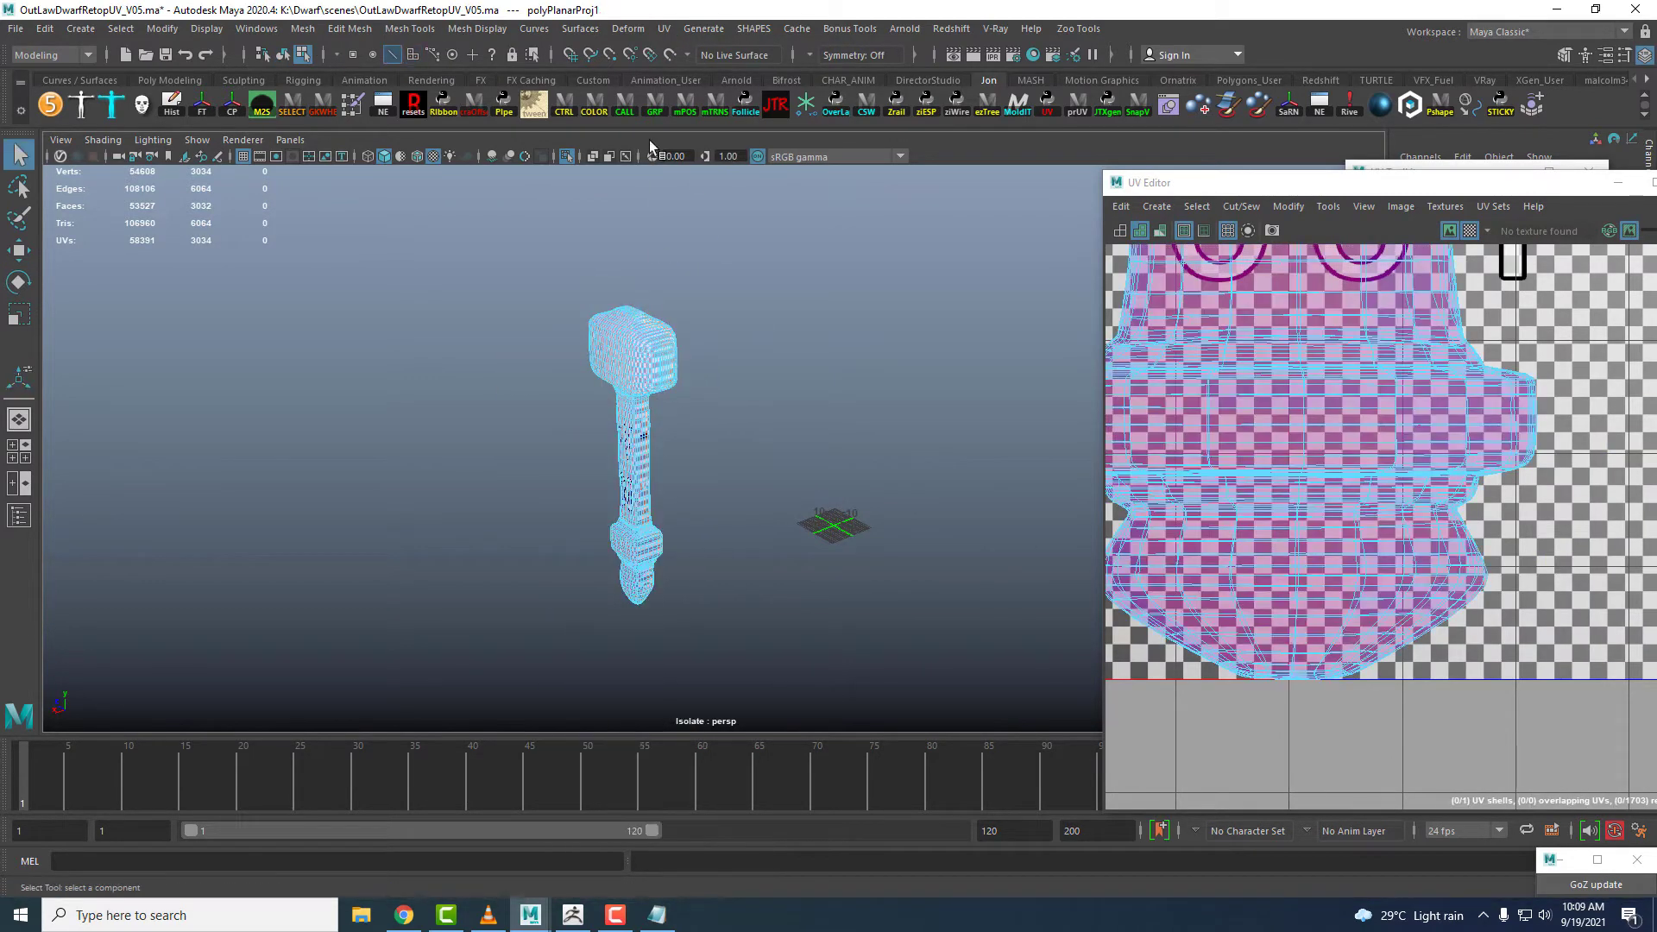
pyautogui.click(664, 31)
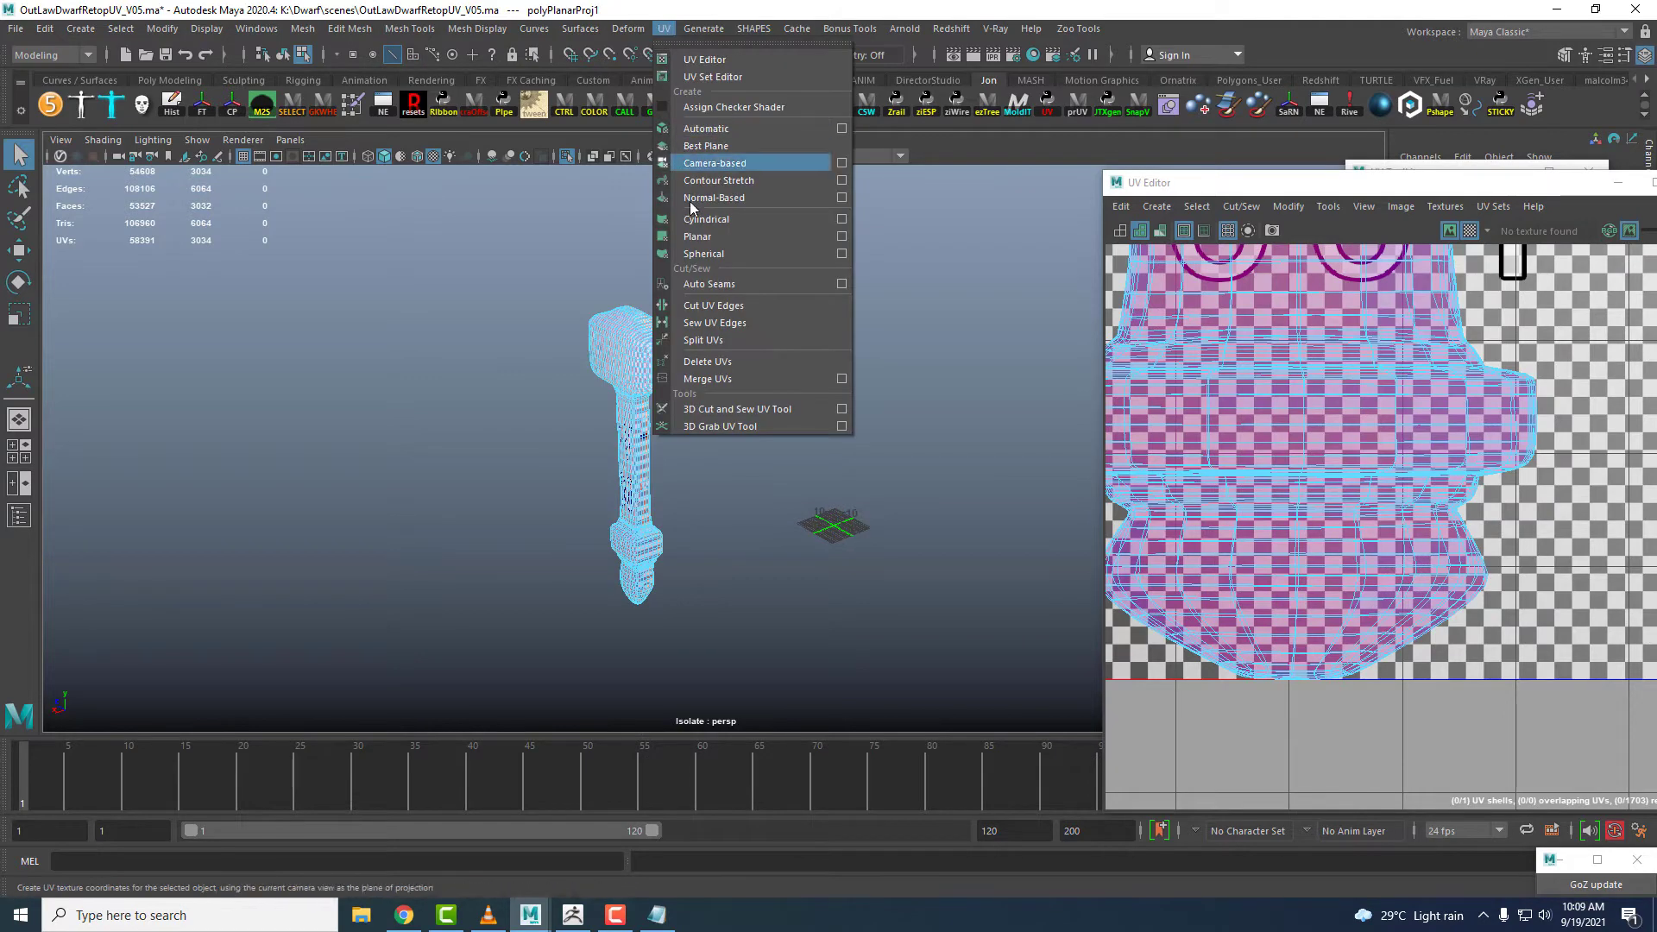
pyautogui.click(716, 412)
pyautogui.scroll(10, 616, 371)
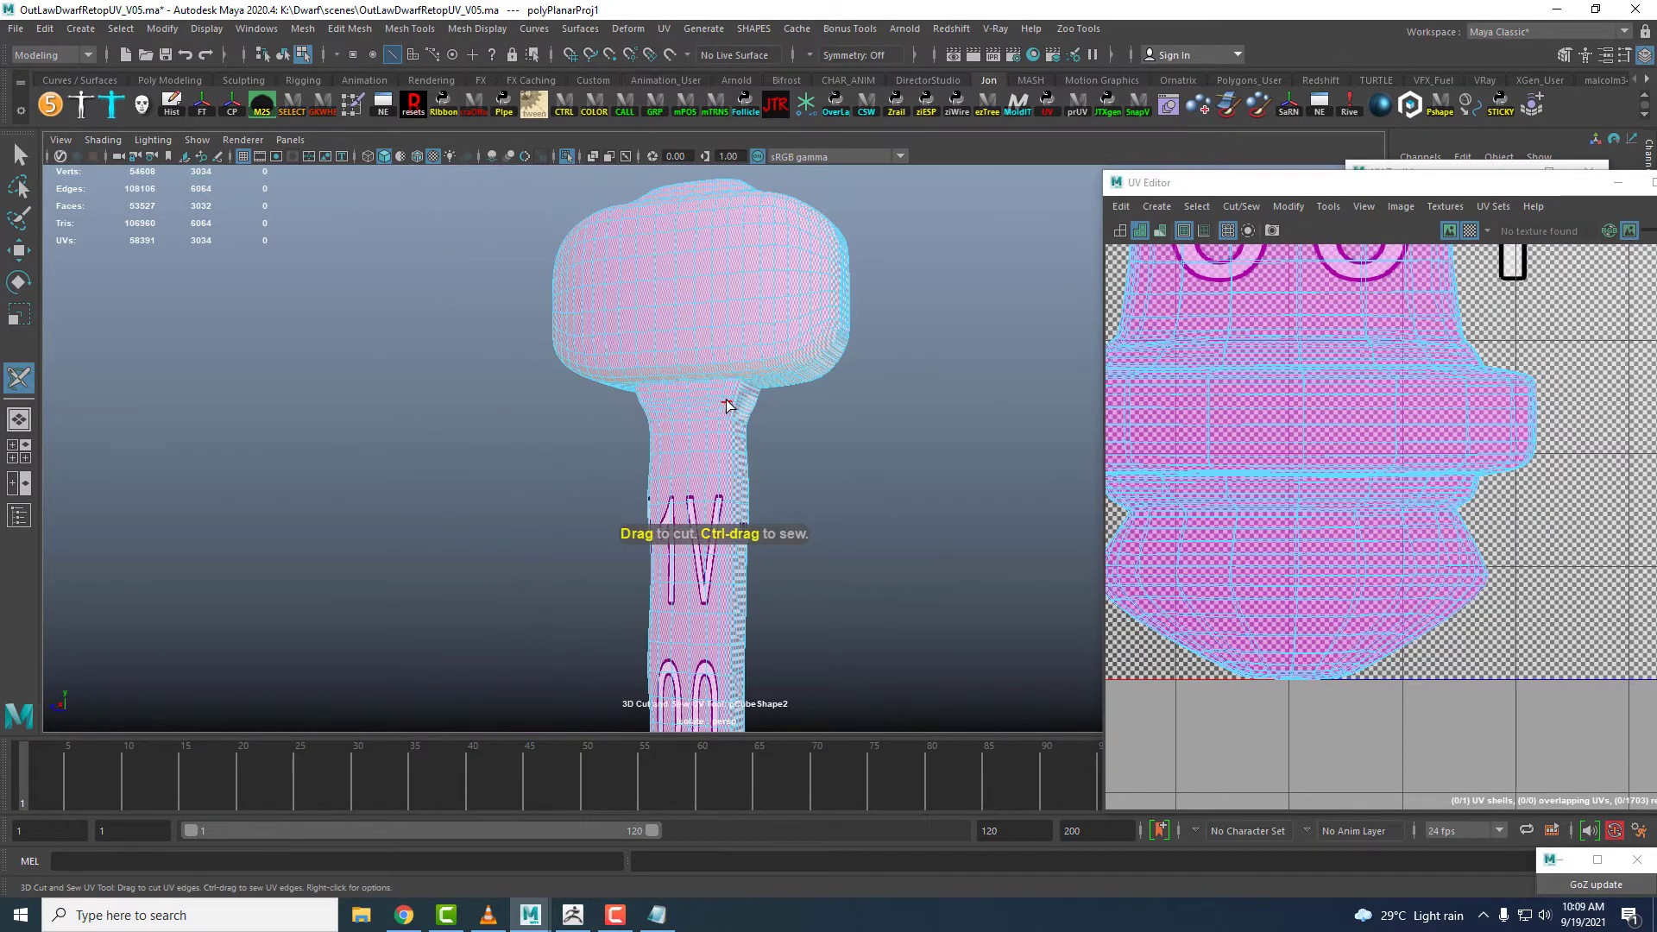
pyautogui.doubleClick(744, 268)
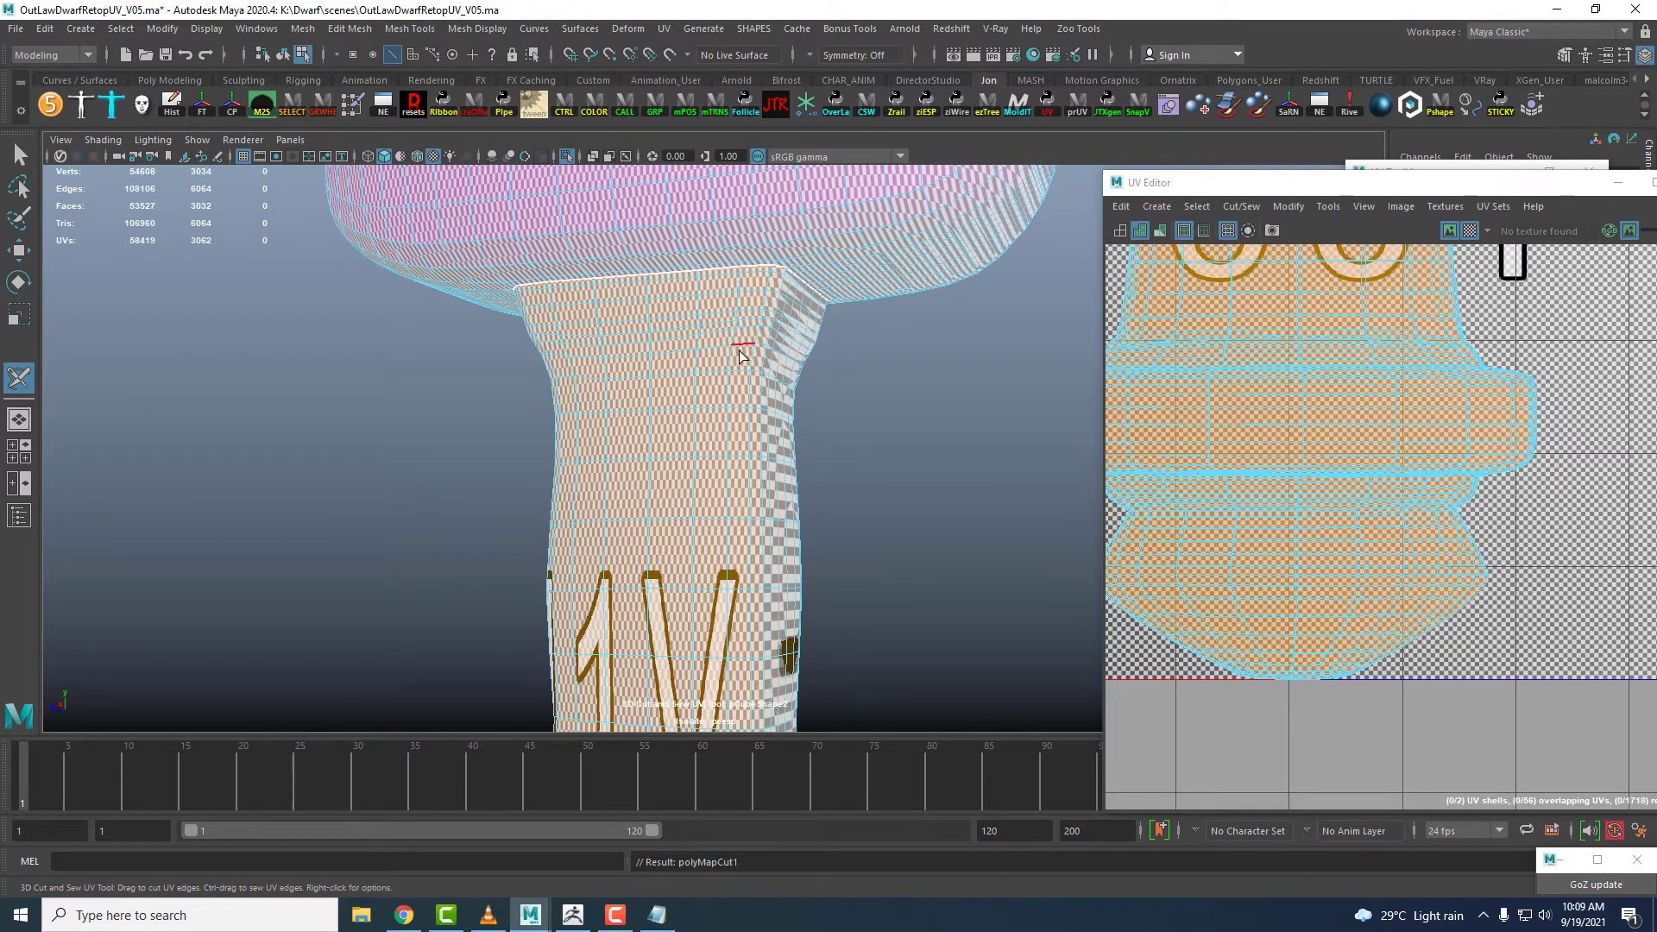
pyautogui.scroll(-5, 738, 371)
pyautogui.keyDown('alt'); pyautogui.moveTo(776, 400); pyautogui.dragTo(647, 335); pyautogui.keyUp('alt')
pyautogui.keyDown('alt'); pyautogui.moveTo(643, 339); pyautogui.dragTo(591, 258); pyautogui.keyUp('alt')
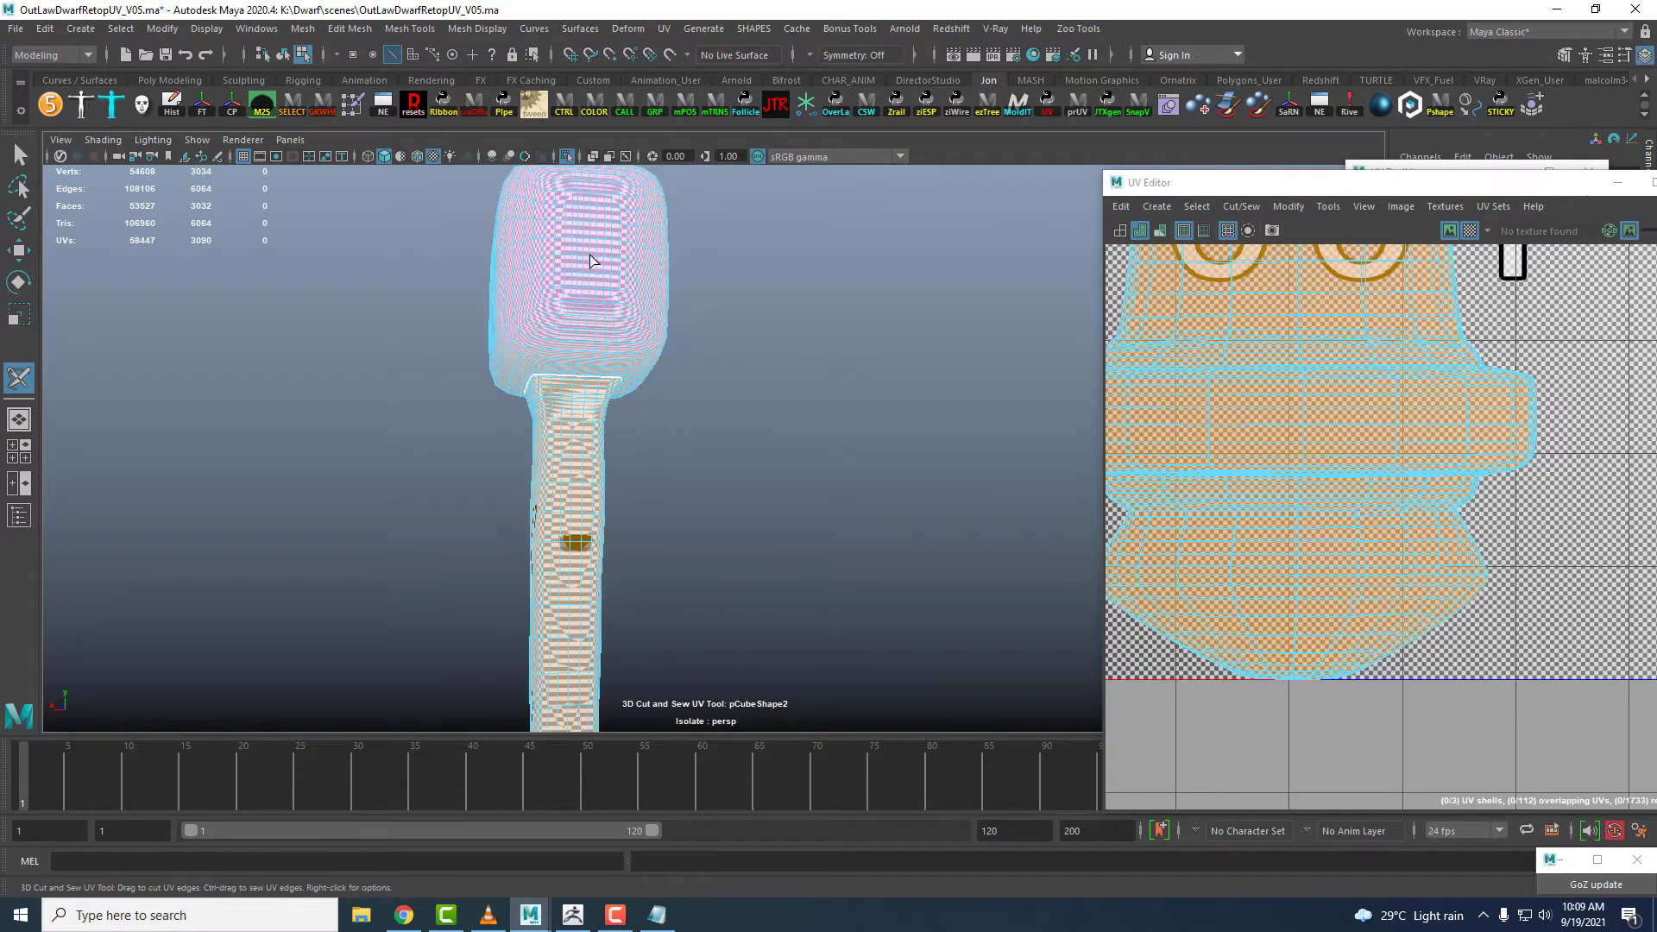
# - Cut UV seams around the base of the hammer head's top cap and vertically across the head's narrow side
pyautogui.doubleClick(595, 248)
pyautogui.scroll(-4, 601, 380)
pyautogui.keyDown('alt'); pyautogui.moveTo(603, 384); pyautogui.dragTo(969, 427); pyautogui.keyUp('alt')
pyautogui.scroll(3, 854, 276)
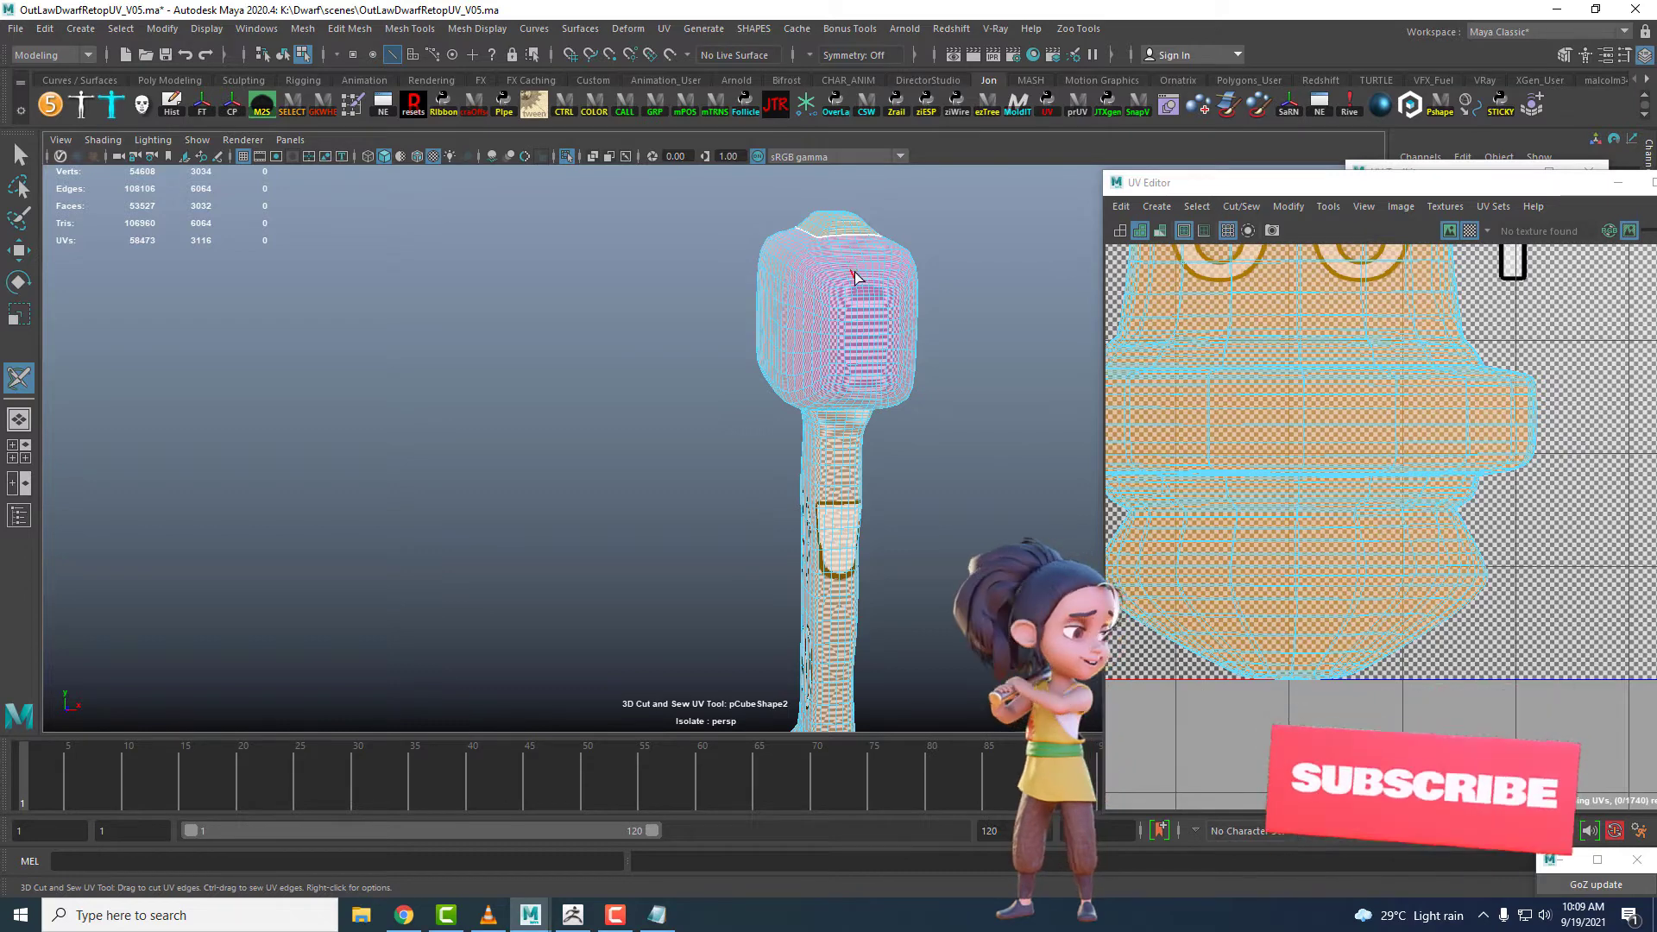
pyautogui.doubleClick(857, 263)
pyautogui.keyDown('alt'); pyautogui.moveTo(857, 264); pyautogui.dragTo(761, 275); pyautogui.keyUp('alt')
pyautogui.scroll(6, 742, 345)
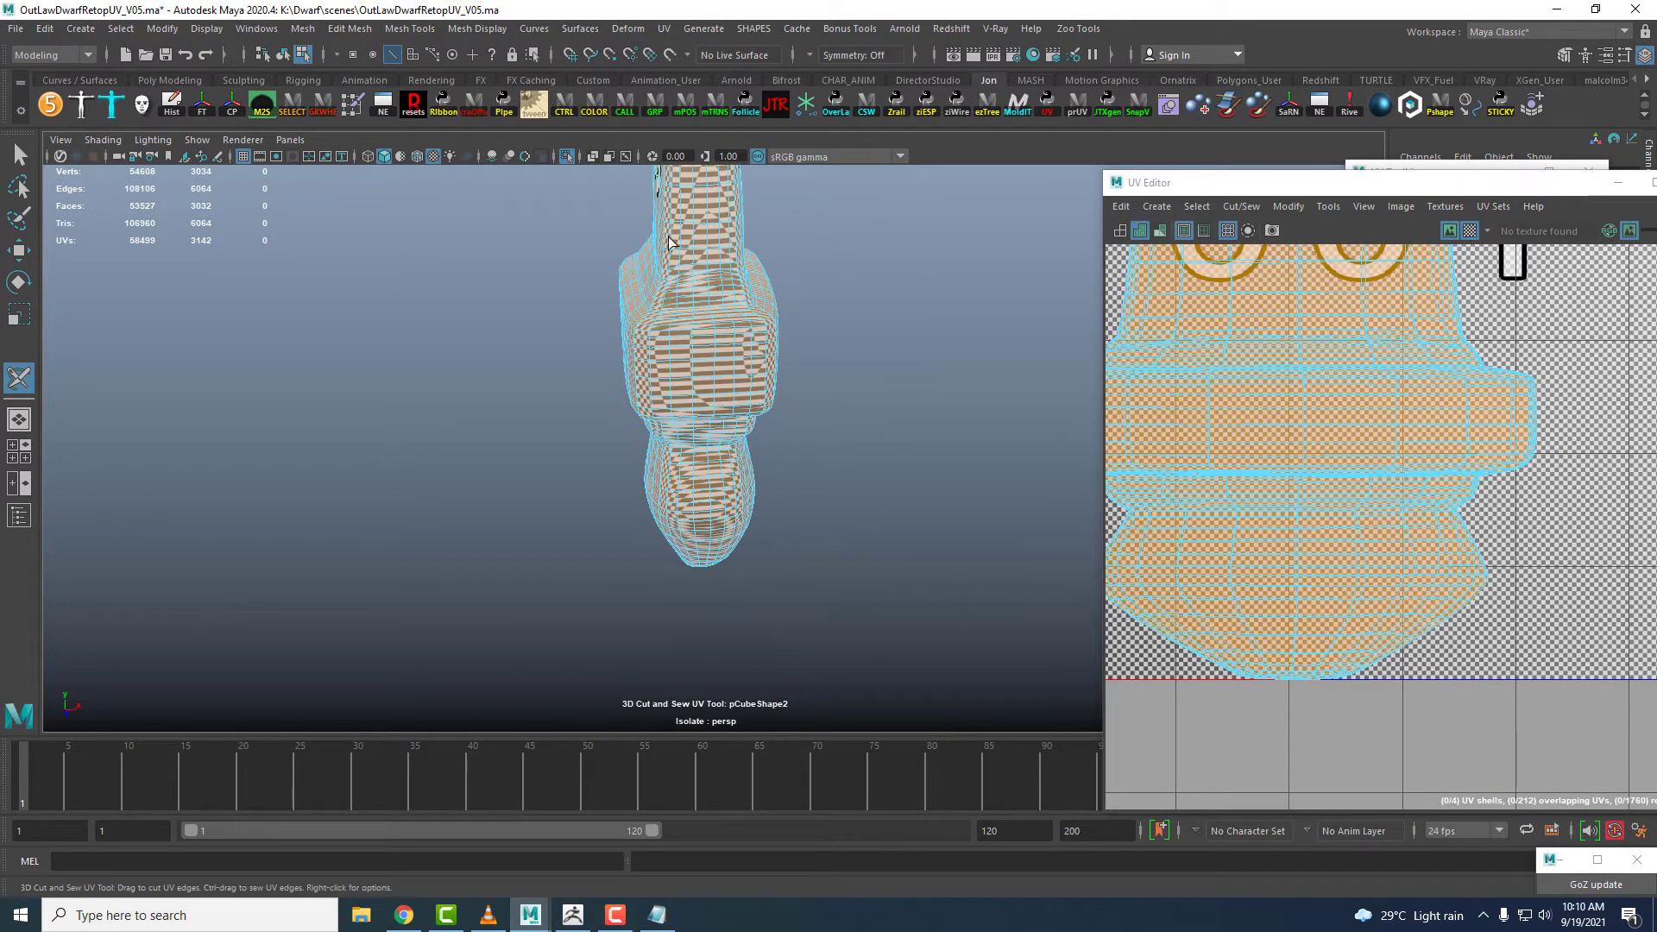
# - Cut a UV seam loop around the lower end of the handle, just above the pommel block
pyautogui.scroll(3, 642, 215)
pyautogui.doubleClick(622, 171)
pyautogui.scroll(-8, 622, 181)
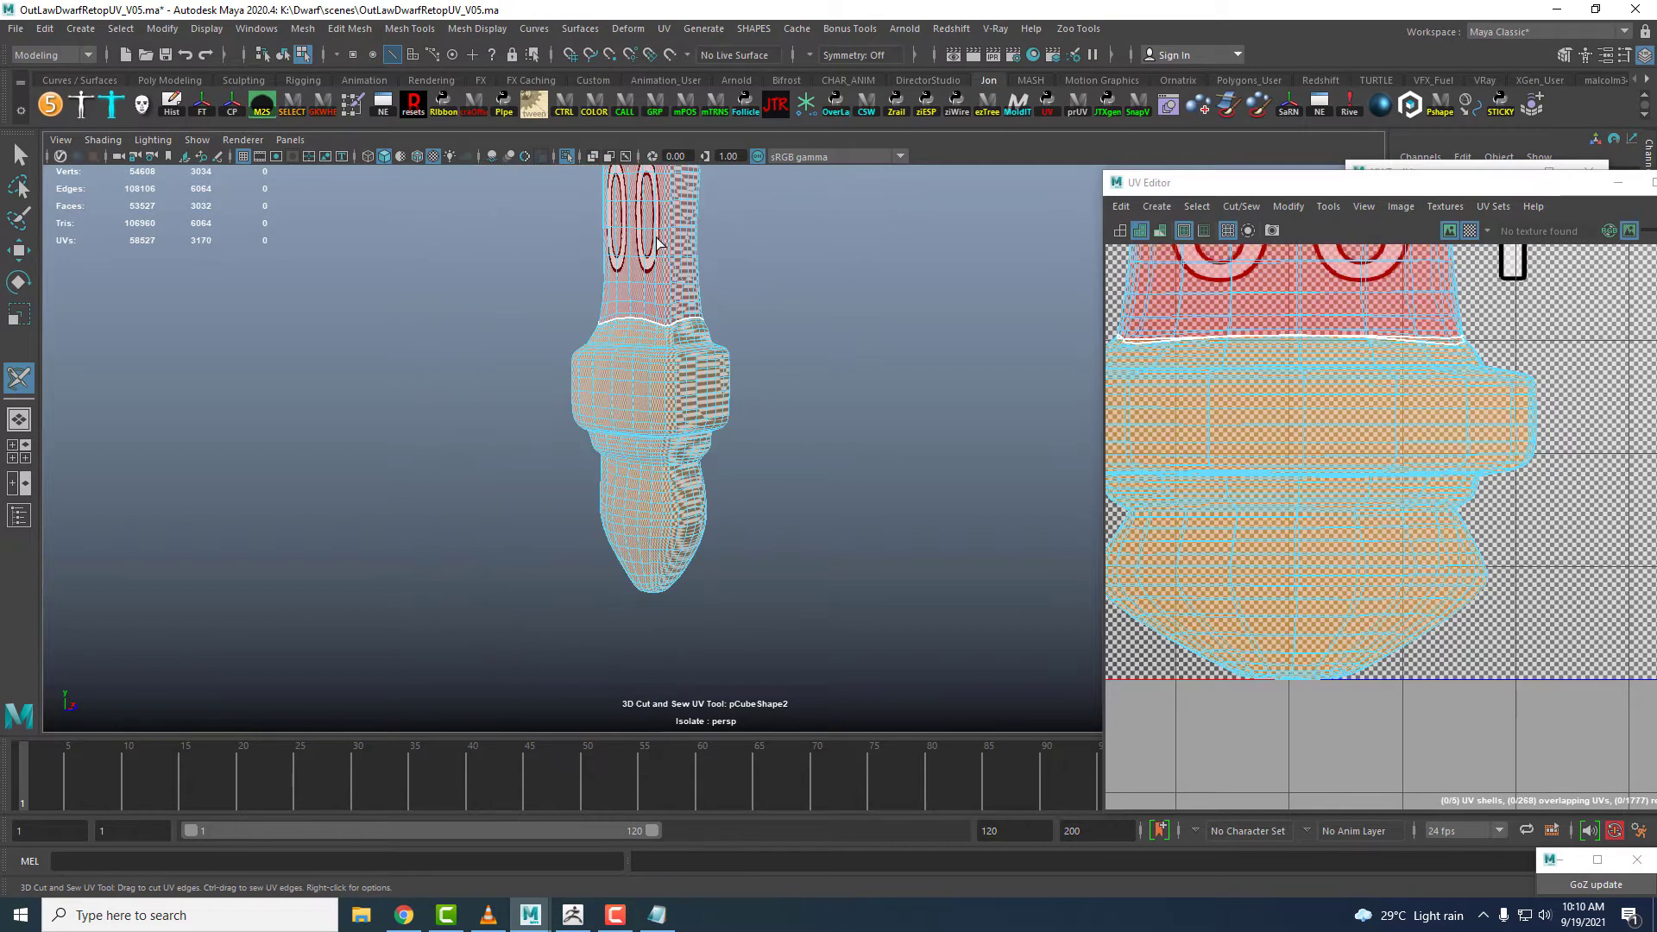
# - Cut a lengthwise UV seam down the handle's narrow side, from the head seam to the pommel seam
pyautogui.keyDown('alt'); pyautogui.moveTo(673, 345); pyautogui.dragTo(629, 370); pyautogui.keyUp('alt')
pyautogui.keyDown('alt'); pyautogui.moveTo(743, 310); pyautogui.dragTo(728, 470, button='middle'); pyautogui.keyUp('alt')
pyautogui.keyDown('alt'); pyautogui.moveTo(728, 470); pyautogui.dragTo(644, 424); pyautogui.keyUp('alt')
pyautogui.scroll(3, 777, 302)
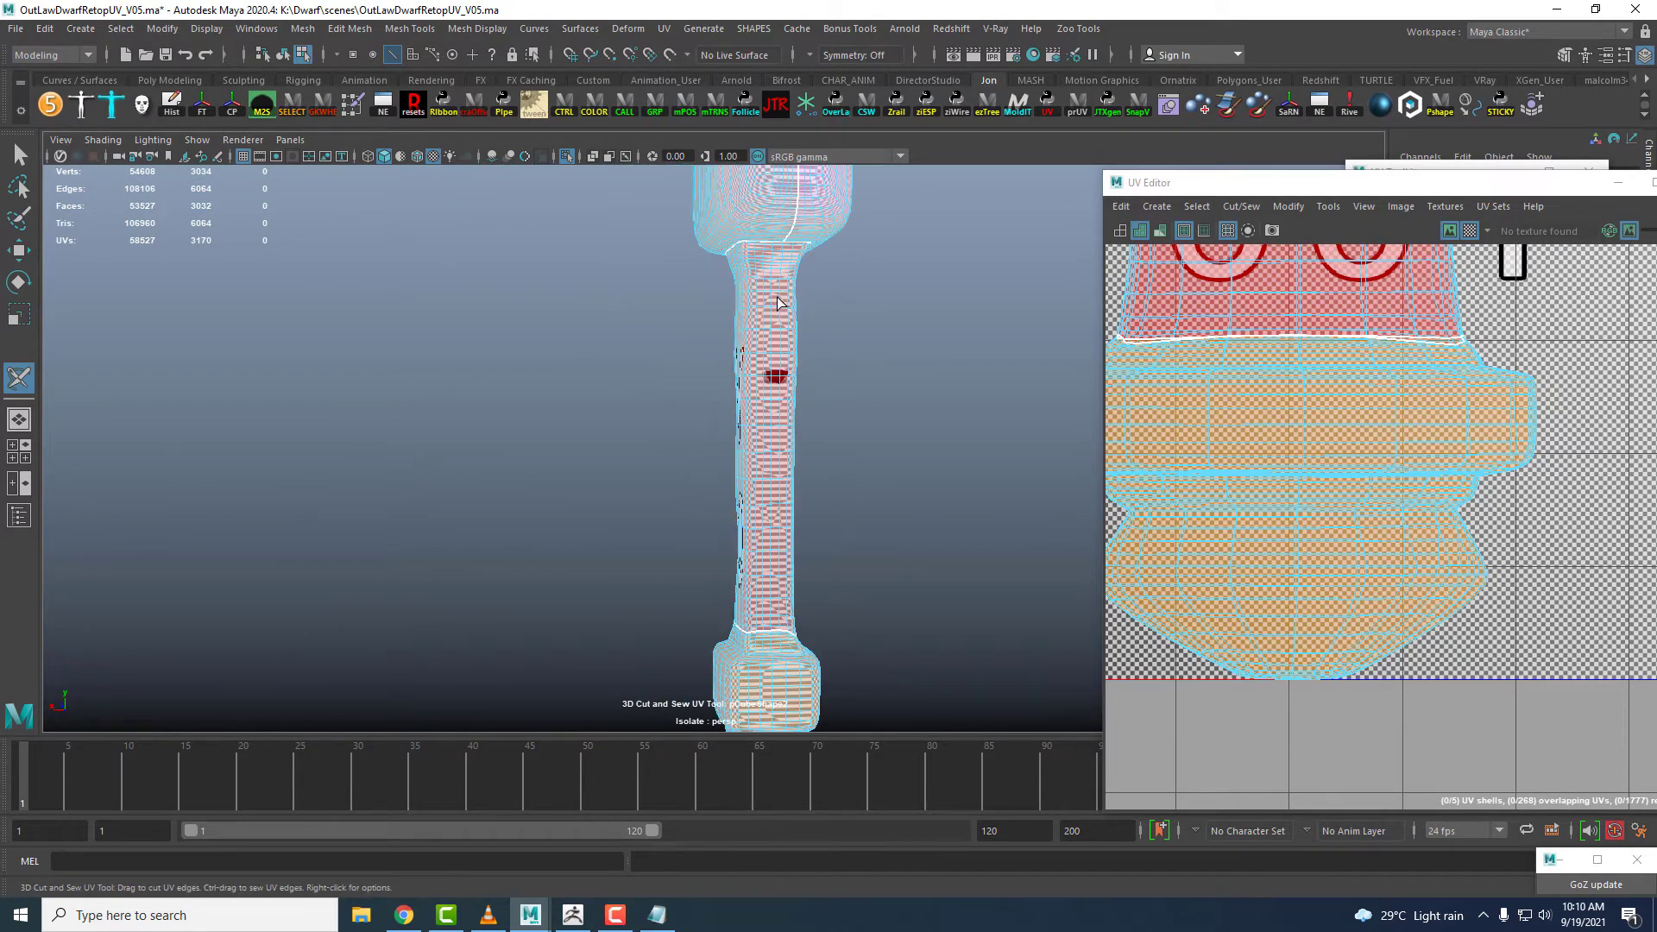
pyautogui.moveTo(774, 305); pyautogui.dragTo(772, 631)
pyautogui.scroll(-5, 769, 569)
pyautogui.scroll(3, 744, 437)
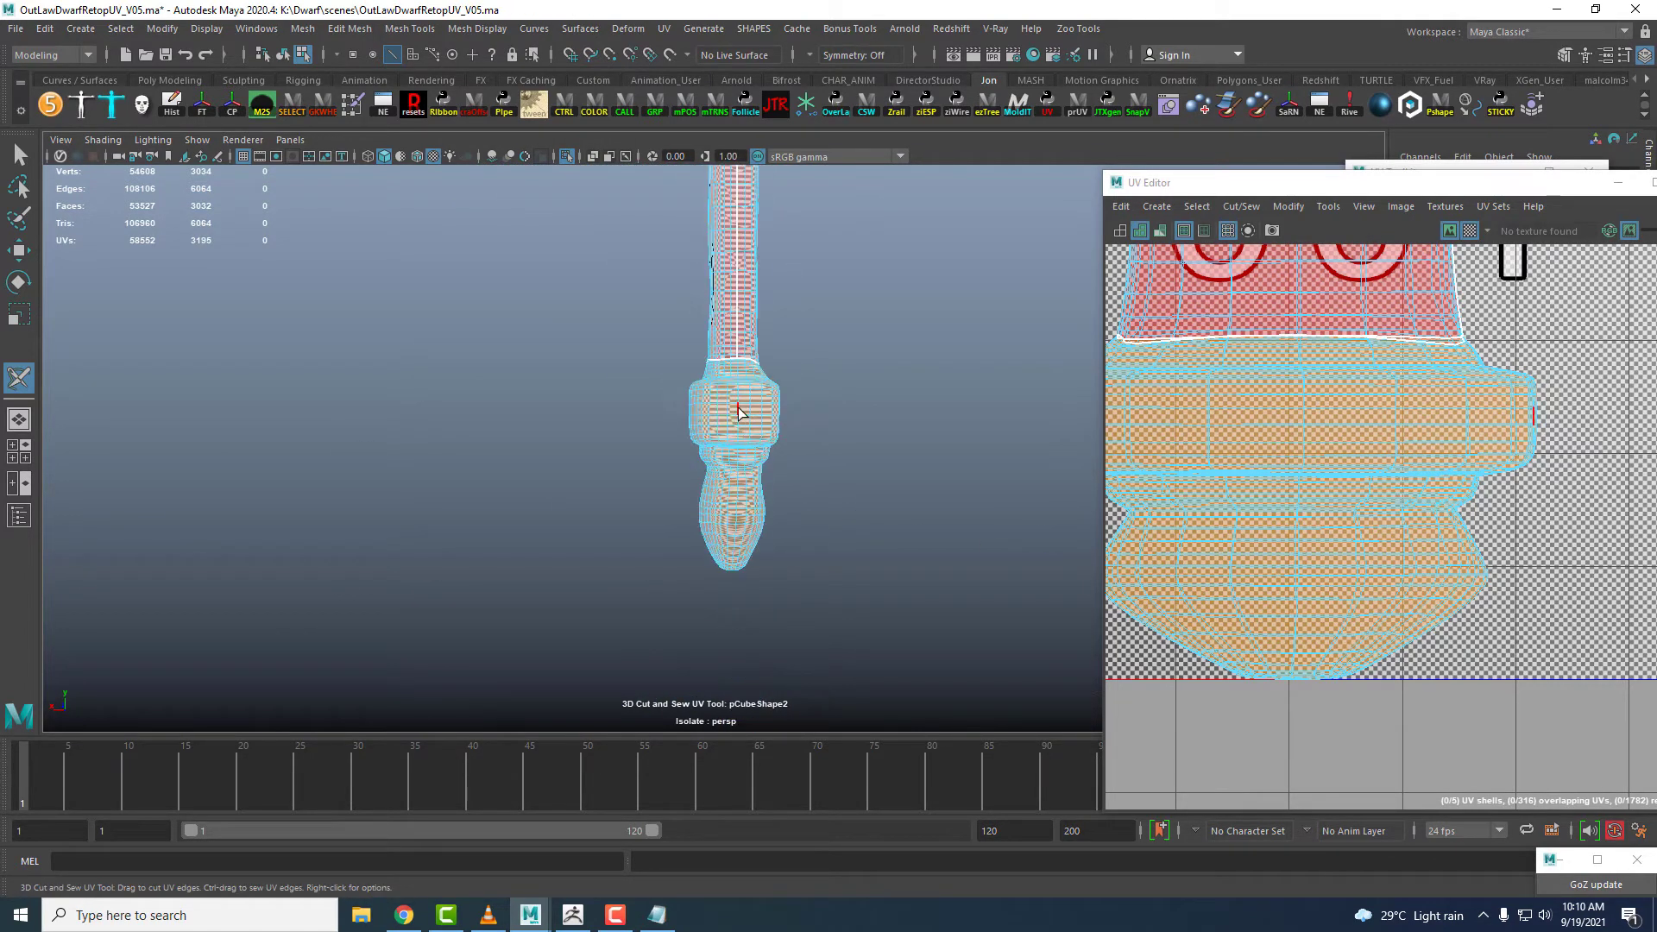
# - Split the pommel lengthwise with a UV seam along its narrow sides
pyautogui.scroll(-5, 740, 413)
pyautogui.keyDown('alt'); pyautogui.moveTo(1049, 410); pyautogui.dragTo(834, 358); pyautogui.keyUp('alt')
pyautogui.keyDown('alt'); pyautogui.moveTo(834, 358); pyautogui.dragTo(802, 509, button='middle'); pyautogui.keyUp('alt')
pyautogui.scroll(-3, 799, 500)
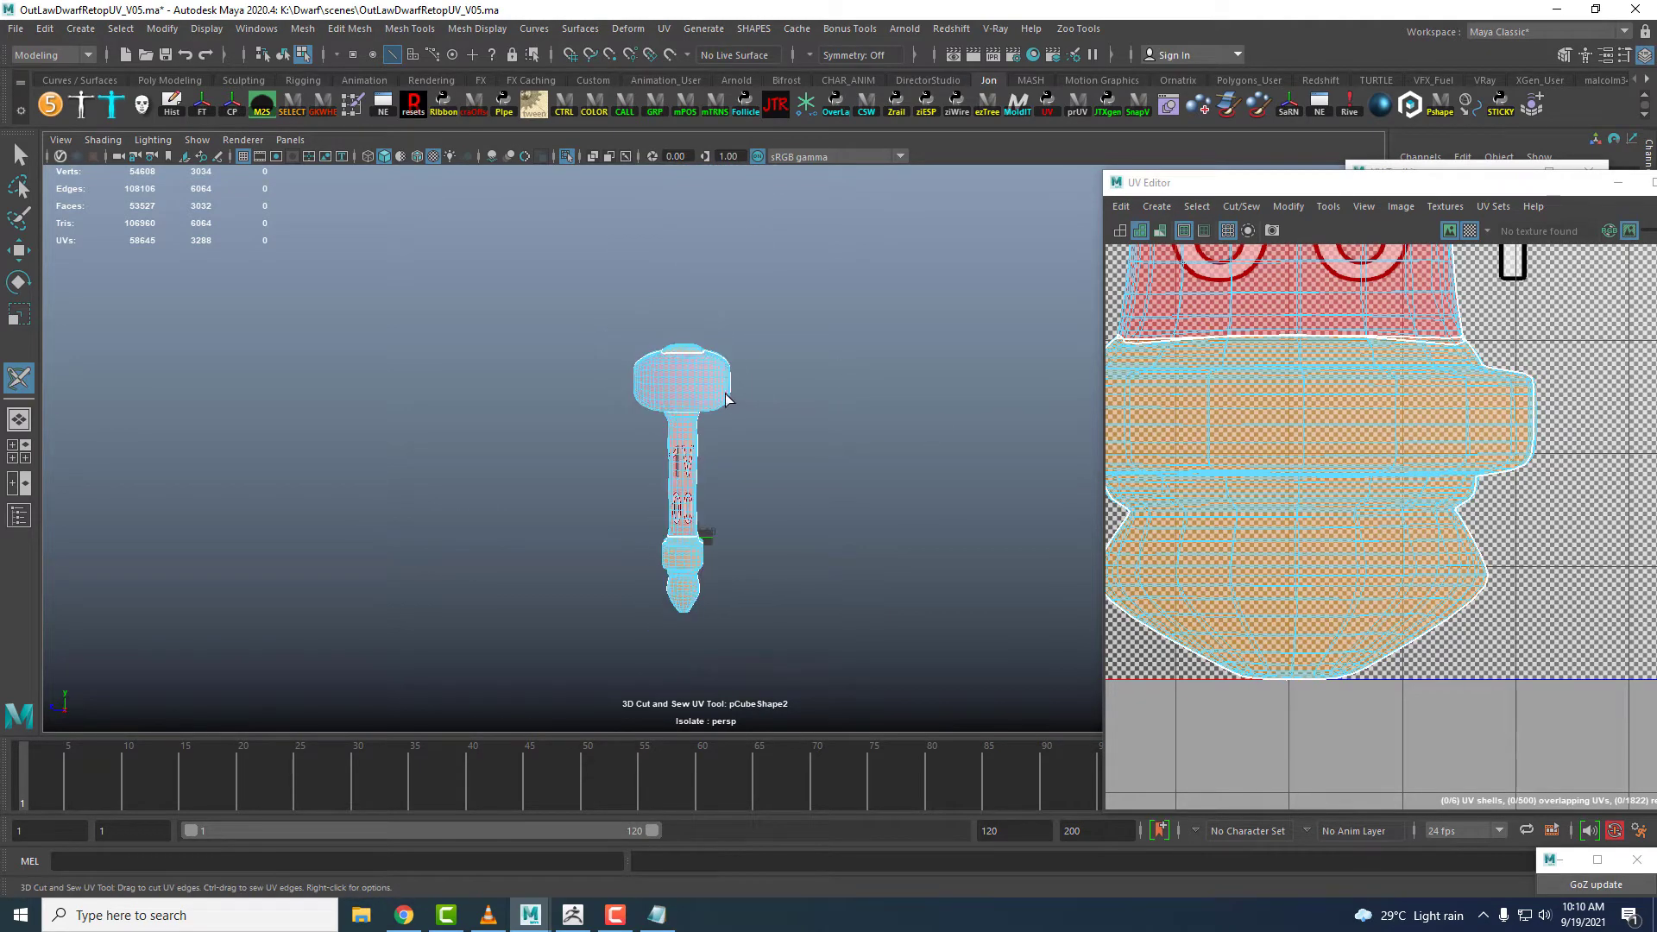
# - Select the hammer as a whole object and dock the UV Toolkit beside the UV Editor
pyautogui.press('w')
pyautogui.moveTo(695, 384); pyautogui.dragTo(766, 364, button='right')
pyautogui.click(775, 373)
pyautogui.click(682, 406)
pyautogui.moveTo(1336, 187); pyautogui.dragTo(646, 141)
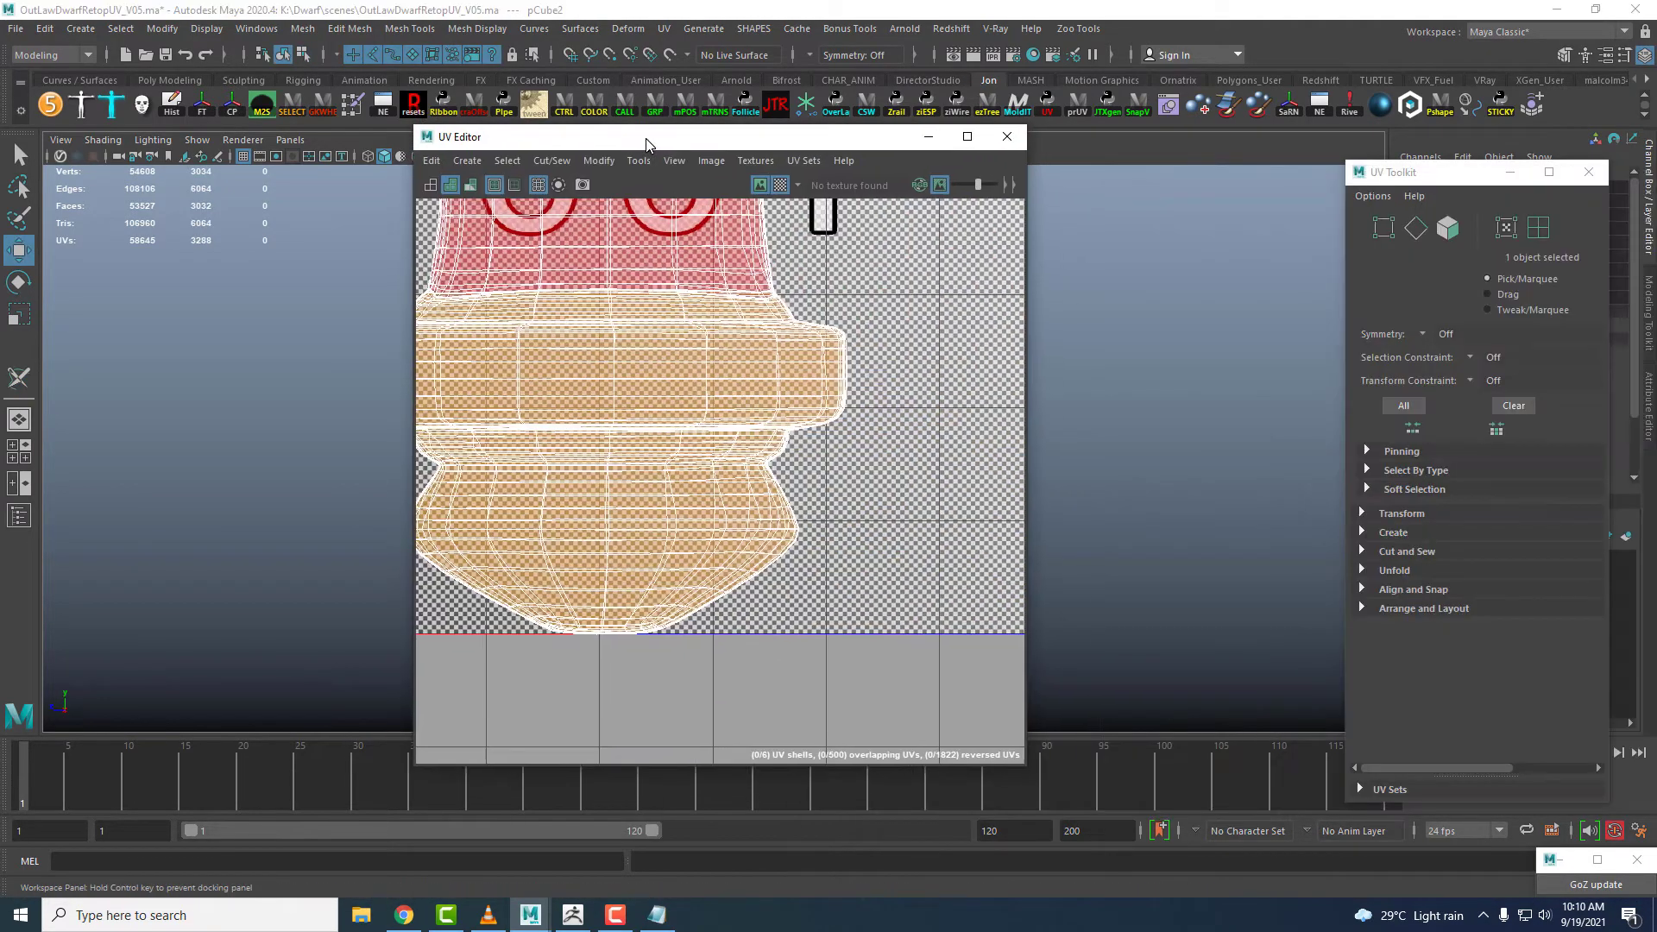
pyautogui.scroll(-4, 816, 441)
pyautogui.moveTo(1416, 175); pyautogui.dragTo(1021, 453)
# - Unfold all of the hammer's UV shells and pack them with Layout
pyautogui.click(1079, 549)
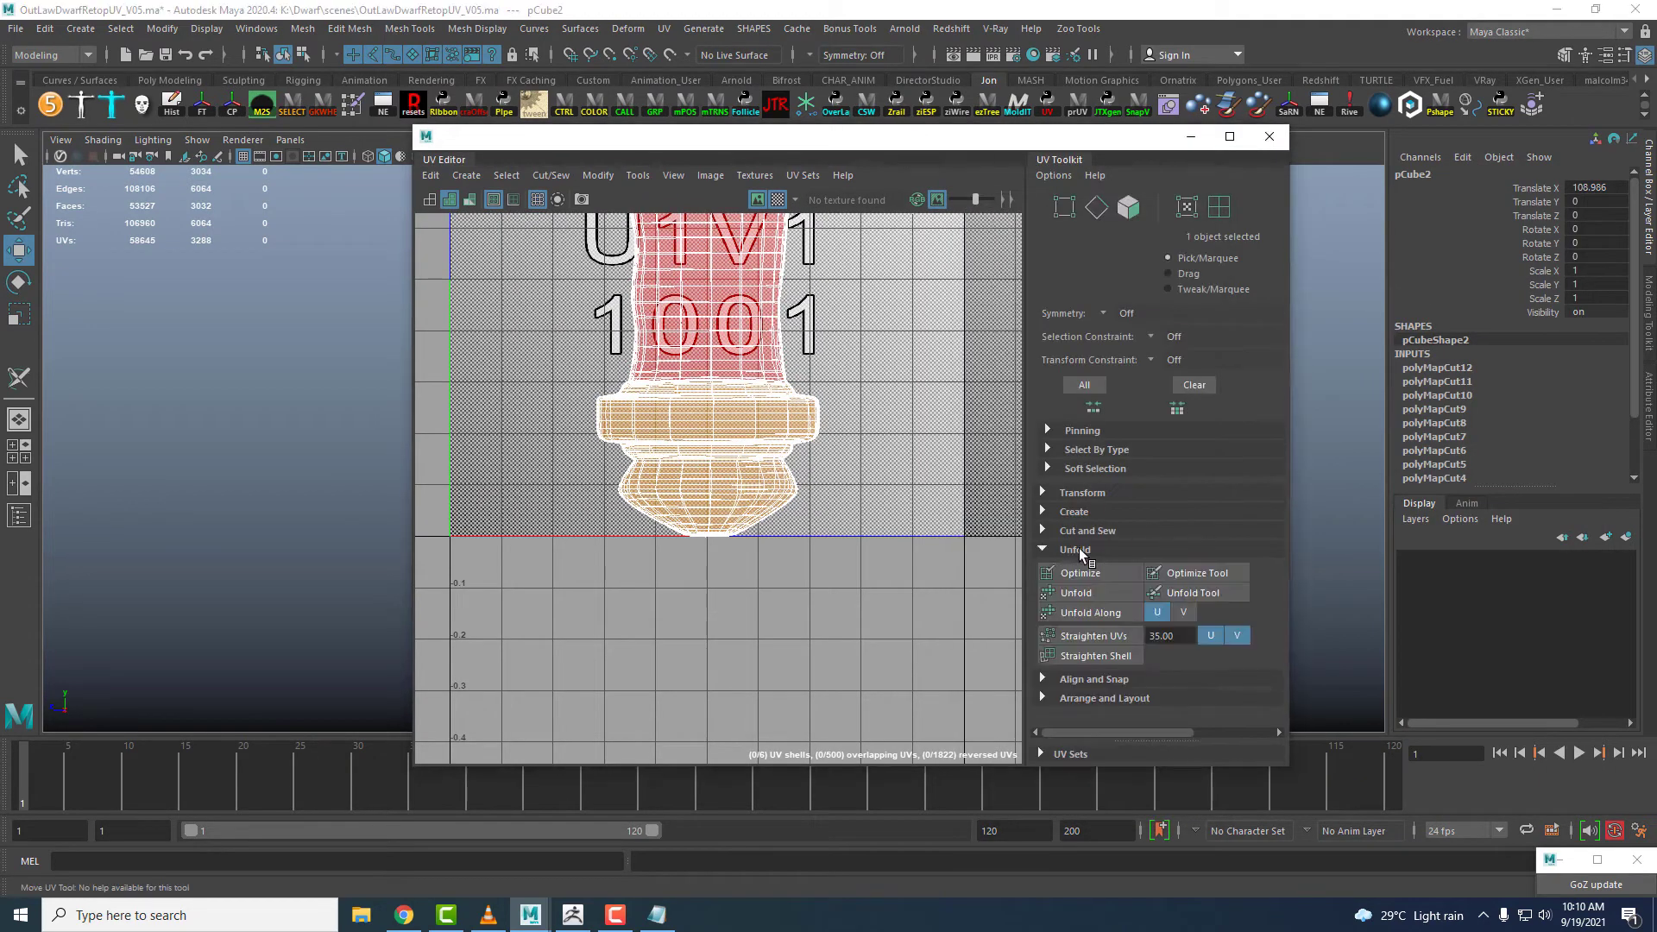
pyautogui.click(1101, 693)
pyautogui.scroll(-3, 1130, 630)
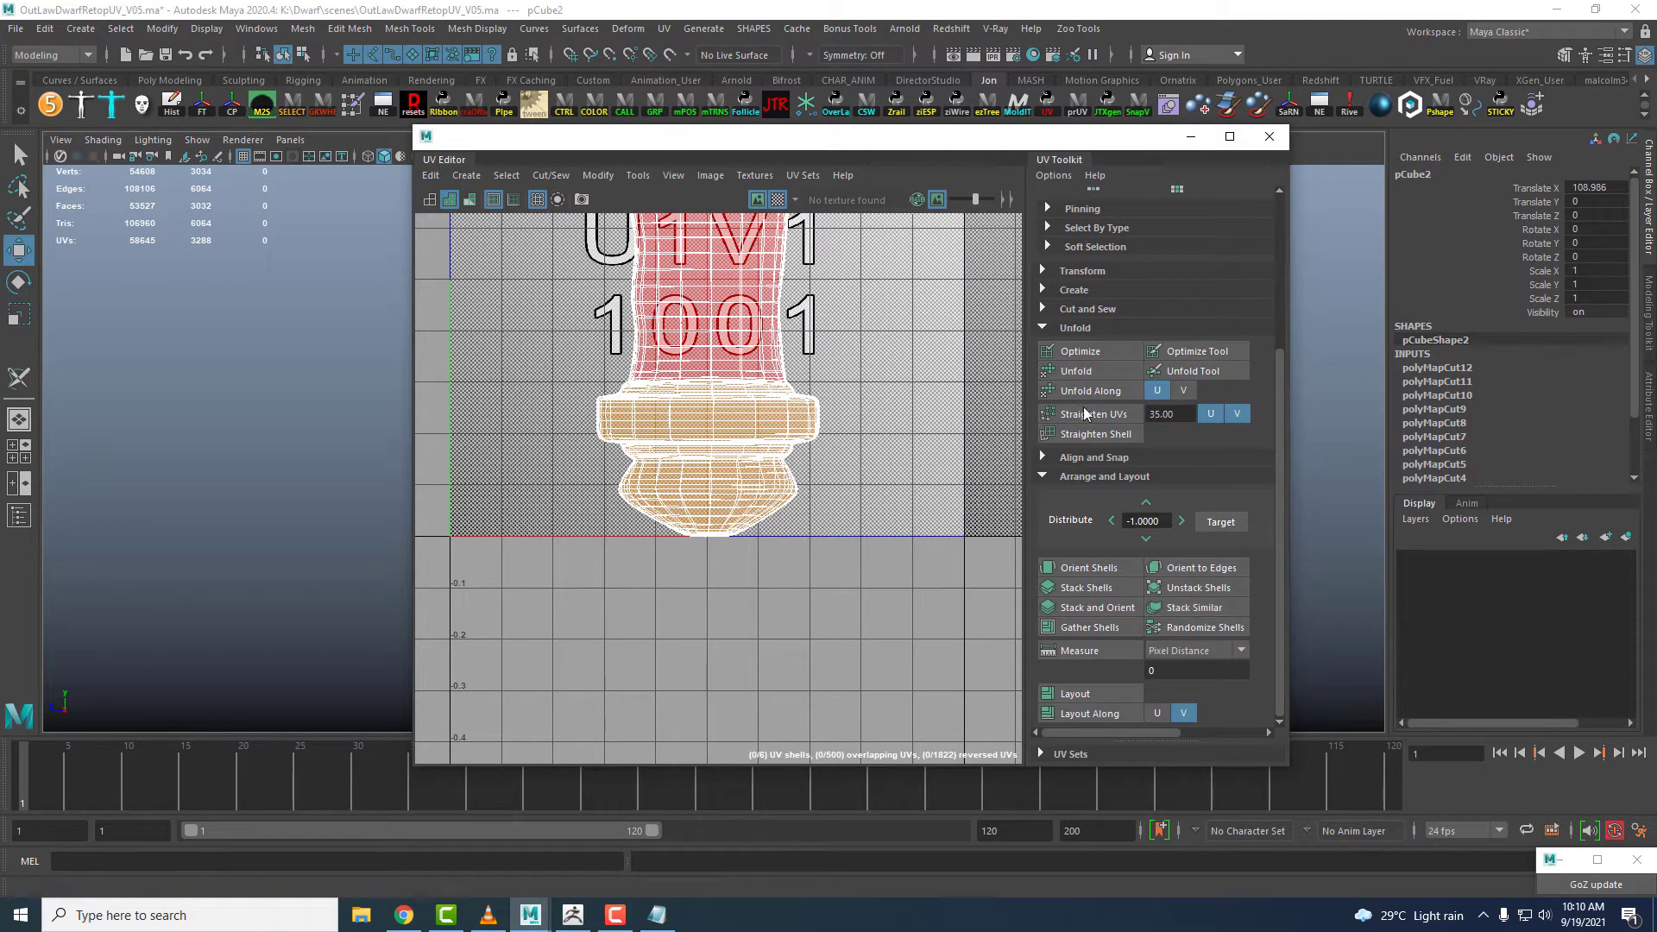
pyautogui.click(1083, 371)
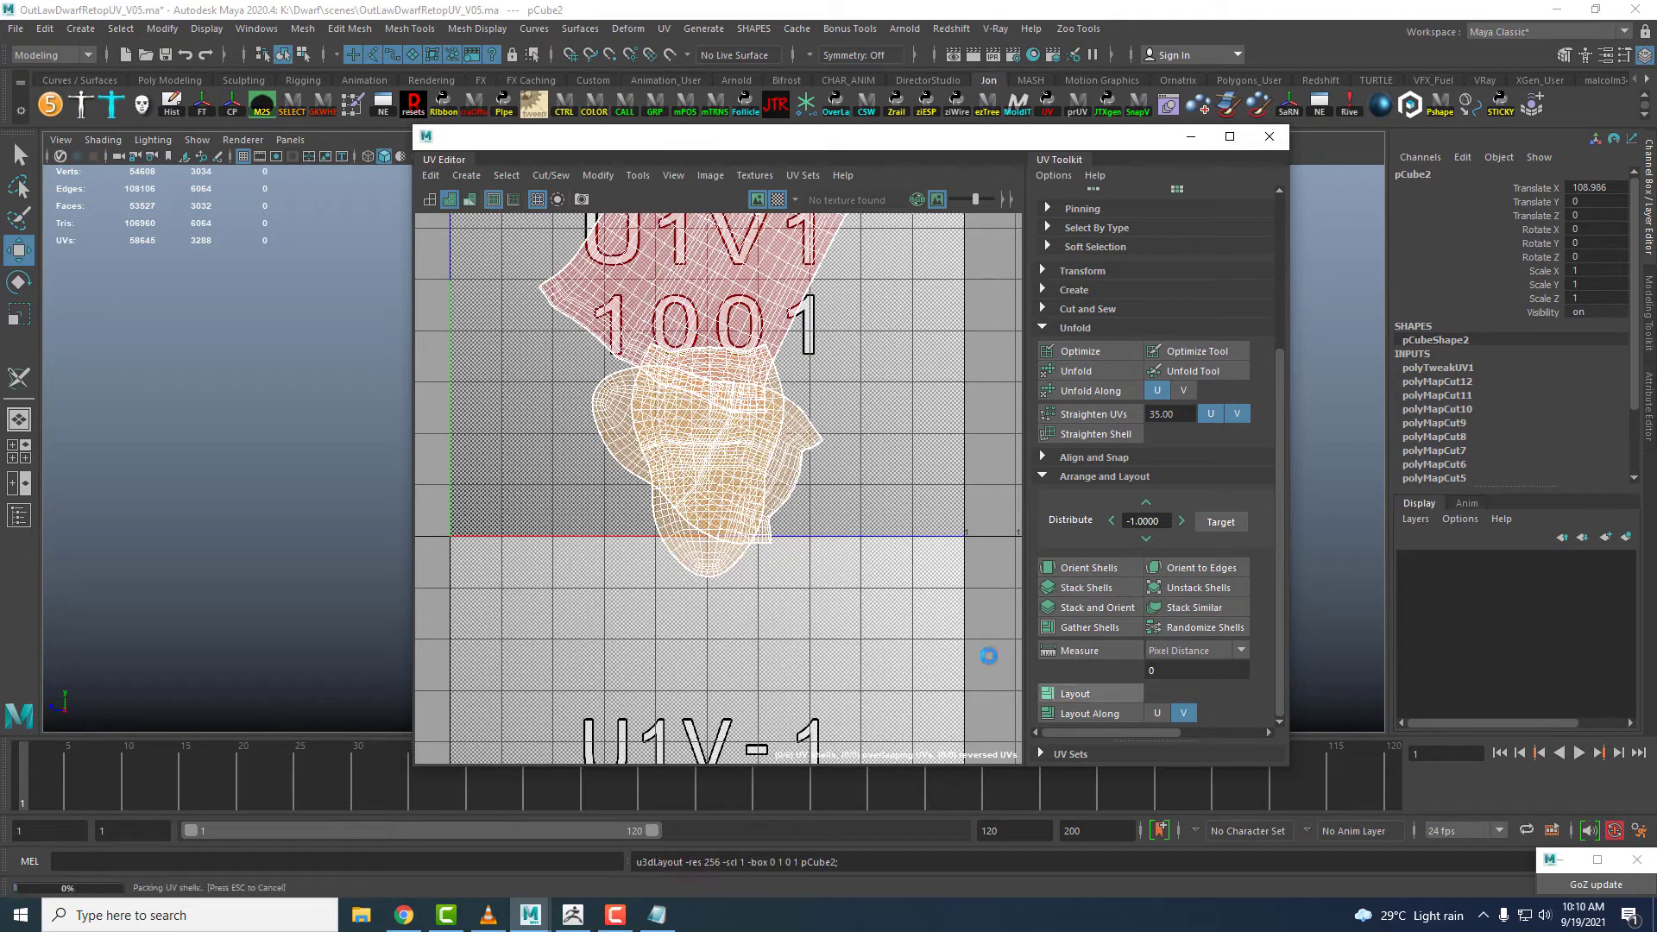
pyautogui.scroll(-6, 787, 395)
# - Orient the large rectangular handle shell upright in the lower part of the UV tile
pyautogui.moveTo(755, 343); pyautogui.dragTo(830, 342, button='right')
pyautogui.moveTo(610, 270); pyautogui.dragTo(988, 535)
pyautogui.moveTo(761, 374); pyautogui.dragTo(709, 379)
pyautogui.scroll(5, 713, 385)
pyautogui.click(712, 514)
pyautogui.click(704, 399)
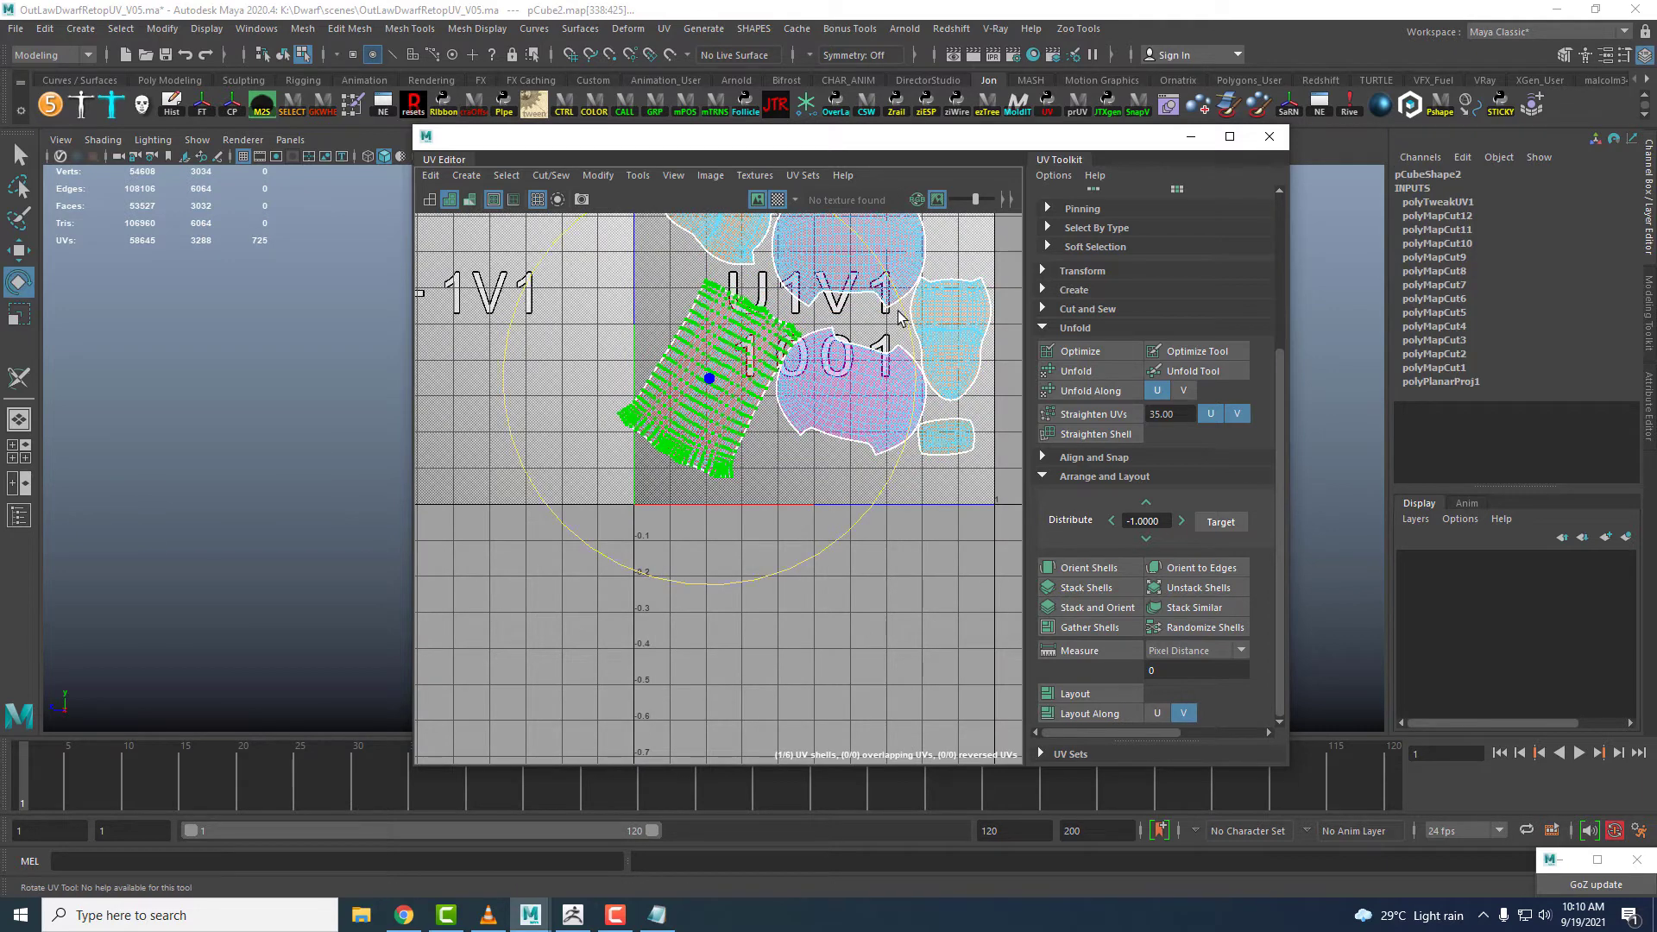
pyautogui.hotkey('ctrl', 'z')
pyautogui.press('w')
# - Rotate the rounded shell beside the rectangular one until it is level and nudge it slightly sideways
pyautogui.click(854, 377)
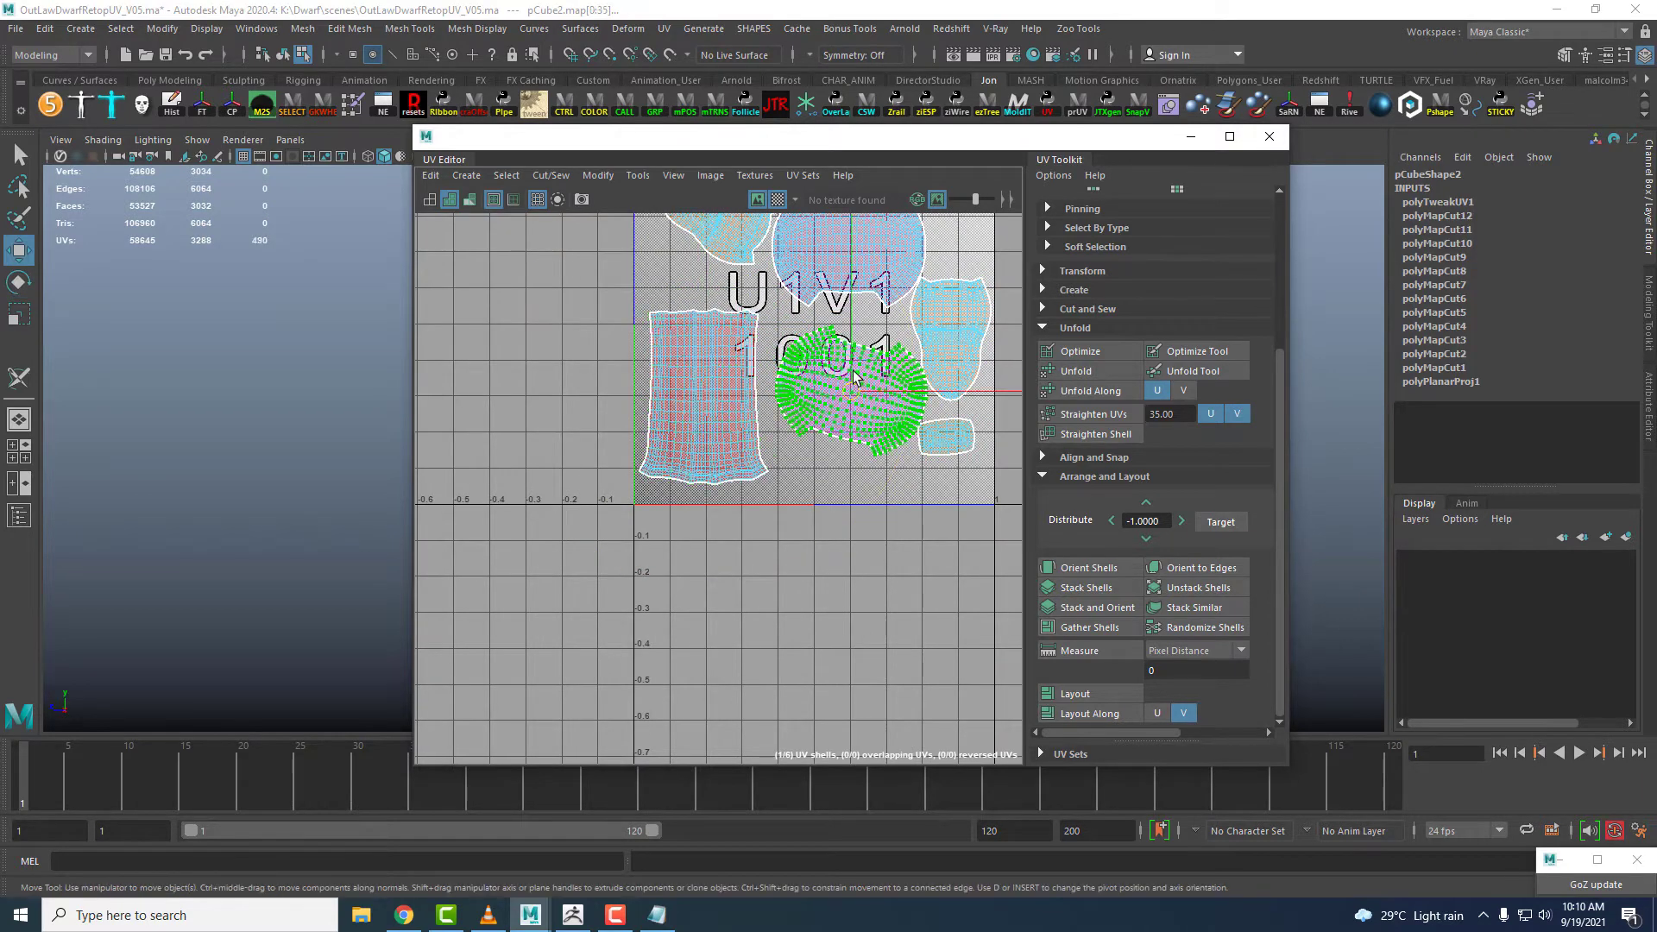
pyautogui.press('e')
pyautogui.moveTo(683, 276); pyautogui.dragTo(676, 333)
pyautogui.press('w')
pyautogui.moveTo(840, 393); pyautogui.dragTo(834, 395)
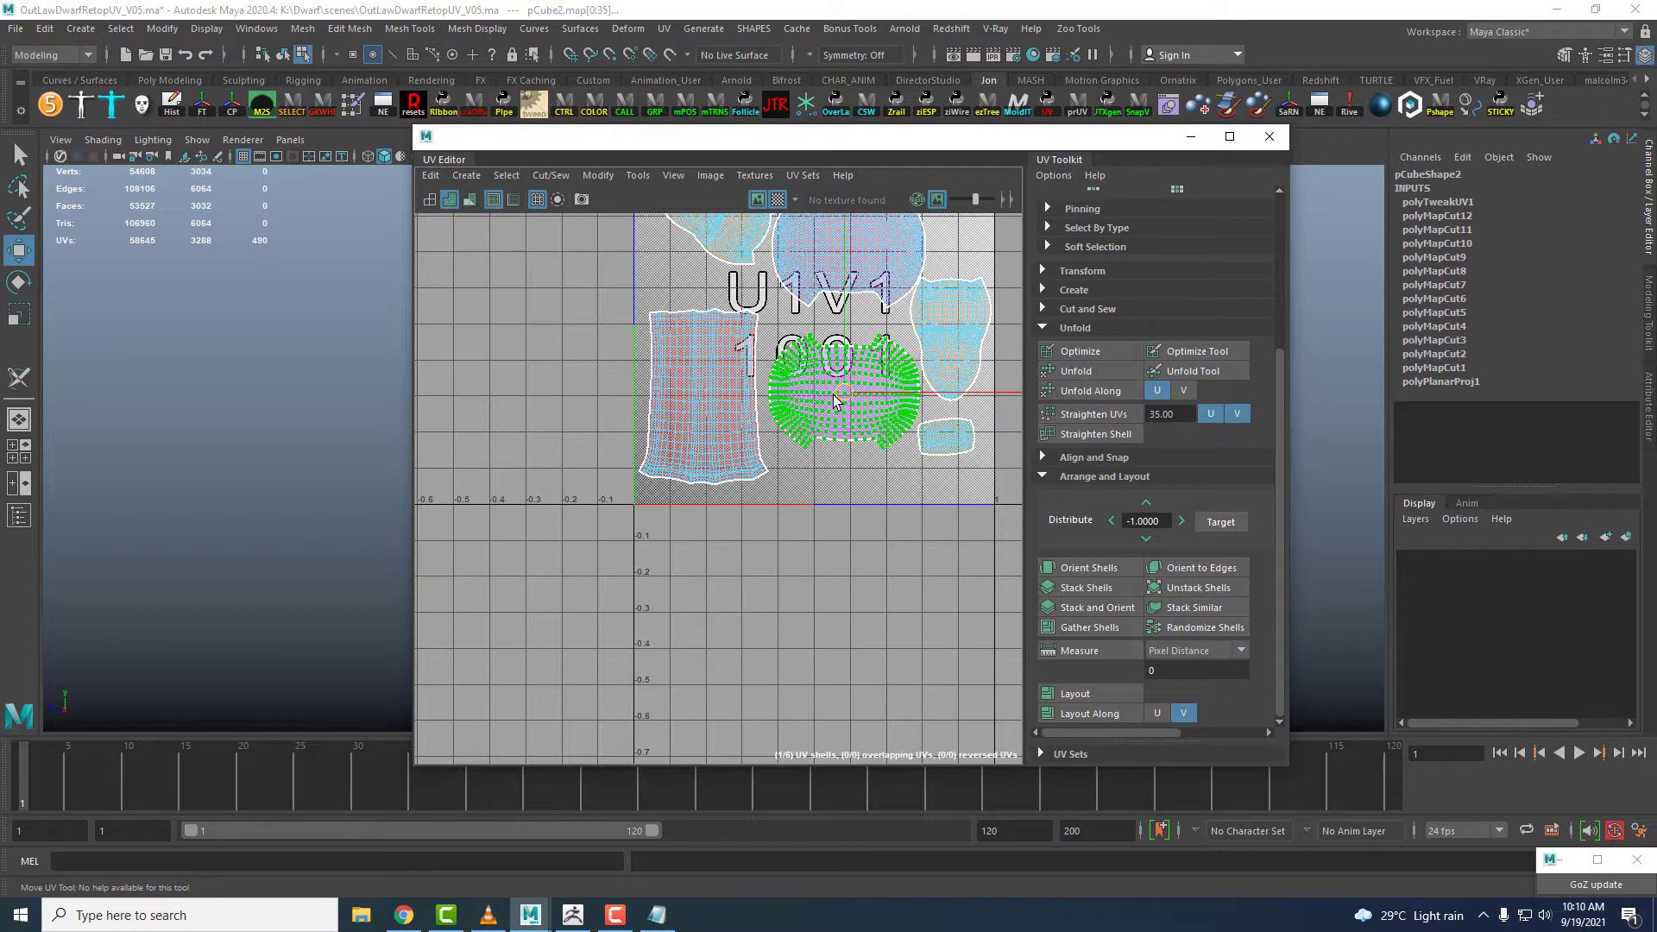
# - Rotate the tilted shell above the rectangular one upright, close the UV Editor and return to object selection
pyautogui.keyDown('alt'); pyautogui.moveTo(833, 399); pyautogui.dragTo(789, 570, button='middle'); pyautogui.keyUp('alt')
pyautogui.click(669, 392)
pyautogui.press('e')
pyautogui.moveTo(495, 293); pyautogui.dragTo(489, 365)
pyautogui.click(1272, 147)
pyautogui.moveTo(710, 362); pyautogui.dragTo(830, 302, button='right')
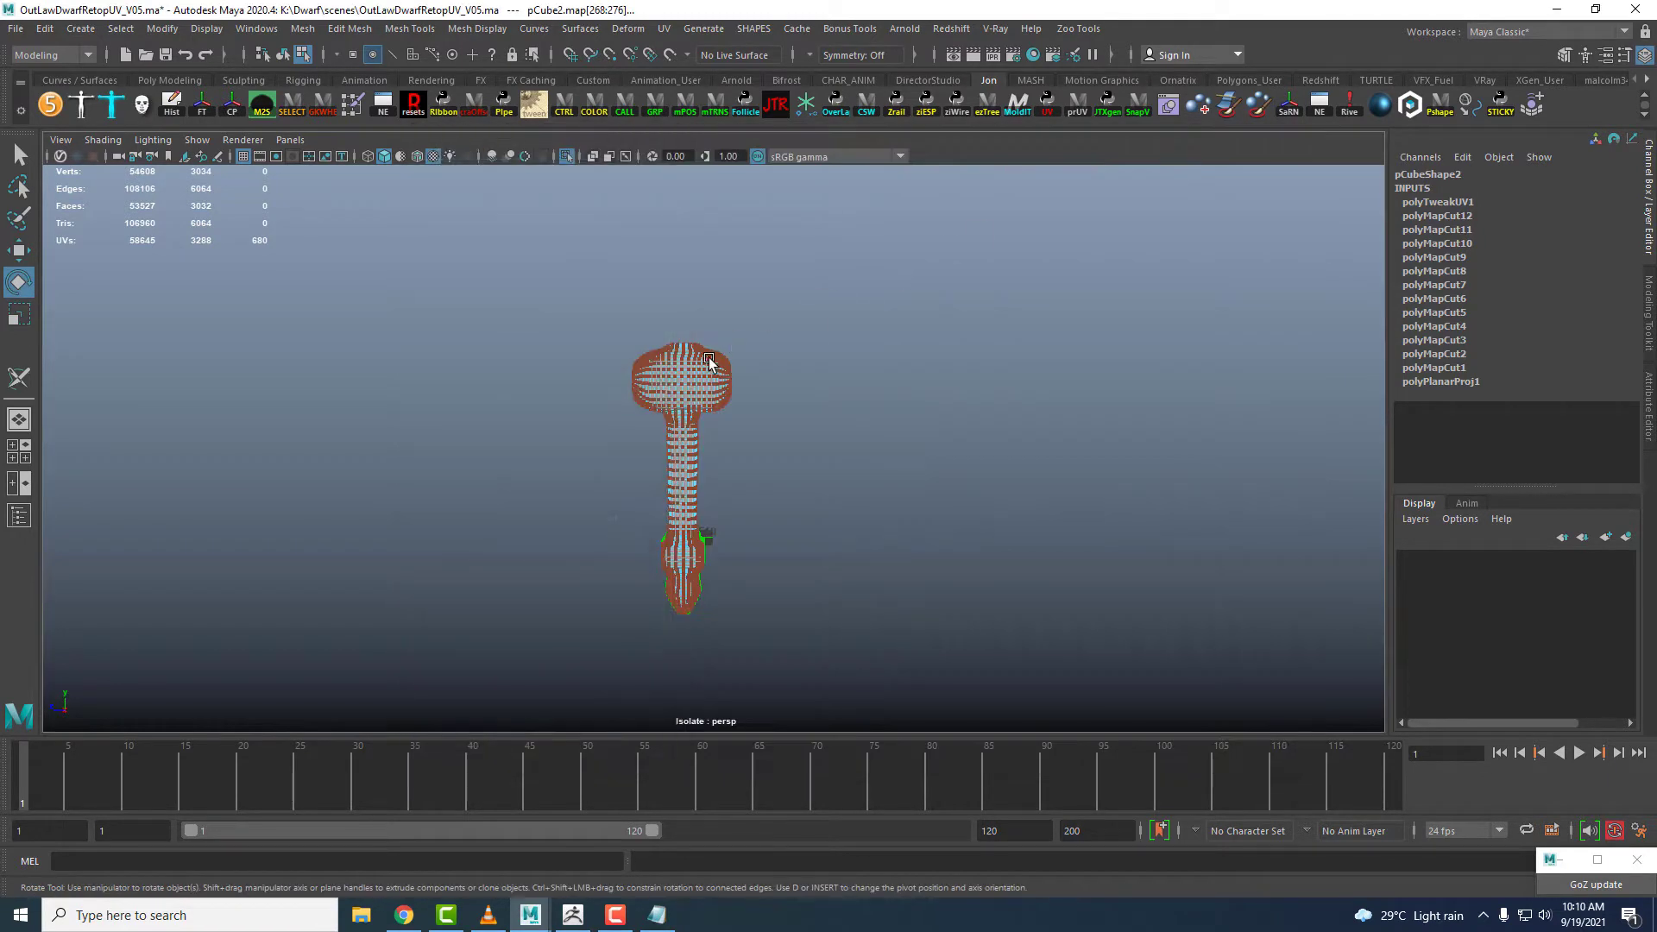
# - Delete the hammer's construction history and turn off isolation to bring back the dwarf
pyautogui.click(171, 107)
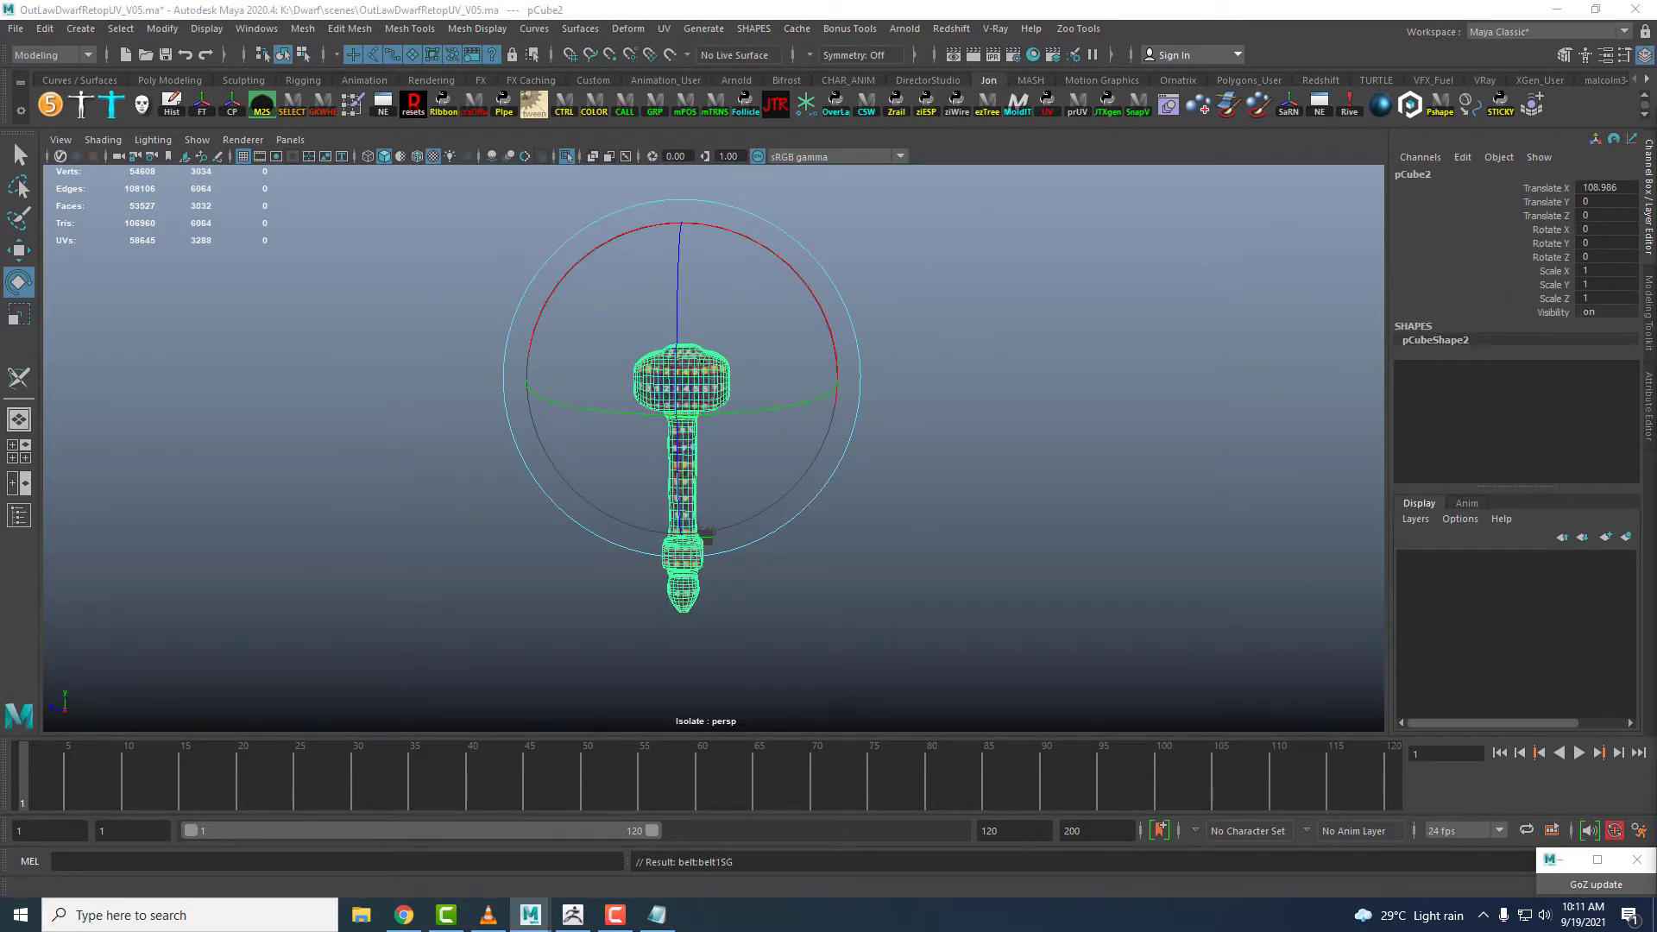
pyautogui.click(451, 231)
pyautogui.click(567, 156)
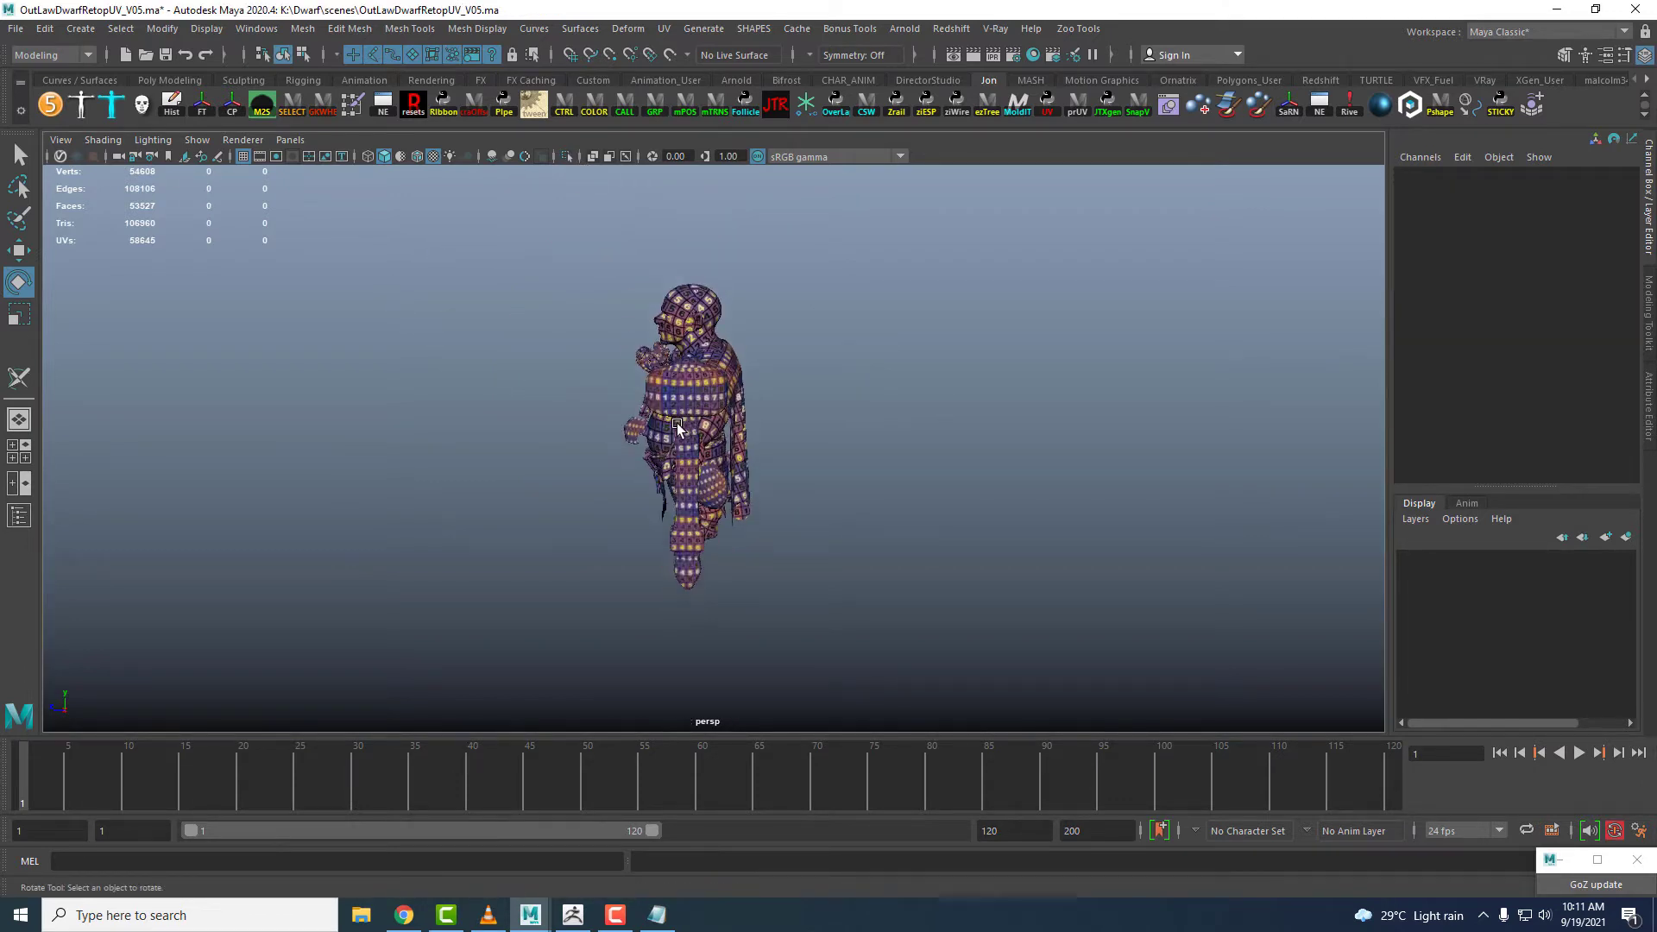
# - Examine the checker pattern on the hammer beside the dwarf from the front and at an angle
pyautogui.keyDown('alt'); pyautogui.moveTo(676, 429); pyautogui.dragTo(892, 436); pyautogui.keyUp('alt')
pyautogui.click(747, 511)
pyautogui.press('w')
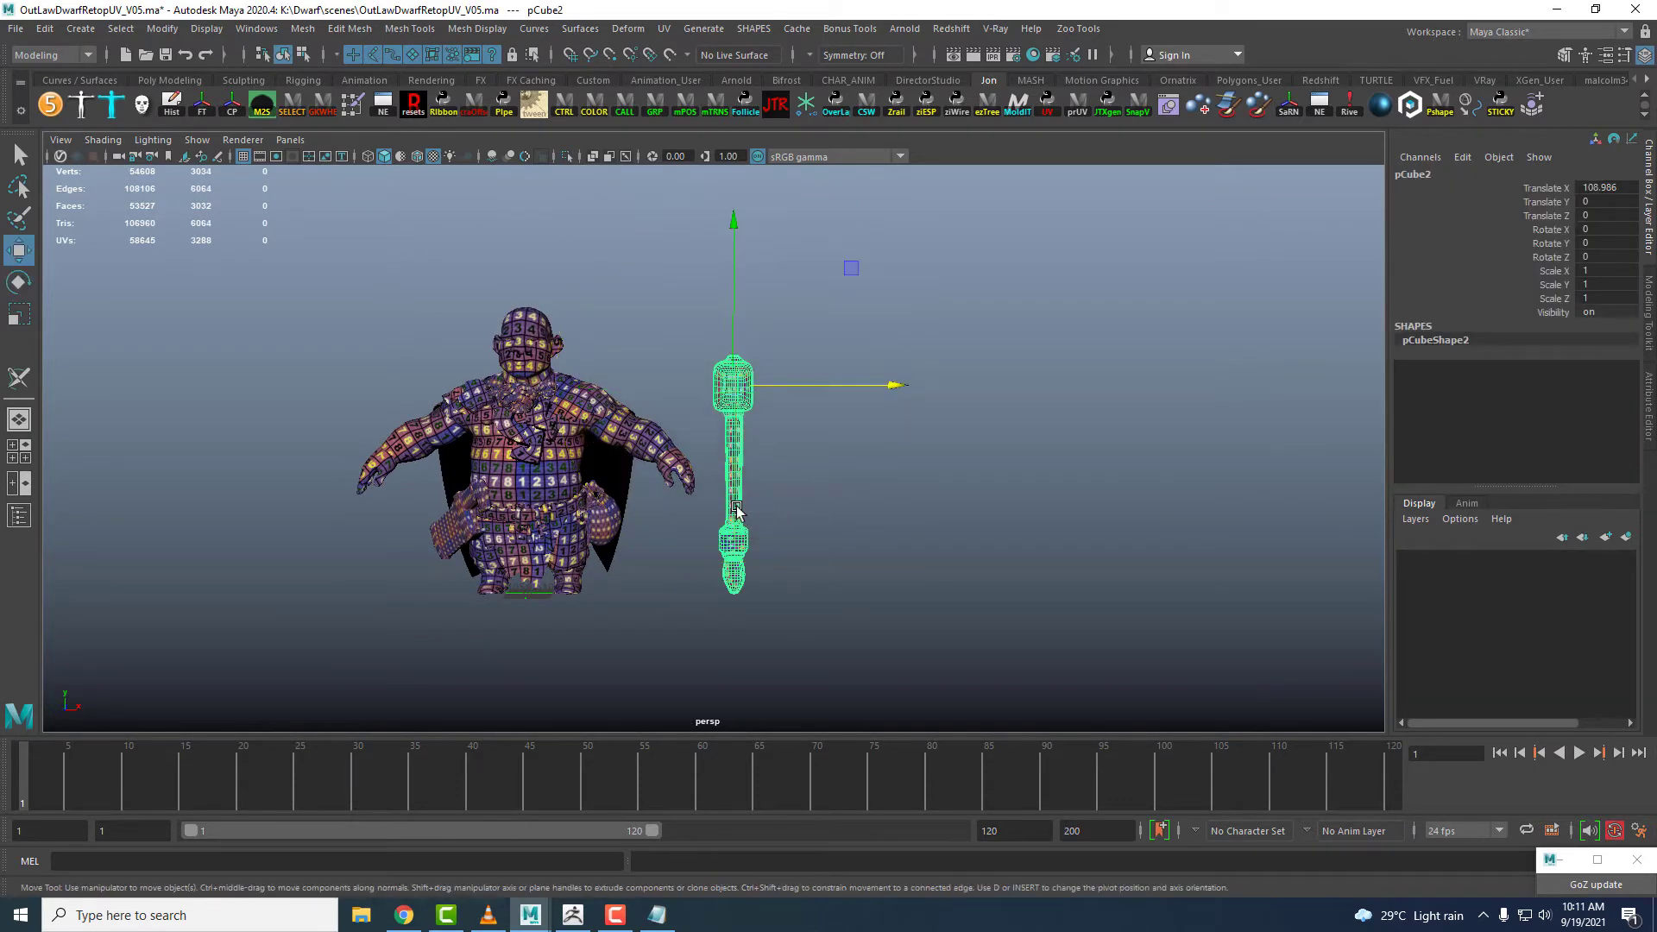
pyautogui.keyDown('alt'); pyautogui.moveTo(780, 488); pyautogui.dragTo(836, 489); pyautogui.keyUp('alt')
pyautogui.keyDown('alt'); pyautogui.moveTo(836, 489); pyautogui.dragTo(867, 504, button='middle'); pyautogui.keyUp('alt')
pyautogui.scroll(2, 811, 461)
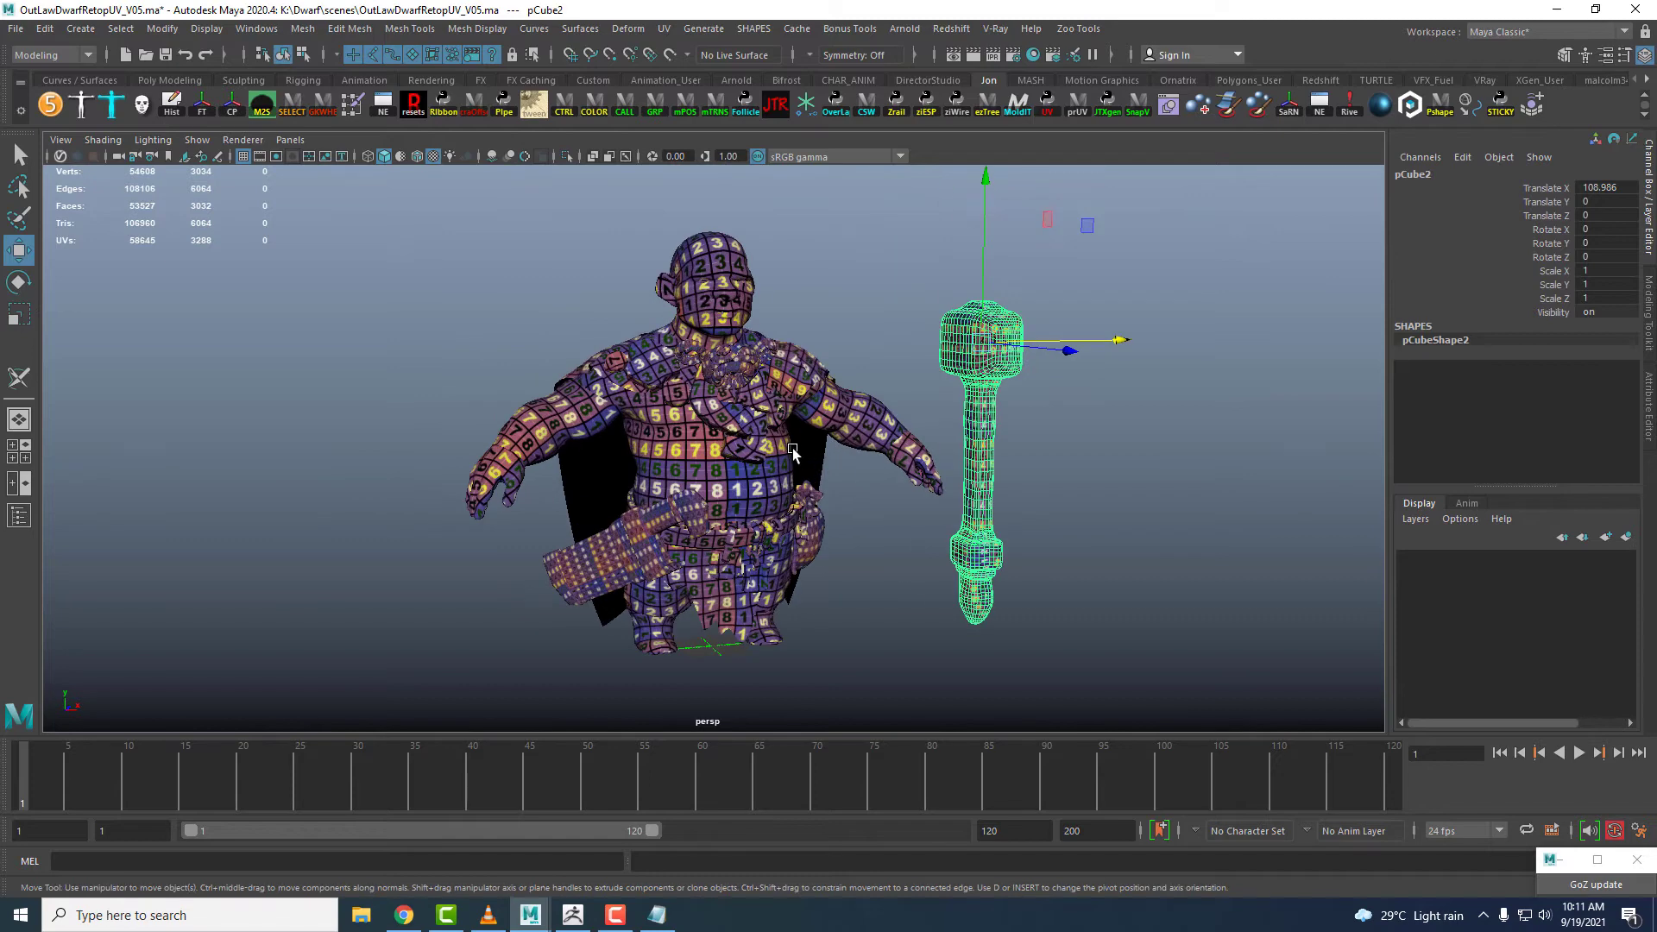
pyautogui.scroll(-2, 792, 453)
pyautogui.scroll(1, 792, 453)
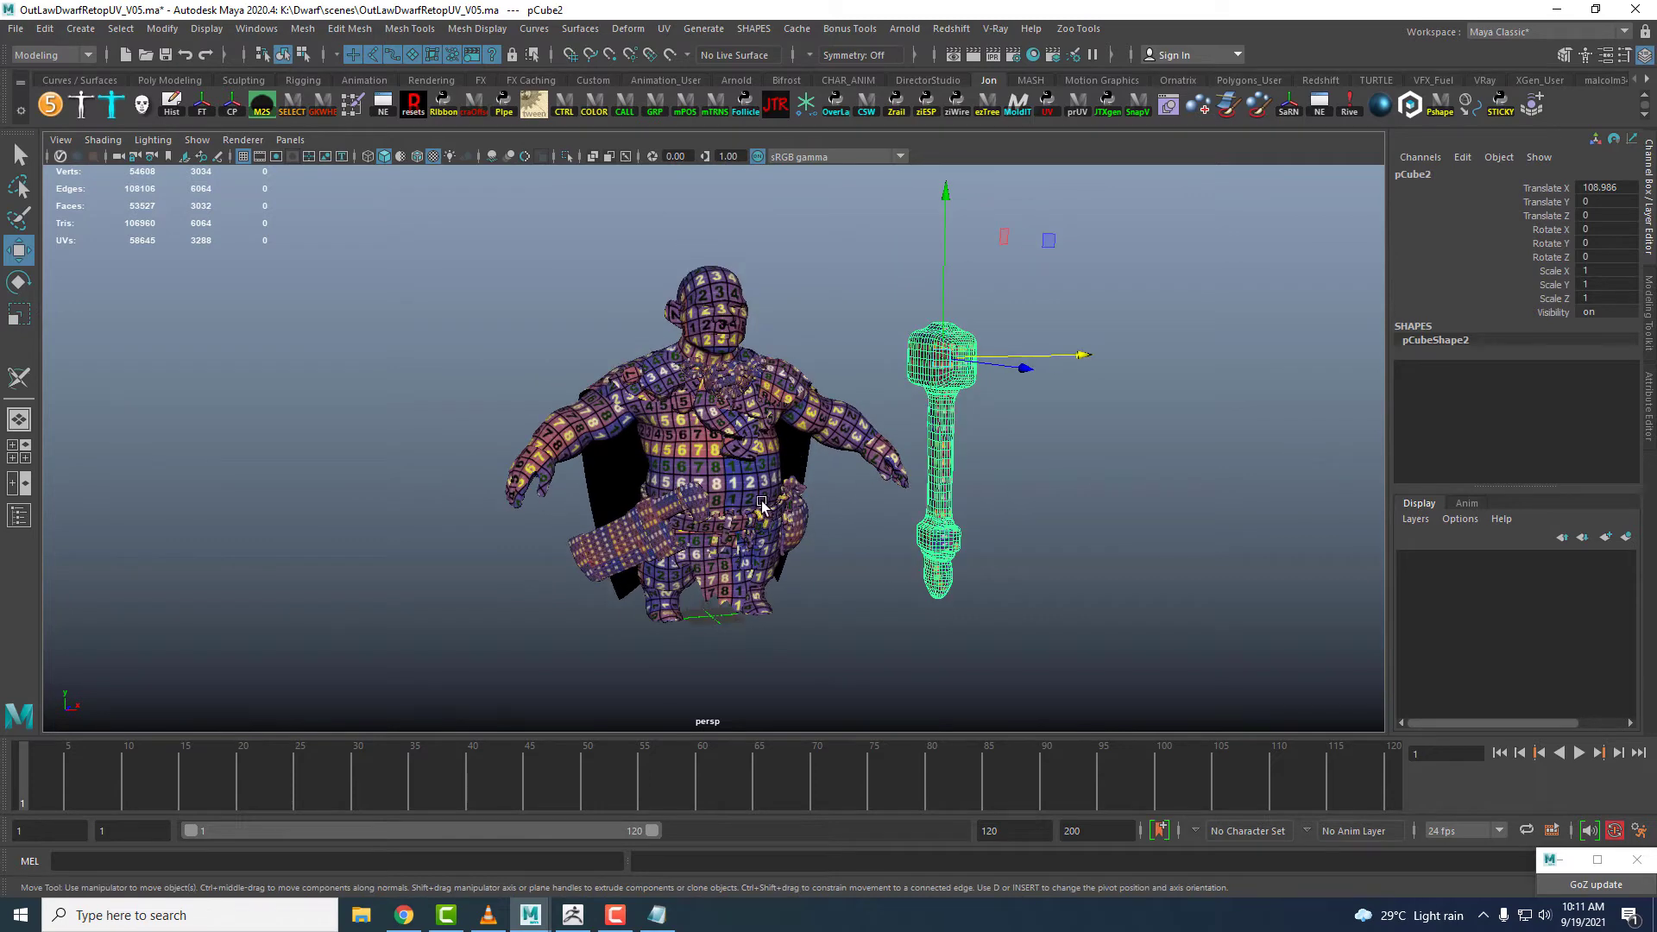
pyautogui.scroll(2, 759, 423)
pyautogui.scroll(-2, 760, 421)
# - Switch to ZBrush, turn off Solo, make the central beard piece (PM3D_Sphere3D1_1) the active subtool and hide the PolyFrame
pyautogui.click(572, 915)
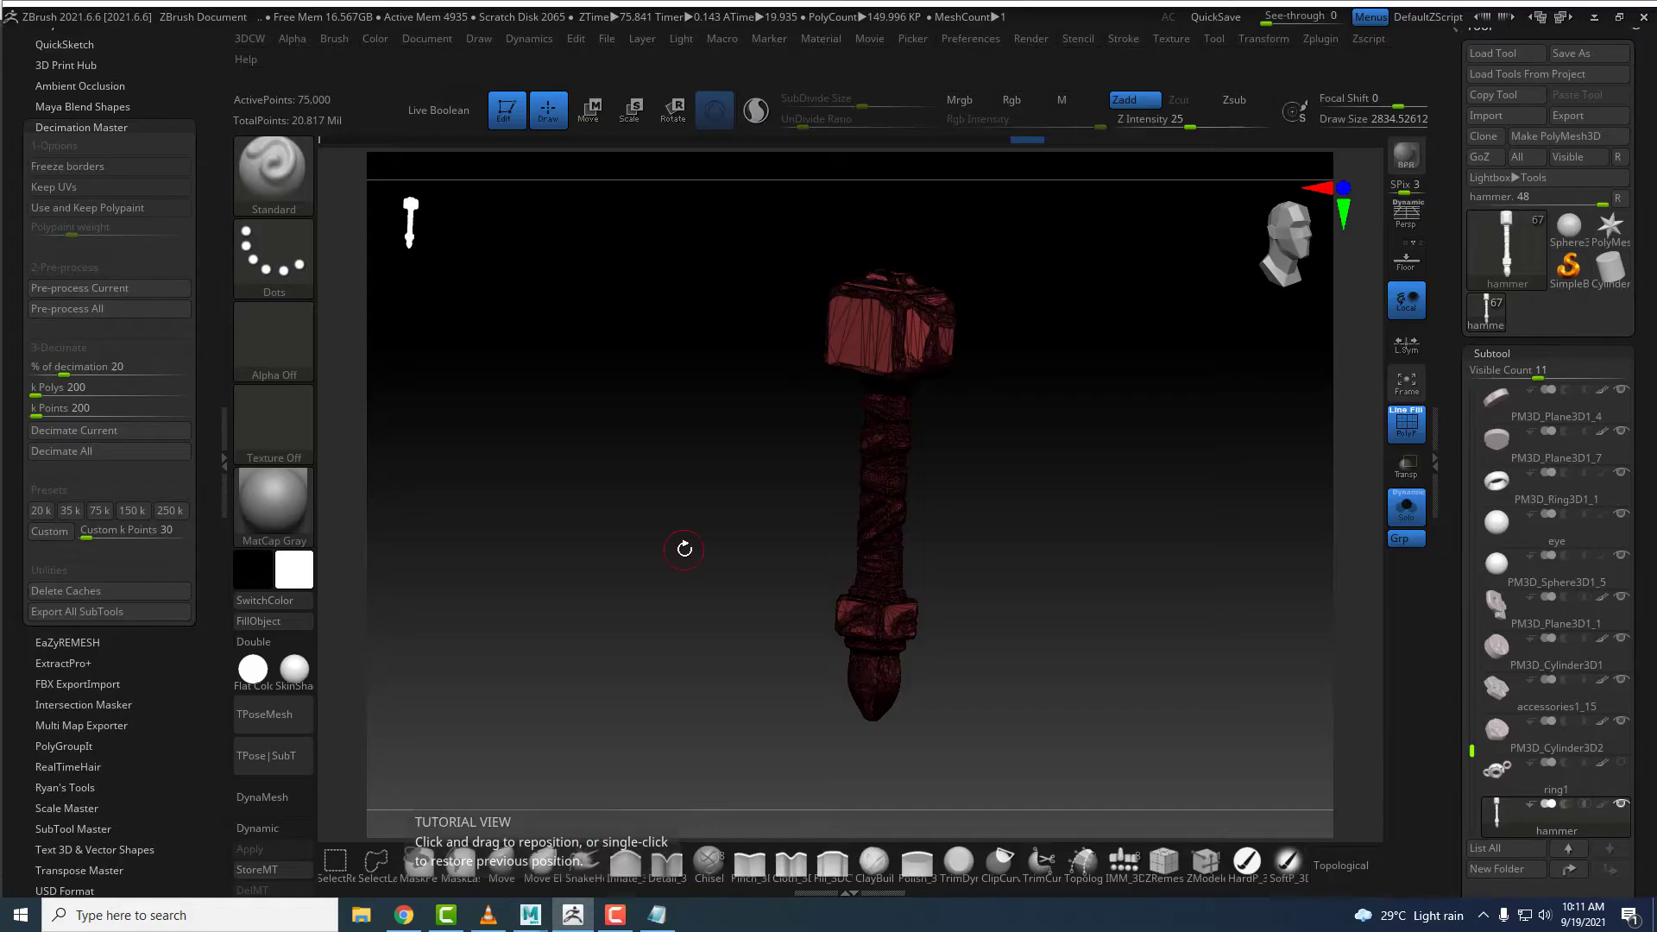
pyautogui.click(1400, 525)
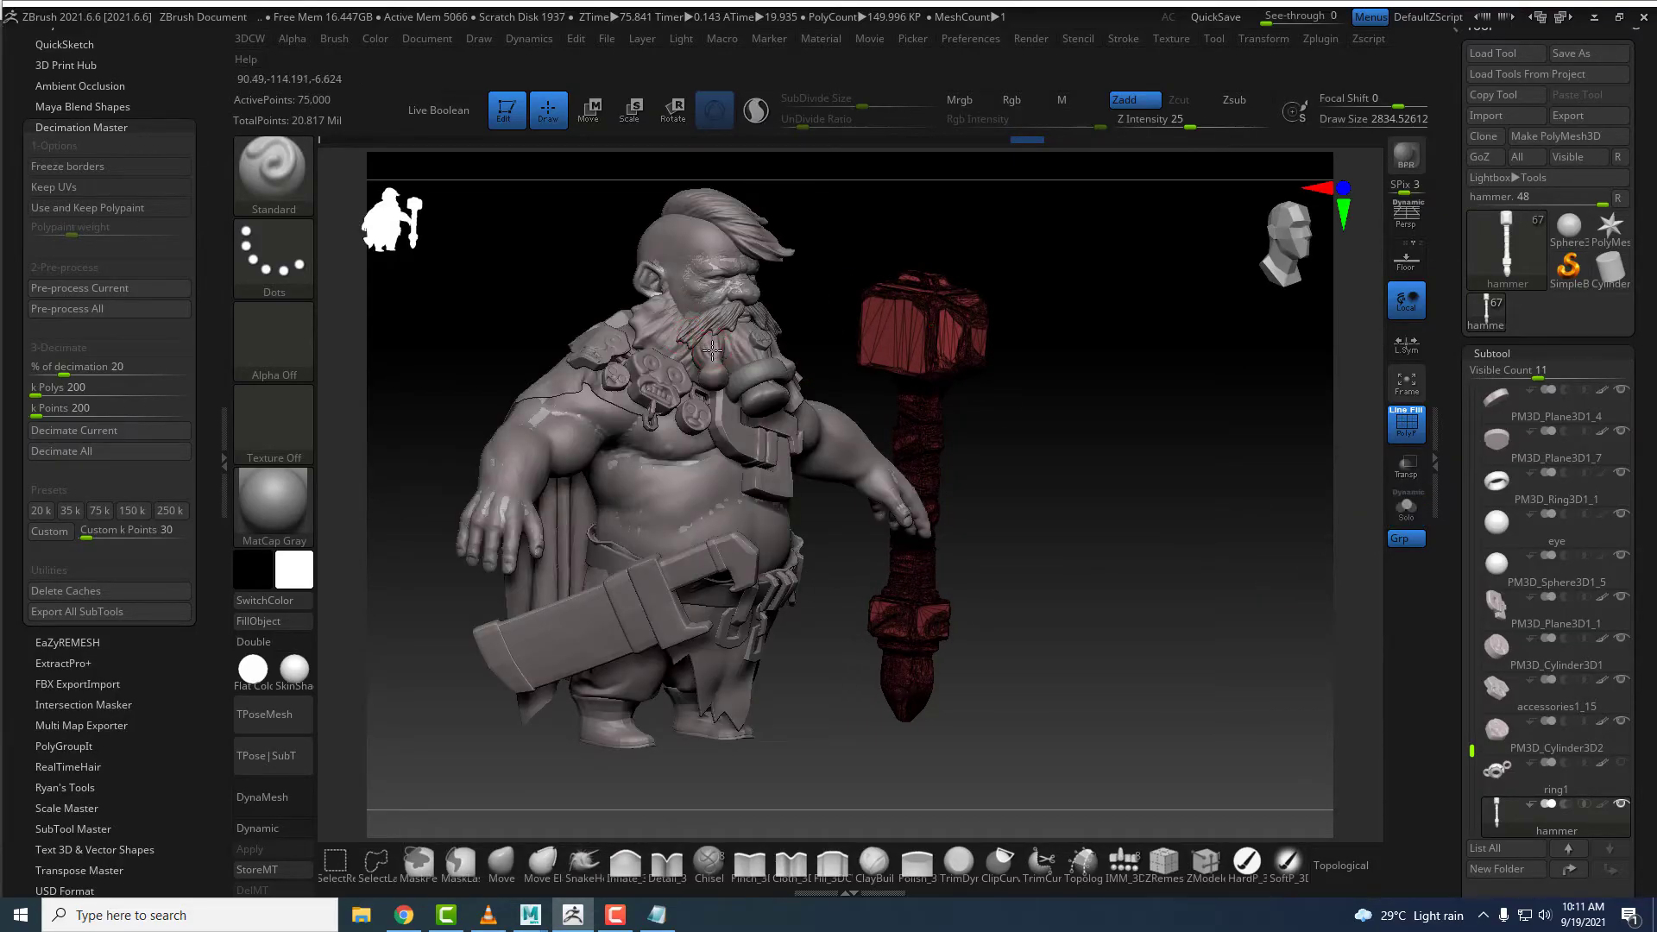
pyautogui.keyDown('alt'); pyautogui.click(713, 349); pyautogui.keyUp('alt')
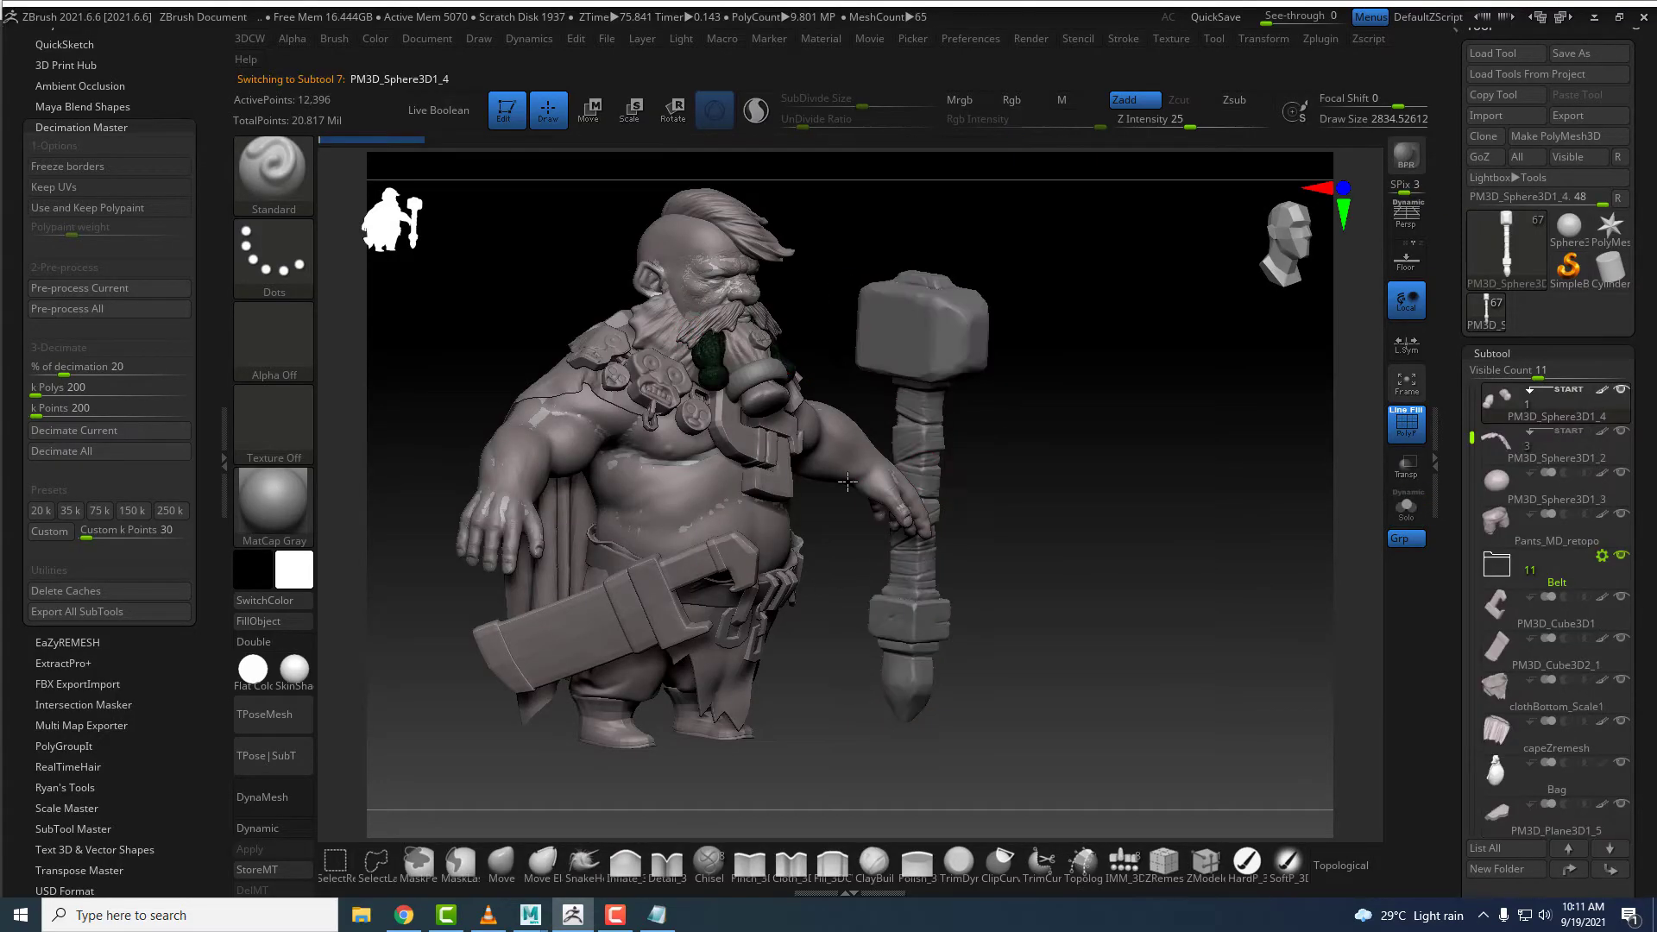
pyautogui.keyDown('alt'); pyautogui.click(761, 396); pyautogui.keyUp('alt')
pyautogui.keyDown('alt'); pyautogui.moveTo(1115, 438); pyautogui.dragTo(1098, 552); pyautogui.keyUp('alt')
pyautogui.moveTo(1026, 388)
pyautogui.mouseDown()
pyautogui.moveTo(921, 388)
pyautogui.moveTo(915, 412)
pyautogui.mouseUp()
pyautogui.hotkey('shift', 'f')
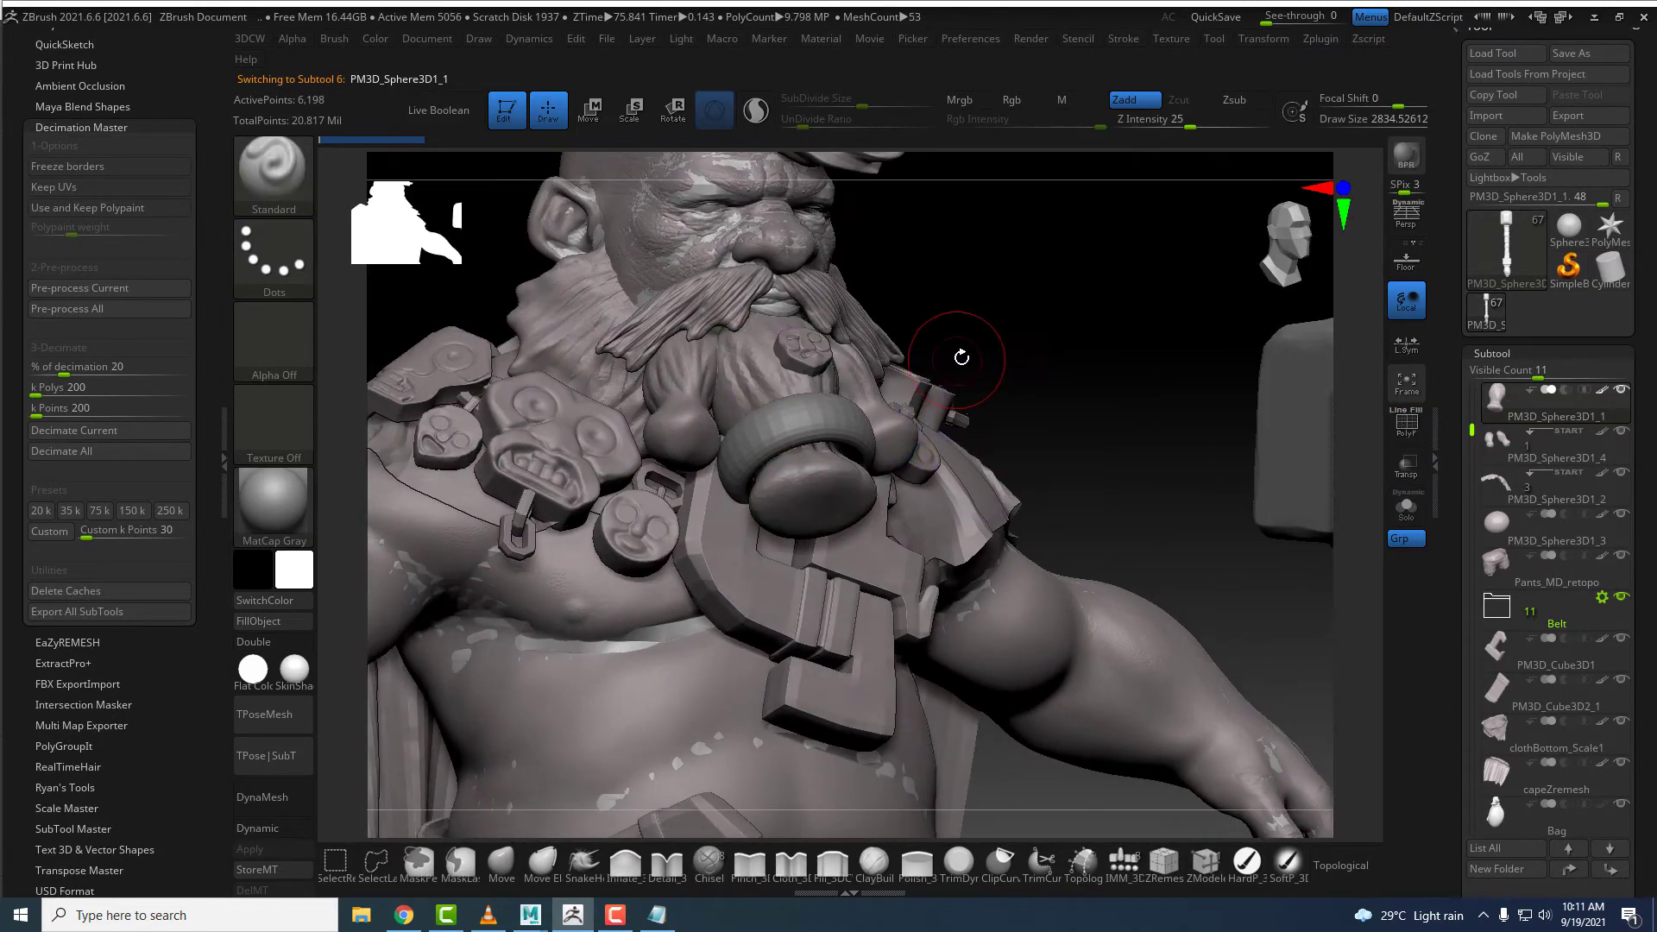
pyautogui.moveTo(962, 356)
pyautogui.keyDown('alt'); pyautogui.mouseDown()
pyautogui.moveTo(981, 318)
pyautogui.moveTo(949, 327)
pyautogui.mouseUp(); pyautogui.keyUp('alt')
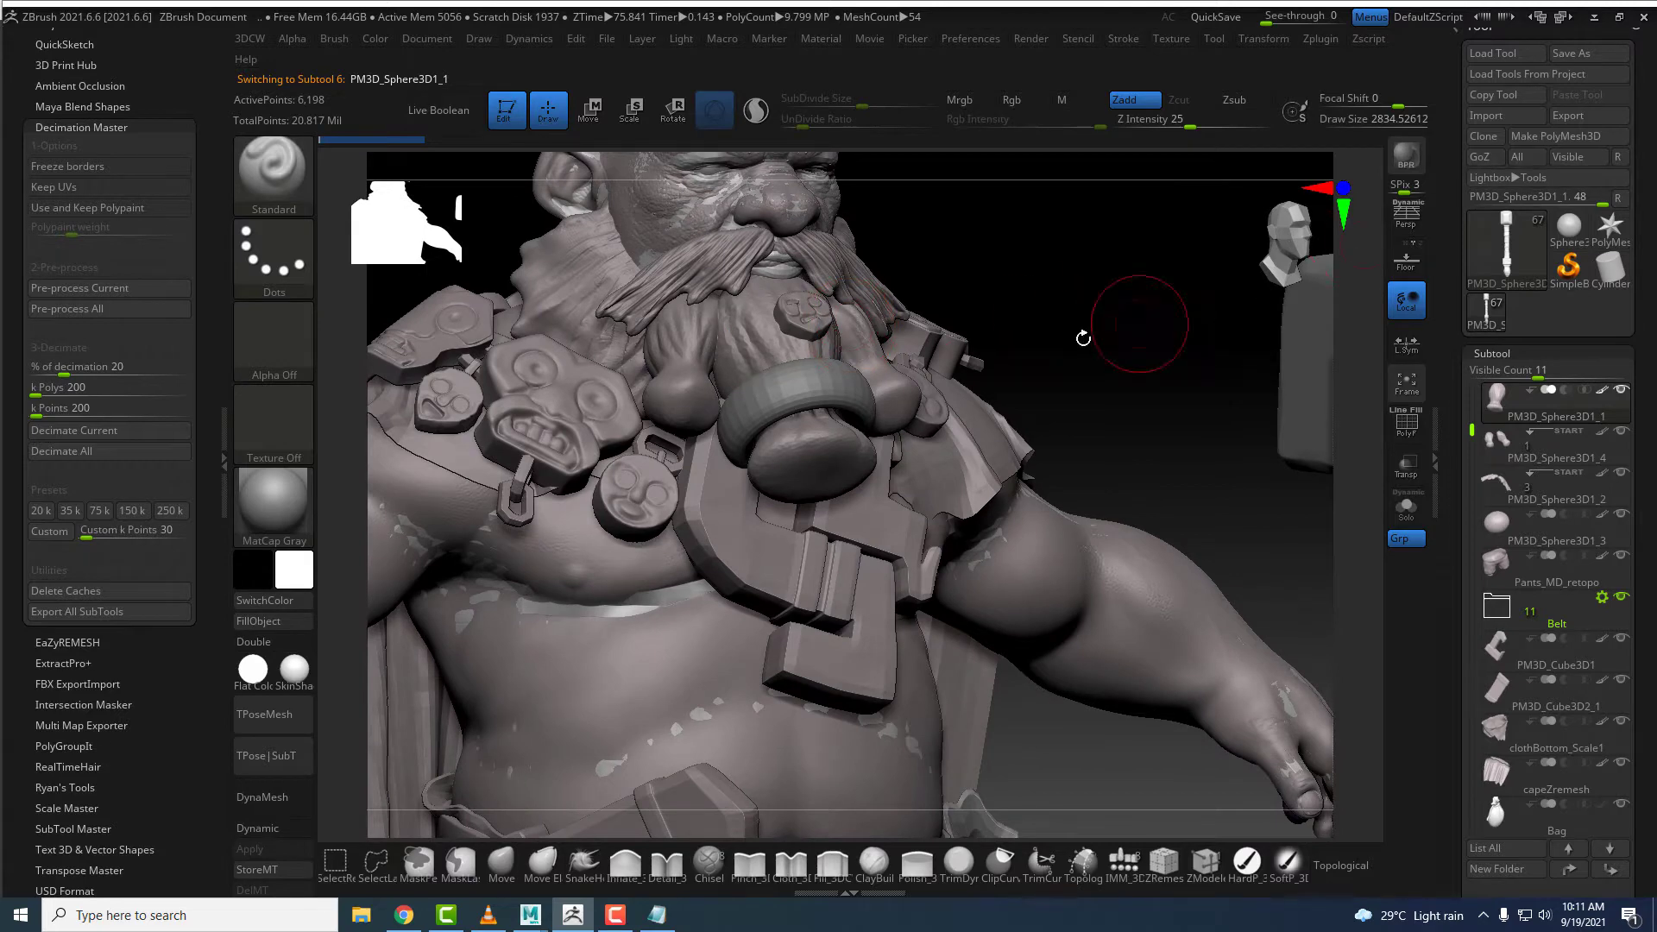
pyautogui.keyDown('alt'); pyautogui.moveTo(1083, 338); pyautogui.dragTo(1035, 289); pyautogui.keyUp('alt')
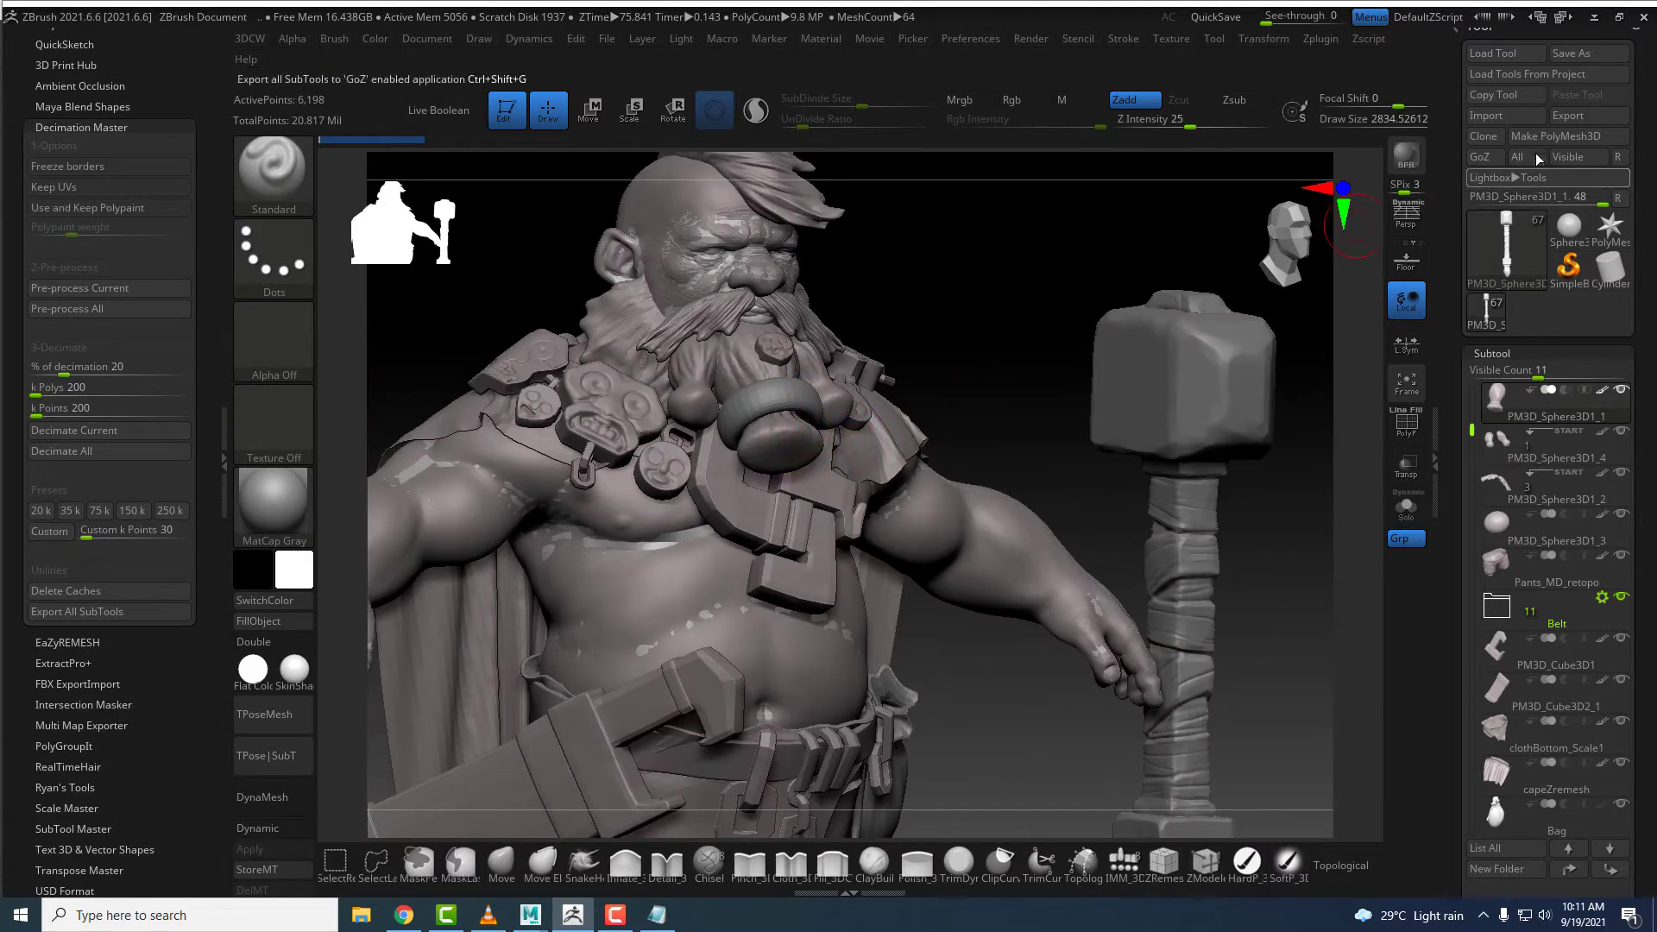
# - Export the central beard subtool as an OBJ file named beared01 in the Obj folder
pyautogui.click(1556, 116)
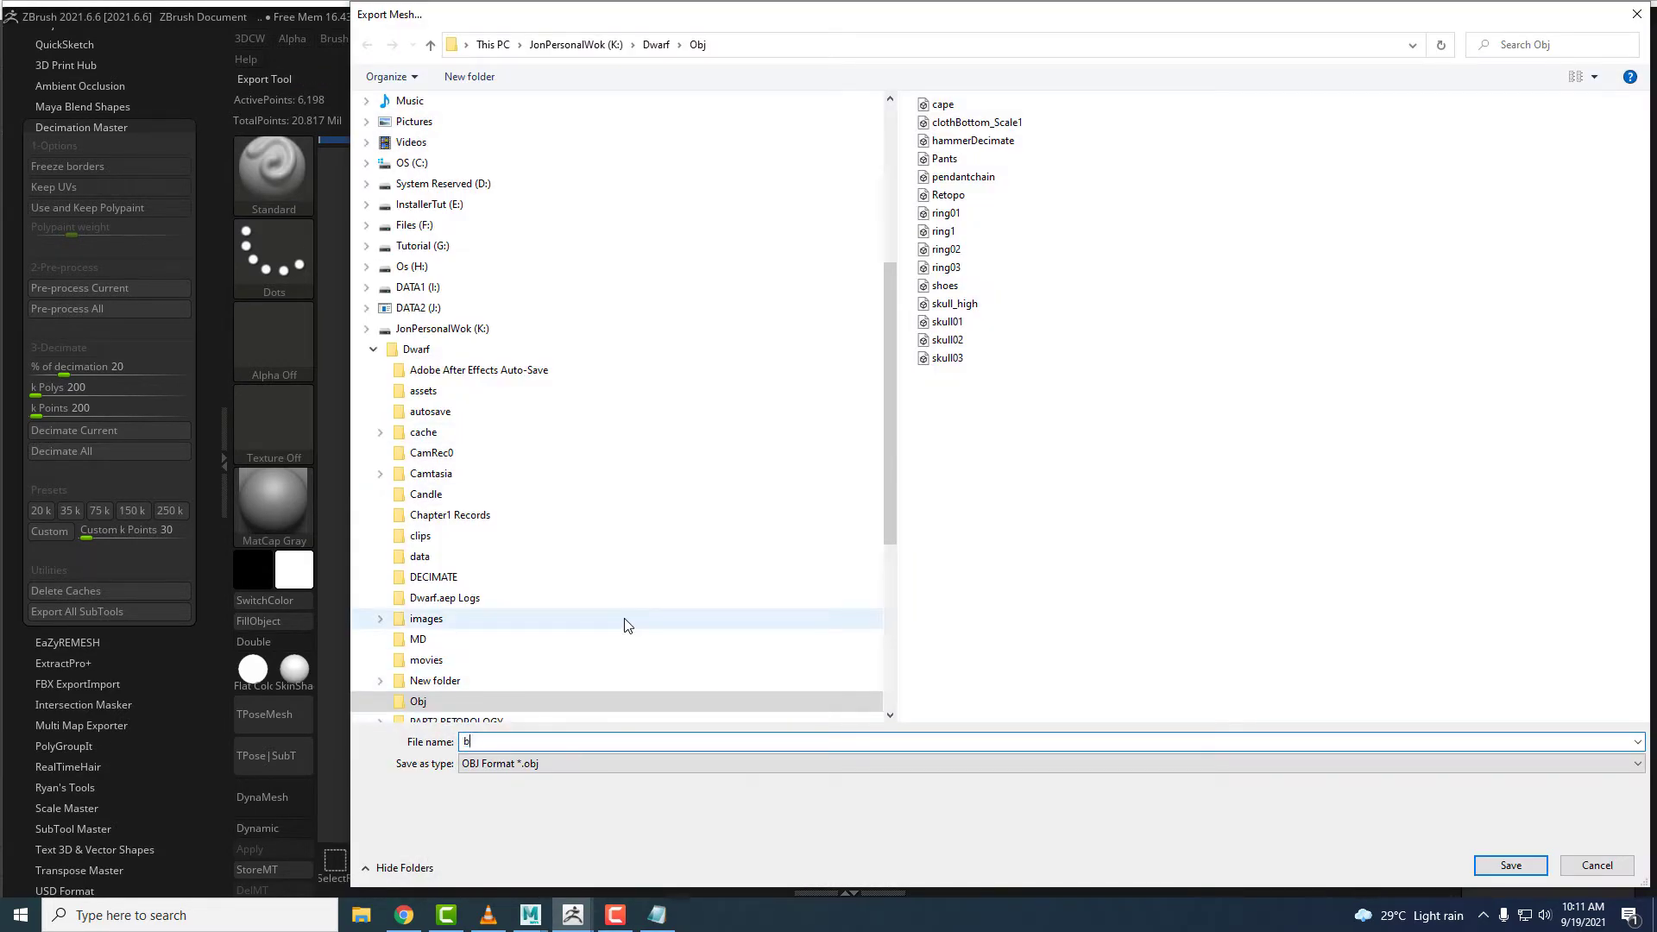
pyautogui.write('beared01')
pyautogui.press('Return')
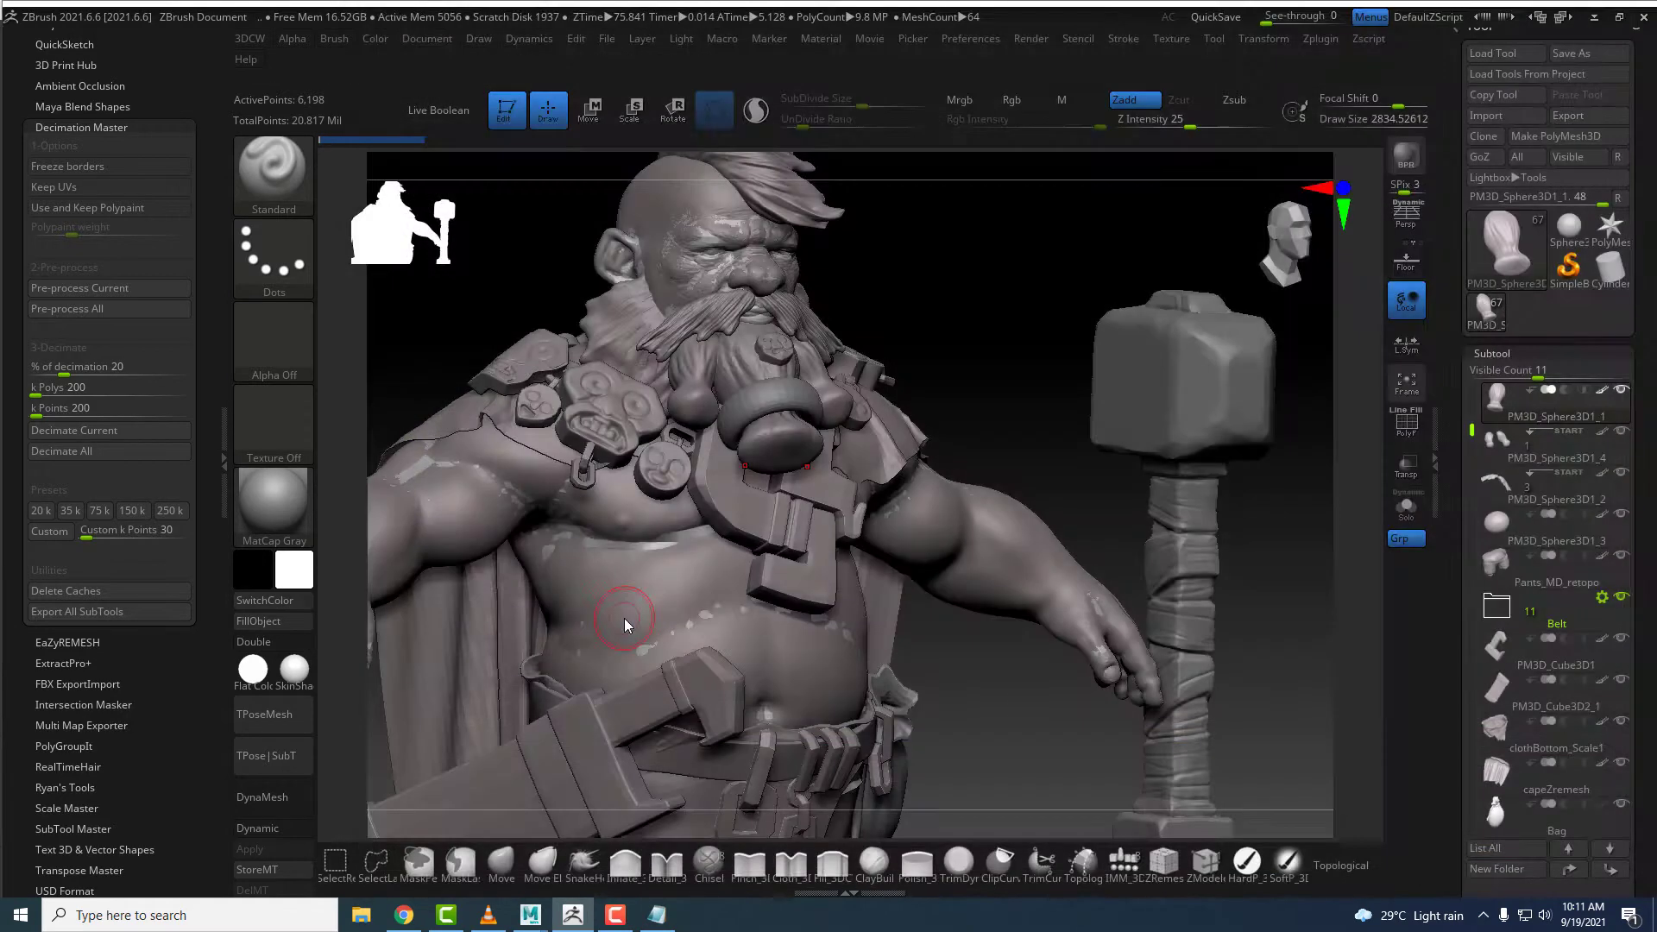
# - Make the side beard subtool (PM3D_Sphere3D1_4) active, show the PolyFrame and export the subtool as an OBJ named beared02
pyautogui.keyDown('alt'); pyautogui.click(697, 376); pyautogui.keyUp('alt')
pyautogui.hotkey('shift', 'f')
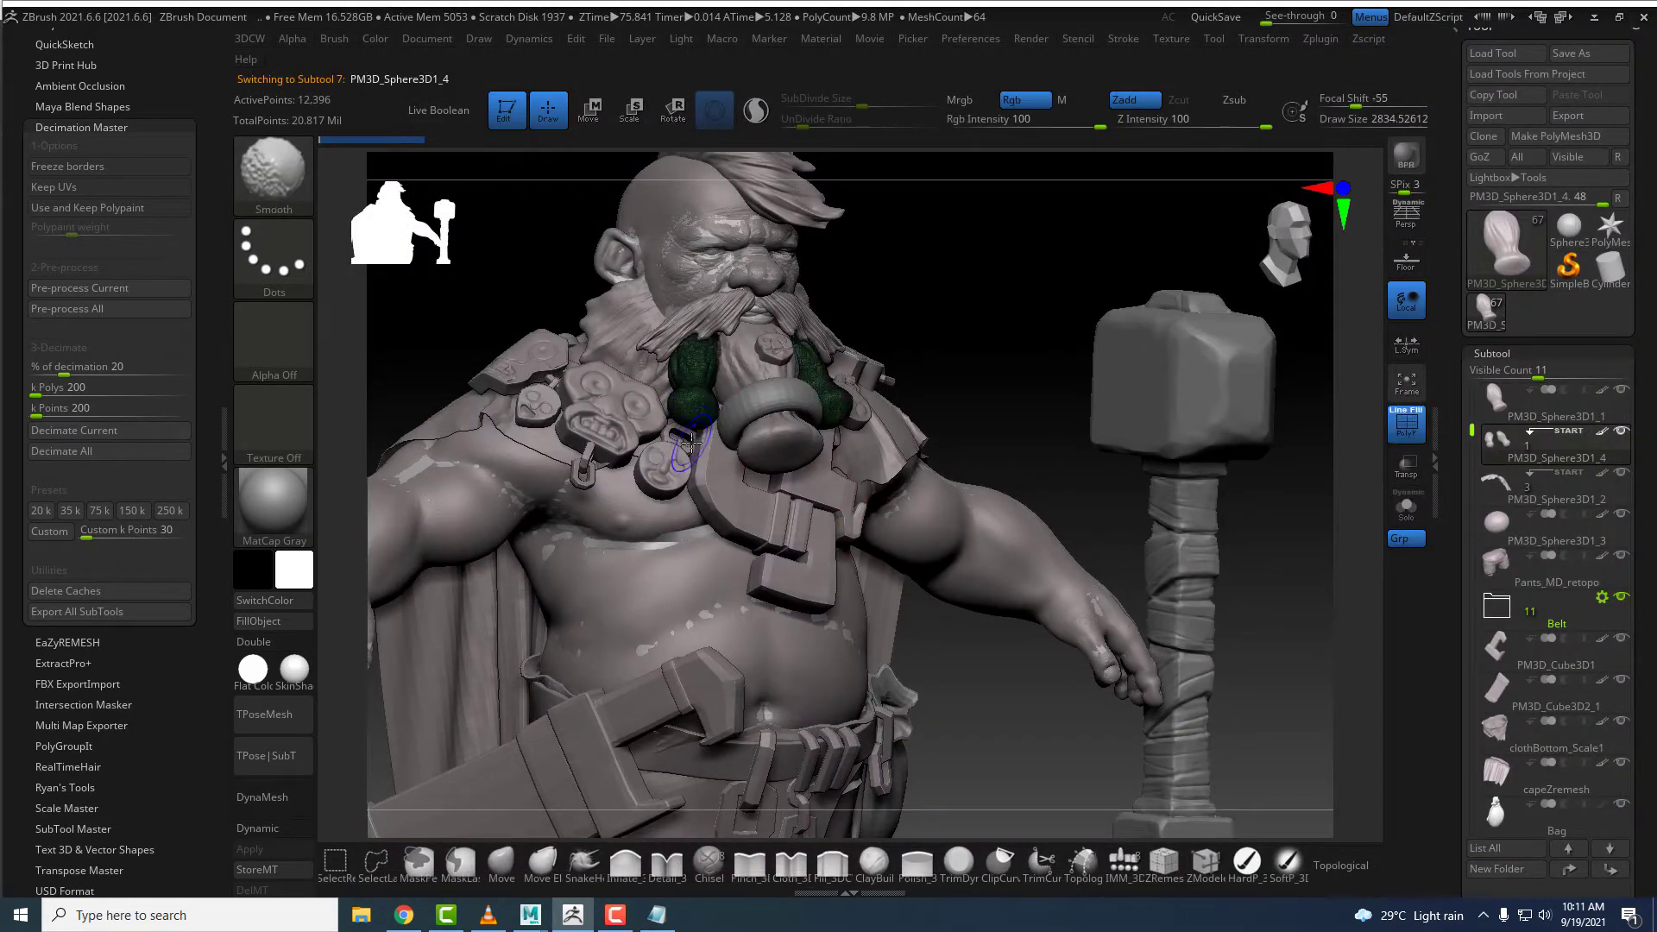
pyautogui.moveTo(947, 277); pyautogui.dragTo(1359, 246)
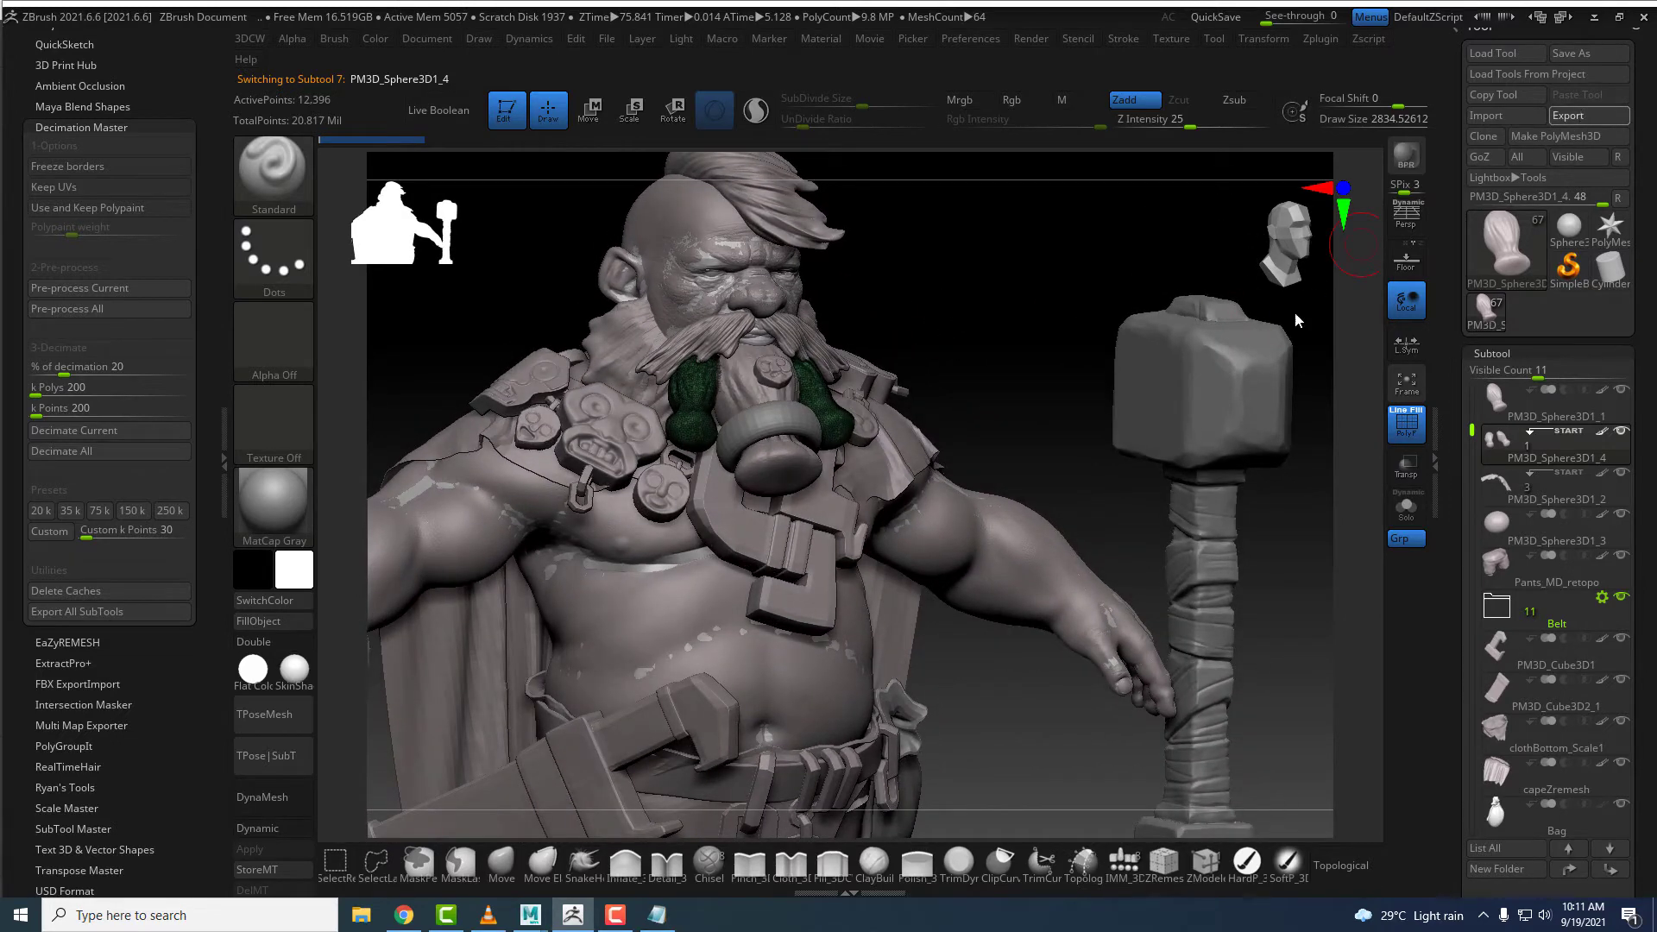
pyautogui.write('beared02')
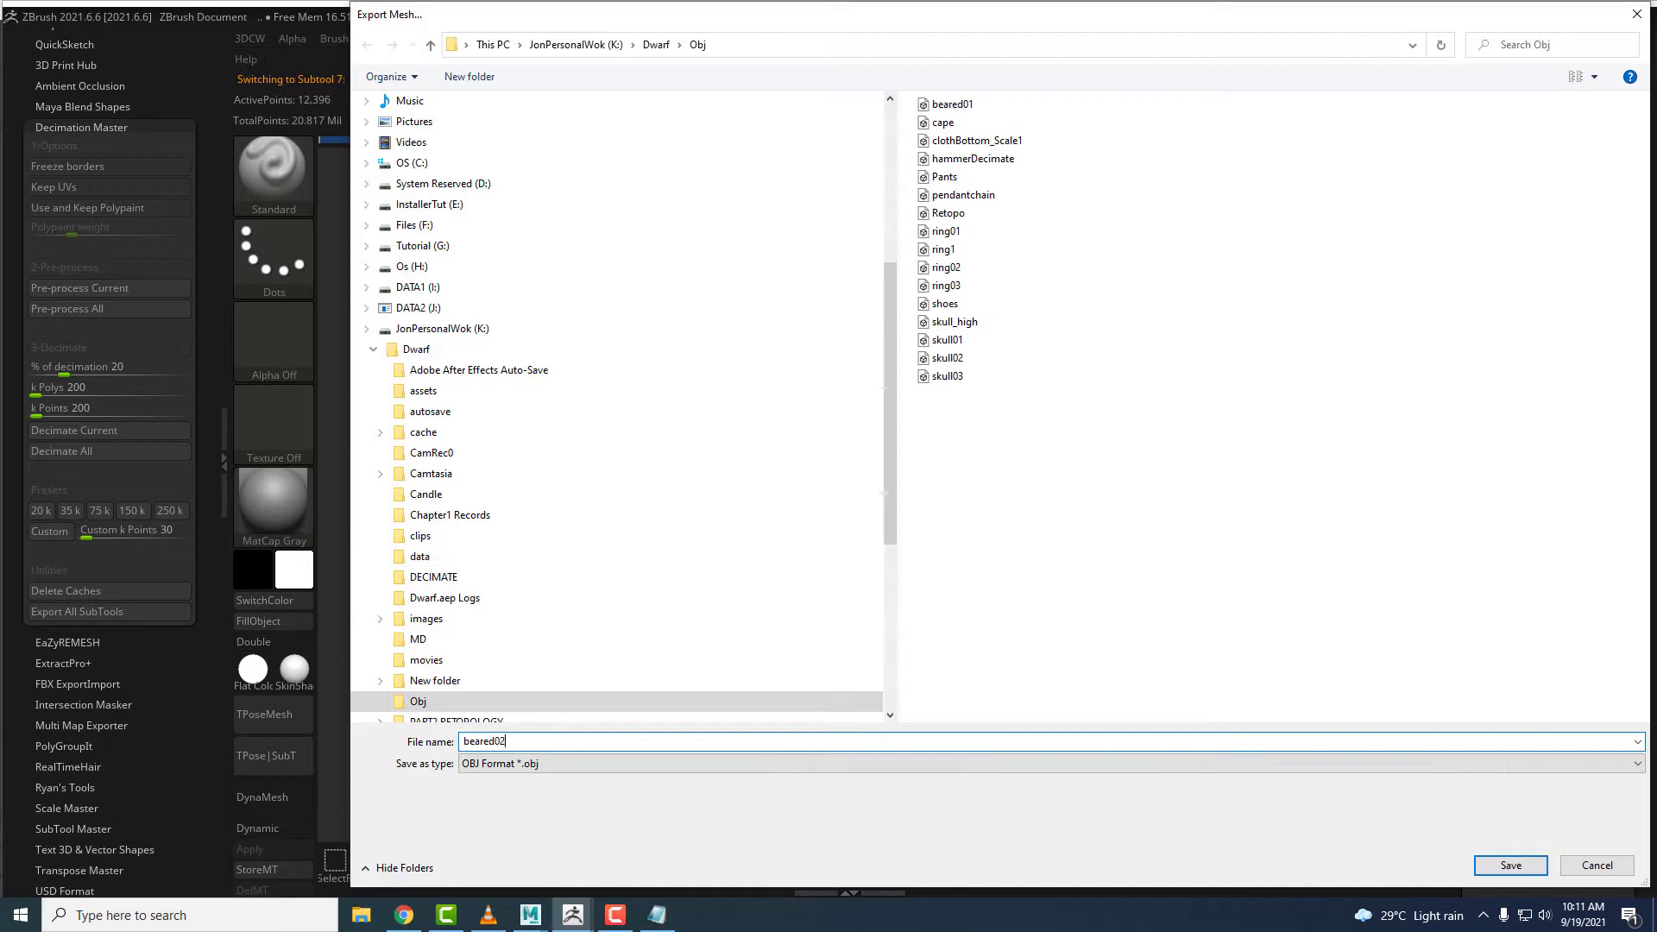
pyautogui.press('Return')
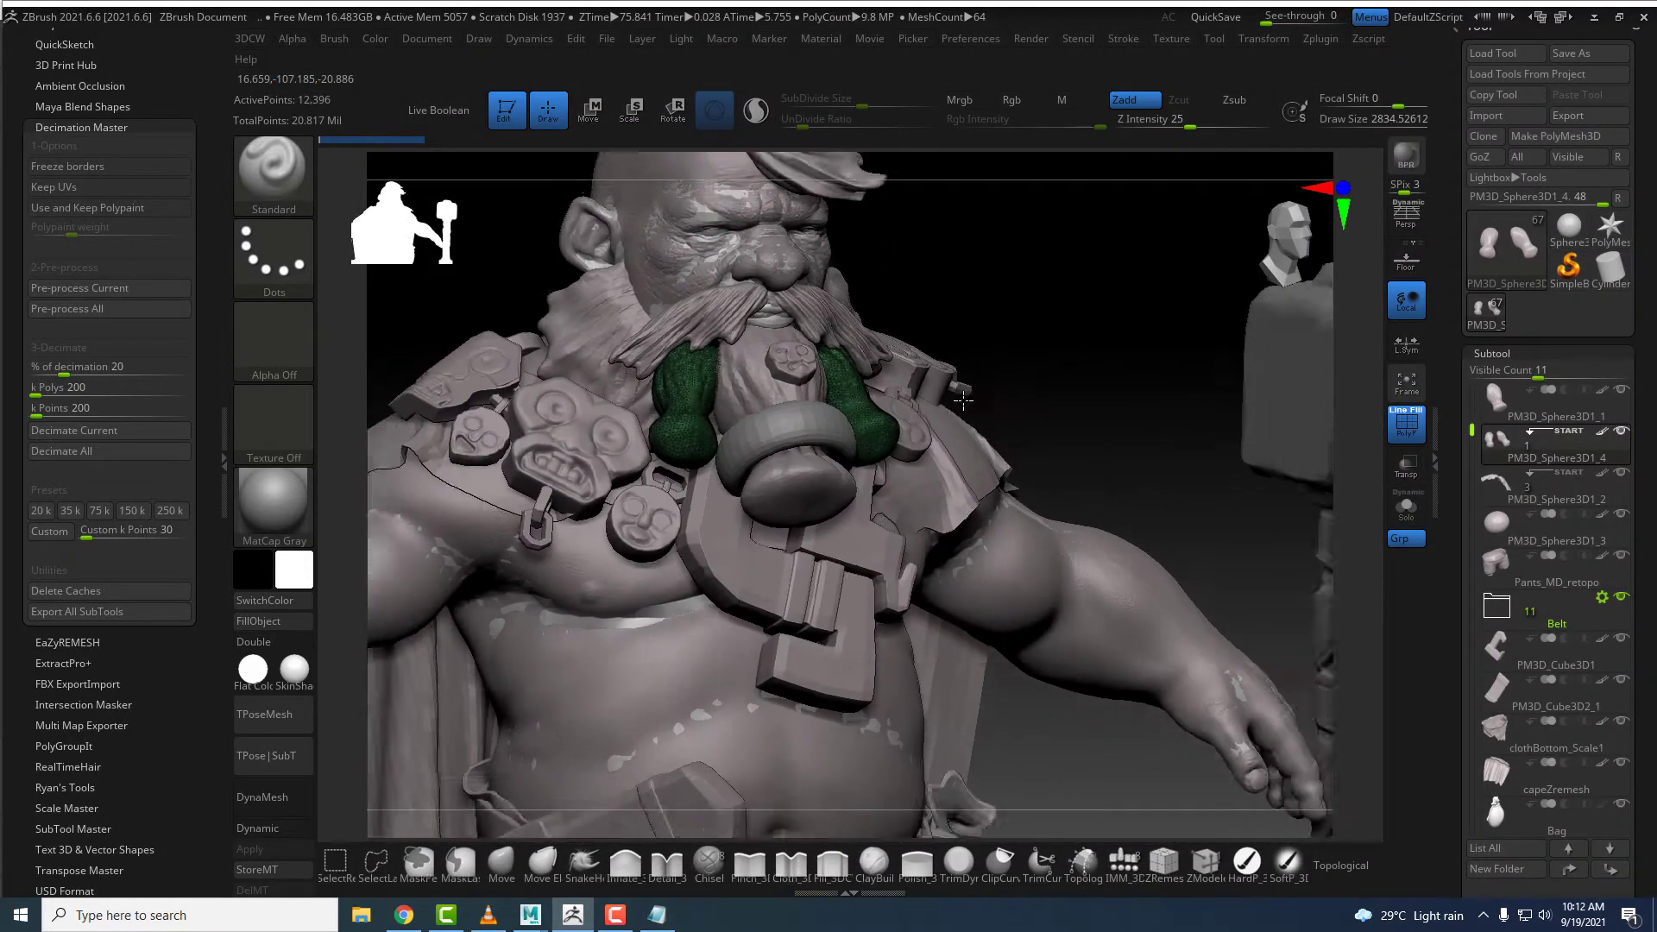
# - Select the neck beard subtool (PM3D_Sphere3D1), decimate it with the 20k preset and export it as an OBJ named beared03
pyautogui.keyDown('alt'); pyautogui.moveTo(885, 305); pyautogui.dragTo(723, 321); pyautogui.keyUp('alt')
pyautogui.keyDown('alt'); pyautogui.click(774, 415); pyautogui.keyUp('alt')
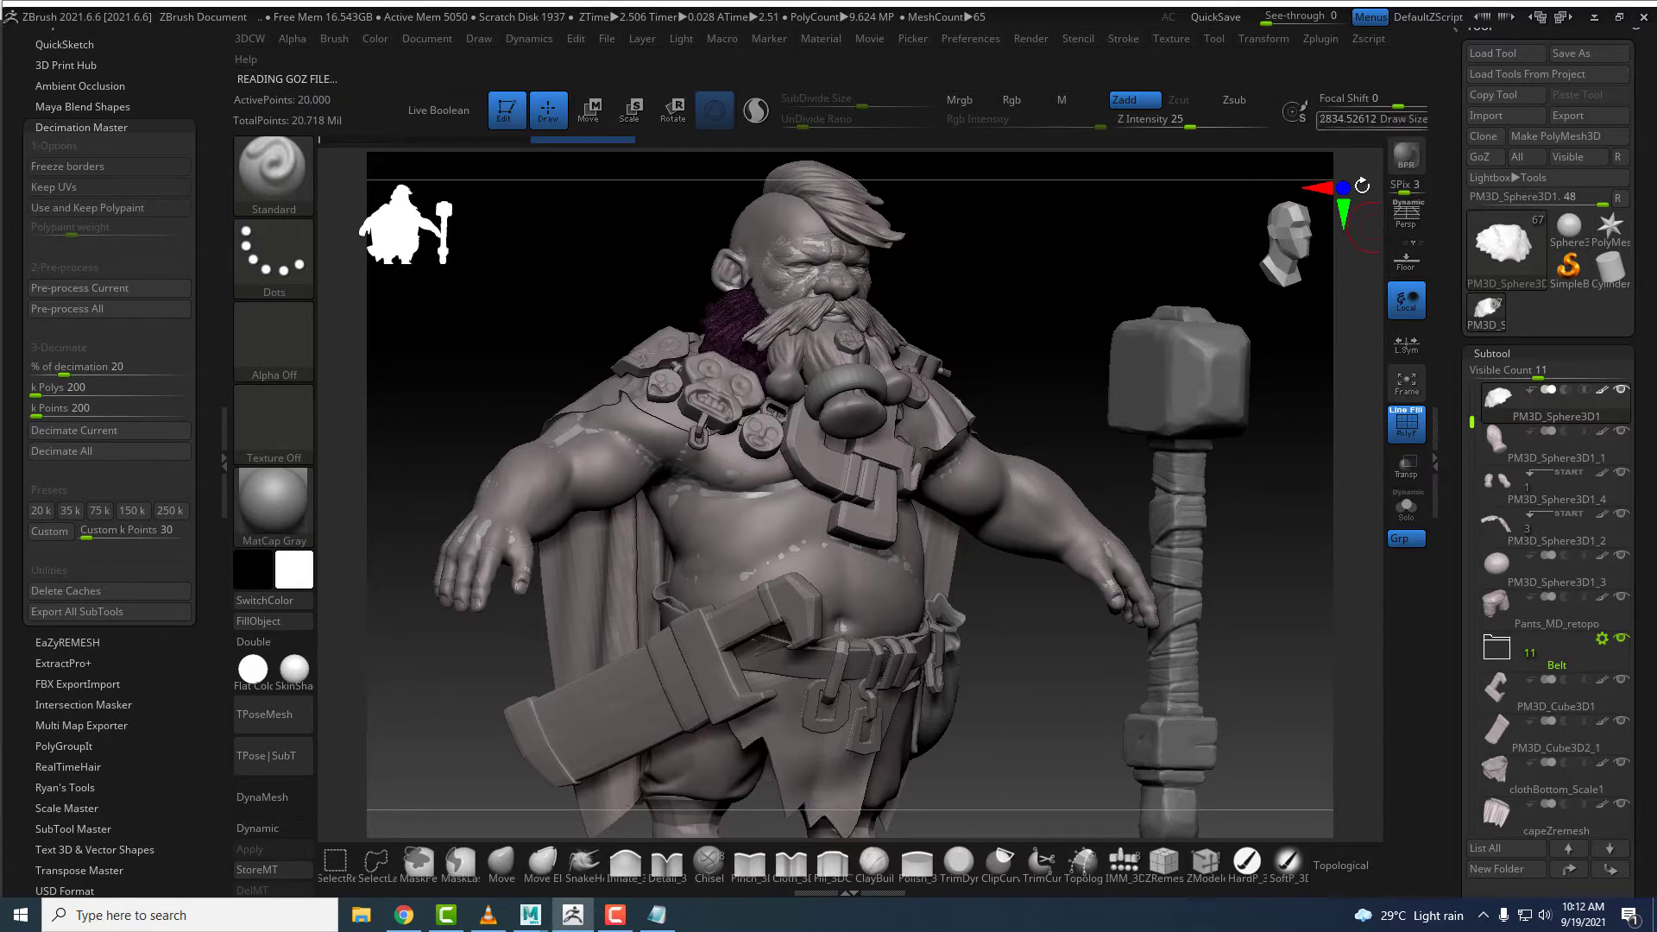
pyautogui.click(1569, 116)
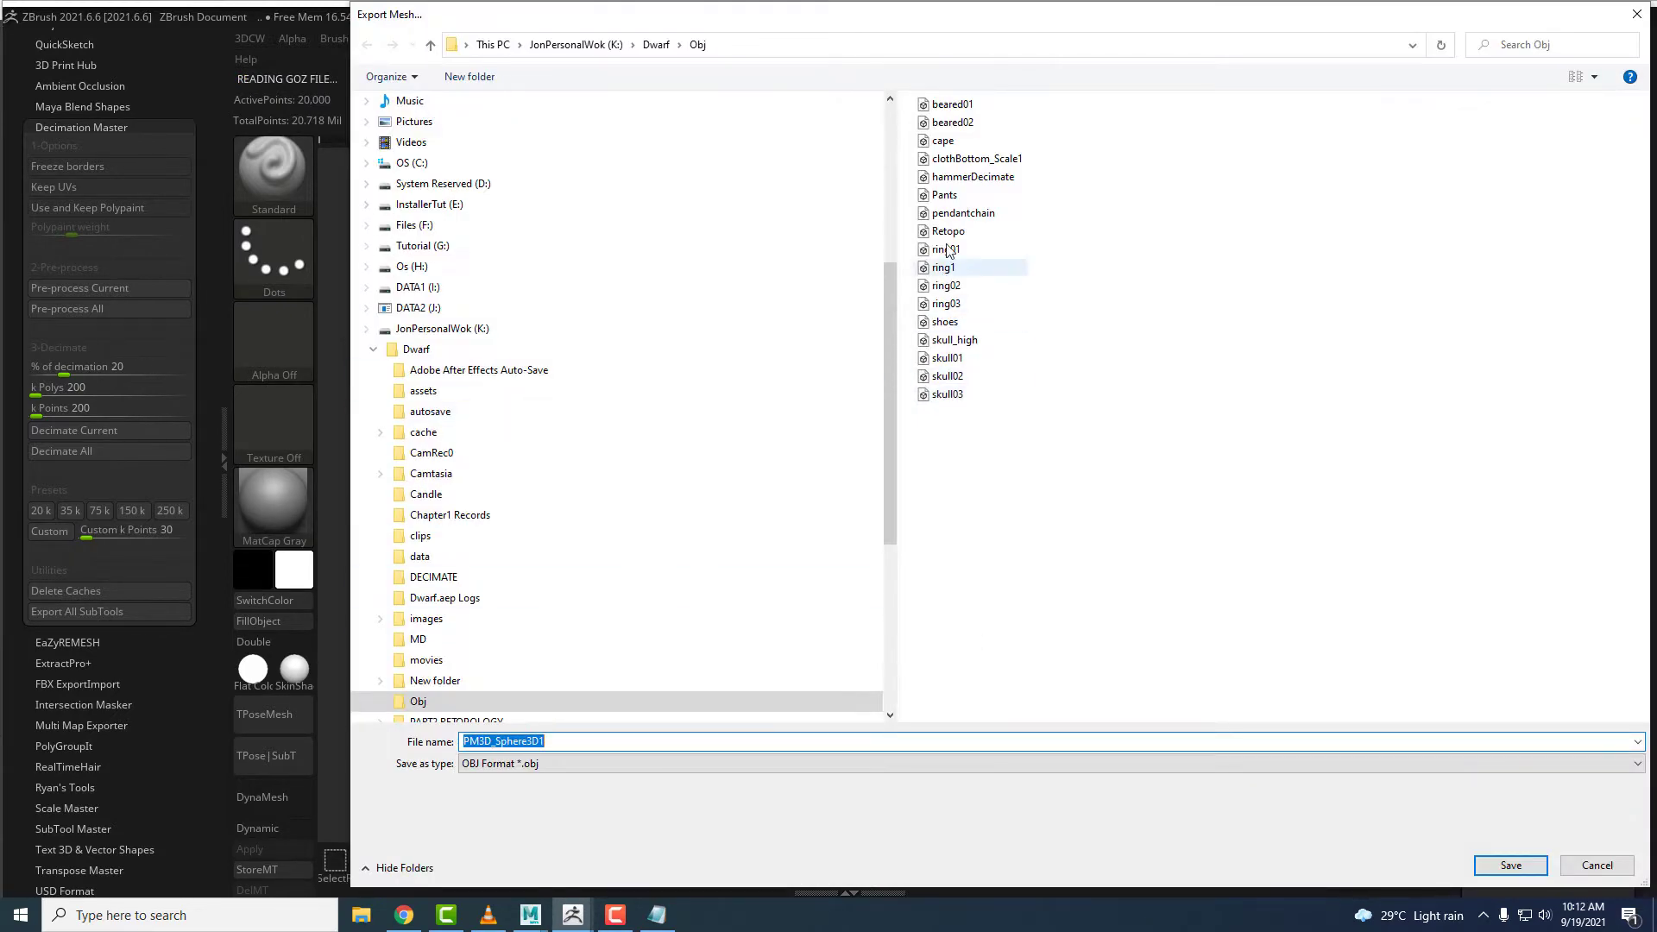
pyautogui.click(963, 127)
pyautogui.doubleClick(502, 742)
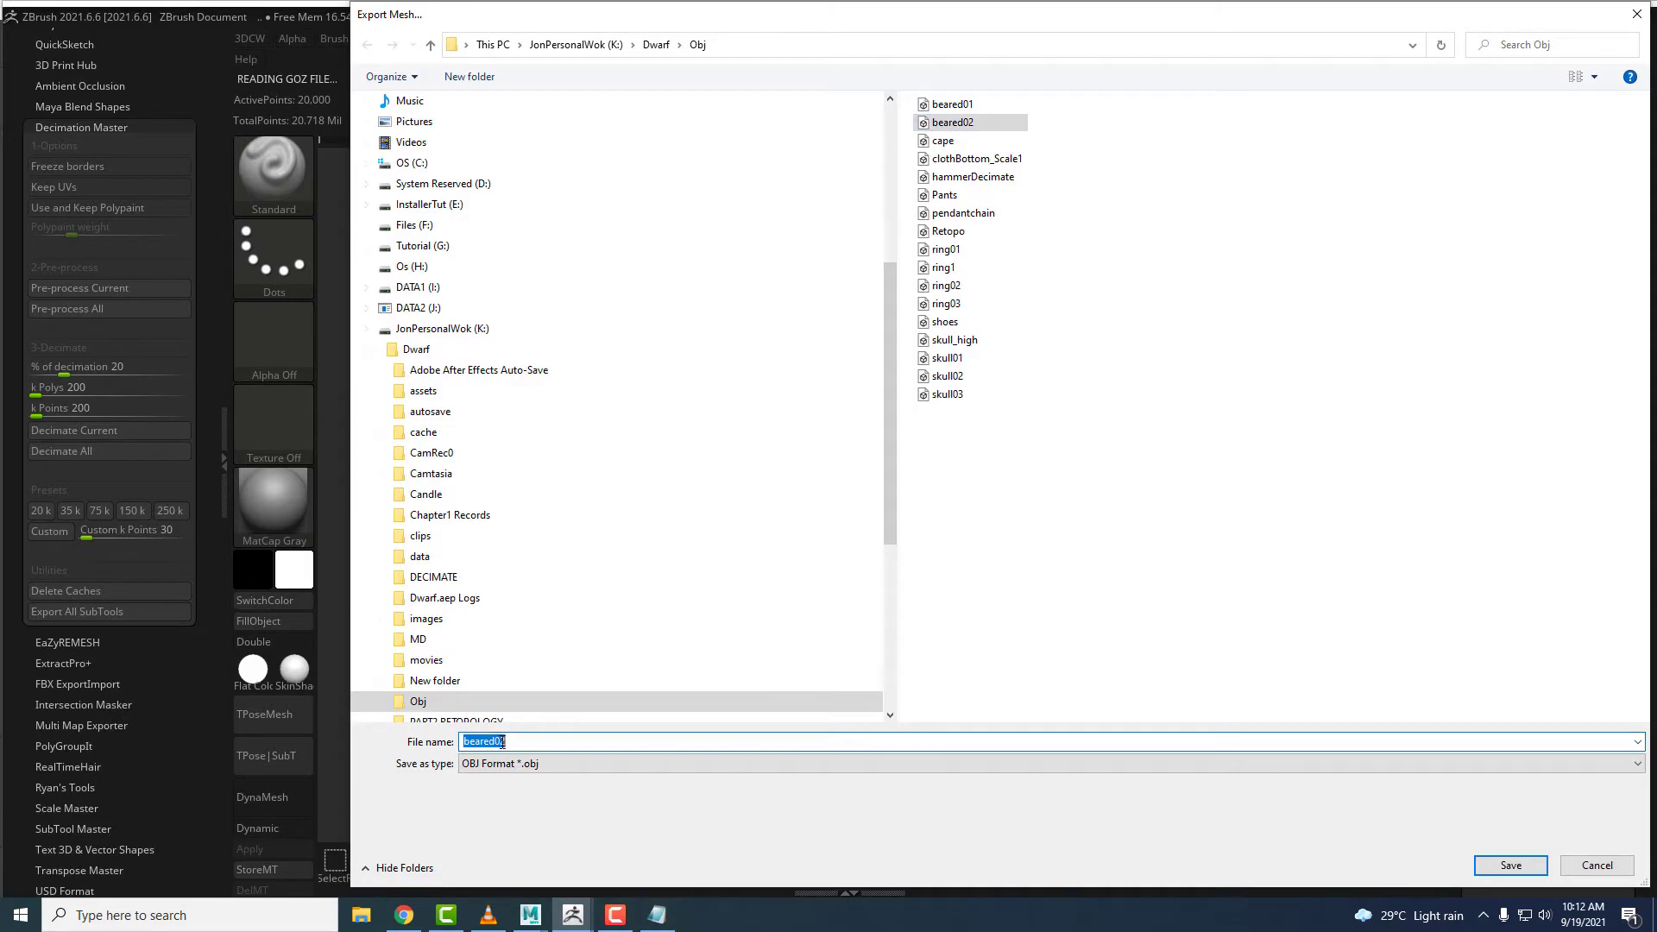
pyautogui.press('Return')
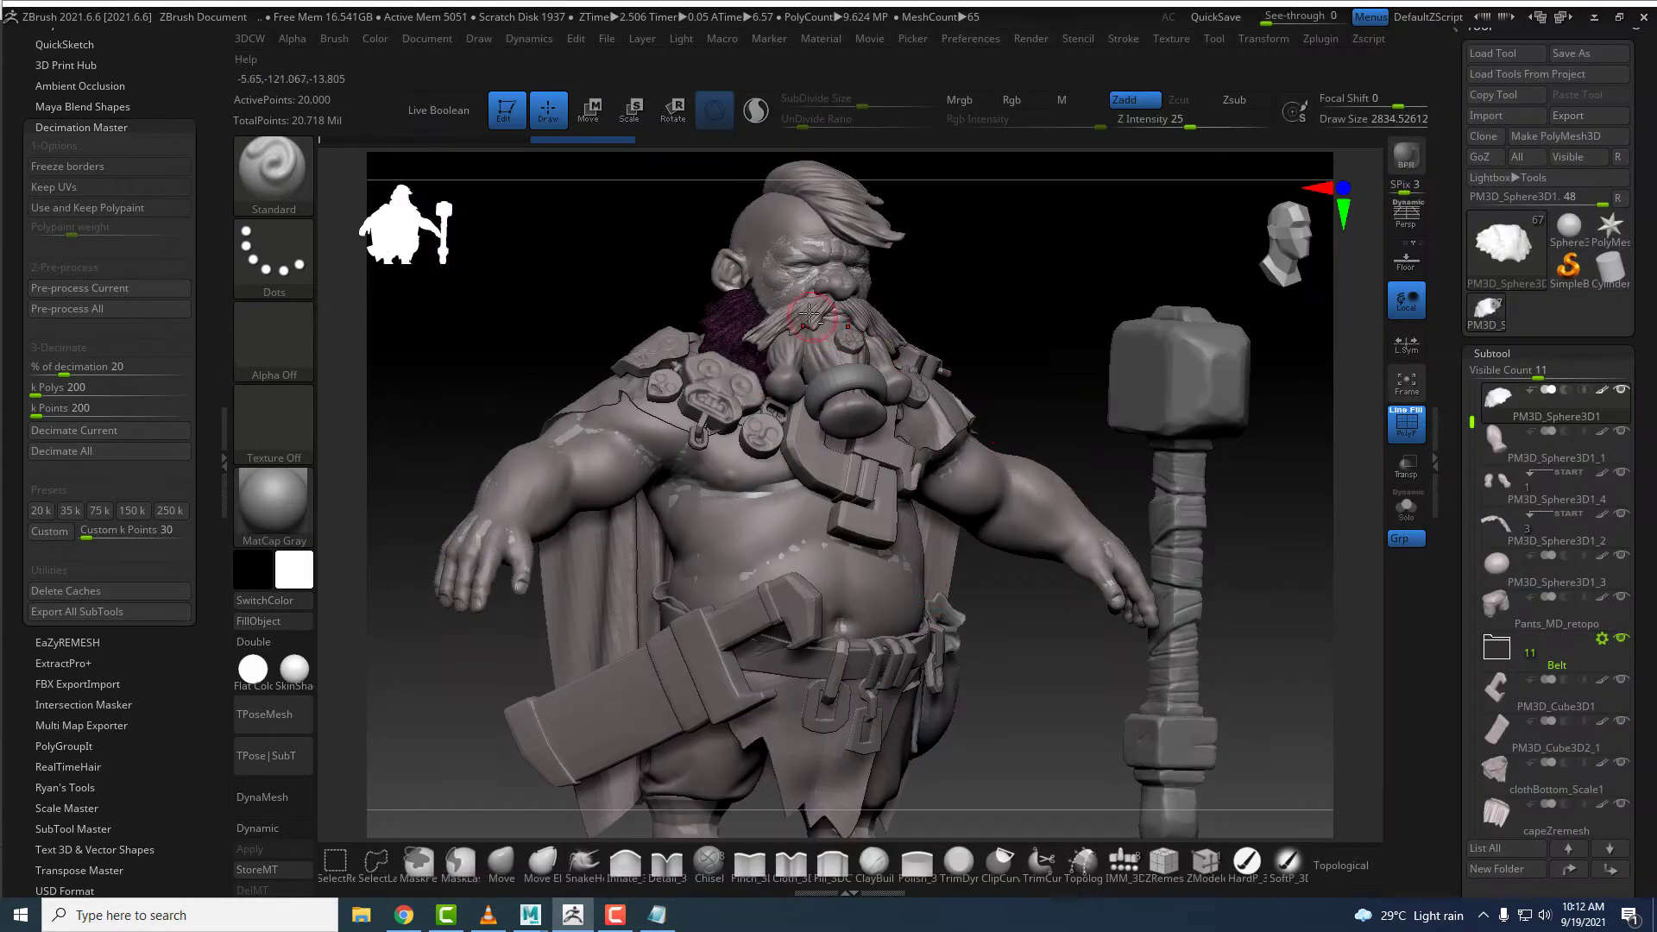
# - Select the mustache subtool (PM3D_Sphere3D1_2), decimate it with the 20k preset and export it as an OBJ named mustache
pyautogui.keyDown('alt'); pyautogui.click(810, 314); pyautogui.keyUp('alt')
pyautogui.keyDown('alt'); pyautogui.moveTo(966, 287); pyautogui.dragTo(1050, 332); pyautogui.keyUp('alt')
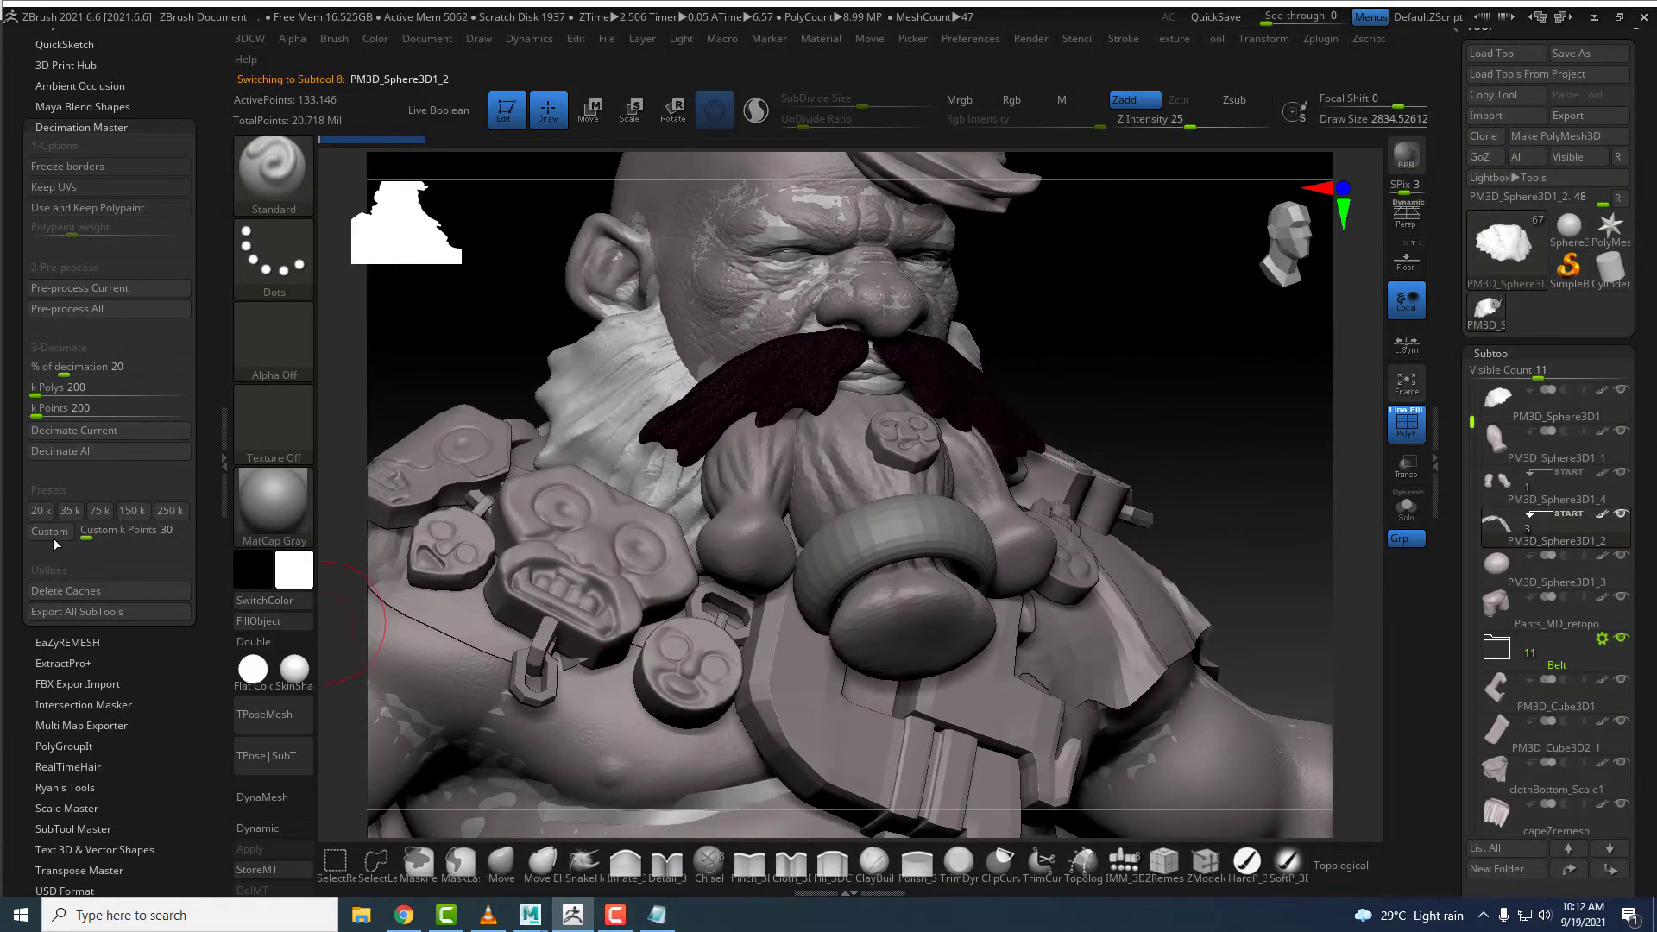
pyautogui.click(1565, 117)
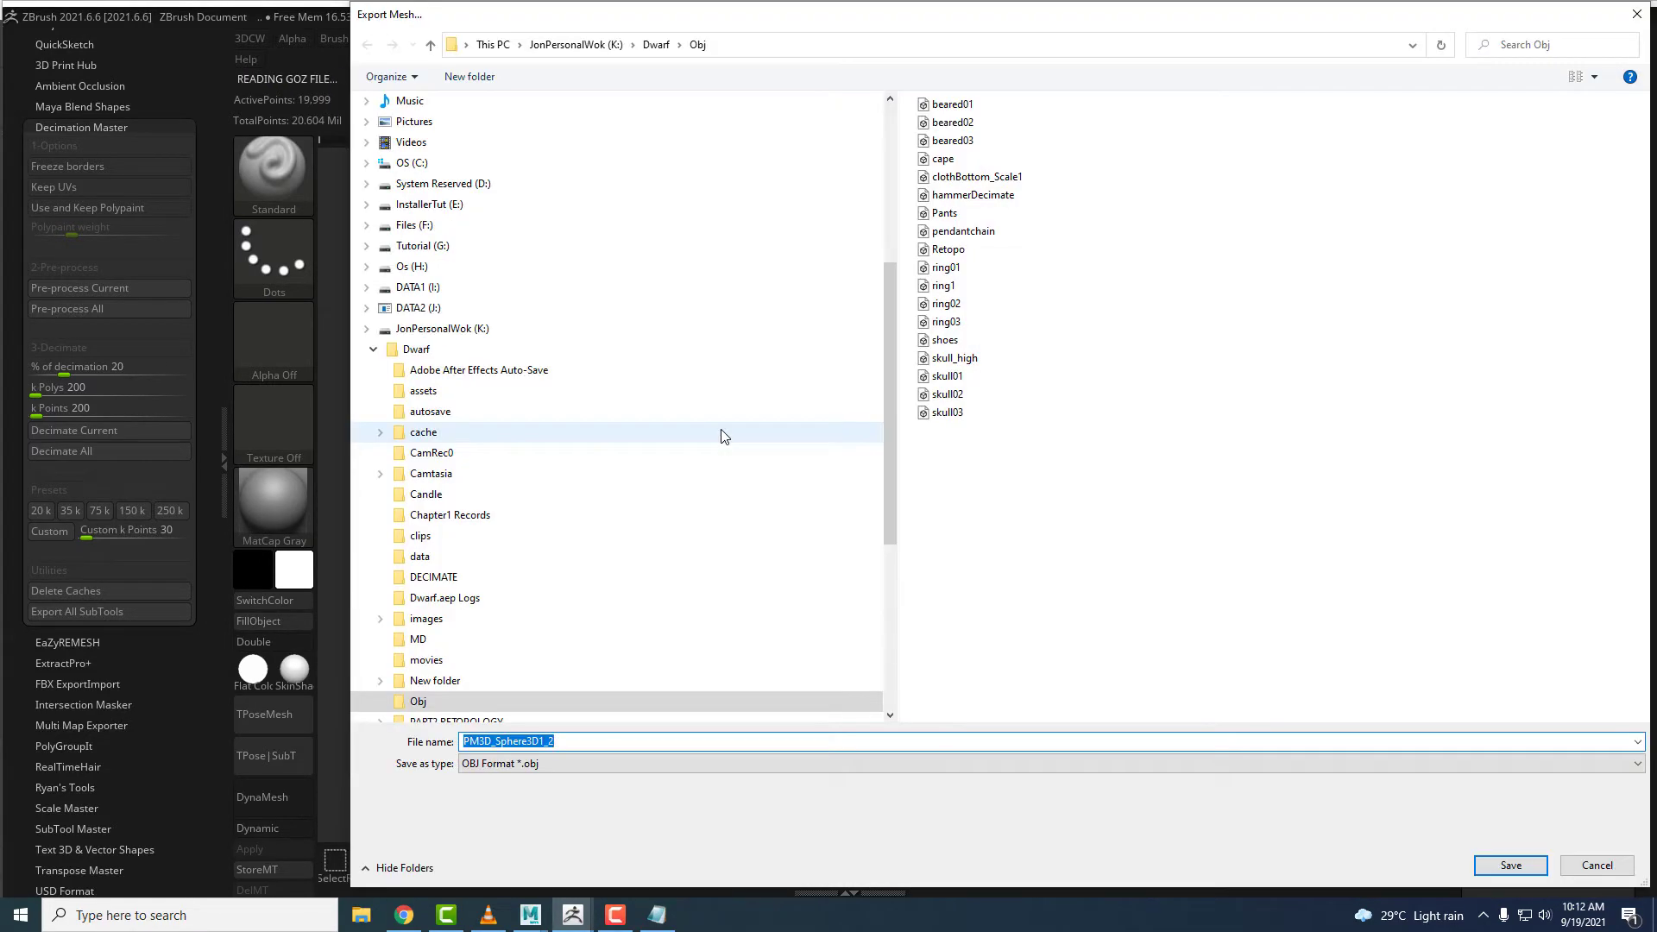
pyautogui.write('mustache')
pyautogui.press('Return')
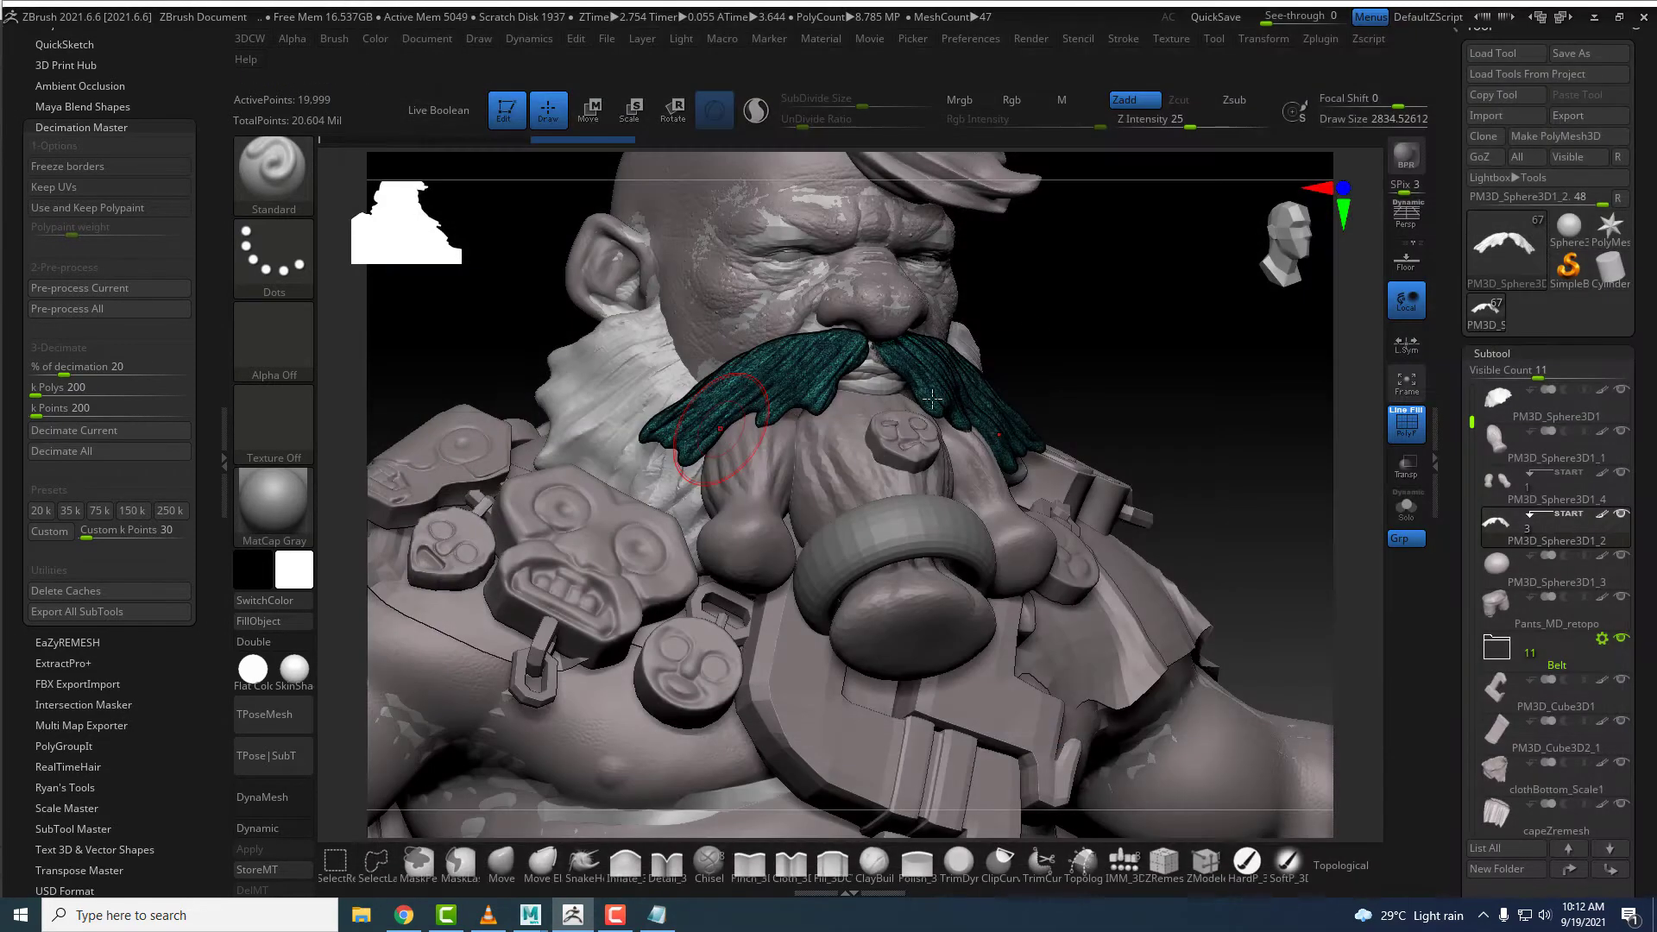
# - Select the hair01 subtool, decimate it with the 20k preset and export it as an OBJ named hair01
pyautogui.keyDown('alt'); pyautogui.moveTo(1059, 313); pyautogui.dragTo(1065, 488); pyautogui.keyUp('alt')
pyautogui.keyDown('alt'); pyautogui.click(887, 339); pyautogui.keyUp('alt')
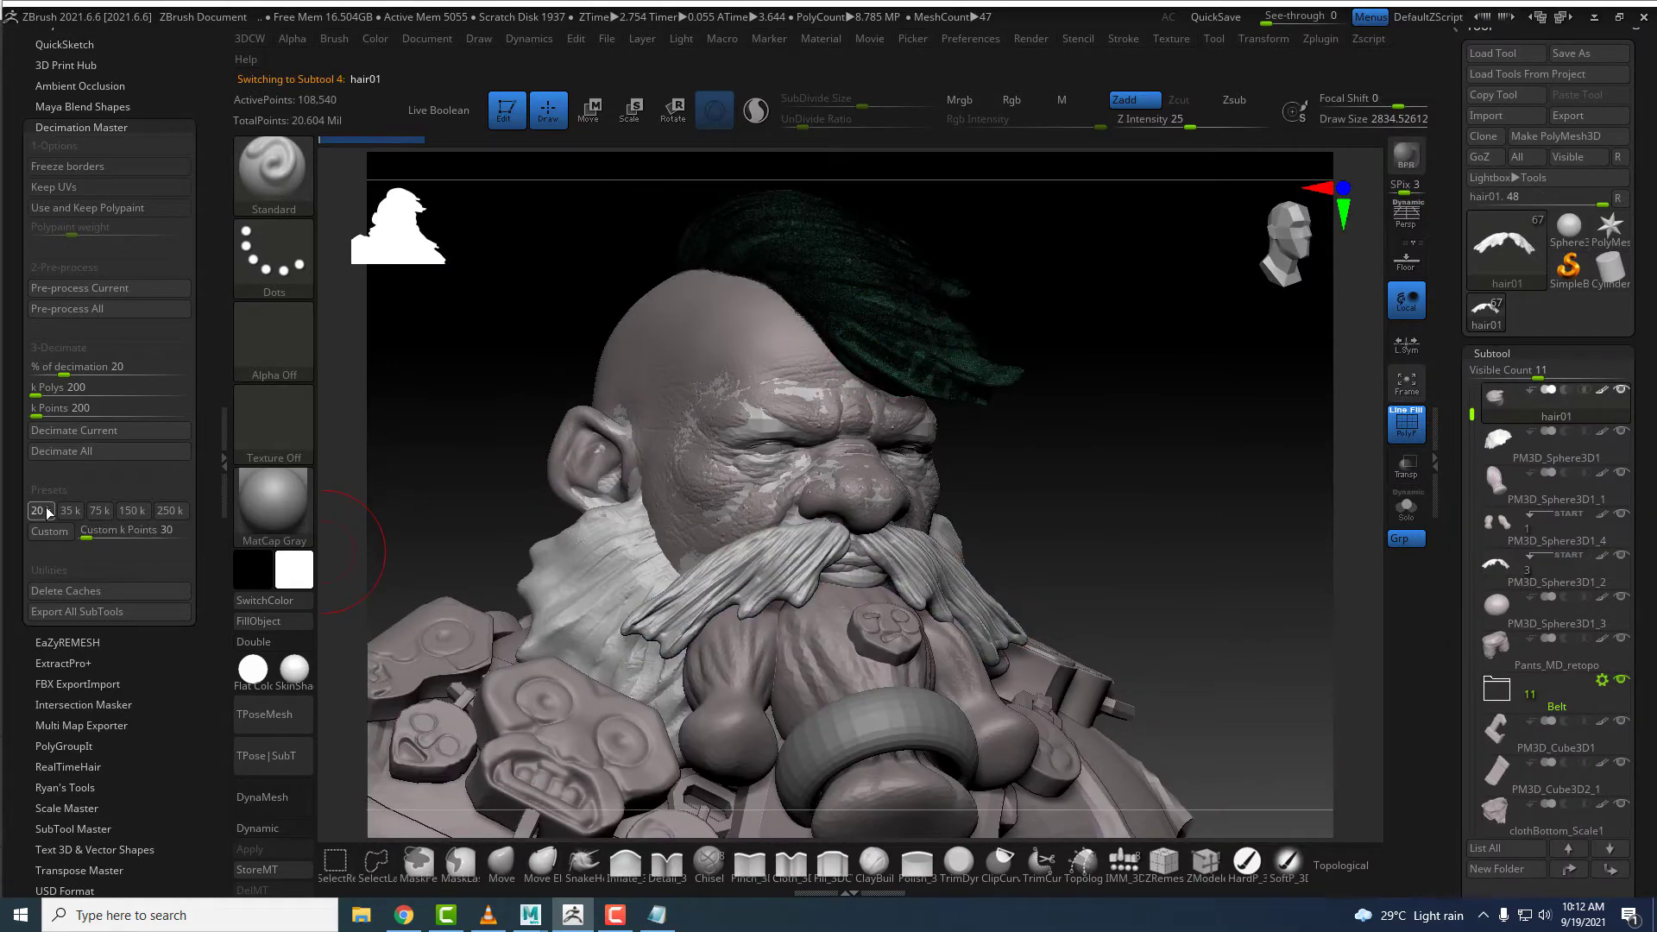
pyautogui.click(1583, 120)
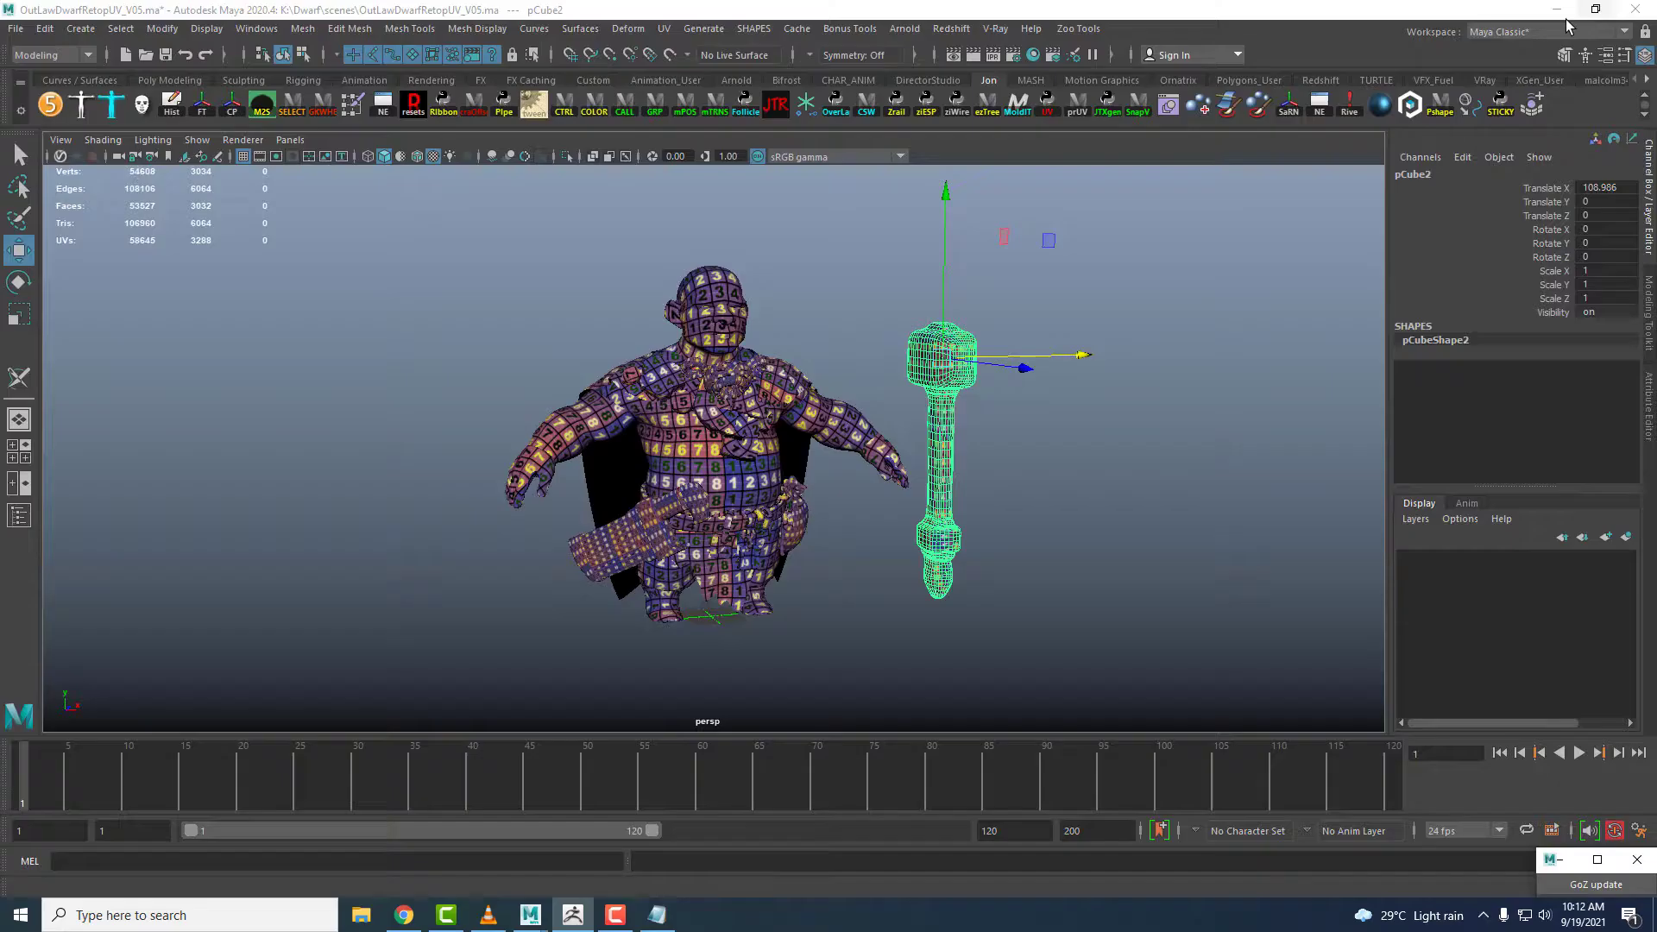
# - Switch to Maya, deselect the hammer and import beared01.obj from the Obj folder
pyautogui.click(525, 340)
pyautogui.scroll(4, 525, 340)
pyautogui.scroll(-5, 508, 370)
pyautogui.moveTo(525, 340)
pyautogui.keyDown('alt'); pyautogui.mouseDown()
pyautogui.moveTo(508, 370)
pyautogui.moveTo(506, 337)
pyautogui.moveTo(500, 357)
pyautogui.mouseUp(); pyautogui.keyUp('alt')
pyautogui.click(21, 31)
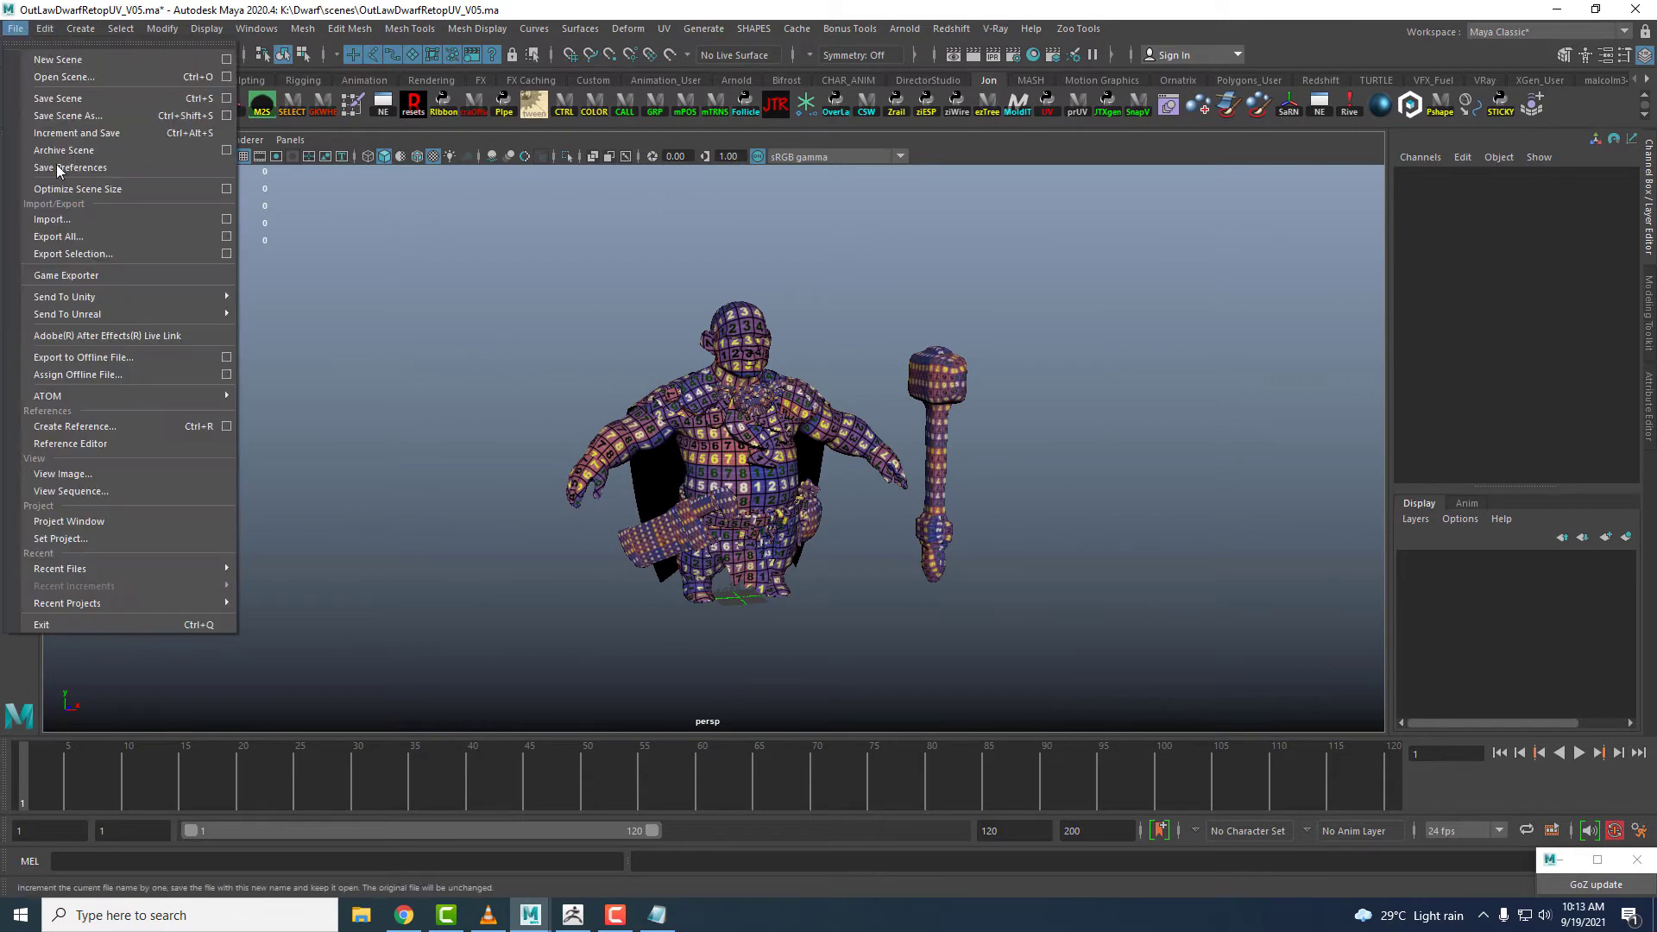
pyautogui.click(69, 223)
pyautogui.click(1502, 781)
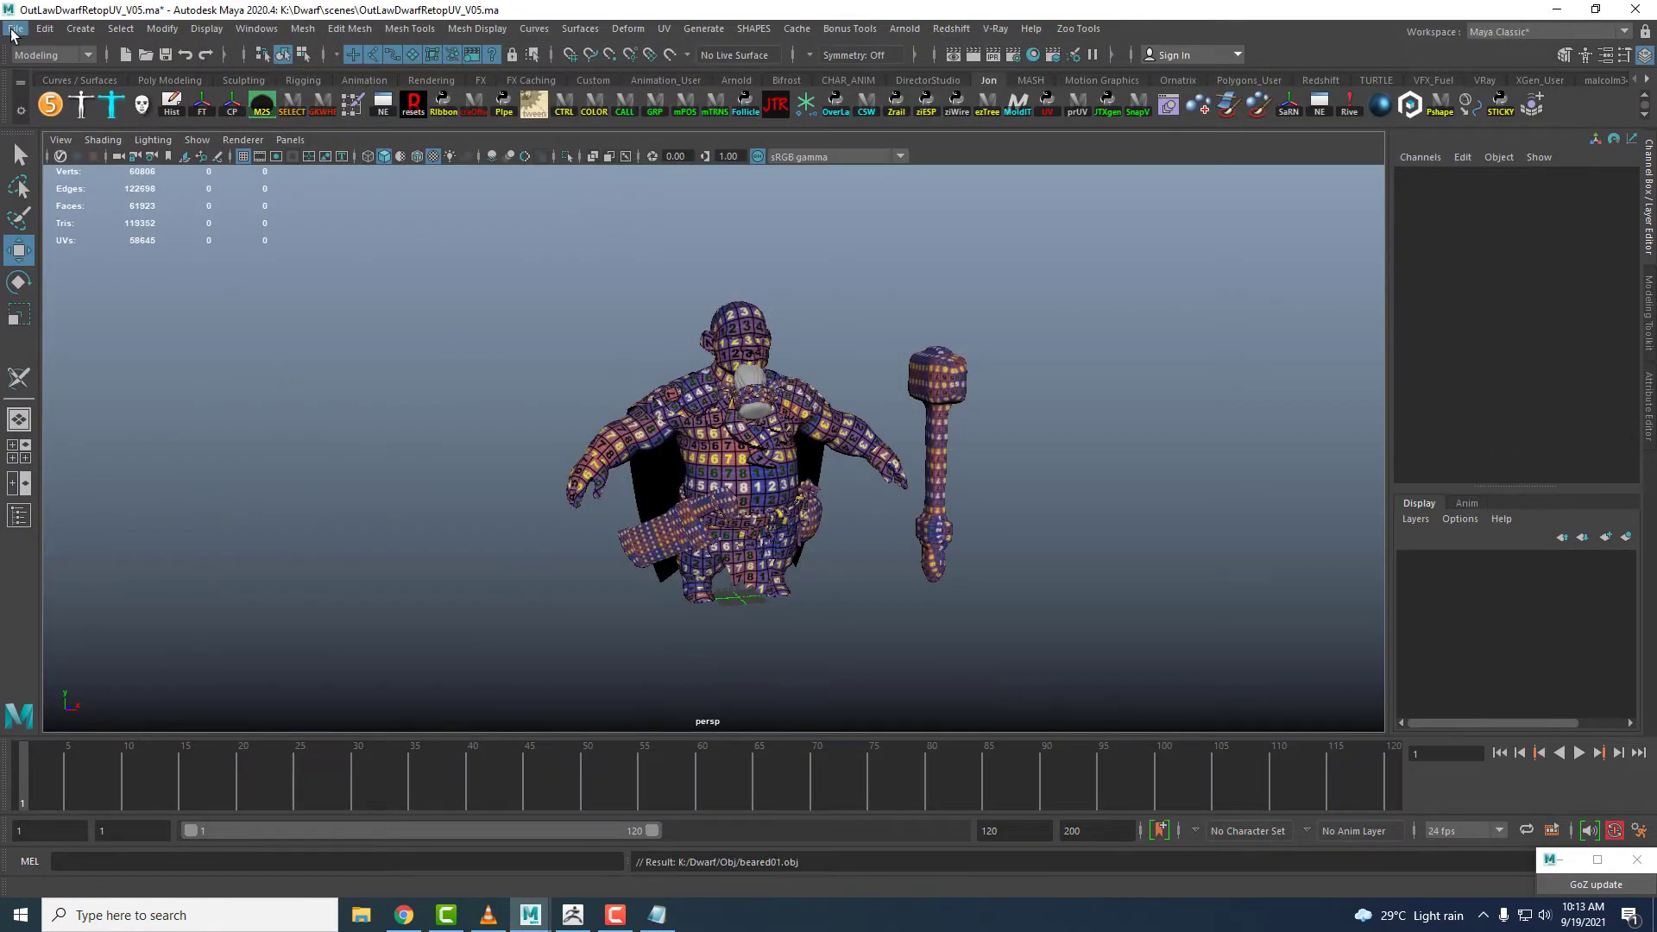
# - Import beared02.obj and mustache.obj from the Obj folder into the dwarf scene
pyautogui.click(20, 31)
pyautogui.click(69, 223)
pyautogui.doubleClick(377, 119)
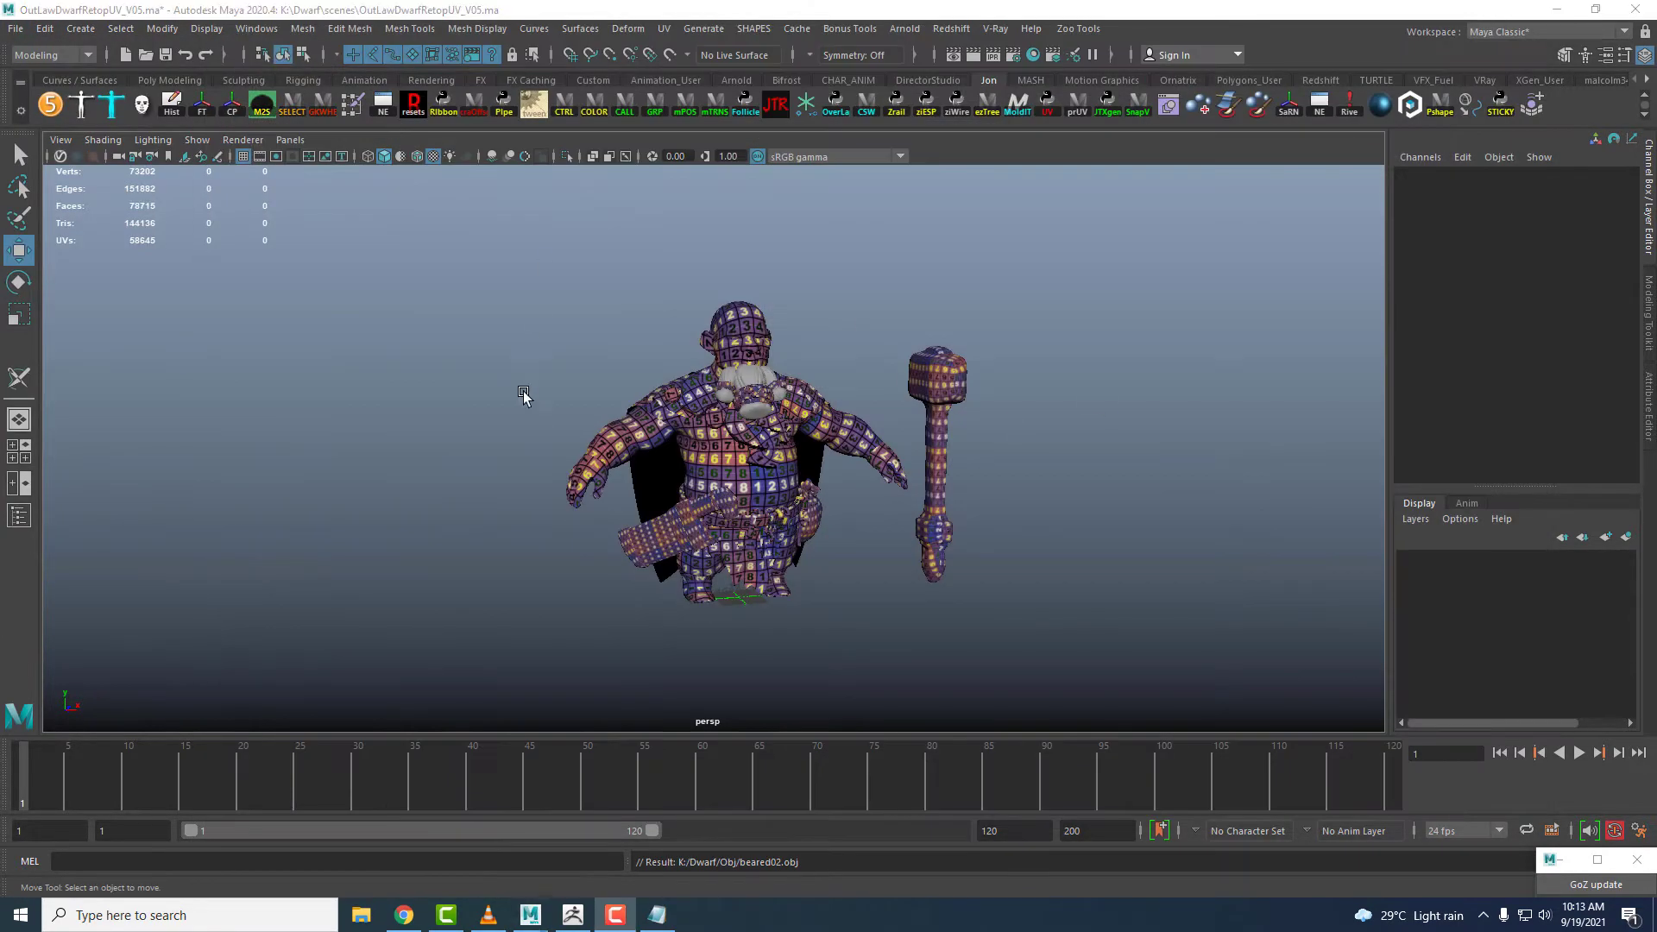
pyautogui.click(19, 28)
pyautogui.click(69, 223)
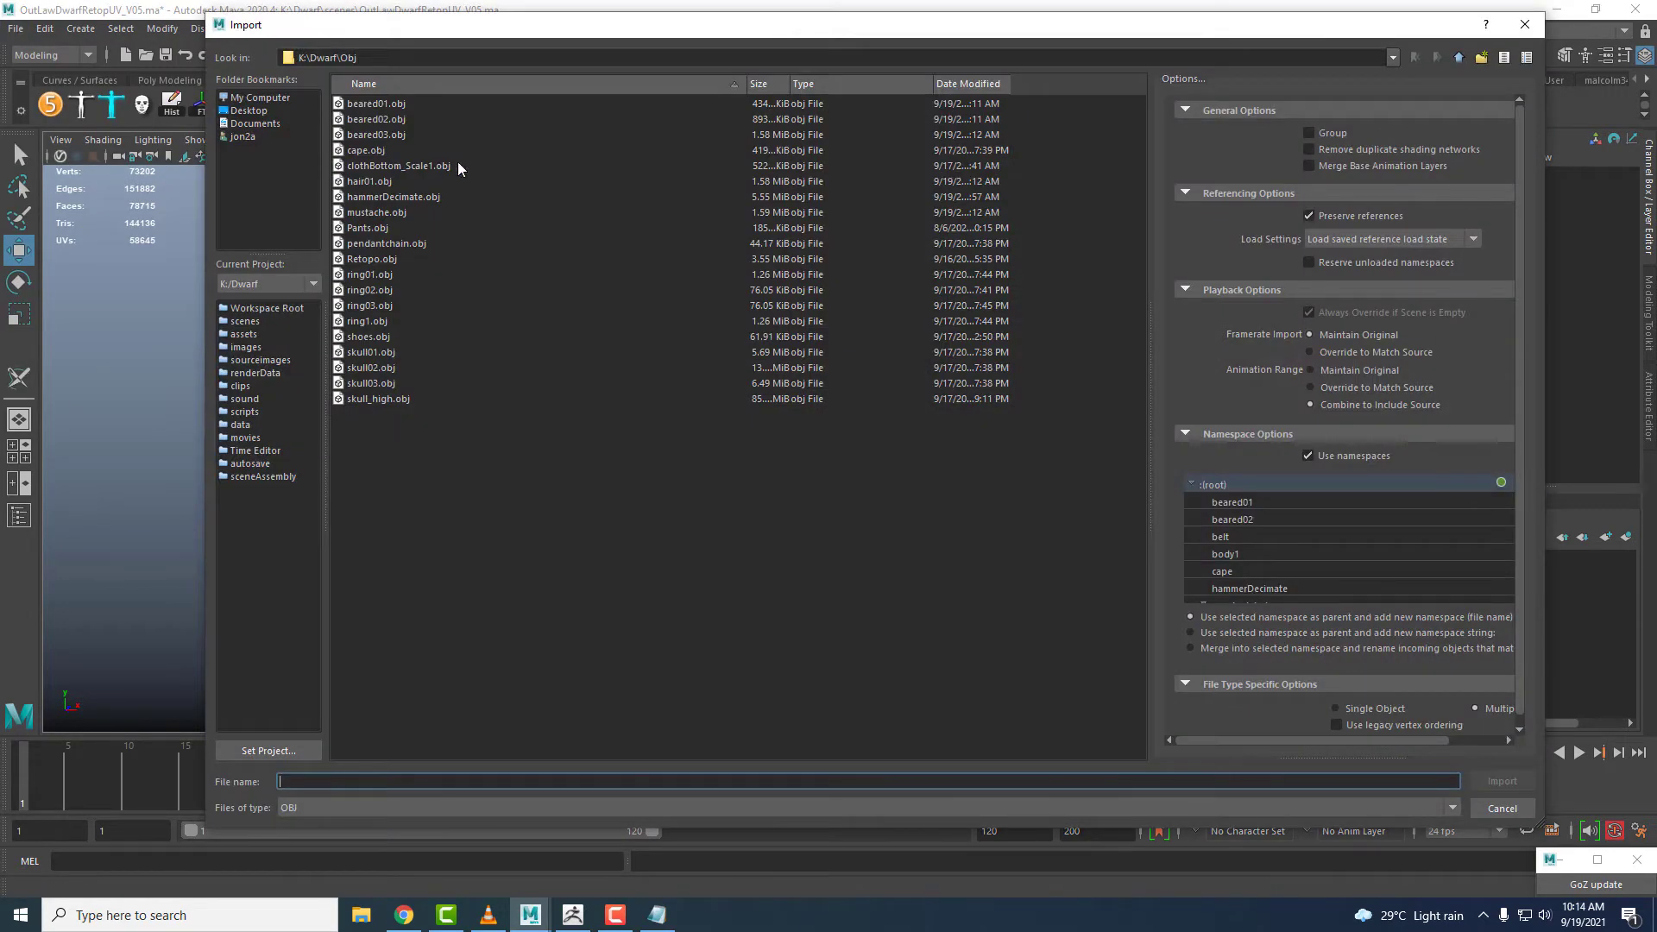
pyautogui.doubleClick(380, 211)
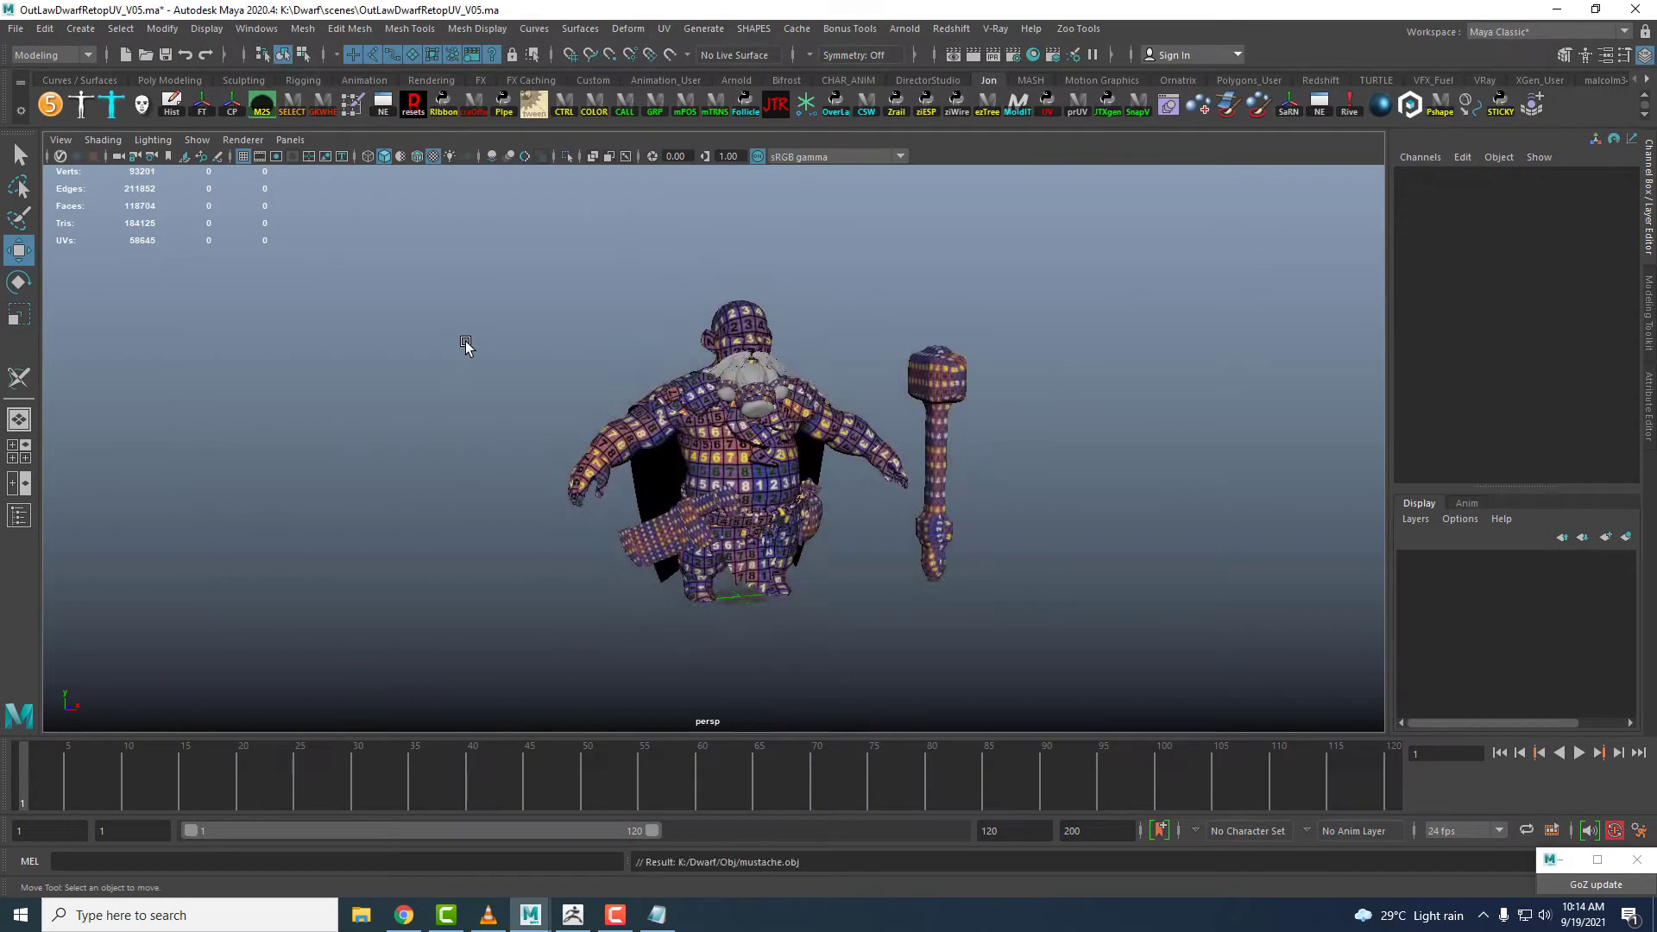
# - Import beared03.obj and hair01.obj from the Obj folder into the dwarf scene
pyautogui.click(16, 29)
pyautogui.click(69, 223)
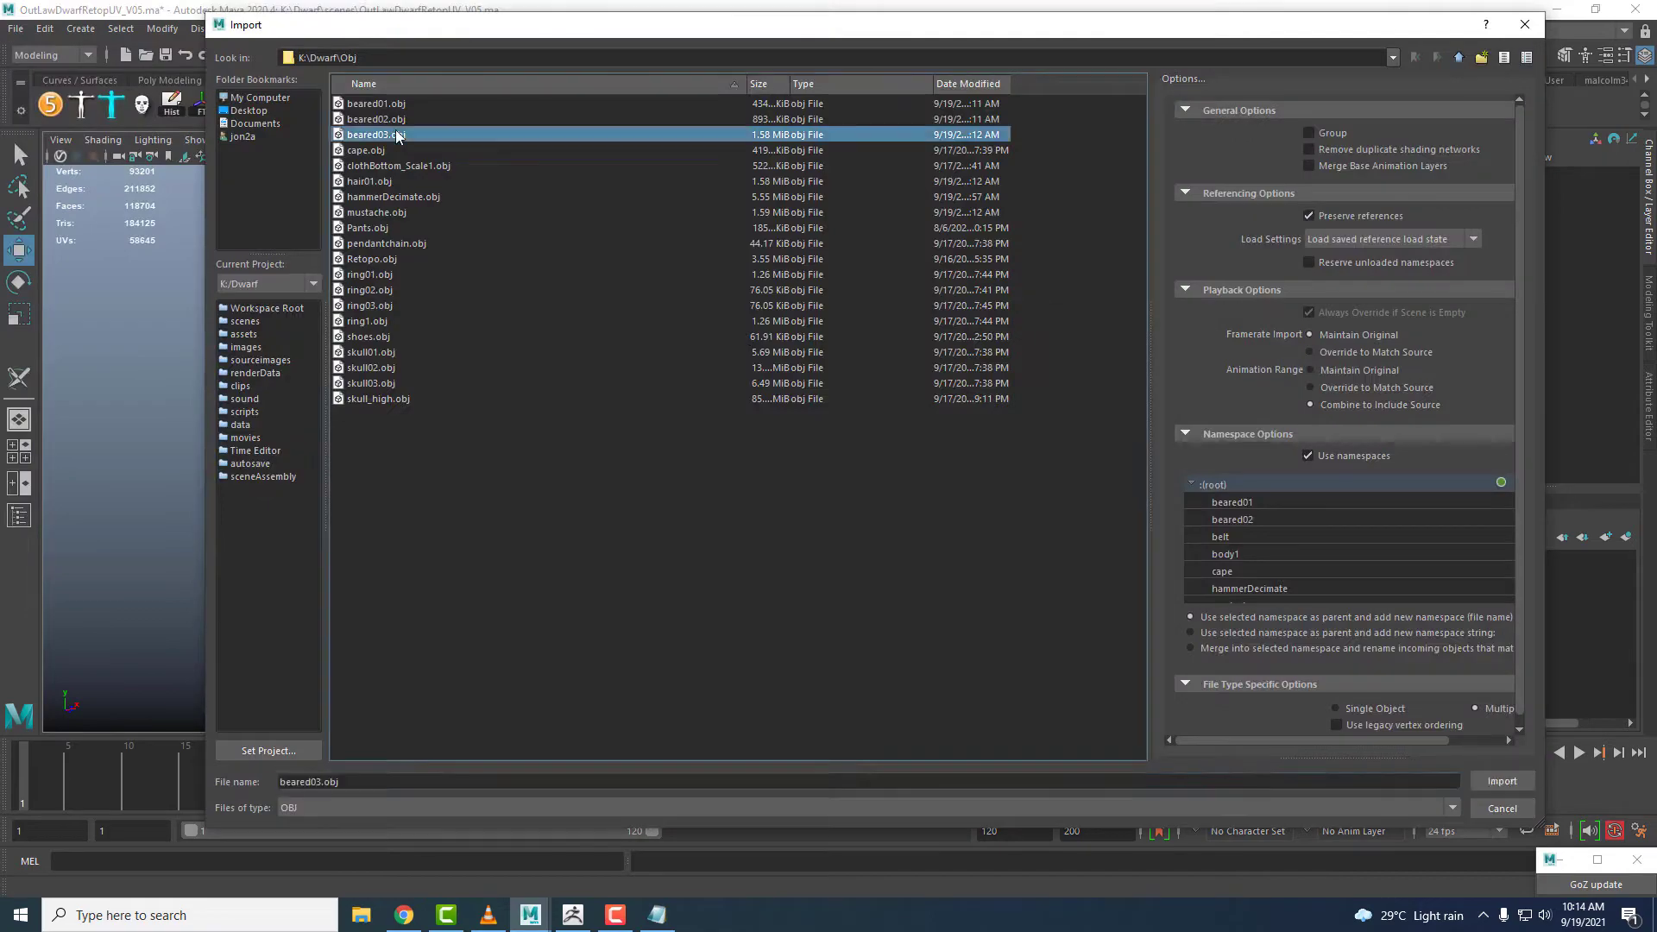
pyautogui.doubleClick(395, 129)
pyautogui.click(16, 28)
pyautogui.click(69, 223)
pyautogui.doubleClick(371, 180)
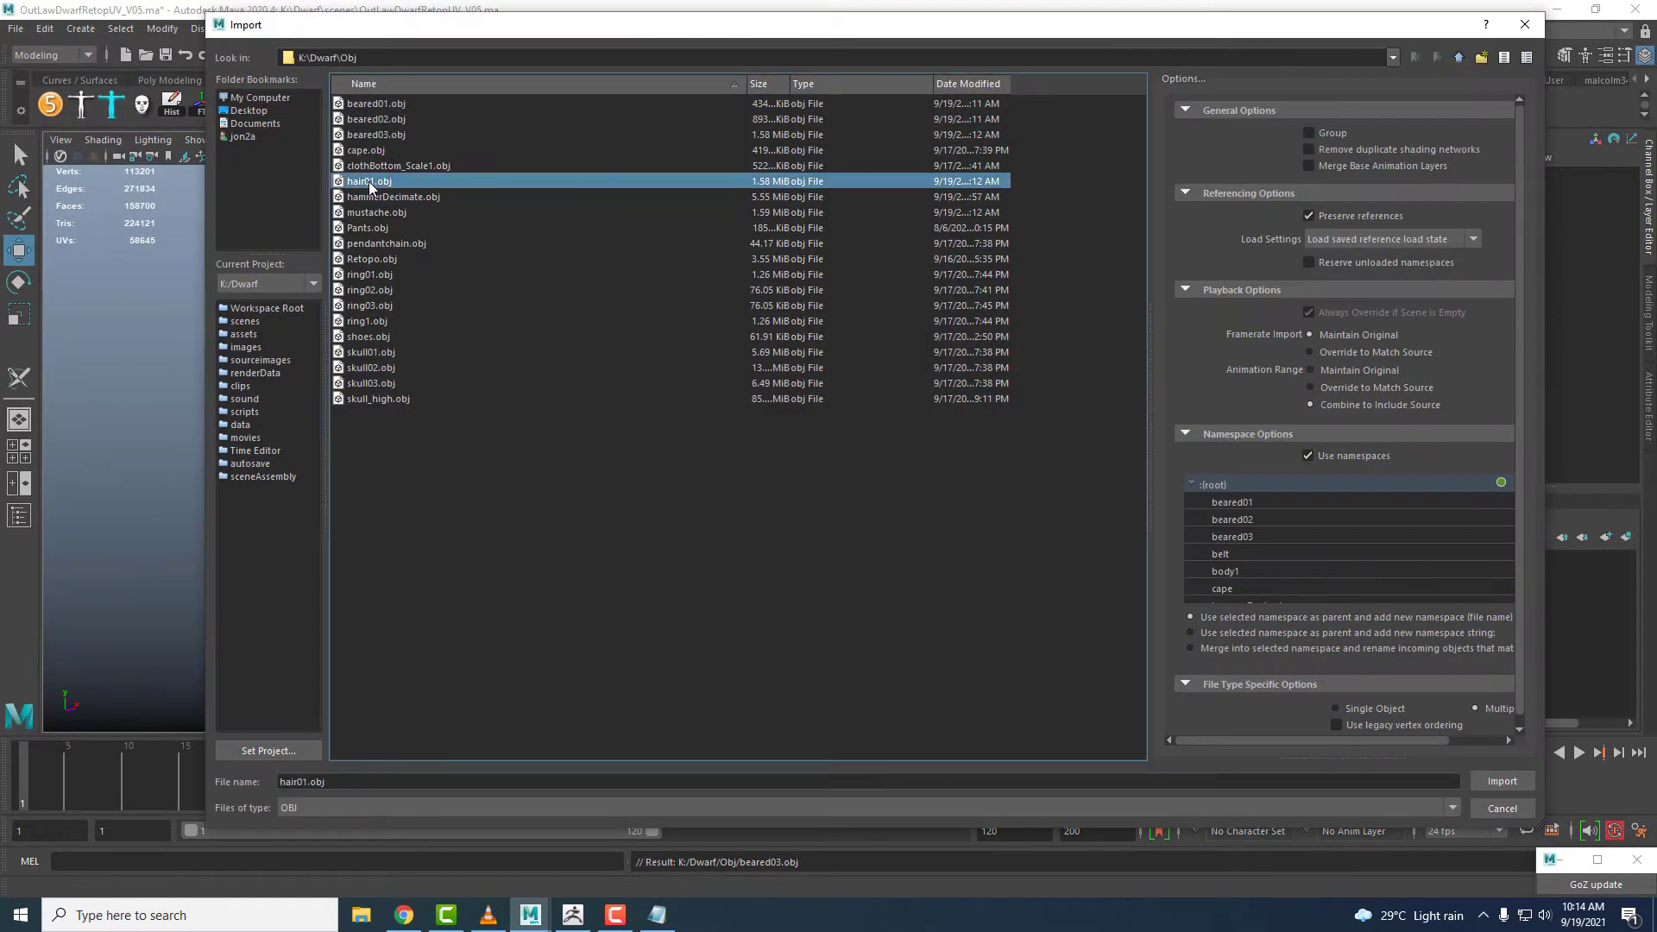
# - Save the scene as a new version named OutLawDwarfRetopUV_V06.ma in the scenes folder
pyautogui.keyDown('alt'); pyautogui.moveTo(915, 423); pyautogui.dragTo(967, 451); pyautogui.keyUp('alt')
pyautogui.keyDown('alt'); pyautogui.moveTo(966, 452); pyautogui.dragTo(871, 455, button='right'); pyautogui.keyUp('alt')
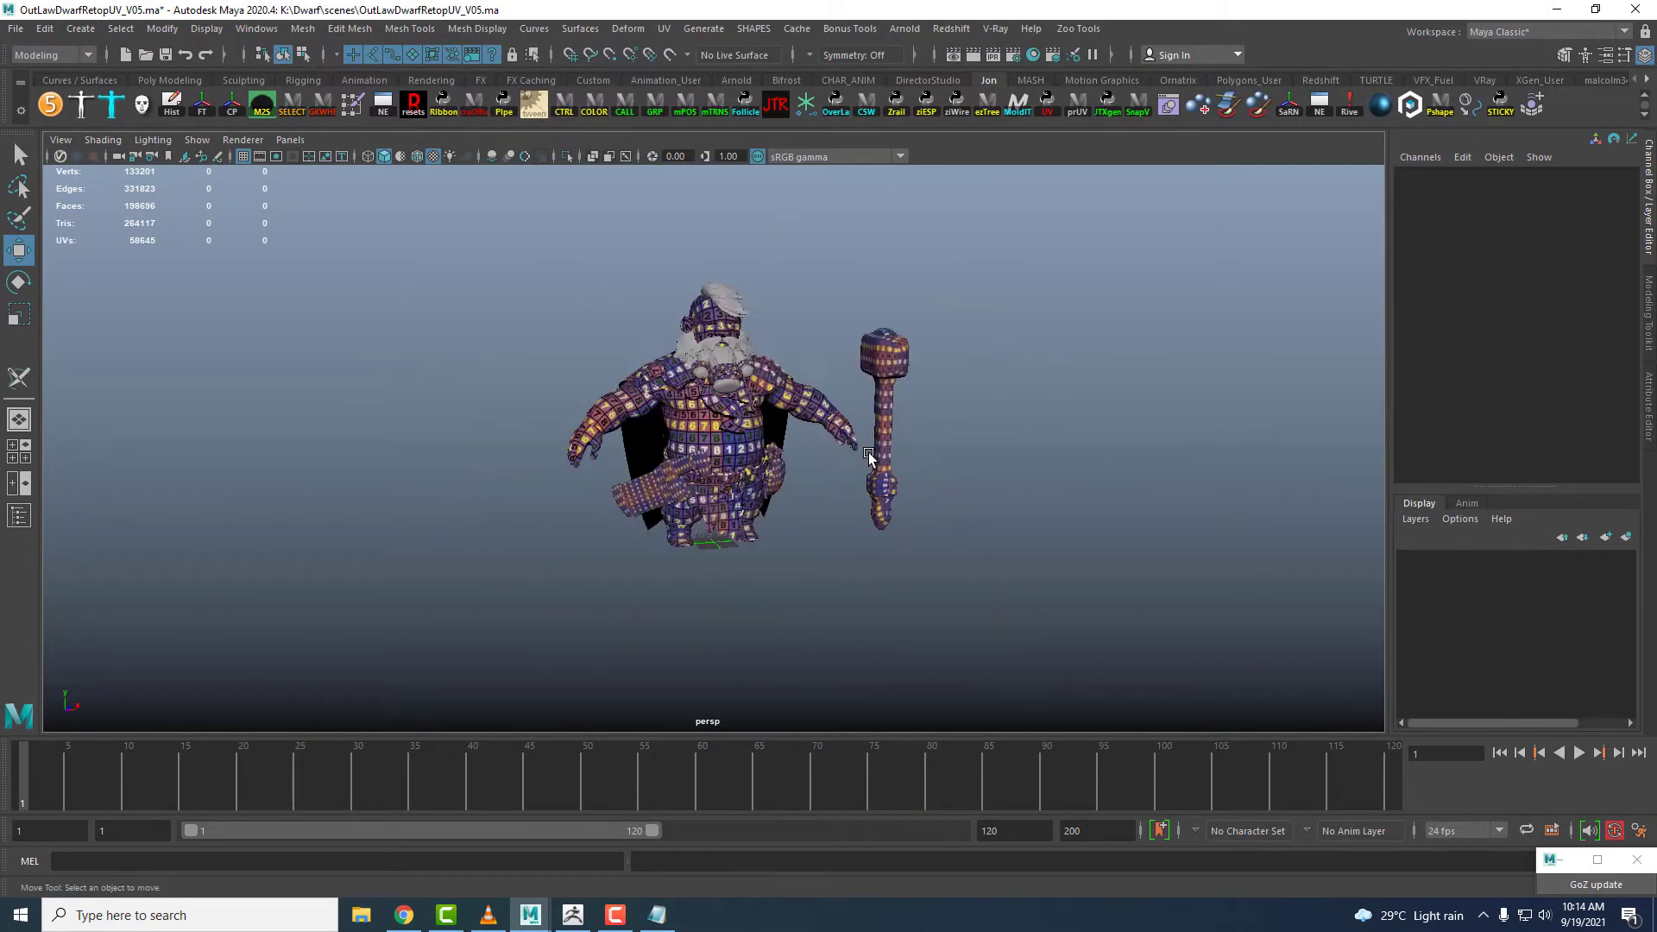
pyautogui.keyDown('alt'); pyautogui.moveTo(871, 455); pyautogui.dragTo(833, 445); pyautogui.keyUp('alt')
pyautogui.scroll(3, 832, 444)
pyautogui.scroll(-1, 833, 446)
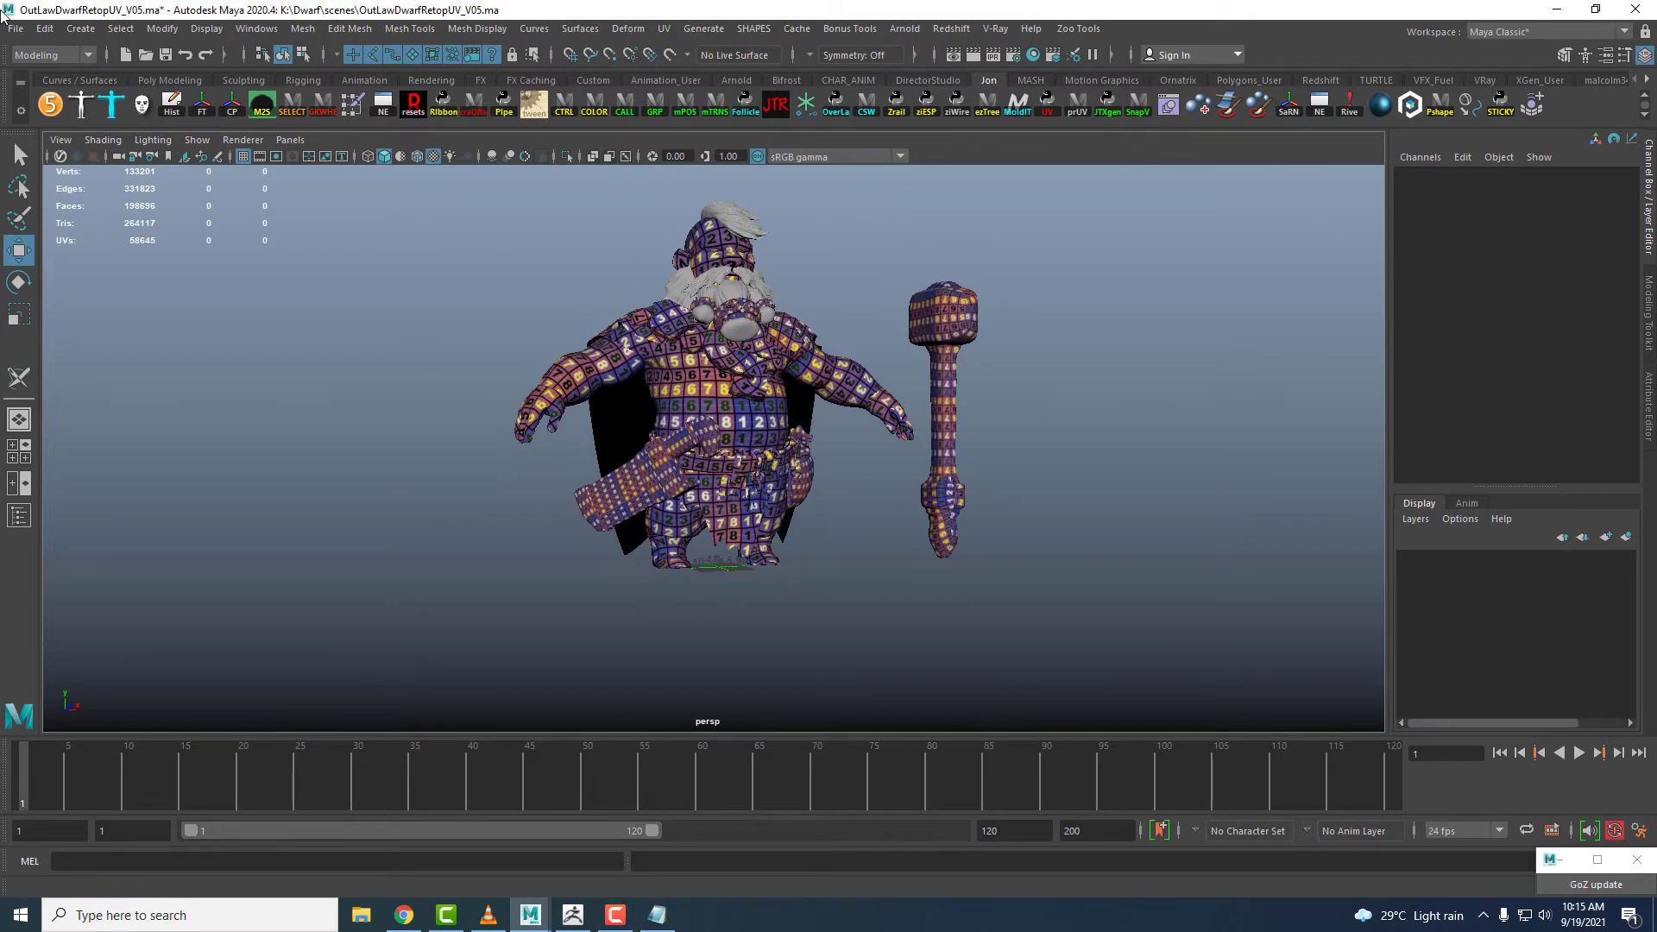
pyautogui.click(15, 29)
pyautogui.click(60, 133)
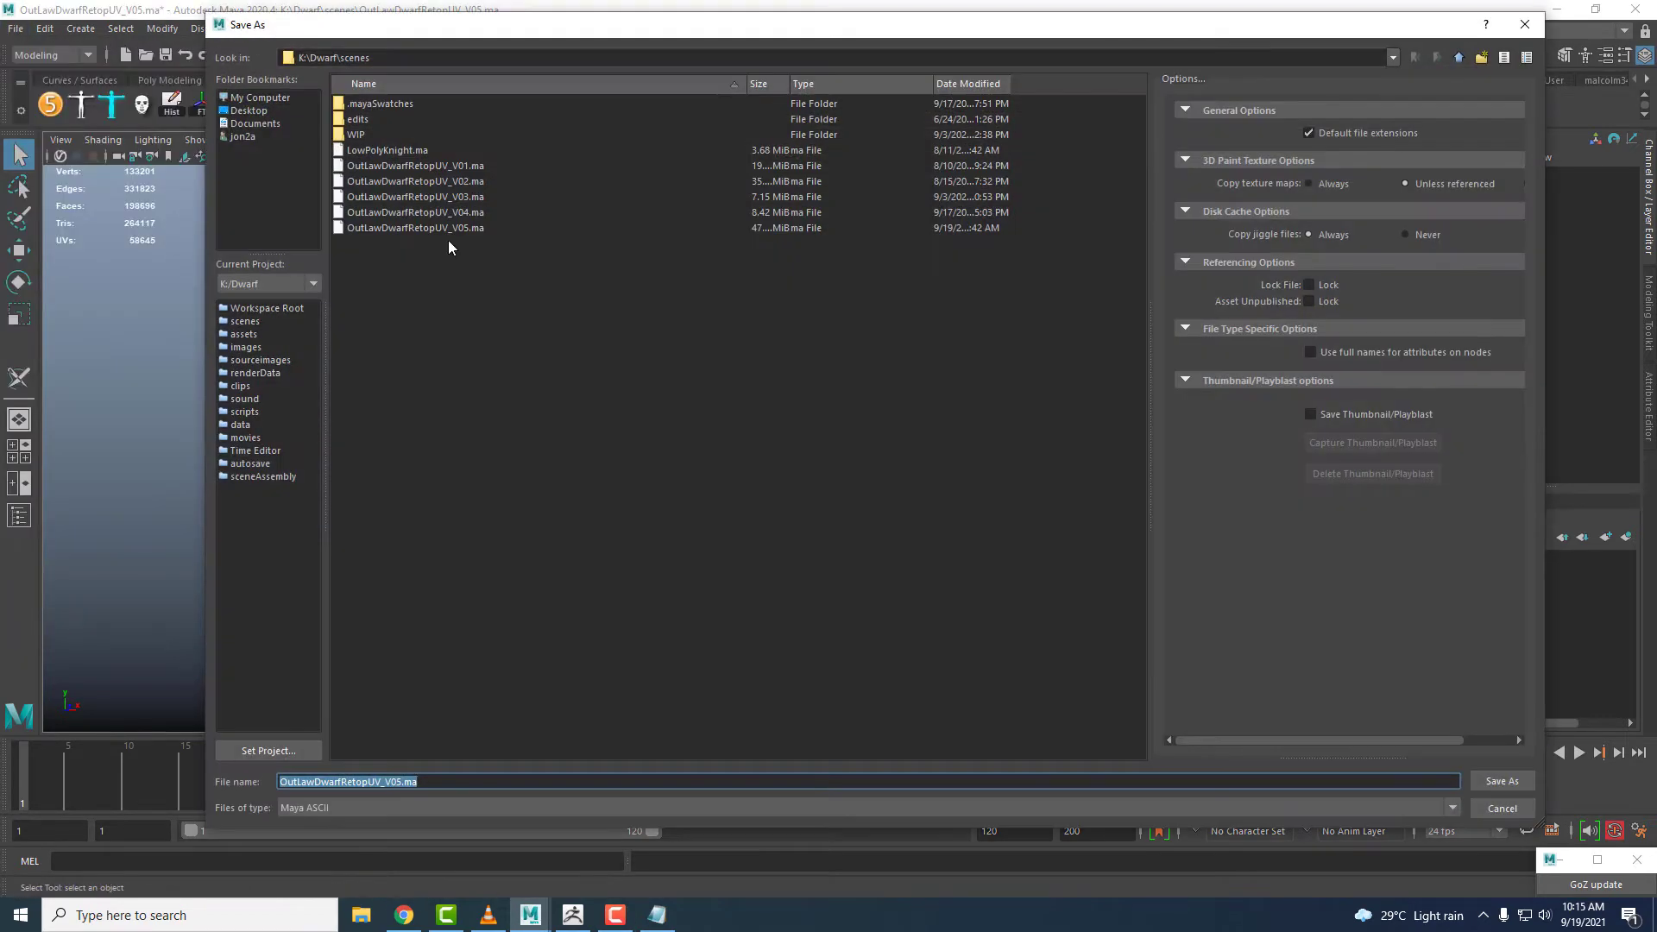
pyautogui.click(464, 228)
pyautogui.write('6')
pyautogui.press('Return')
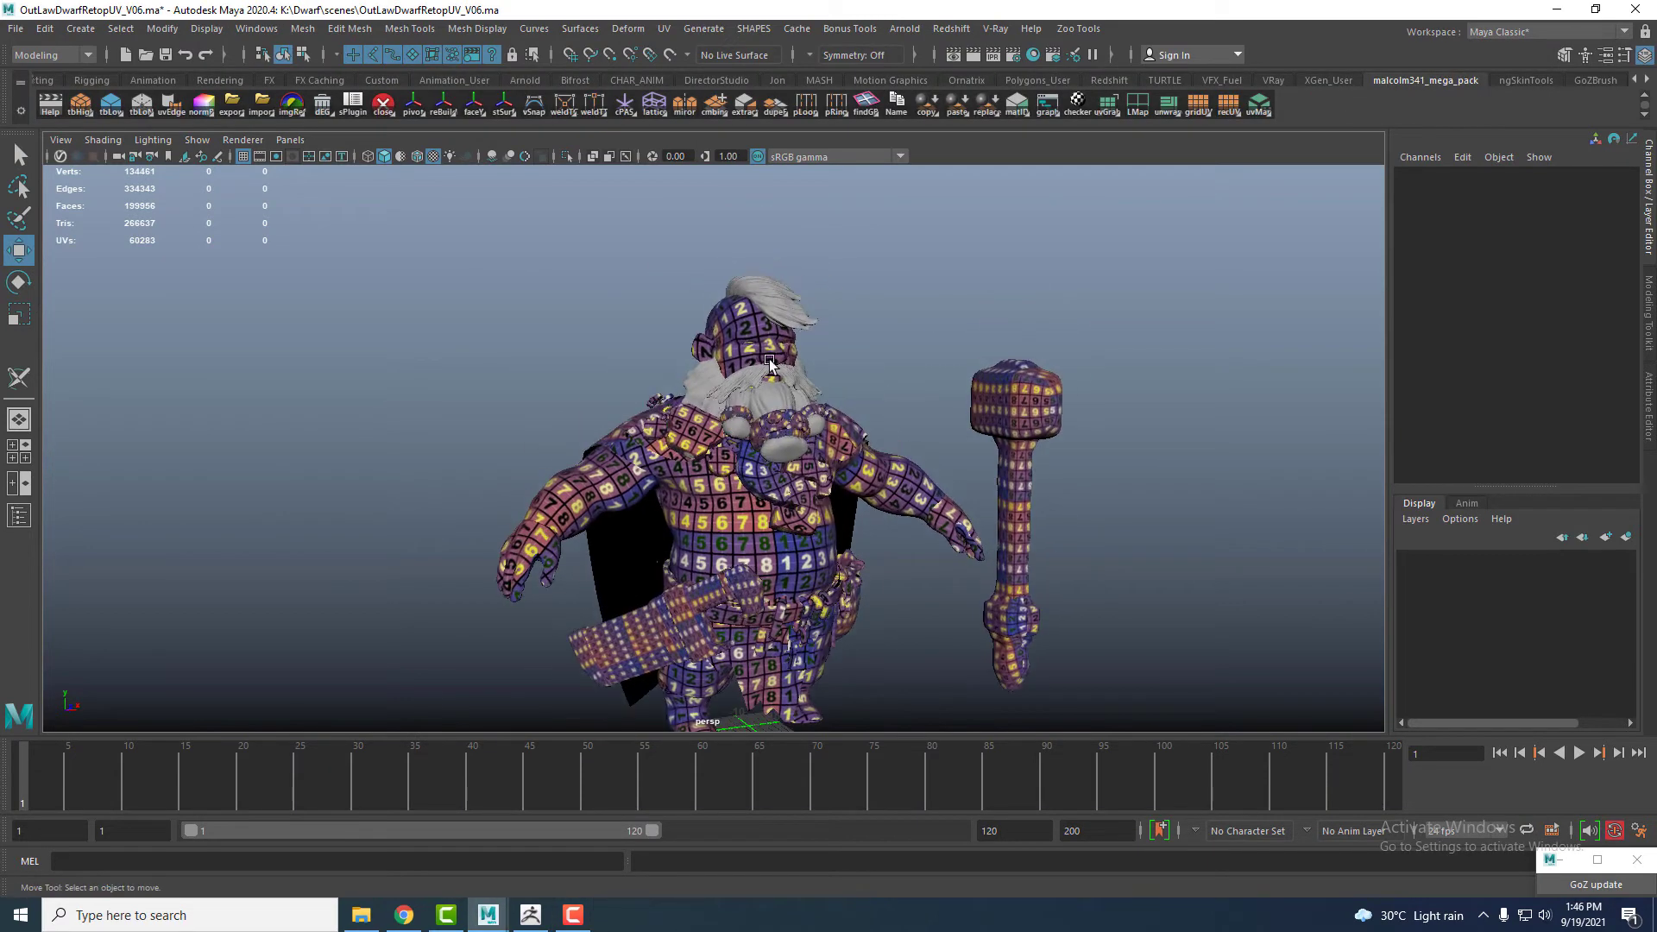
# - Open the Outliner, select the Hi_poltHair_GRP group and hide it
pyautogui.scroll(3, 769, 359)
pyautogui.click(19, 515)
pyautogui.click(176, 314)
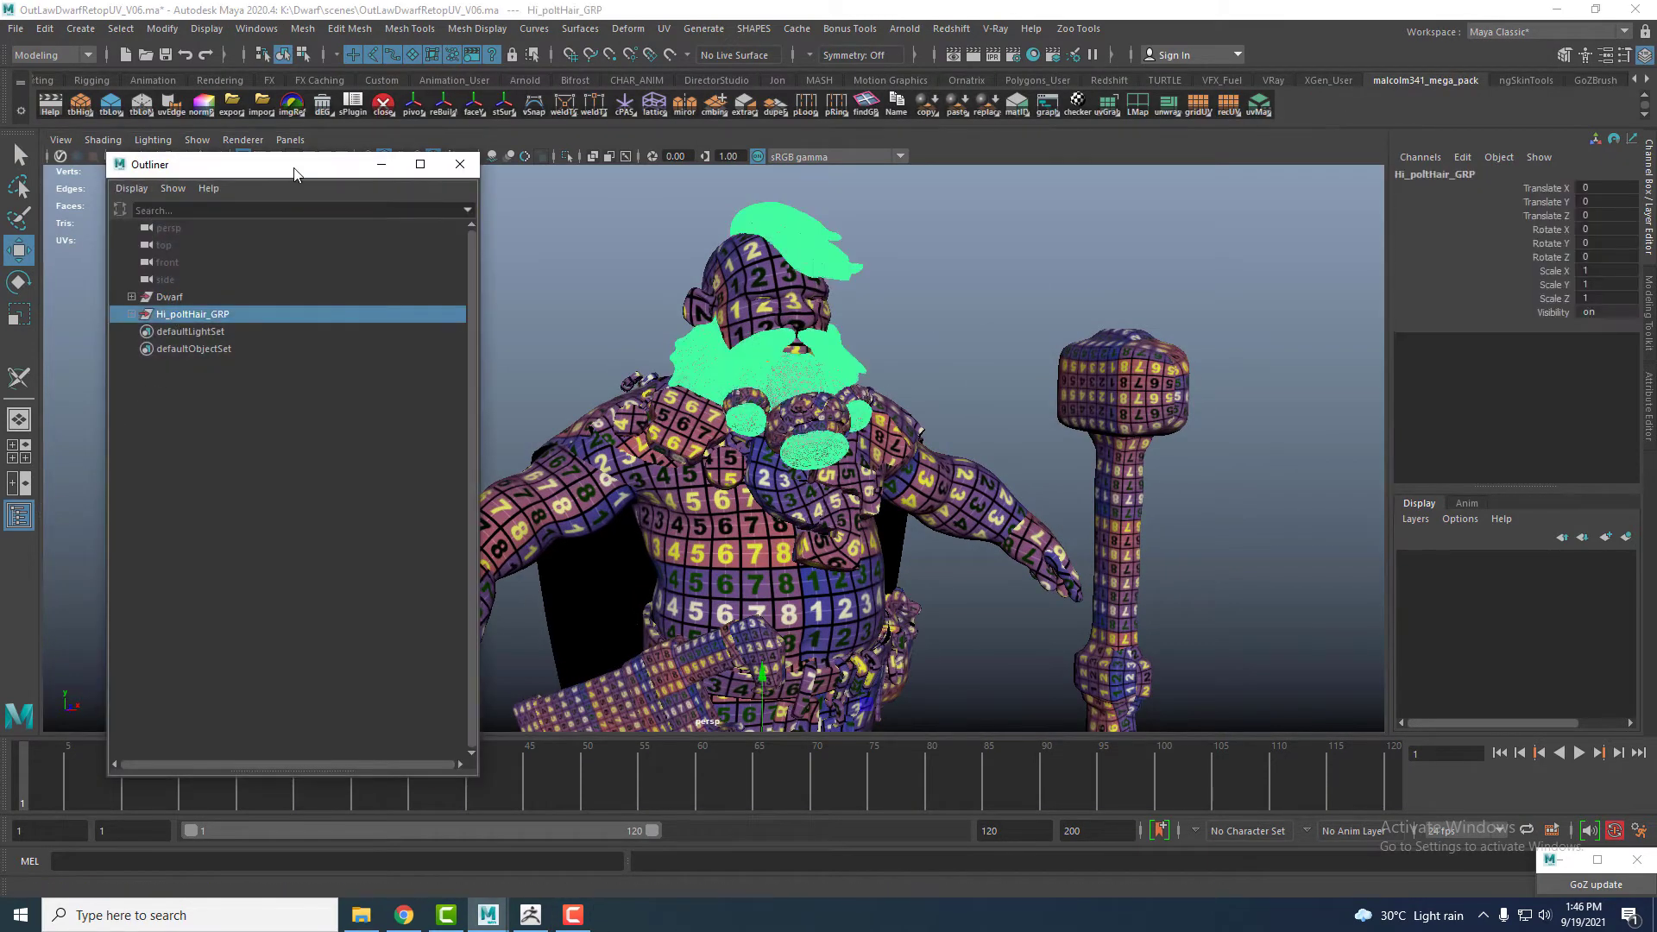
pyautogui.moveTo(296, 166); pyautogui.dragTo(234, 201)
pyautogui.scroll(-5, 910, 374)
pyautogui.scroll(2, 889, 409)
pyautogui.keyDown('alt'); pyautogui.moveTo(910, 374); pyautogui.dragTo(1027, 466); pyautogui.keyUp('alt')
pyautogui.hotkey('ctrl', 'h')
# - Hide the hammer and the low-poly beard pieces, and close the Outliner
pyautogui.click(1115, 379)
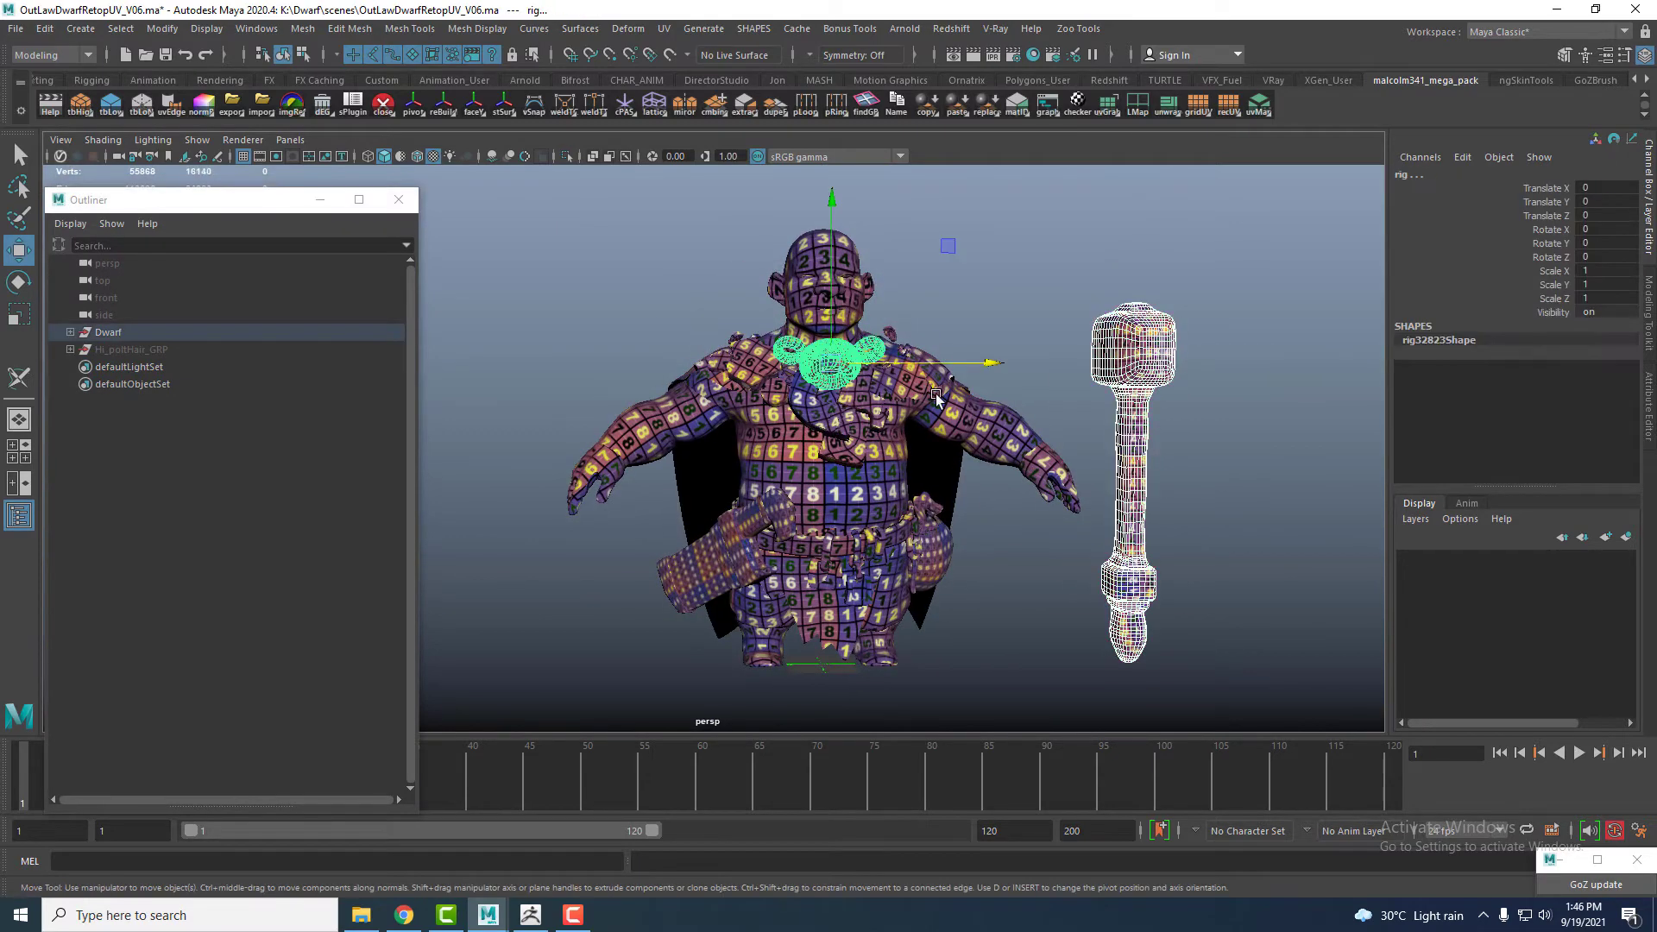
pyautogui.hotkey('ctrl', 'h')
pyautogui.scroll(4, 929, 416)
pyautogui.scroll(-5, 929, 416)
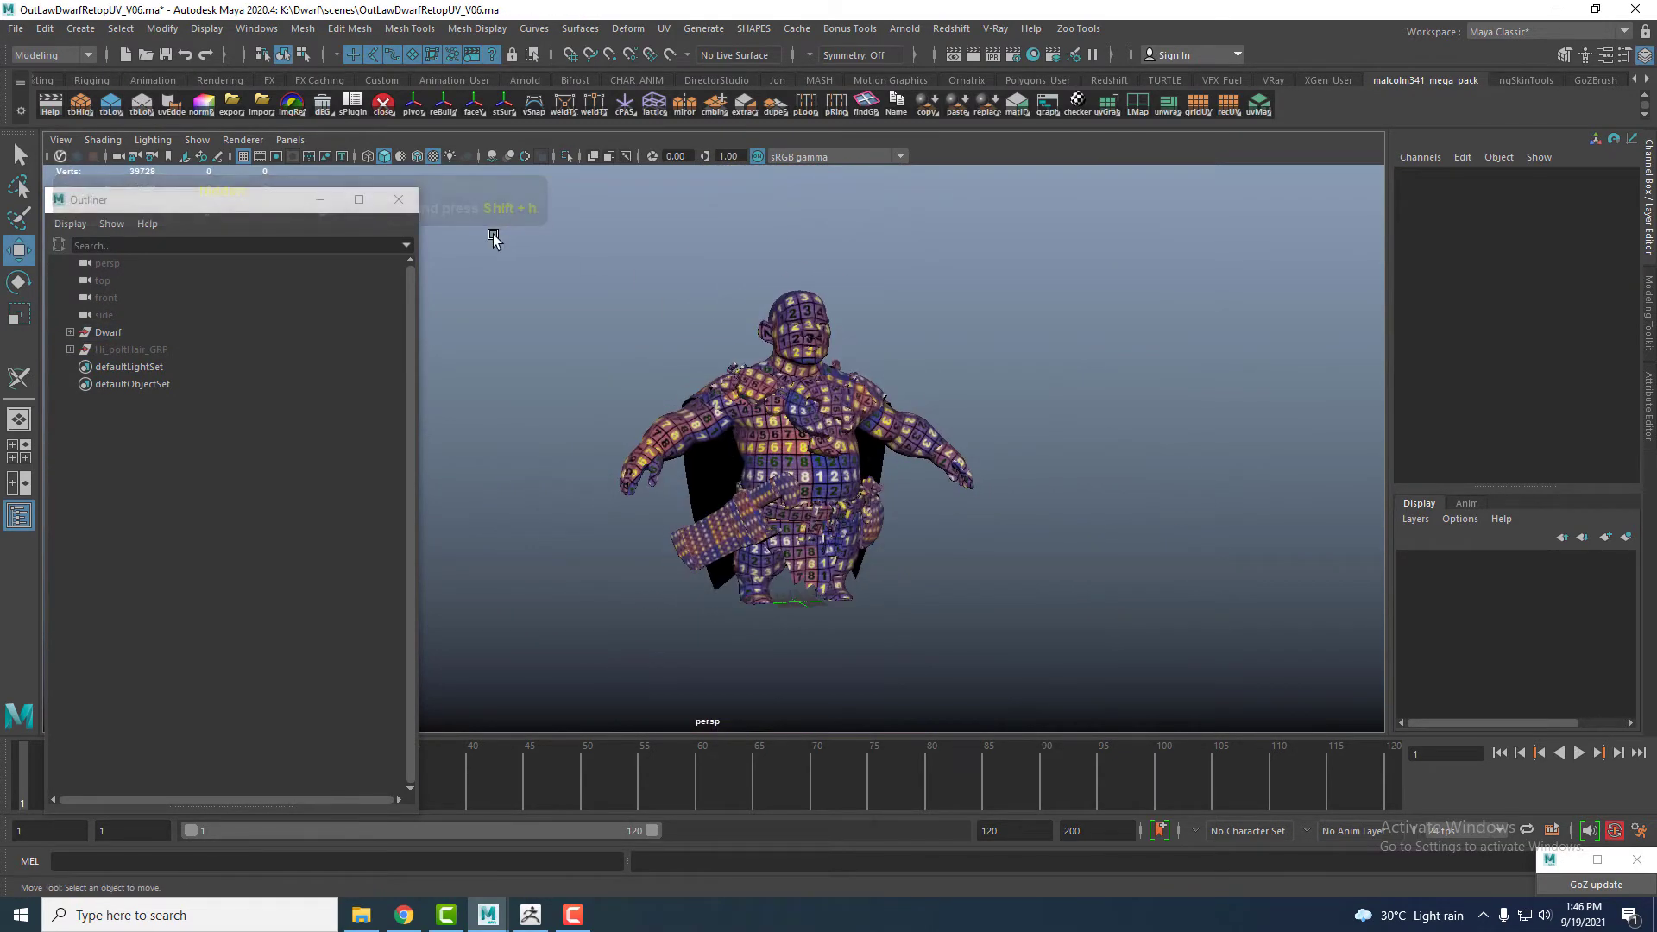
pyautogui.click(399, 200)
# - Select all visible dwarf parts, key their transforms at frame 1, go to frame 25 and clear the selection
pyautogui.moveTo(505, 236); pyautogui.dragTo(1178, 701)
pyautogui.scroll(1, 949, 655)
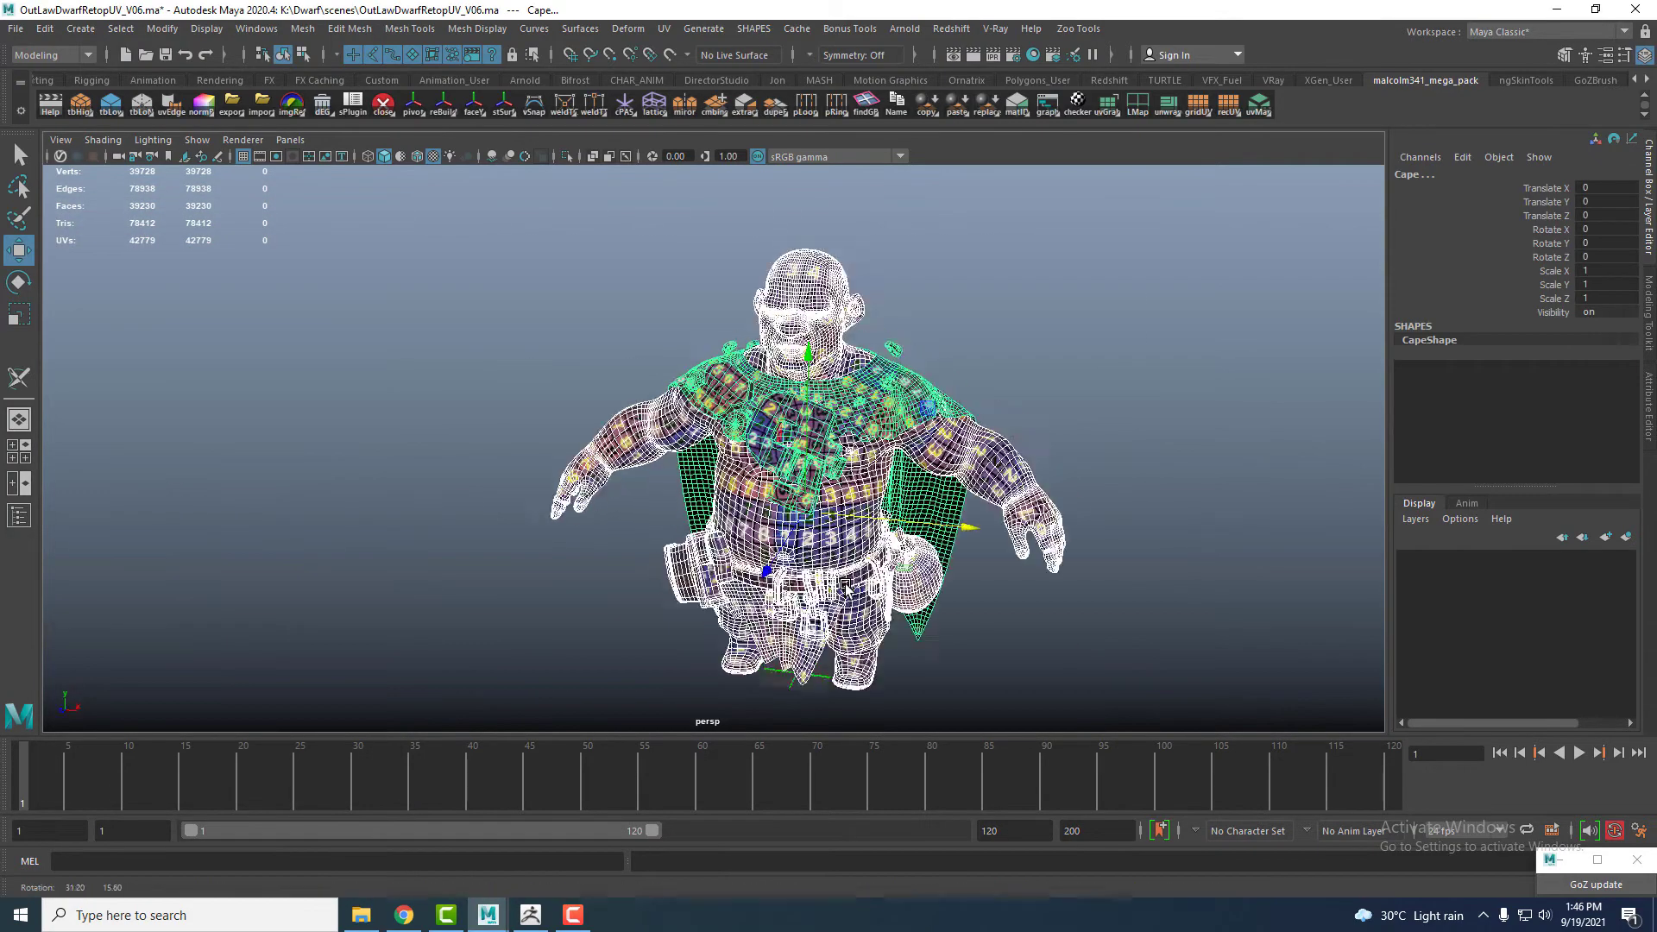
pyautogui.scroll(-2, 454, 680)
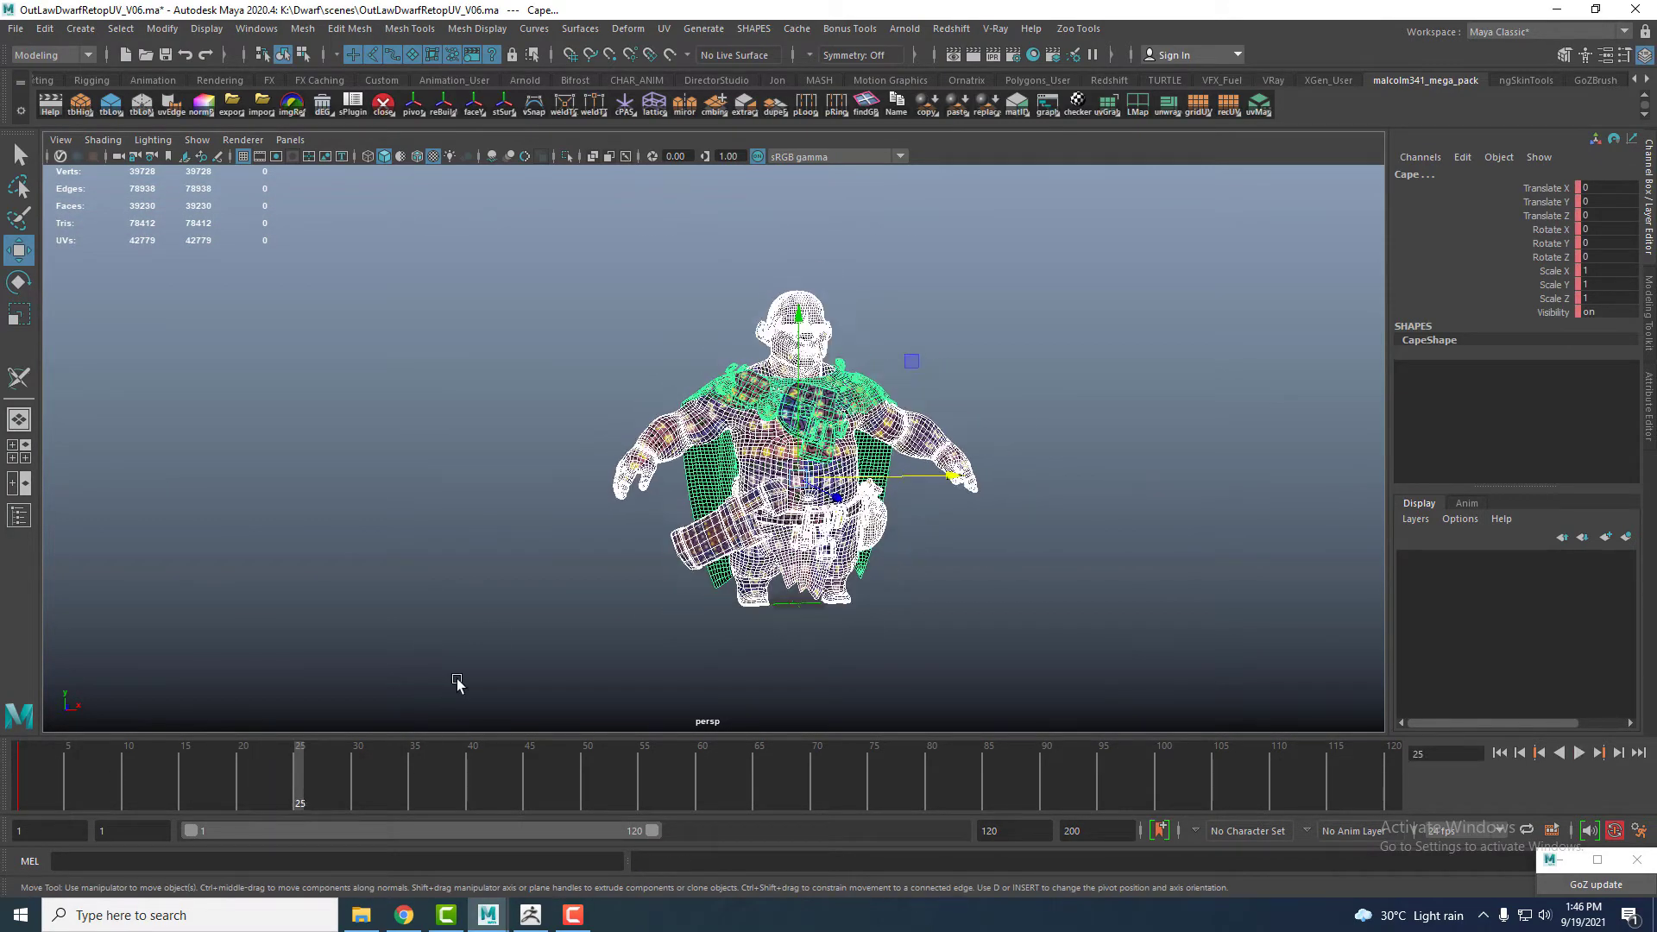
pyautogui.click(1024, 369)
# - At frame 25, move the cape to about -173 and the bag to about 140 in Translate X, away from the body
pyautogui.click(788, 414)
pyautogui.moveTo(921, 490); pyautogui.dragTo(633, 449)
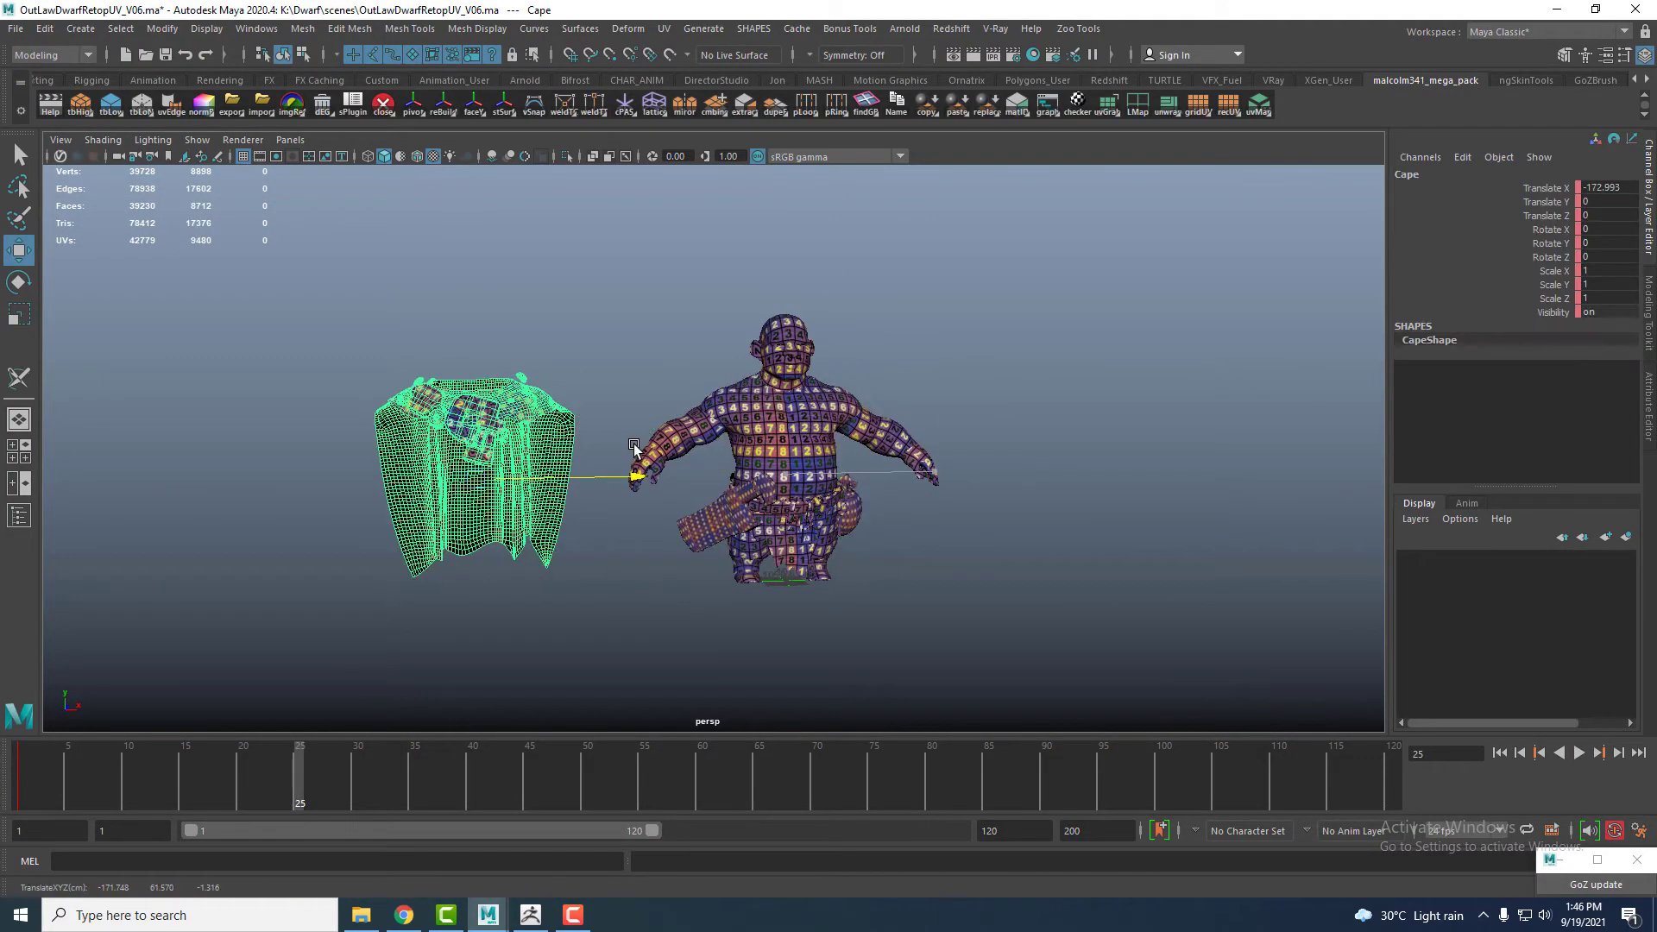
pyautogui.click(851, 507)
pyautogui.moveTo(966, 528); pyautogui.dragTo(1209, 529)
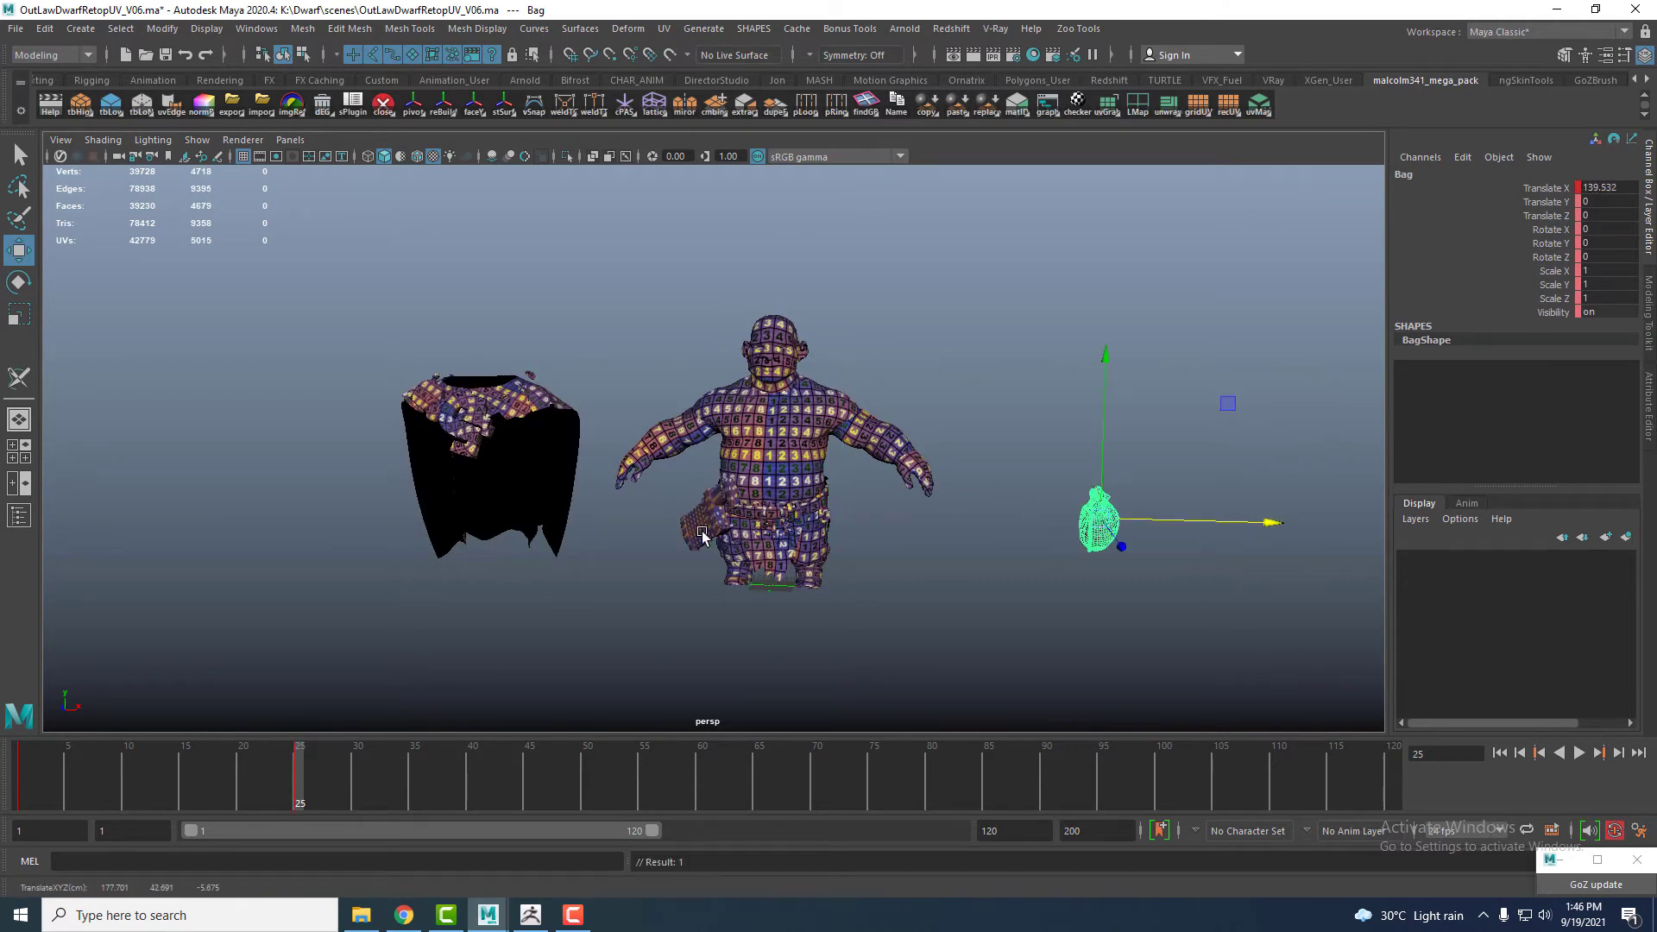
# - Move the sword to about -261 and the leg mesh to about 253 in Translate X at frame 25
pyautogui.click(703, 535)
pyautogui.moveTo(836, 527); pyautogui.dragTo(381, 457)
pyautogui.keyDown('alt'); pyautogui.moveTo(1032, 587); pyautogui.dragTo(1068, 583); pyautogui.keyUp('alt')
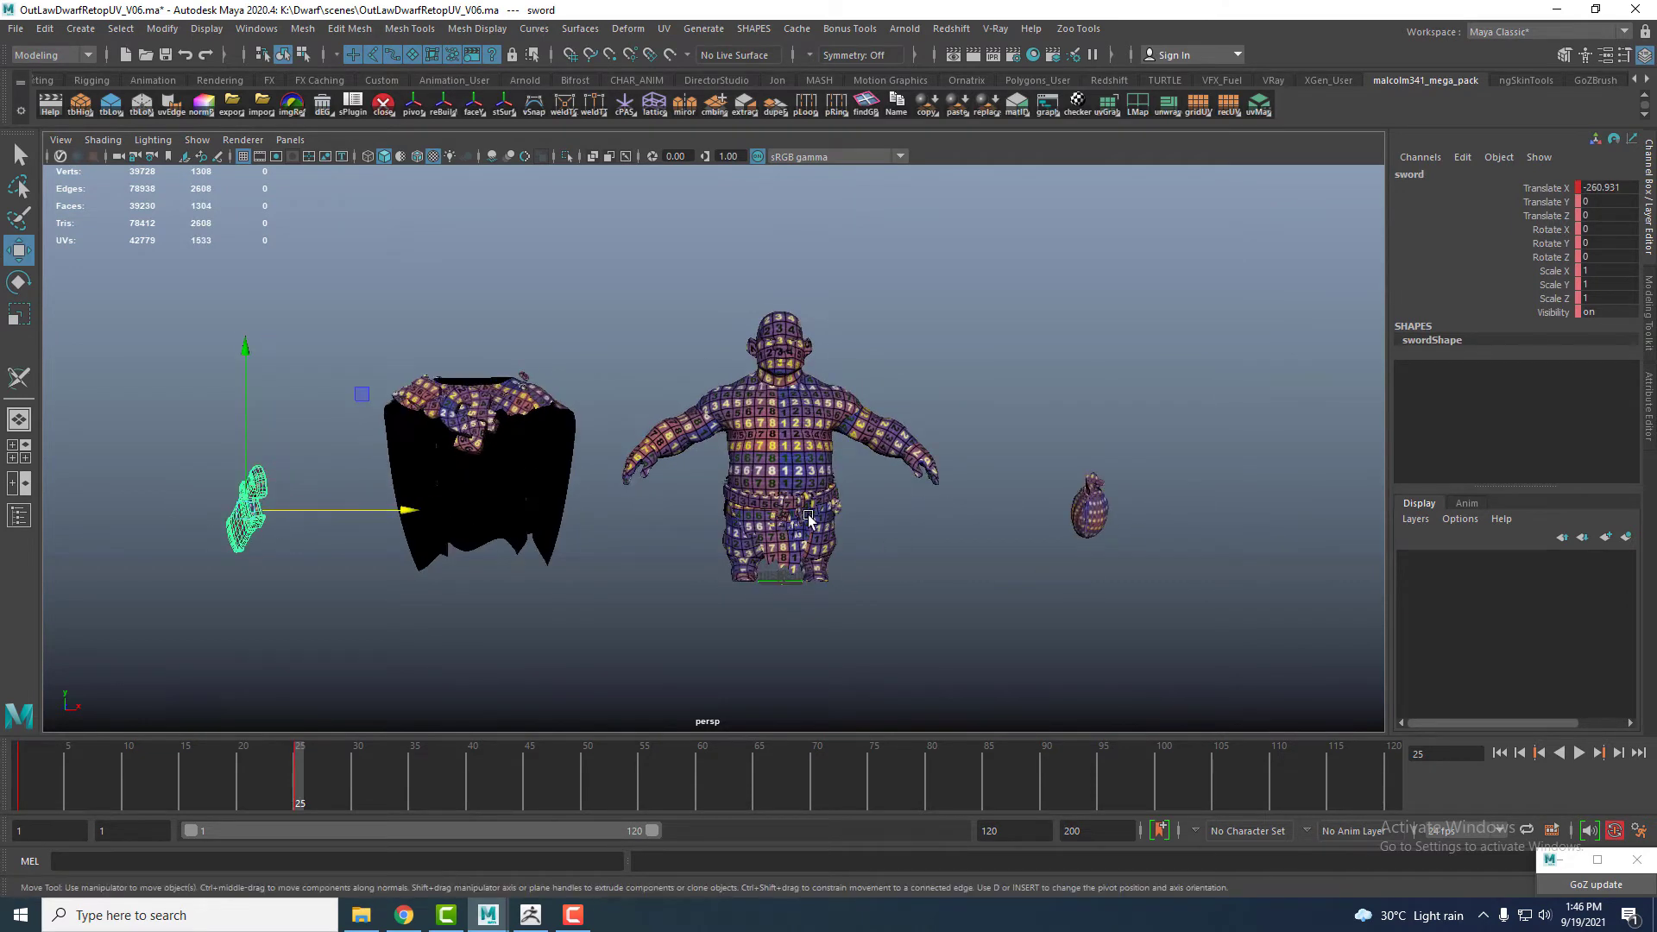
pyautogui.click(806, 515)
pyautogui.moveTo(938, 529); pyautogui.dragTo(1375, 550)
pyautogui.keyDown('alt'); pyautogui.moveTo(981, 489); pyautogui.dragTo(947, 453, button='middle'); pyautogui.keyUp('alt')
pyautogui.scroll(-3, 947, 453)
pyautogui.keyDown('alt'); pyautogui.moveTo(902, 493); pyautogui.dragTo(932, 503); pyautogui.keyUp('alt')
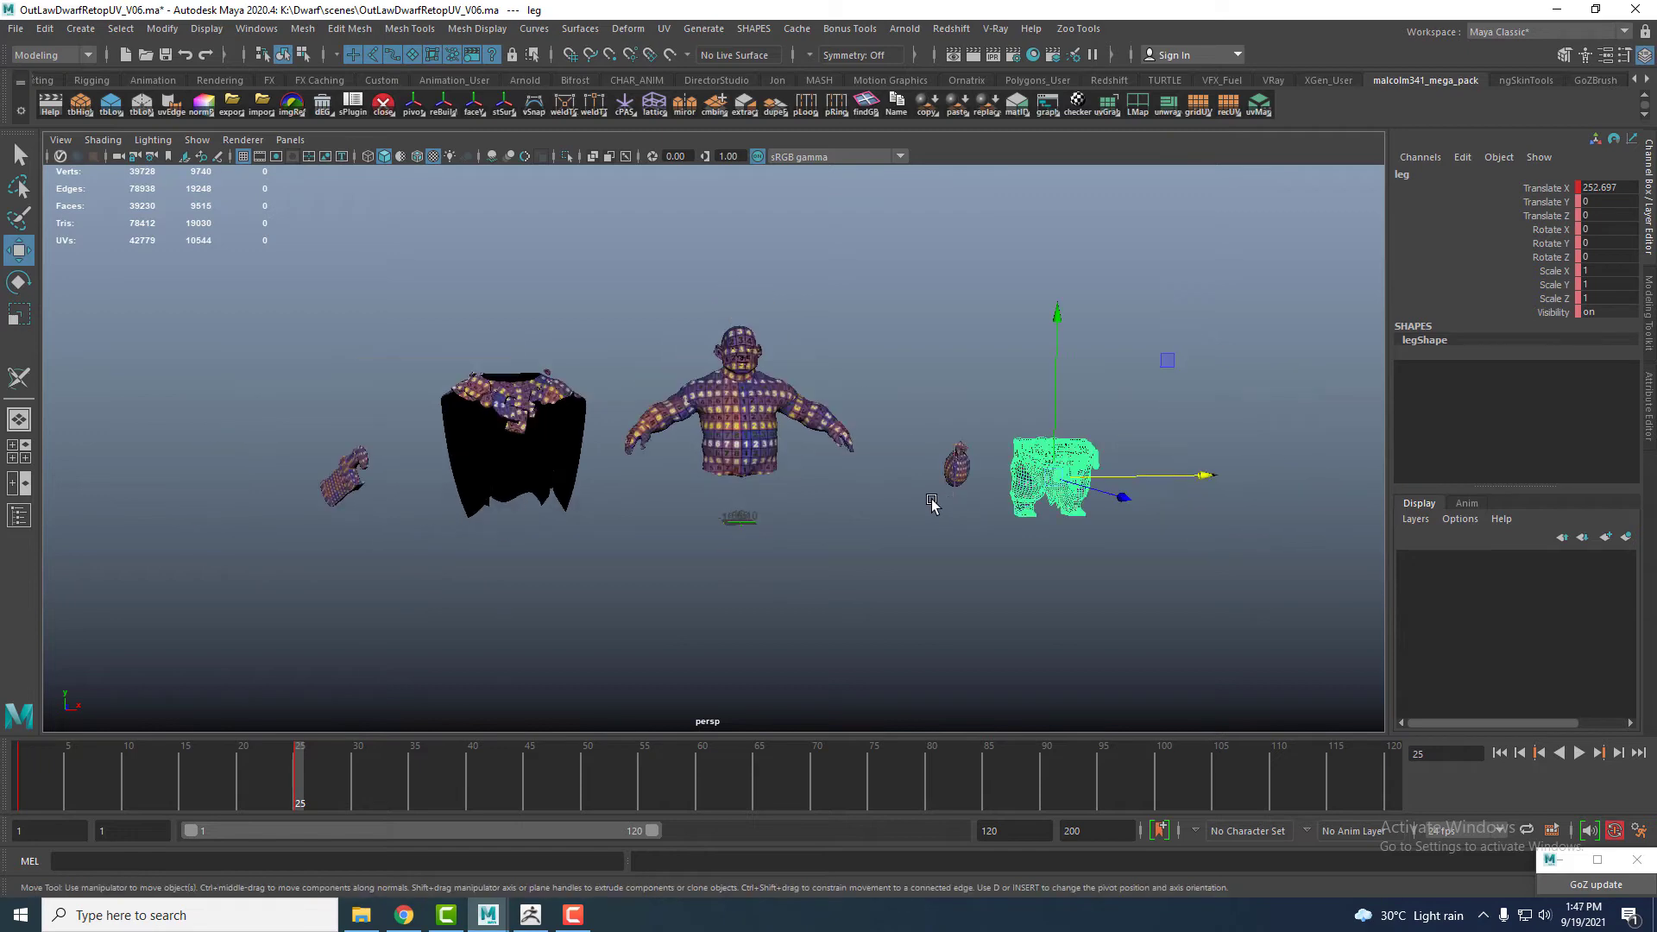
# - Assign a new Lambert material to the sword
pyautogui.keyDown('alt'); pyautogui.moveTo(931, 503); pyautogui.dragTo(1042, 473, button='middle'); pyautogui.keyUp('alt')
pyautogui.keyDown('alt'); pyautogui.moveTo(448, 462); pyautogui.dragTo(432, 432); pyautogui.keyUp('alt')
pyautogui.click(462, 440)
pyautogui.moveTo(462, 438); pyautogui.dragTo(591, 790, button='right')
pyautogui.click(1419, 168)
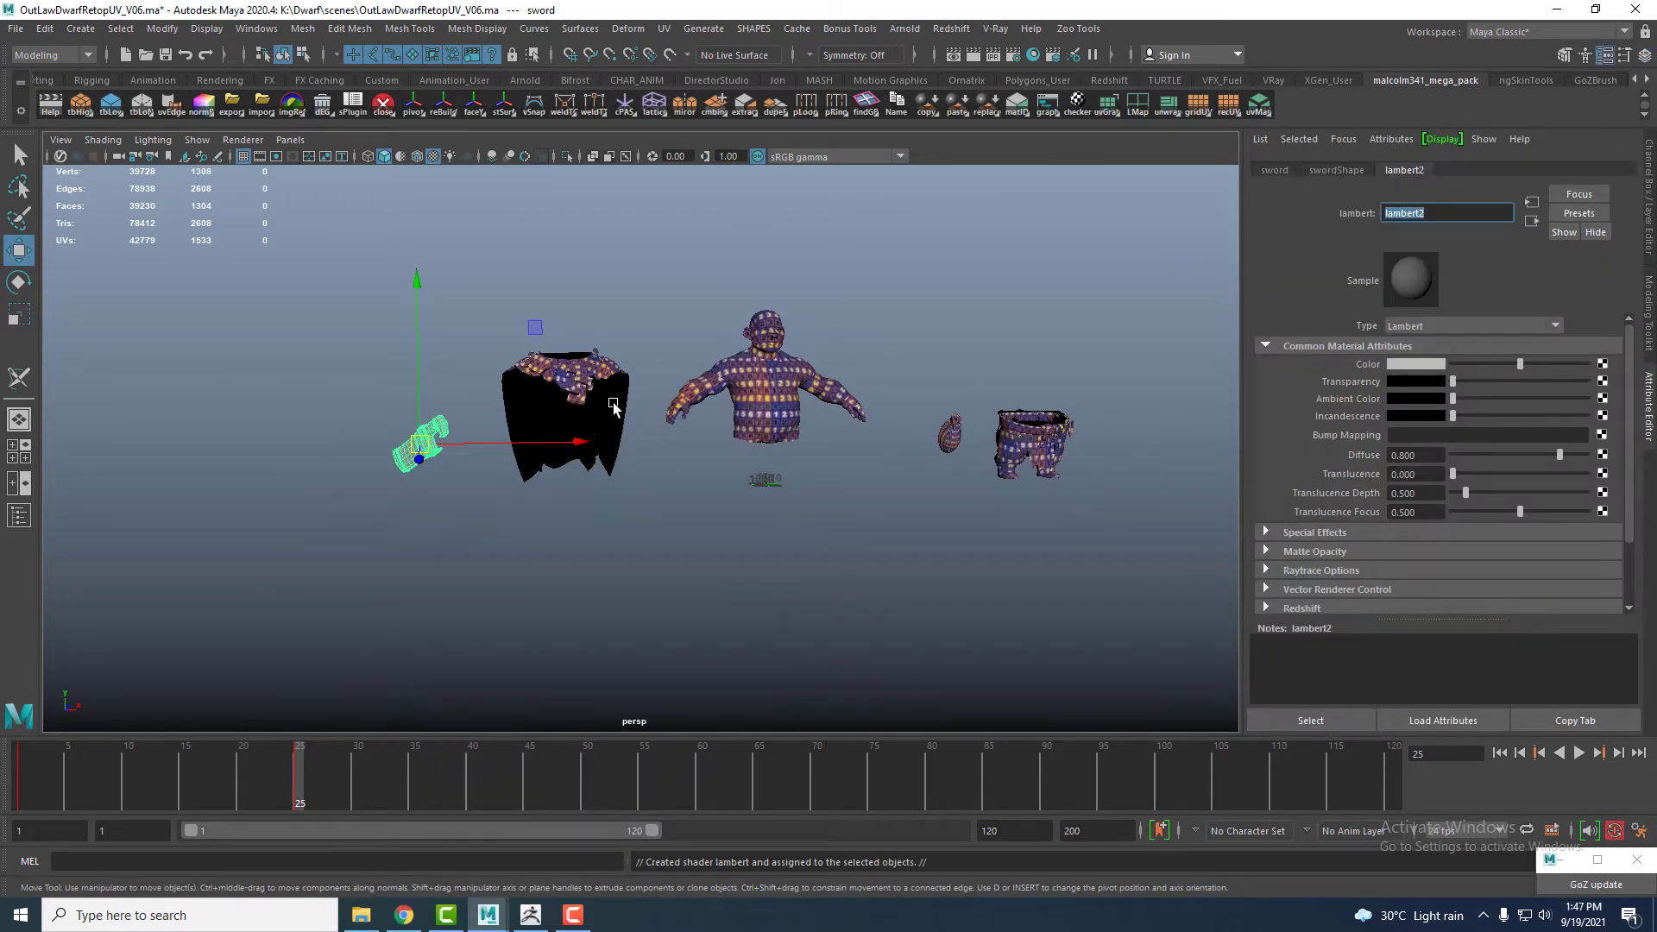
# - Assign new Blinn materials to the sword and the cape, naming each after its part, with cape_m for the cape
pyautogui.moveTo(429, 437); pyautogui.dragTo(492, 904, button='right')
pyautogui.moveTo(552, 788); pyautogui.dragTo(537, 773, button='right')
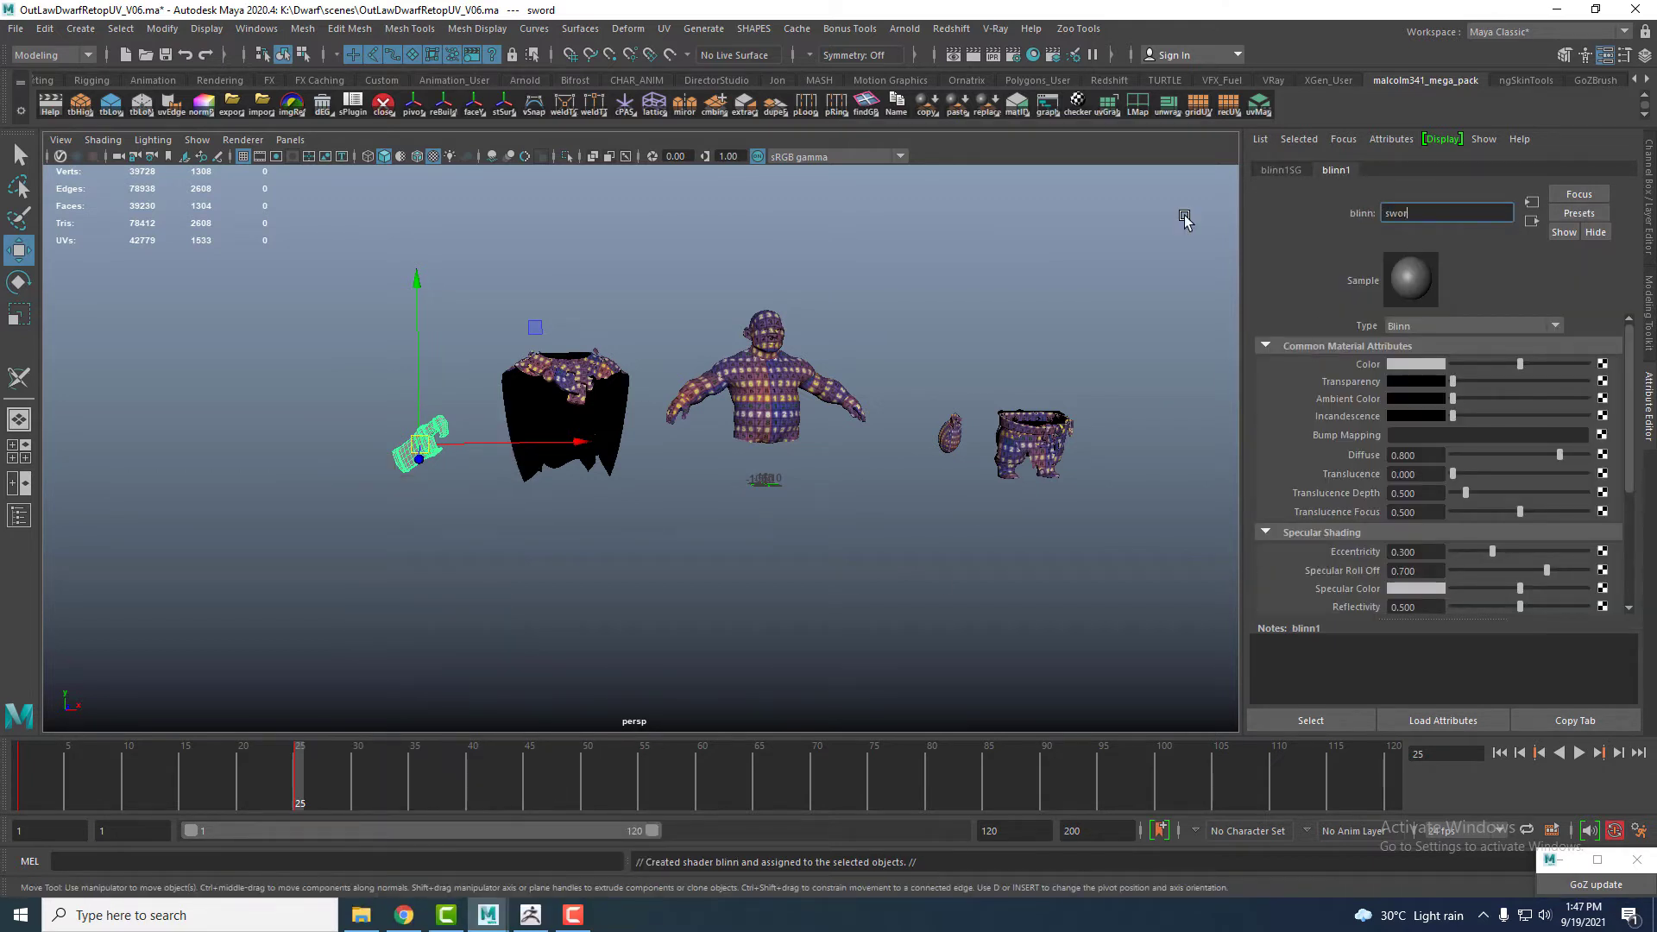
pyautogui.click(577, 354)
pyautogui.moveTo(540, 379); pyautogui.dragTo(649, 773, button='right')
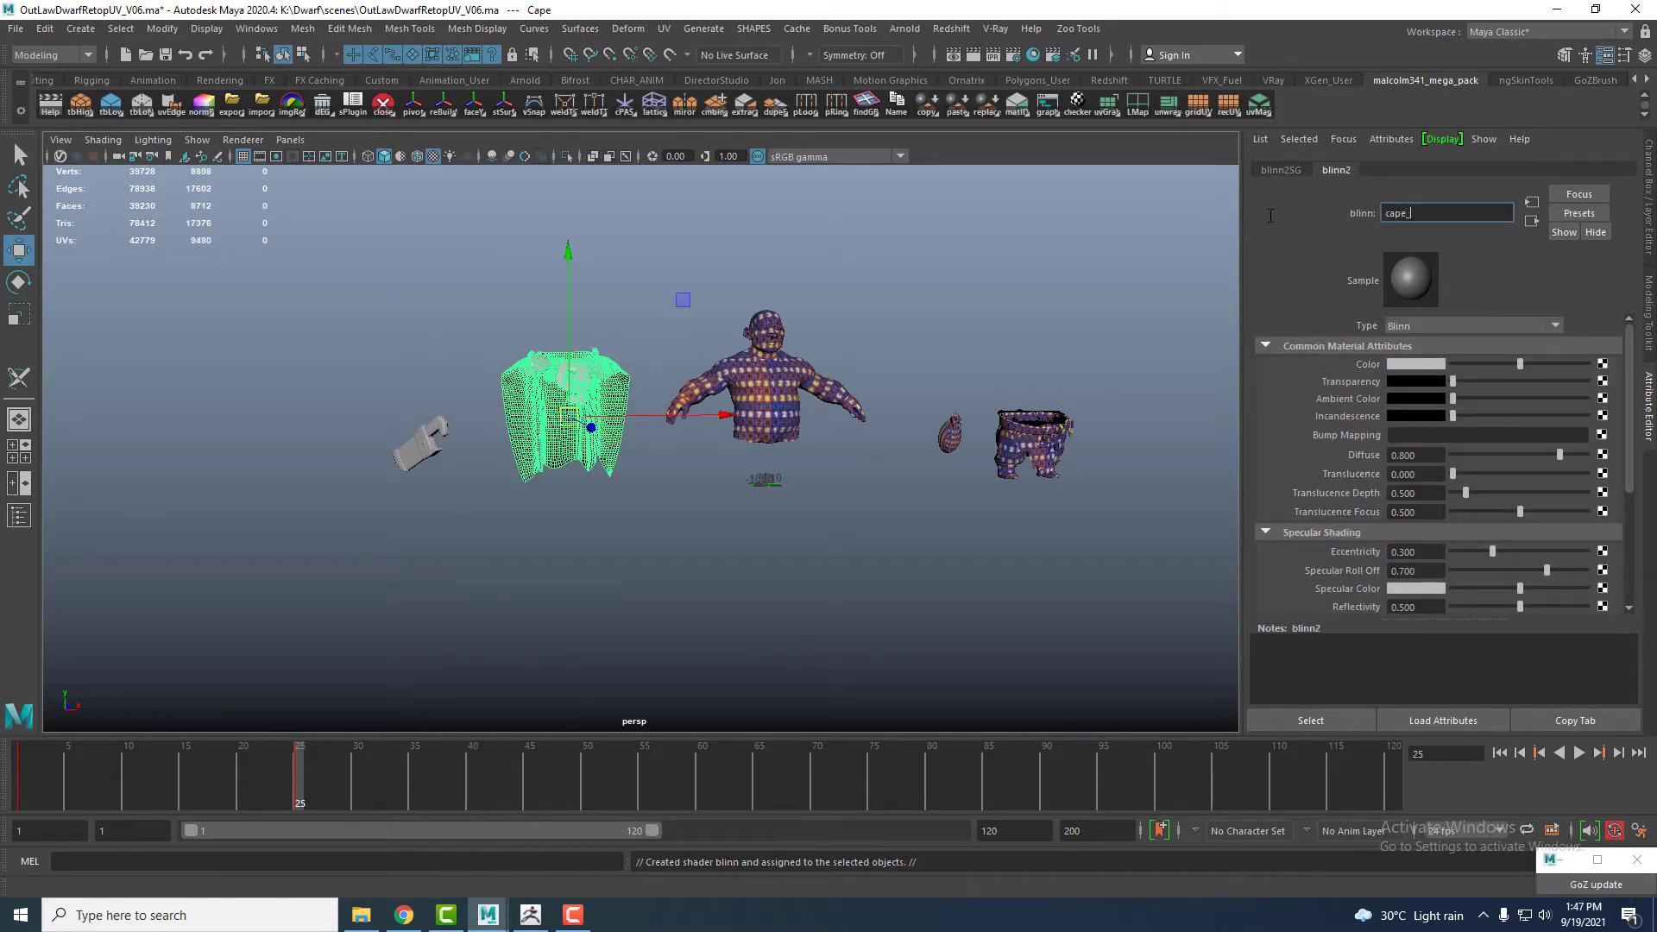
pyautogui.click(427, 442)
pyautogui.click(553, 398)
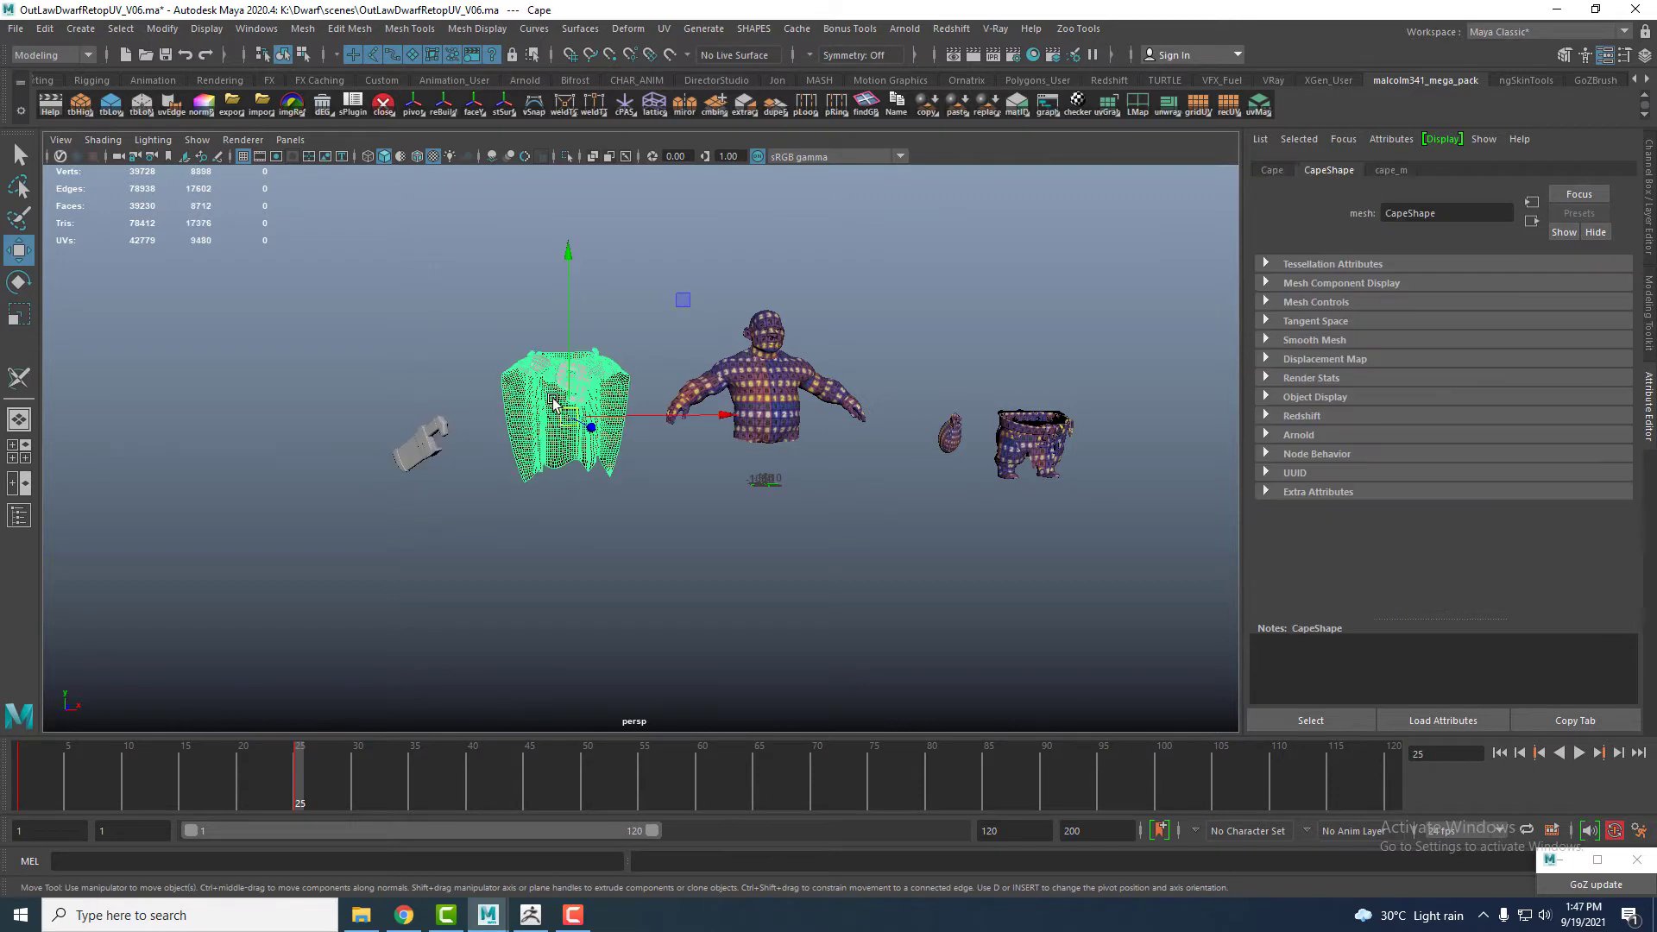
# - Assign new Blinn materials to the body and the bag, naming the body's material body_m and the bag's after the bag
pyautogui.click(781, 388)
pyautogui.moveTo(781, 387); pyautogui.dragTo(880, 773, button='right')
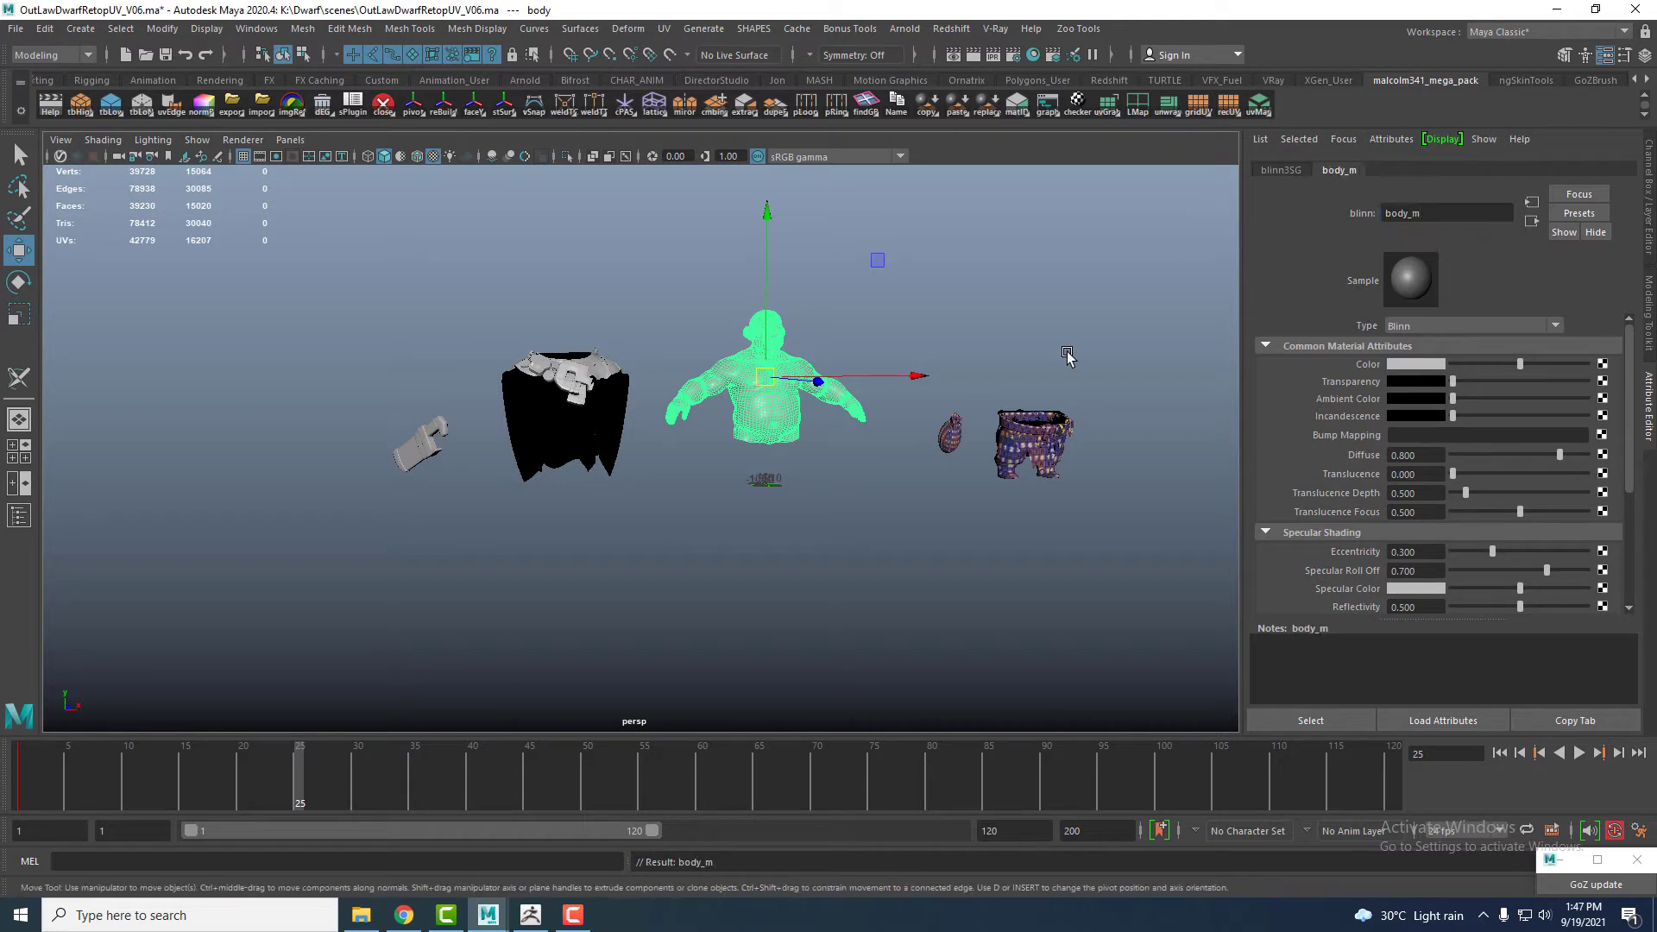
pyautogui.click(949, 435)
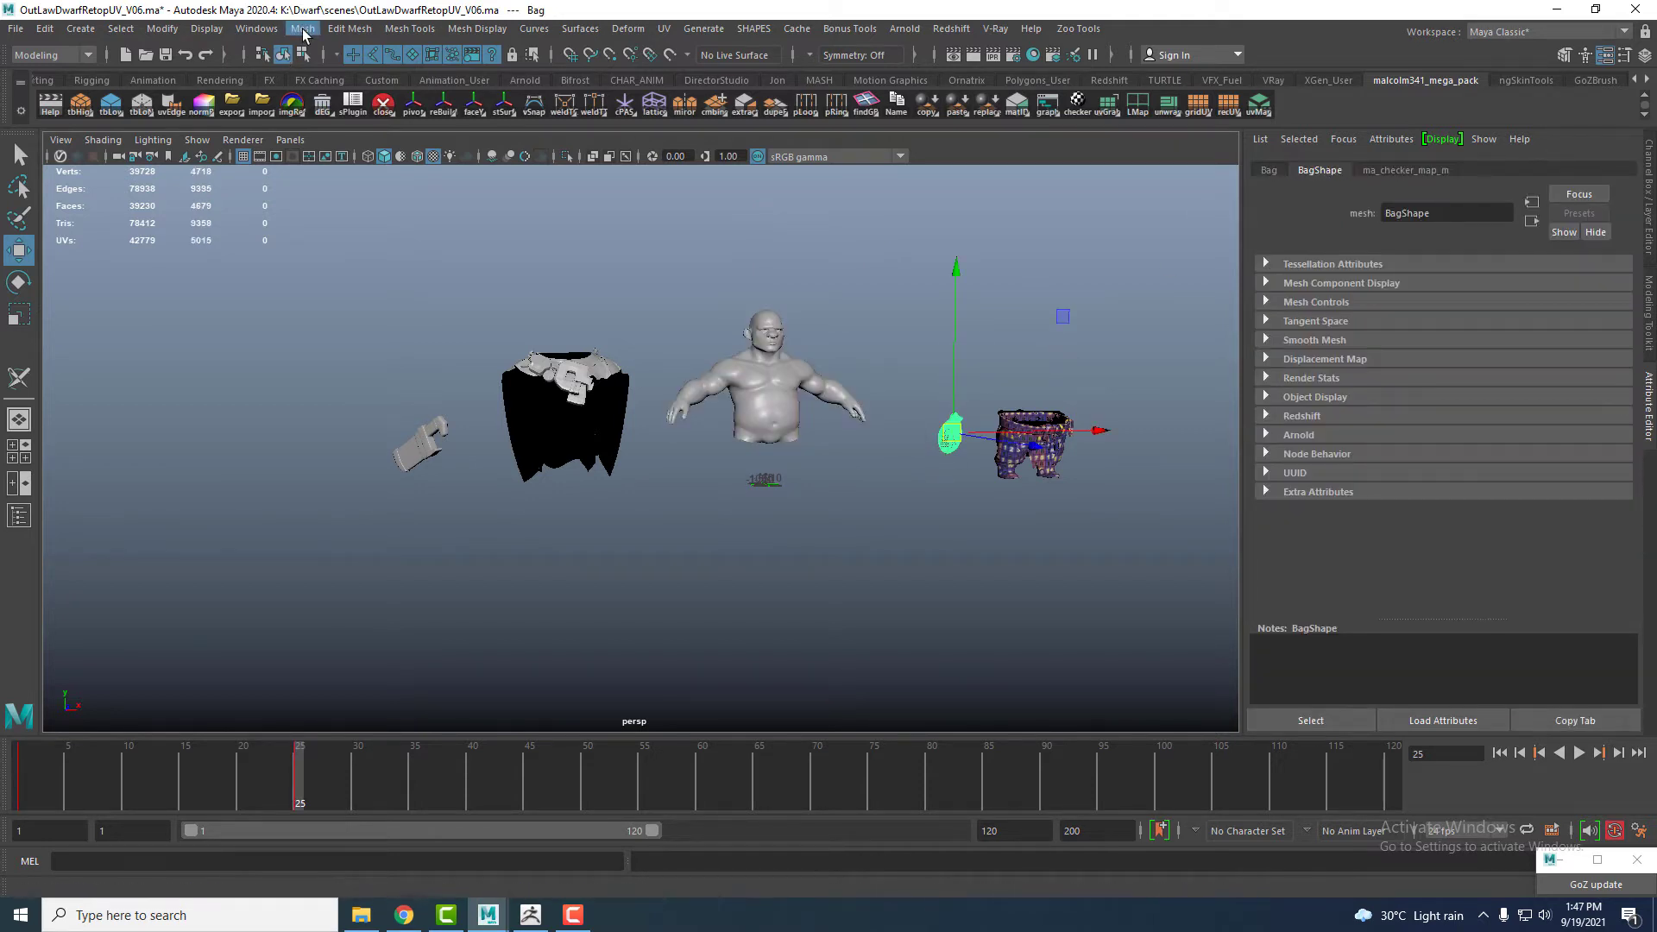
pyautogui.press('f')
pyautogui.moveTo(708, 439); pyautogui.dragTo(824, 773, button='right')
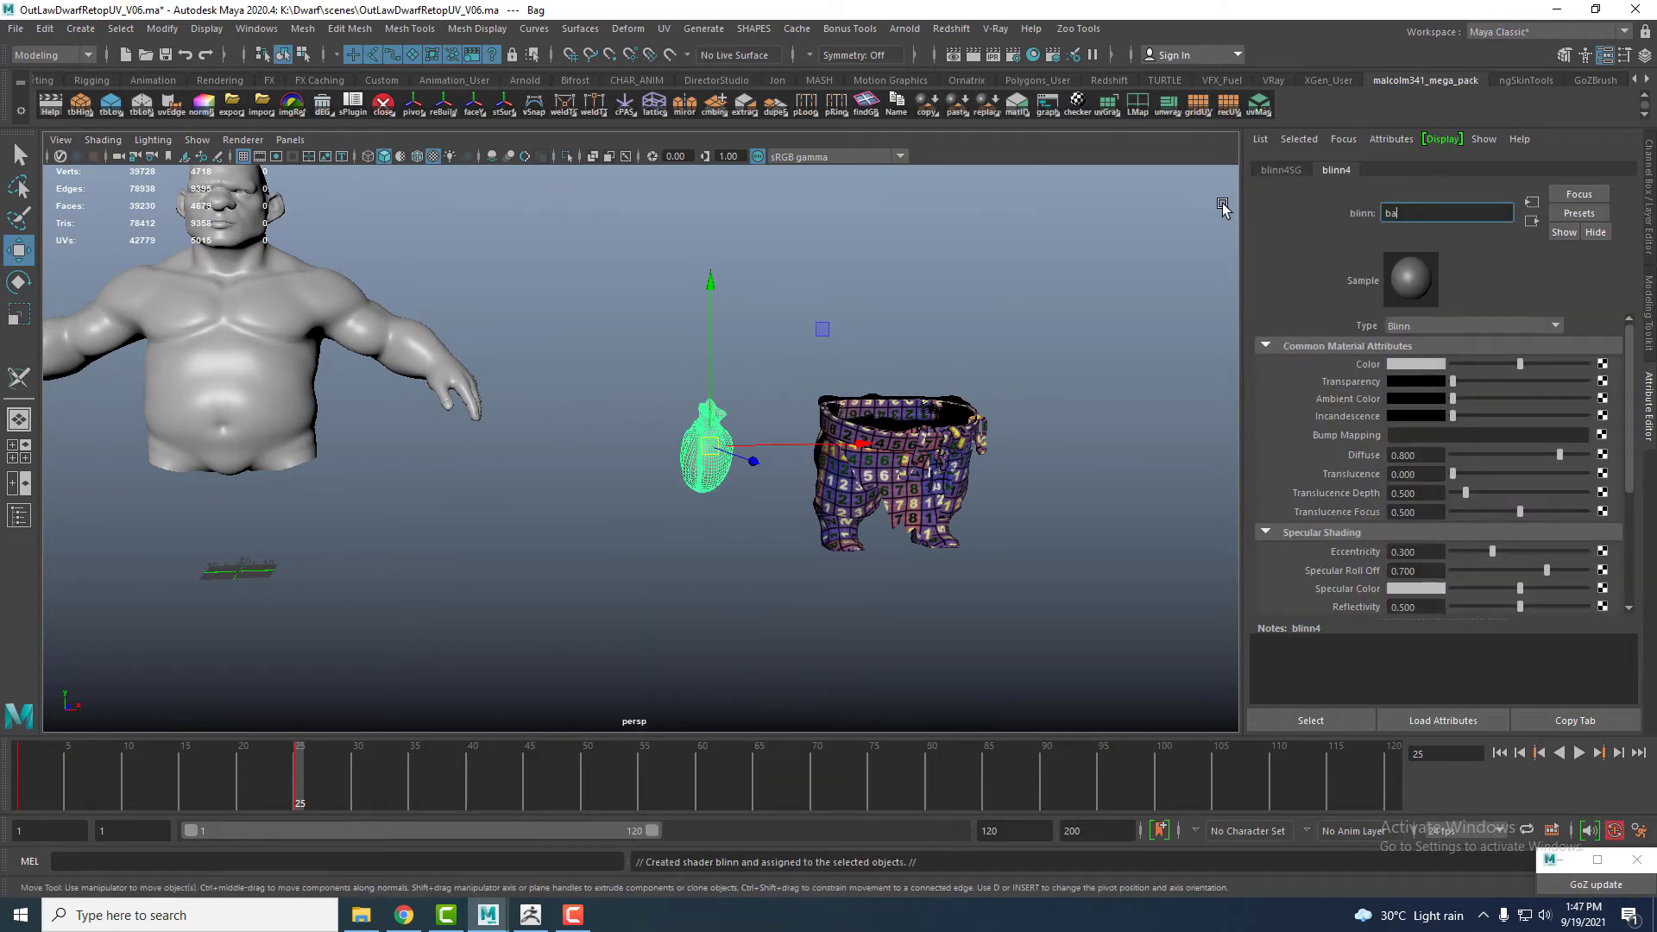
# - Assign a new Blinn material named leg_m to the leg mesh
pyautogui.click(889, 457)
pyautogui.moveTo(888, 458); pyautogui.dragTo(1027, 777, button='right')
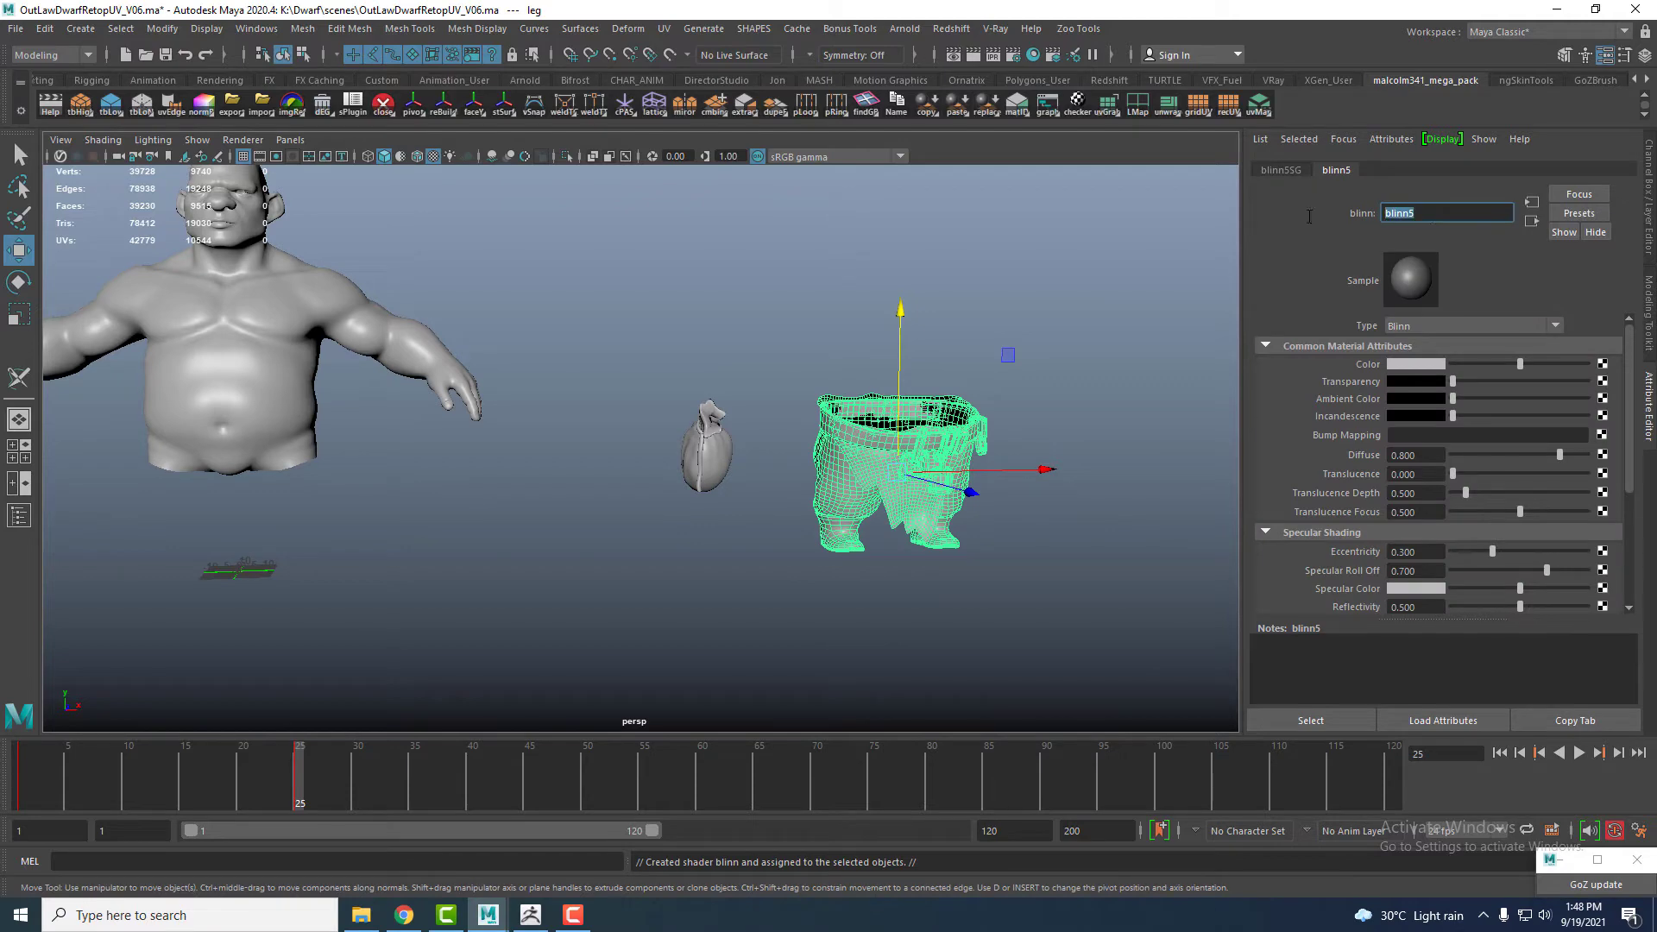
pyautogui.scroll(-5, 924, 411)
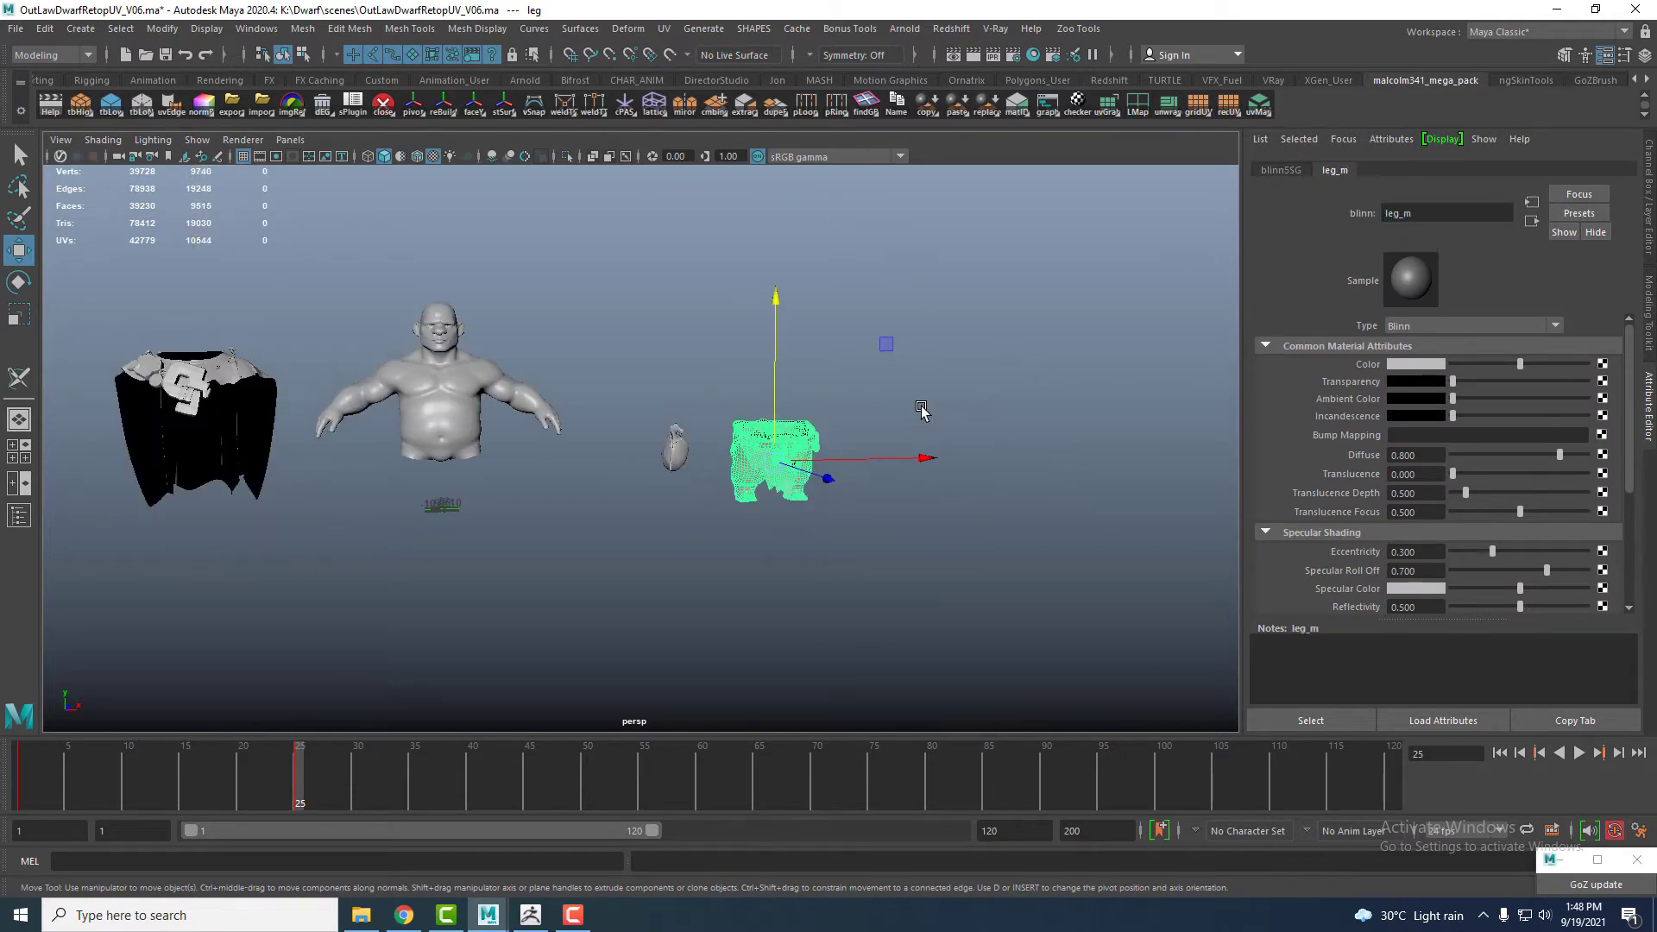
# - Select the cape mesh with its attached buckle and chain ornaments, and inspect how its pieces fit together
pyautogui.keyDown('alt'); pyautogui.moveTo(216, 436); pyautogui.dragTo(635, 513, button='middle'); pyautogui.keyUp('alt')
pyautogui.scroll(6, 678, 432)
pyautogui.keyDown('alt'); pyautogui.moveTo(688, 393); pyautogui.dragTo(711, 289, button='middle'); pyautogui.keyUp('alt')
pyautogui.scroll(-4, 709, 287)
pyautogui.keyDown('alt'); pyautogui.moveTo(709, 288); pyautogui.dragTo(714, 397); pyautogui.keyUp('alt')
pyautogui.click(688, 371)
pyautogui.scroll(4, 714, 398)
pyautogui.scroll(-6, 647, 230)
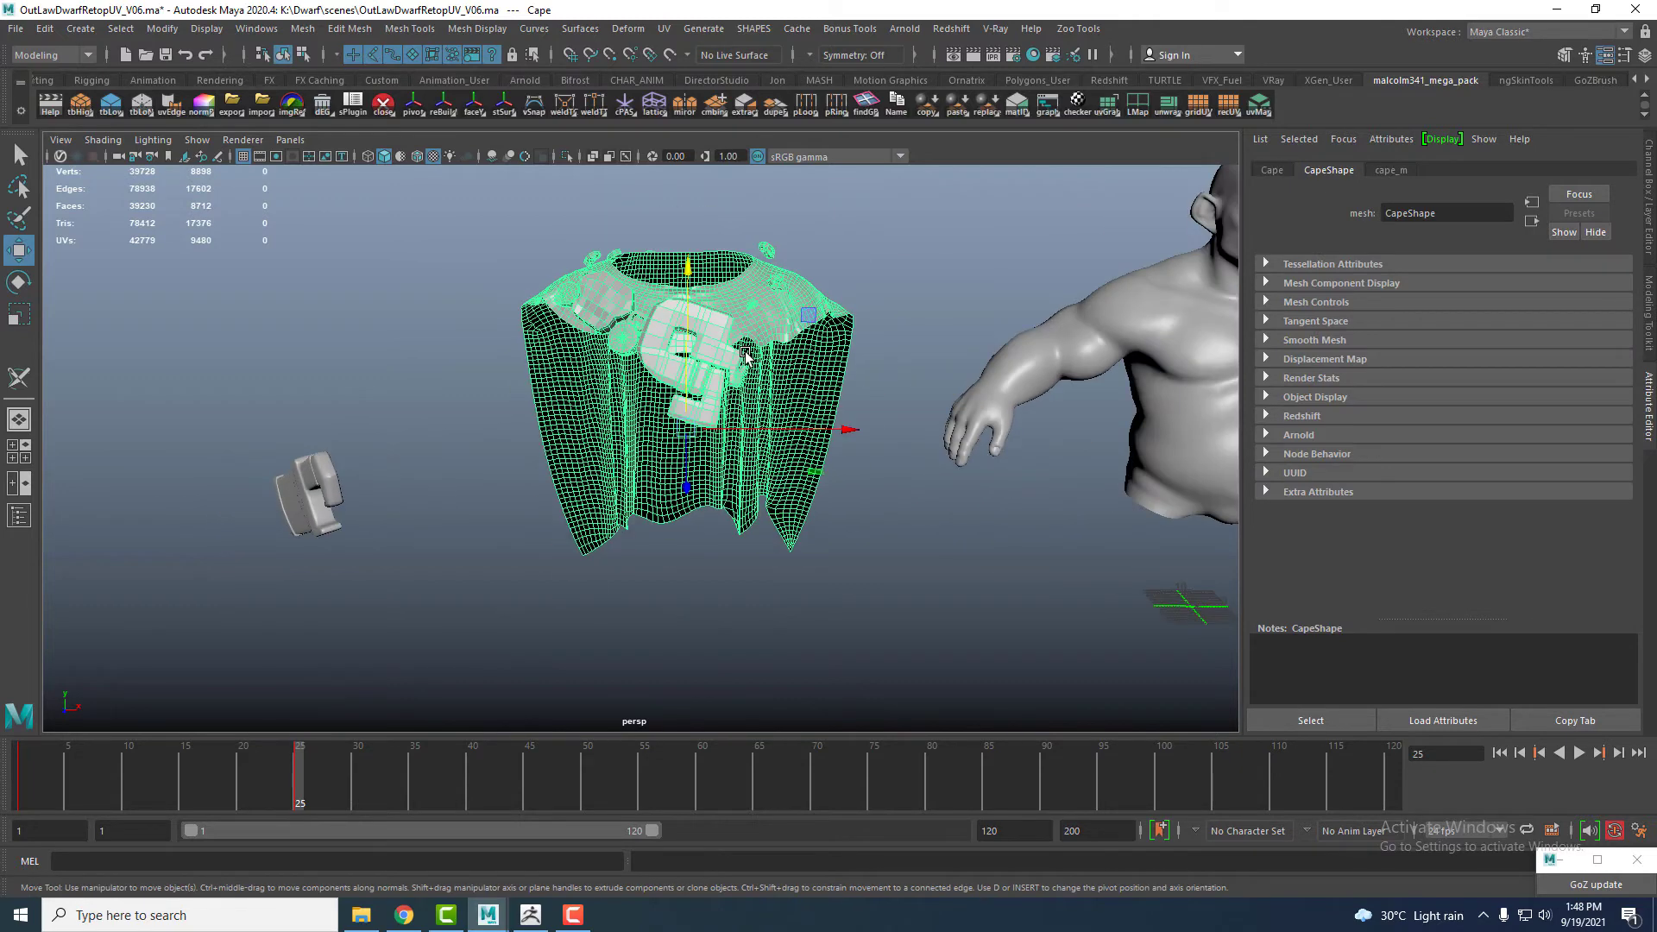
pyautogui.keyDown('alt'); pyautogui.moveTo(734, 284); pyautogui.dragTo(673, 320, button='middle'); pyautogui.keyUp('alt')
pyautogui.keyDown('alt'); pyautogui.moveTo(695, 389); pyautogui.dragTo(703, 317); pyautogui.keyUp('alt')
pyautogui.keyDown('alt'); pyautogui.moveTo(561, 281); pyautogui.dragTo(627, 276); pyautogui.keyUp('alt')
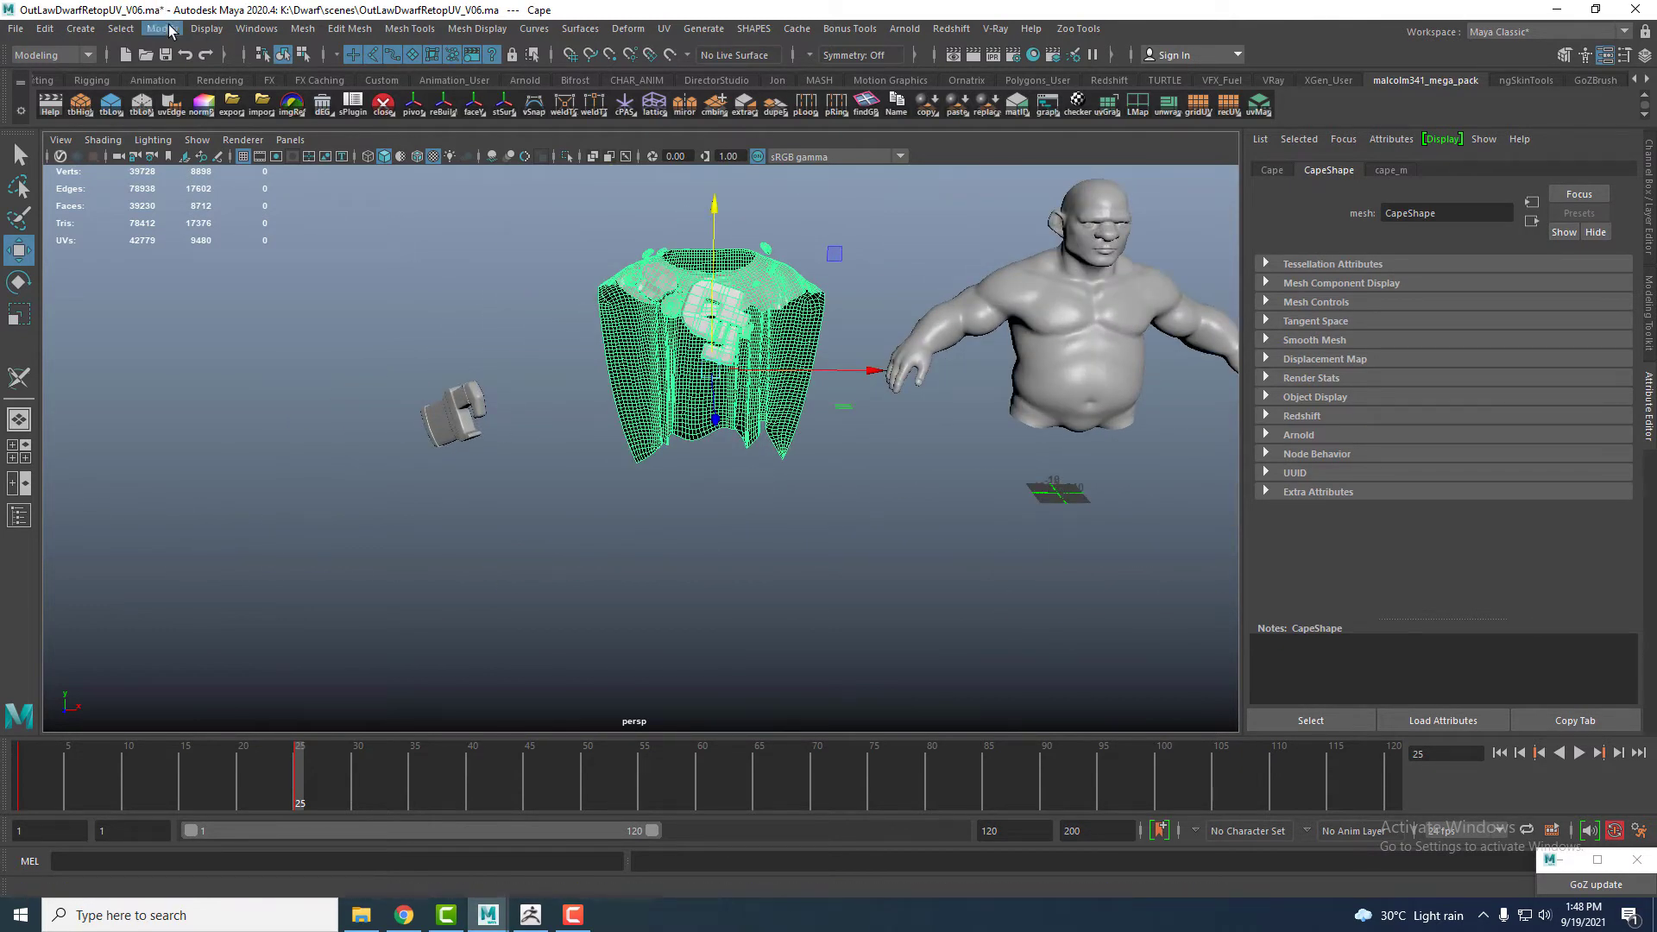
# - Try separating the cape mesh and moving its cloth piece to about -226 in Translate X
pyautogui.click(311, 35)
pyautogui.click(333, 108)
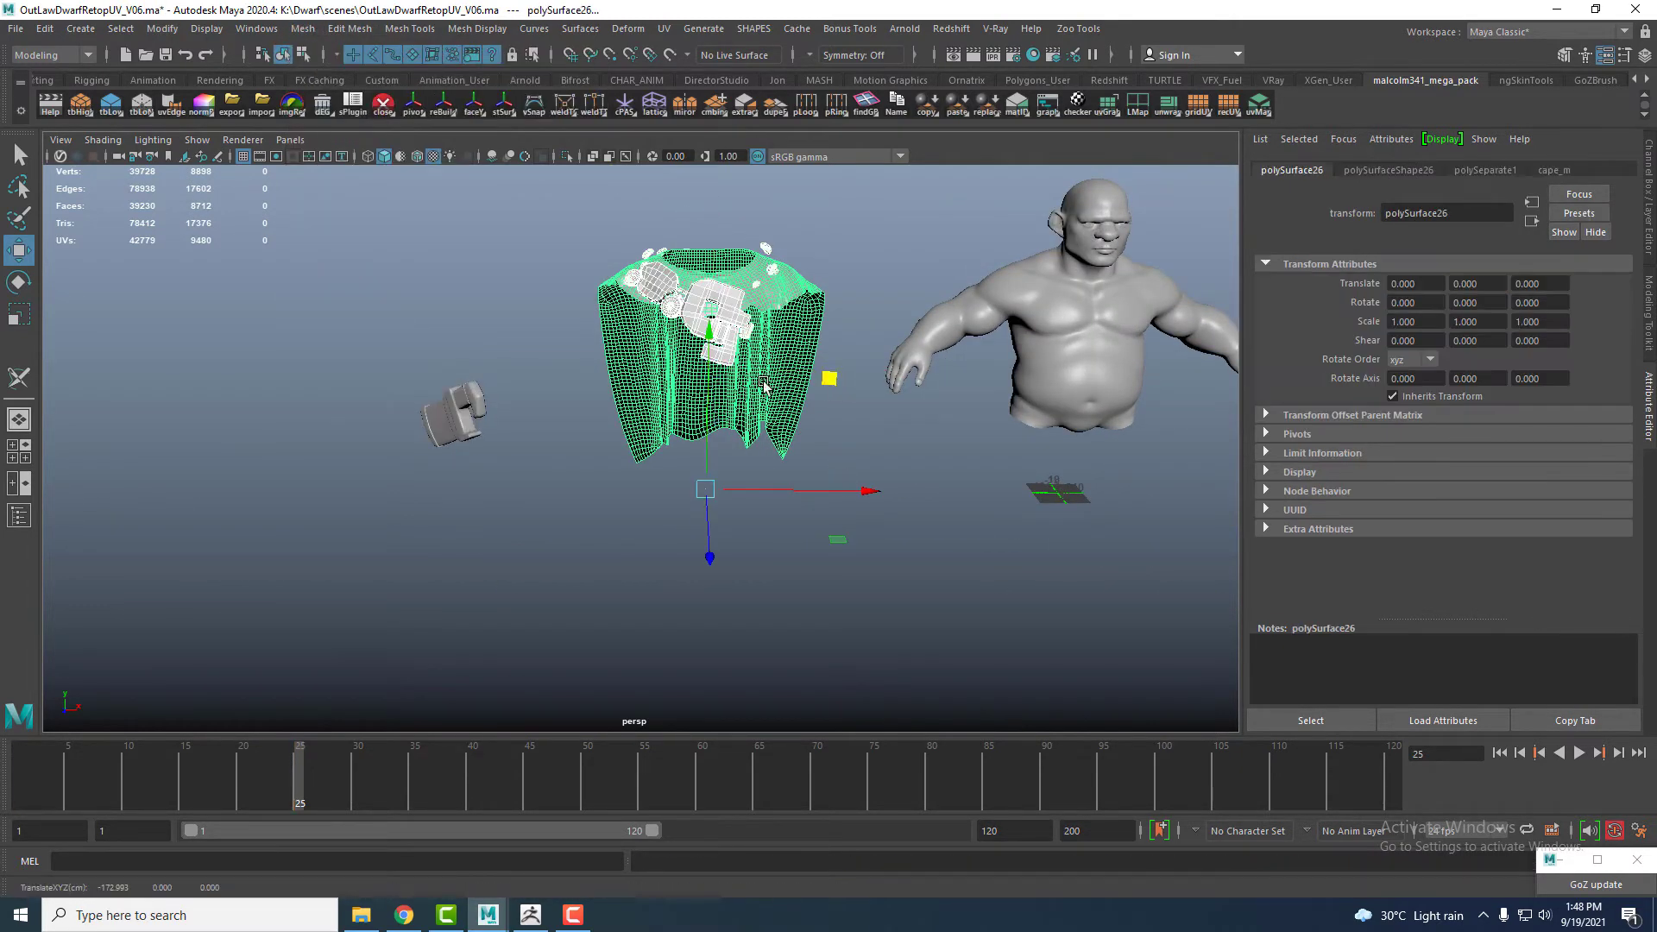
pyautogui.click(874, 502)
pyautogui.click(803, 421)
pyautogui.moveTo(858, 484); pyautogui.dragTo(405, 452)
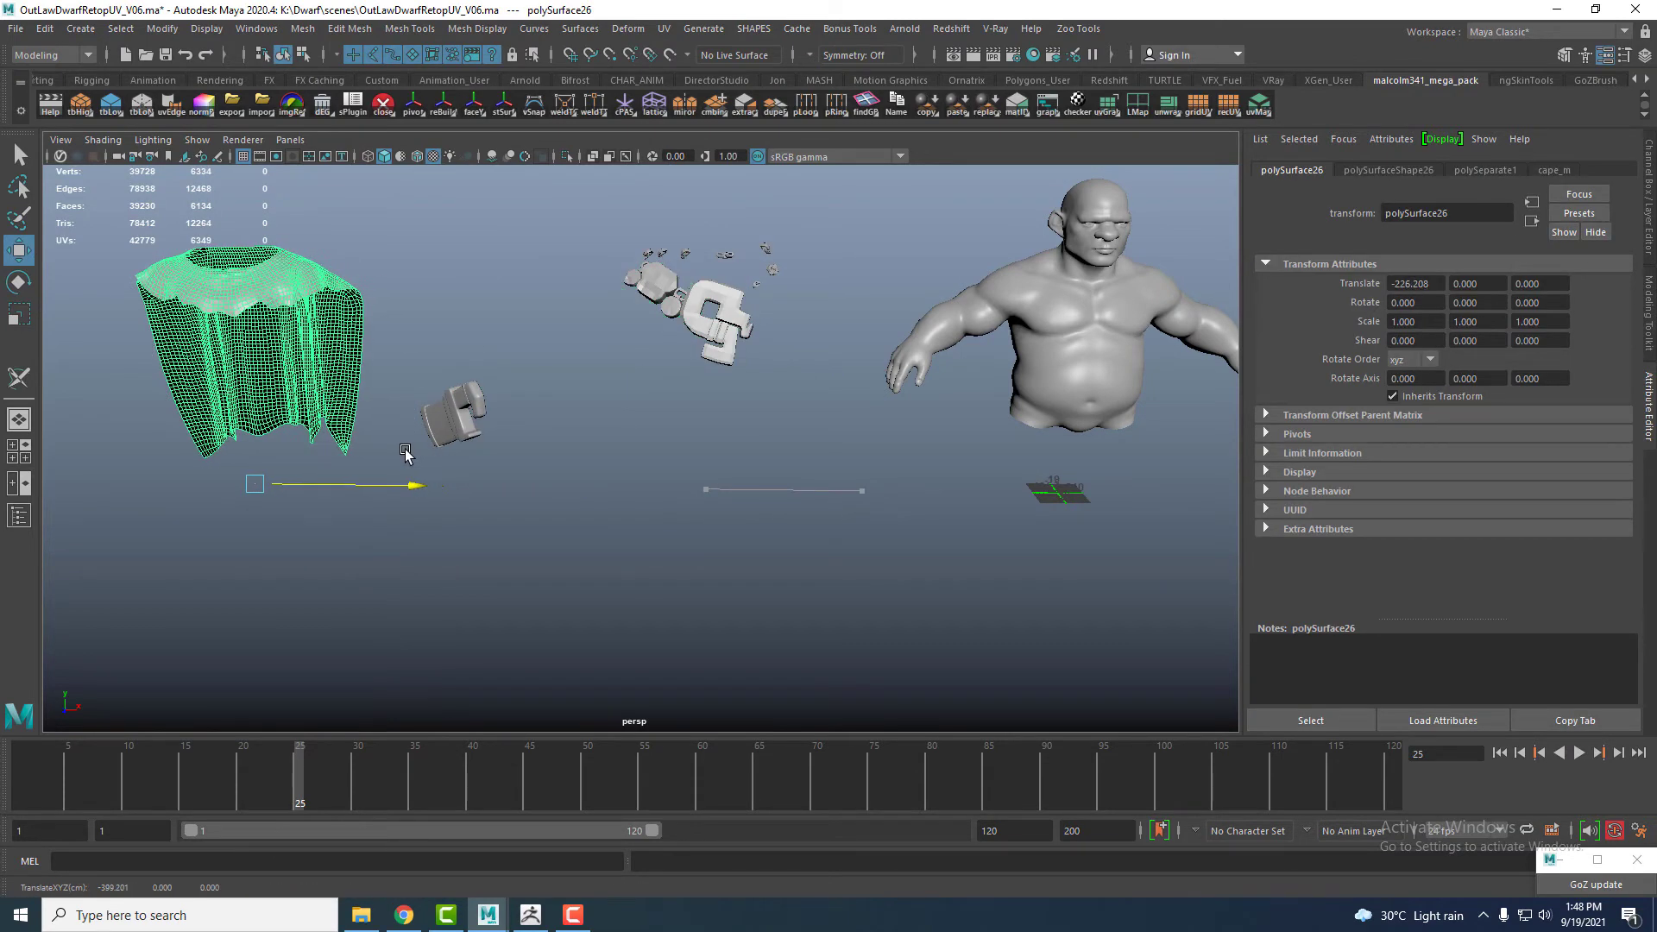
# - Try moving the hexagonal ornament and its outer disc away from the buckle to about -35 in Translate X
pyautogui.moveTo(789, 237)
pyautogui.keyDown('alt'); pyautogui.mouseDown()
pyautogui.moveTo(818, 348)
pyautogui.moveTo(762, 244)
pyautogui.mouseUp(); pyautogui.keyUp('alt')
pyautogui.click(755, 349)
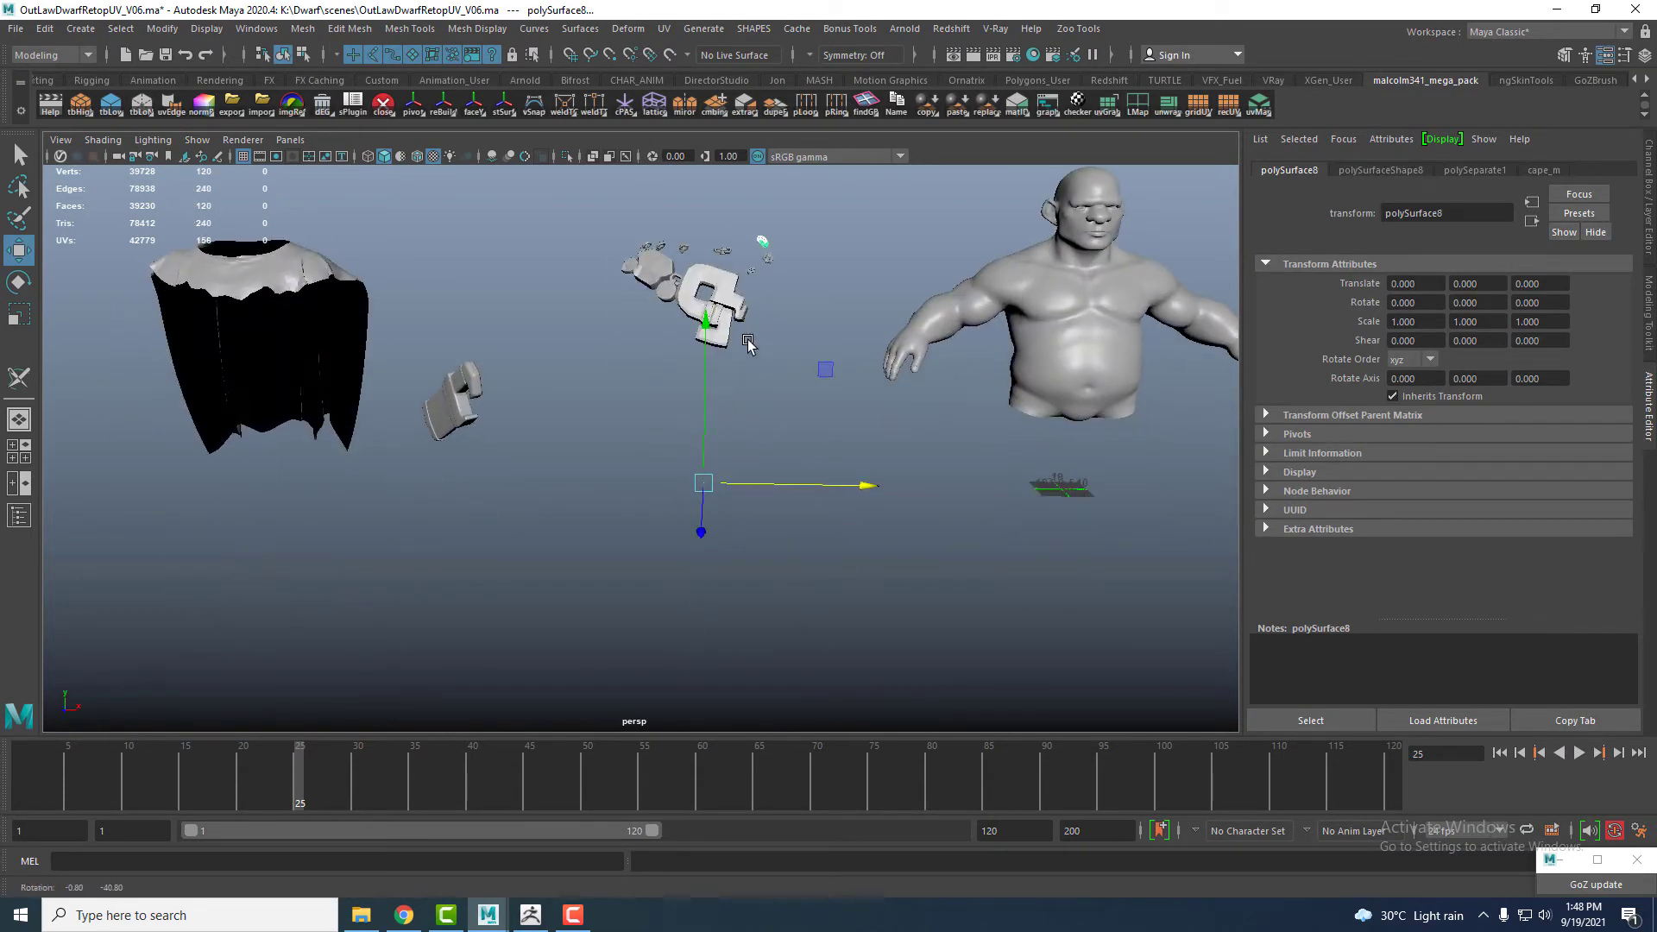
pyautogui.click(653, 272)
pyautogui.scroll(5, 651, 318)
pyautogui.keyDown('alt'); pyautogui.moveTo(657, 302); pyautogui.dragTo(665, 372, button='middle'); pyautogui.keyUp('alt')
pyautogui.moveTo(665, 372)
pyautogui.keyDown('alt'); pyautogui.mouseDown()
pyautogui.moveTo(736, 446)
pyautogui.moveTo(680, 384)
pyautogui.mouseUp(); pyautogui.keyUp('alt')
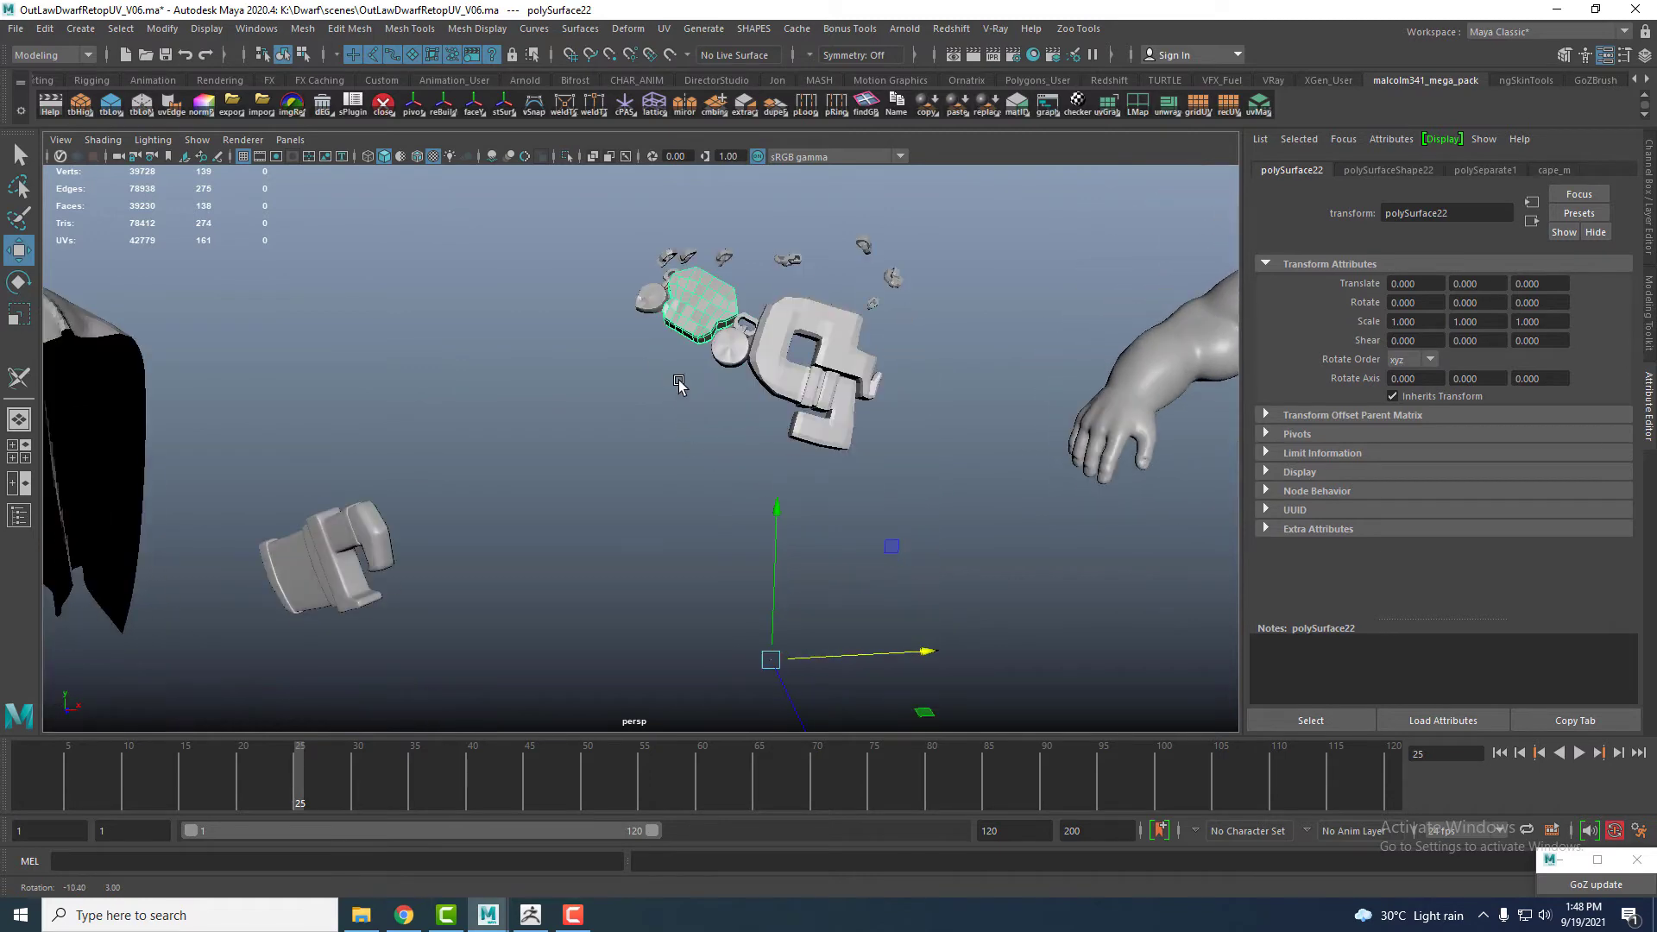
pyautogui.scroll(-2, 653, 350)
pyautogui.keyDown('shift'); pyautogui.click(650, 332); pyautogui.keyUp('shift')
pyautogui.scroll(-3, 652, 337)
pyautogui.moveTo(863, 572); pyautogui.dragTo(810, 576)
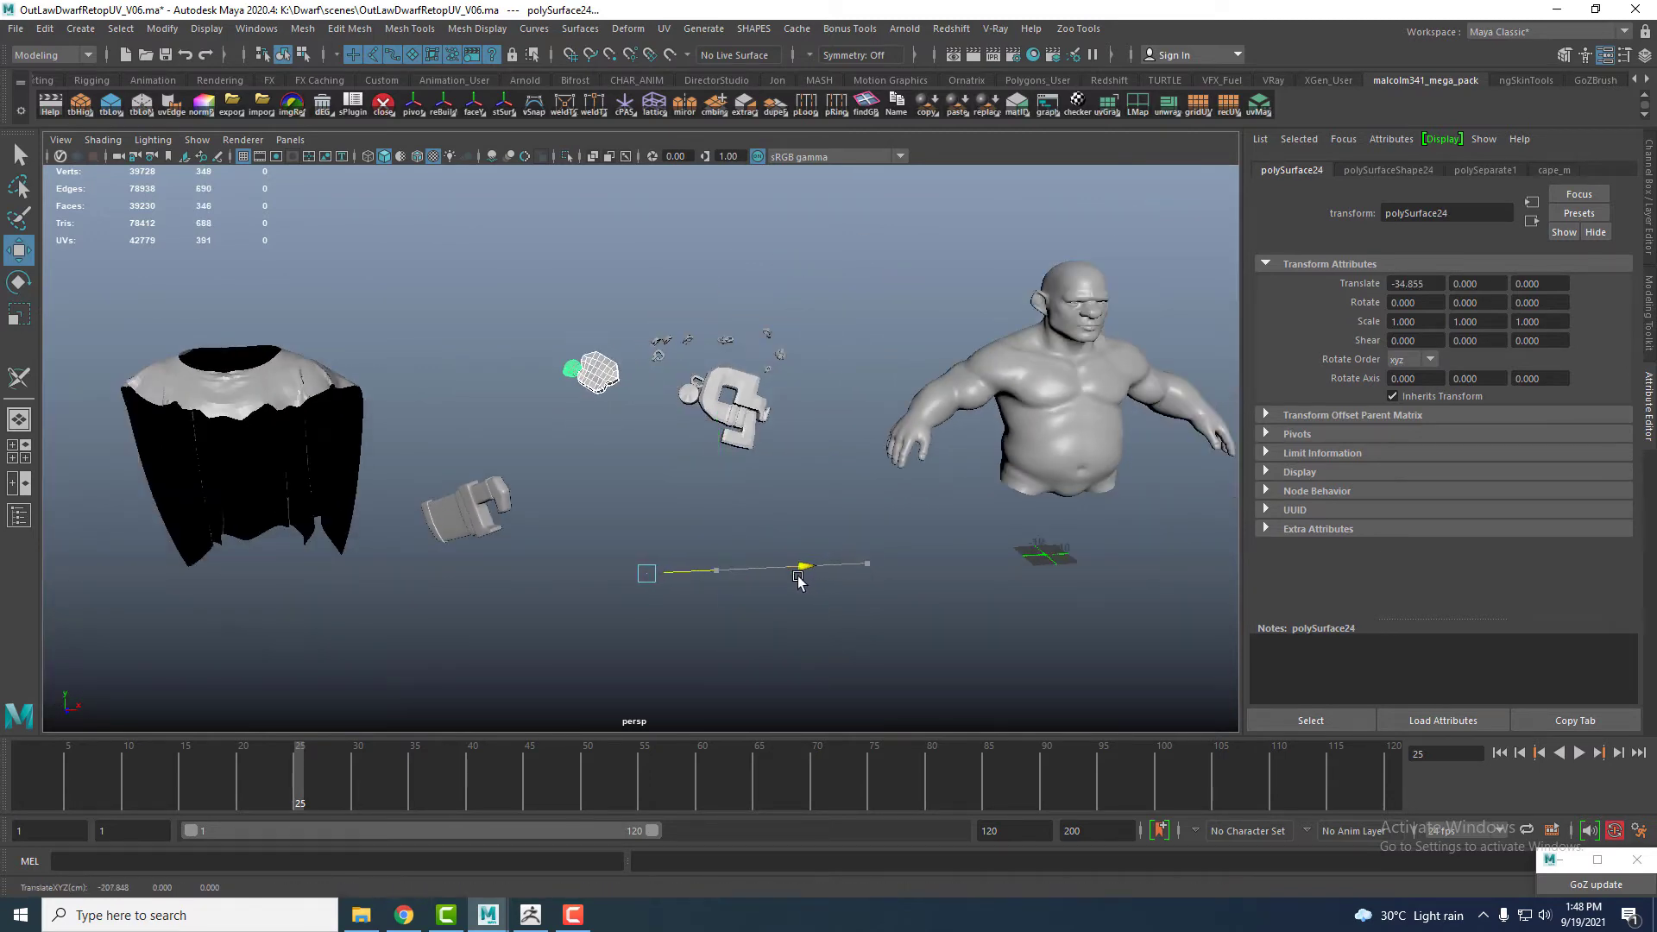
# - Undo the ornament and cloth moves and the separation of the cape mesh
pyautogui.hotkey('ctrl', 'z')
pyautogui.hotkey('ctrl', 'z')
pyautogui.hotkey('ctrl', 'z')
pyautogui.hotkey('ctrl', 'z')
pyautogui.hotkey('ctrl', 'z')
pyautogui.scroll(-4, 546, 637)
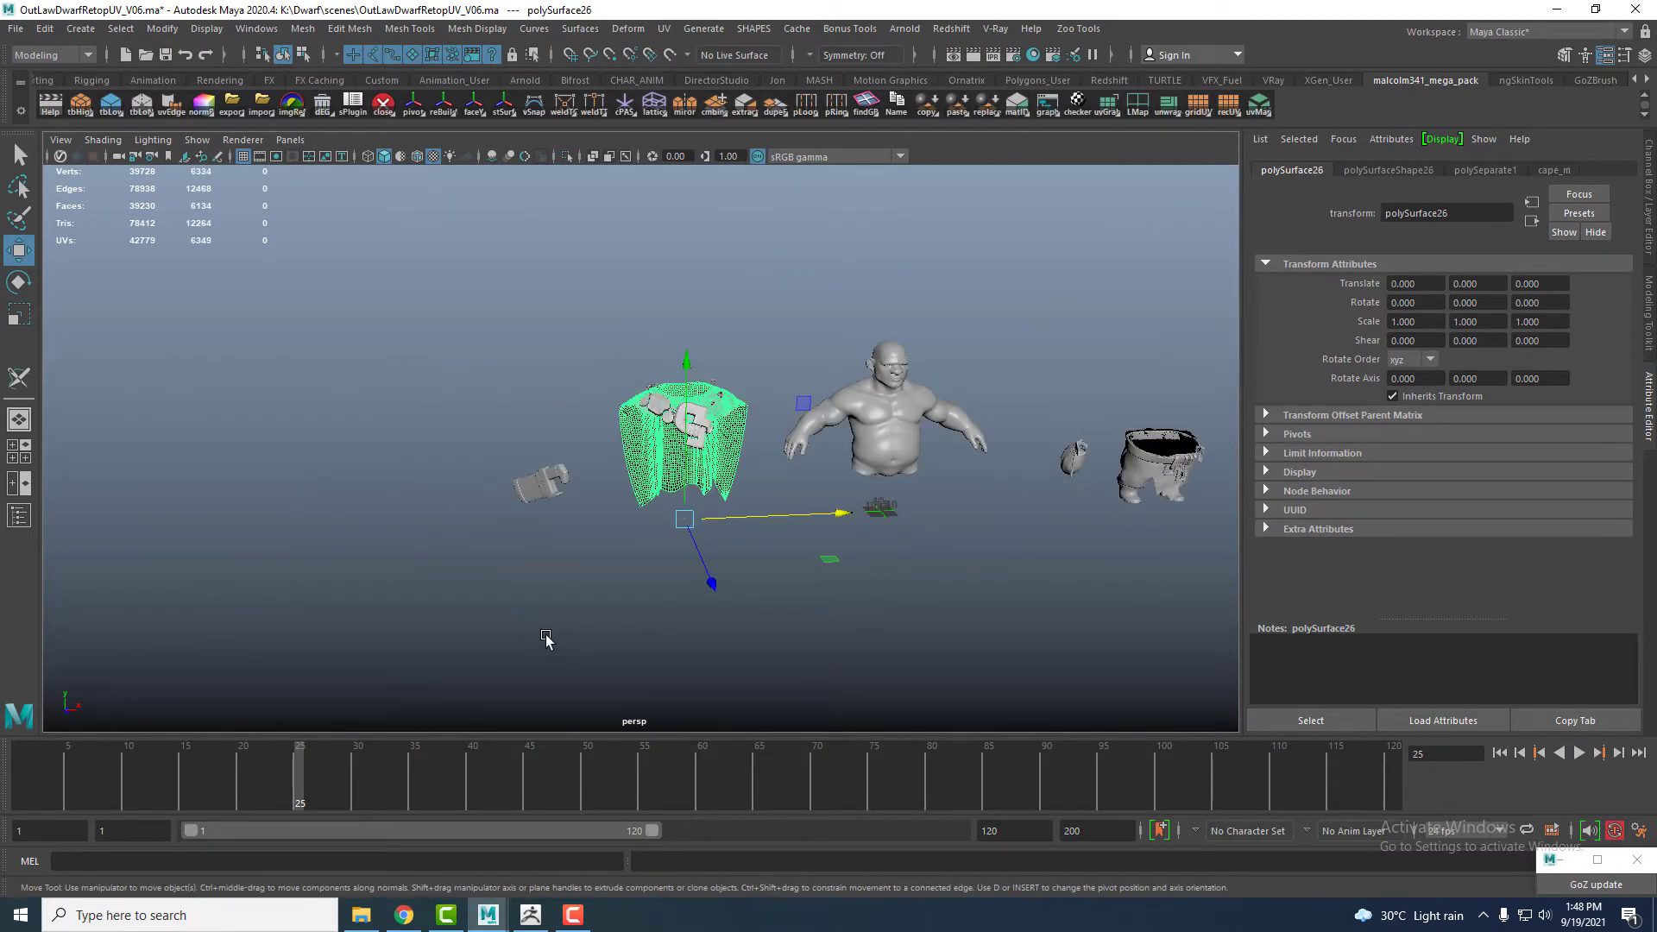
pyautogui.keyDown('alt'); pyautogui.moveTo(596, 423); pyautogui.dragTo(573, 399); pyautogui.keyUp('alt')
pyautogui.hotkey('ctrl', 'z')
pyautogui.hotkey('ctrl', 'z')
pyautogui.hotkey('ctrl', 'z')
# - At frame 1, separate the cape mesh, delete the pieces' construction history and key their transforms
pyautogui.moveTo(287, 779); pyautogui.dragTo(10, 710)
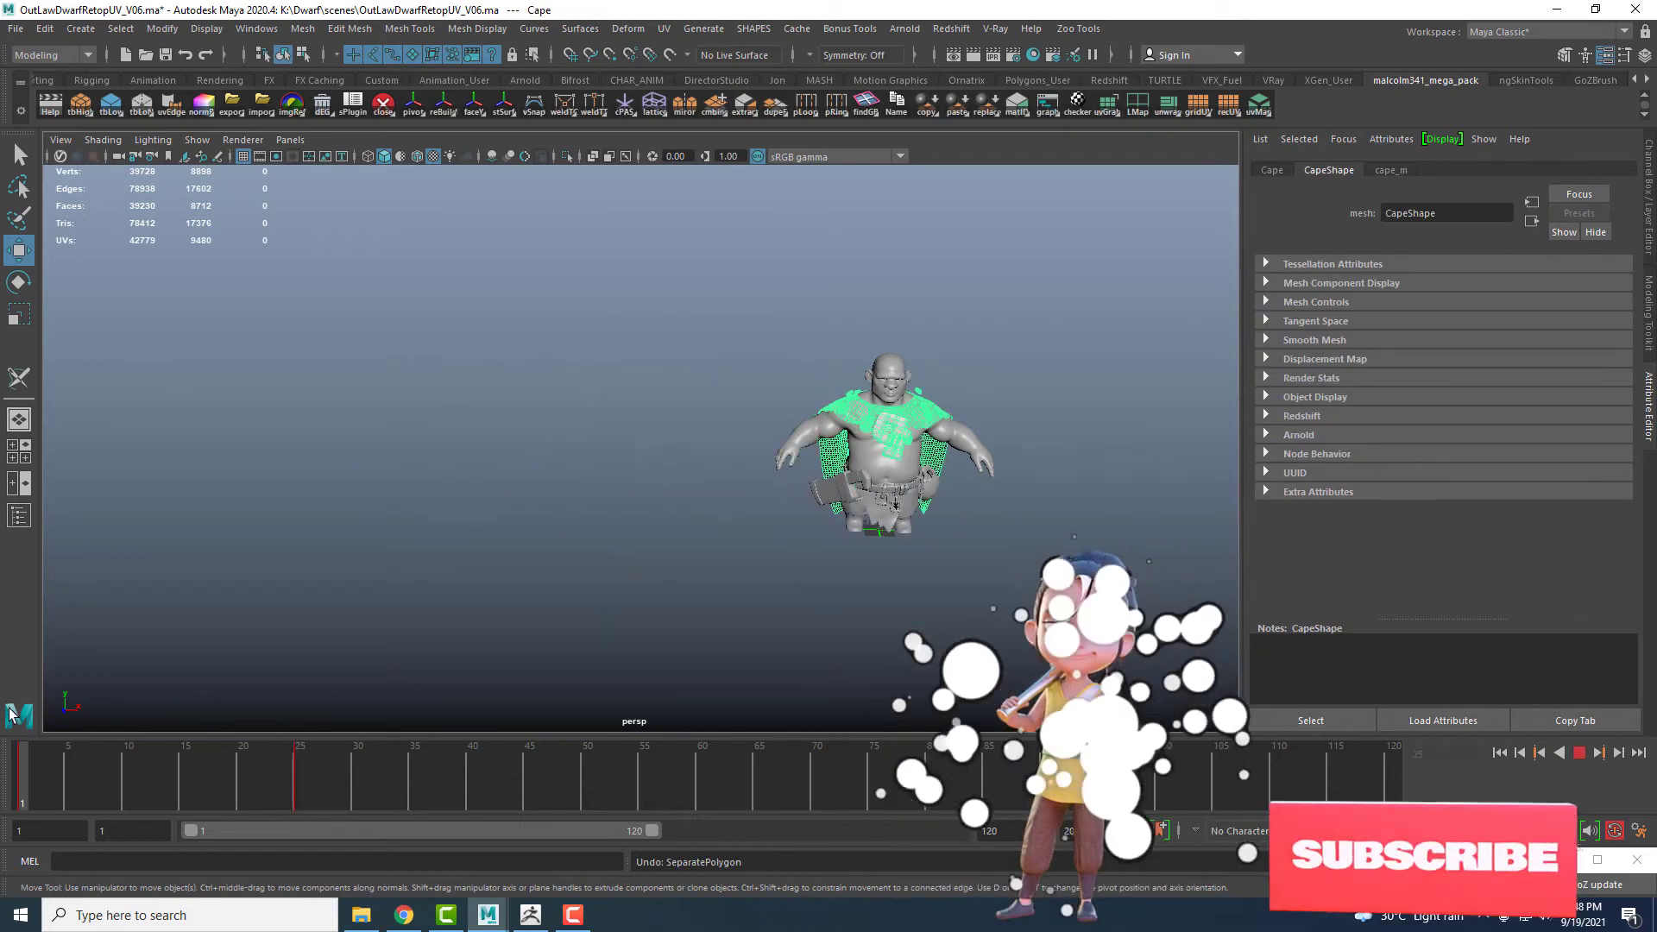
pyautogui.click(302, 28)
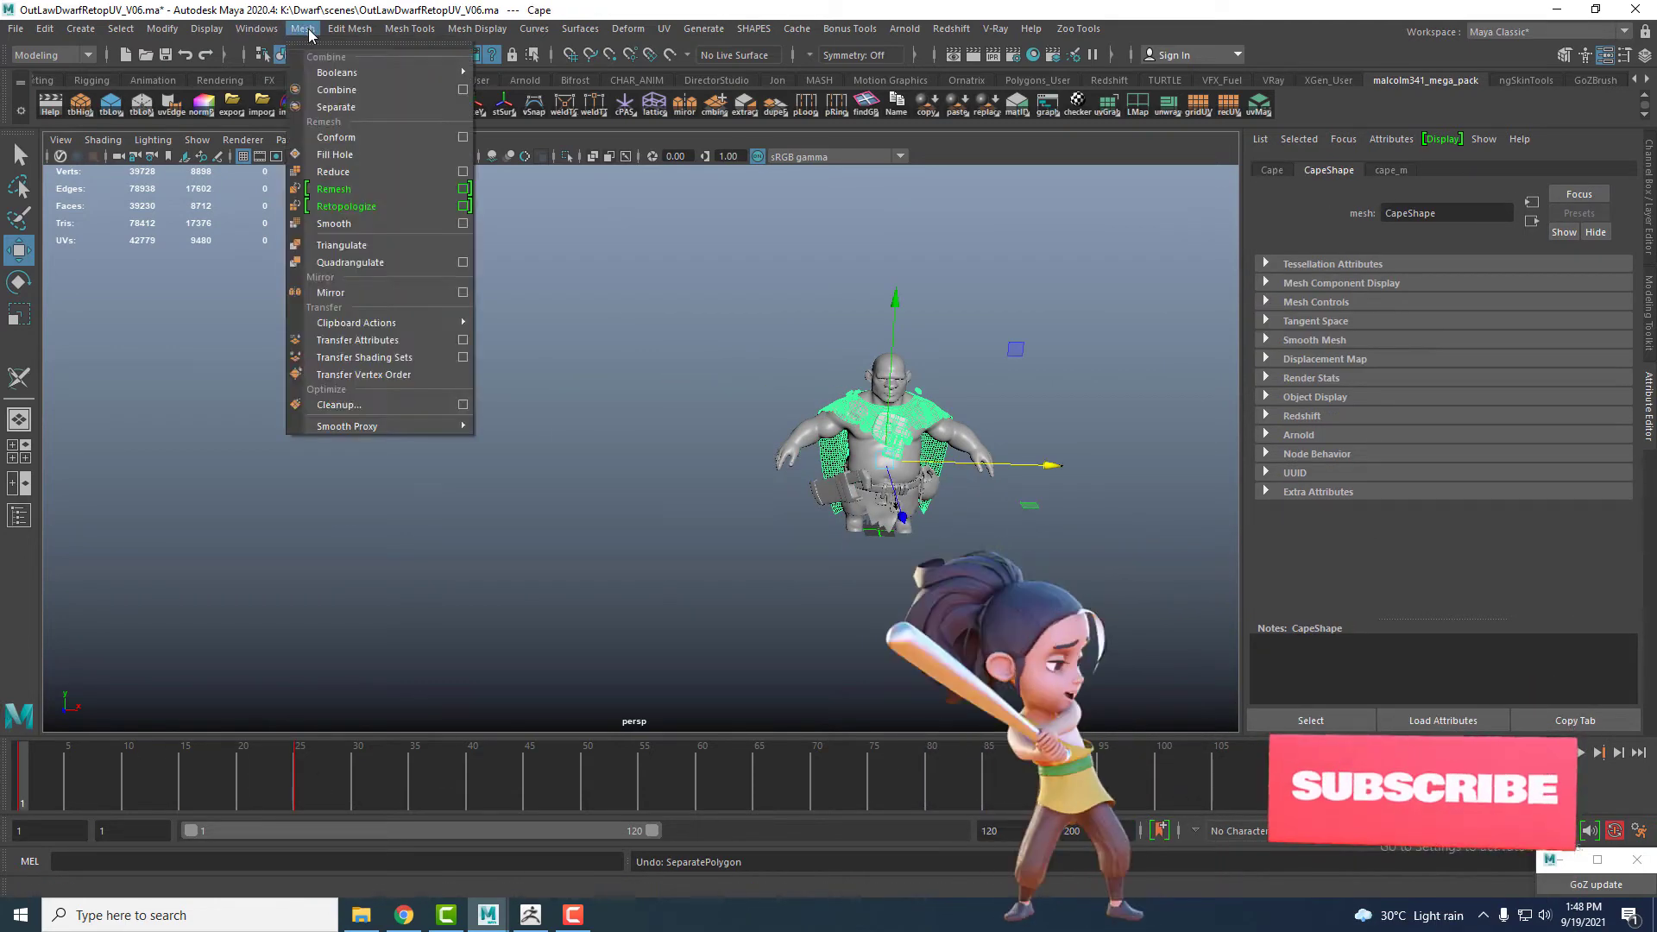
pyautogui.click(334, 107)
pyautogui.click(781, 81)
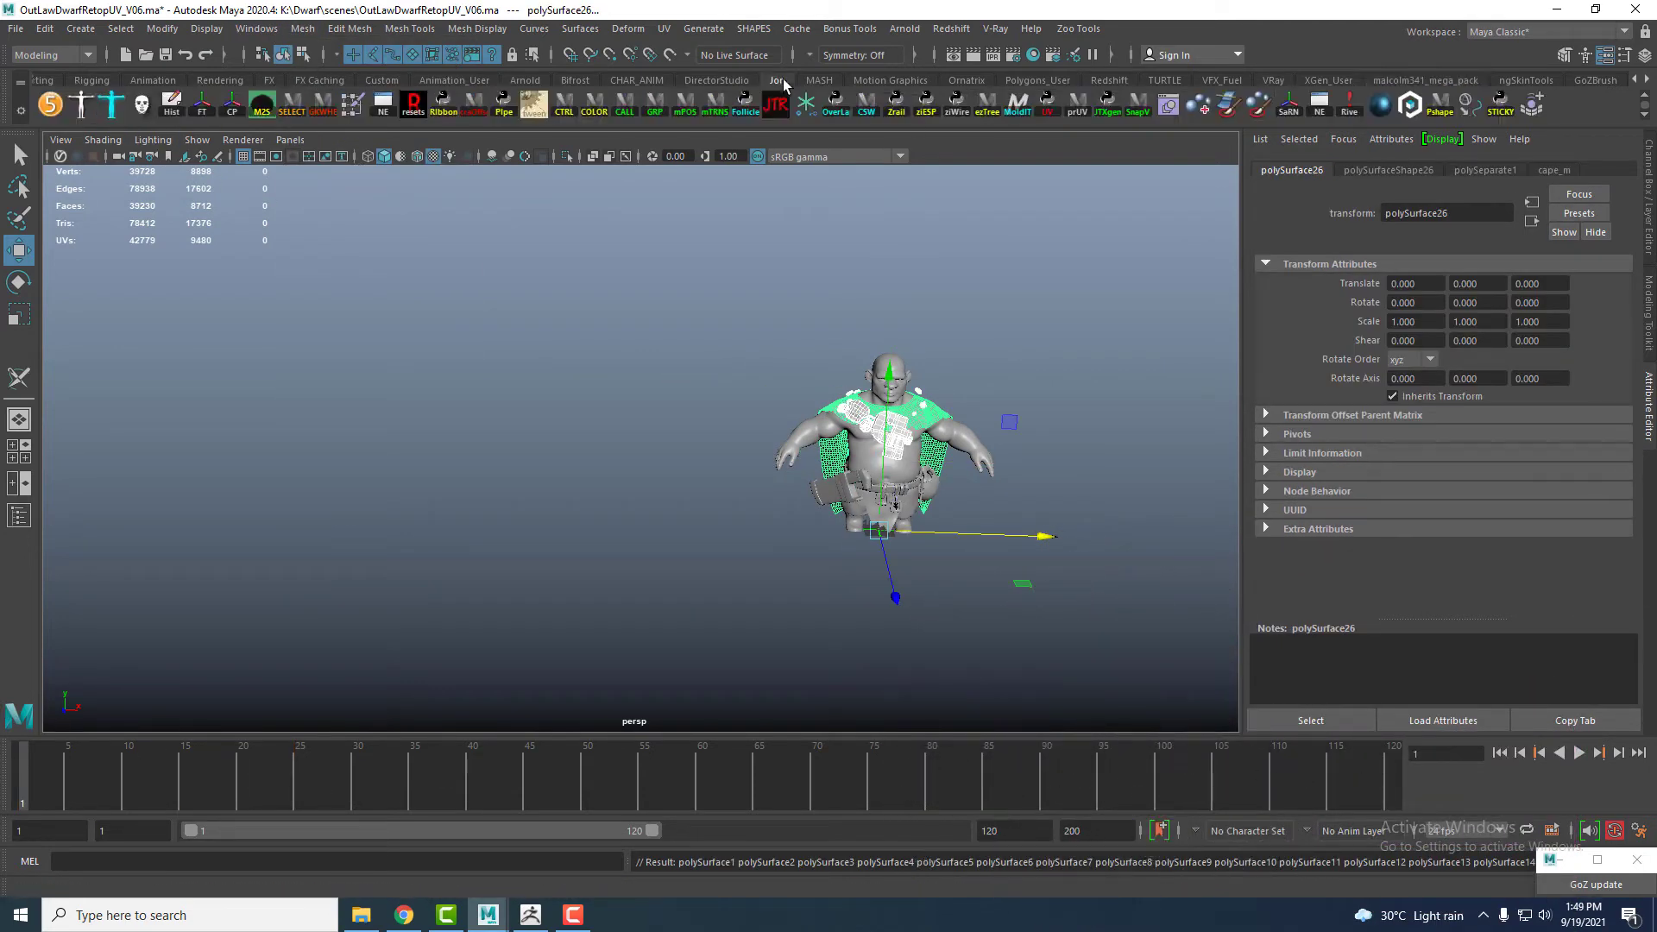
pyautogui.click(170, 110)
# - At frame 20, move the cape's cloth piece along X away from its ornaments, past the sword
pyautogui.moveTo(73, 798); pyautogui.dragTo(243, 795)
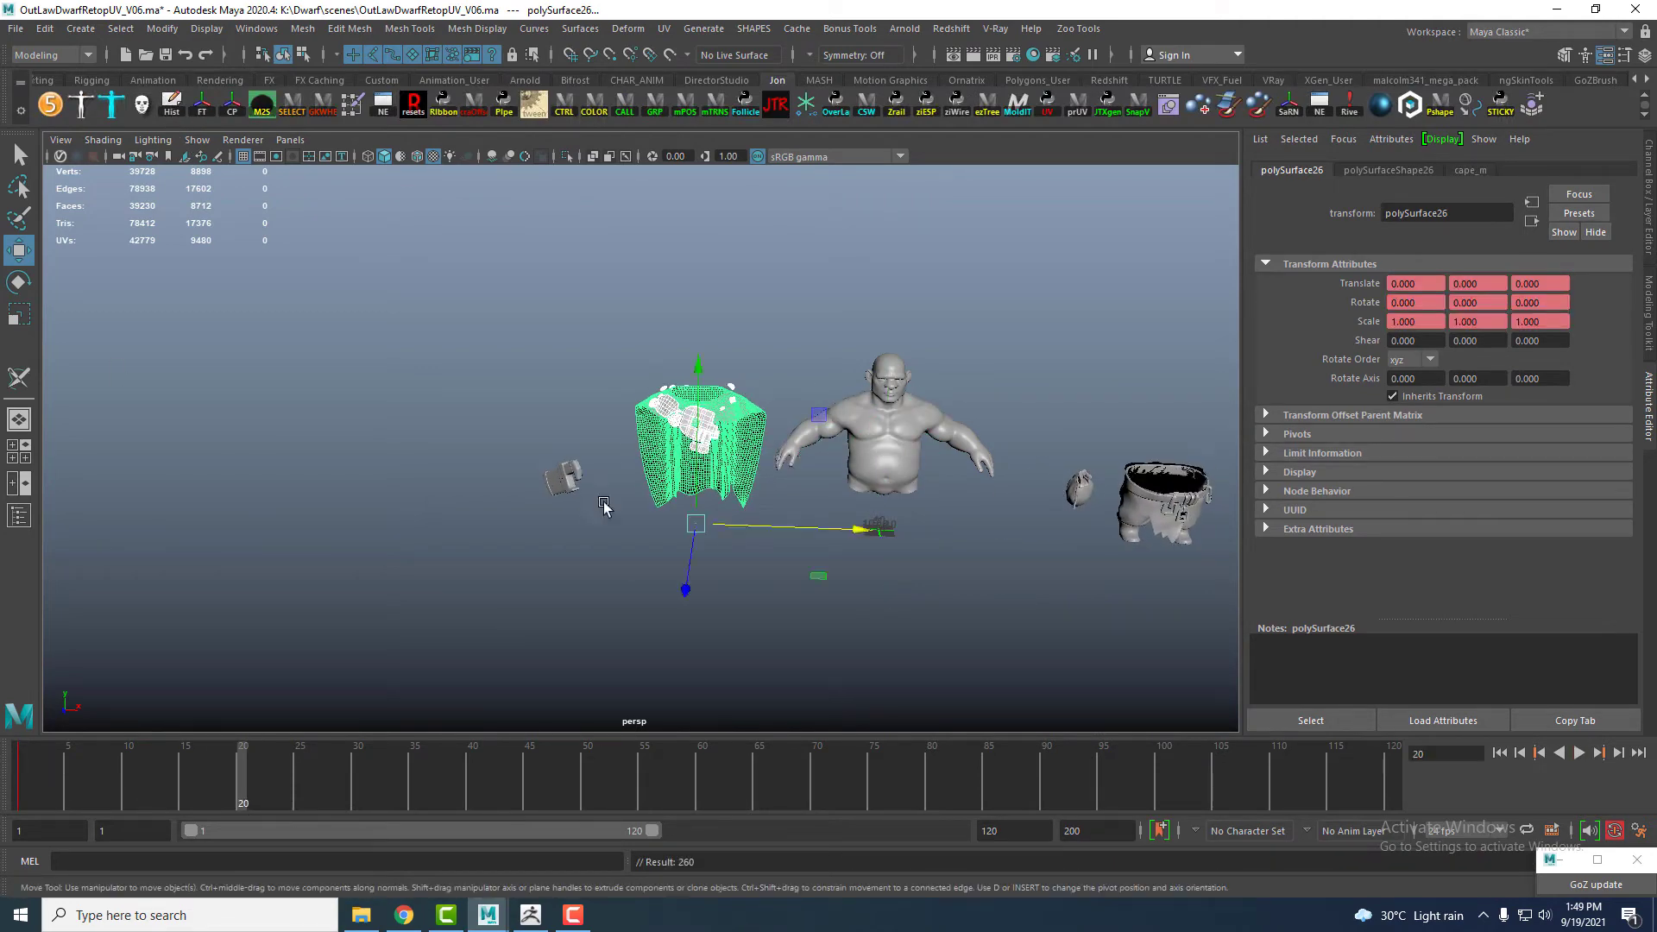
pyautogui.scroll(3, 603, 507)
pyautogui.click(603, 507)
pyautogui.click(778, 477)
pyautogui.moveTo(819, 559); pyautogui.dragTo(490, 549)
# - Lower the cape's buckle, and move the hexagonal ornament with its two discs to about -24 in Translate Y
pyautogui.click(745, 428)
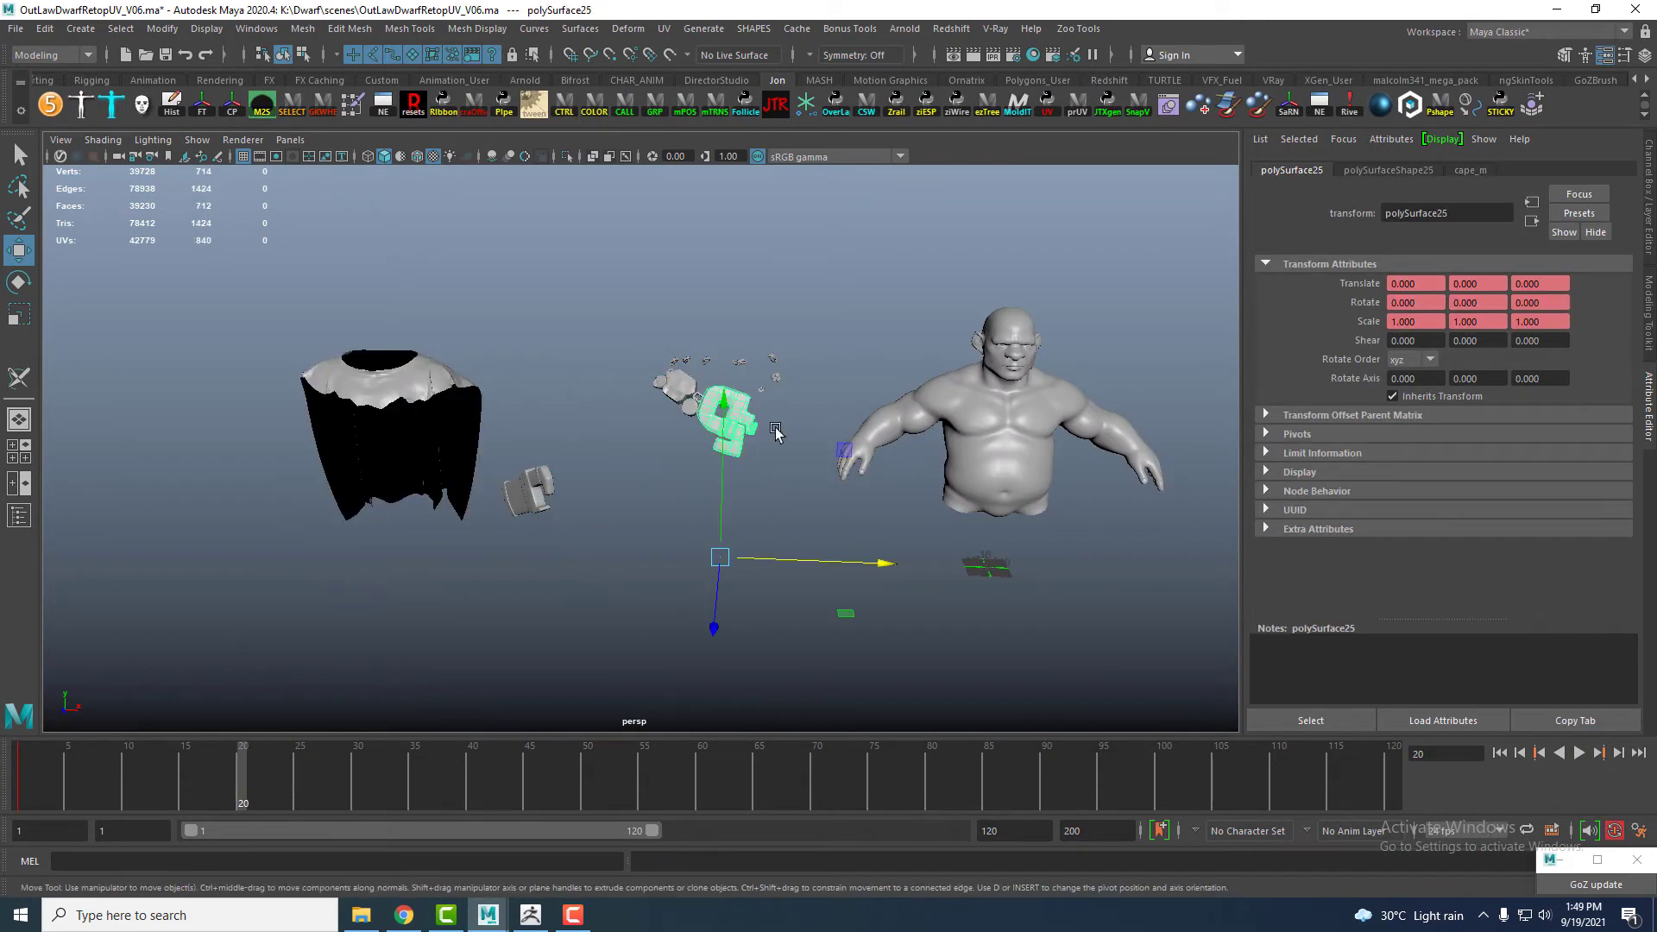
pyautogui.moveTo(830, 564); pyautogui.dragTo(880, 569)
pyautogui.moveTo(729, 471); pyautogui.dragTo(781, 559)
pyautogui.scroll(3, 678, 346)
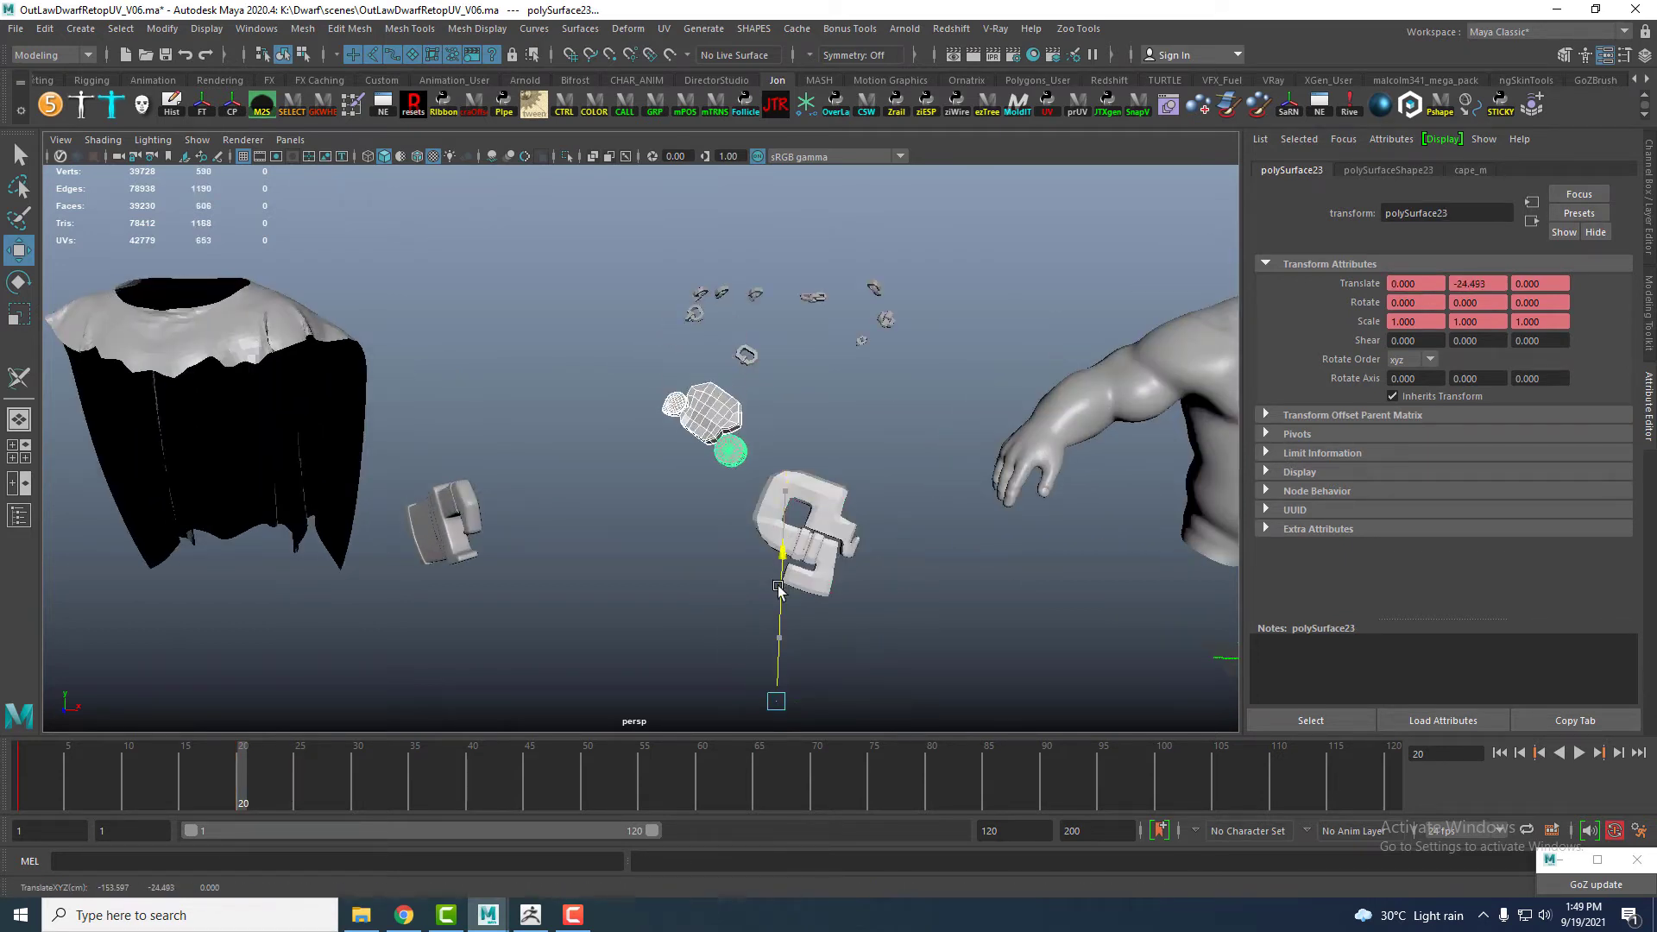
pyautogui.moveTo(688, 293); pyautogui.dragTo(975, 361)
pyautogui.scroll(-3, 863, 341)
pyautogui.click(674, 302)
pyautogui.scroll(-3, 677, 304)
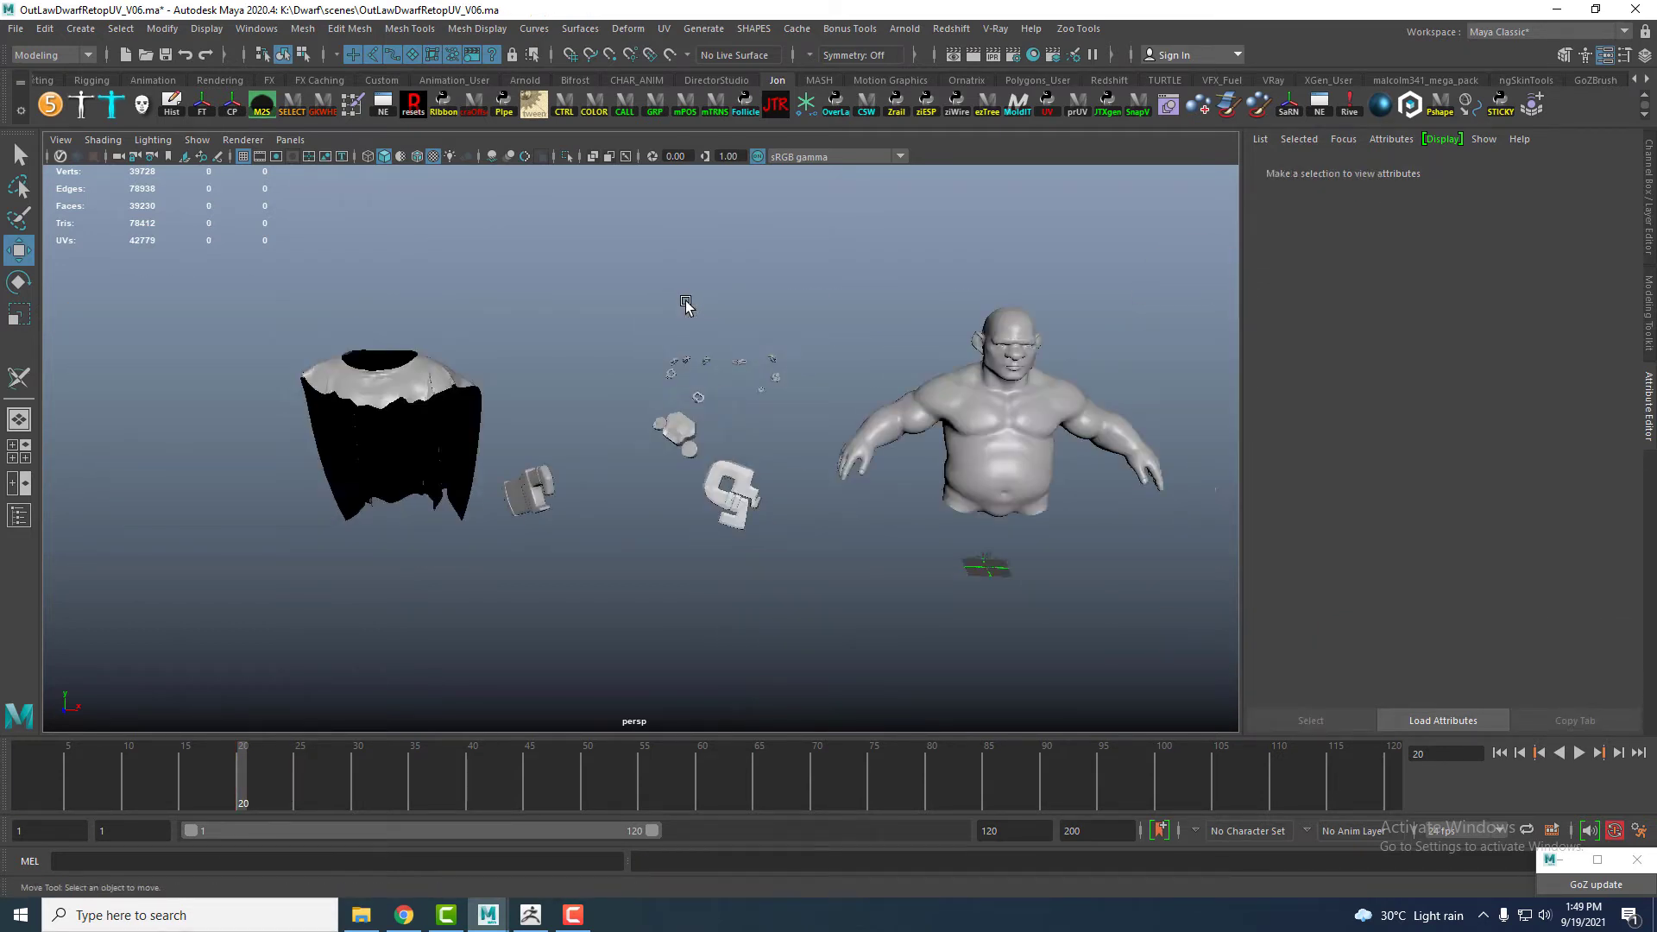
# - Select the separated cape pieces to check their shared cape_m material, and clear the selection
pyautogui.moveTo(410, 315); pyautogui.dragTo(461, 414)
pyautogui.moveTo(749, 429); pyautogui.dragTo(747, 430)
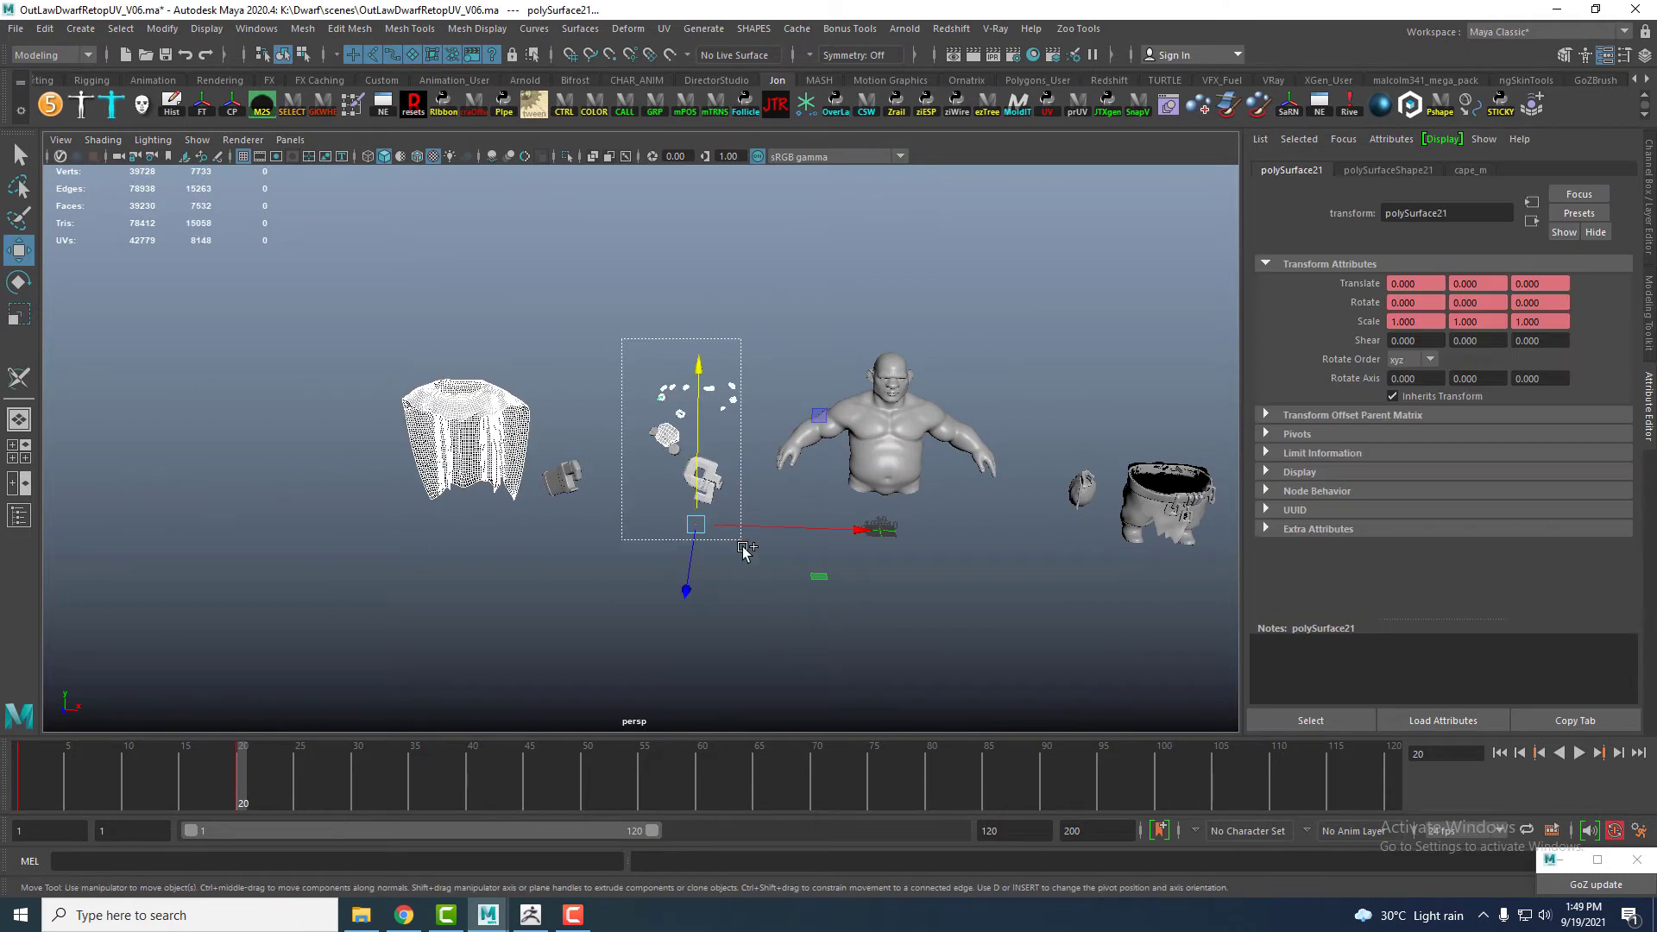
pyautogui.moveTo(744, 550); pyautogui.dragTo(756, 577)
pyautogui.click(1482, 171)
pyautogui.click(794, 233)
pyautogui.scroll(-2, 671, 416)
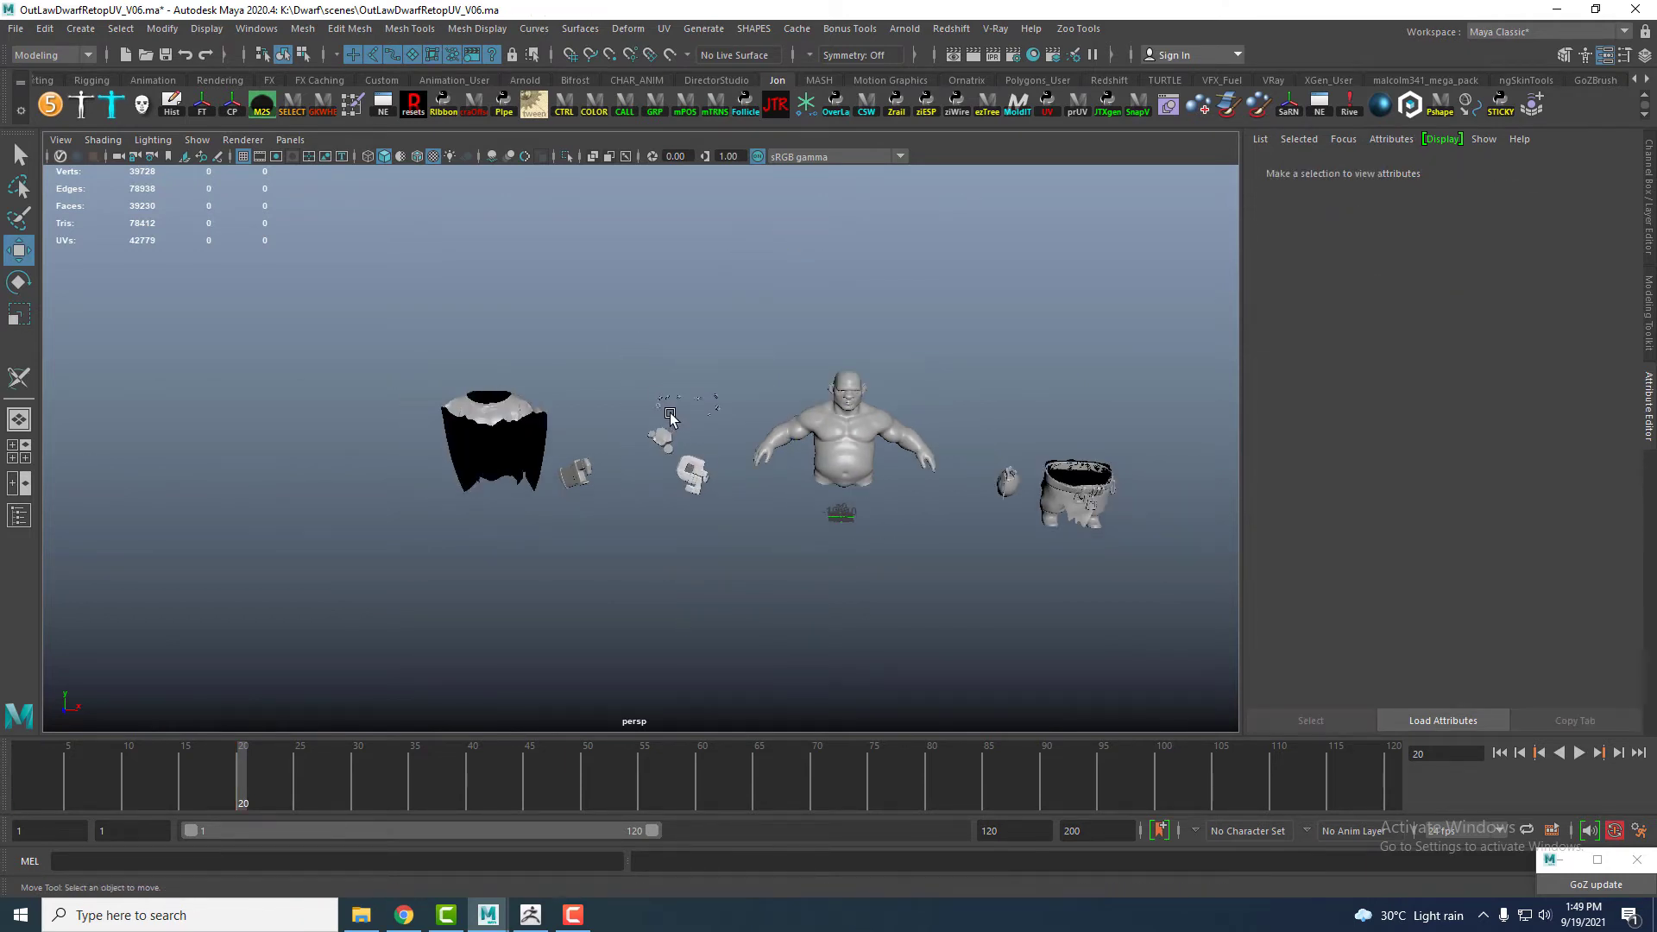
pyautogui.moveTo(517, 441); pyautogui.dragTo(521, 444)
pyautogui.keyDown('shift'); pyautogui.moveTo(582, 316); pyautogui.dragTo(735, 512); pyautogui.keyUp('shift')
pyautogui.click(617, 596)
# - Go to frame 24 and select all the spread-out dwarf parts
pyautogui.moveTo(247, 770)
pyautogui.mouseDown()
pyautogui.moveTo(8, 733)
pyautogui.moveTo(289, 773)
pyautogui.mouseUp()
pyautogui.keyDown('alt'); pyautogui.moveTo(562, 584); pyautogui.dragTo(530, 548, button='middle'); pyautogui.keyUp('alt')
pyautogui.moveTo(281, 255); pyautogui.dragTo(1142, 561)
pyautogui.moveTo(319, 251); pyautogui.dragTo(1133, 579)
# - Open the export of the selected parts and set the file type to FBX export
pyautogui.click(17, 28)
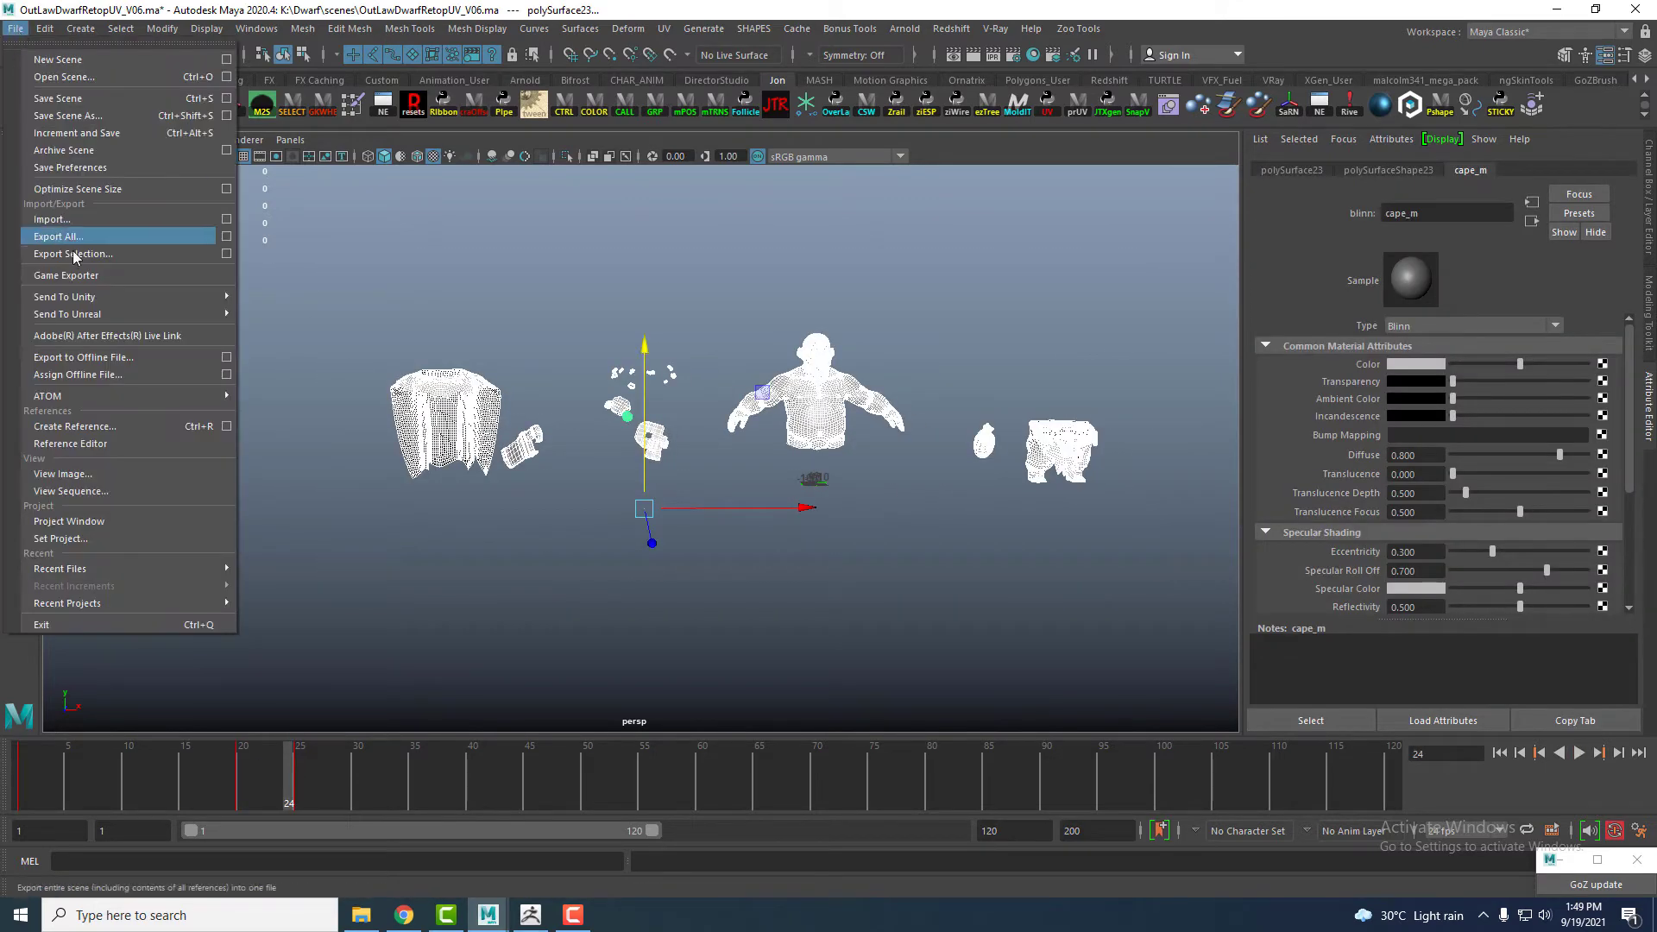
pyautogui.click(64, 246)
pyautogui.click(360, 805)
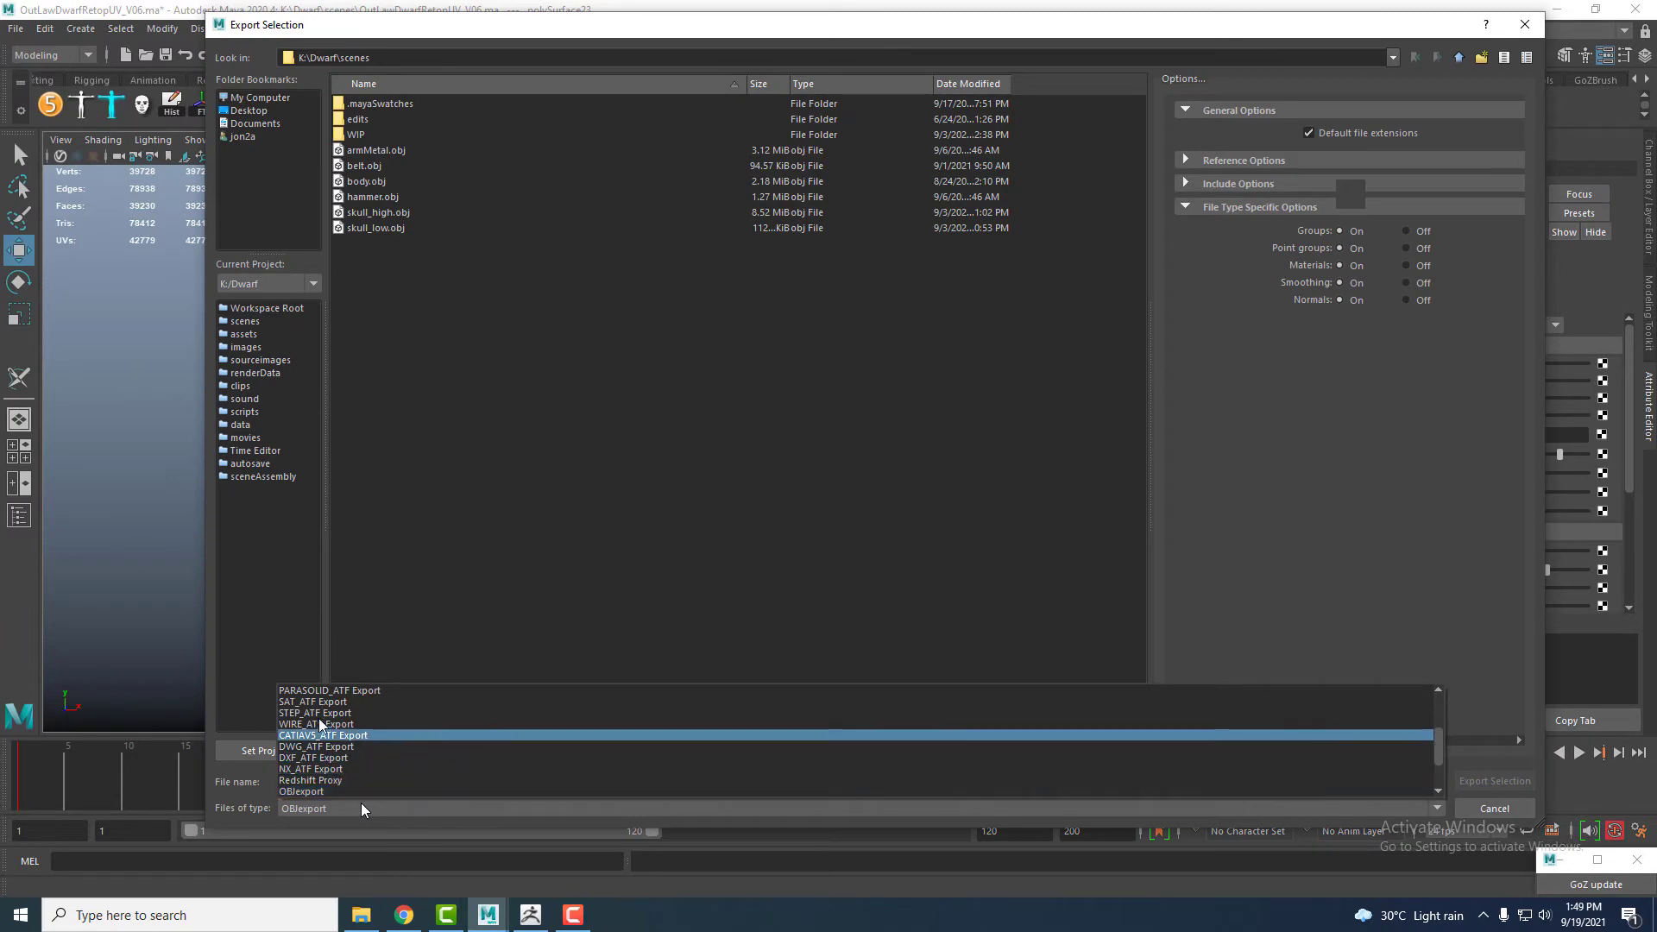
pyautogui.scroll(-2, 302, 781)
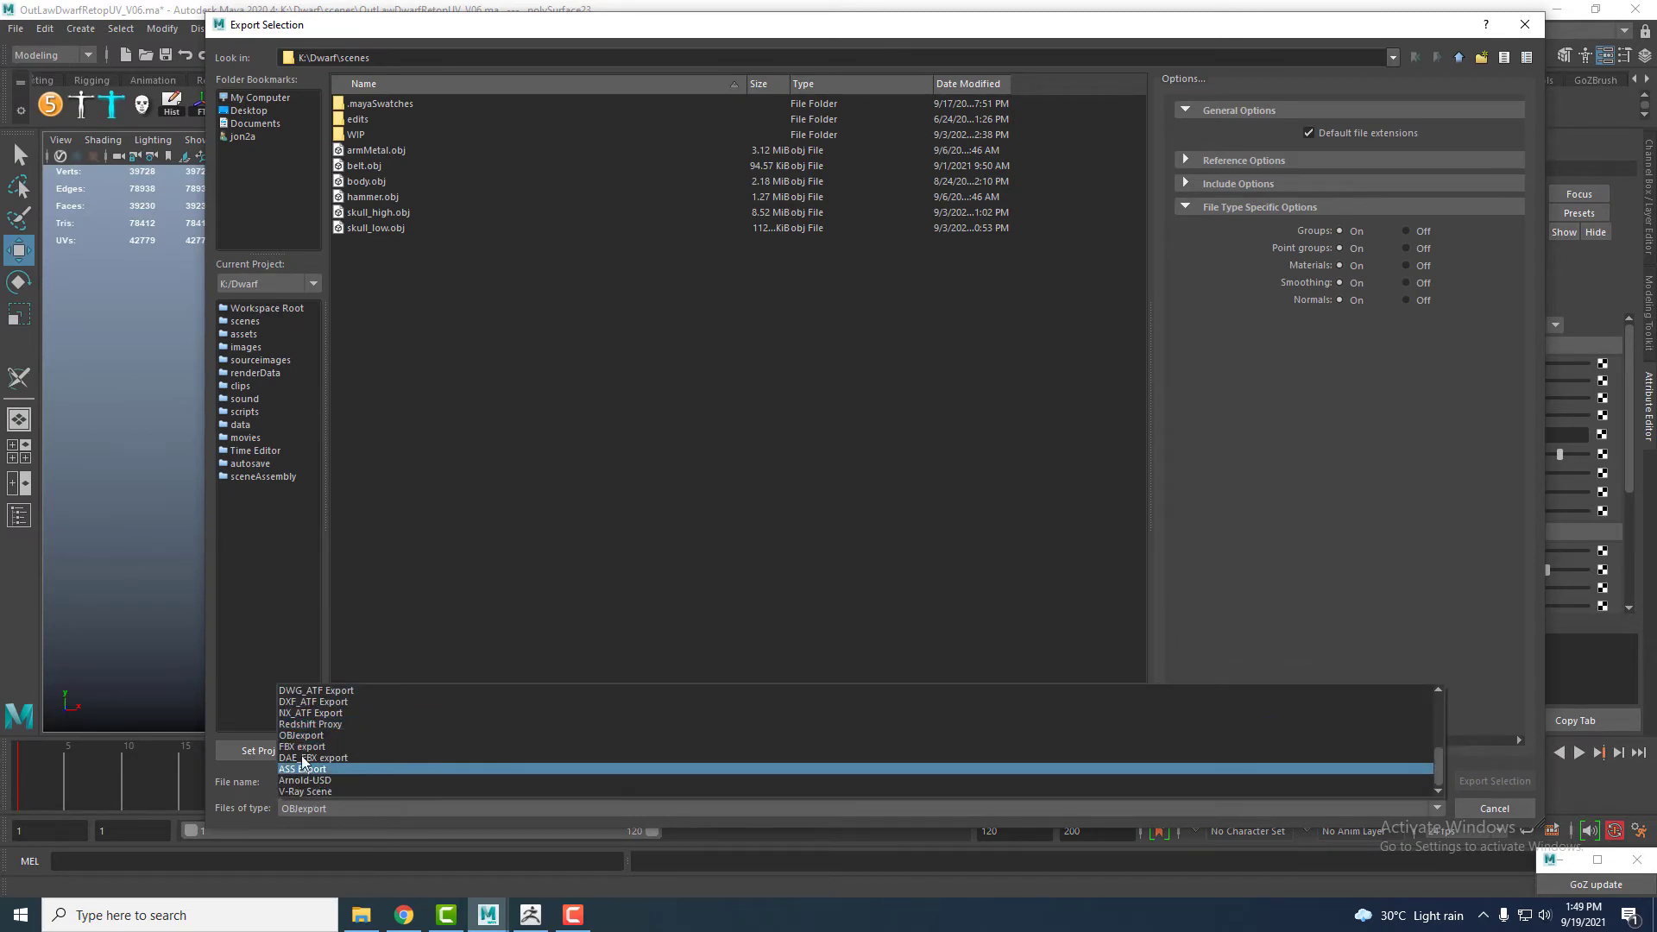
pyautogui.click(295, 792)
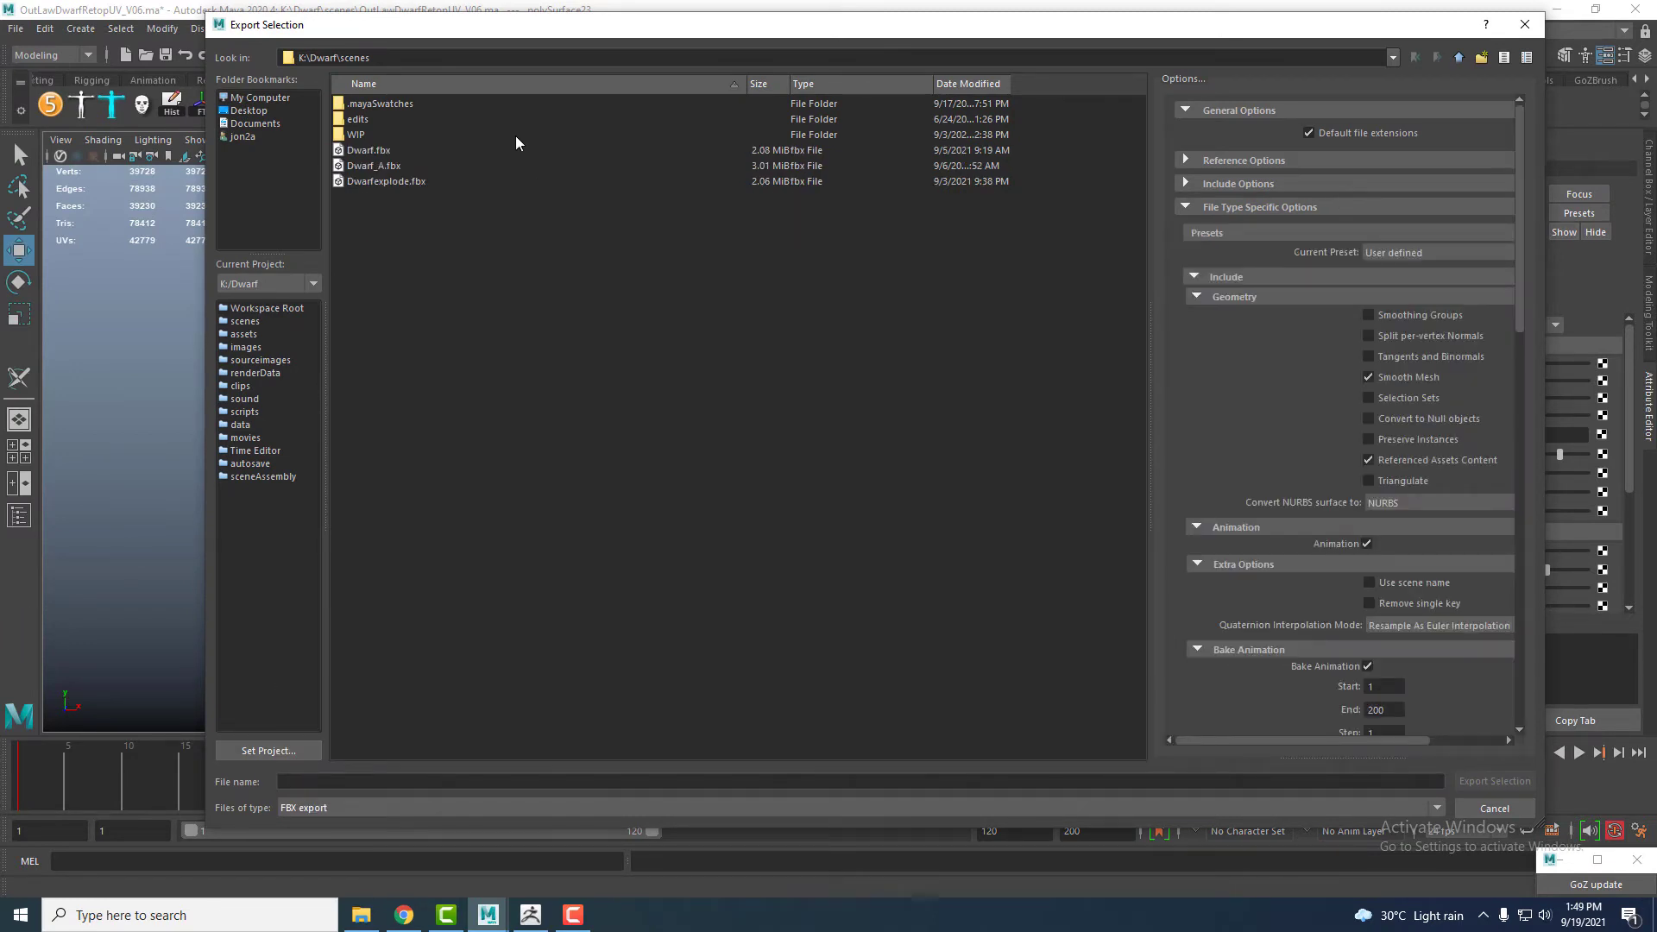
# - Create an FBX folder in the project root K:\Dwarf and export the selection there as Dwarfexplode.fbx
pyautogui.click(378, 183)
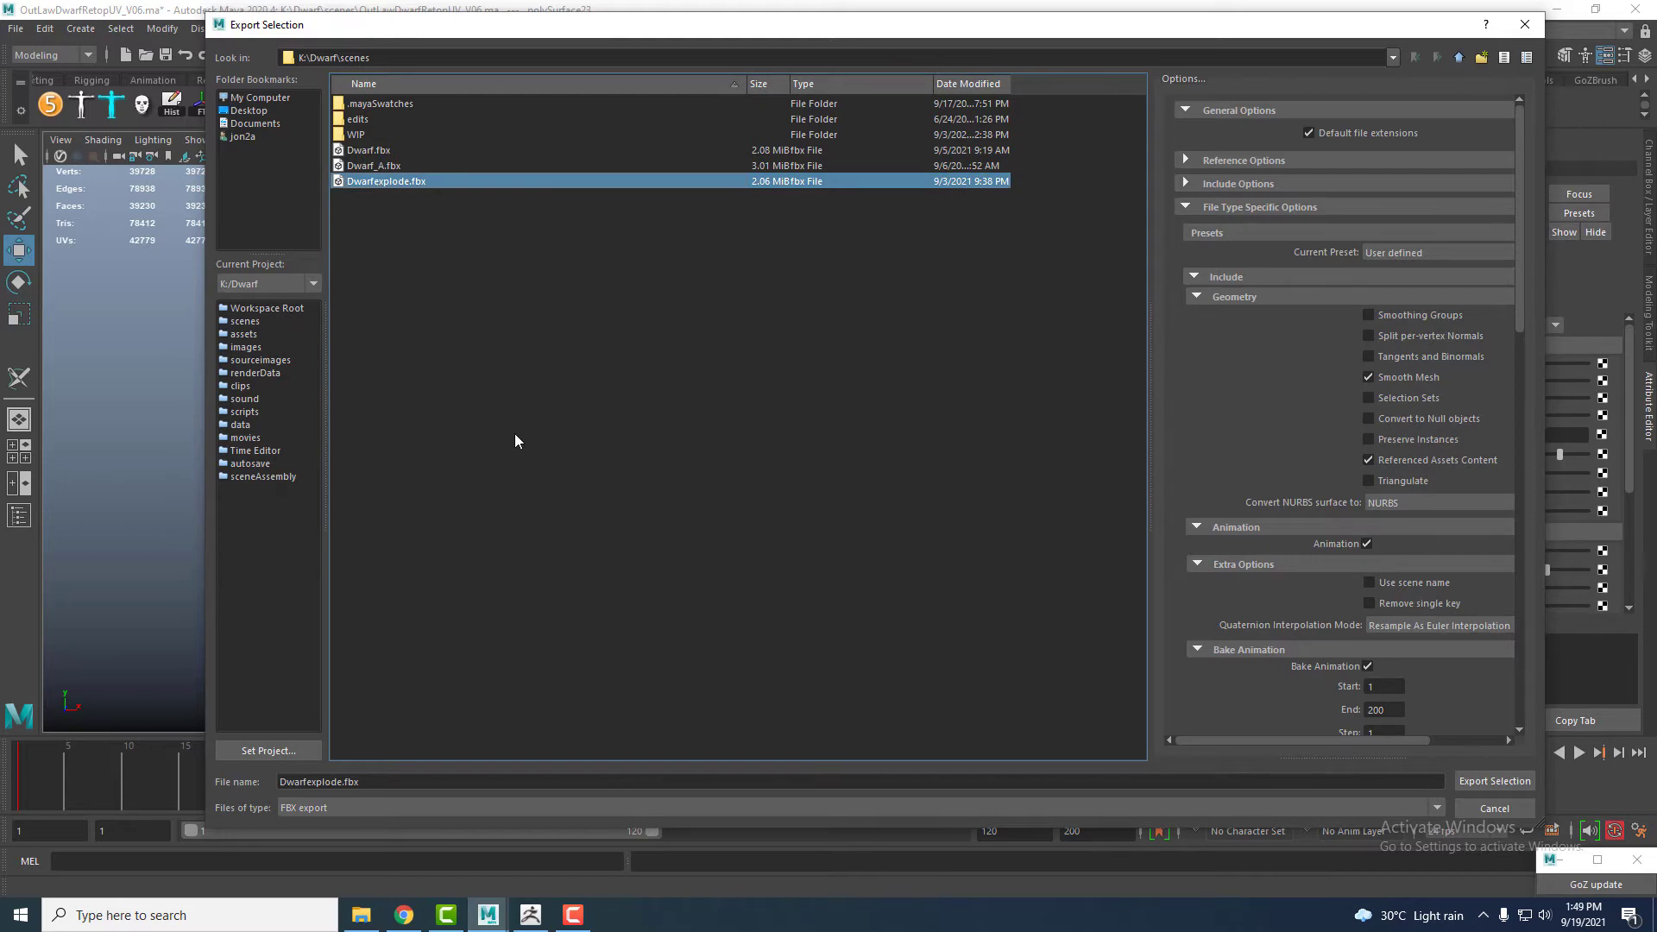
pyautogui.click(262, 311)
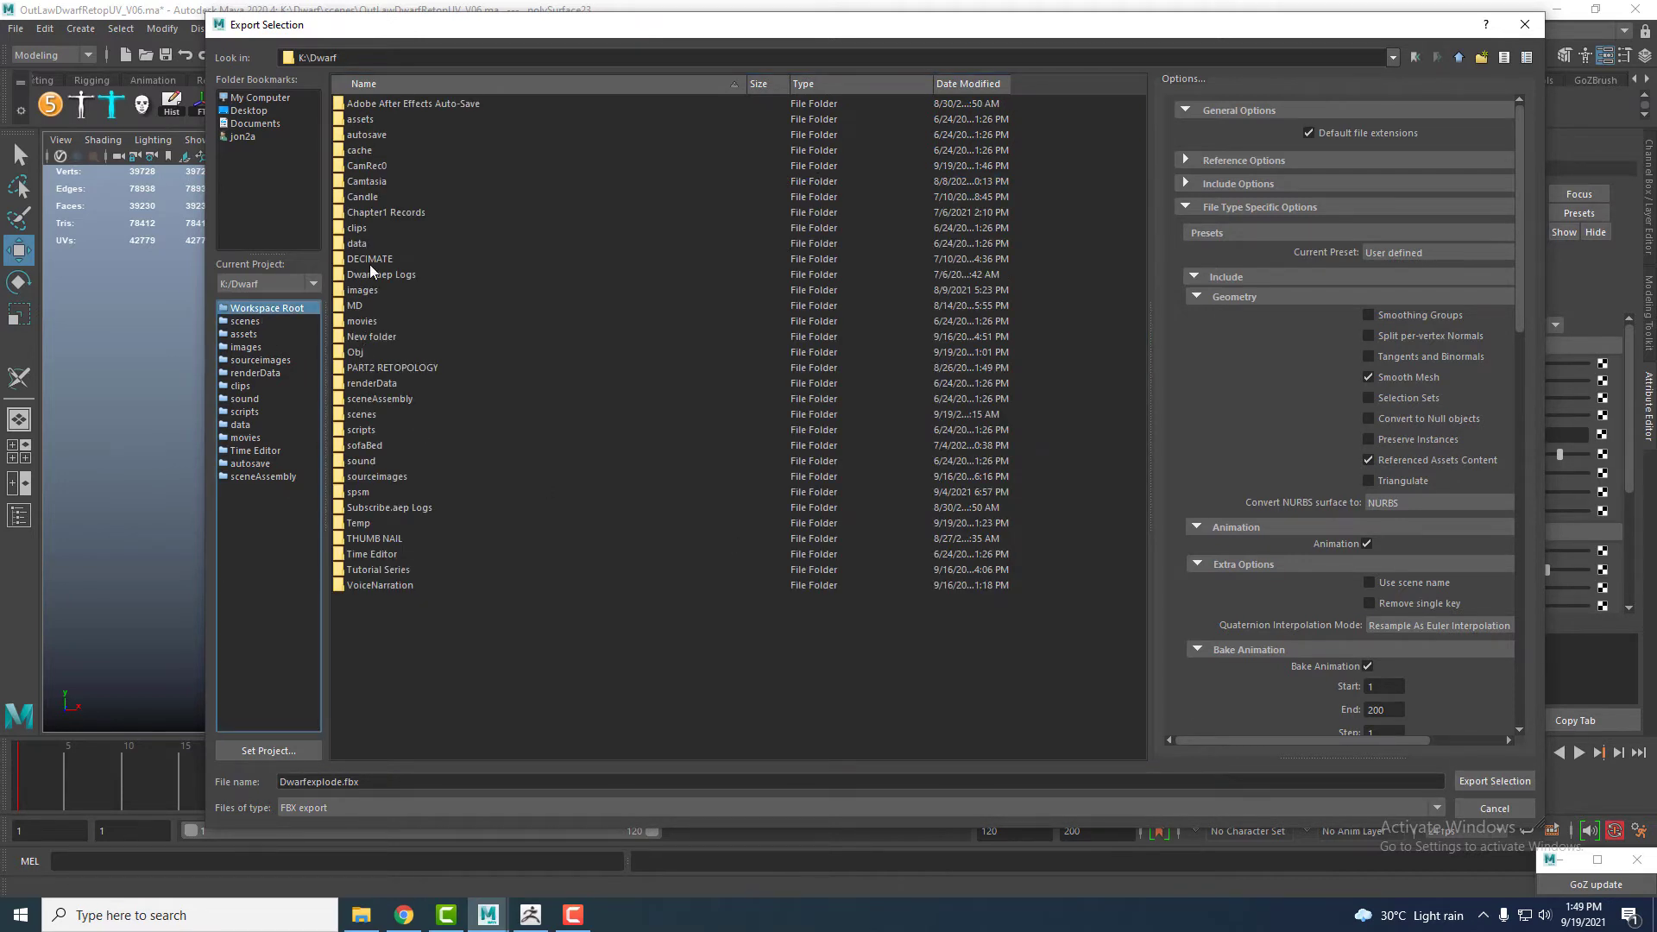
pyautogui.click(471, 660)
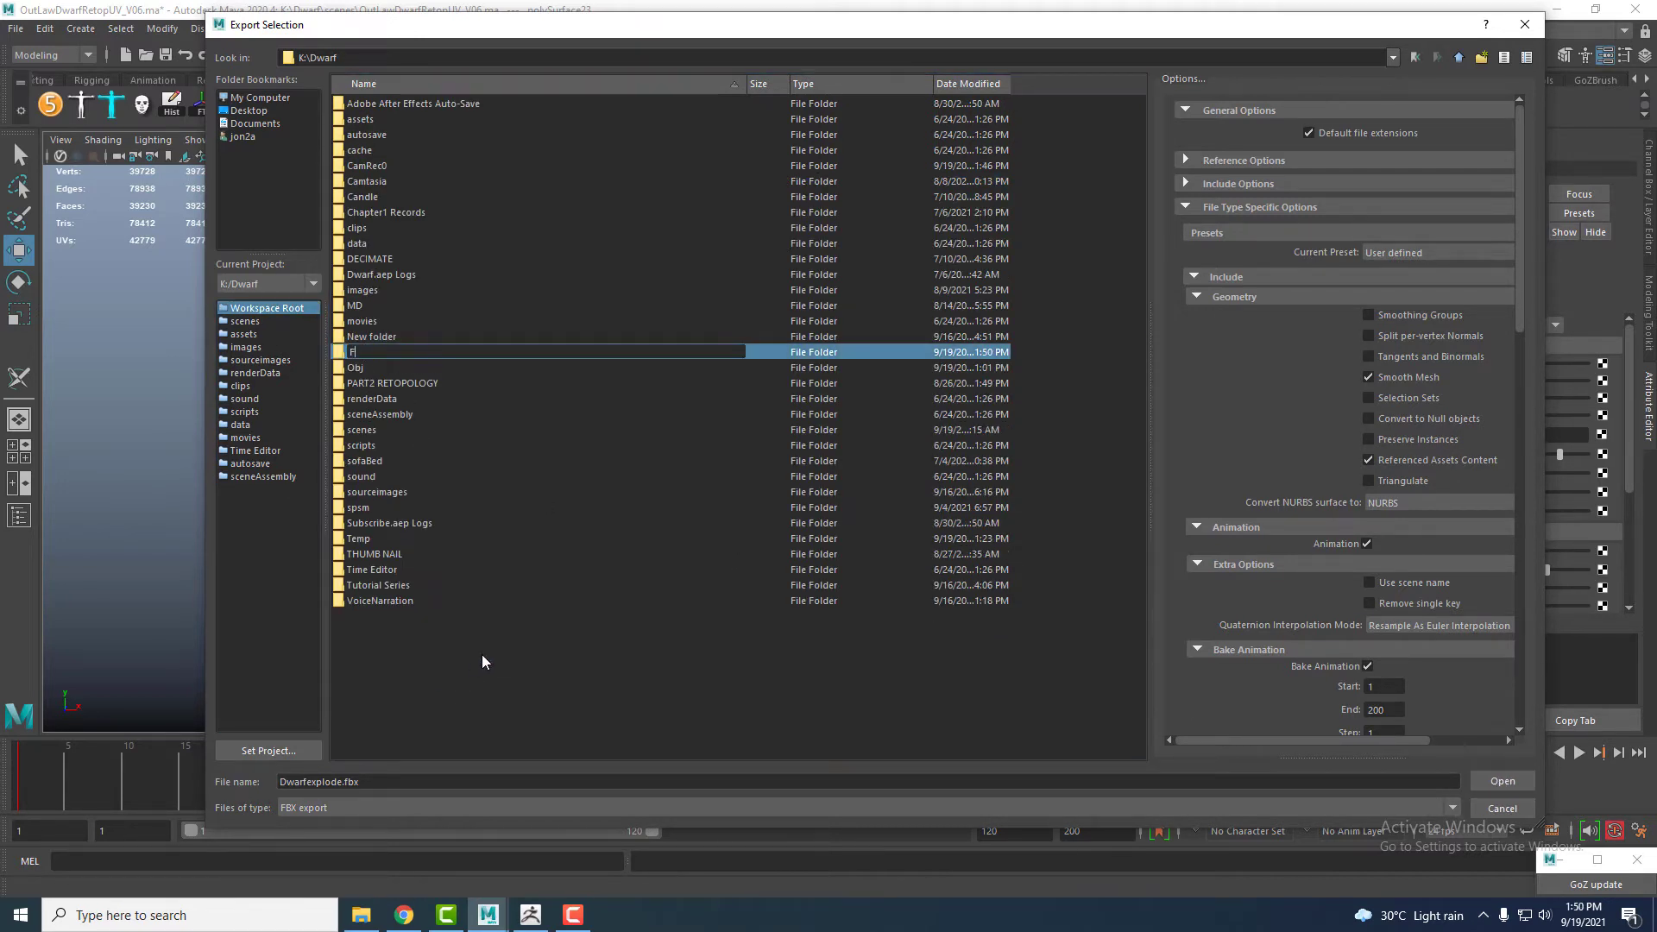
pyautogui.press('Return')
pyautogui.press('Return')
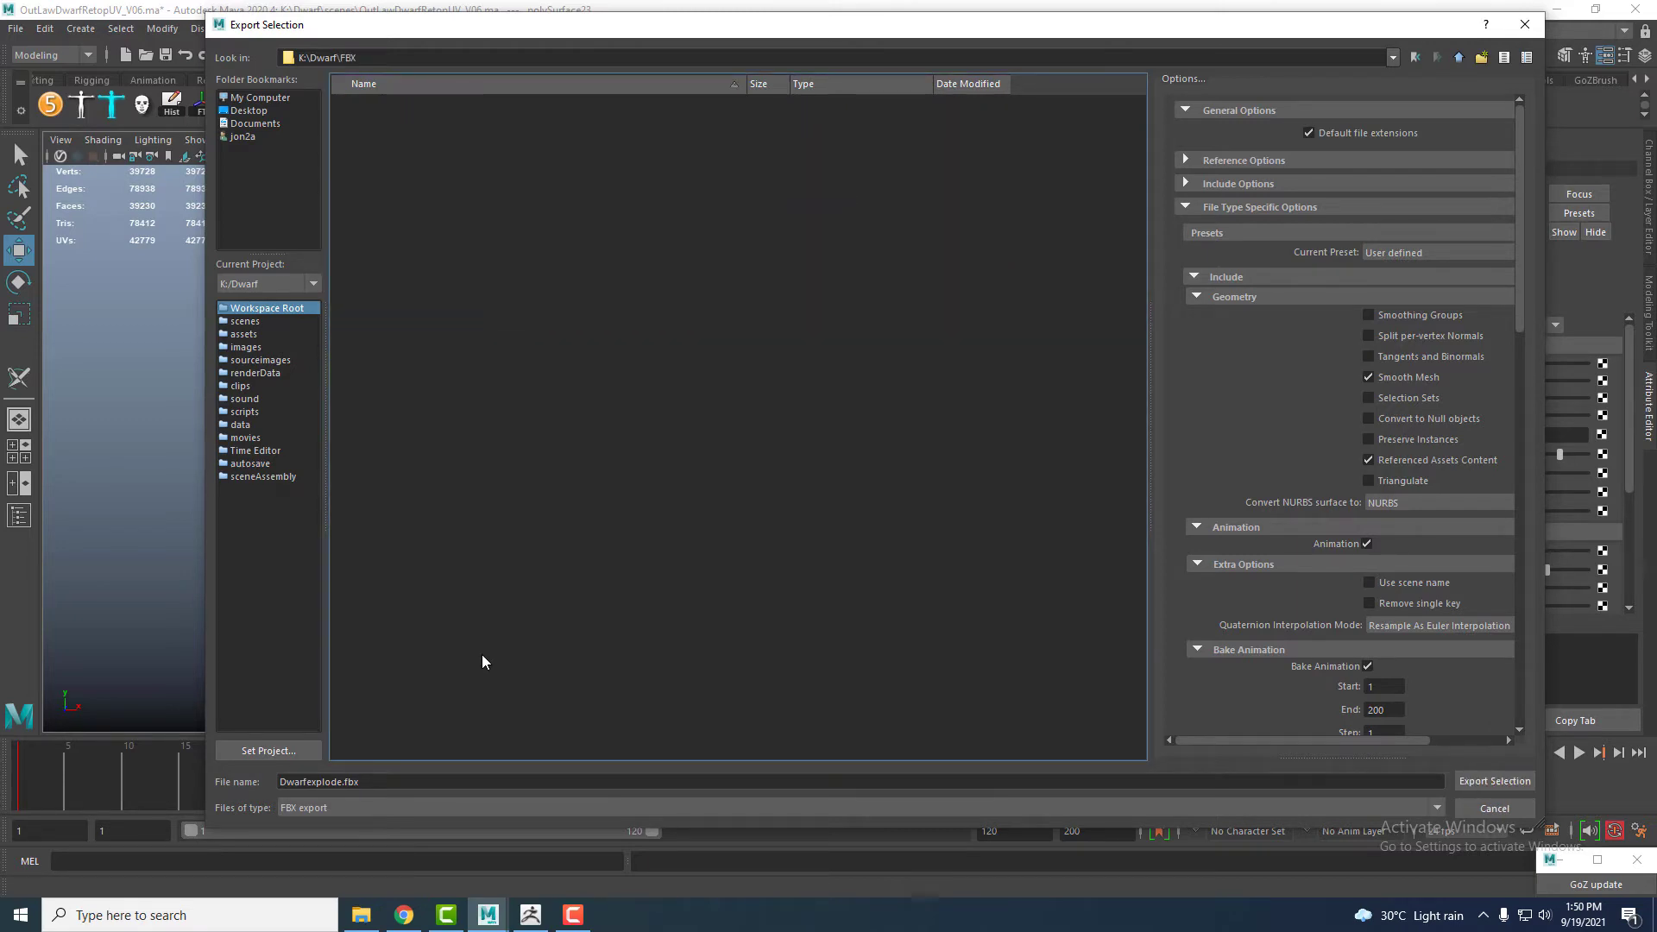
pyautogui.click(328, 783)
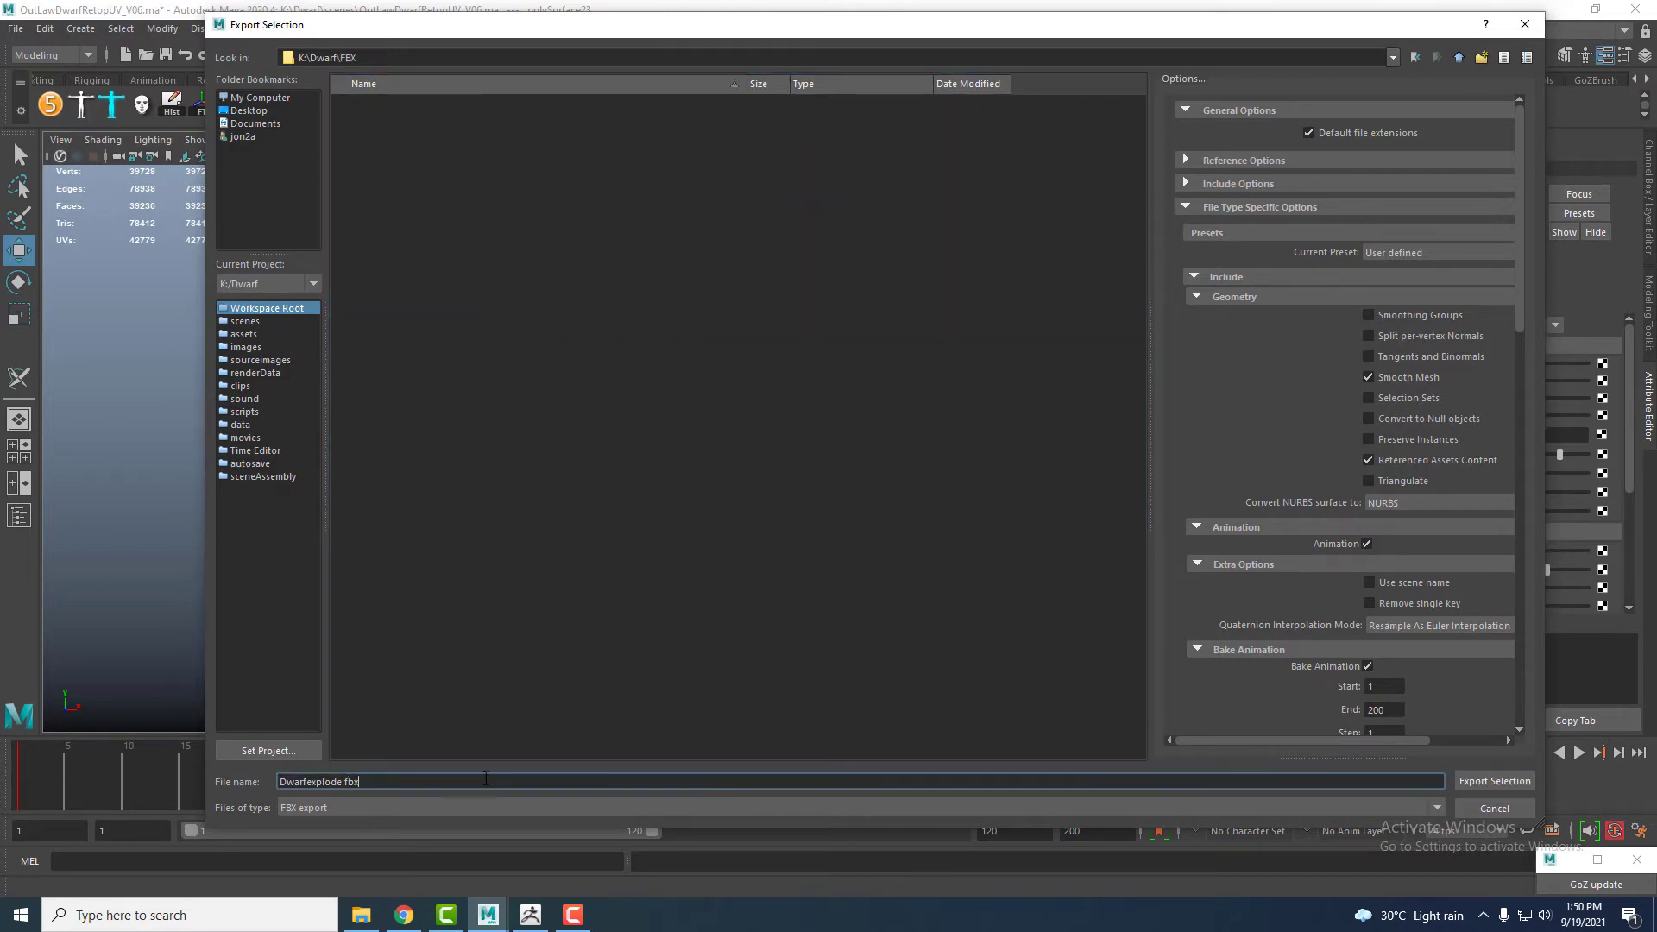
pyautogui.click(1511, 788)
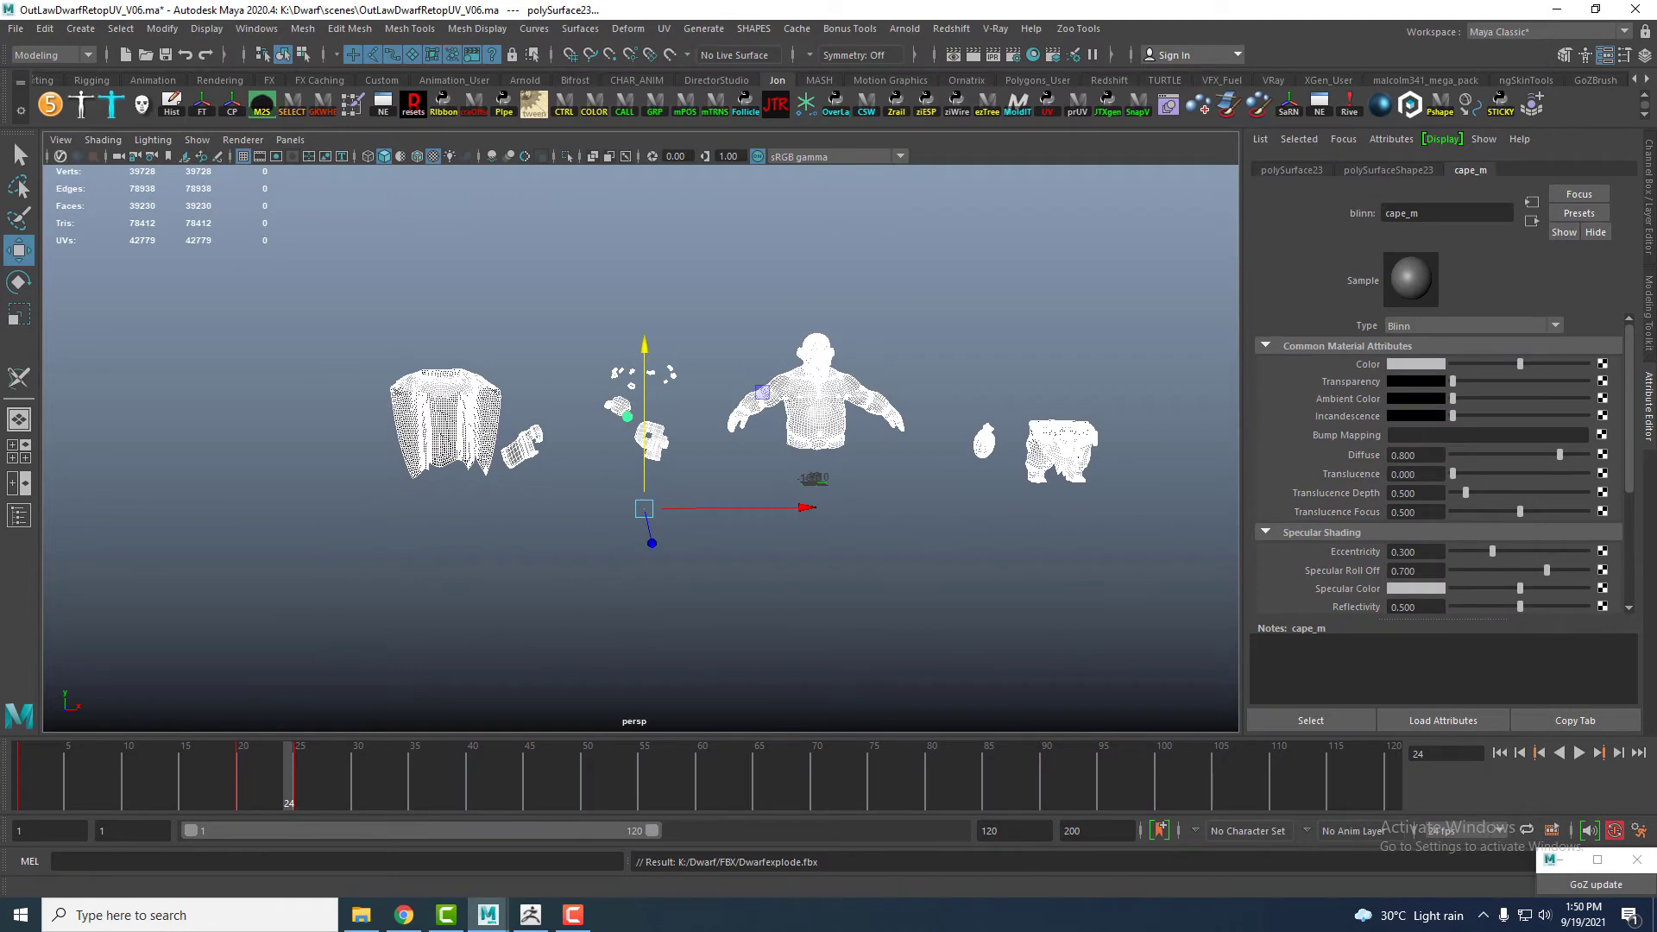
# - Return to frame 1 and separate the dwarf's leg mesh into its individual pieces
pyautogui.click(686, 679)
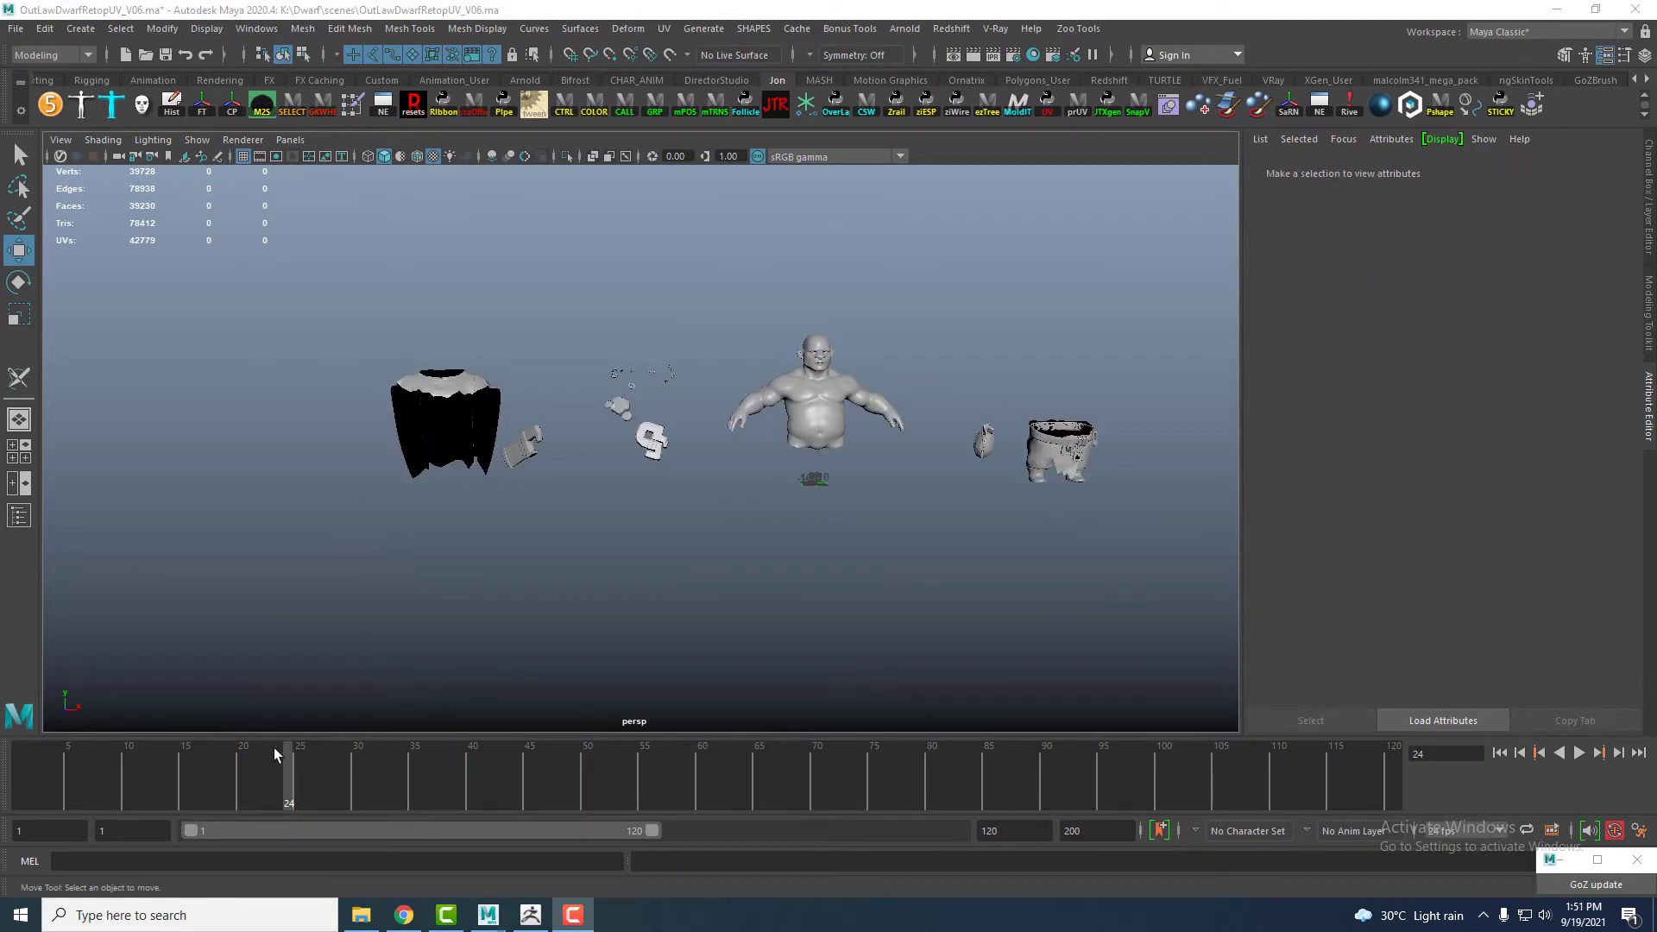
pyautogui.moveTo(274, 755); pyautogui.dragTo(21, 760)
pyautogui.keyDown('alt'); pyautogui.moveTo(678, 466); pyautogui.dragTo(549, 431, button='middle'); pyautogui.keyUp('alt')
pyautogui.keyDown('alt'); pyautogui.moveTo(548, 432); pyautogui.dragTo(829, 392, button='right'); pyautogui.keyUp('alt')
pyautogui.keyDown('alt'); pyautogui.moveTo(812, 393); pyautogui.dragTo(679, 504, button='middle'); pyautogui.keyUp('alt')
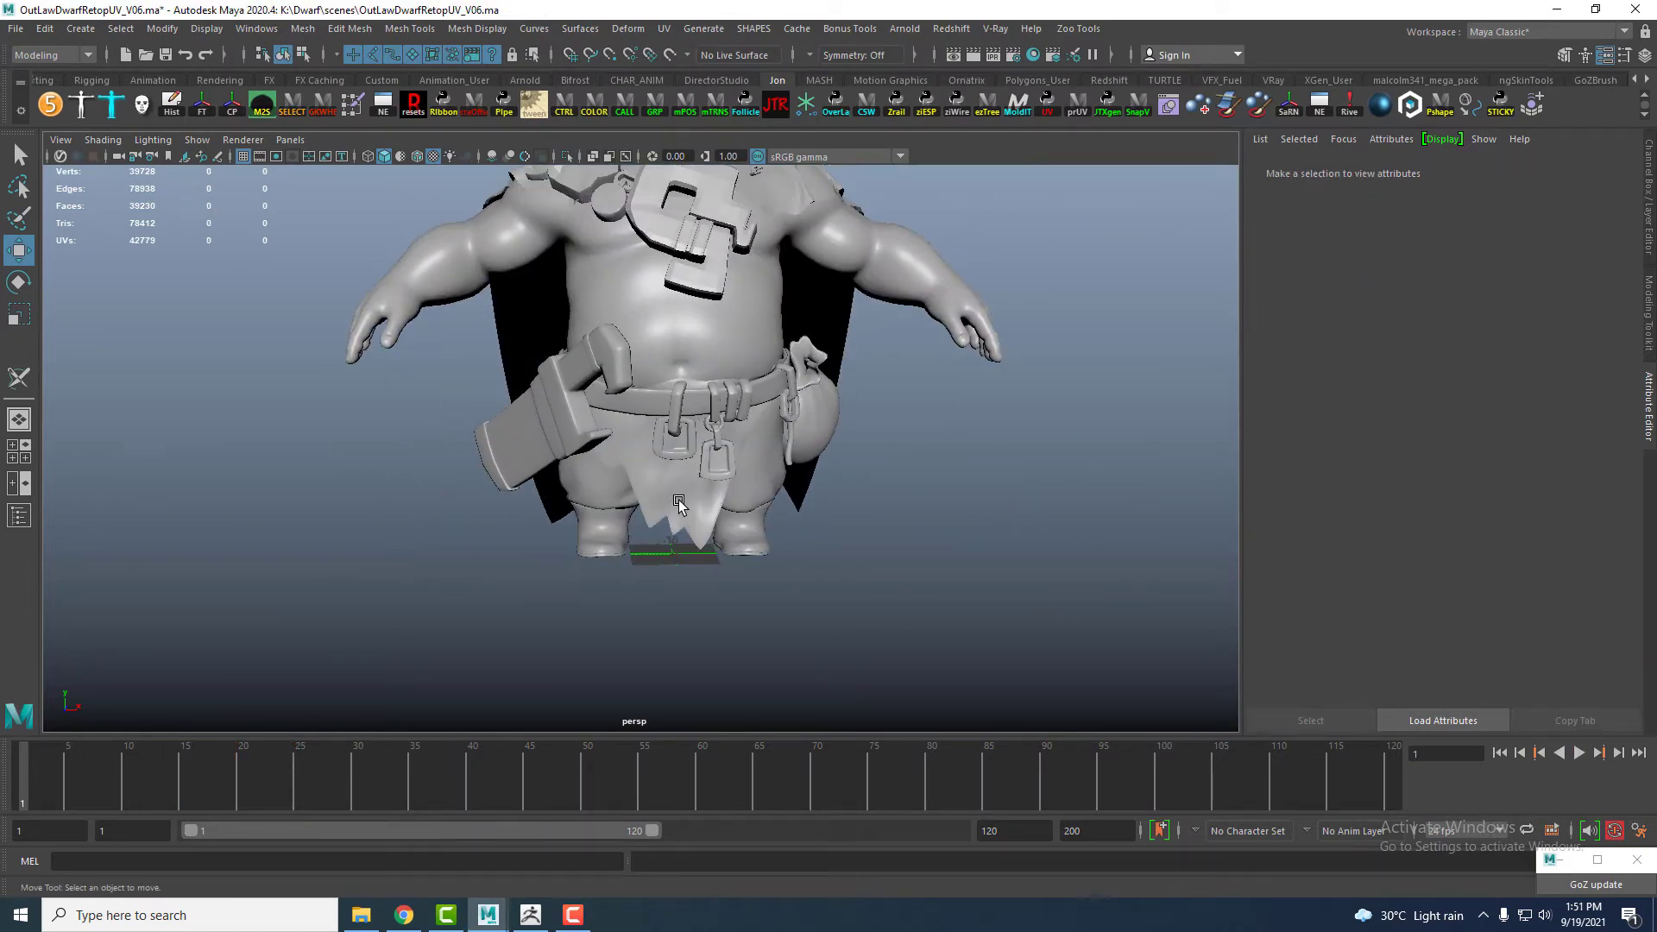
pyautogui.click(679, 504)
pyautogui.click(294, 31)
pyautogui.click(343, 138)
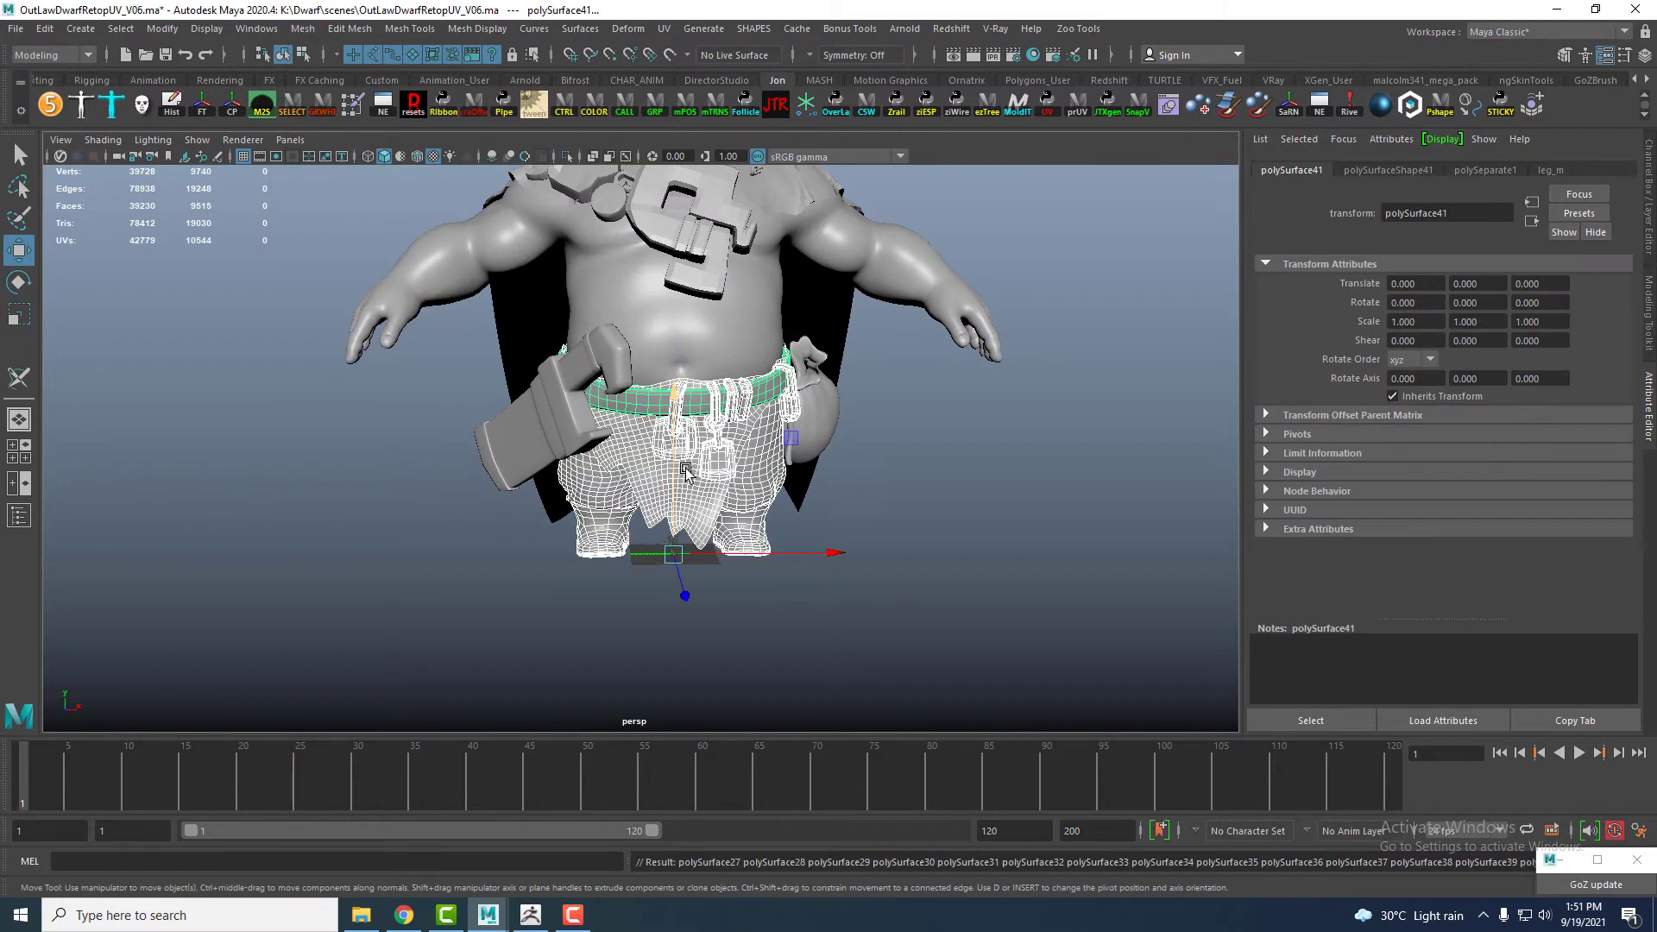
# - At frame 25, move the trousers and the torn loincloth out along X, side by side and clear of the other leg pieces
pyautogui.click(614, 615)
pyautogui.moveTo(135, 784); pyautogui.dragTo(287, 804)
pyautogui.scroll(-5, 623, 620)
pyautogui.keyDown('alt'); pyautogui.moveTo(623, 619); pyautogui.dragTo(277, 631, button='middle'); pyautogui.keyUp('alt')
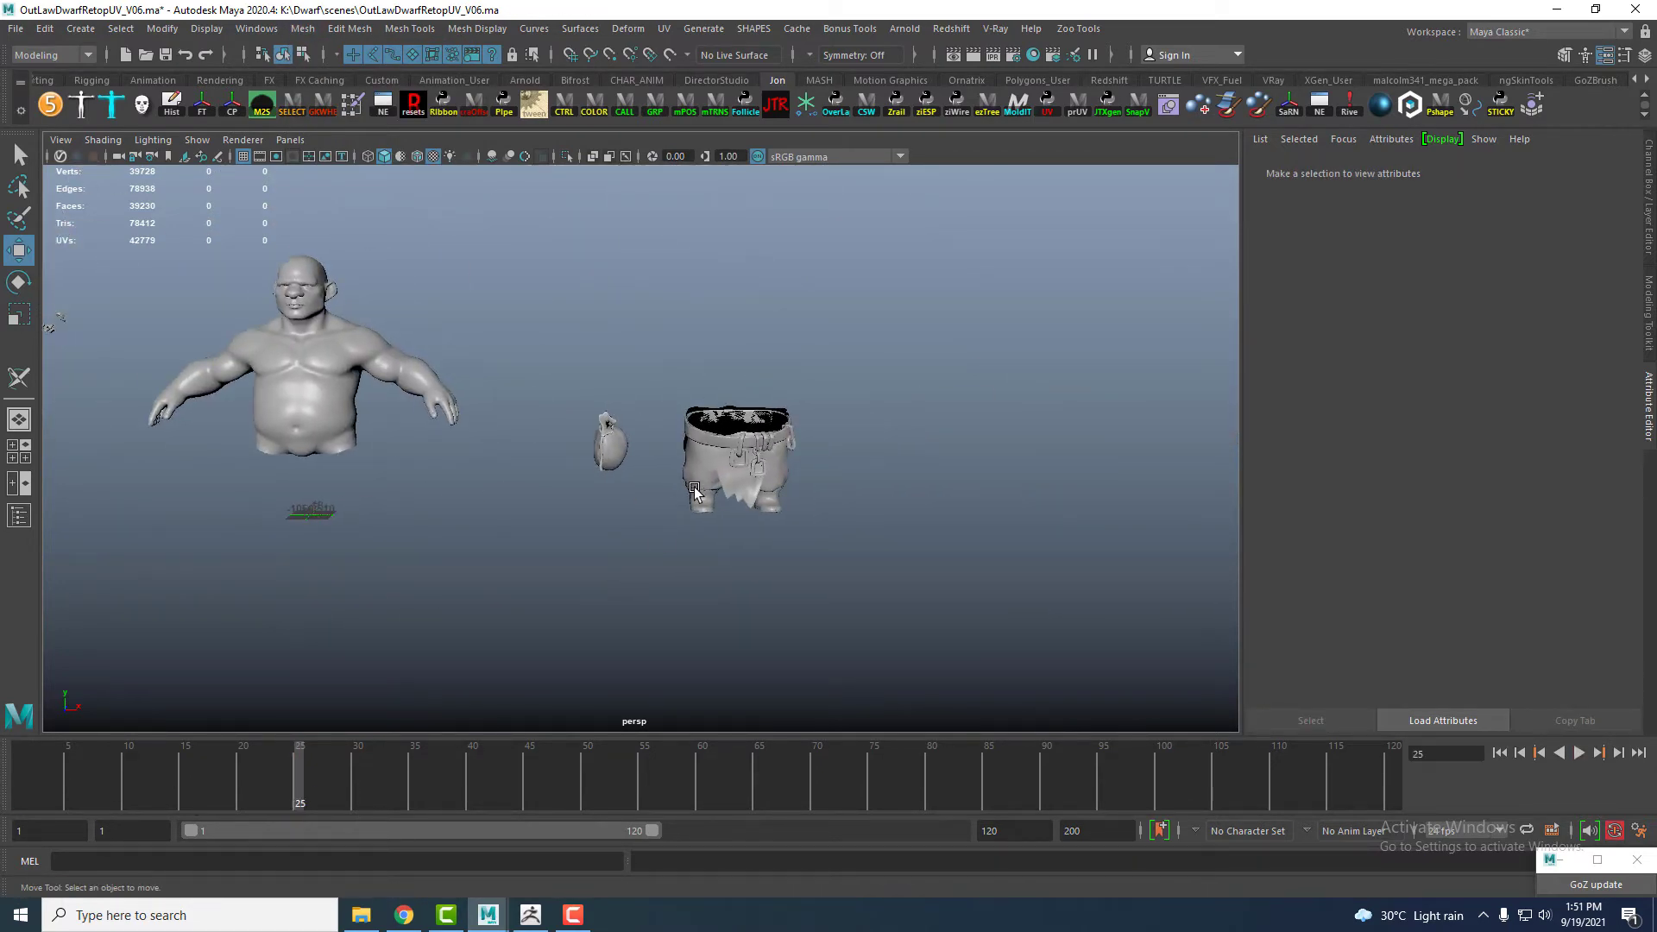
pyautogui.click(692, 485)
pyautogui.moveTo(884, 511); pyautogui.dragTo(1113, 511)
pyautogui.click(743, 465)
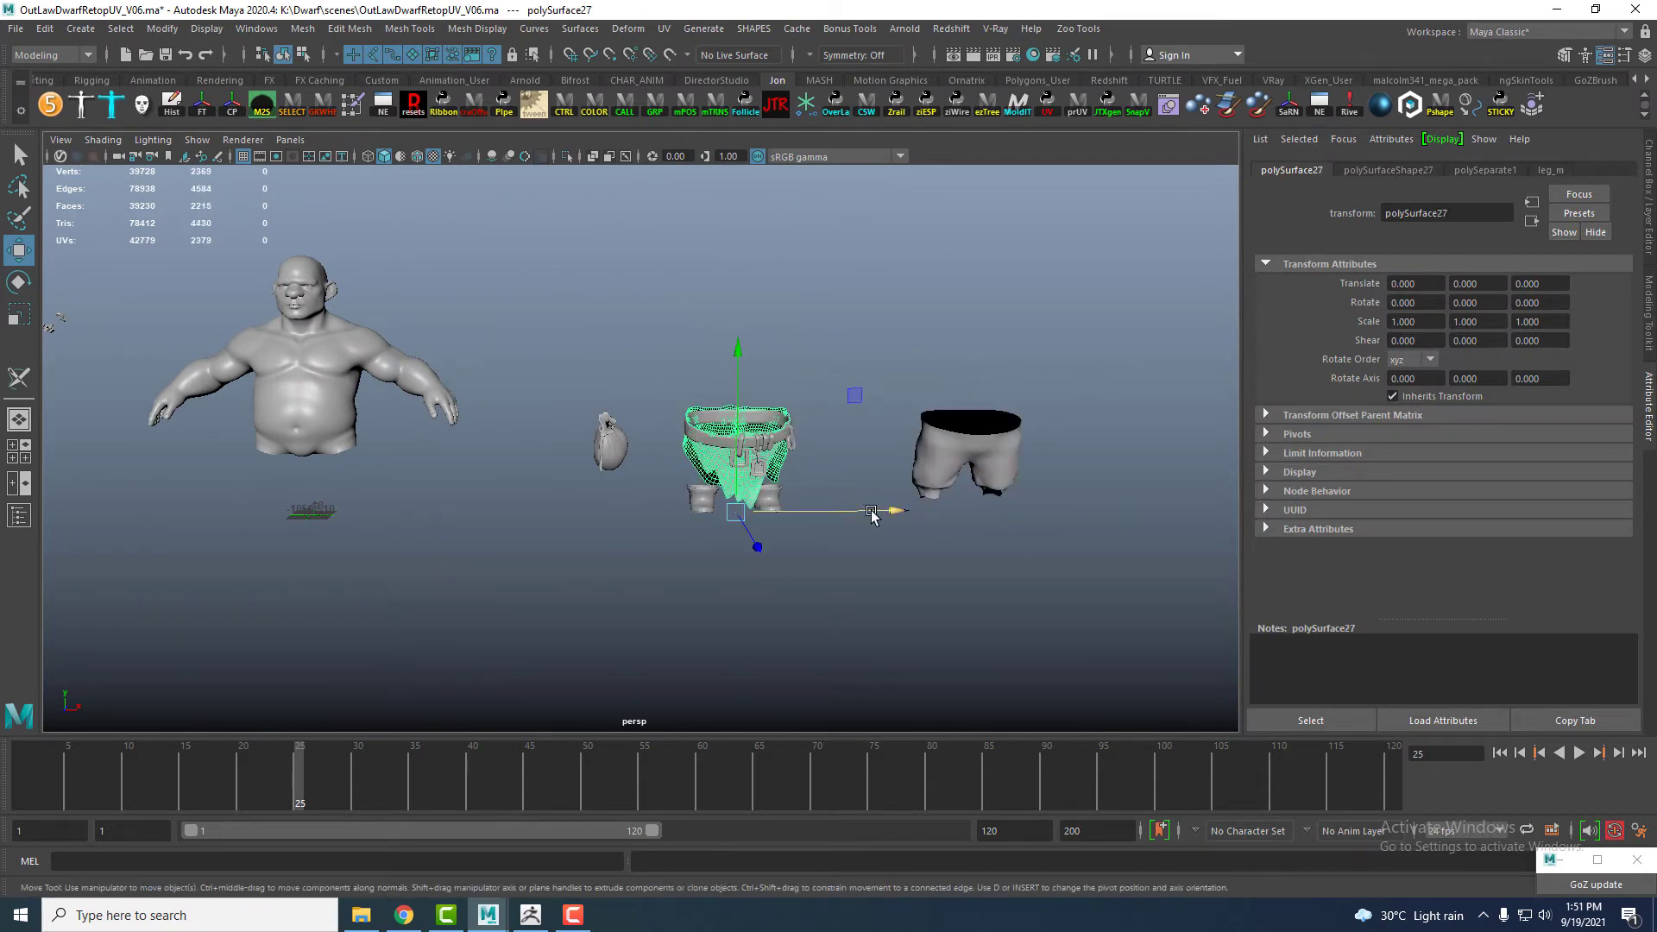
pyautogui.moveTo(872, 511); pyautogui.dragTo(1251, 544)
# - Move the belt out along X to a spot beyond the loincloth
pyautogui.keyDown('alt'); pyautogui.moveTo(900, 509); pyautogui.dragTo(566, 473, button='middle'); pyautogui.keyUp('alt')
pyautogui.click(349, 404)
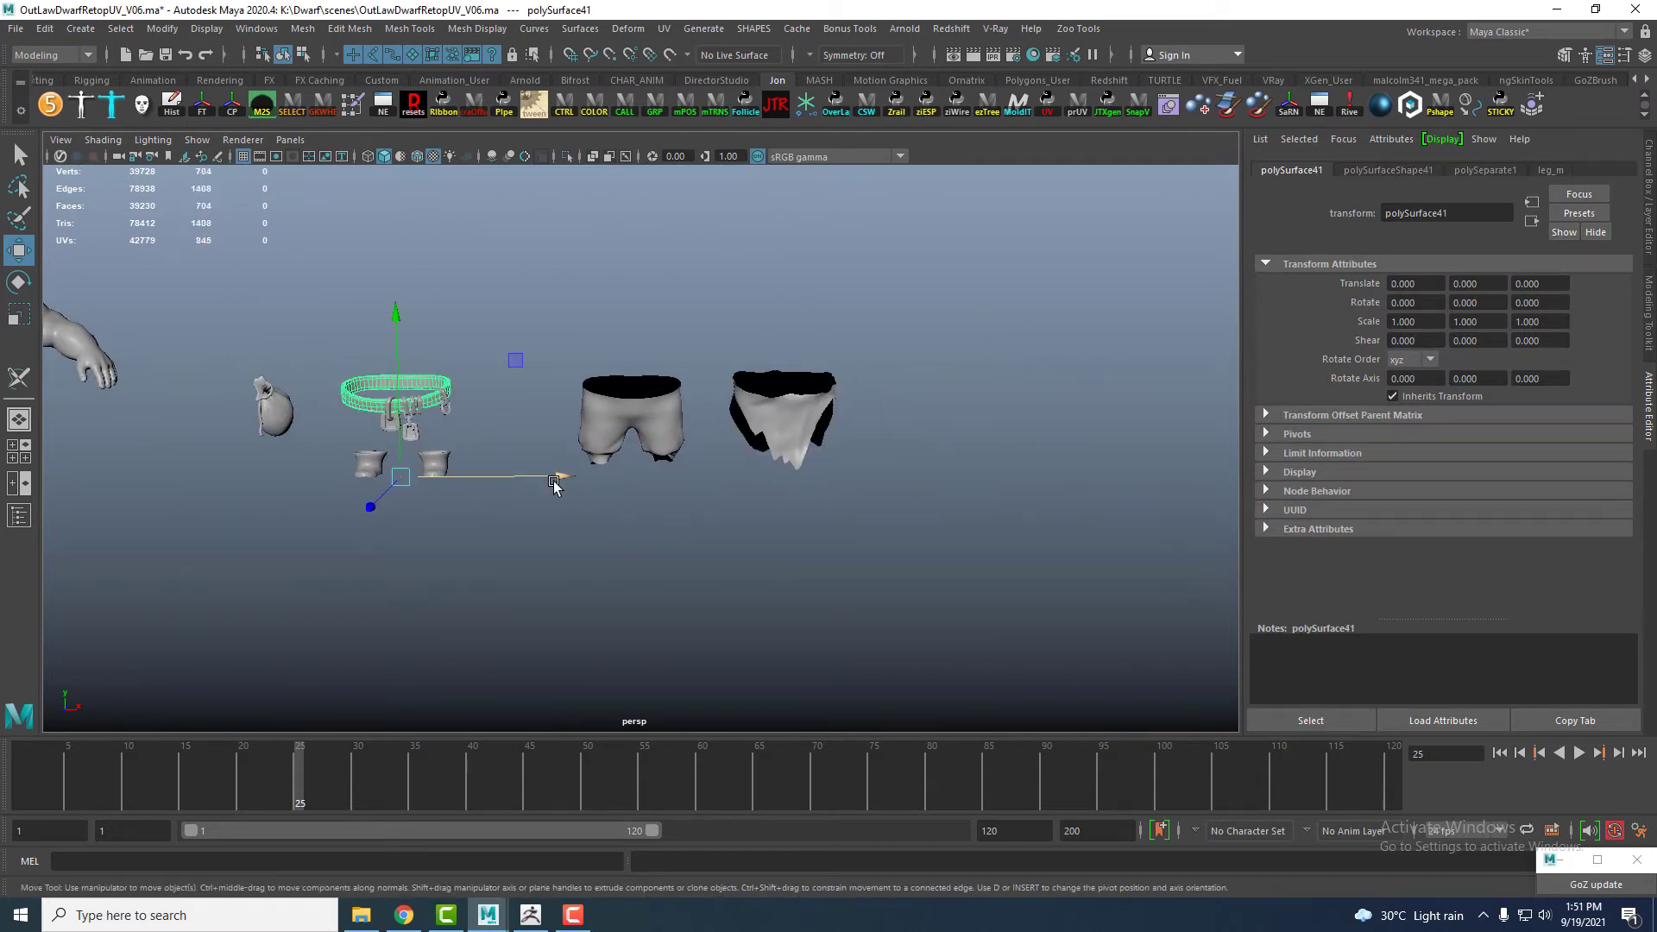
pyautogui.moveTo(553, 477); pyautogui.dragTo(1098, 551)
# - Select both boots and lower them about 27 units in Y, below the belt ornaments
pyautogui.scroll(-8, 655, 507)
pyautogui.scroll(4, 742, 495)
pyautogui.moveTo(655, 507)
pyautogui.keyDown('alt'); pyautogui.mouseDown(button='middle')
pyautogui.moveTo(758, 469)
pyautogui.moveTo(637, 526)
pyautogui.mouseUp(button='middle'); pyautogui.keyUp('alt')
pyautogui.scroll(8, 633, 489)
pyautogui.click(570, 528)
pyautogui.scroll(-3, 552, 518)
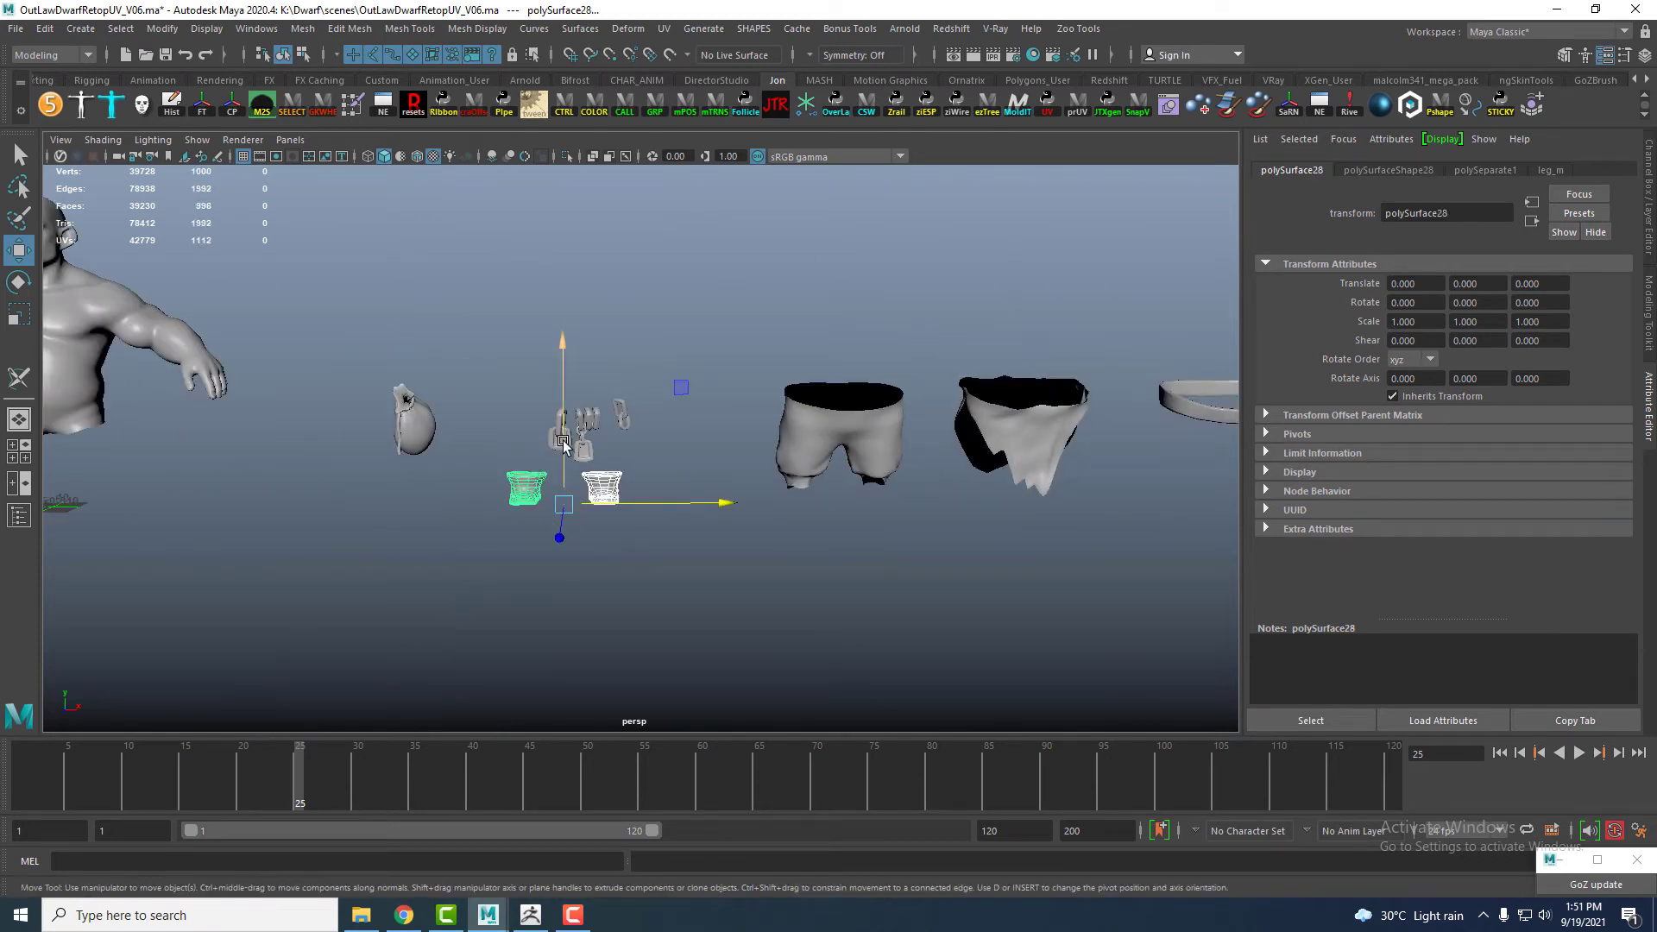
pyautogui.moveTo(563, 442); pyautogui.dragTo(563, 494)
# - Return to frame 1, select the trousers, loincloth and belt, and show their channel values
pyautogui.scroll(-7, 563, 500)
pyautogui.moveTo(305, 757); pyautogui.dragTo(191, 642)
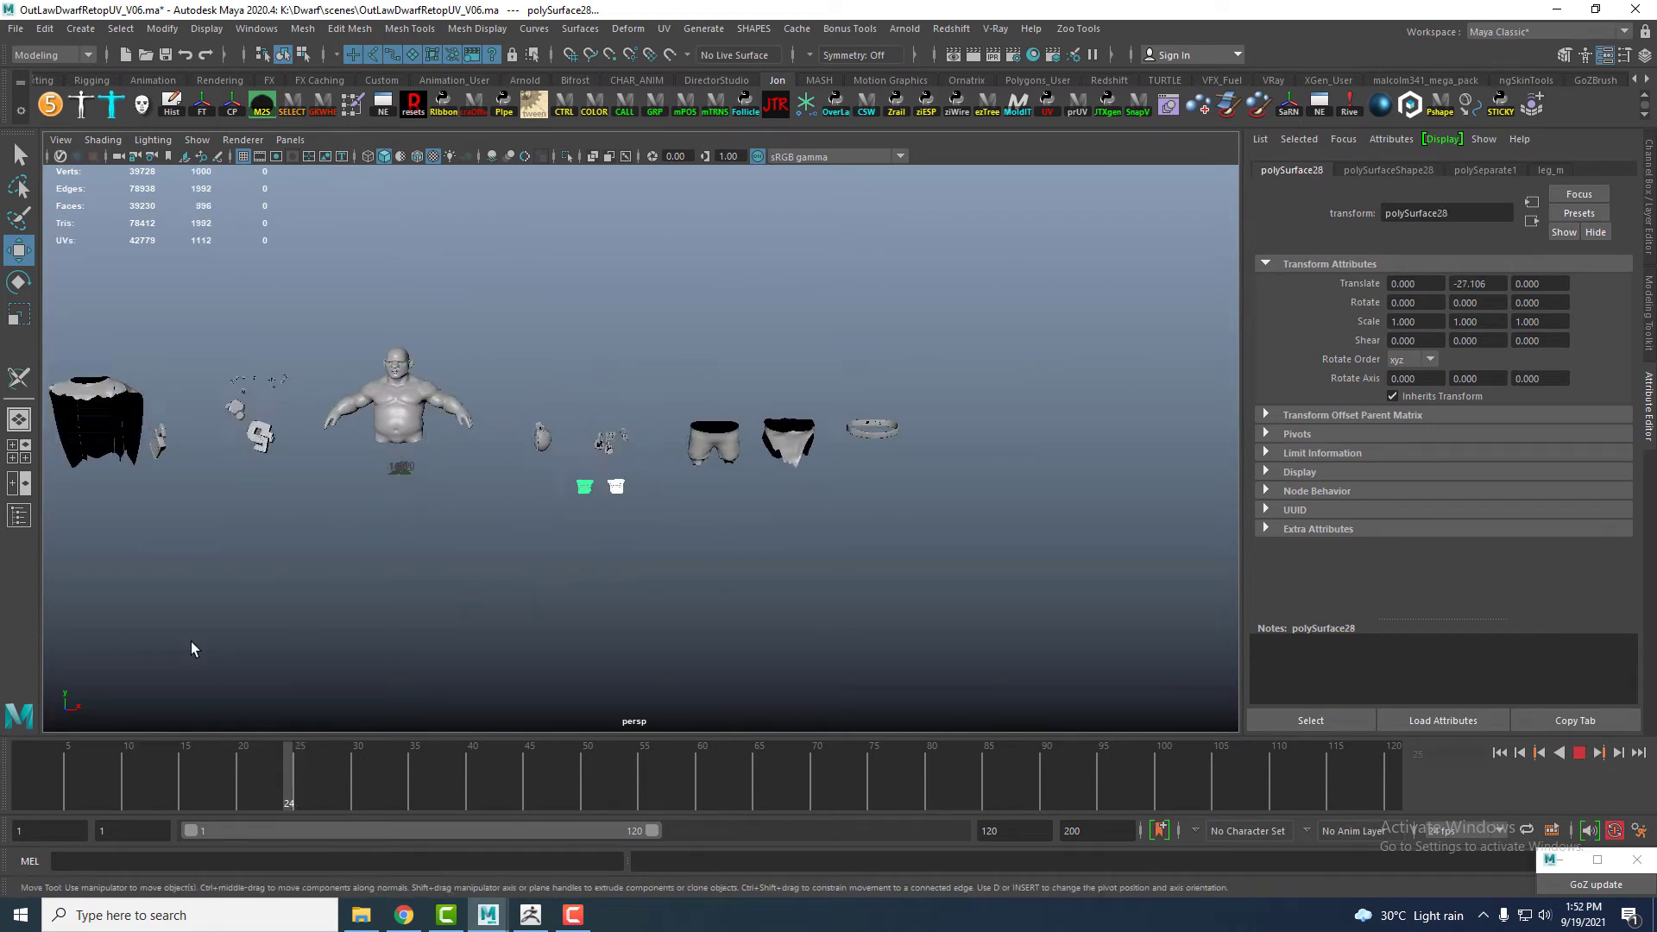
pyautogui.keyDown('alt'); pyautogui.moveTo(353, 542); pyautogui.dragTo(550, 500, button='middle'); pyautogui.keyUp('alt')
pyautogui.scroll(5, 551, 500)
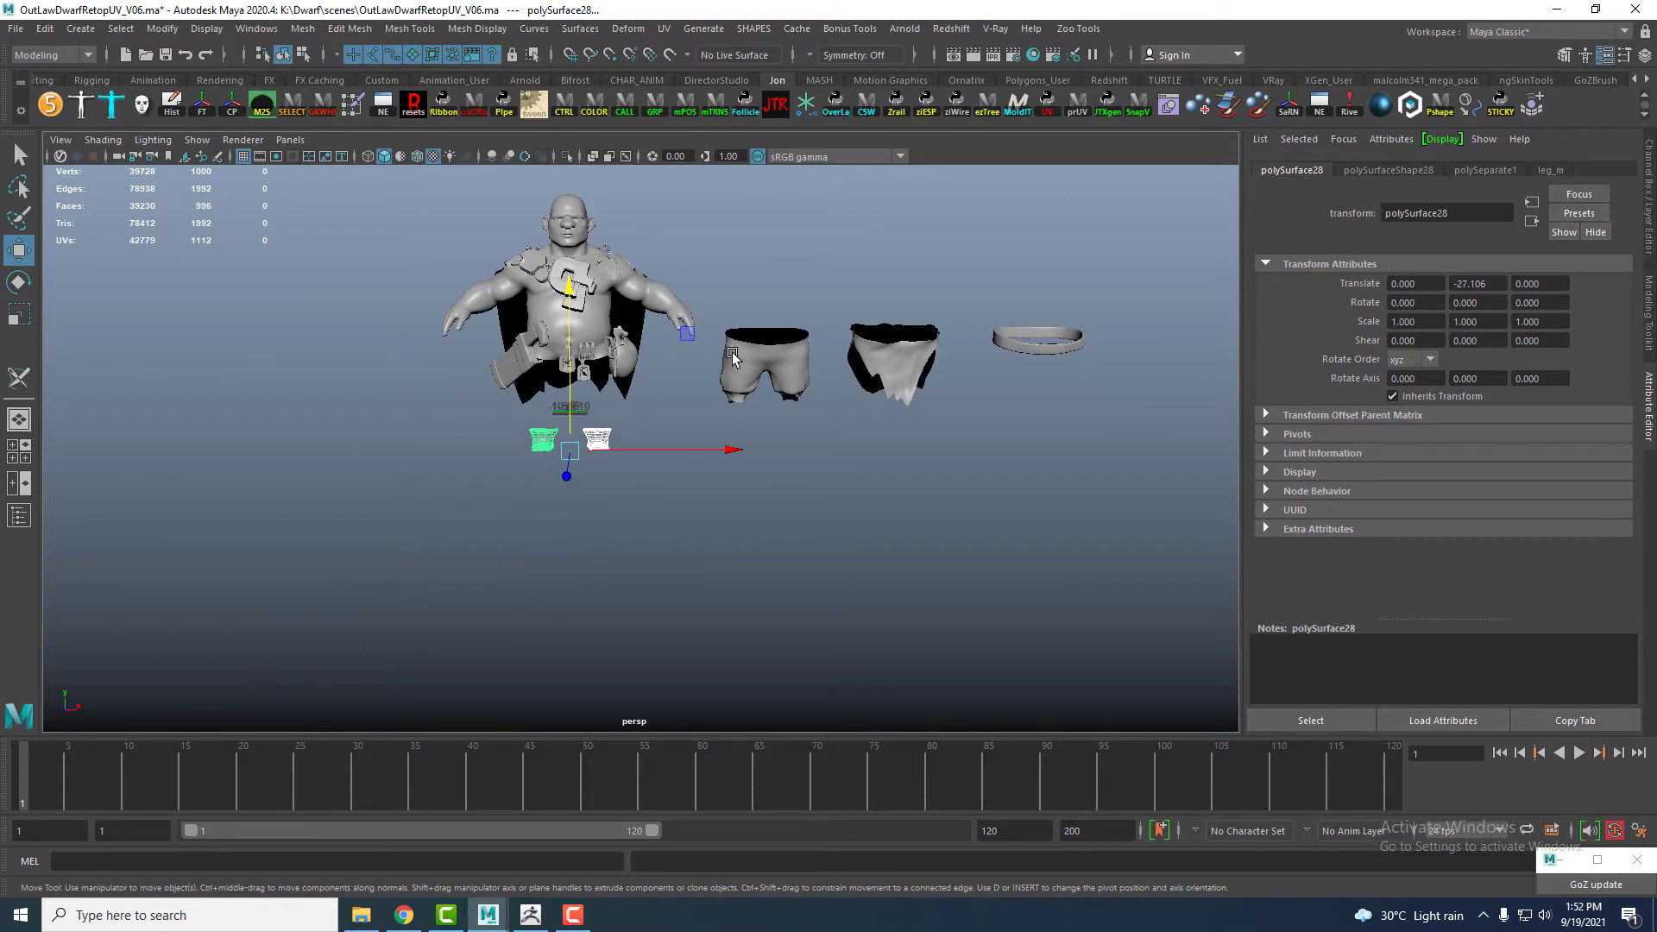
pyautogui.moveTo(1118, 402); pyautogui.dragTo(1119, 400)
pyautogui.hotkey('ctrl', 'a')
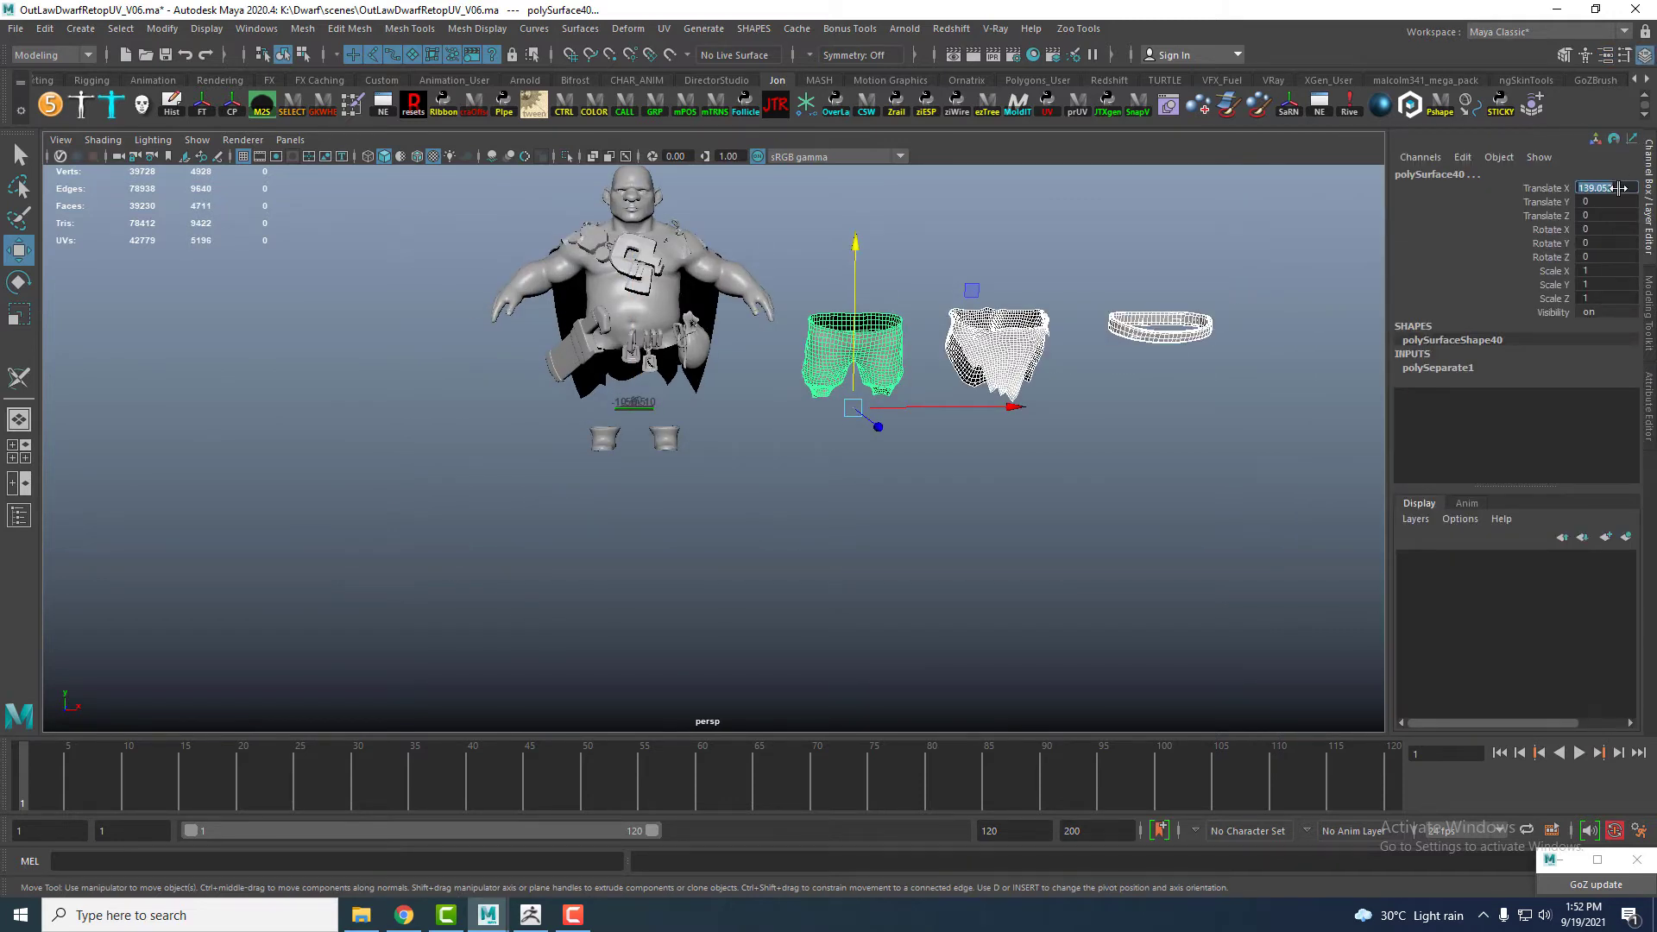
# - Go to frame 25, select all the spread-out leg pieces including the boots and belt ornaments, and set a keyframe
pyautogui.moveTo(95, 782); pyautogui.dragTo(320, 787)
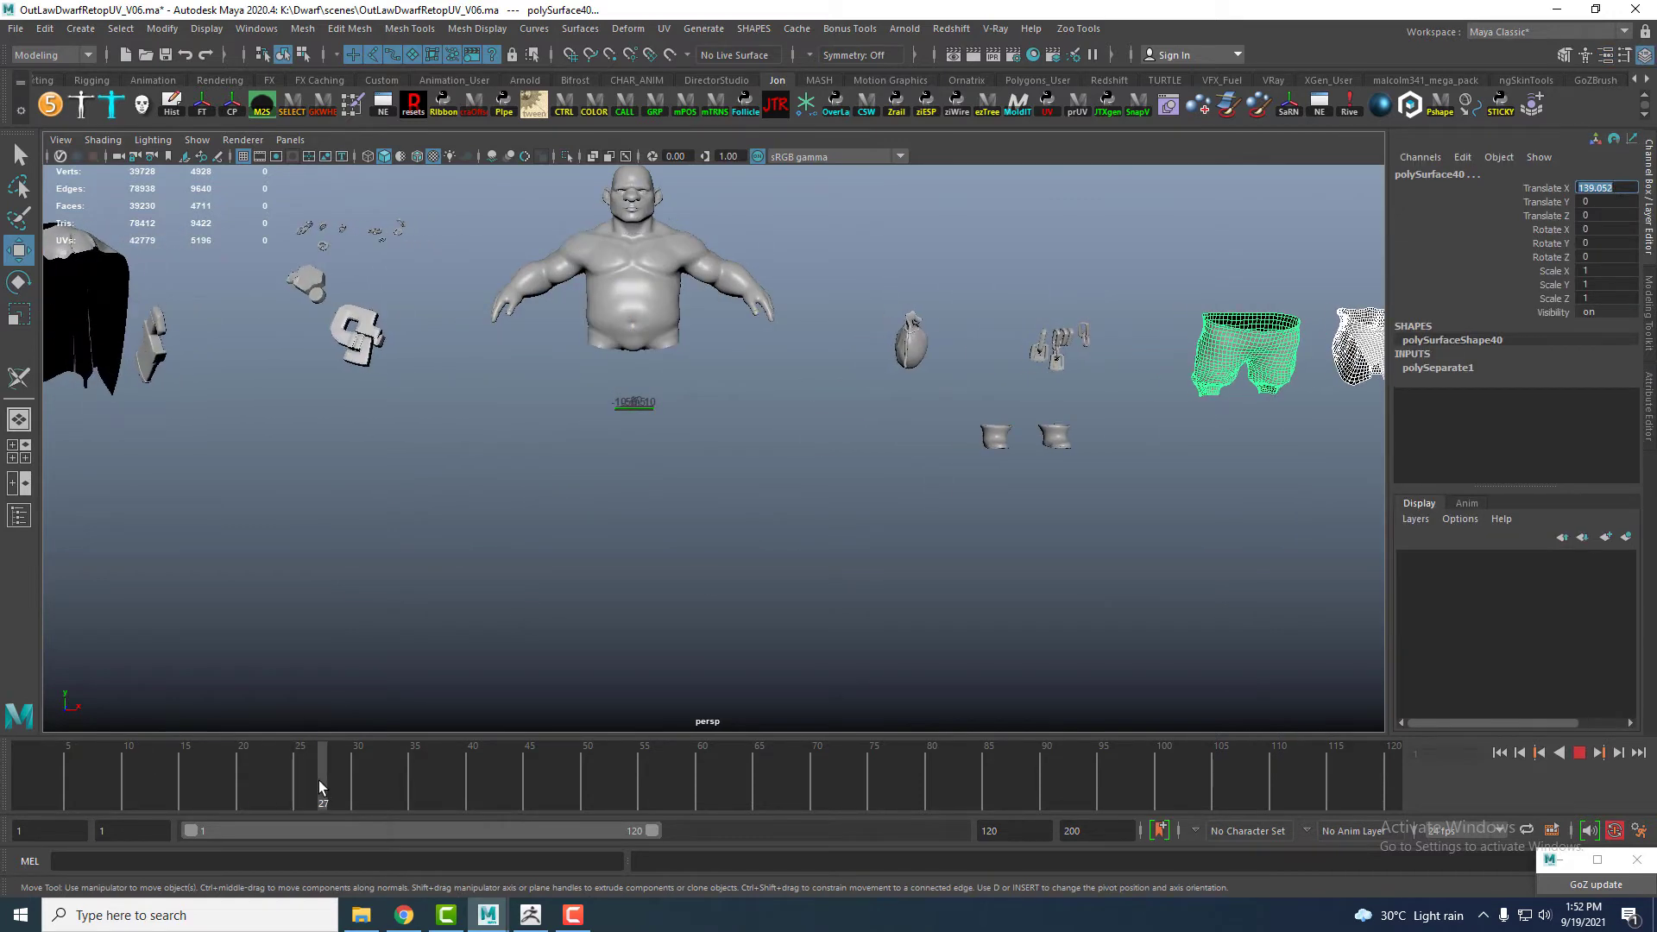
pyautogui.keyDown('alt'); pyautogui.moveTo(897, 259); pyautogui.dragTo(791, 281, button='middle'); pyautogui.keyUp('alt')
pyautogui.scroll(-4, 794, 293)
pyautogui.keyDown('alt'); pyautogui.moveTo(807, 364); pyautogui.dragTo(702, 371, button='middle'); pyautogui.keyUp('alt')
pyautogui.moveTo(696, 364); pyautogui.dragTo(1053, 542)
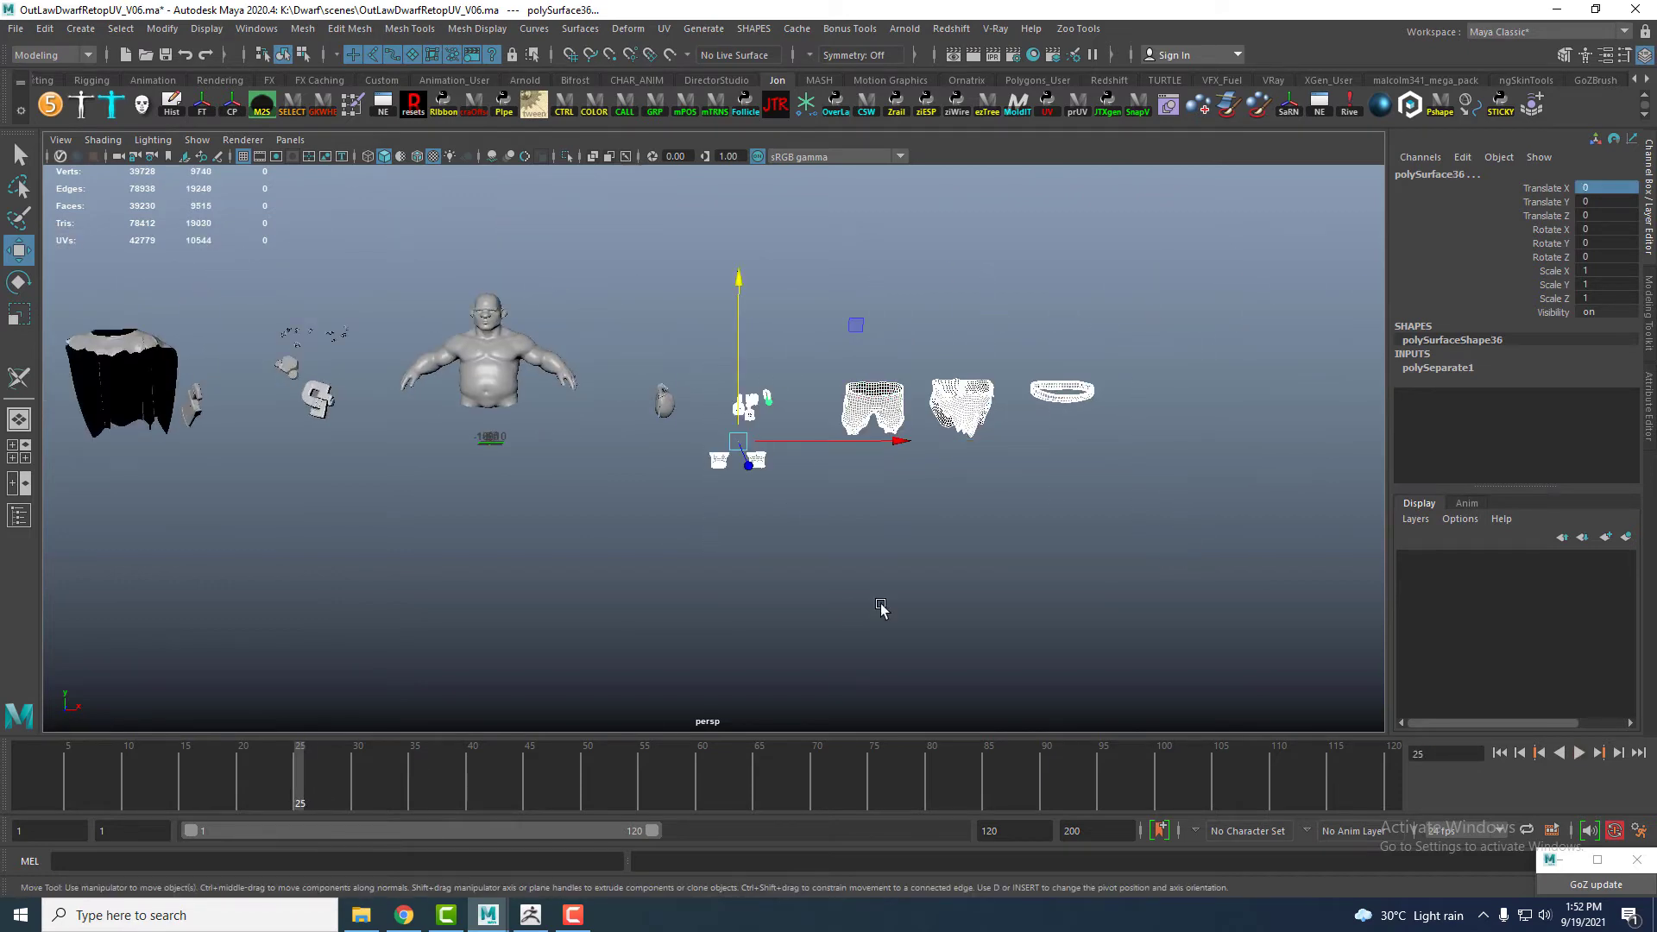
pyautogui.press('s')
# - Set Translate X of all the leg pieces to 0 at frame 1, and clear the selection
pyautogui.moveTo(293, 791); pyautogui.dragTo(19, 791)
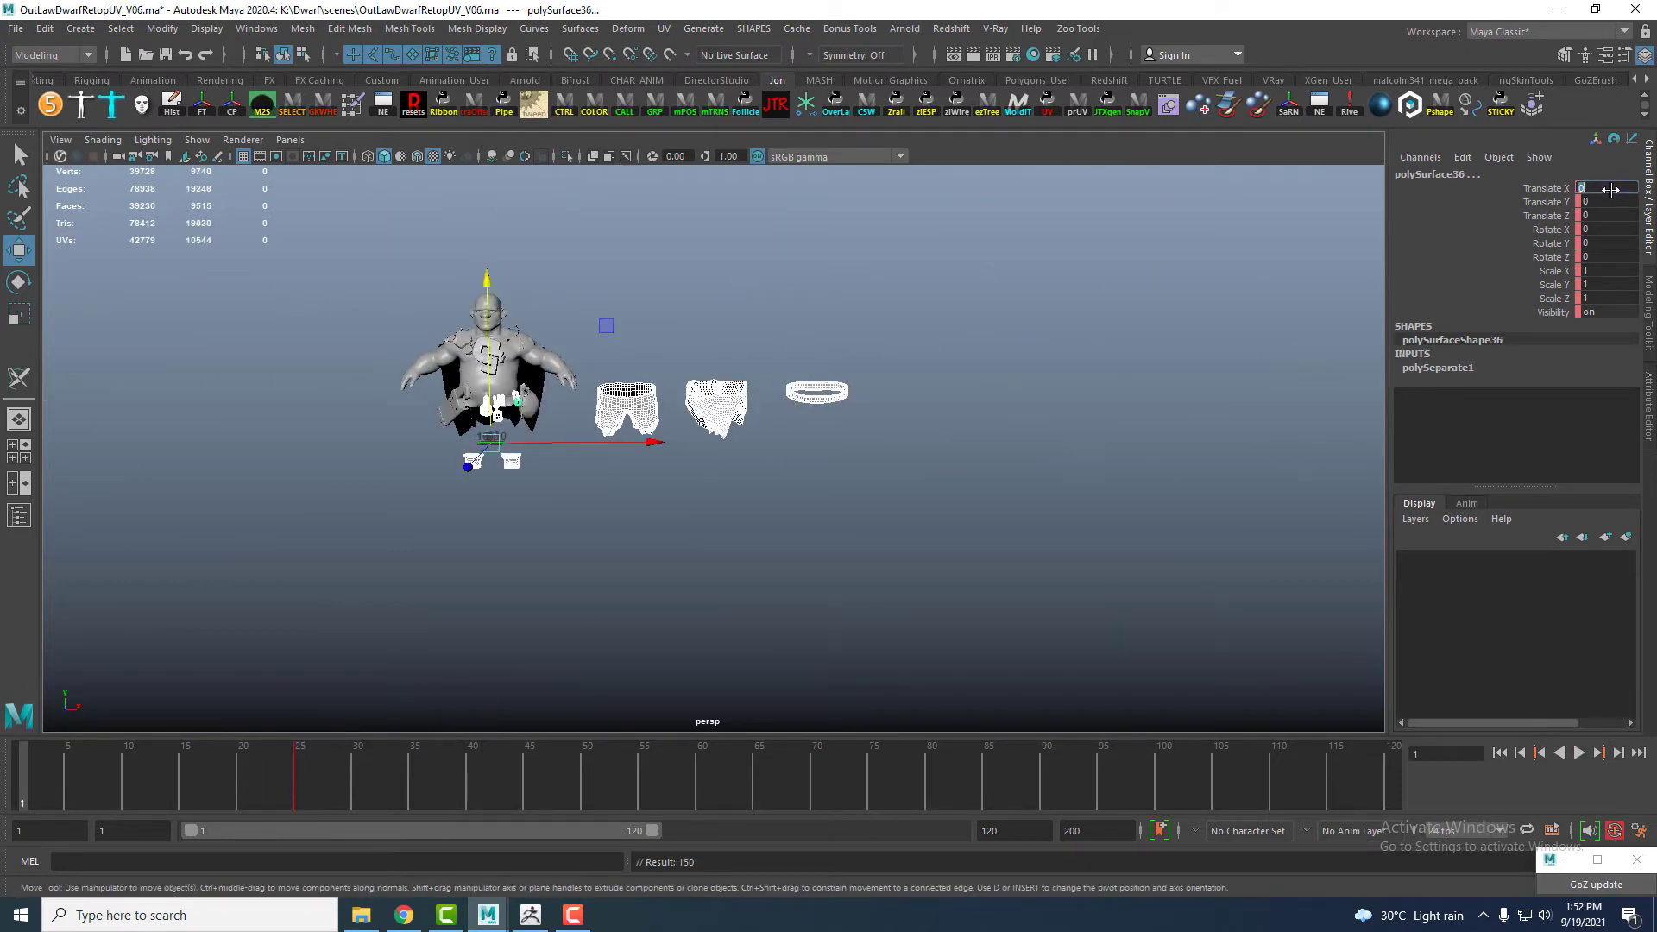
pyautogui.write('0')
pyautogui.press('Return')
pyautogui.keyDown('alt'); pyautogui.moveTo(645, 326); pyautogui.dragTo(854, 561, button='right'); pyautogui.keyUp('alt')
pyautogui.keyDown('alt'); pyautogui.moveTo(854, 560); pyautogui.dragTo(1208, 553, button='middle'); pyautogui.keyUp('alt')
pyautogui.keyDown('alt'); pyautogui.moveTo(1208, 552); pyautogui.dragTo(754, 514, button='right'); pyautogui.keyUp('alt')
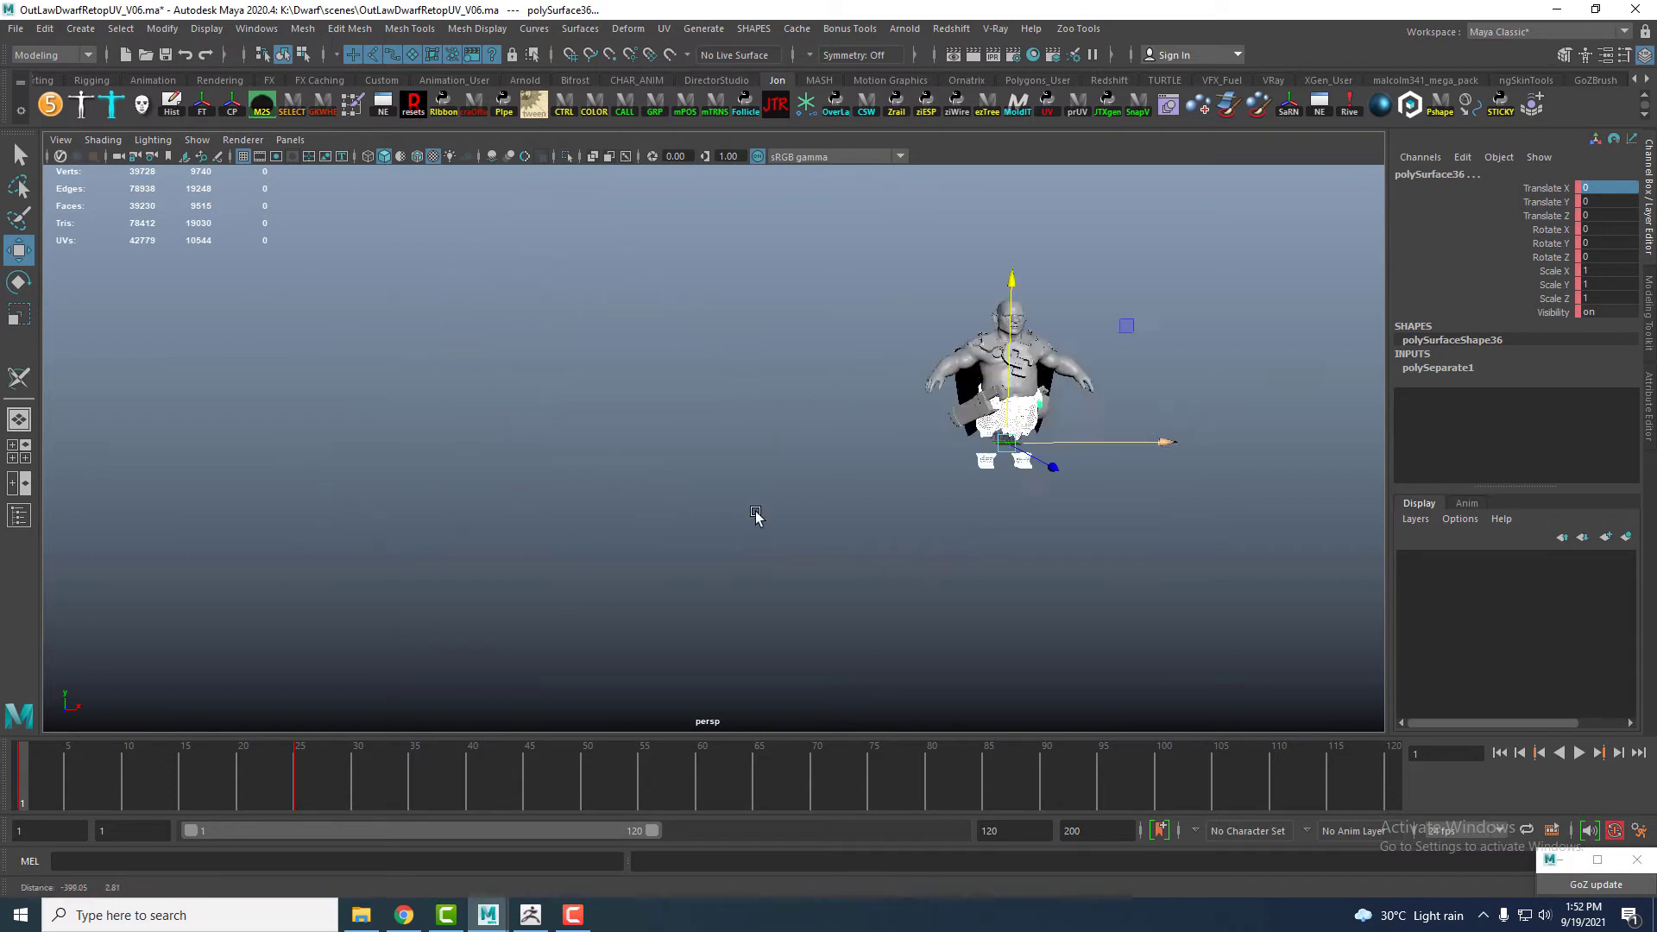
pyautogui.keyDown('alt'); pyautogui.moveTo(754, 514); pyautogui.dragTo(207, 561, button='middle'); pyautogui.keyUp('alt')
pyautogui.keyDown('alt'); pyautogui.moveTo(207, 561); pyautogui.dragTo(387, 671, button='right'); pyautogui.keyUp('alt')
pyautogui.click(388, 660)
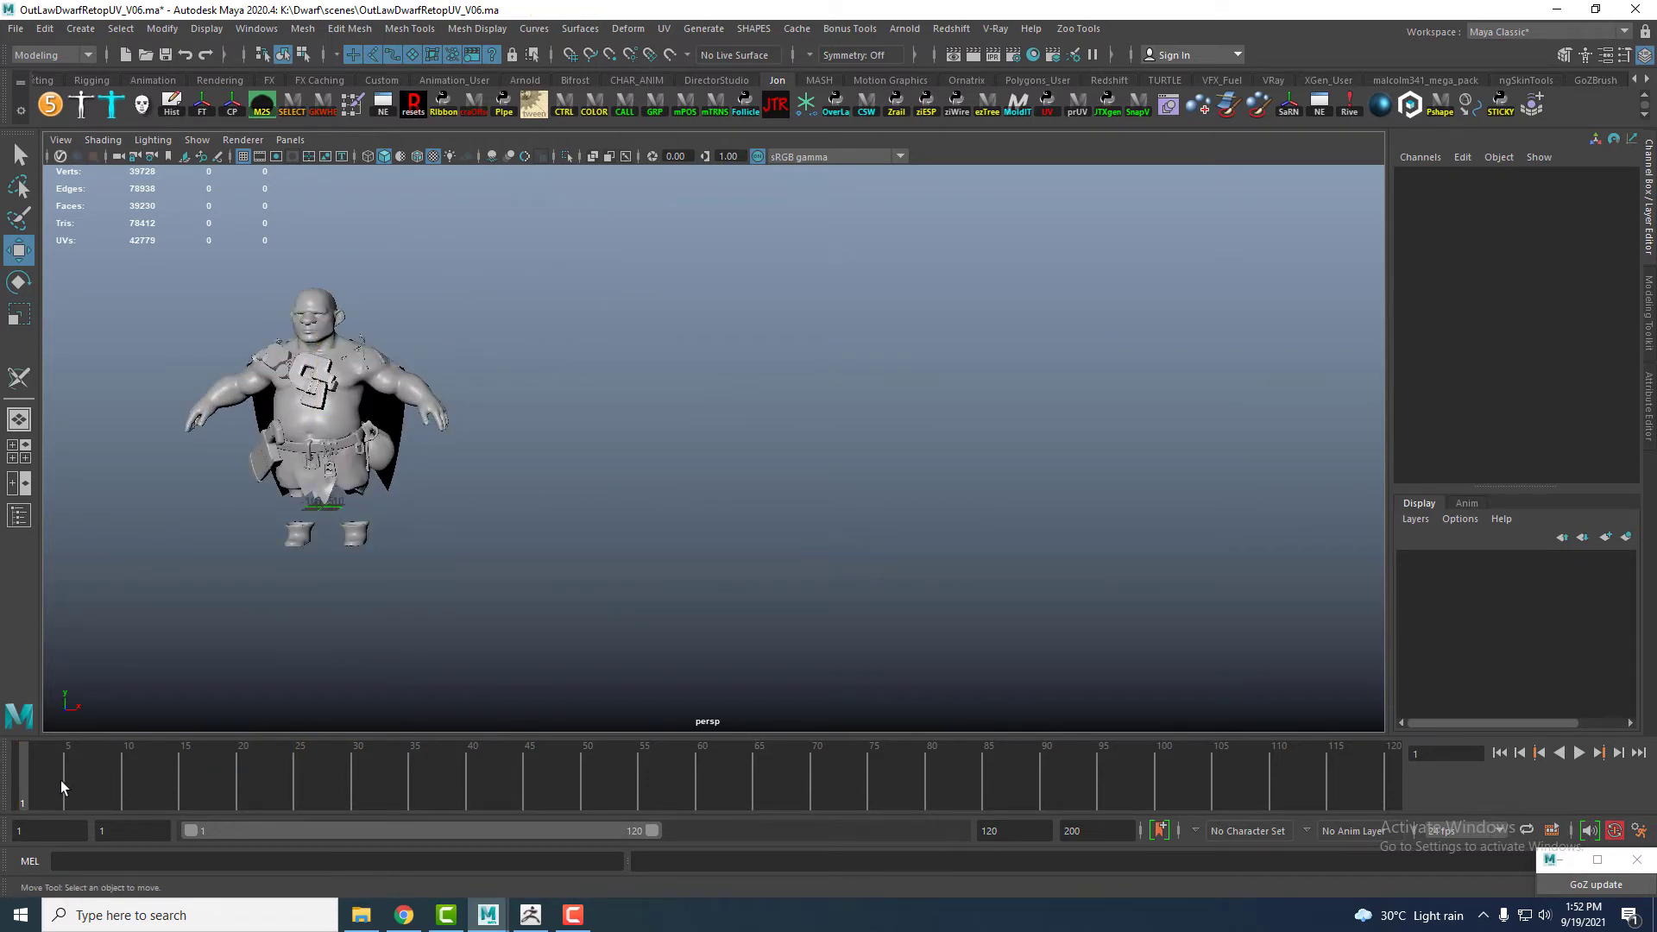
# - Select both boots at frame 1 and set their Translate Y to 0
pyautogui.moveTo(41, 783)
pyautogui.mouseDown()
pyautogui.moveTo(230, 789)
pyautogui.moveTo(19, 781)
pyautogui.mouseUp()
pyautogui.moveTo(250, 584); pyautogui.dragTo(405, 512)
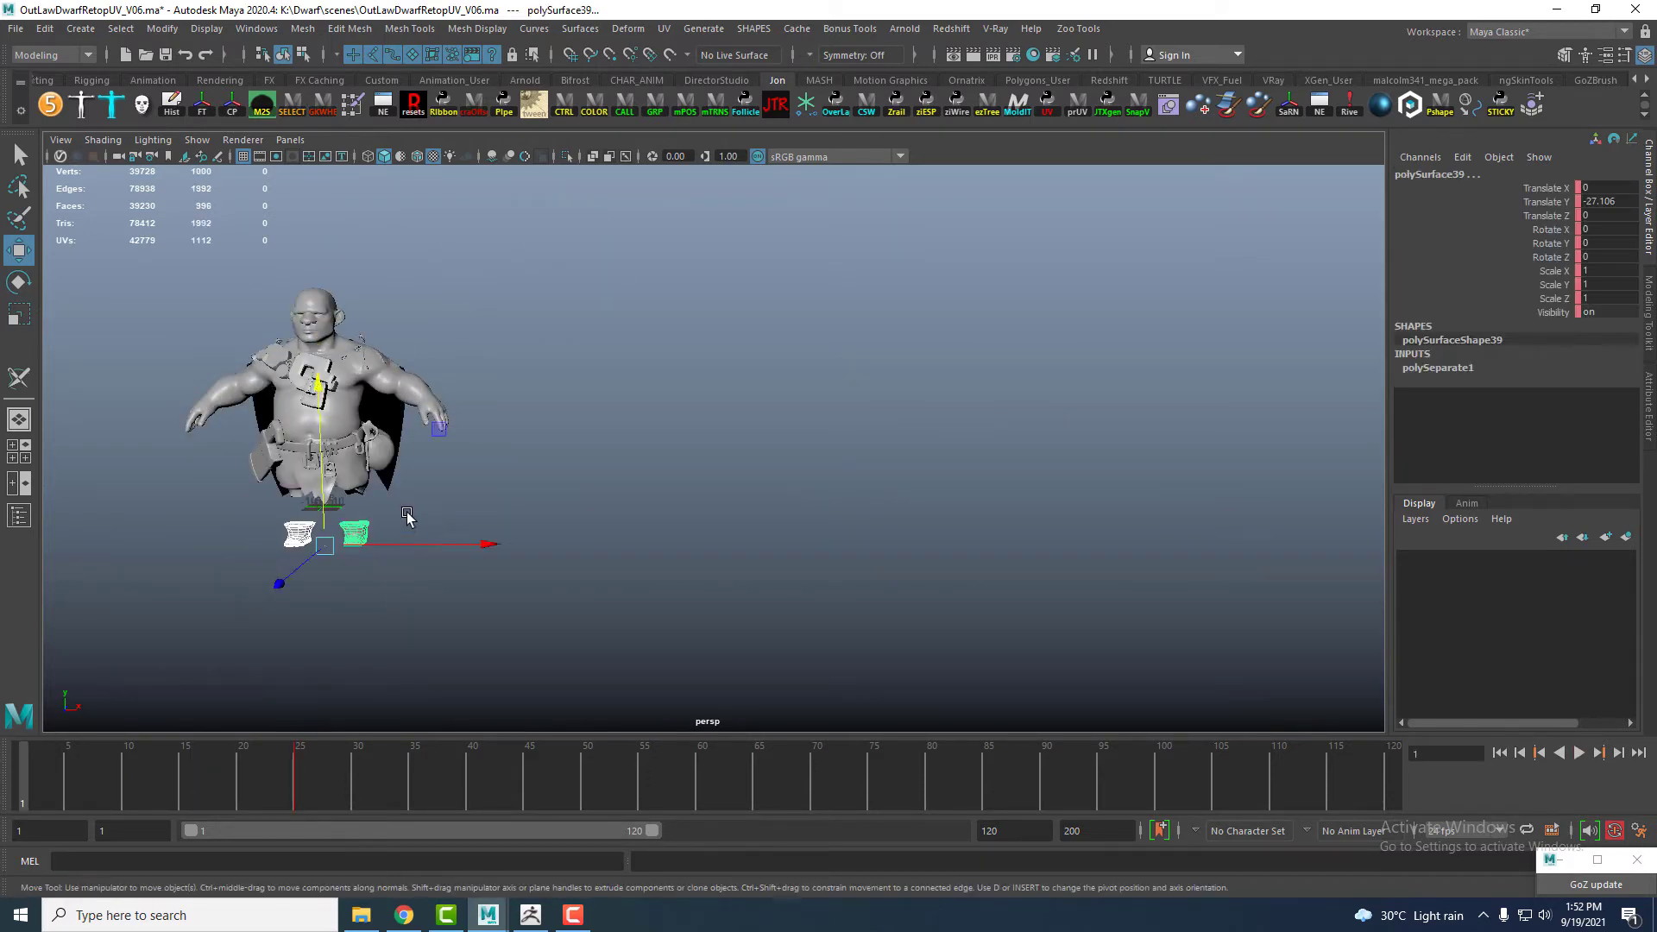
pyautogui.keyDown('alt'); pyautogui.moveTo(406, 516); pyautogui.dragTo(828, 483, button='middle'); pyautogui.keyUp('alt')
pyautogui.scroll(3, 814, 490)
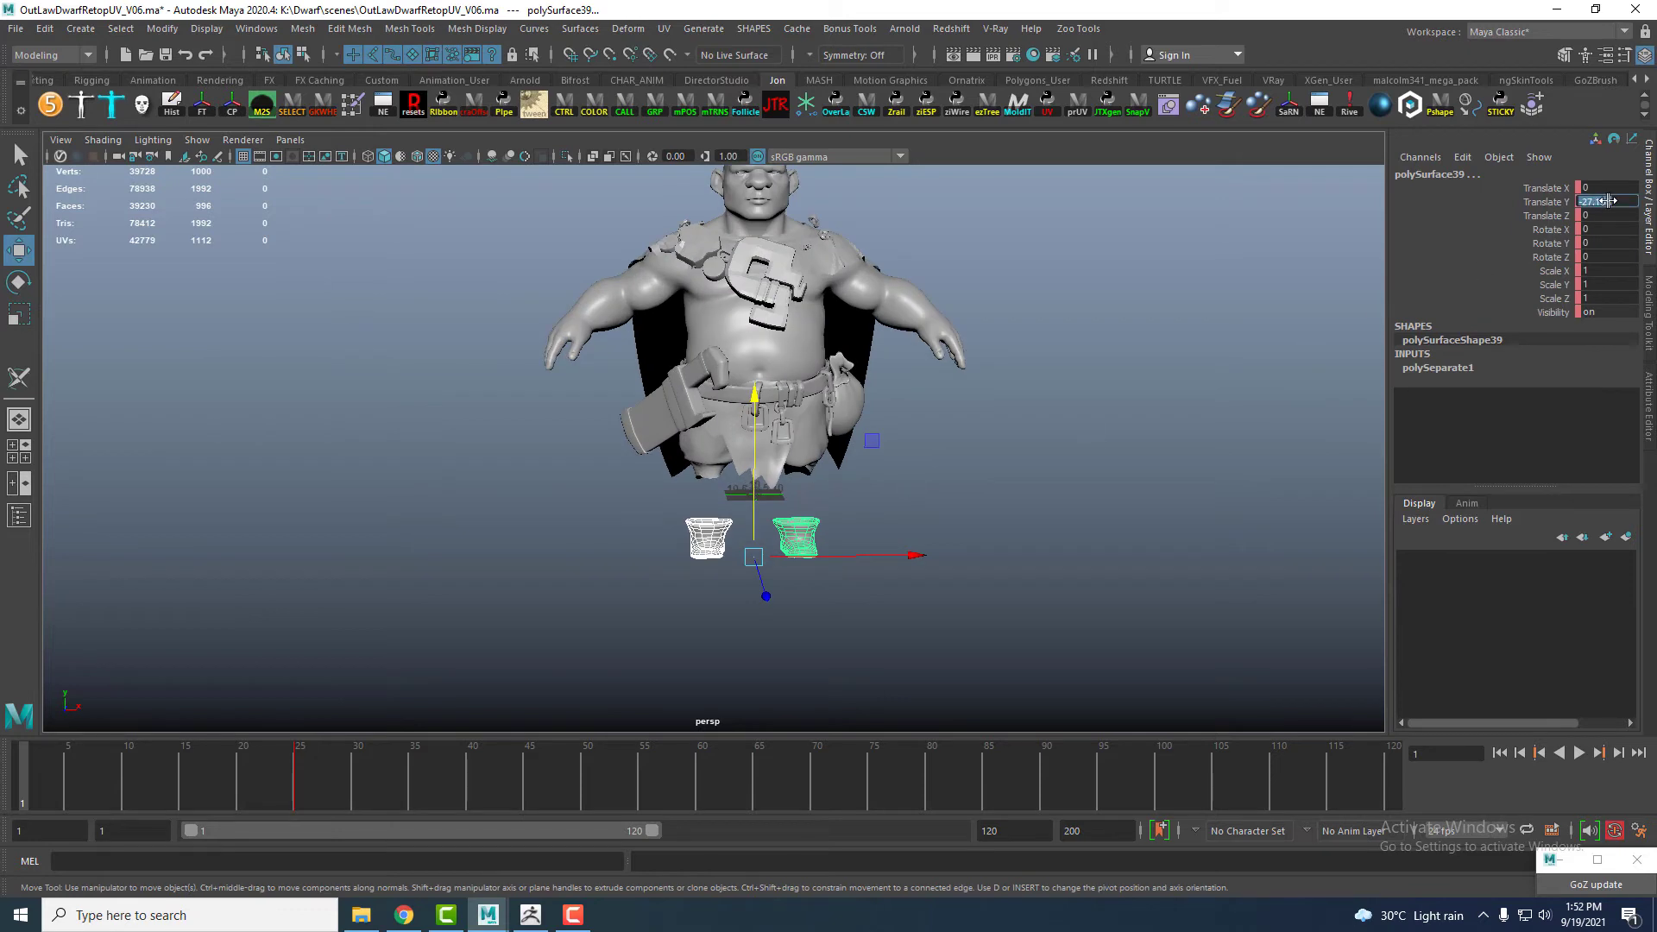
pyautogui.write('0')
pyautogui.press('Return')
# - Go to frame 25 and select all the spread-out dwarf parts
pyautogui.moveTo(132, 779); pyautogui.dragTo(299, 785)
pyautogui.scroll(-5, 641, 553)
pyautogui.moveTo(641, 554)
pyautogui.keyDown('alt'); pyautogui.mouseDown()
pyautogui.moveTo(655, 529)
pyautogui.moveTo(648, 547)
pyautogui.moveTo(687, 529)
pyautogui.moveTo(639, 555)
pyautogui.mouseUp(); pyautogui.keyUp('alt')
pyautogui.click(638, 555)
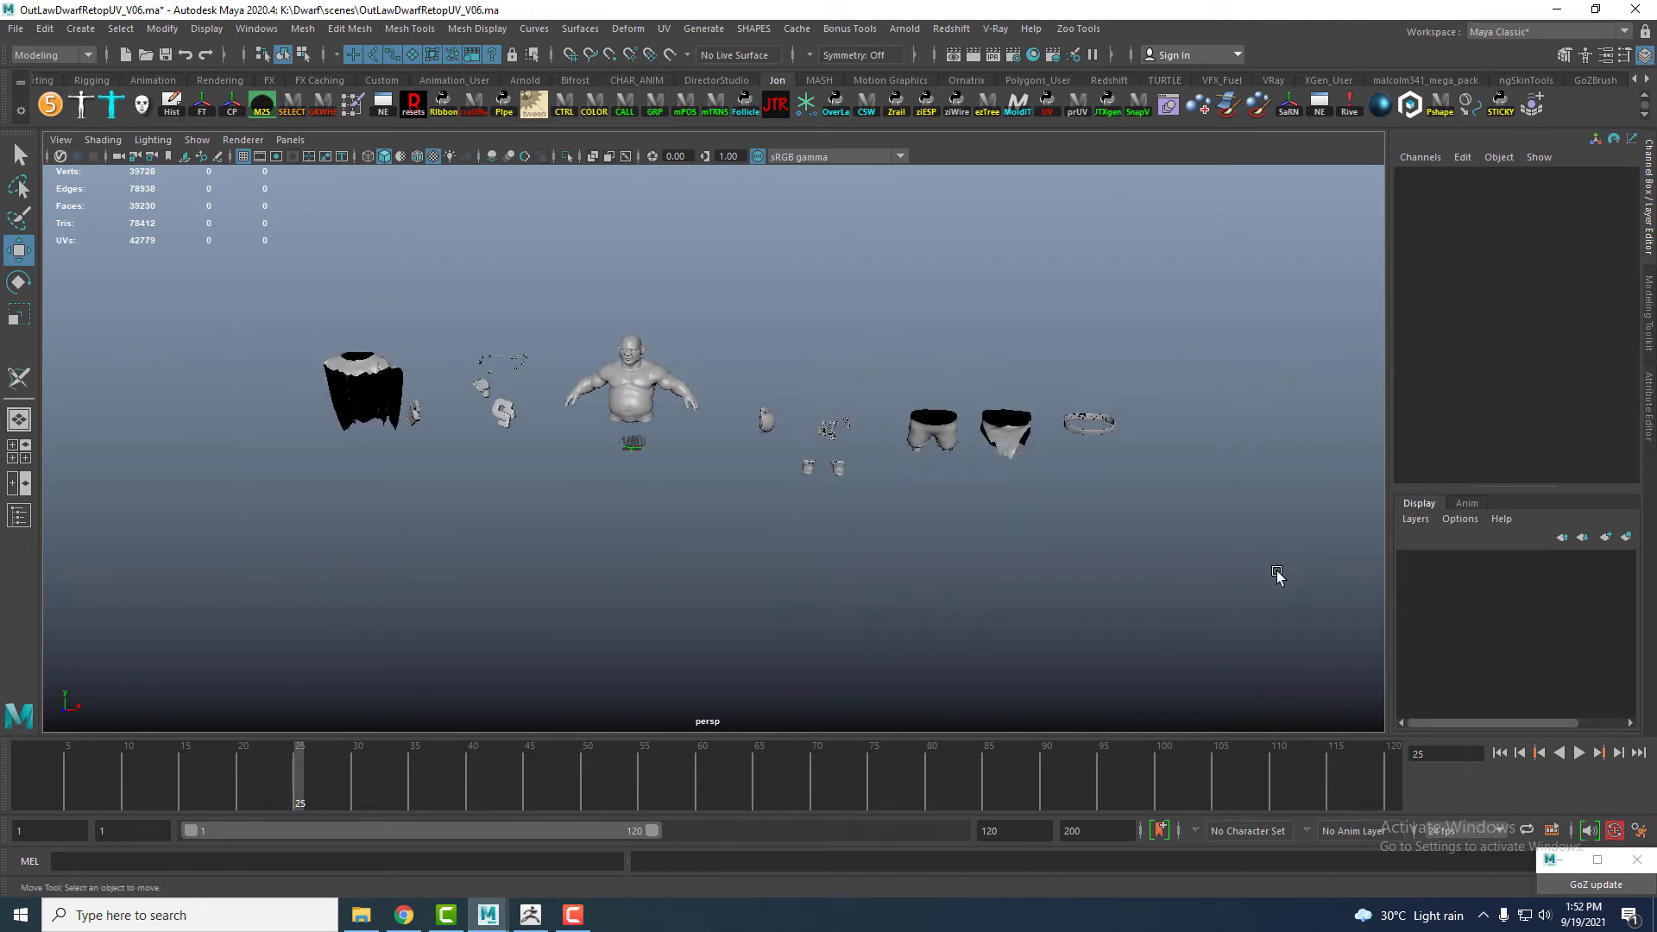
pyautogui.moveTo(1277, 571); pyautogui.dragTo(103, 223)
# - Export the selected parts as FBX to K:\Dwarf\FBX, overwriting Dwarfexplode.fbx
pyautogui.click(14, 28)
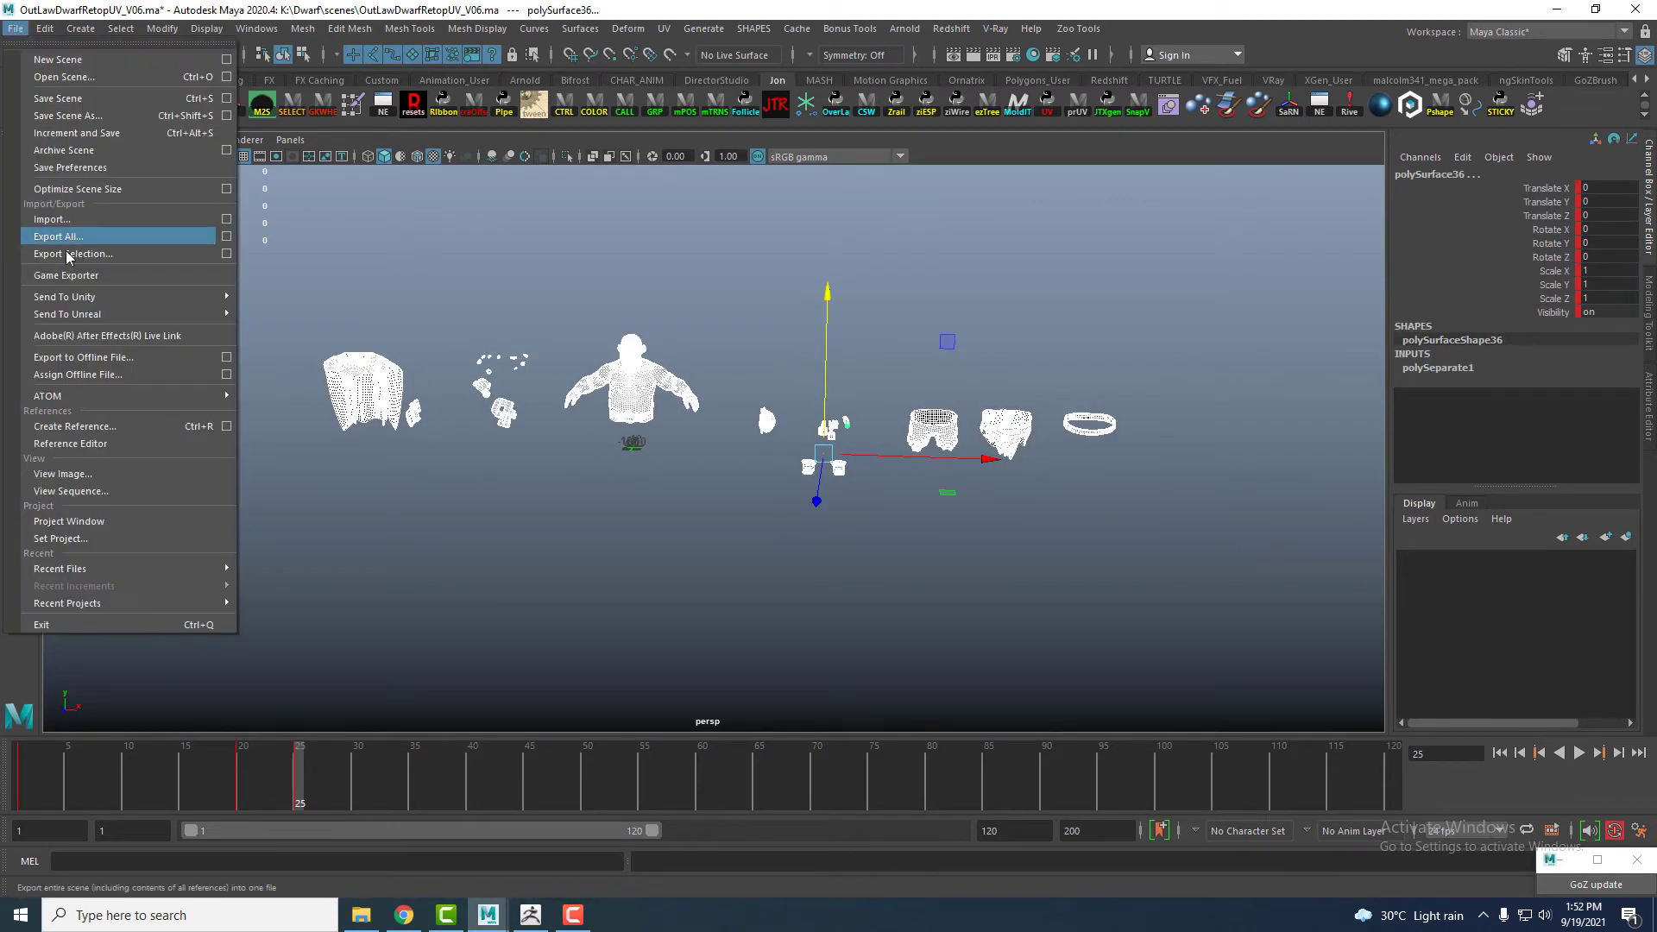
pyautogui.click(52, 236)
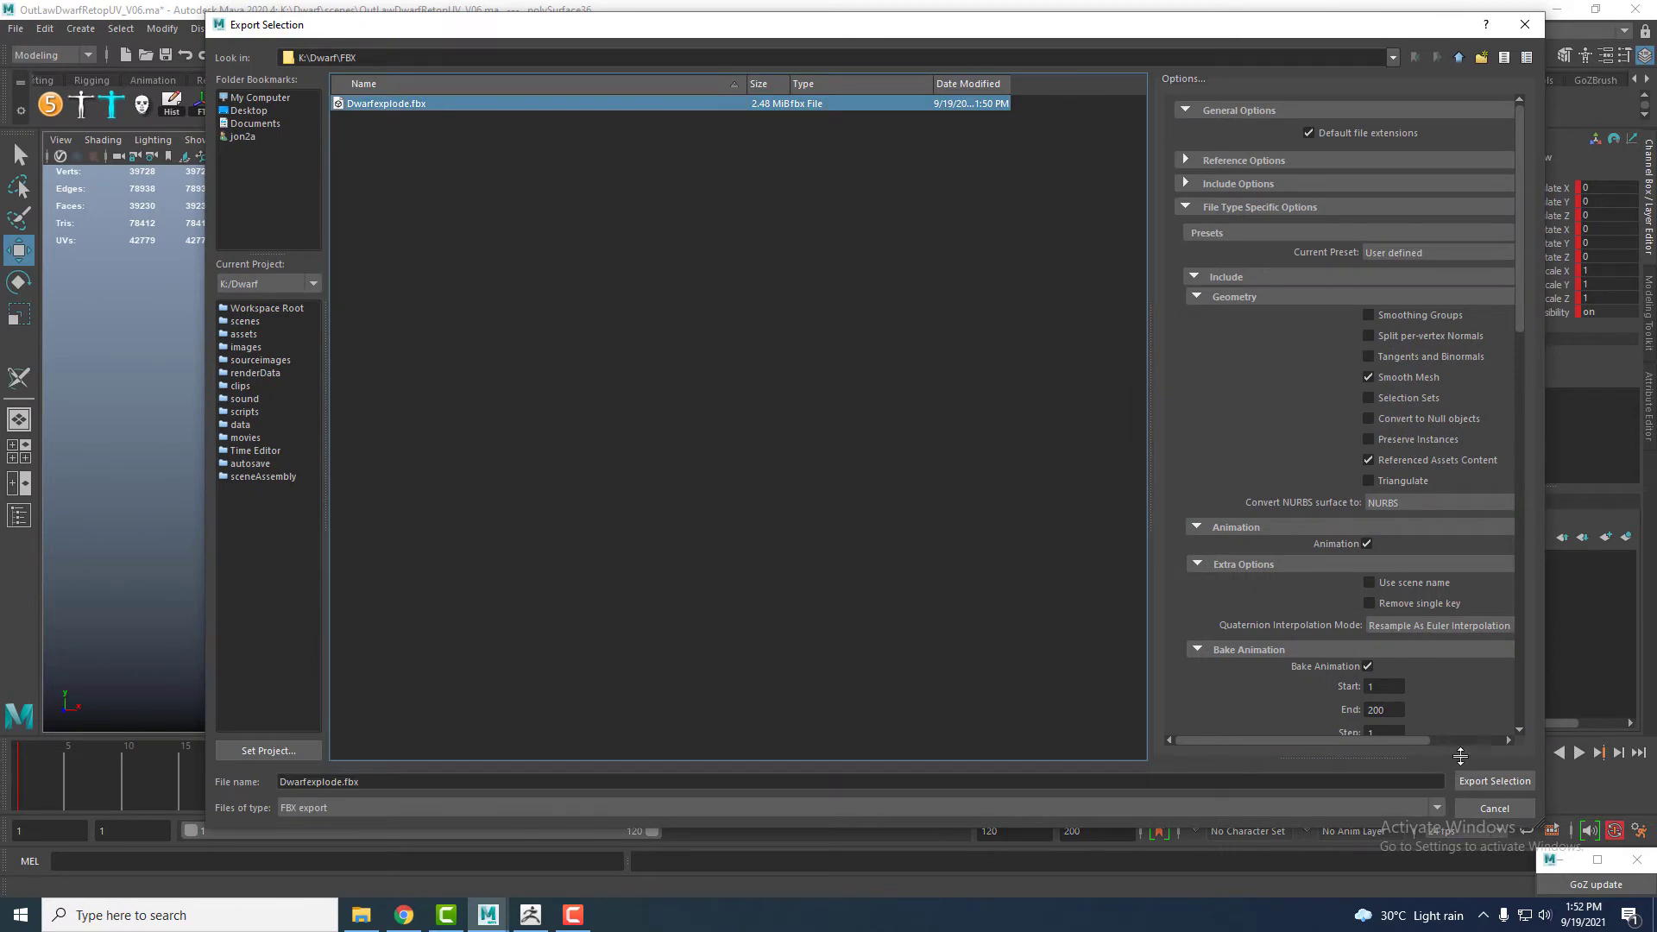
pyautogui.click(1494, 781)
pyautogui.click(832, 452)
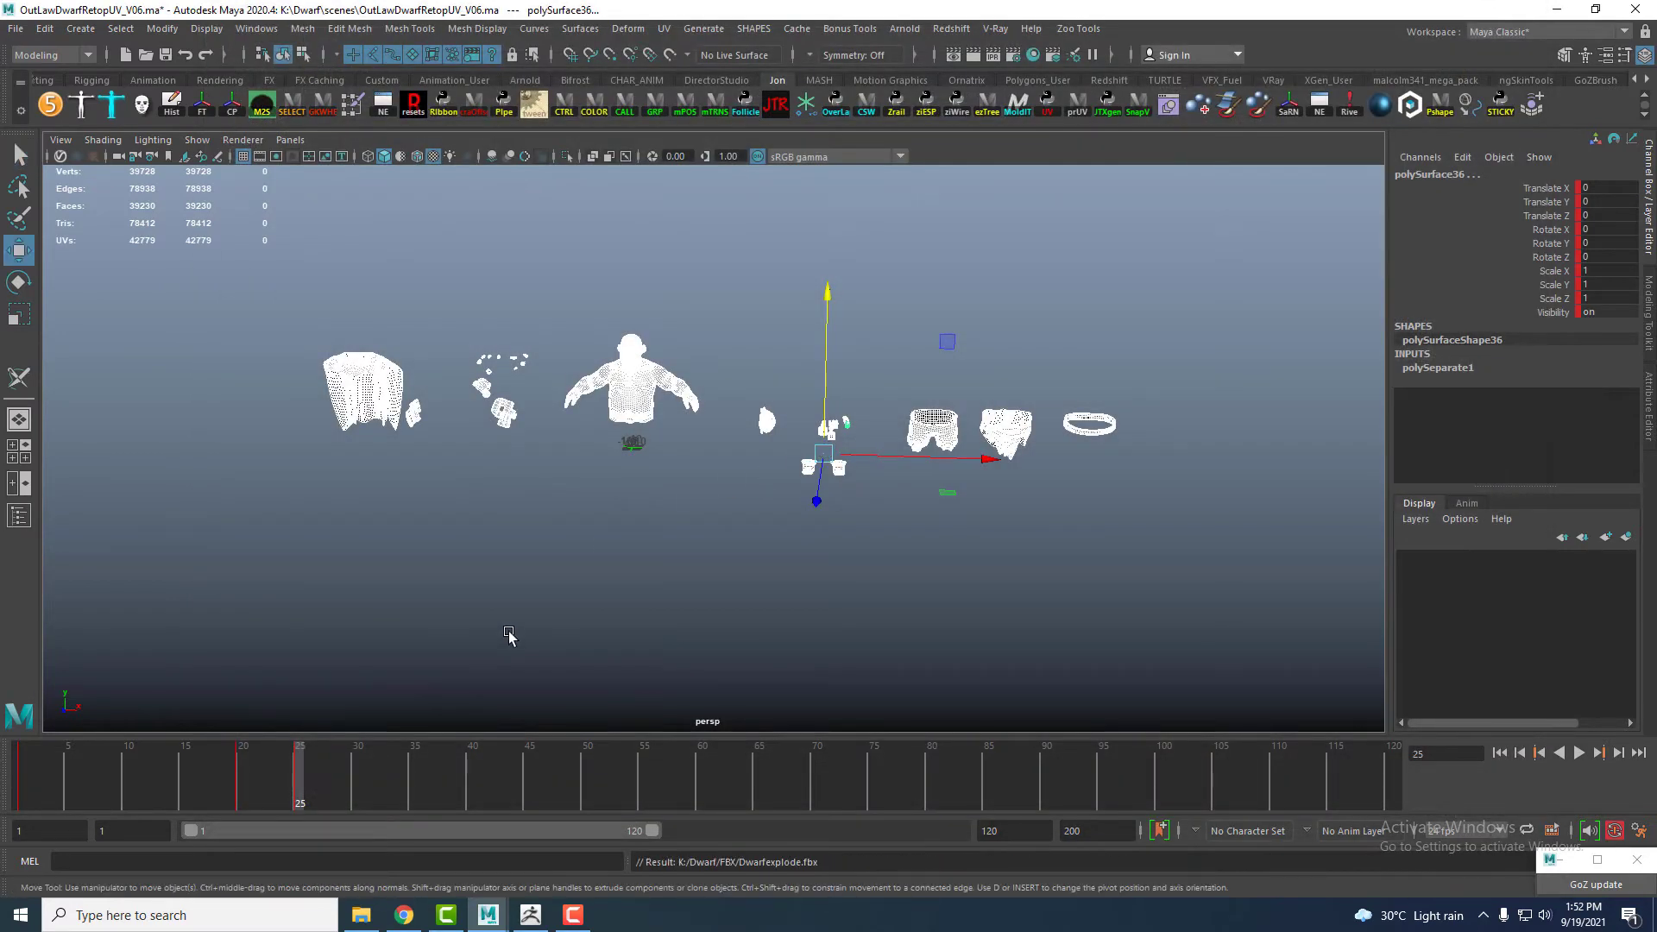
# - Check the assembled dwarf at frame 1, and select the cape, its shoulder ornaments and the chest buckle at frame 21
pyautogui.moveTo(266, 782); pyautogui.dragTo(17, 781)
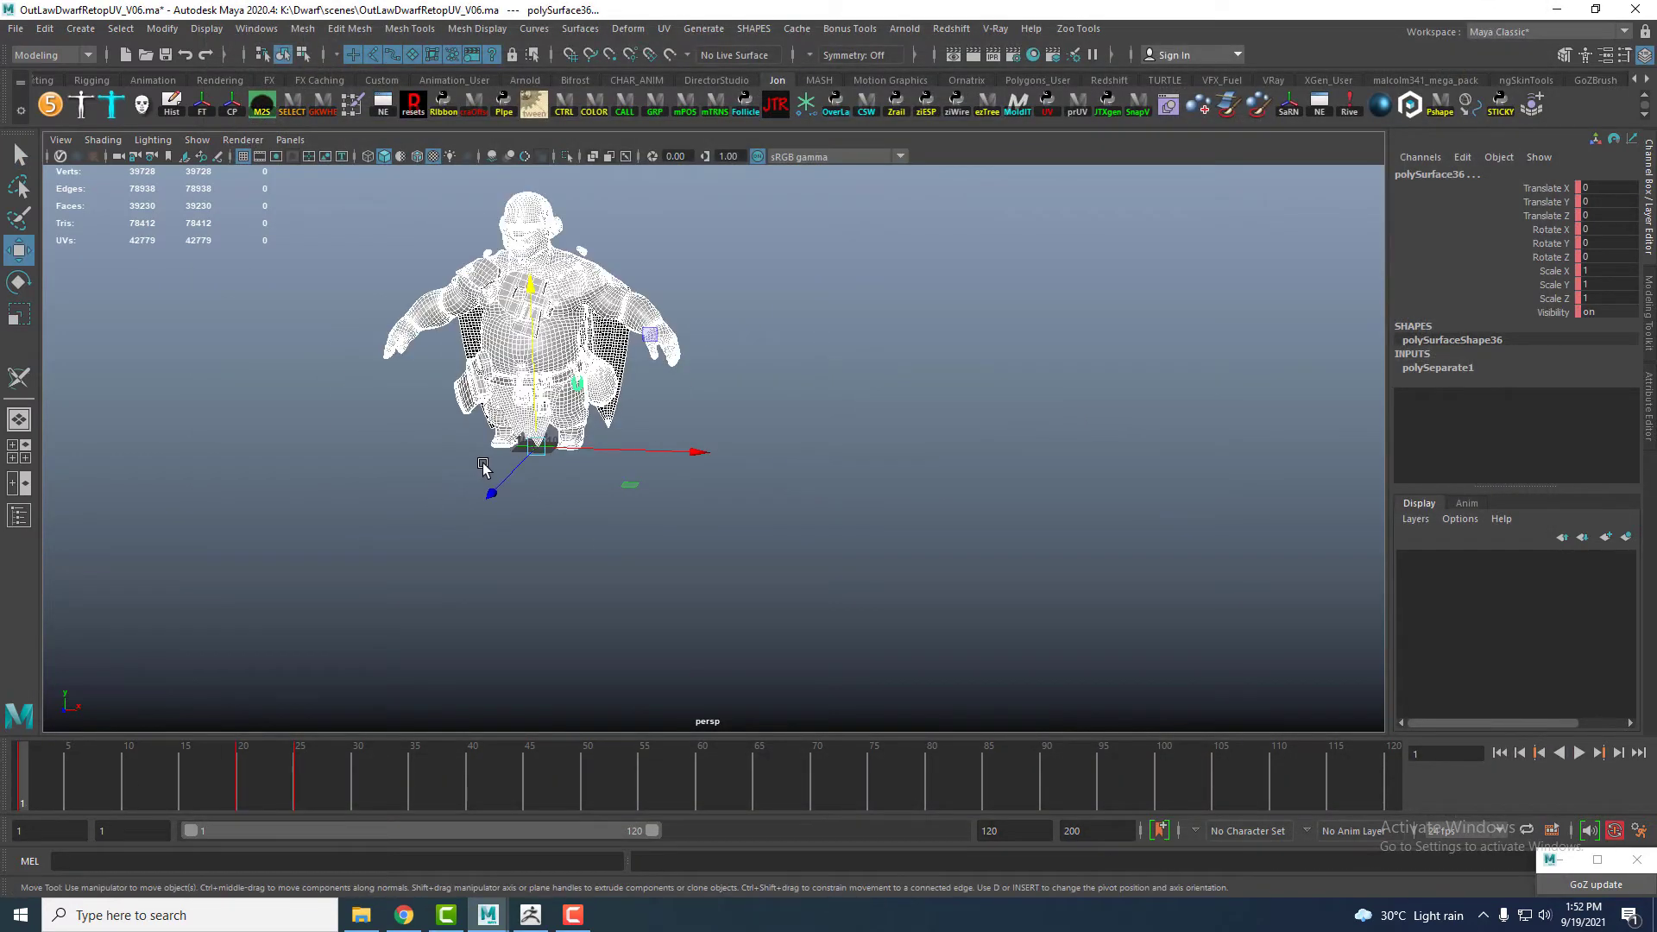
pyautogui.keyDown('alt'); pyautogui.moveTo(435, 557); pyautogui.dragTo(506, 604); pyautogui.keyUp('alt')
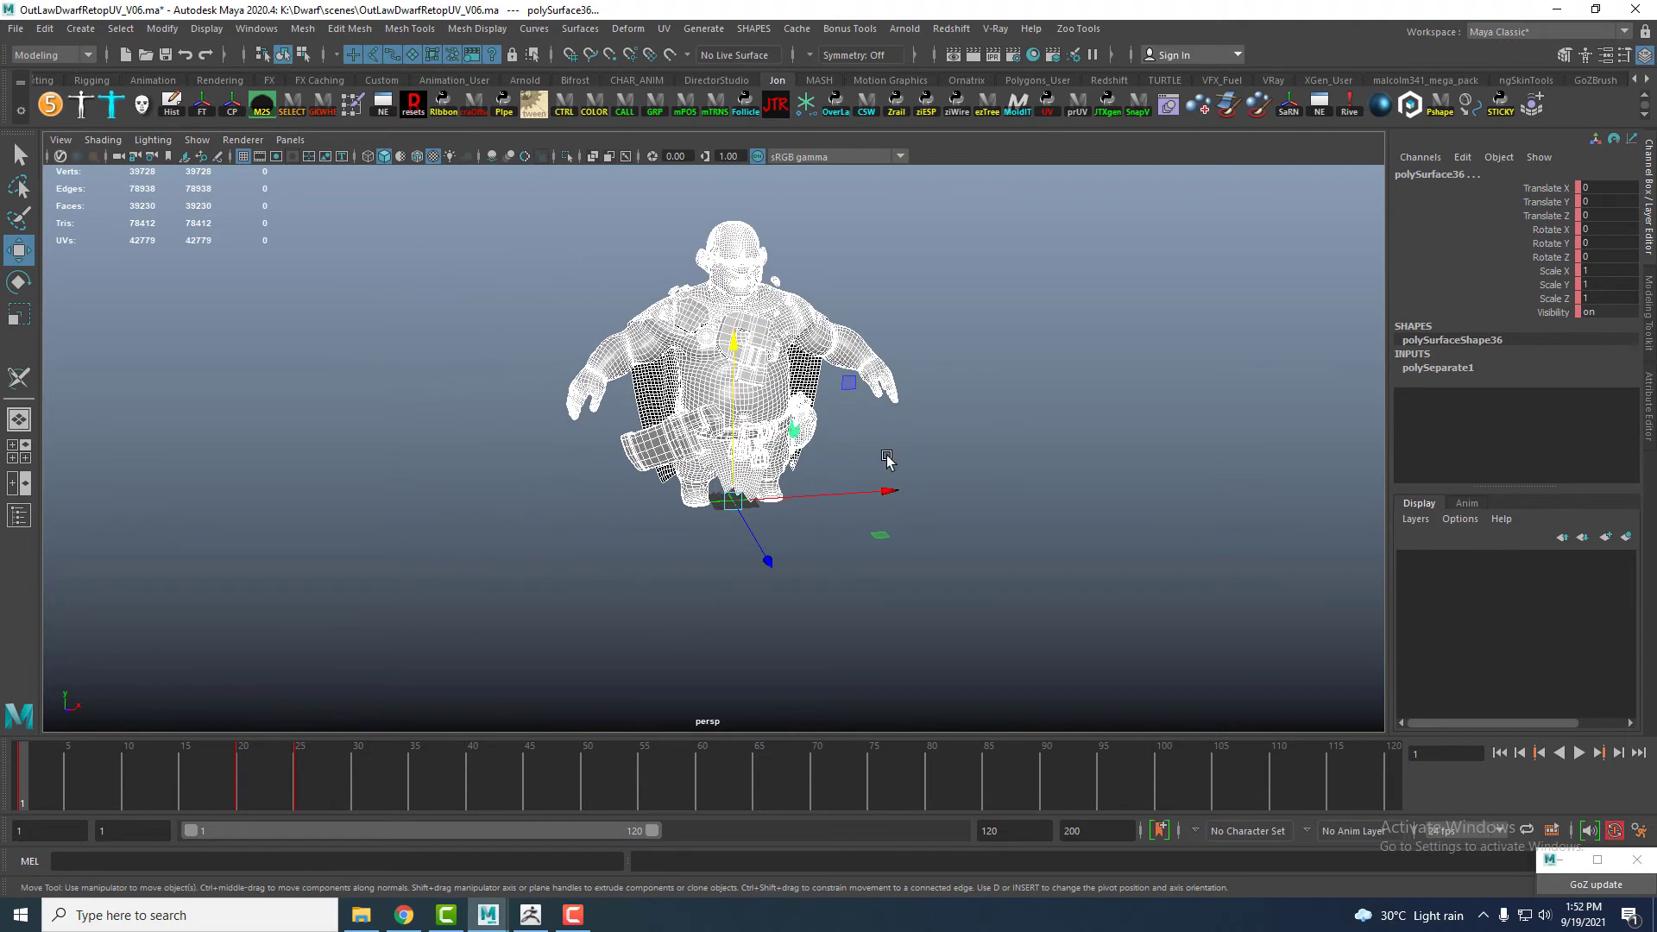
pyautogui.keyDown('alt'); pyautogui.moveTo(1014, 320); pyautogui.dragTo(1054, 403, button='right'); pyautogui.keyUp('alt')
pyautogui.press('5')
pyautogui.click(808, 364)
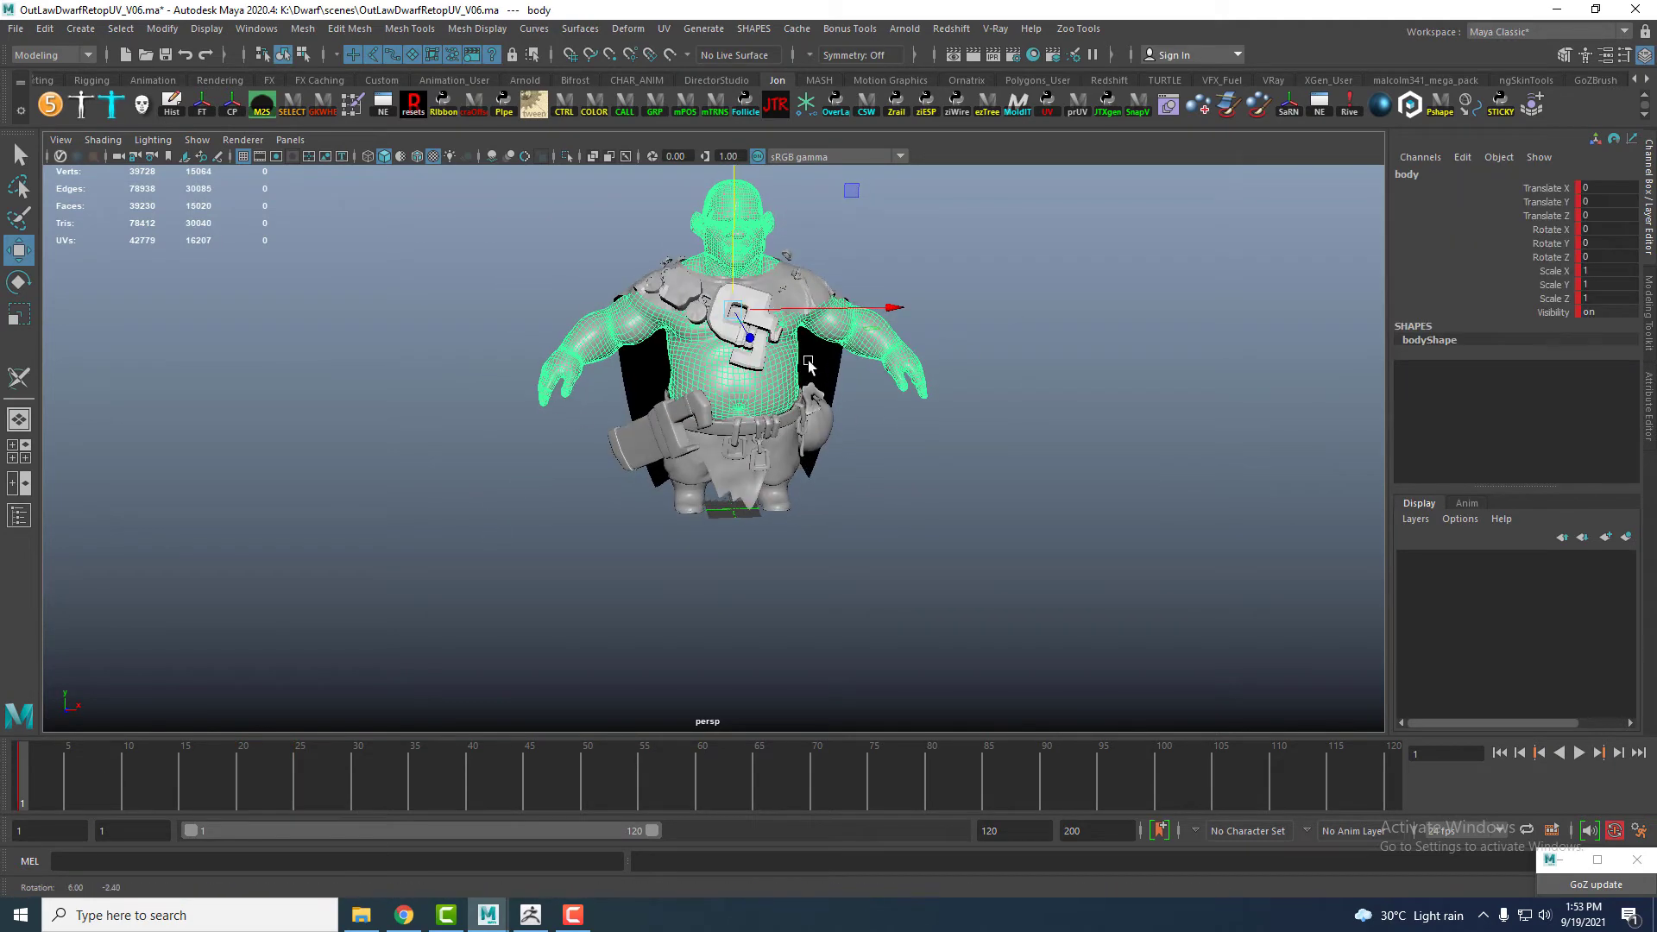
pyautogui.moveTo(136, 785); pyautogui.dragTo(253, 785)
pyautogui.moveTo(576, 358); pyautogui.dragTo(727, 369)
pyautogui.keyDown('shift'); pyautogui.moveTo(764, 246); pyautogui.dragTo(565, 542); pyautogui.keyUp('shift')
pyautogui.keyDown('alt'); pyautogui.moveTo(565, 541); pyautogui.dragTo(518, 539, button='middle'); pyautogui.keyUp('alt')
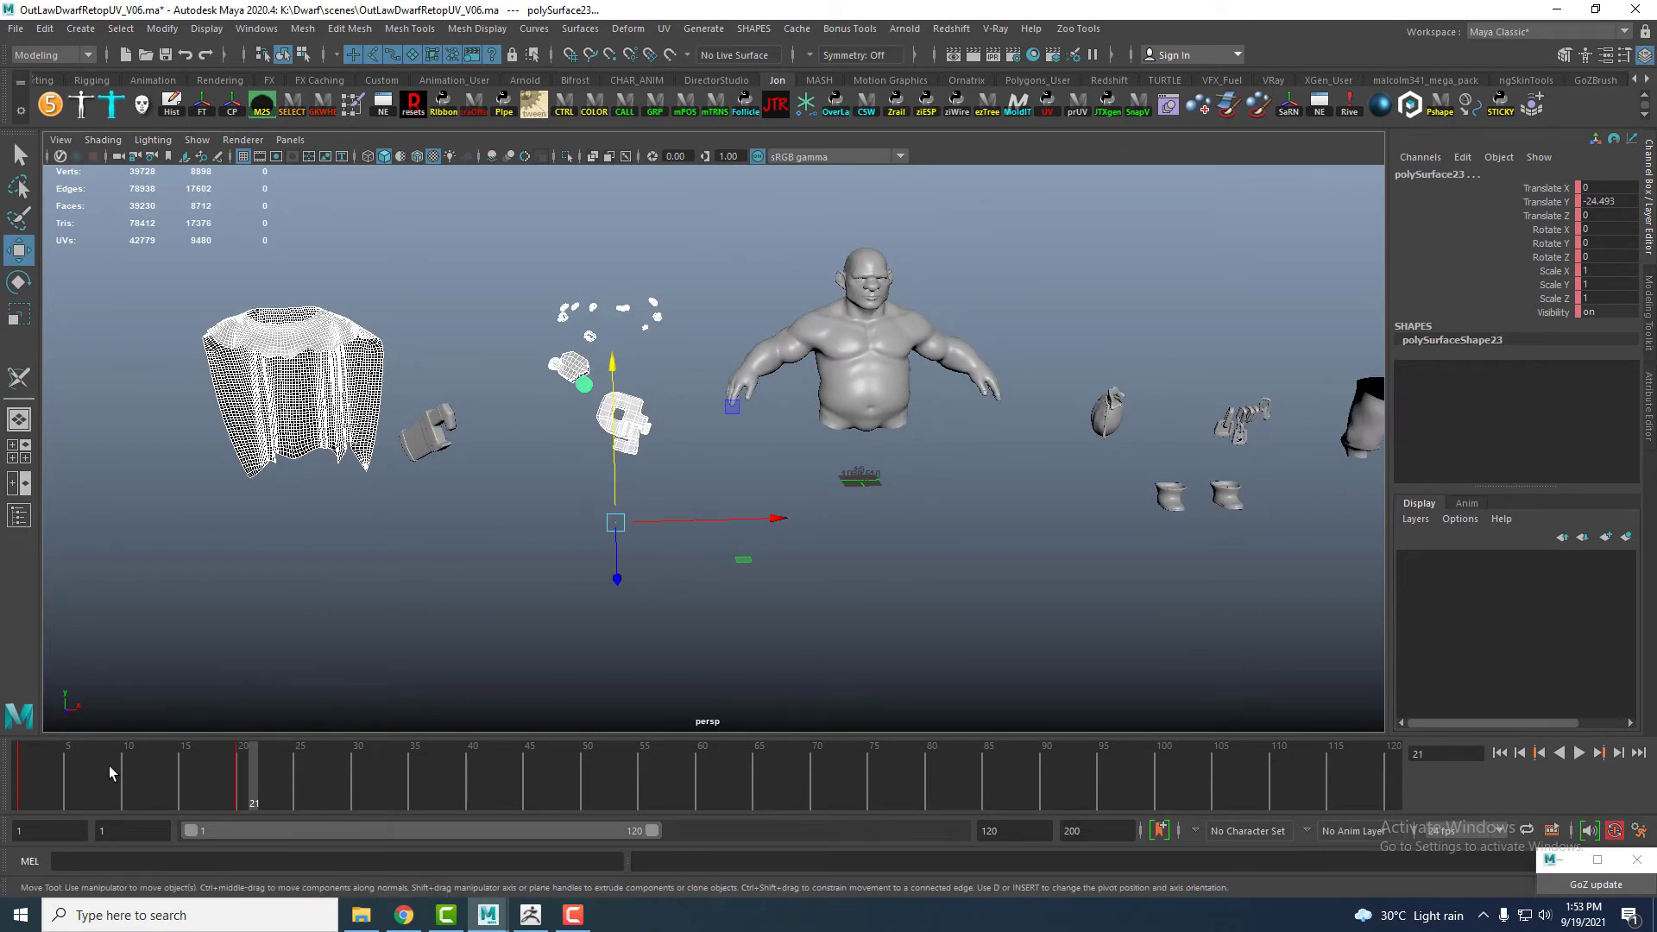
# - Return to frame 1 and combine the selected cape pieces into one mesh
pyautogui.moveTo(164, 787); pyautogui.dragTo(9, 749)
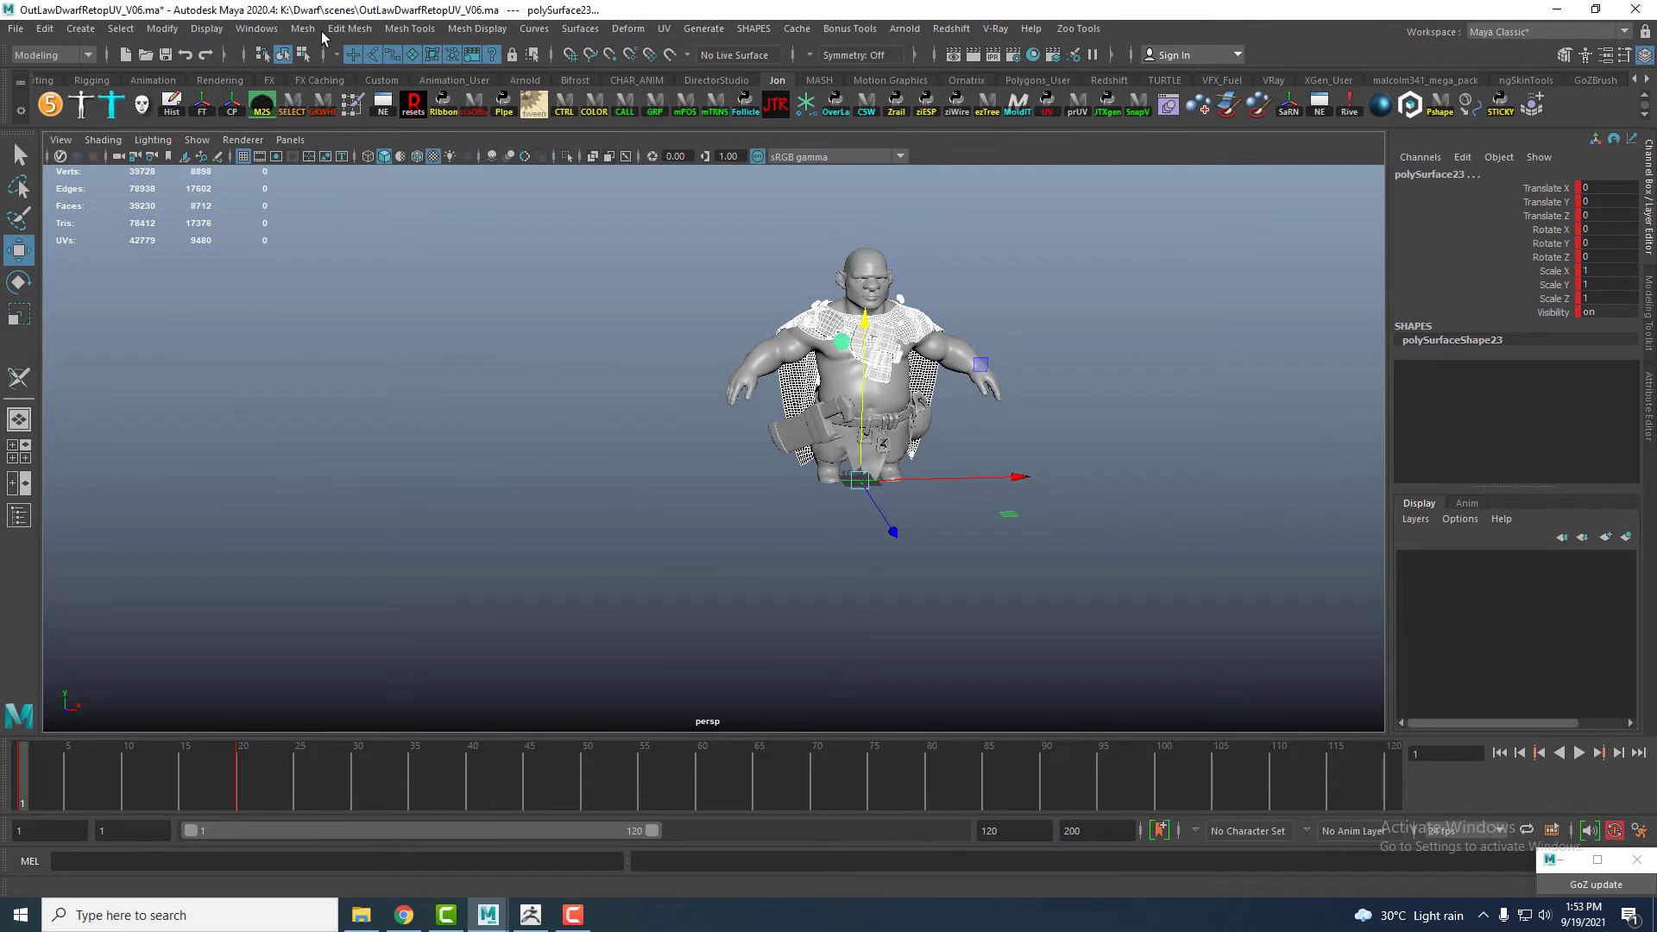
pyautogui.click(304, 29)
pyautogui.click(332, 83)
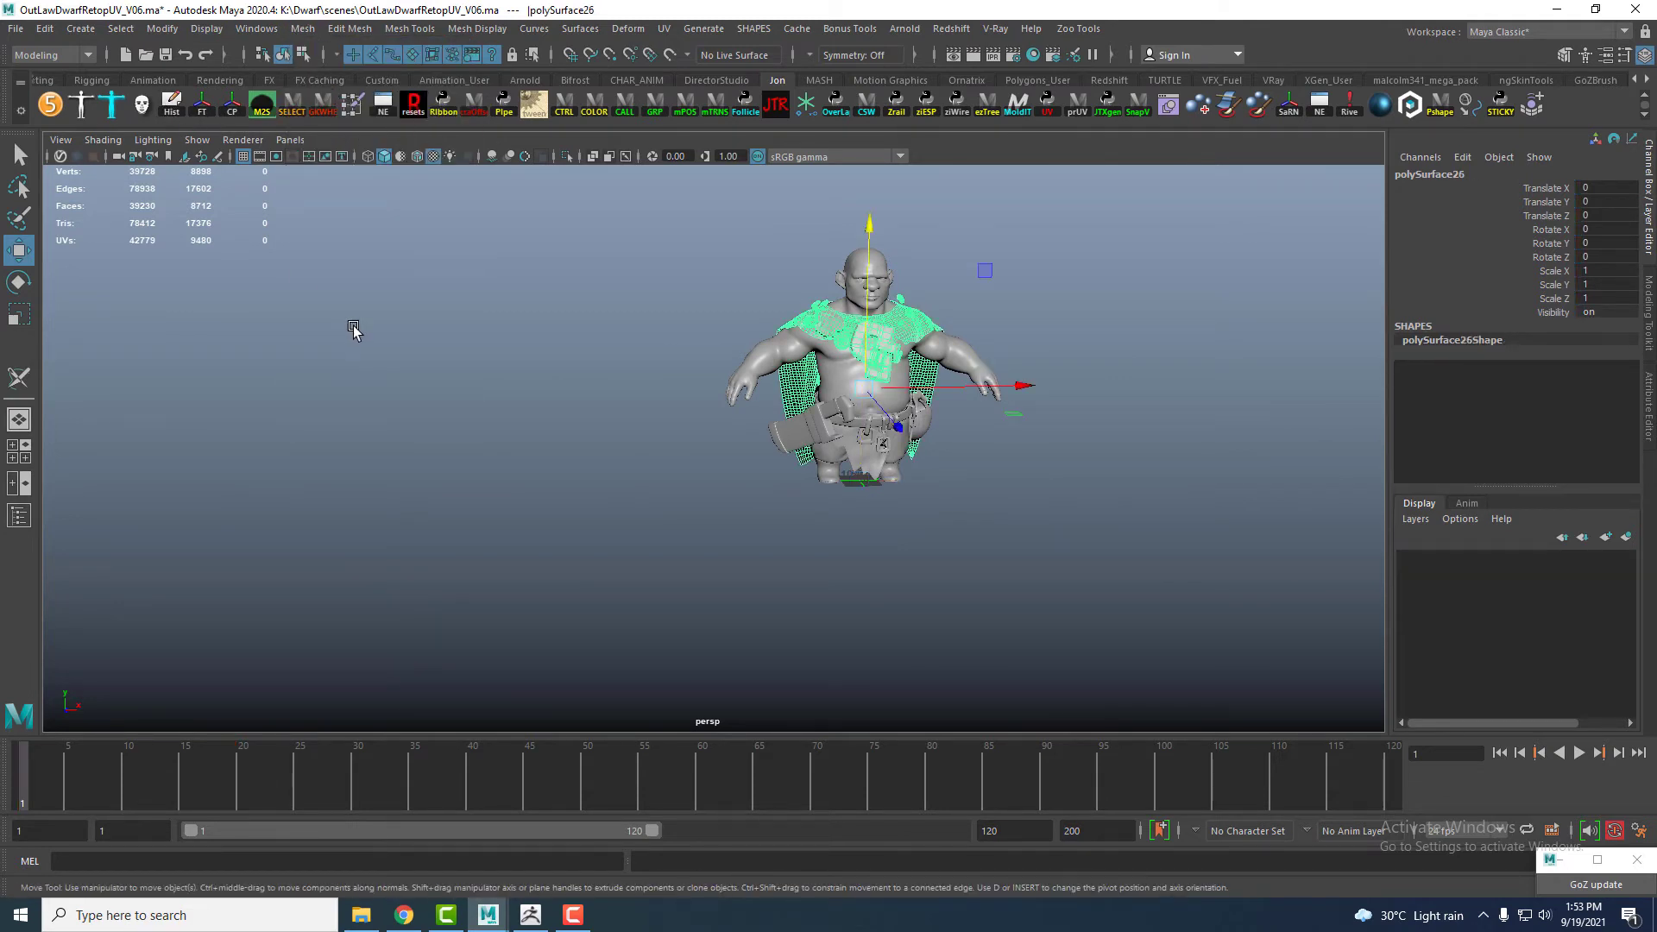
# - Rename the combined mesh cape, view its attributes, and clear the selection
pyautogui.keyDown('alt'); pyautogui.moveTo(439, 388); pyautogui.dragTo(387, 371, button='middle'); pyautogui.keyUp('alt')
pyautogui.doubleClick(1424, 177)
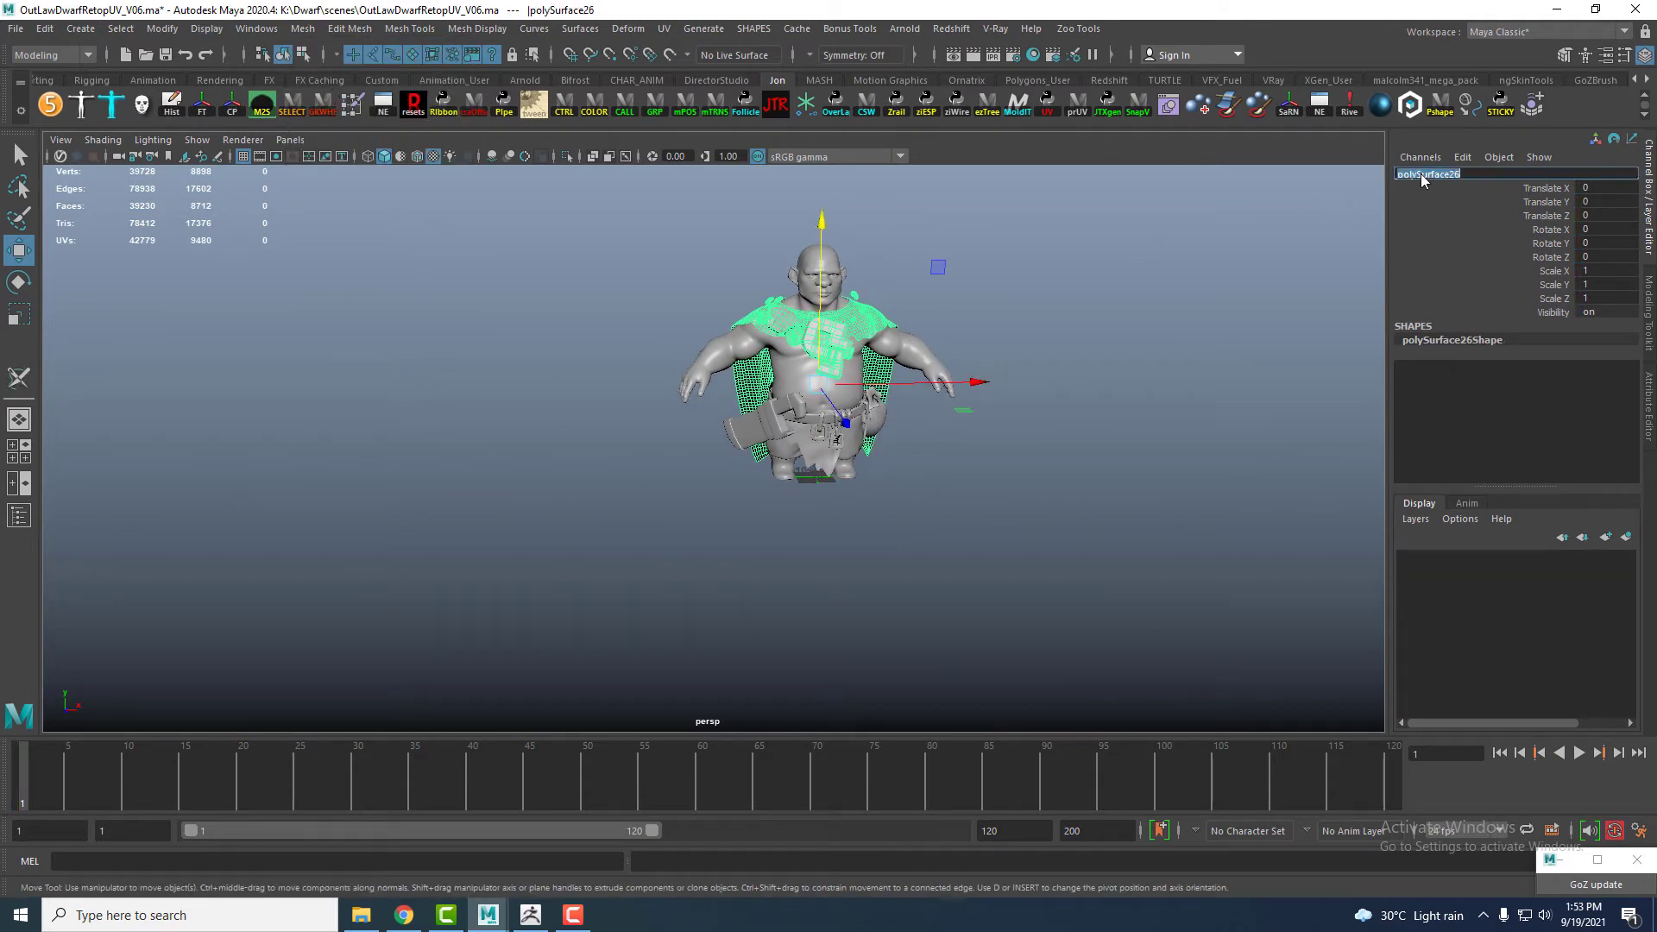
pyautogui.press('Return')
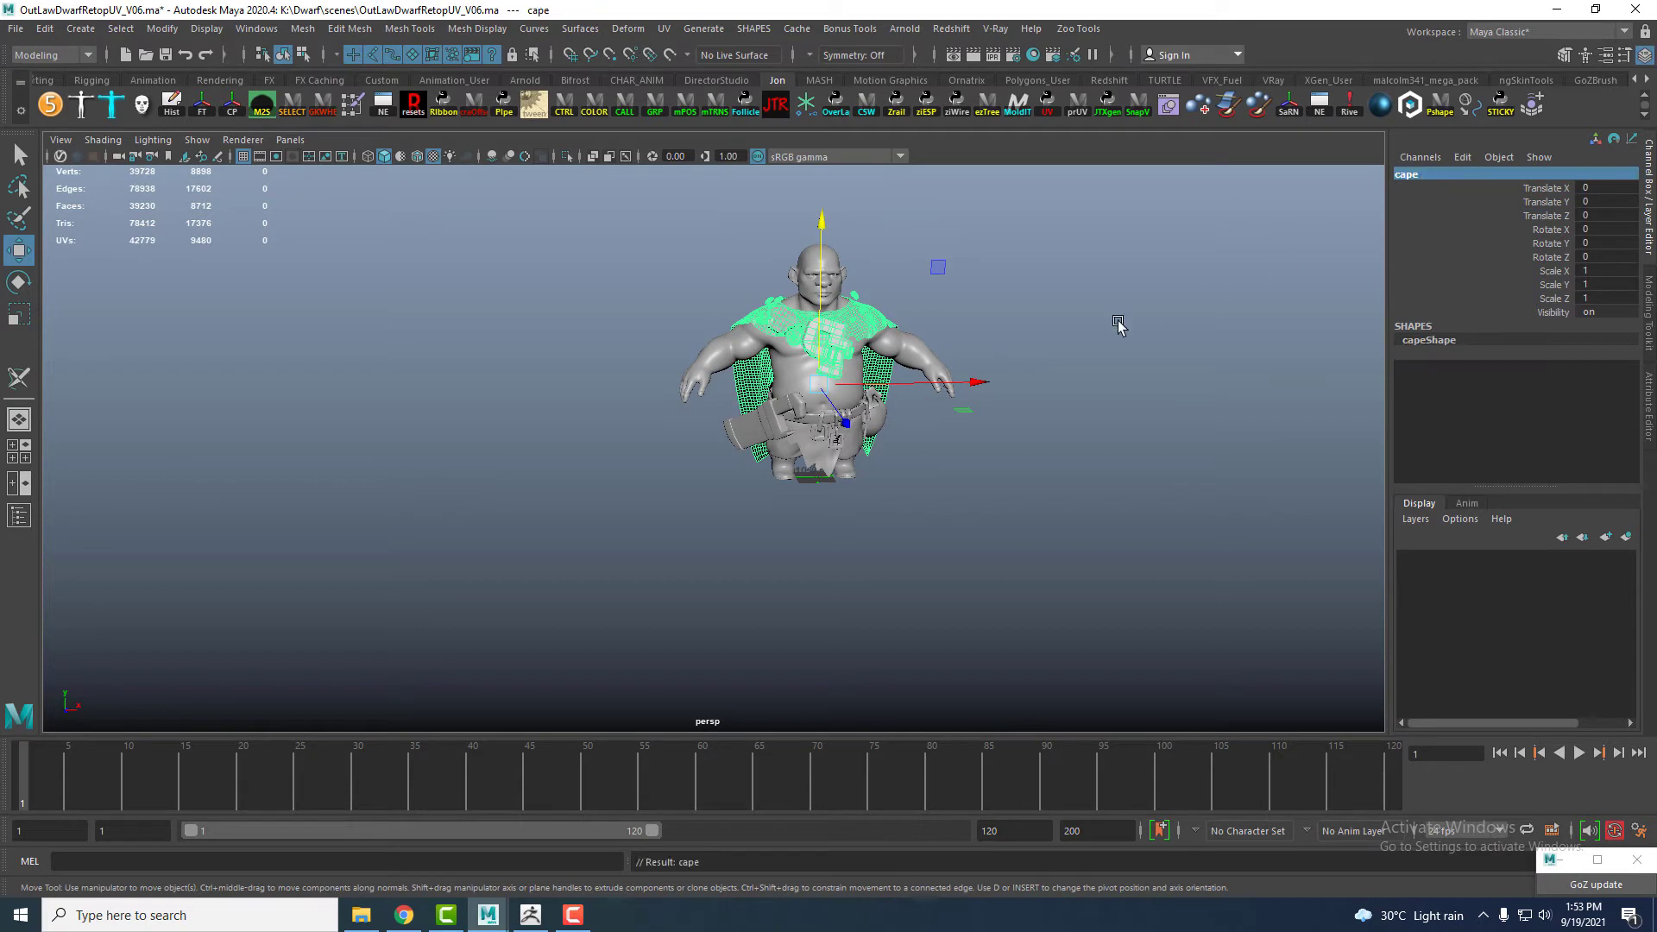
pyautogui.hotkey('ctrl', 'a')
pyautogui.click(1400, 167)
pyautogui.click(1007, 215)
pyautogui.hotkey('ctrl', 'a')
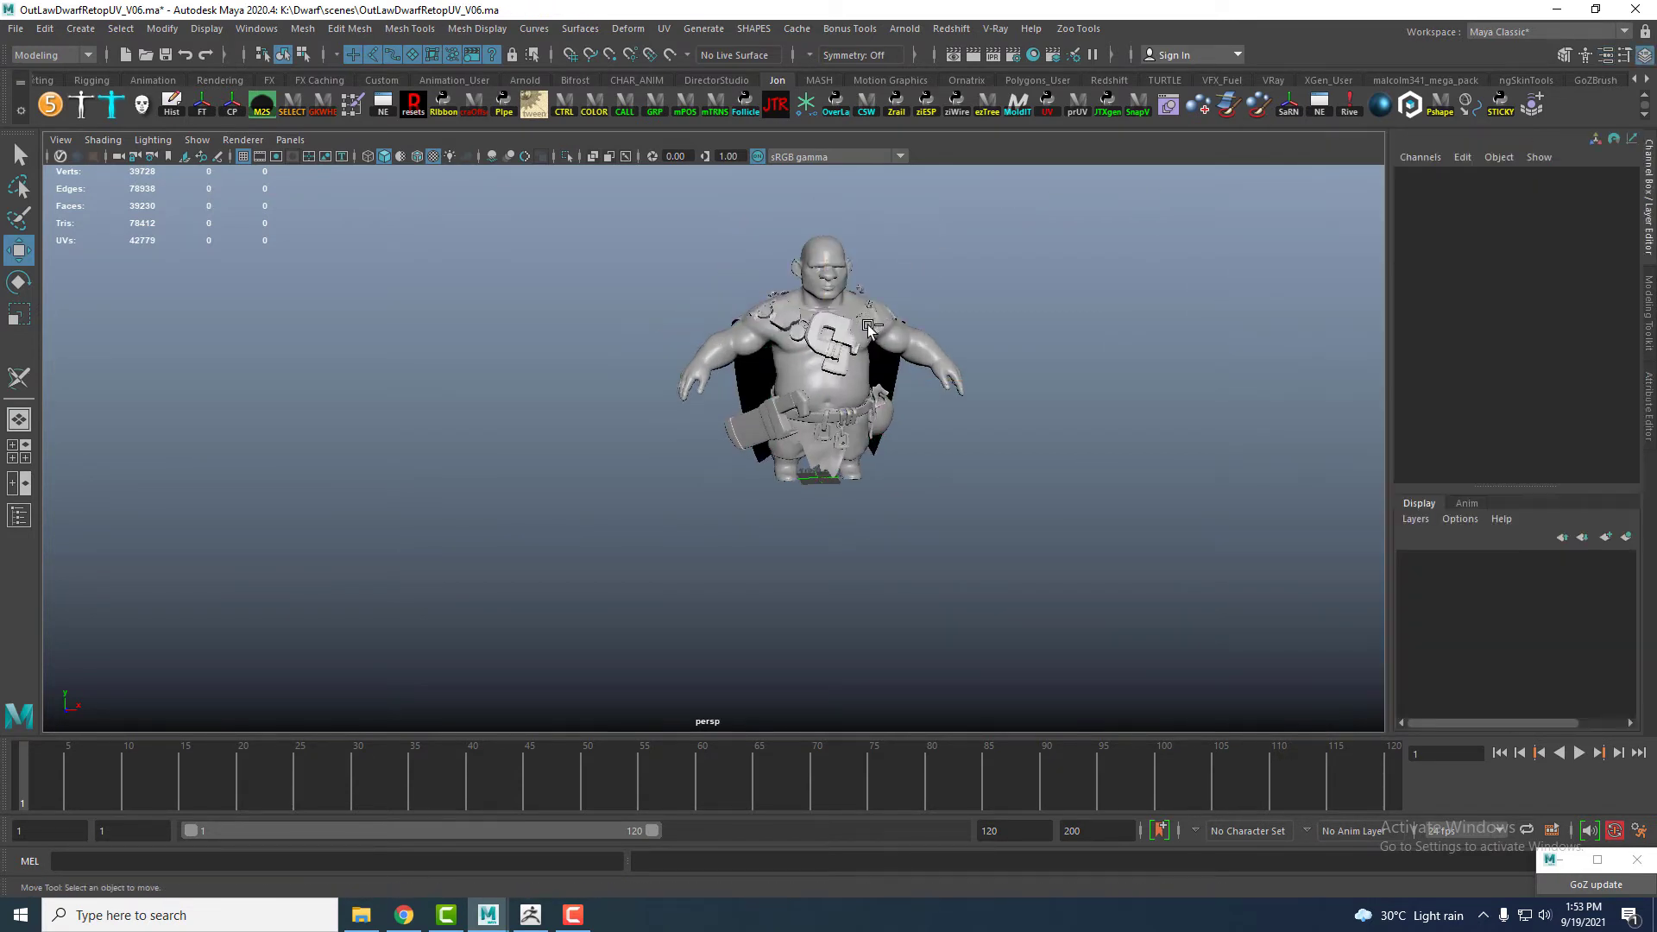
# - Go to frame 24 and select the trousers, loincloth, belt, belt ornaments and boots
pyautogui.moveTo(110, 783); pyautogui.dragTo(290, 776)
pyautogui.keyDown('alt'); pyautogui.moveTo(460, 659); pyautogui.dragTo(355, 659, button='middle'); pyautogui.keyUp('alt')
pyautogui.keyDown('alt'); pyautogui.moveTo(1027, 348); pyautogui.dragTo(582, 388, button='middle'); pyautogui.keyUp('alt')
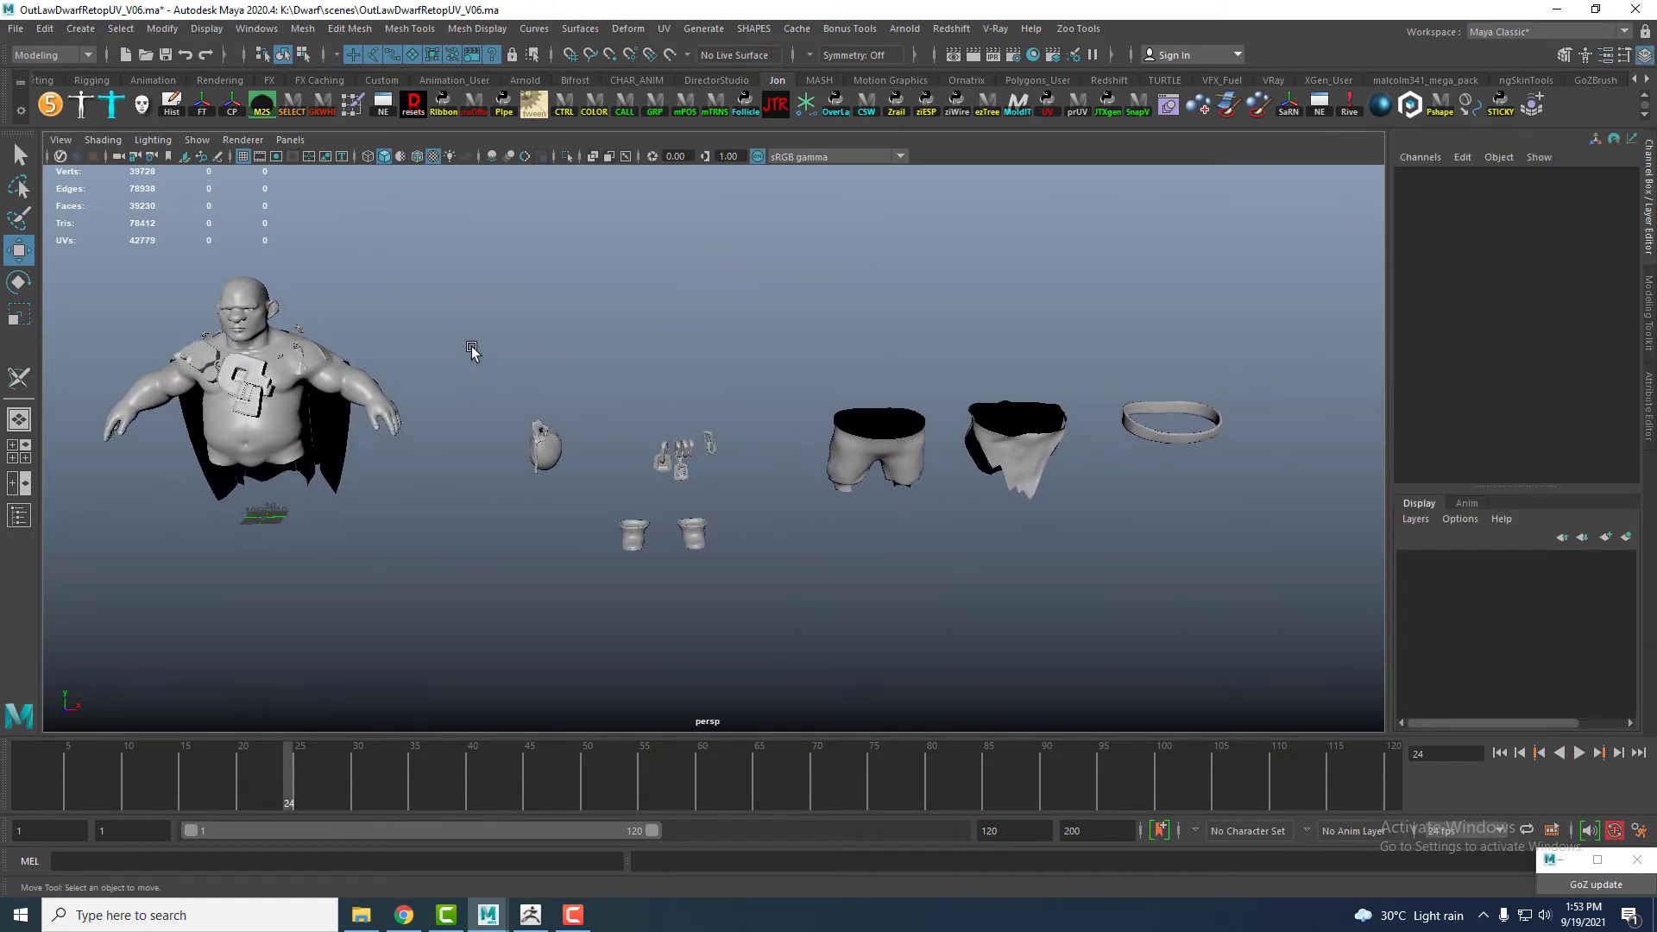
pyautogui.moveTo(577, 356); pyautogui.dragTo(1329, 639)
# - Return to frame 1 and combine the selected leg pieces into one mesh
pyautogui.moveTo(295, 783); pyautogui.dragTo(19, 781)
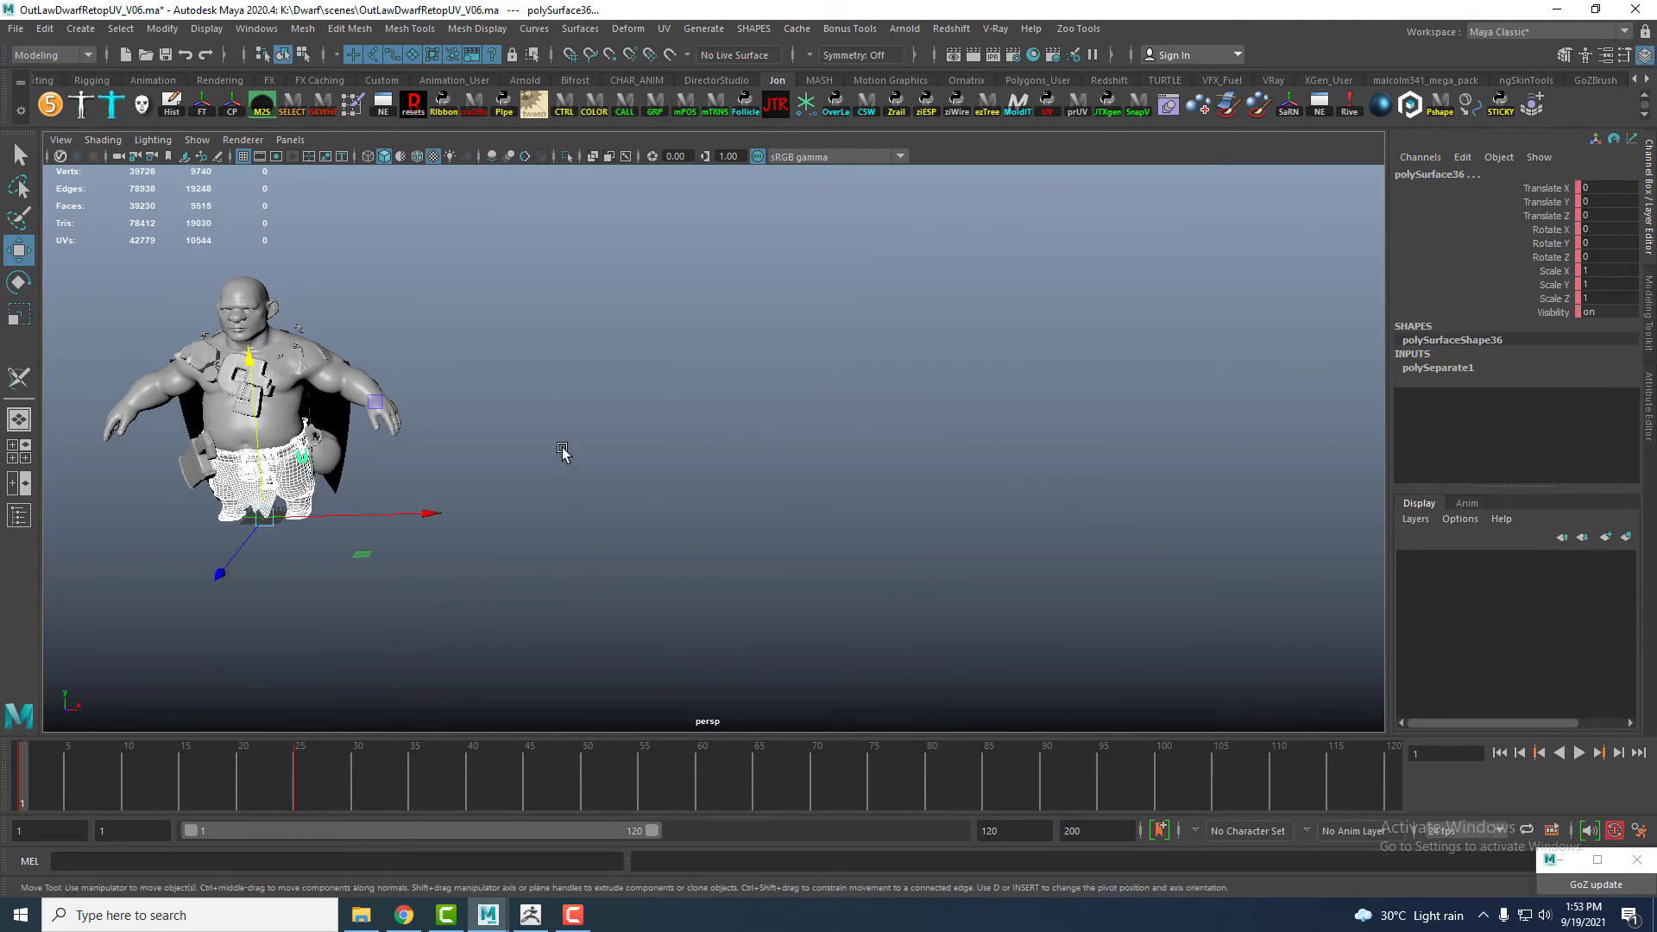
pyautogui.keyDown('alt'); pyautogui.moveTo(566, 451); pyautogui.dragTo(828, 406, button='middle'); pyautogui.keyUp('alt')
pyautogui.keyDown('alt'); pyautogui.moveTo(777, 431); pyautogui.dragTo(884, 481, button='right'); pyautogui.keyUp('alt')
pyautogui.keyDown('alt'); pyautogui.moveTo(883, 481); pyautogui.dragTo(937, 458); pyautogui.keyUp('alt')
pyautogui.keyDown('alt'); pyautogui.moveTo(776, 379); pyautogui.dragTo(863, 475, button='middle'); pyautogui.keyUp('alt')
pyautogui.keyDown('alt'); pyautogui.moveTo(863, 475); pyautogui.dragTo(759, 440, button='right'); pyautogui.keyUp('alt')
pyautogui.click(303, 29)
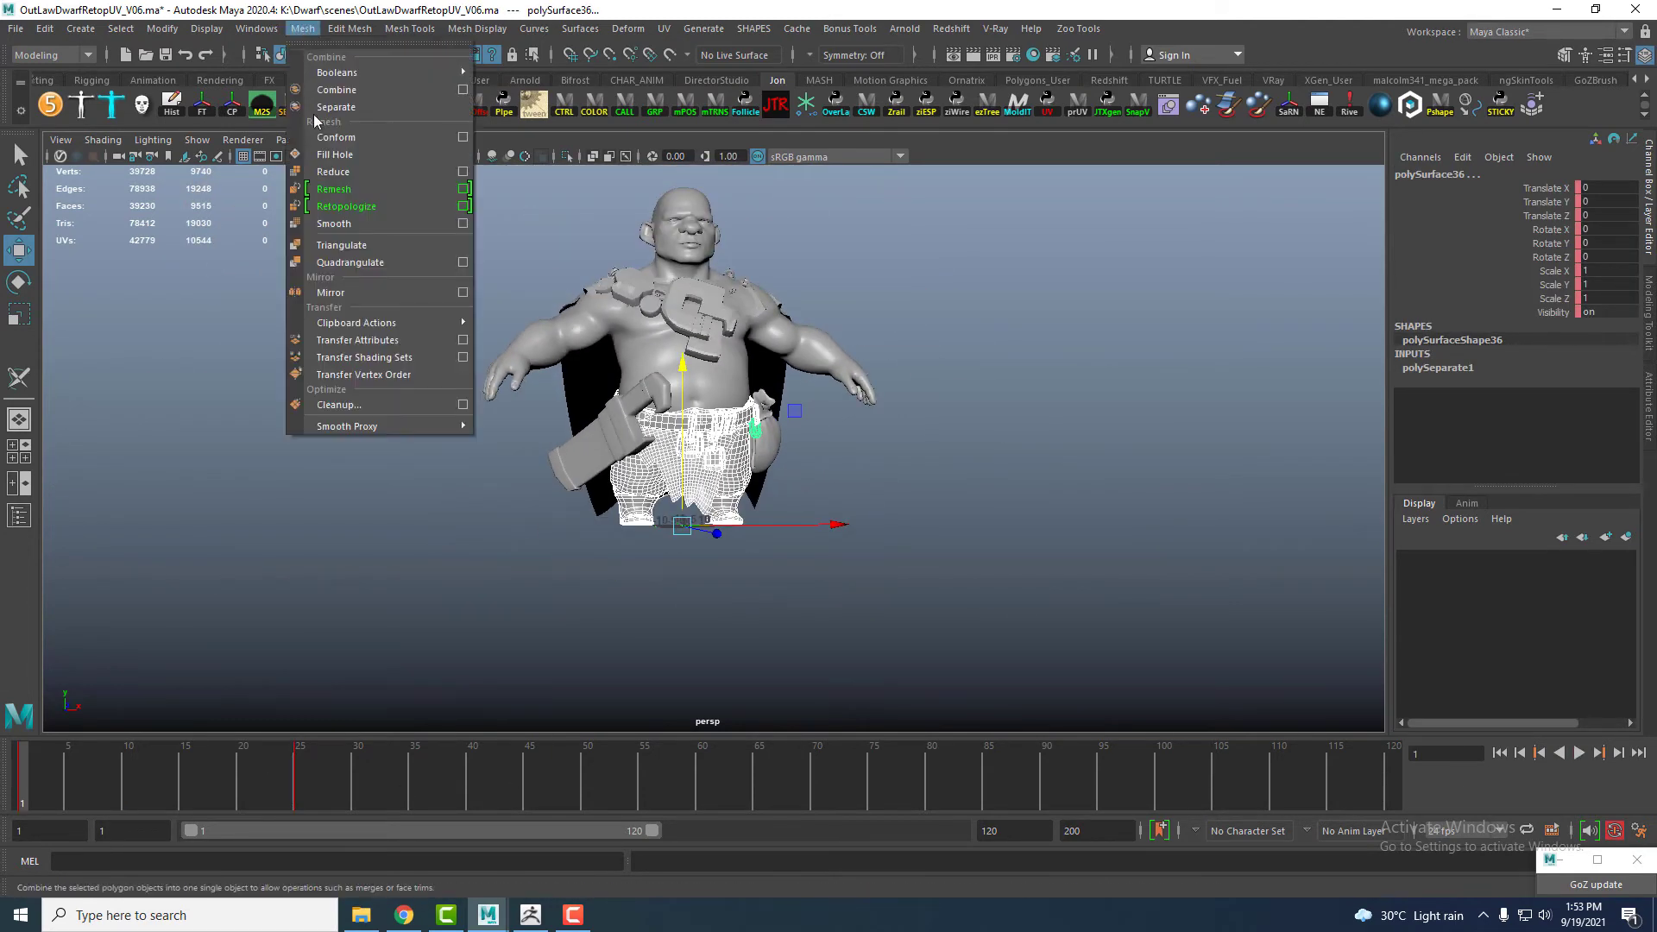
pyautogui.click(345, 91)
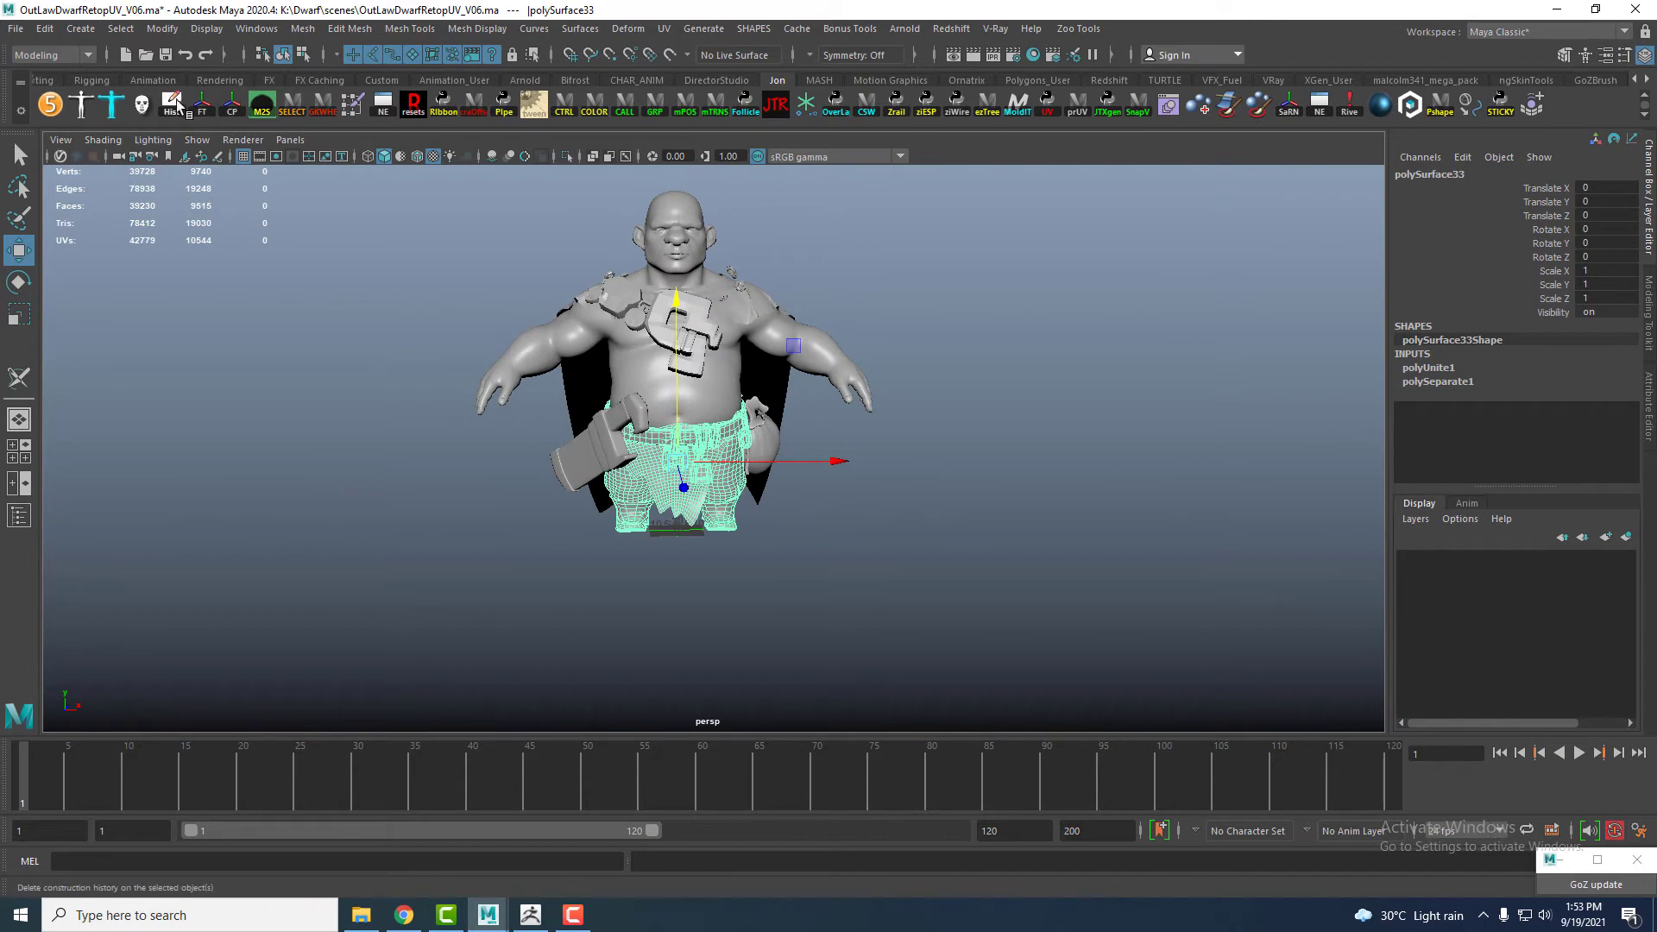
# - Delete the combined leg mesh's construction history, rename it leg, and check its material attributes
pyautogui.hotkey('alt', 'shift', 'd')
pyautogui.doubleClick(1430, 174)
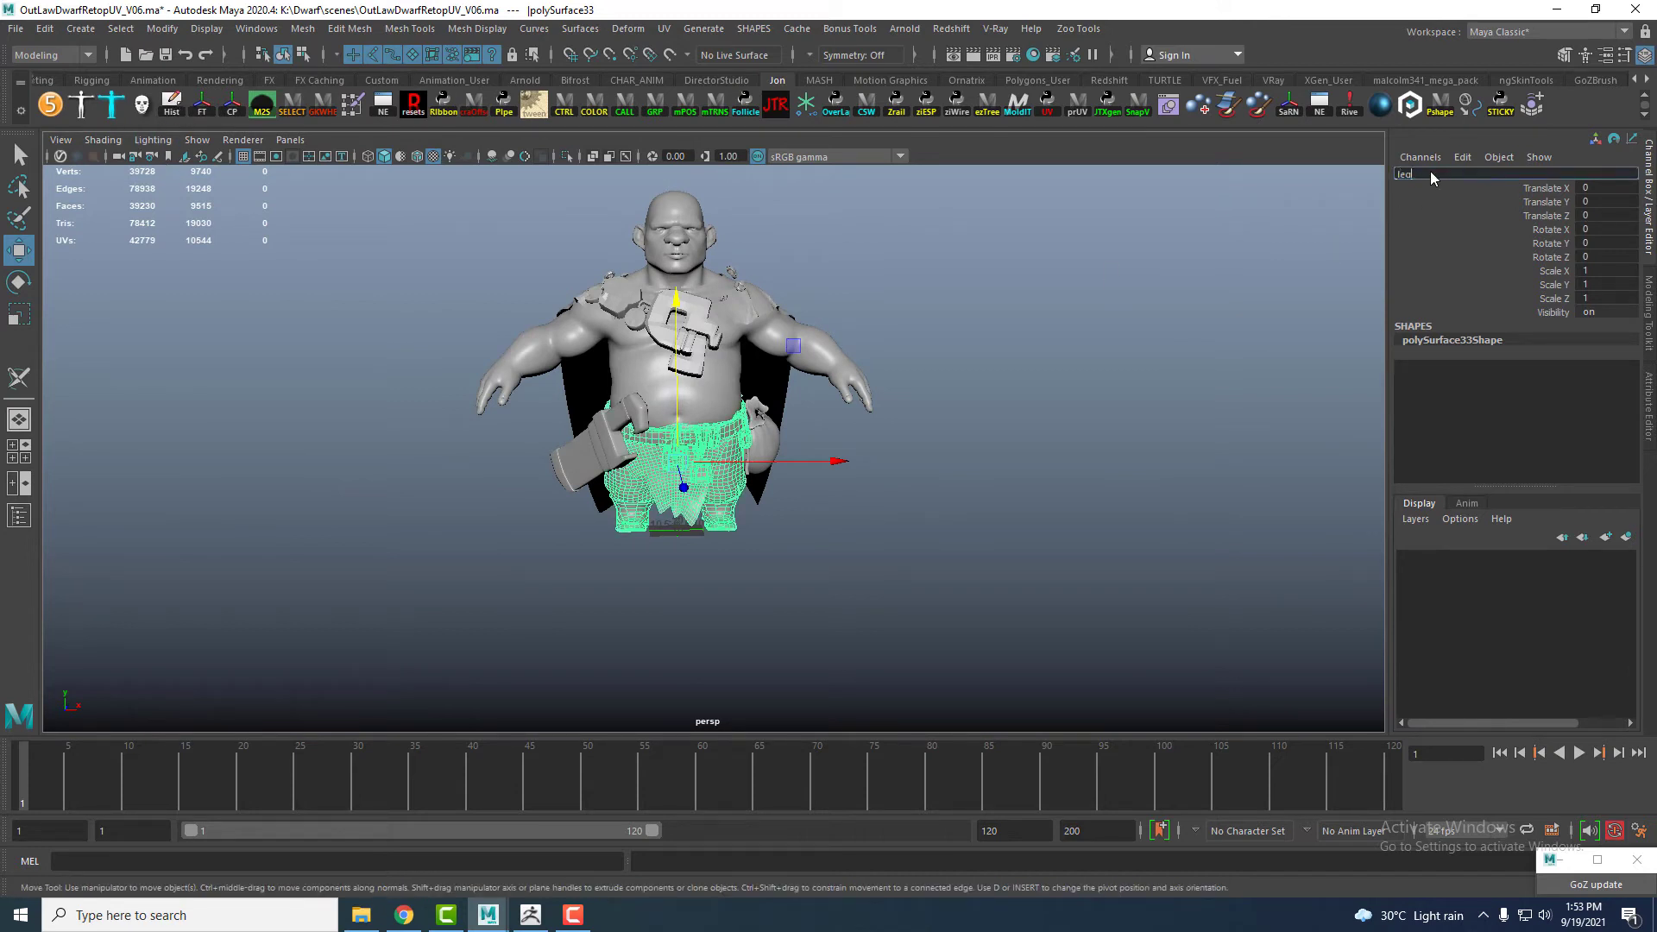
pyautogui.write('leg')
pyautogui.press('Return')
pyautogui.hotkey('ctrl', 'a')
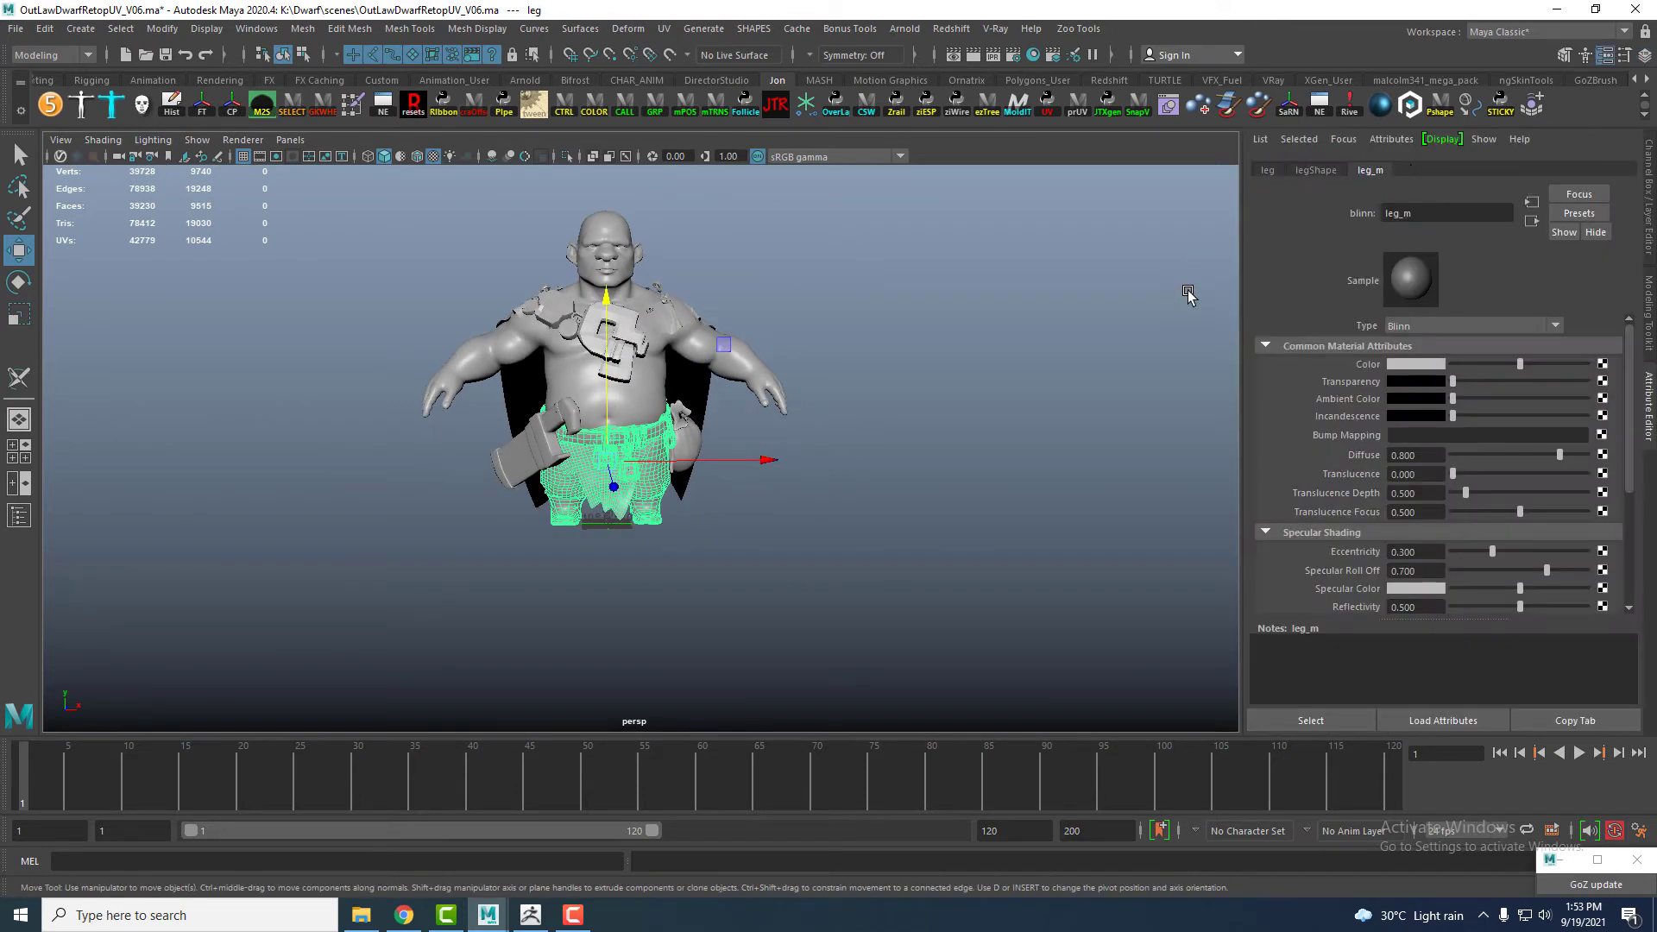
pyautogui.hotkey('ctrl', 'a')
# - Select all the dwarf's assembled meshes and export the selection as an FBX named Dwarf in K:/Dwarf/FBX
pyautogui.keyDown('alt'); pyautogui.moveTo(861, 521); pyautogui.dragTo(851, 564, button='middle'); pyautogui.keyUp('alt')
pyautogui.keyDown('alt'); pyautogui.moveTo(851, 564); pyautogui.dragTo(708, 475, button='right'); pyautogui.keyUp('alt')
pyautogui.moveTo(475, 264); pyautogui.dragTo(984, 585)
pyautogui.click(16, 29)
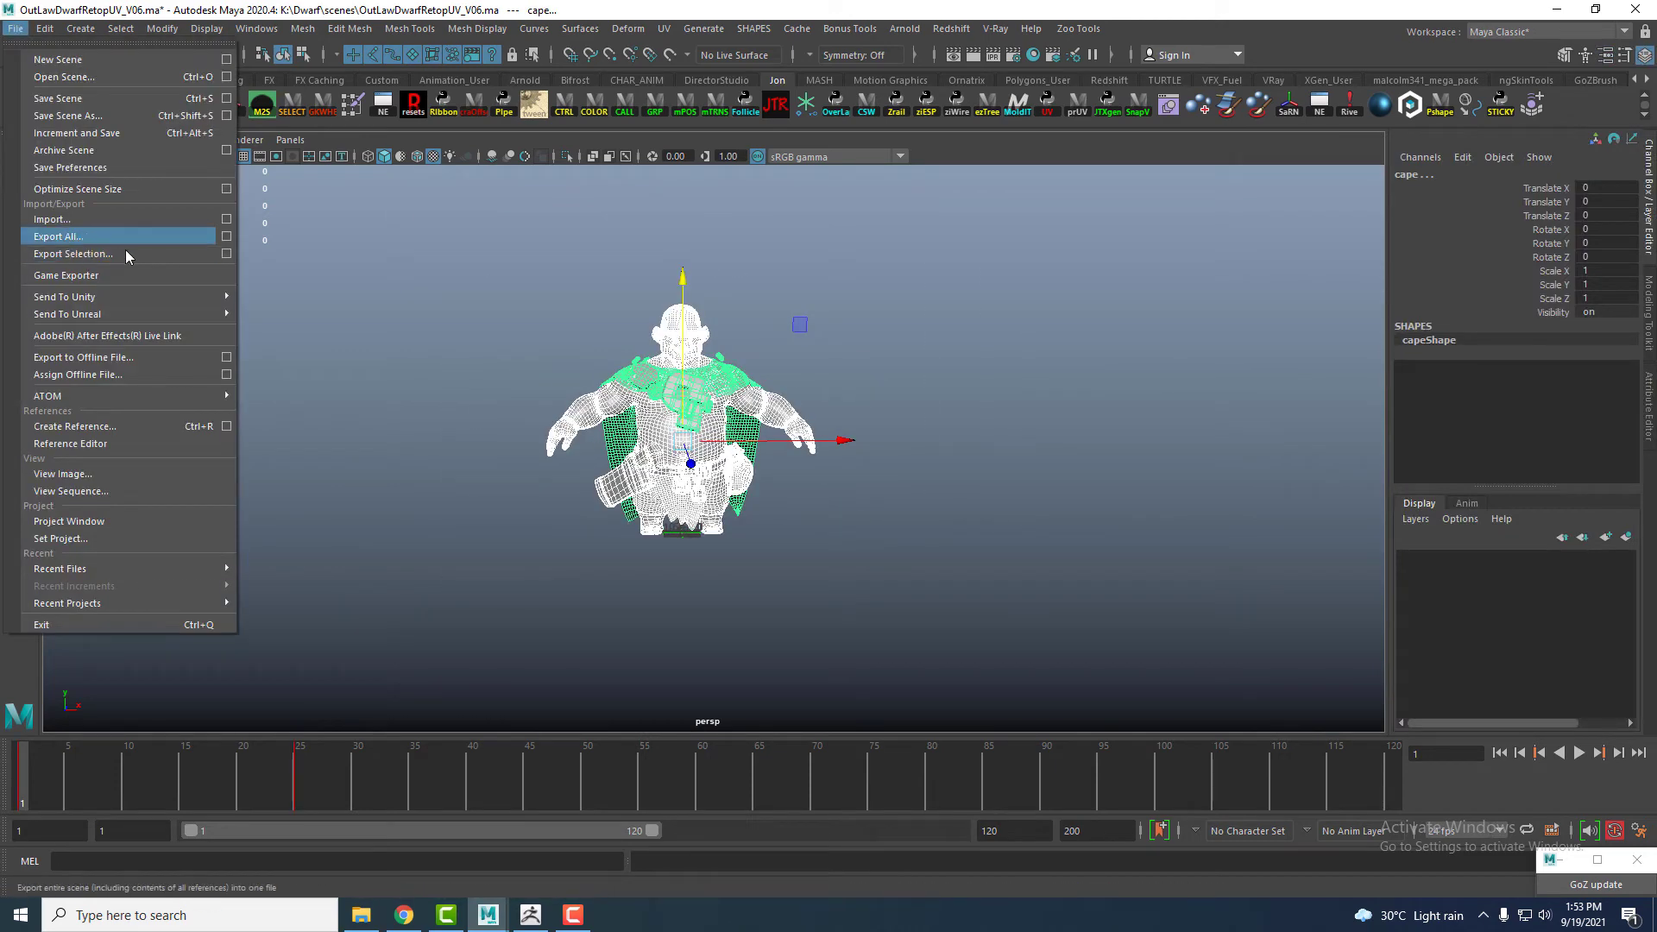
pyautogui.click(225, 253)
pyautogui.click(1075, 519)
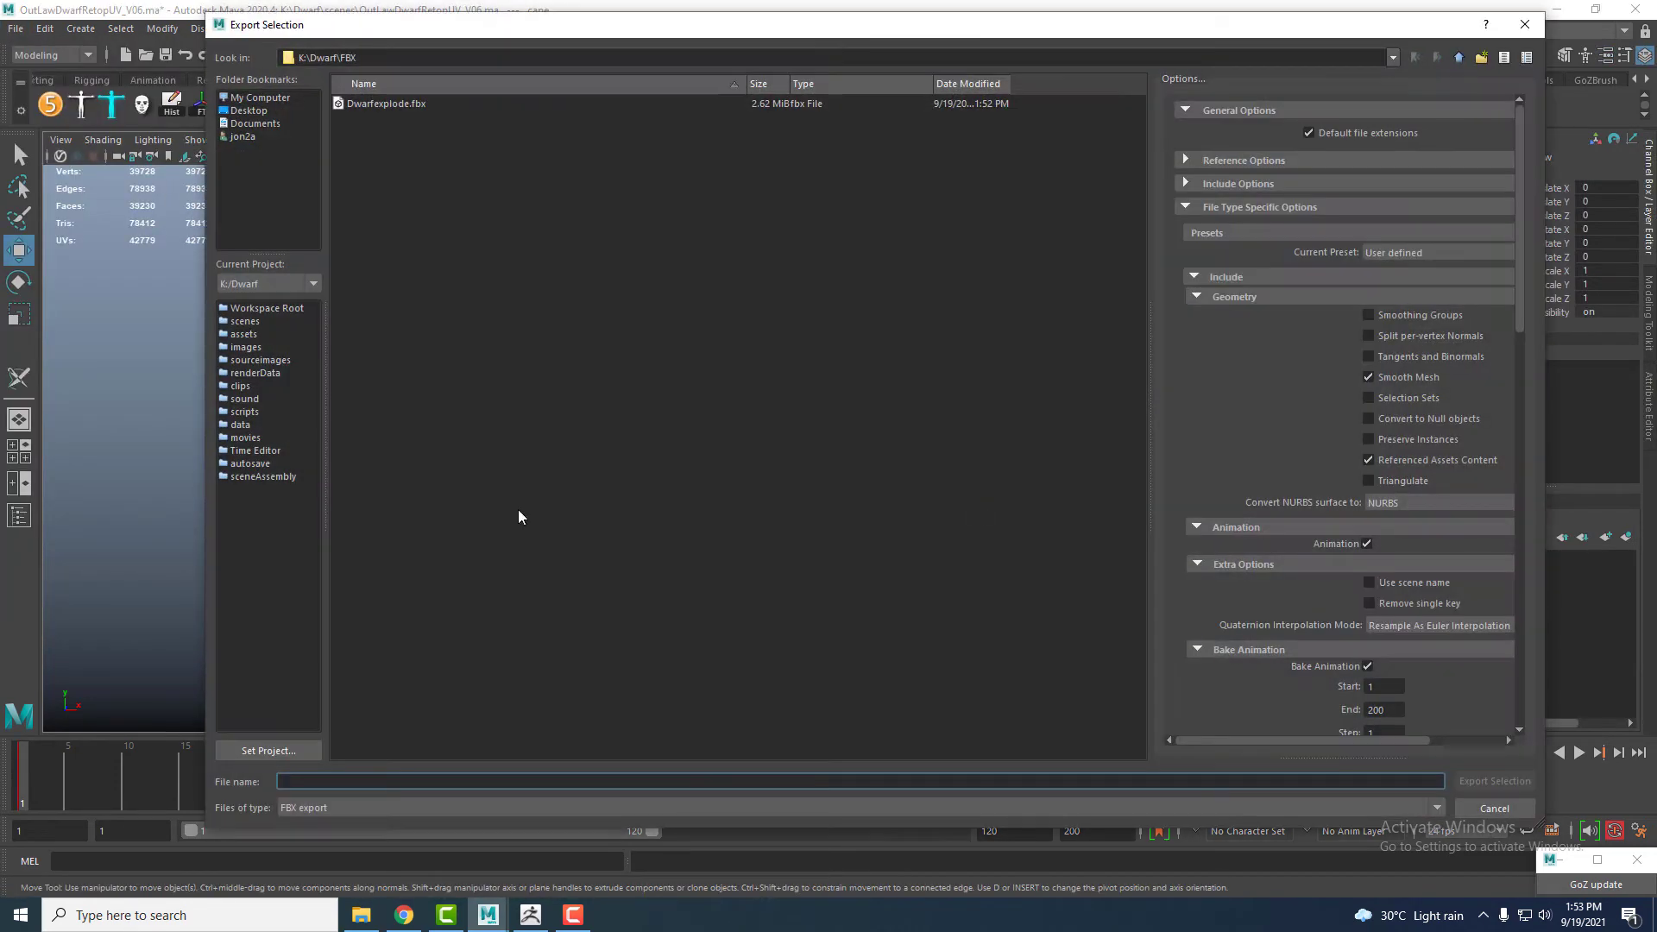
pyautogui.click(395, 104)
pyautogui.moveTo(307, 780); pyautogui.dragTo(706, 822)
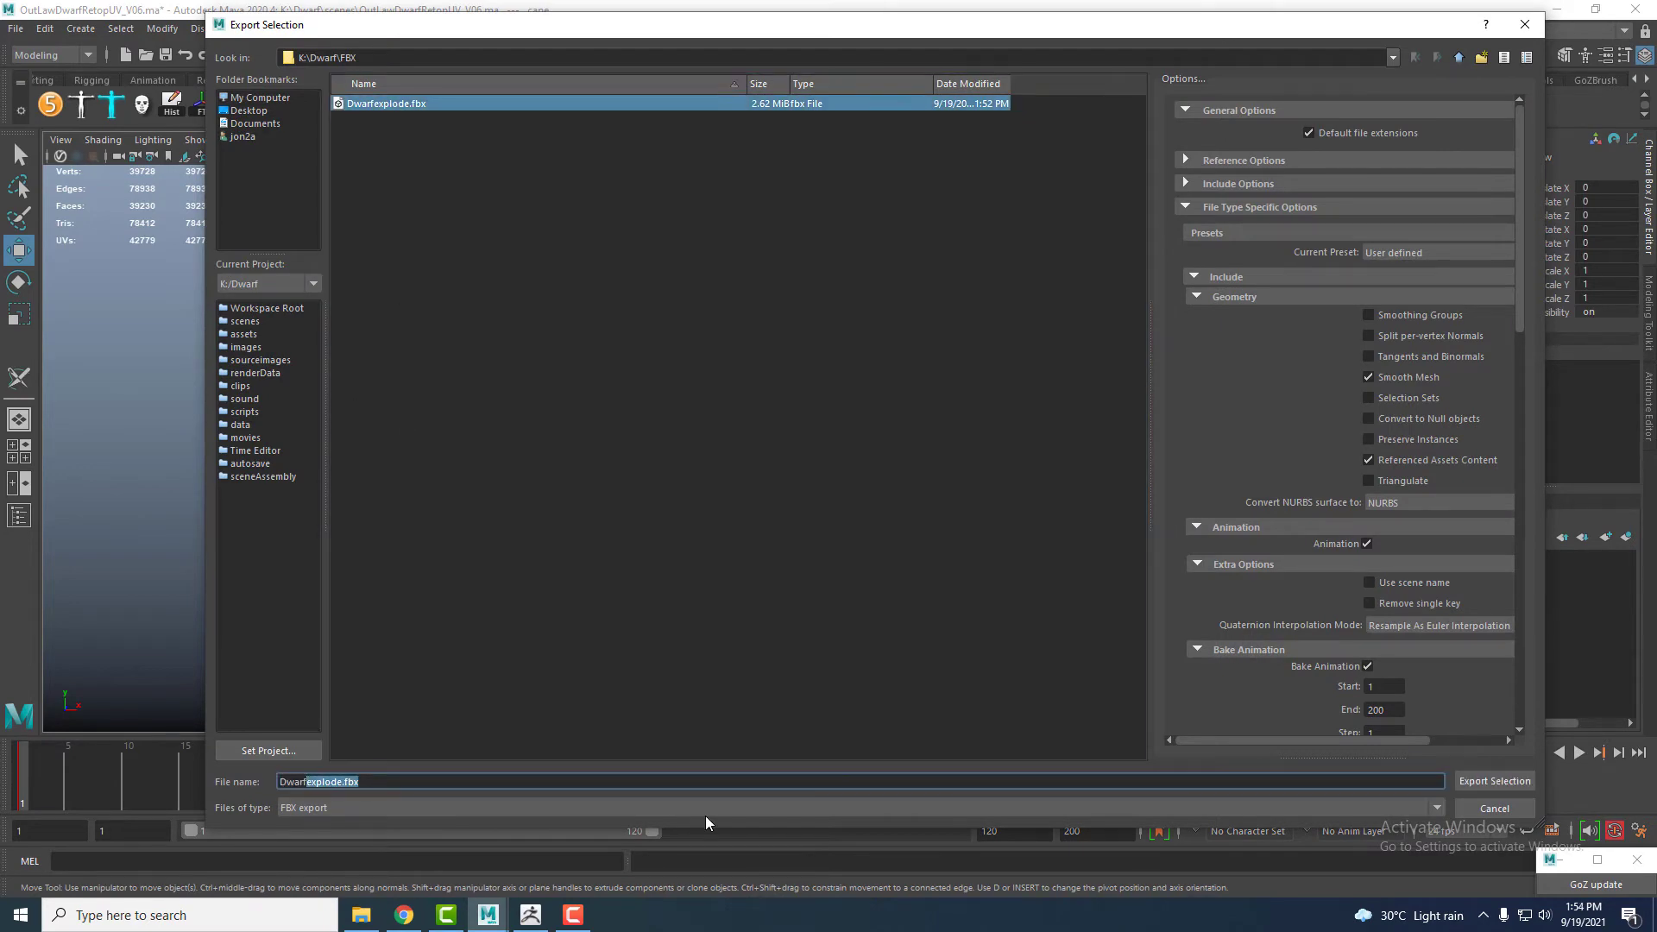
pyautogui.press('BackSpace')
pyautogui.press('Return')
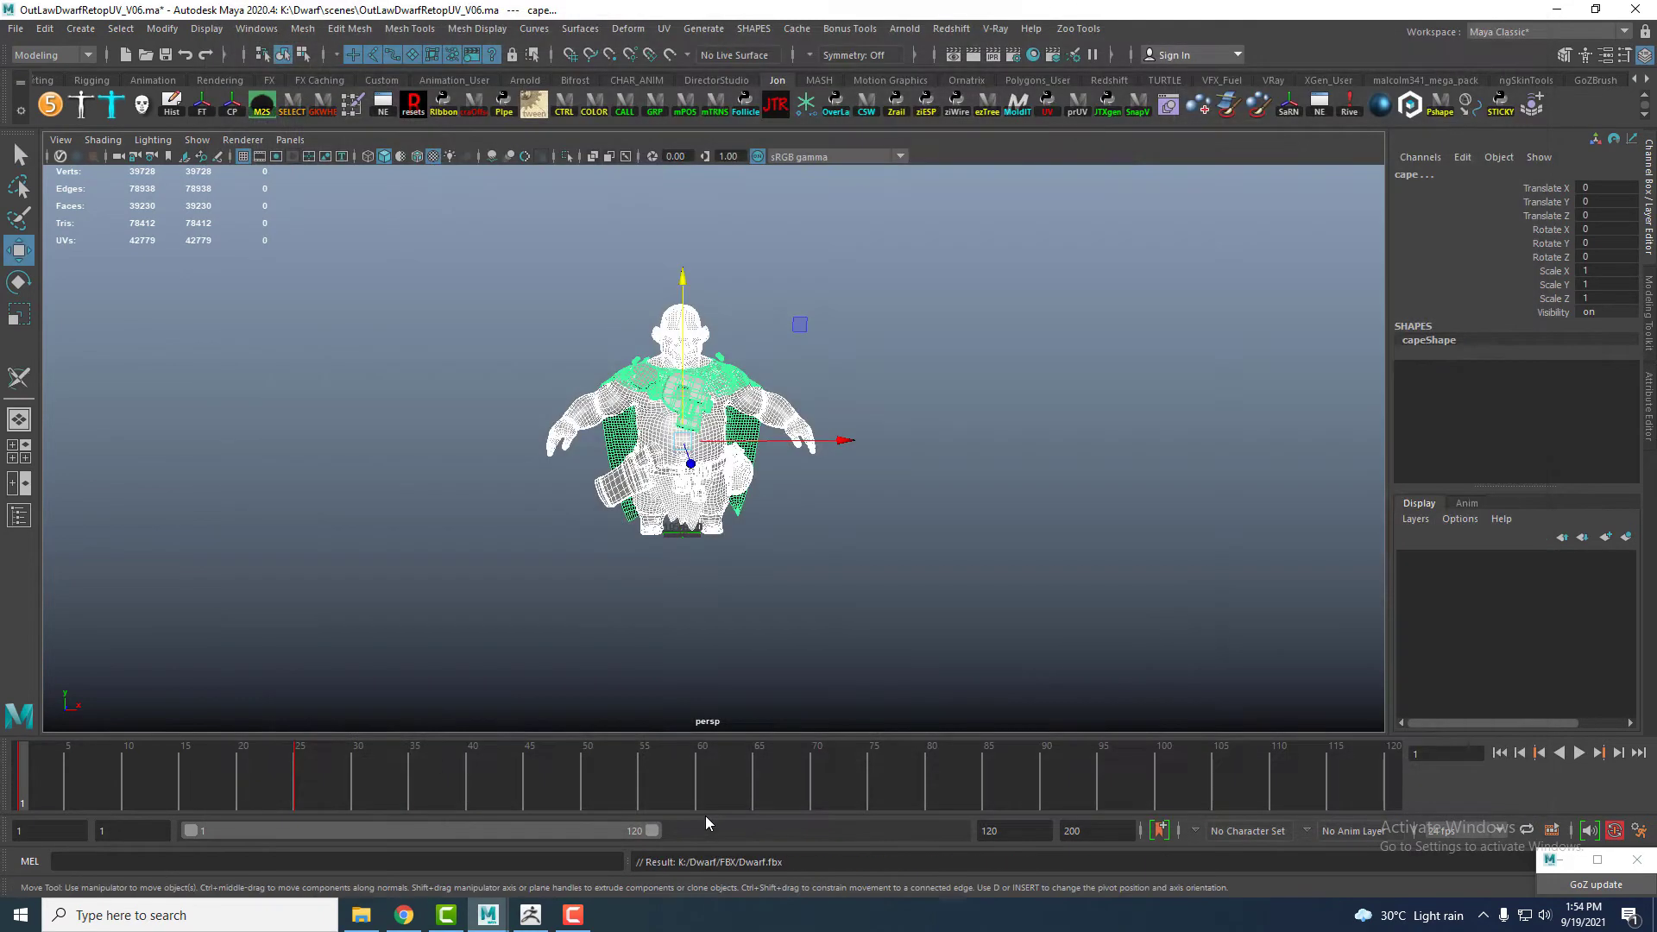
pyautogui.keyDown('alt'); pyautogui.moveTo(932, 522); pyautogui.dragTo(958, 521, button='right'); pyautogui.keyUp('alt')
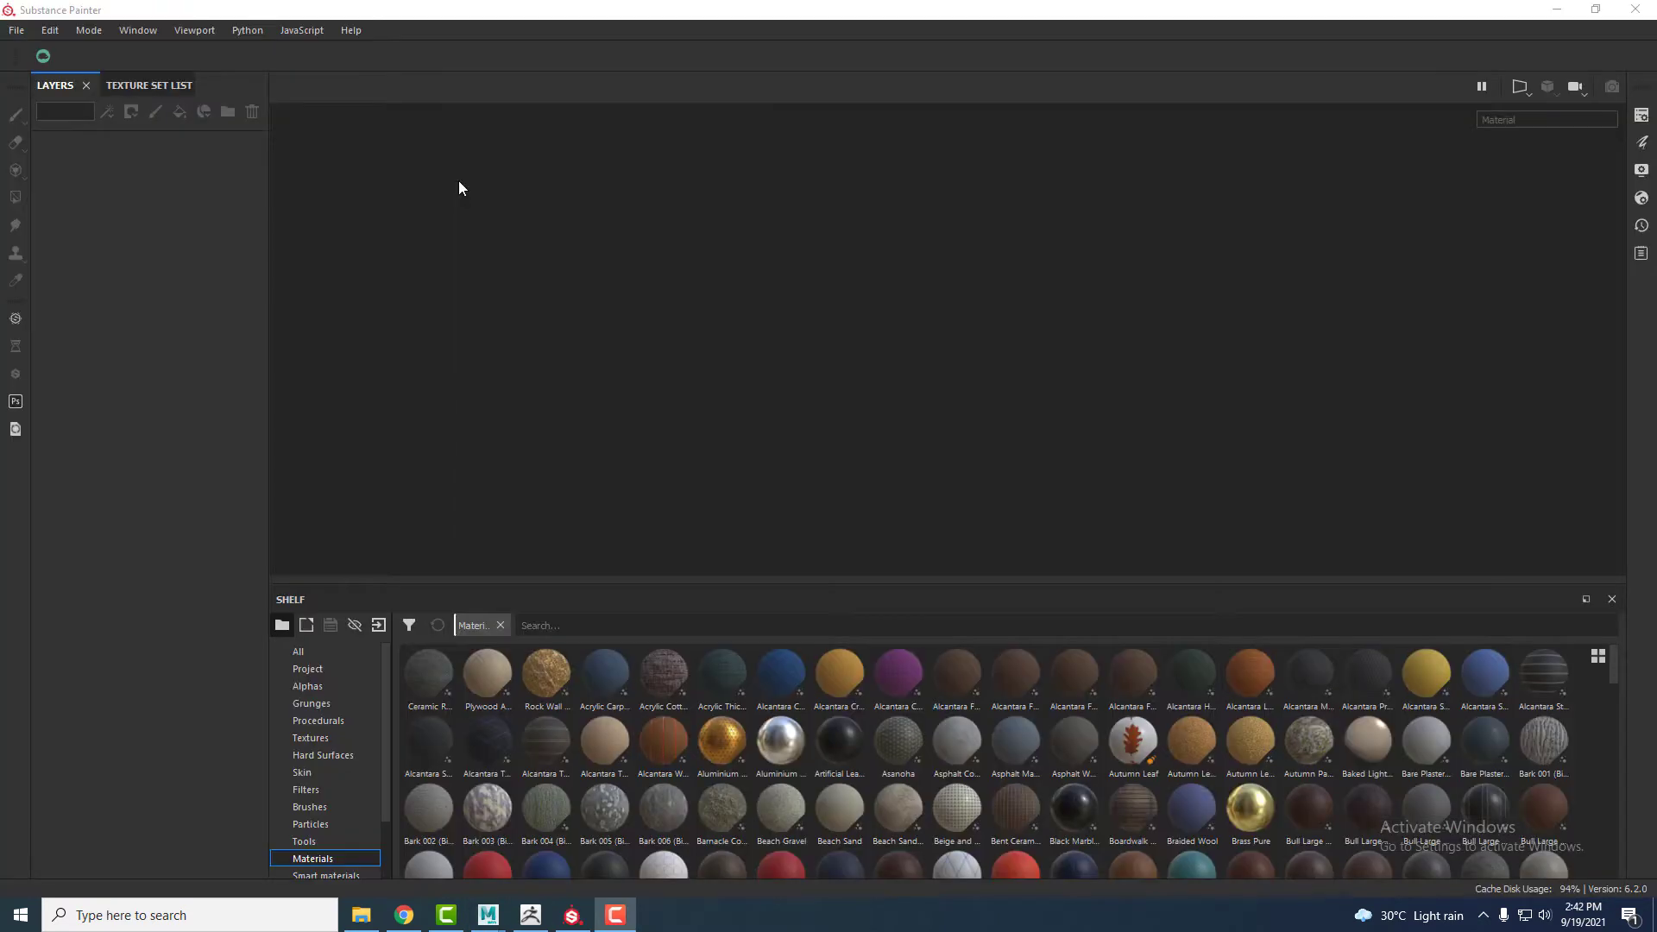
# - Switch to Substance Painter and create a project from Dwarfexplode.fbx with 4096 document resolution and OpenGL normal map format
pyautogui.click(15, 31)
pyautogui.moveTo(50, 30)
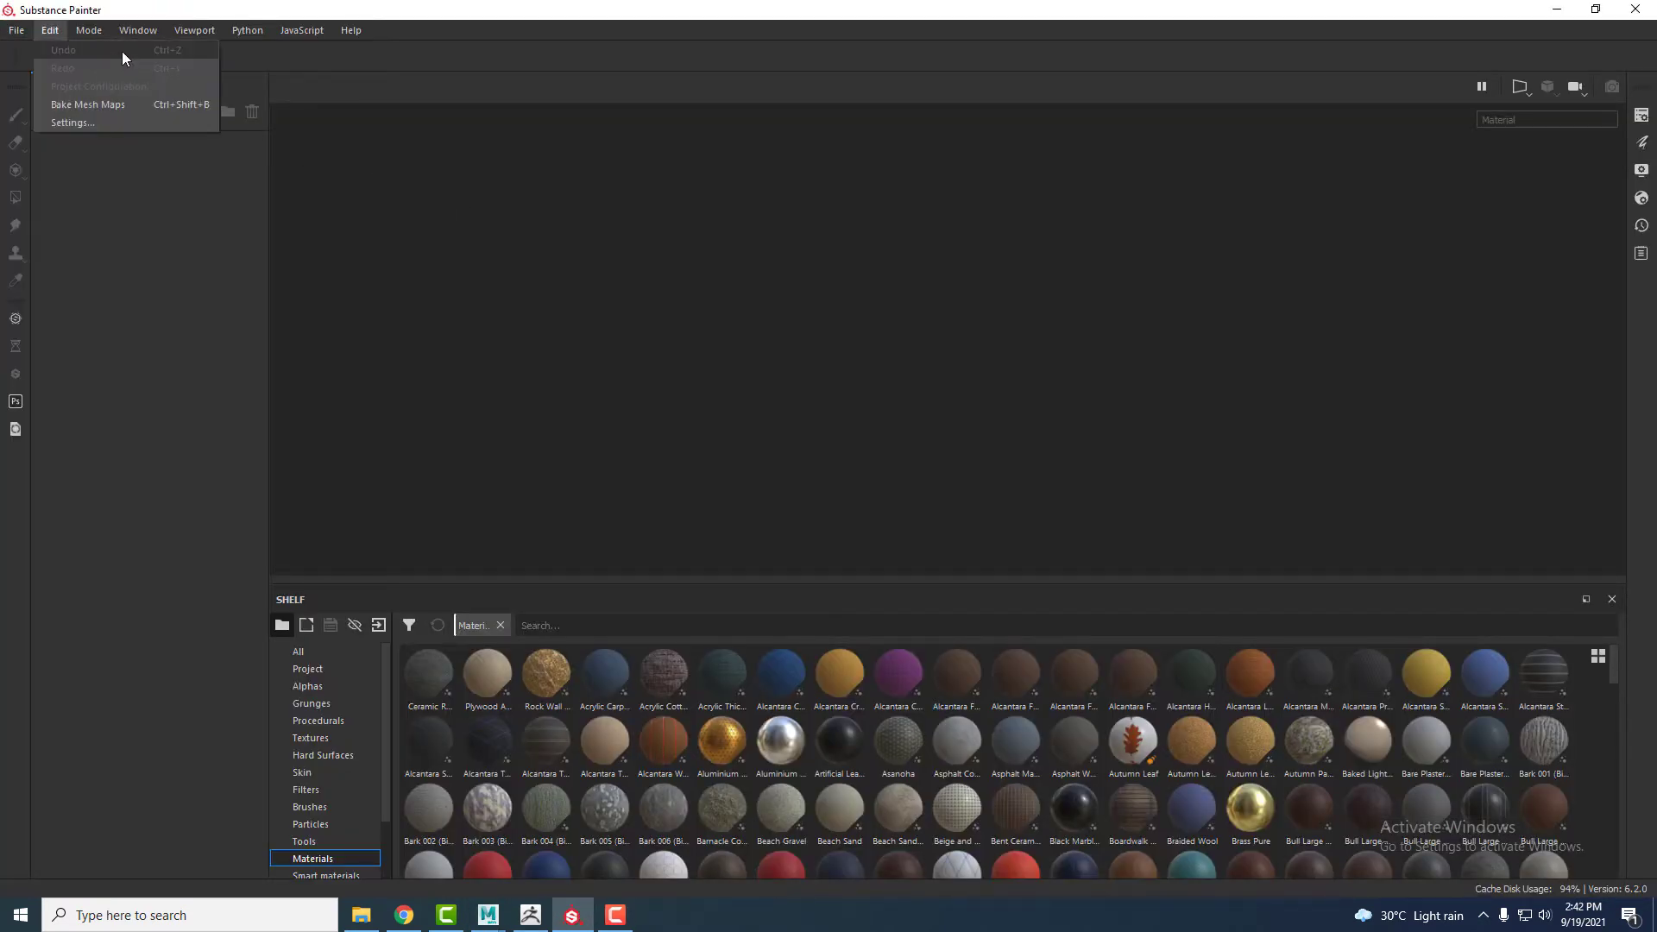
pyautogui.click(31, 49)
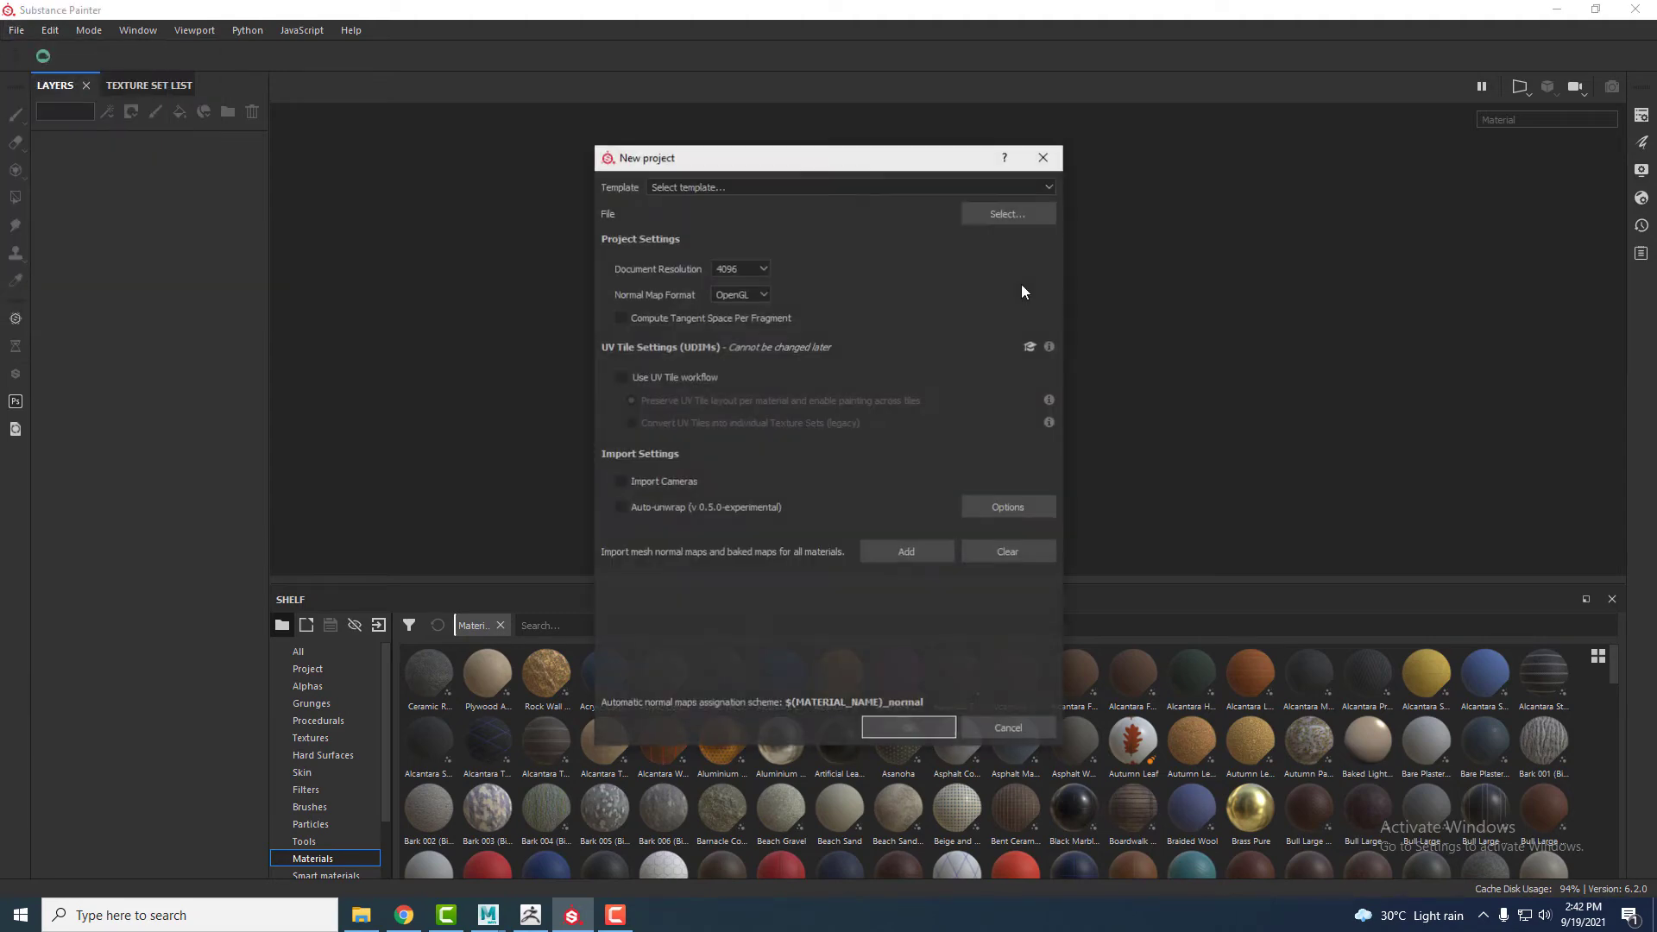
pyautogui.click(1004, 213)
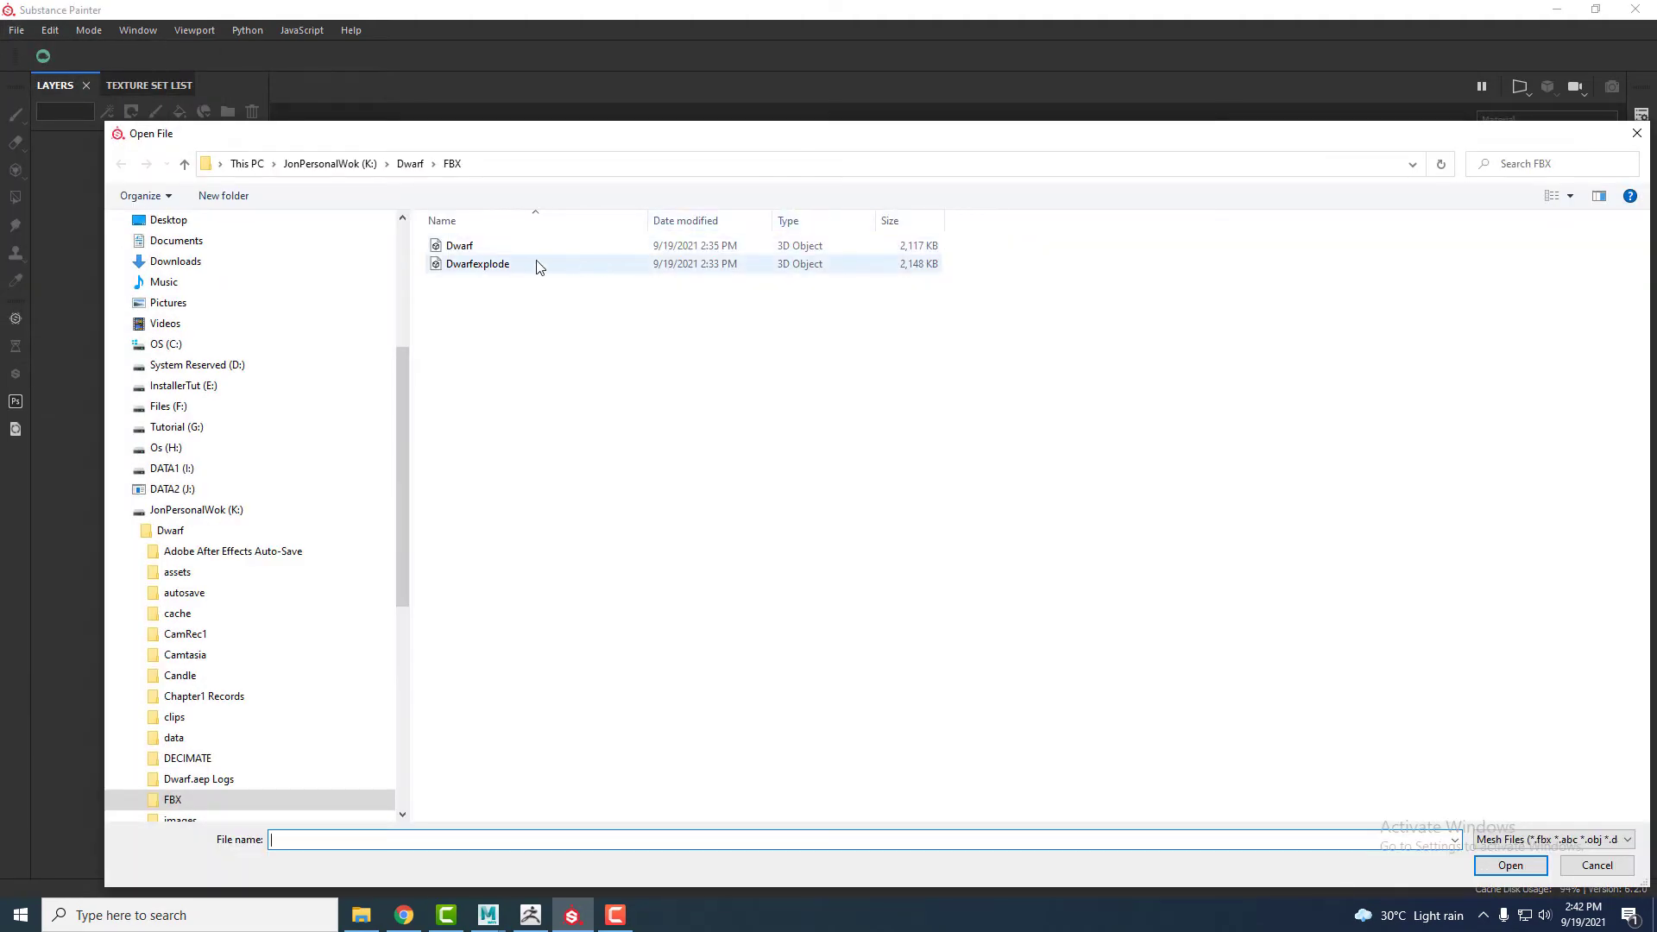
pyautogui.doubleClick(486, 267)
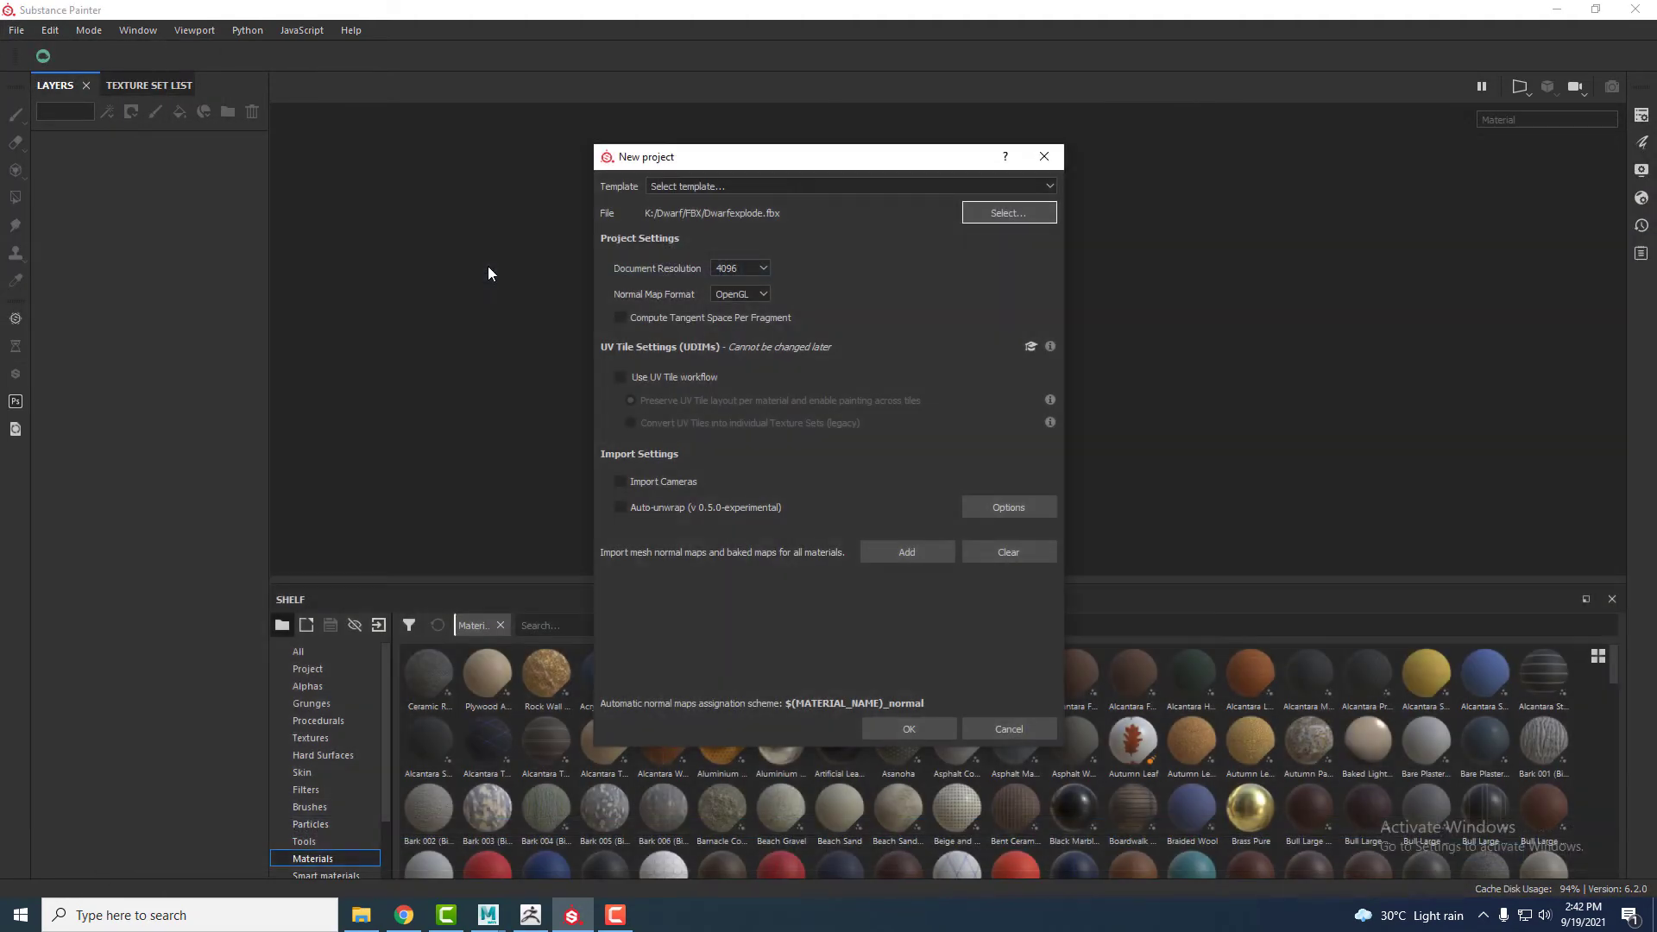
pyautogui.click(910, 729)
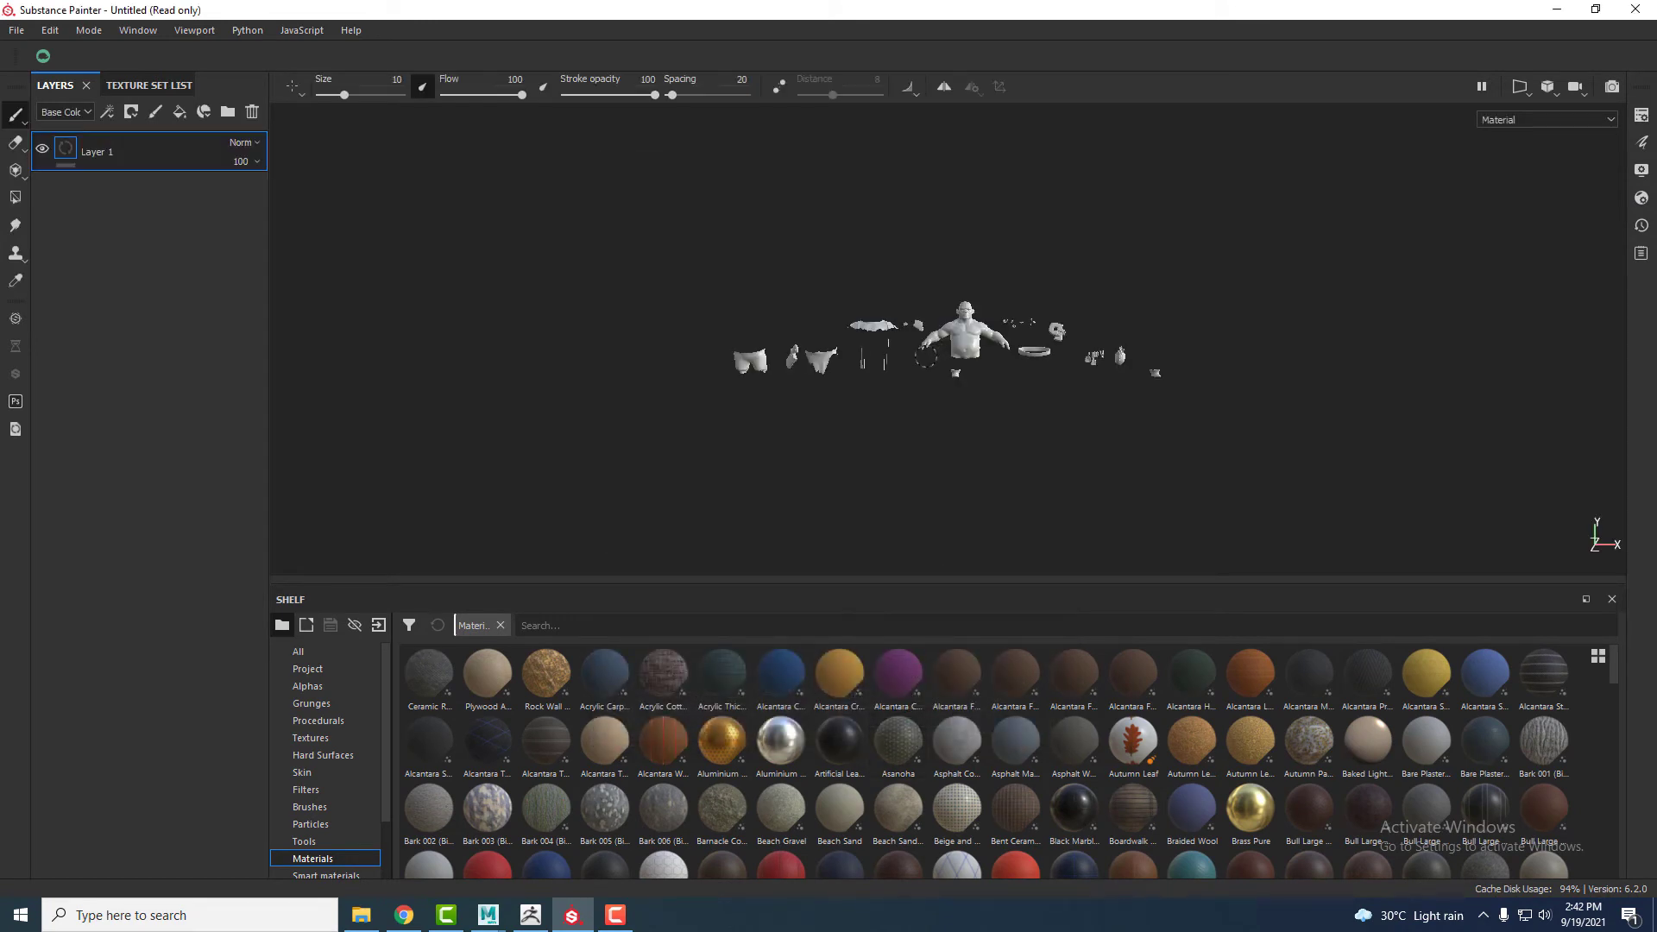
# - Open the mesh map baking settings, set the output size to 2048, and use the low poly mesh as the high poly mesh
pyautogui.keyDown('alt'); pyautogui.moveTo(956, 420); pyautogui.dragTo(989, 420); pyautogui.keyUp('alt')
pyautogui.keyDown('alt'); pyautogui.moveTo(989, 421); pyautogui.dragTo(922, 395, button='middle'); pyautogui.keyUp('alt')
pyautogui.scroll(-3, 1093, 418)
pyautogui.scroll(7, 1091, 425)
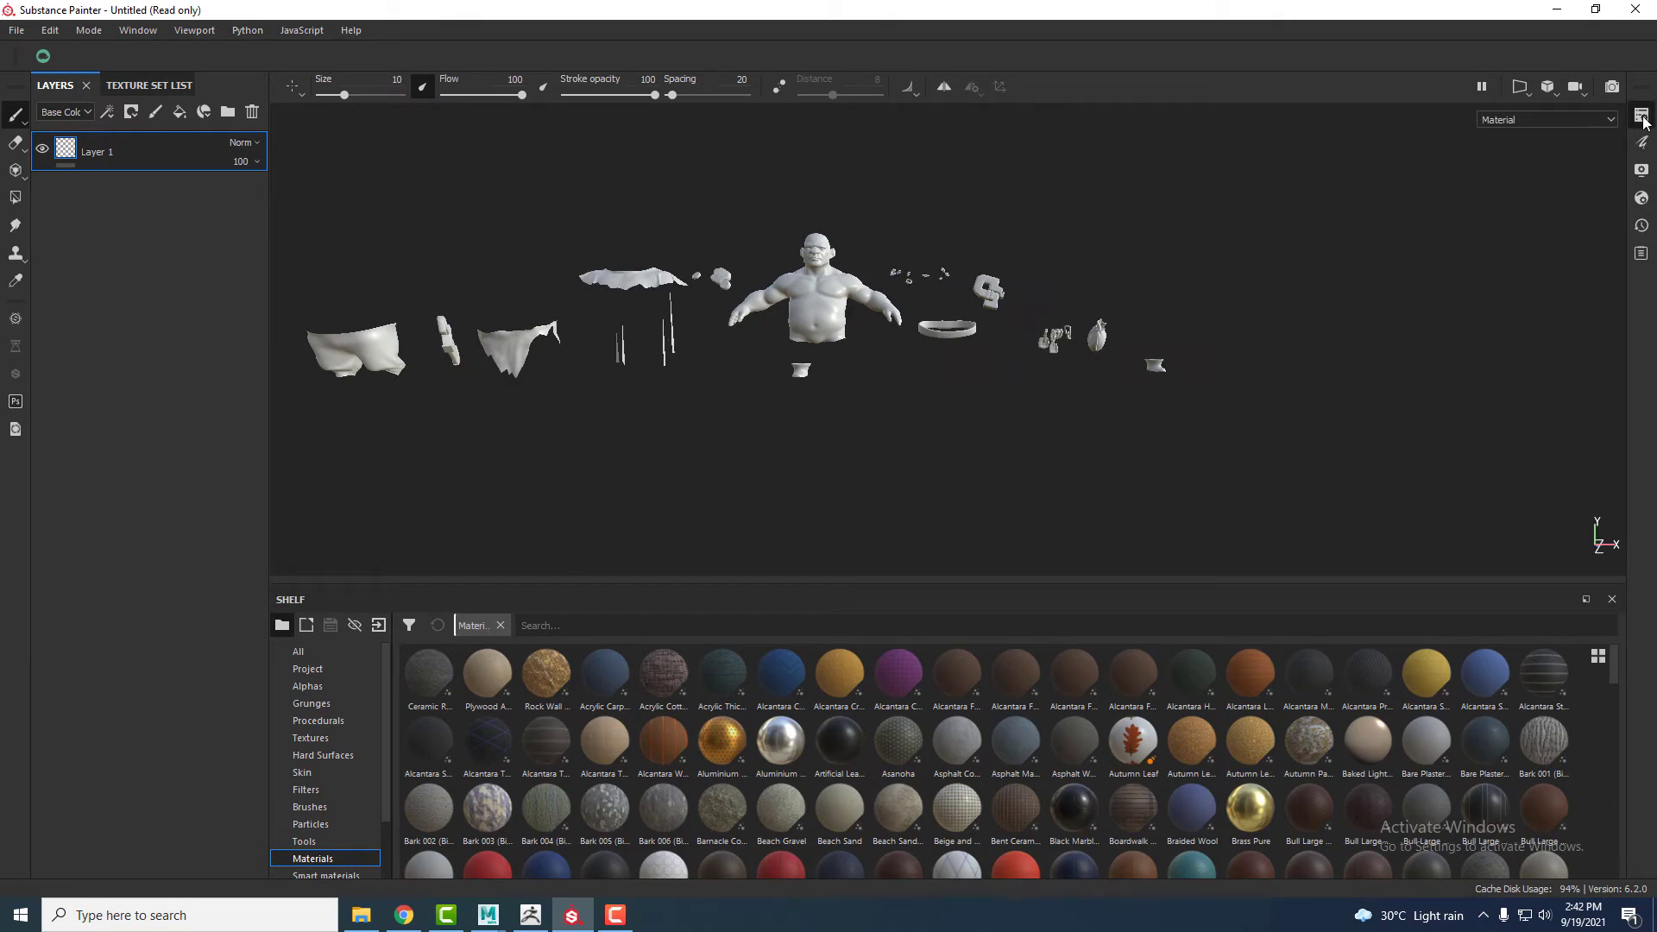
pyautogui.click(1641, 117)
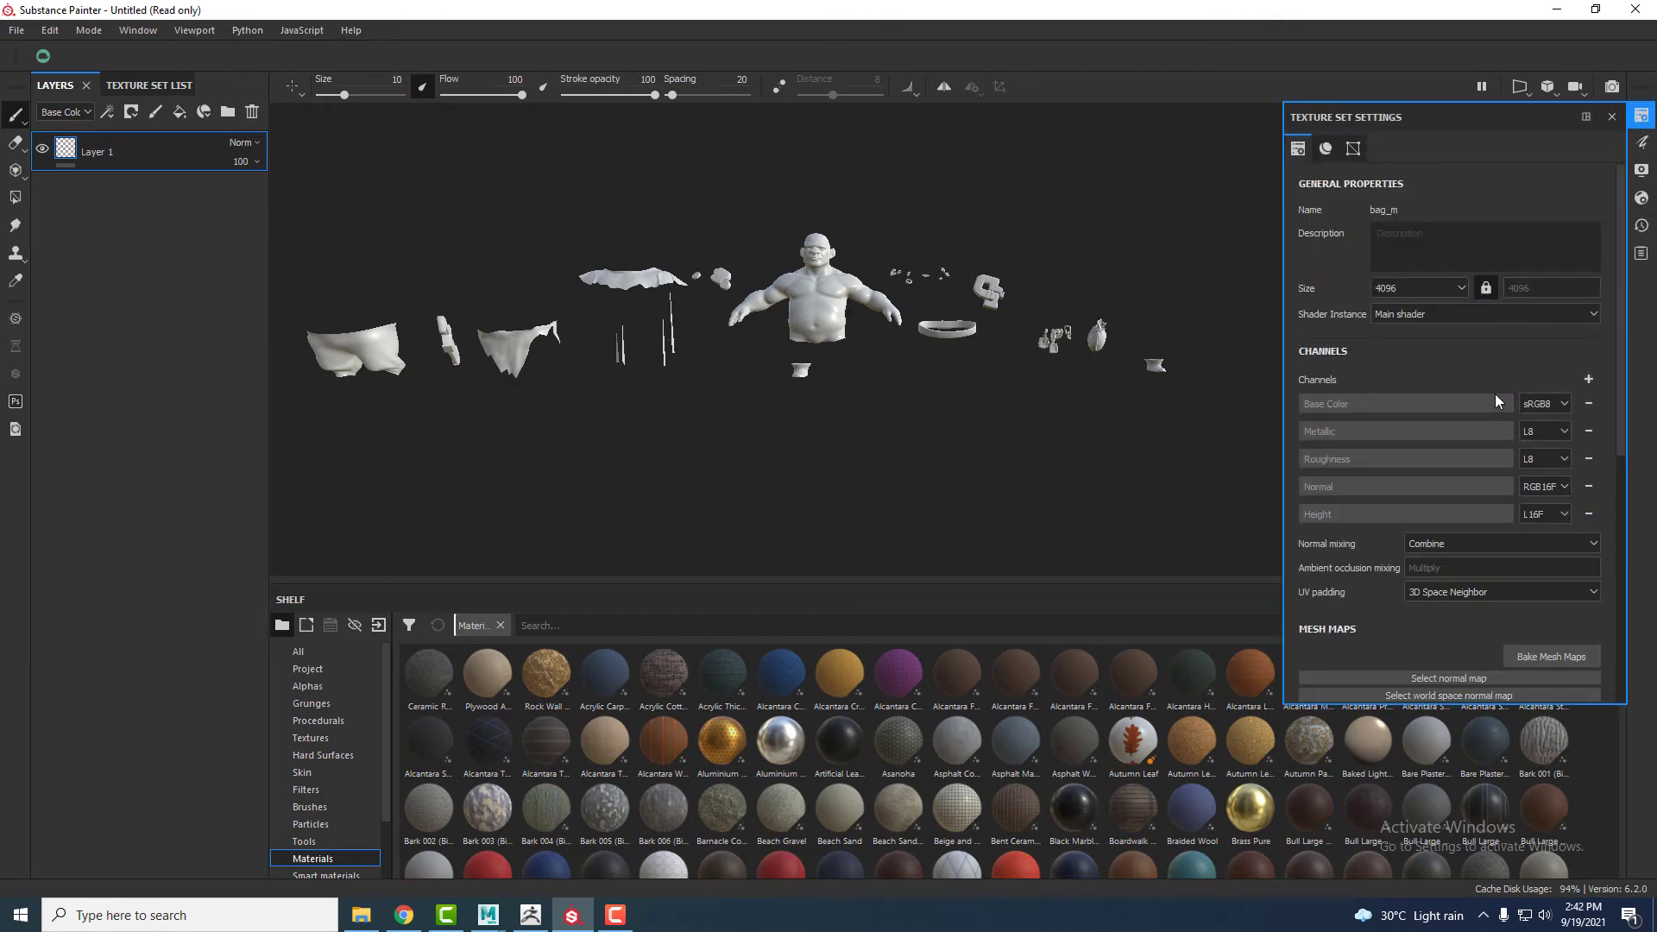
pyautogui.scroll(-3, 1495, 405)
pyautogui.scroll(2, 1447, 326)
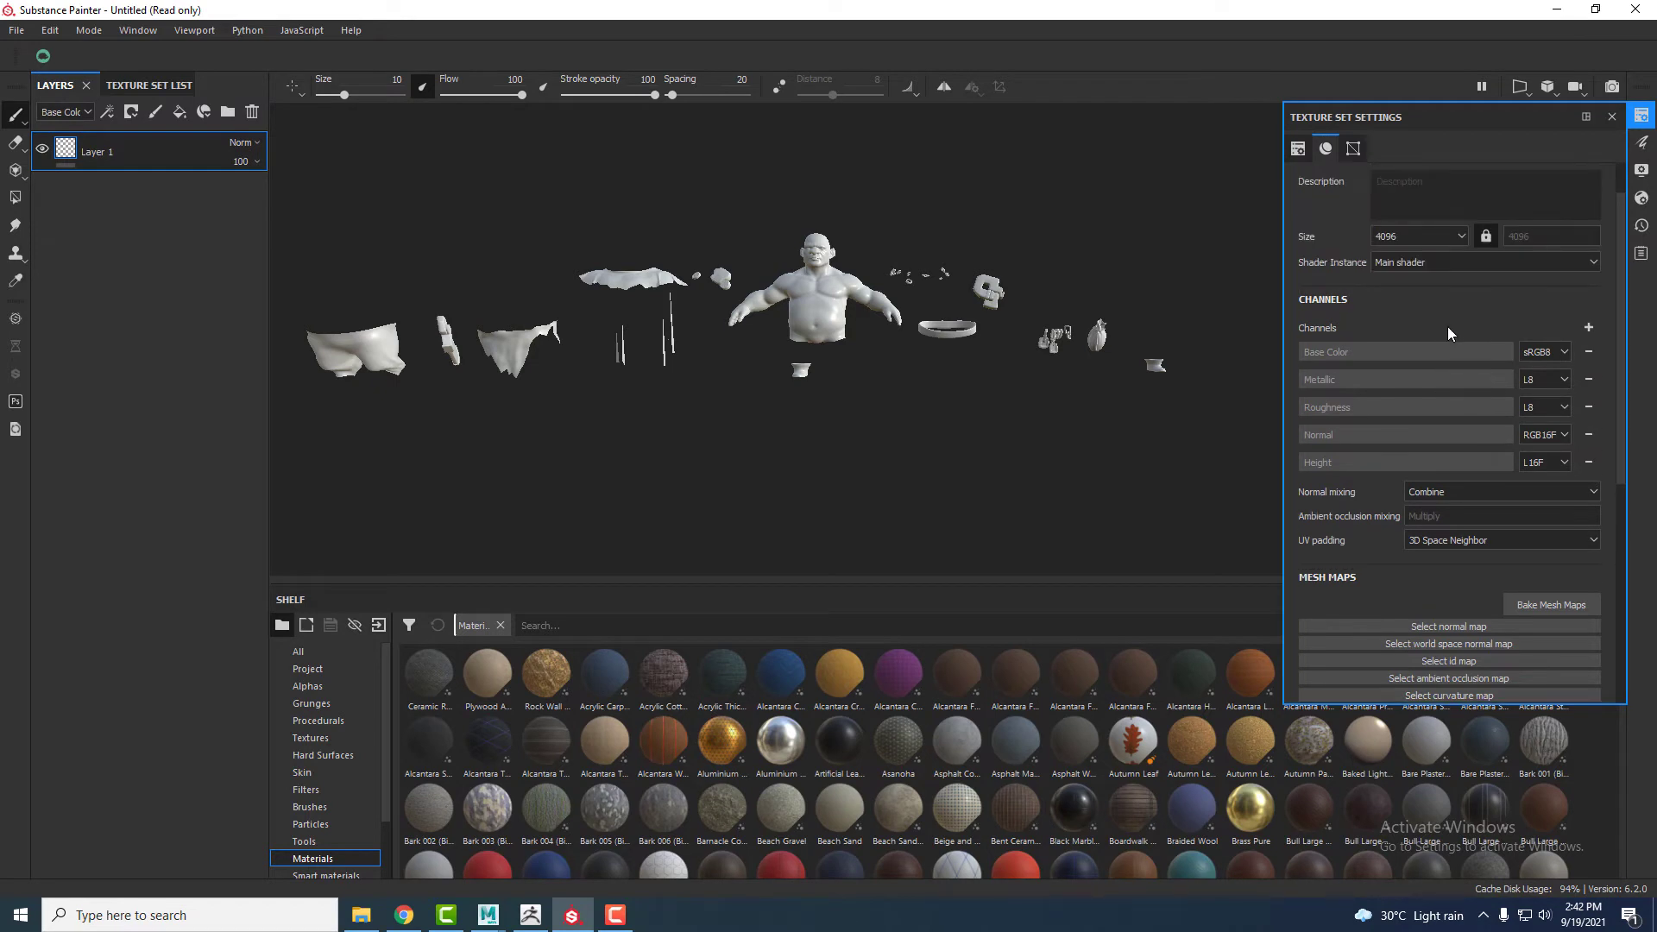
pyautogui.scroll(-4, 1447, 326)
pyautogui.click(1535, 397)
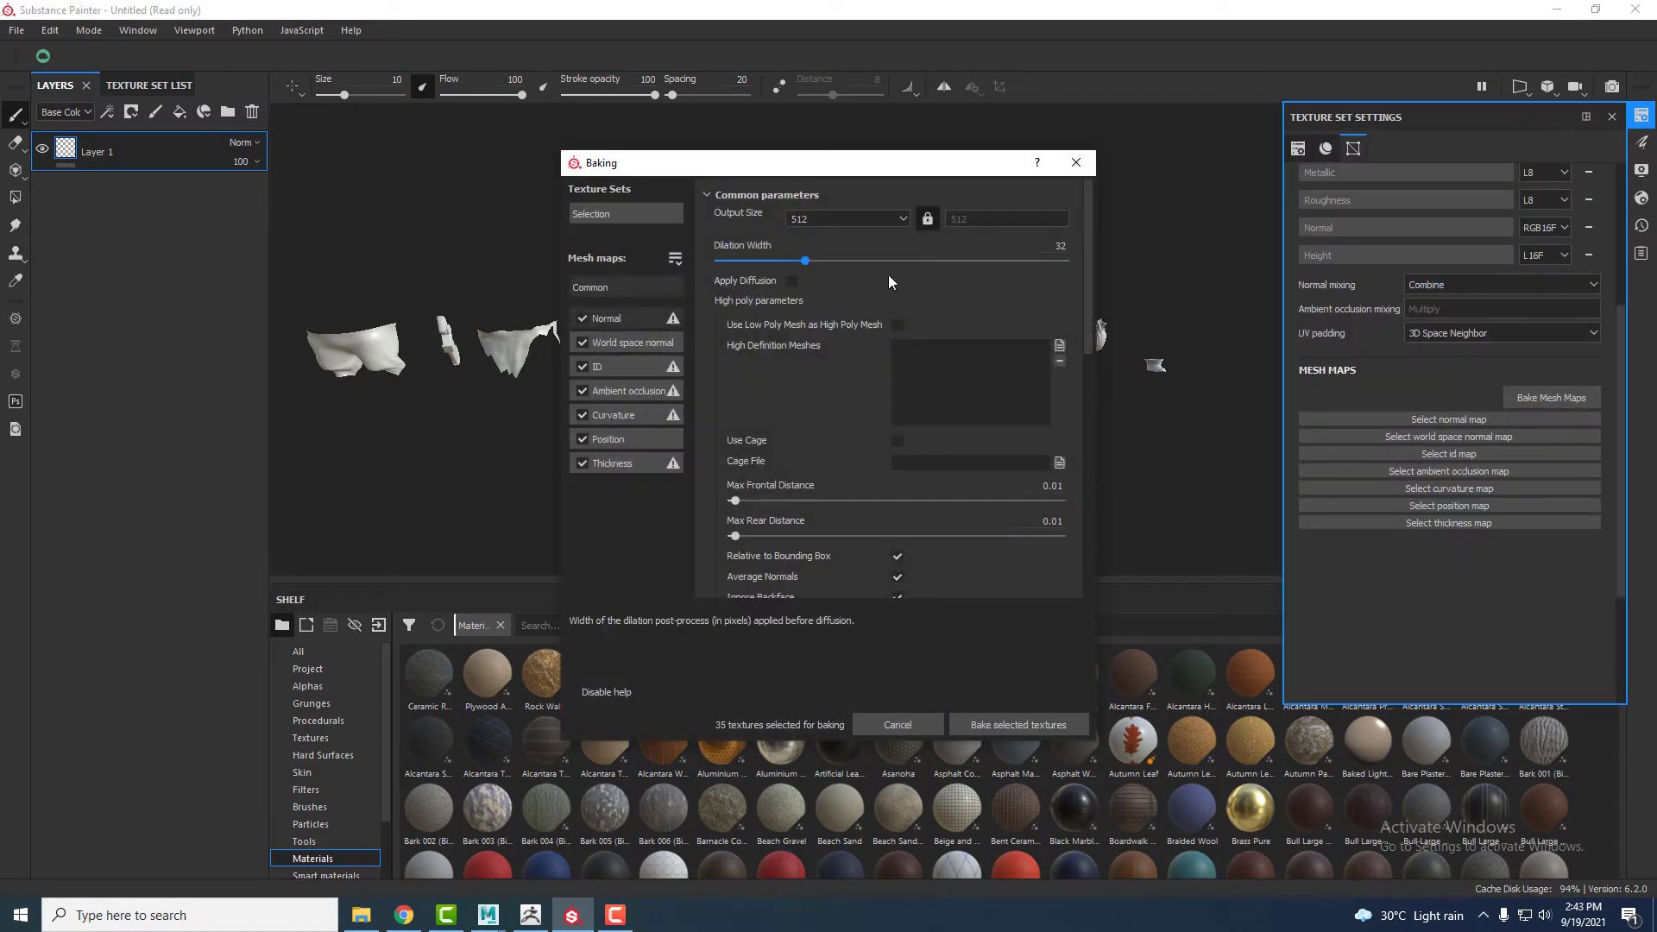
pyautogui.click(878, 220)
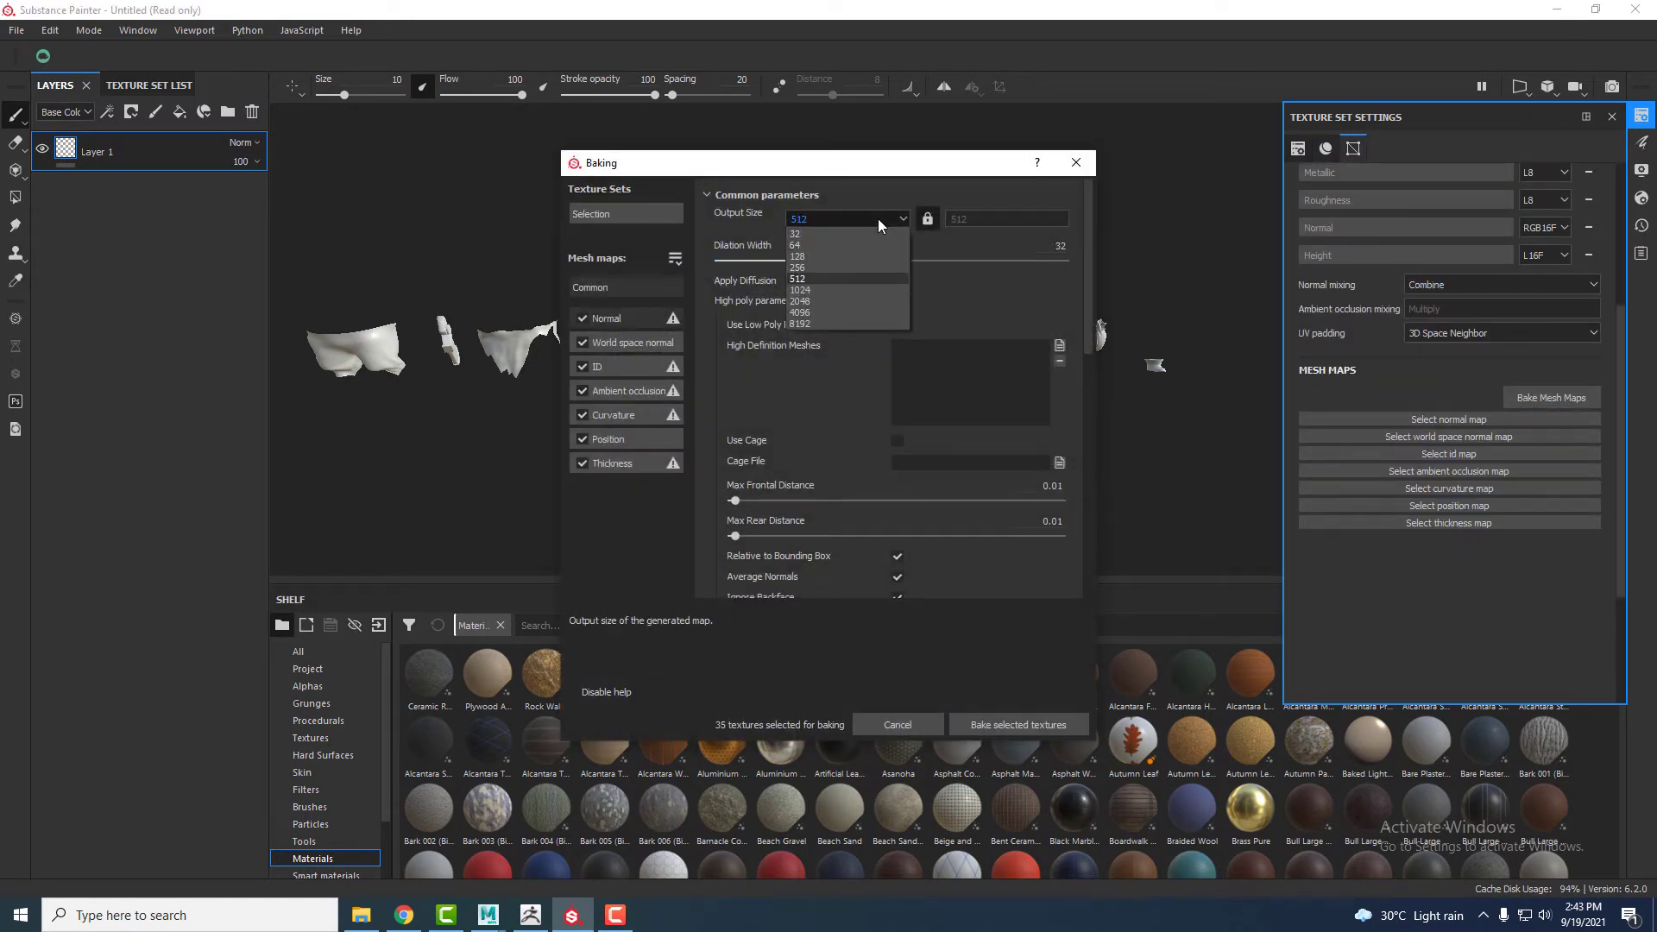
pyautogui.click(815, 302)
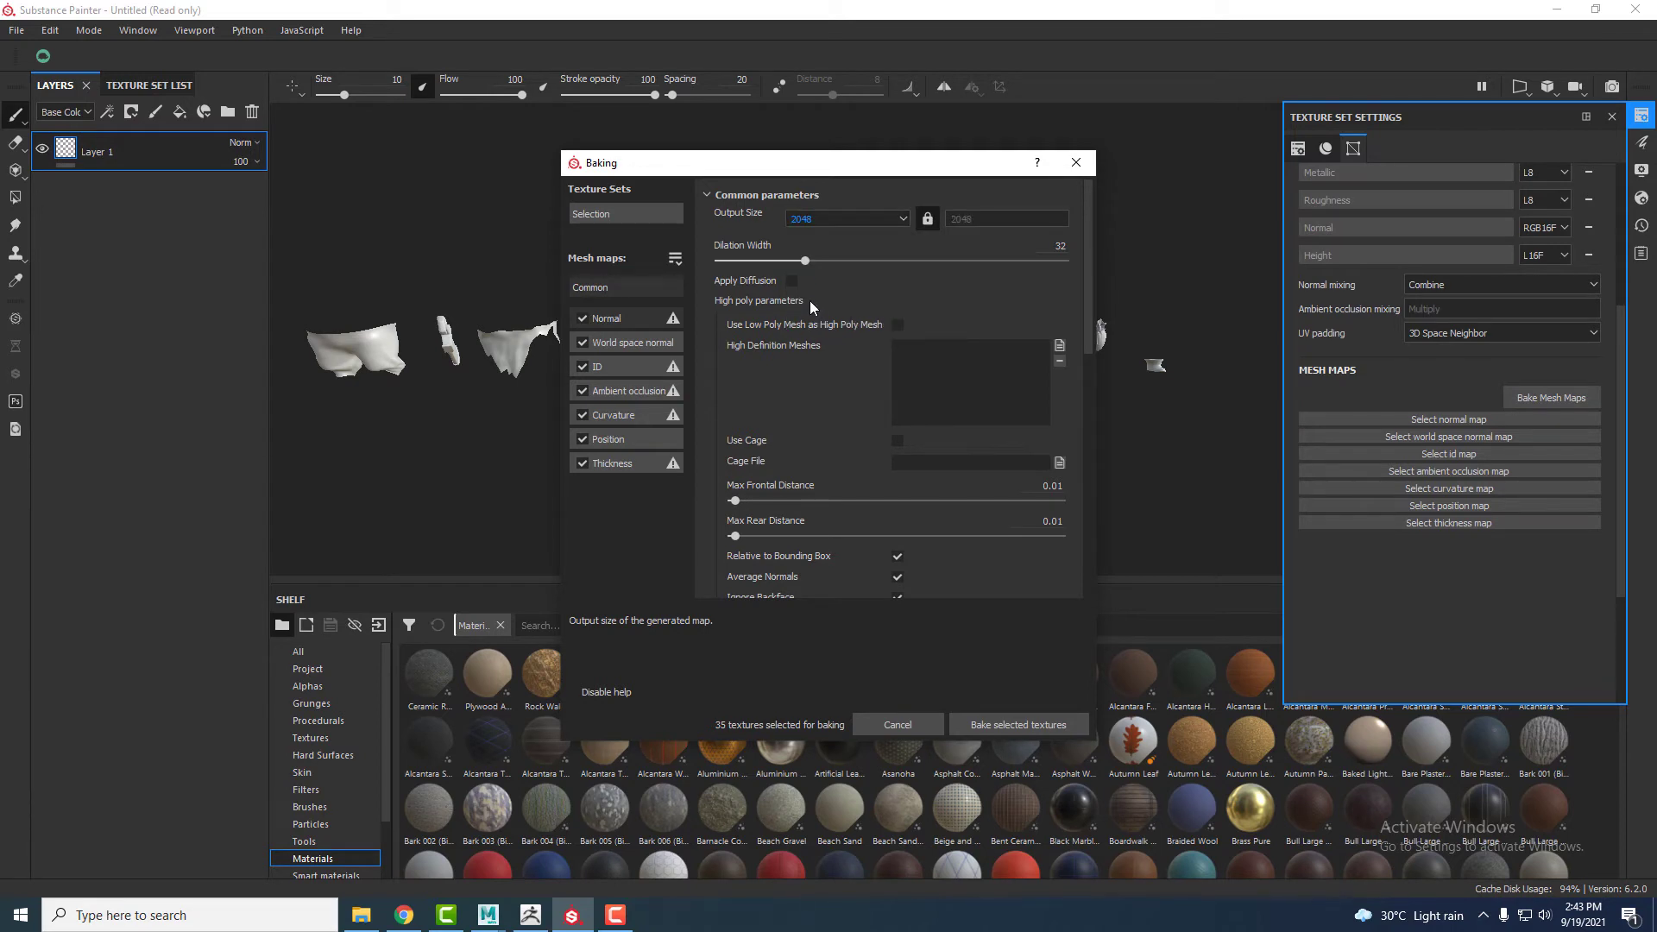
pyautogui.click(897, 325)
pyautogui.scroll(-5, 915, 388)
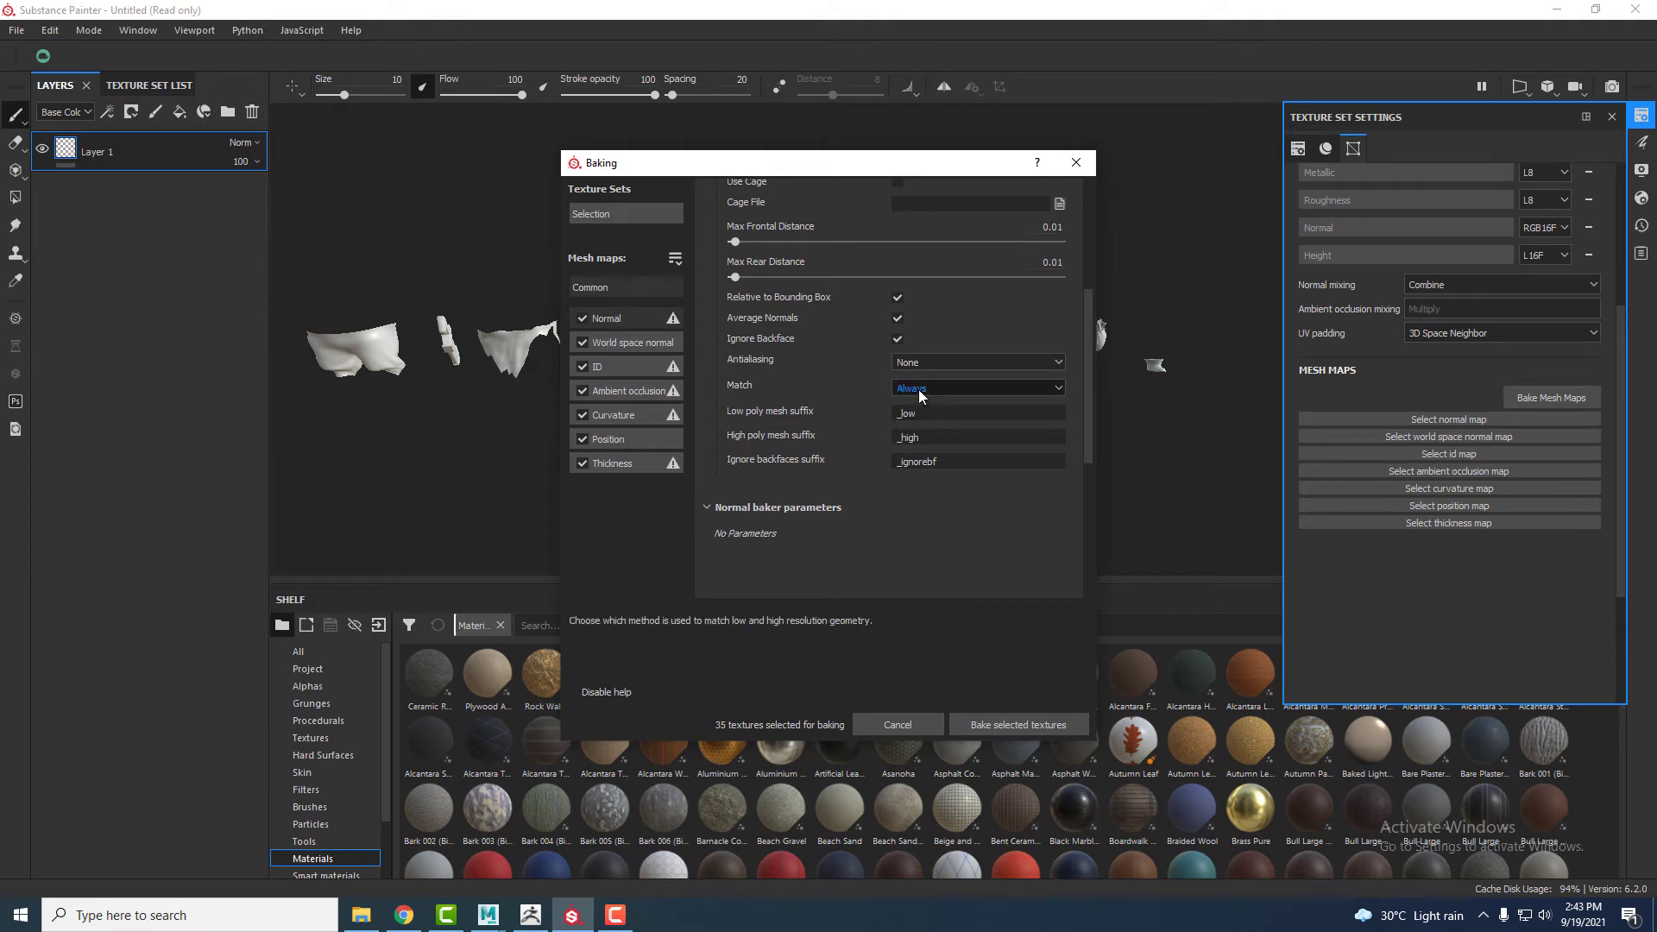
# - Set the baking antialiasing to Subsampling 4x4 with Match on Always, and bake the mesh maps for the selected texture sets
pyautogui.click(946, 362)
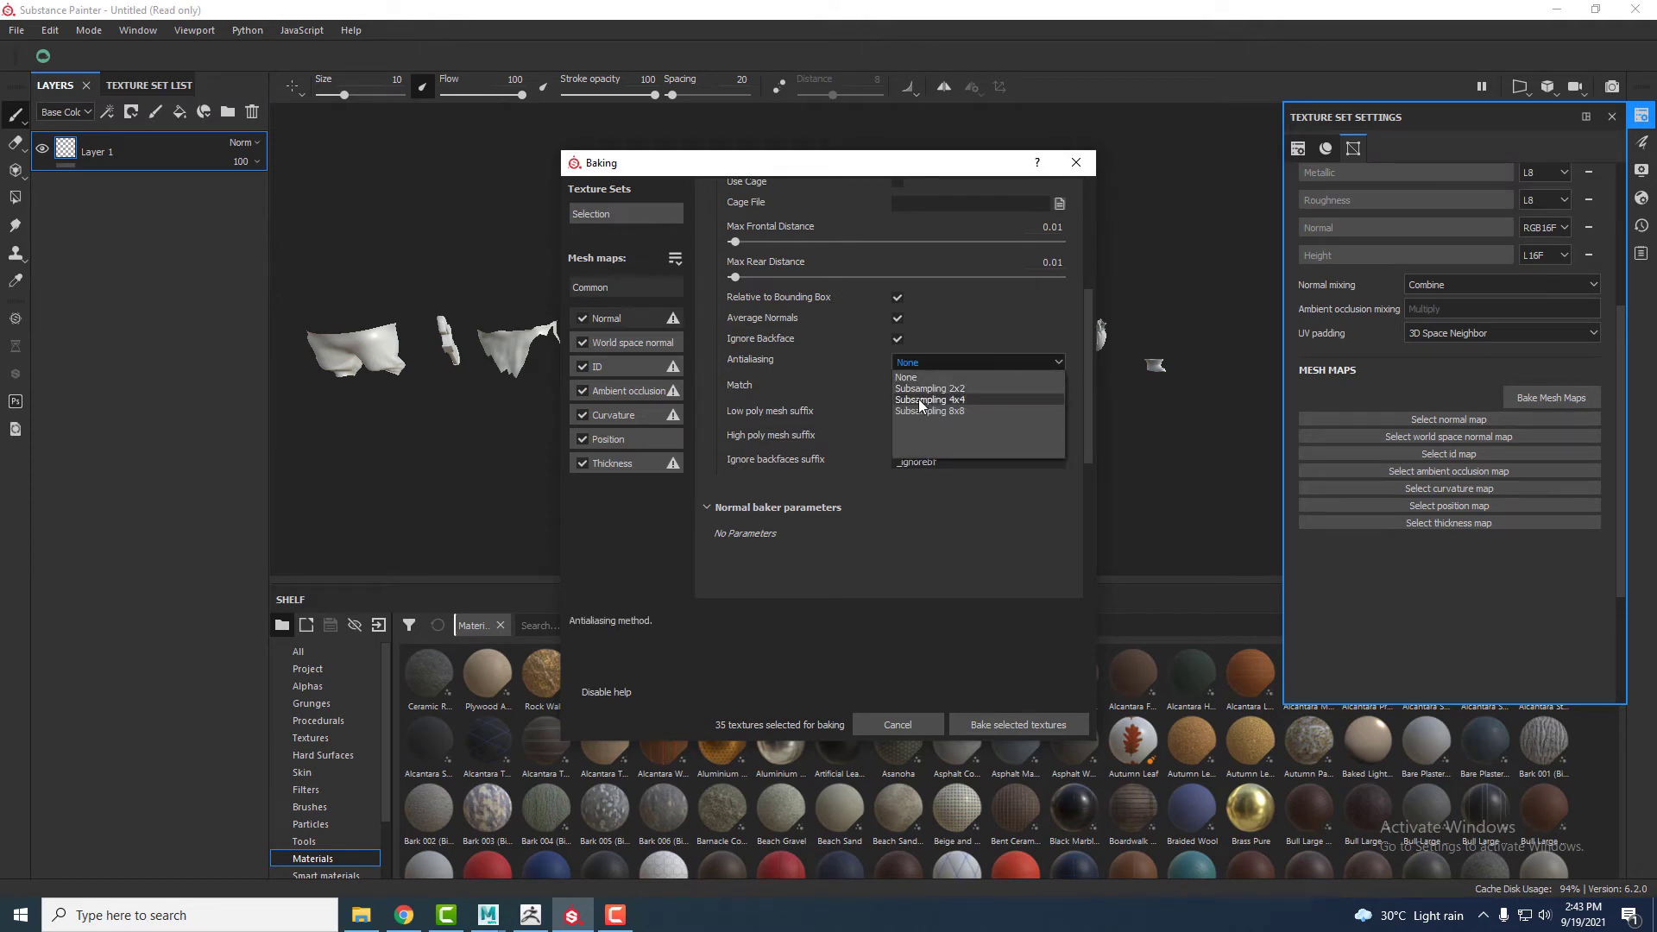
pyautogui.click(920, 400)
pyautogui.click(923, 390)
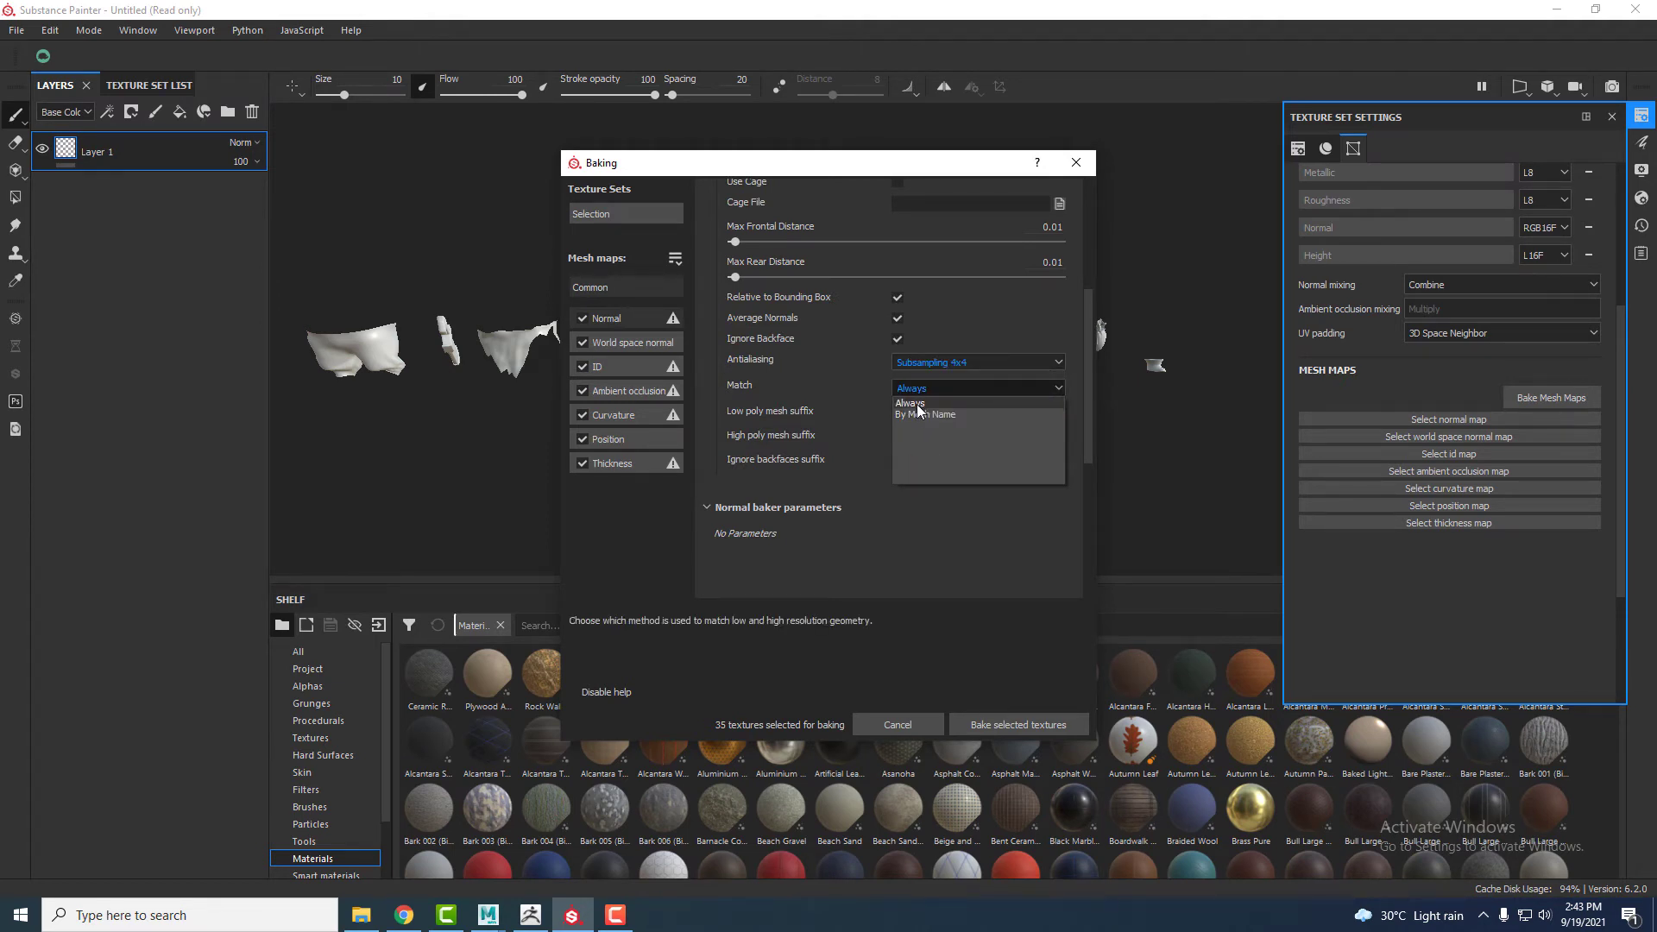
pyautogui.click(917, 404)
pyautogui.scroll(-5, 846, 428)
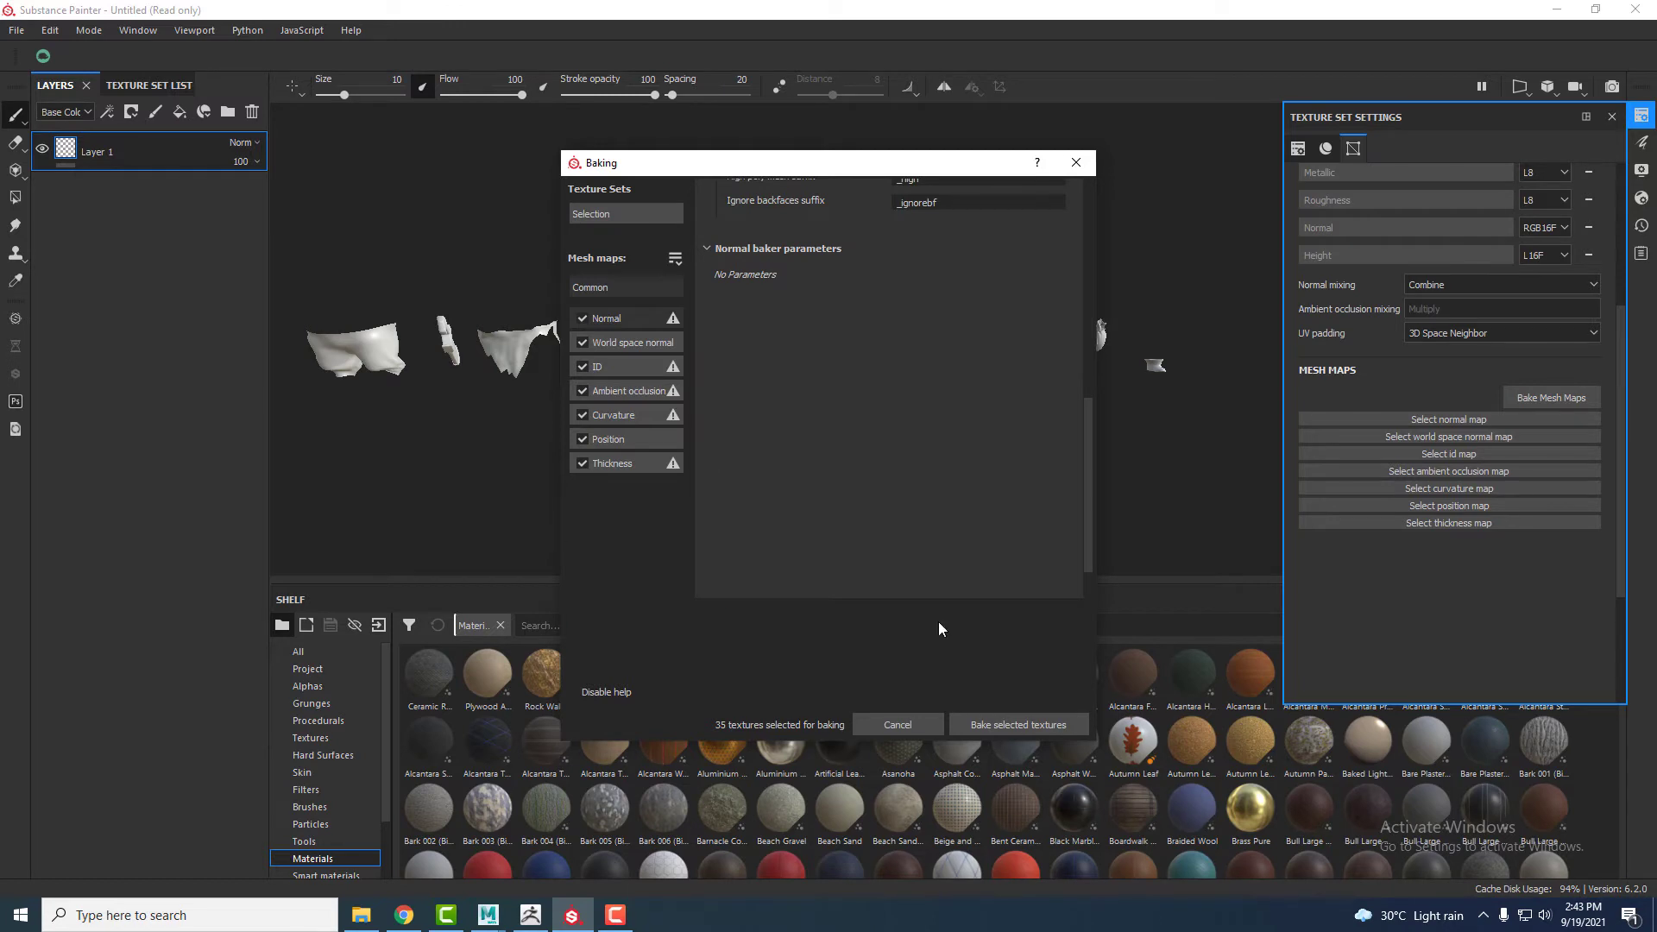
pyautogui.click(1015, 727)
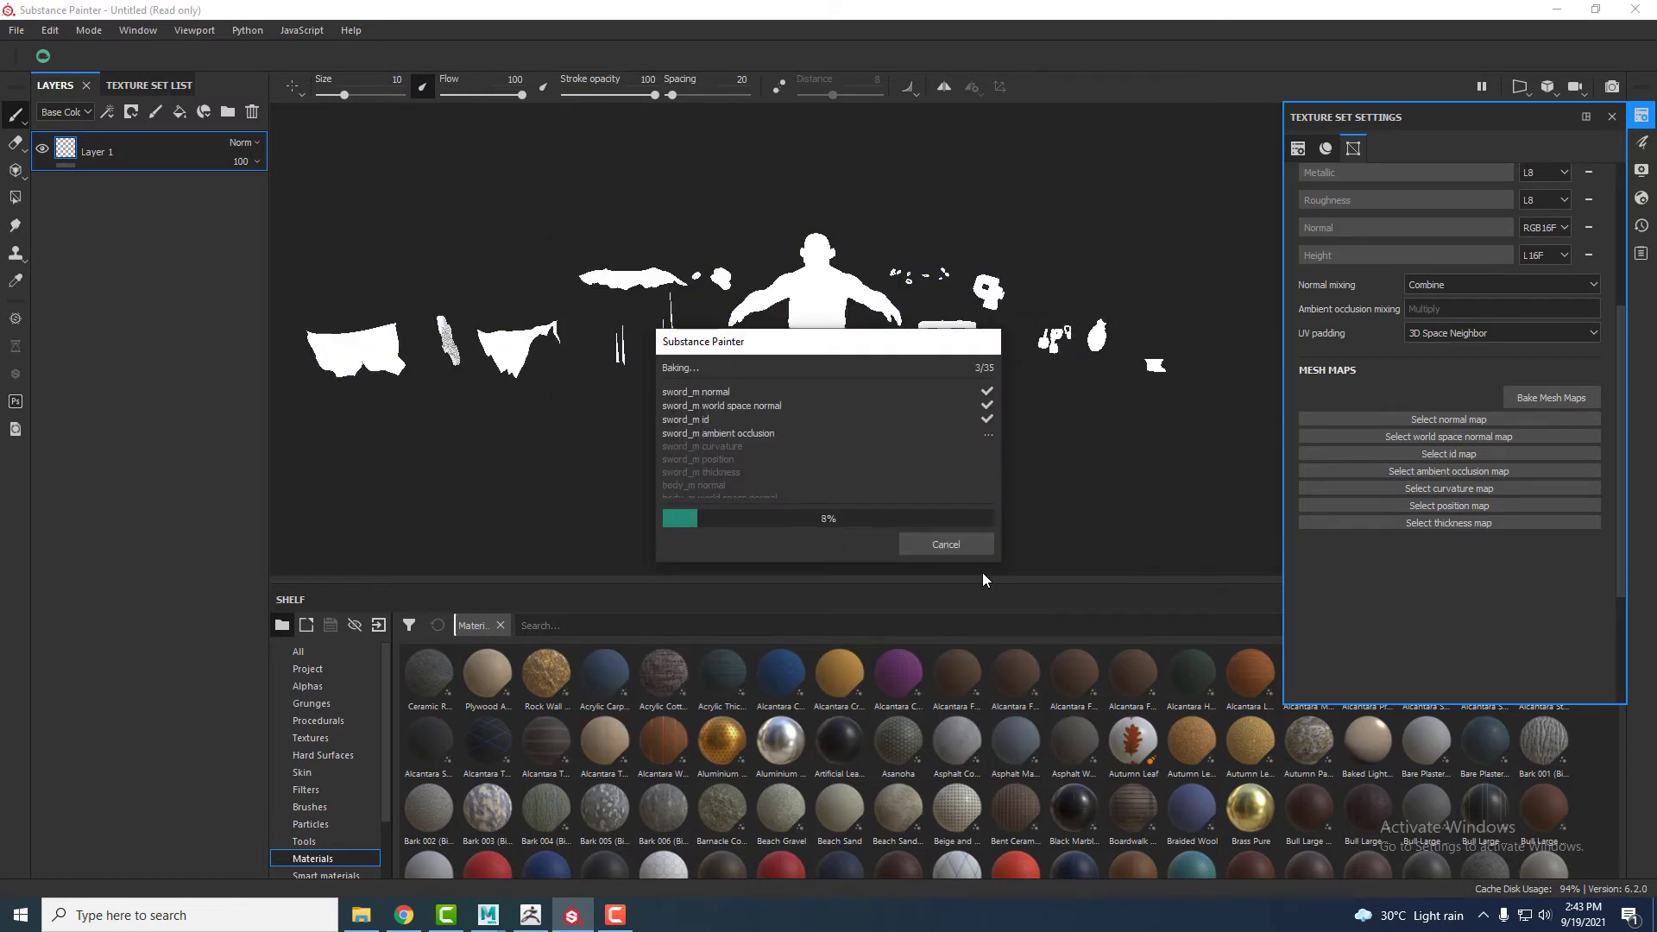
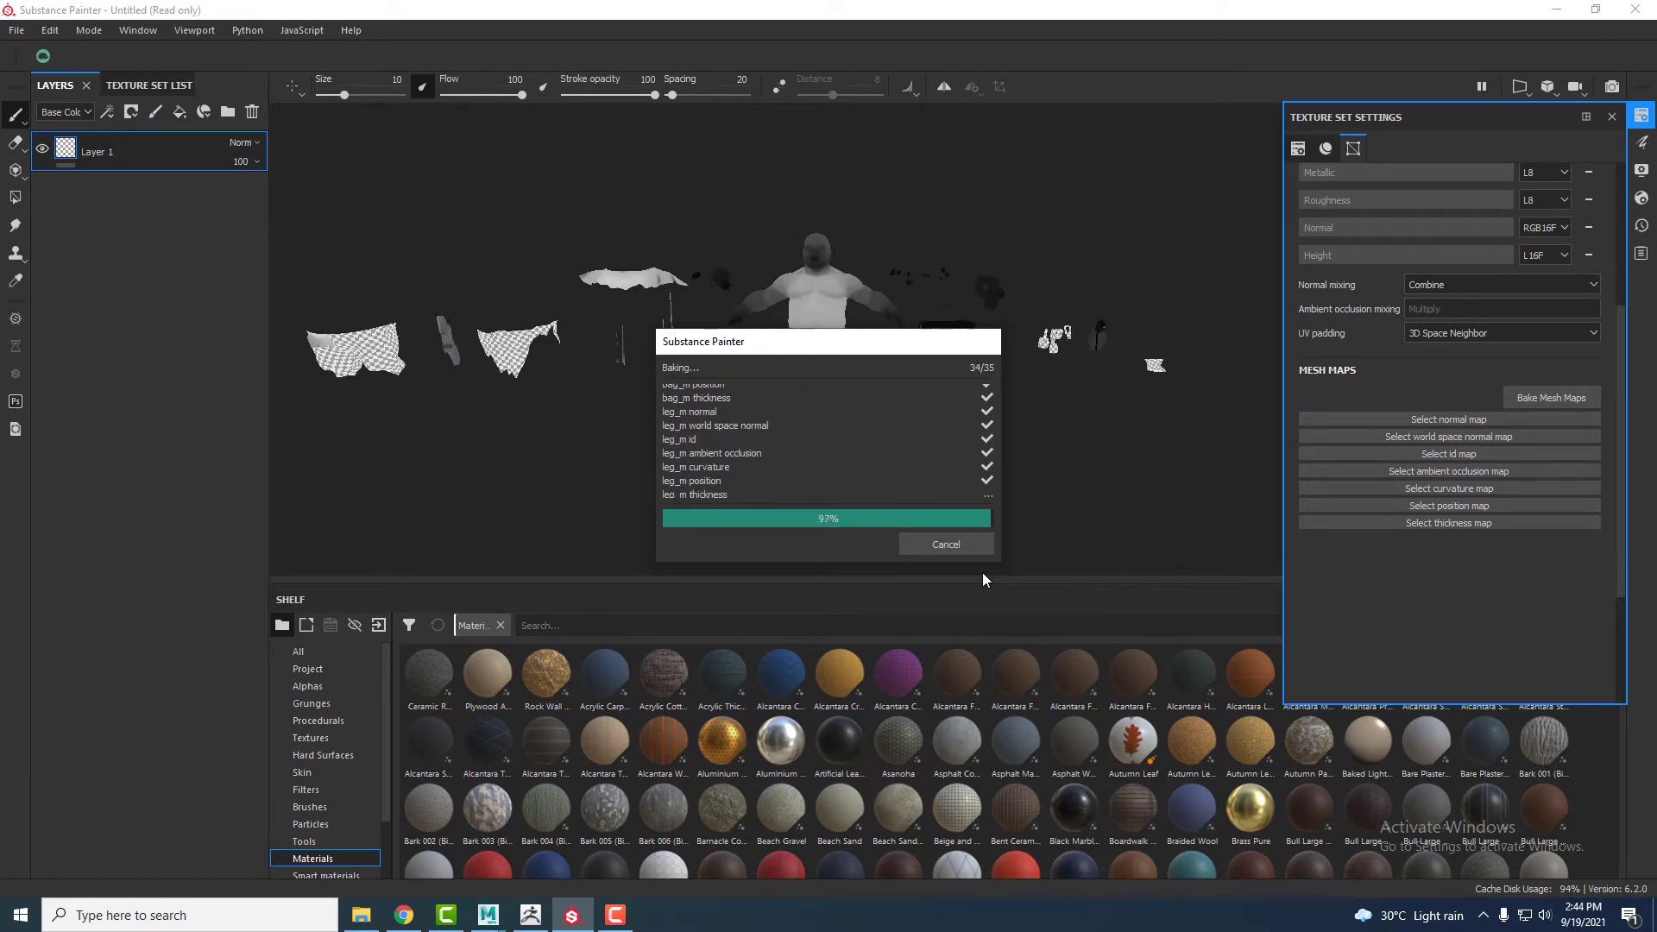
pyautogui.click(964, 544)
# - Replace the project's mesh with the assembled Dwarf.fbx through the project configuration, preserving stroke positions on the mesh
pyautogui.keyDown('alt'); pyautogui.moveTo(688, 399); pyautogui.dragTo(791, 434); pyautogui.keyUp('alt')
pyautogui.click(16, 31)
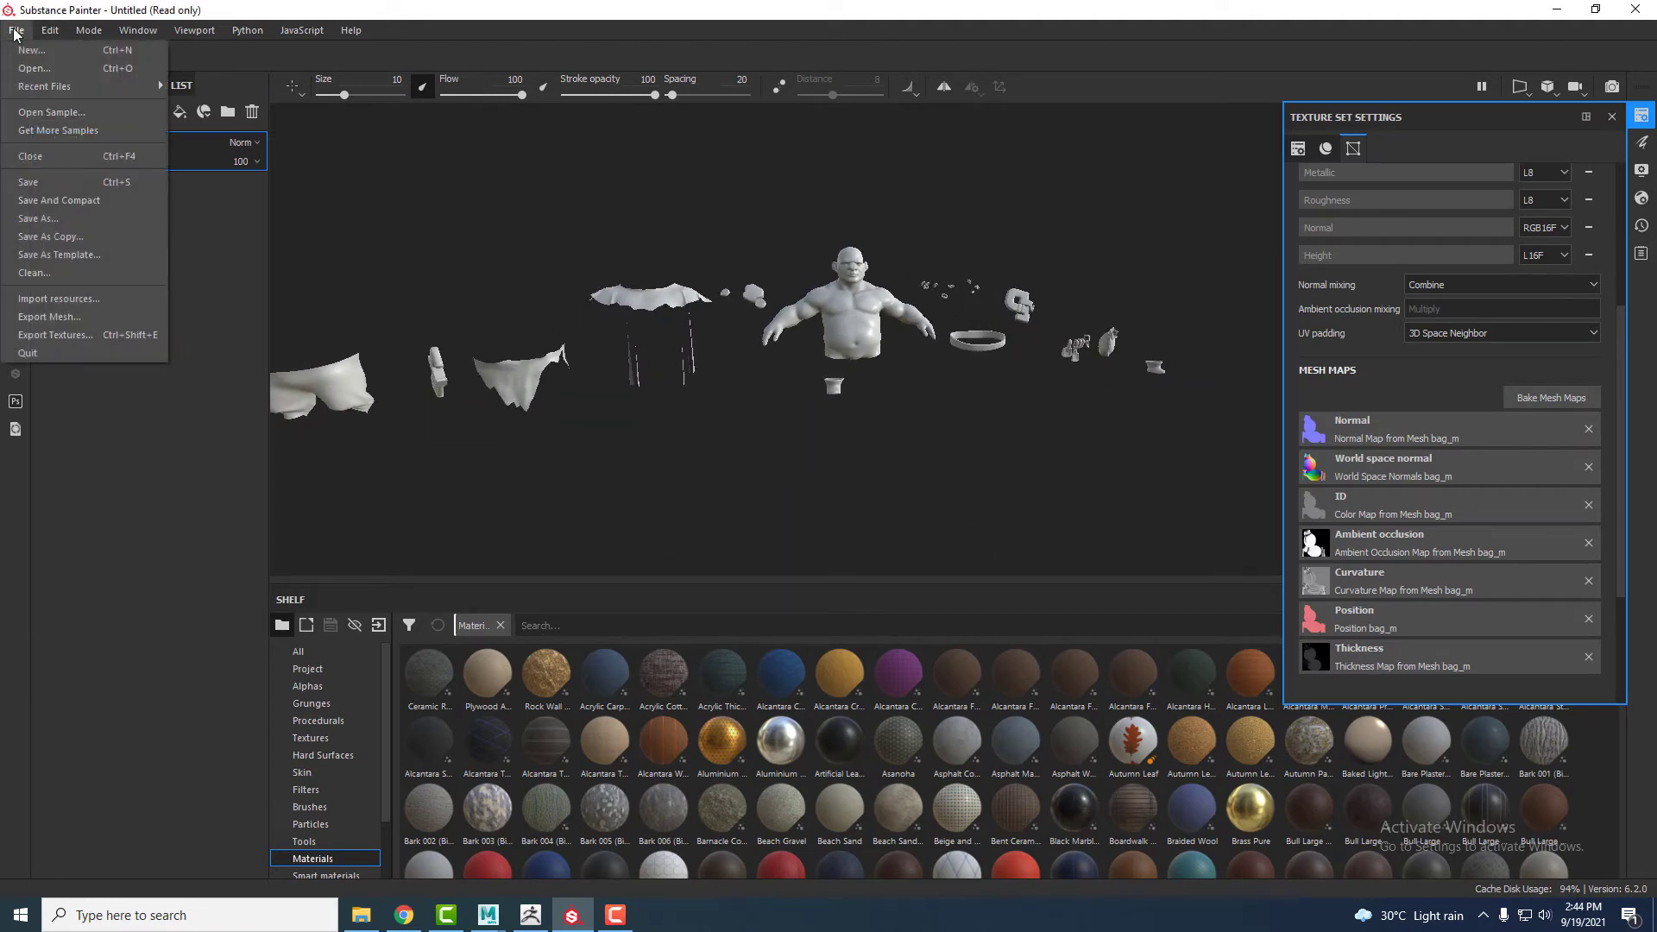
pyautogui.click(49, 30)
pyautogui.click(49, 30)
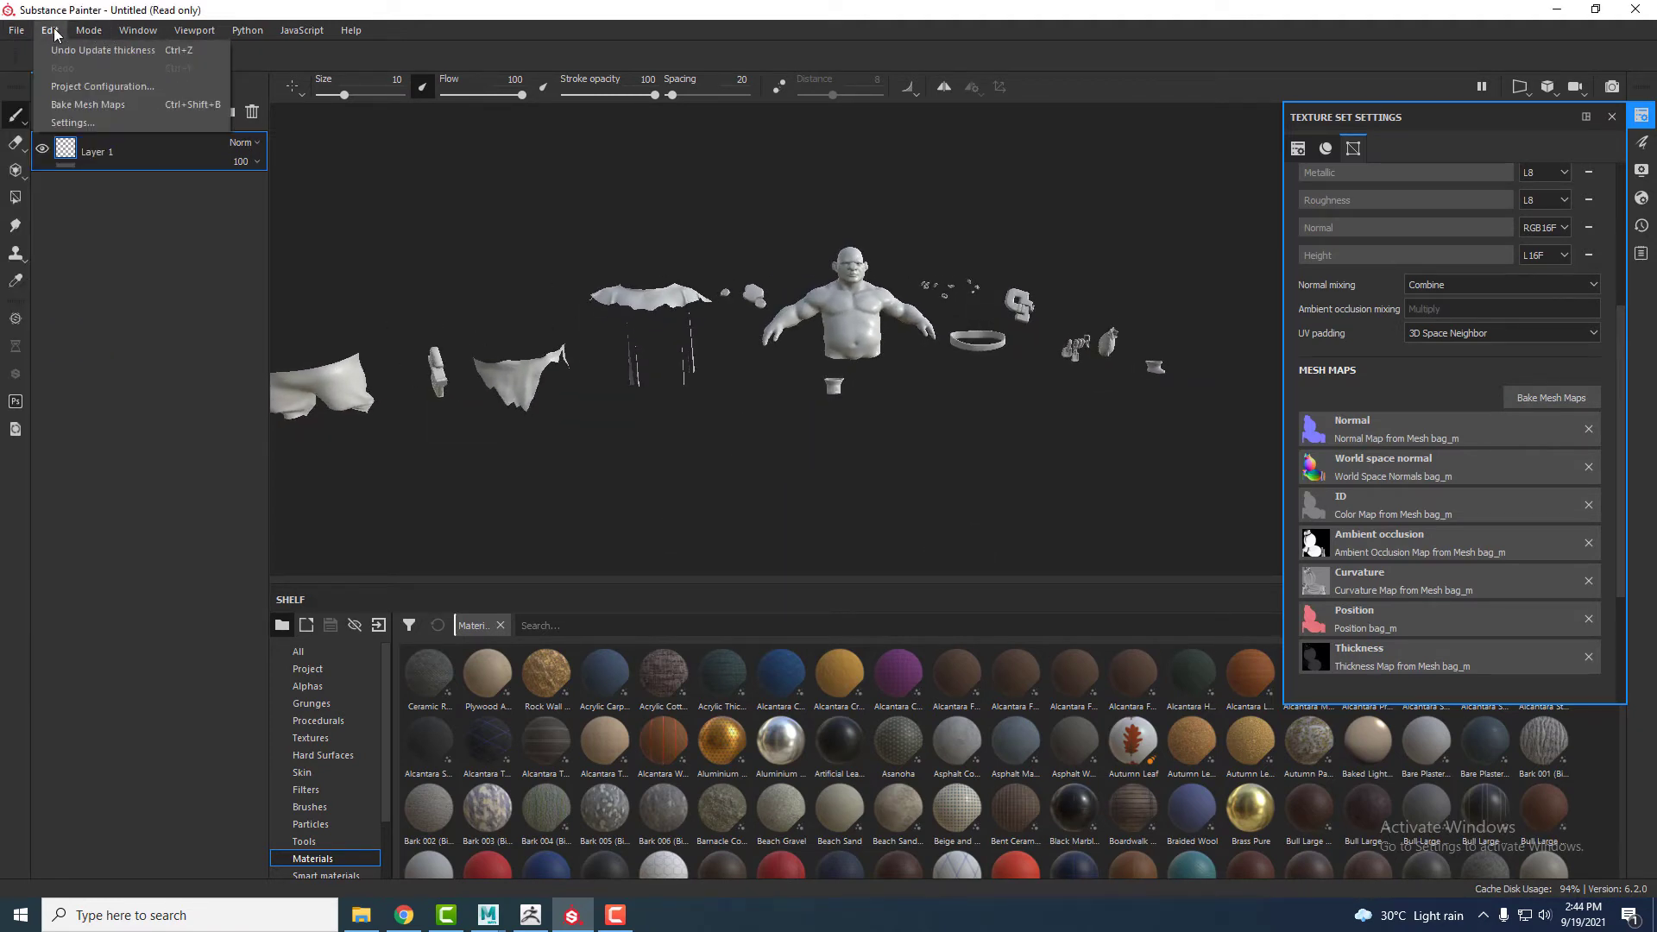
pyautogui.click(71, 87)
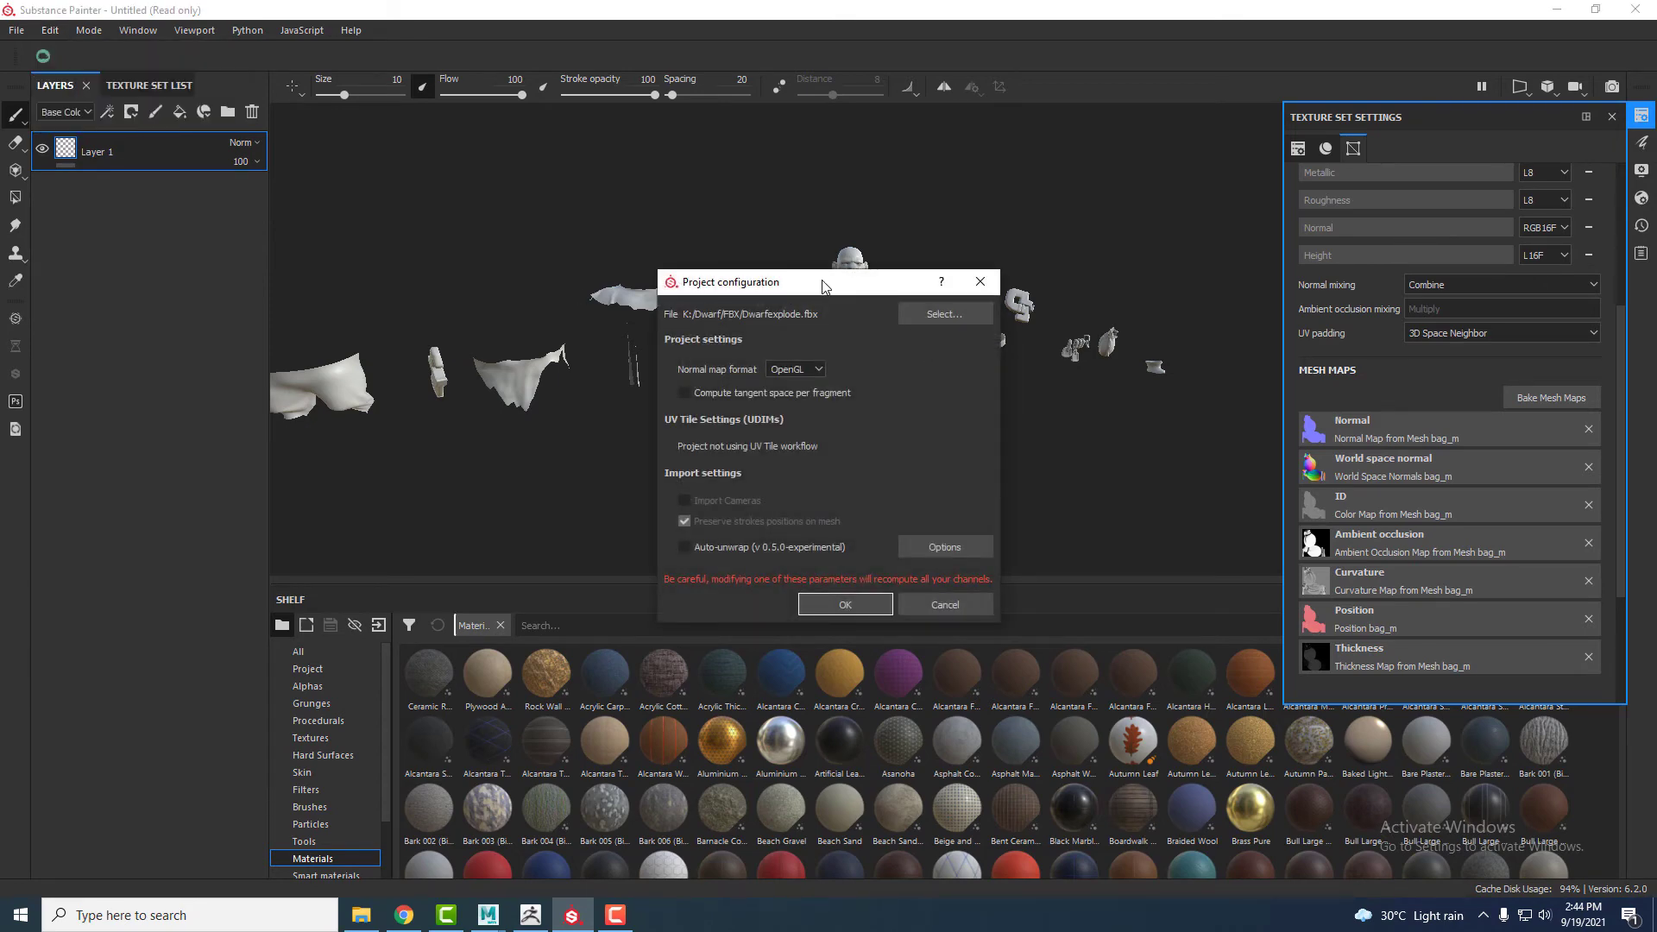
pyautogui.click(932, 318)
pyautogui.click(459, 248)
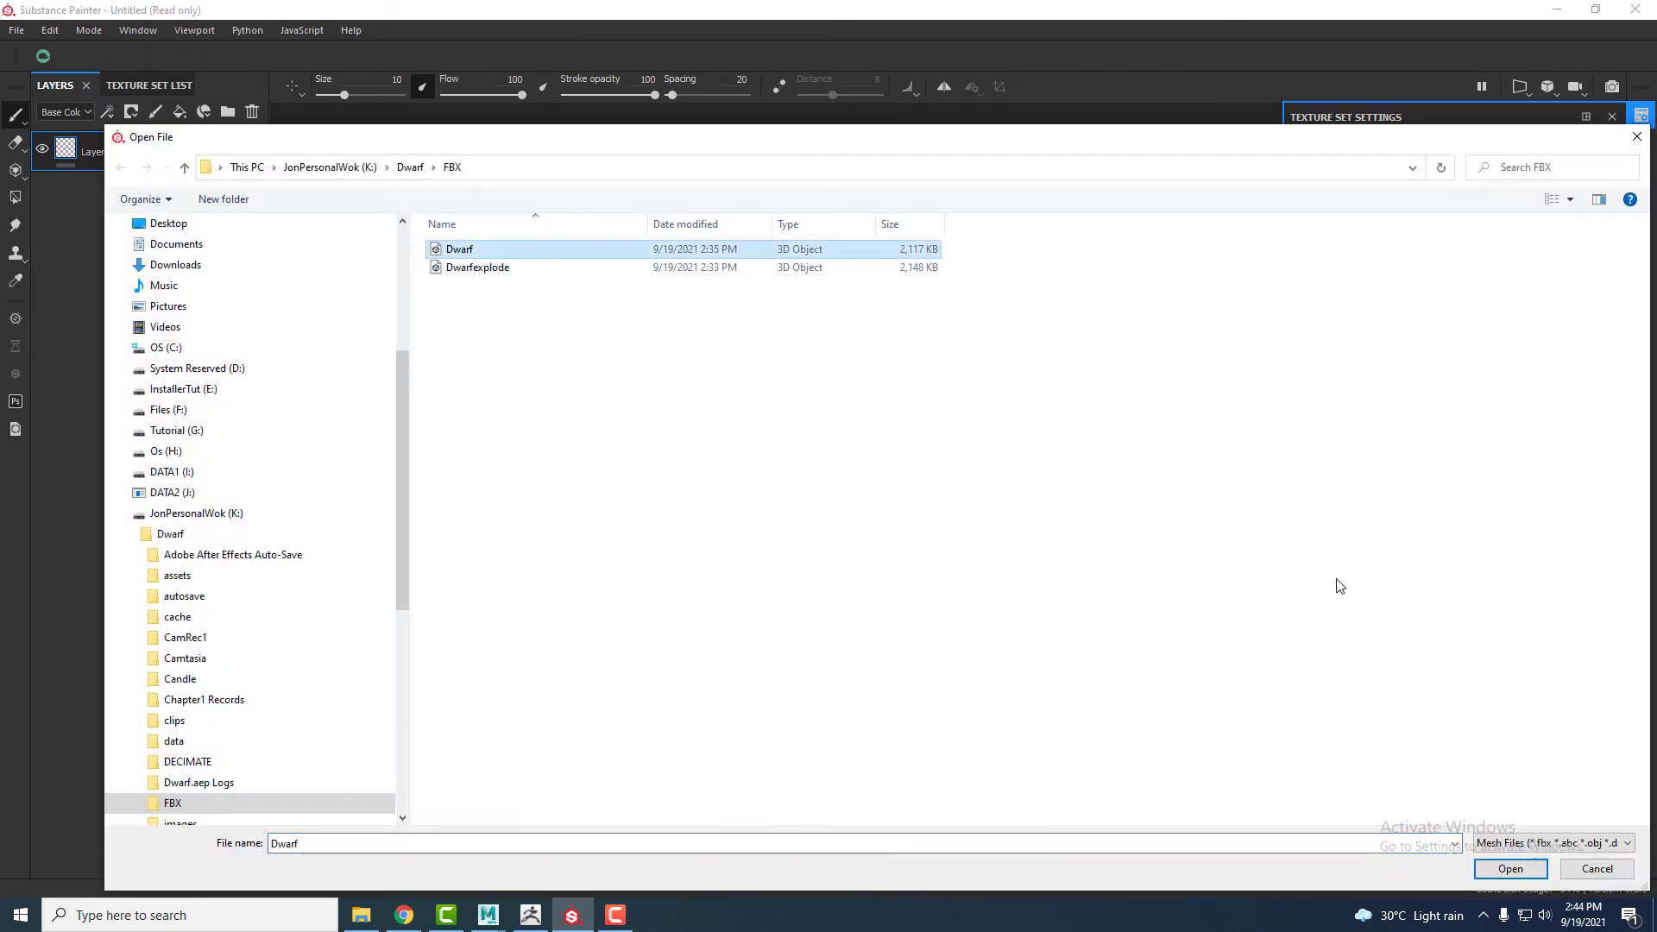
pyautogui.click(1501, 871)
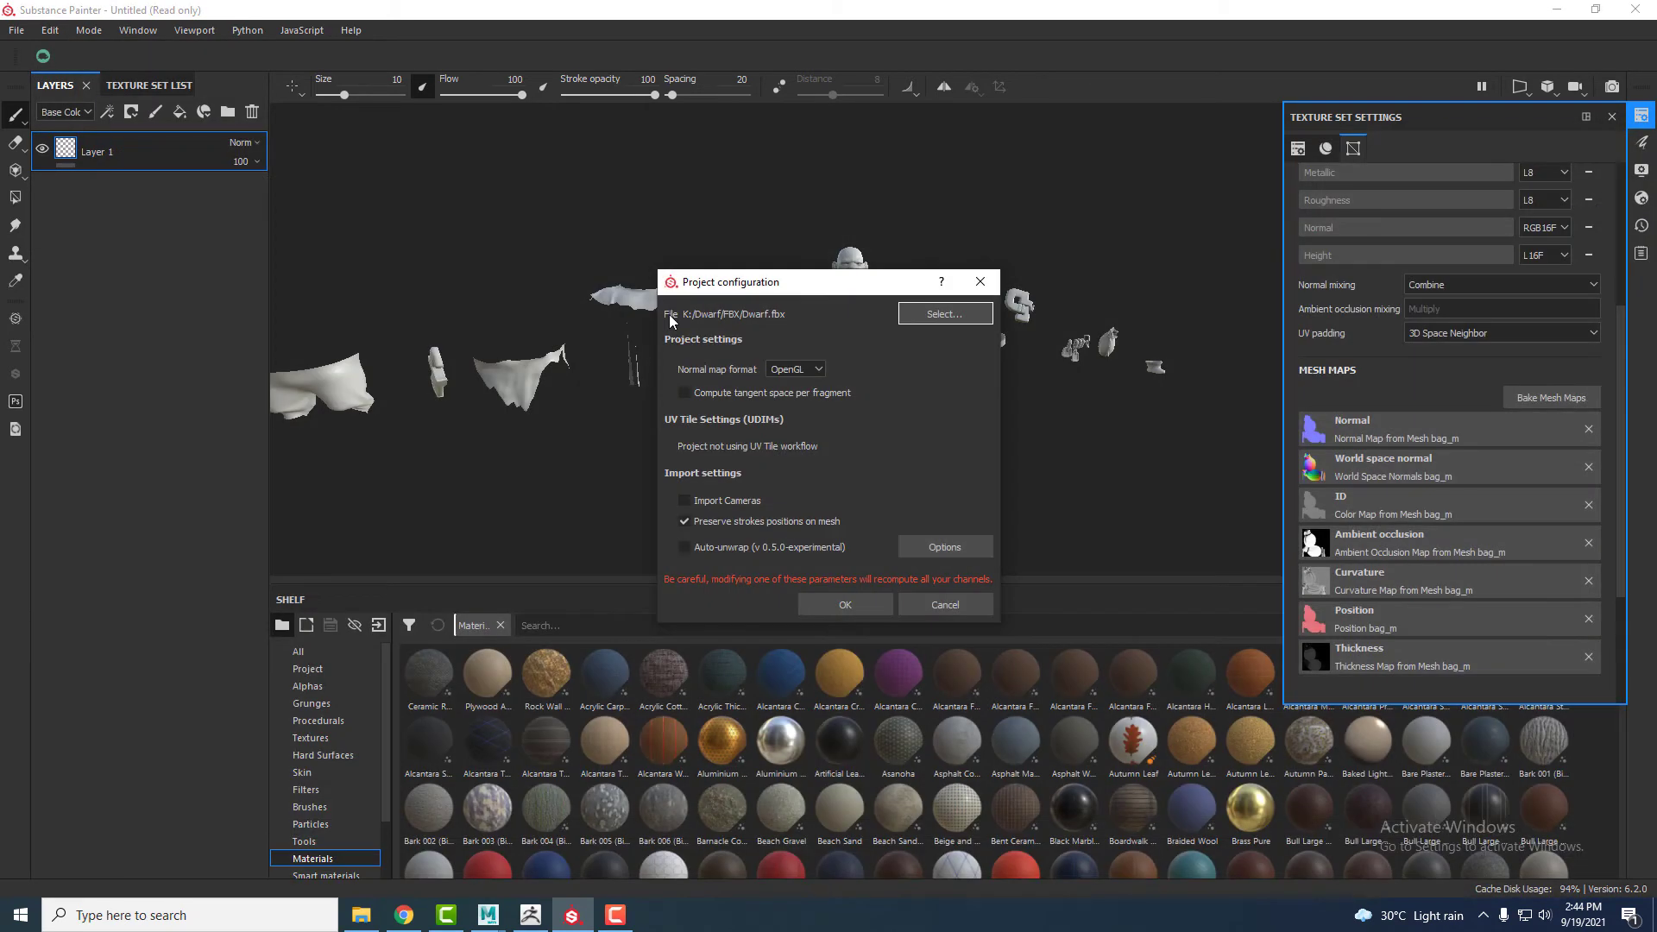
pyautogui.click(845, 607)
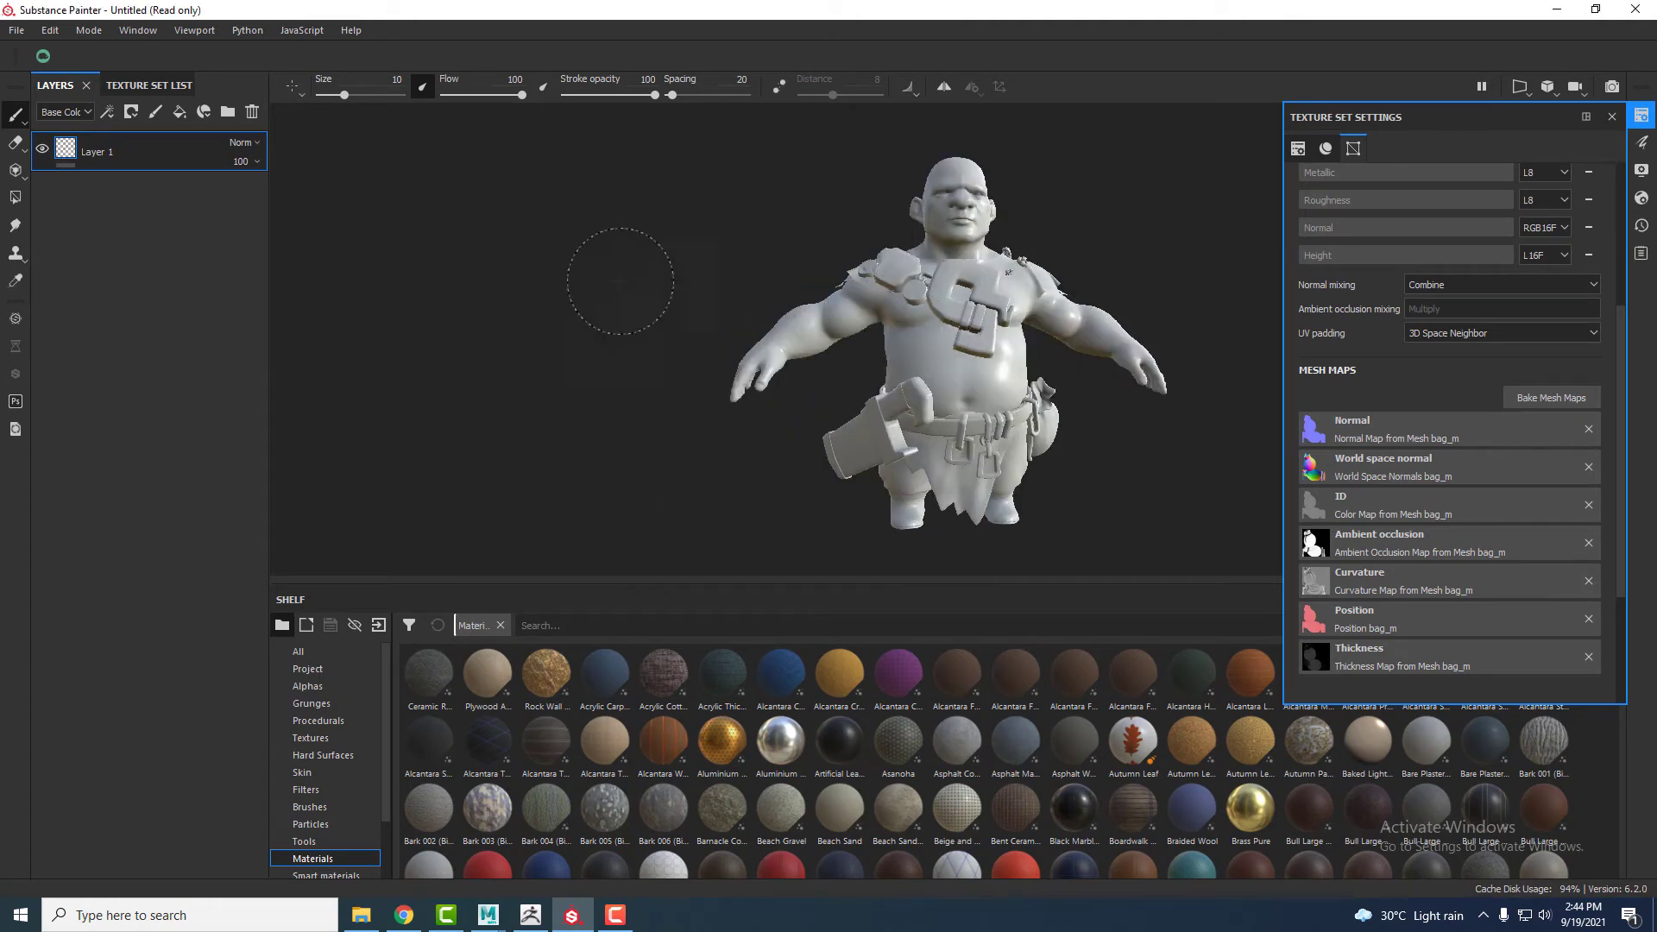
# - Close the texture set settings and change the display's environment map to Soft 1LowContrastFront 2Backs
pyautogui.keyDown('alt'); pyautogui.moveTo(619, 280); pyautogui.dragTo(656, 429); pyautogui.keyUp('alt')
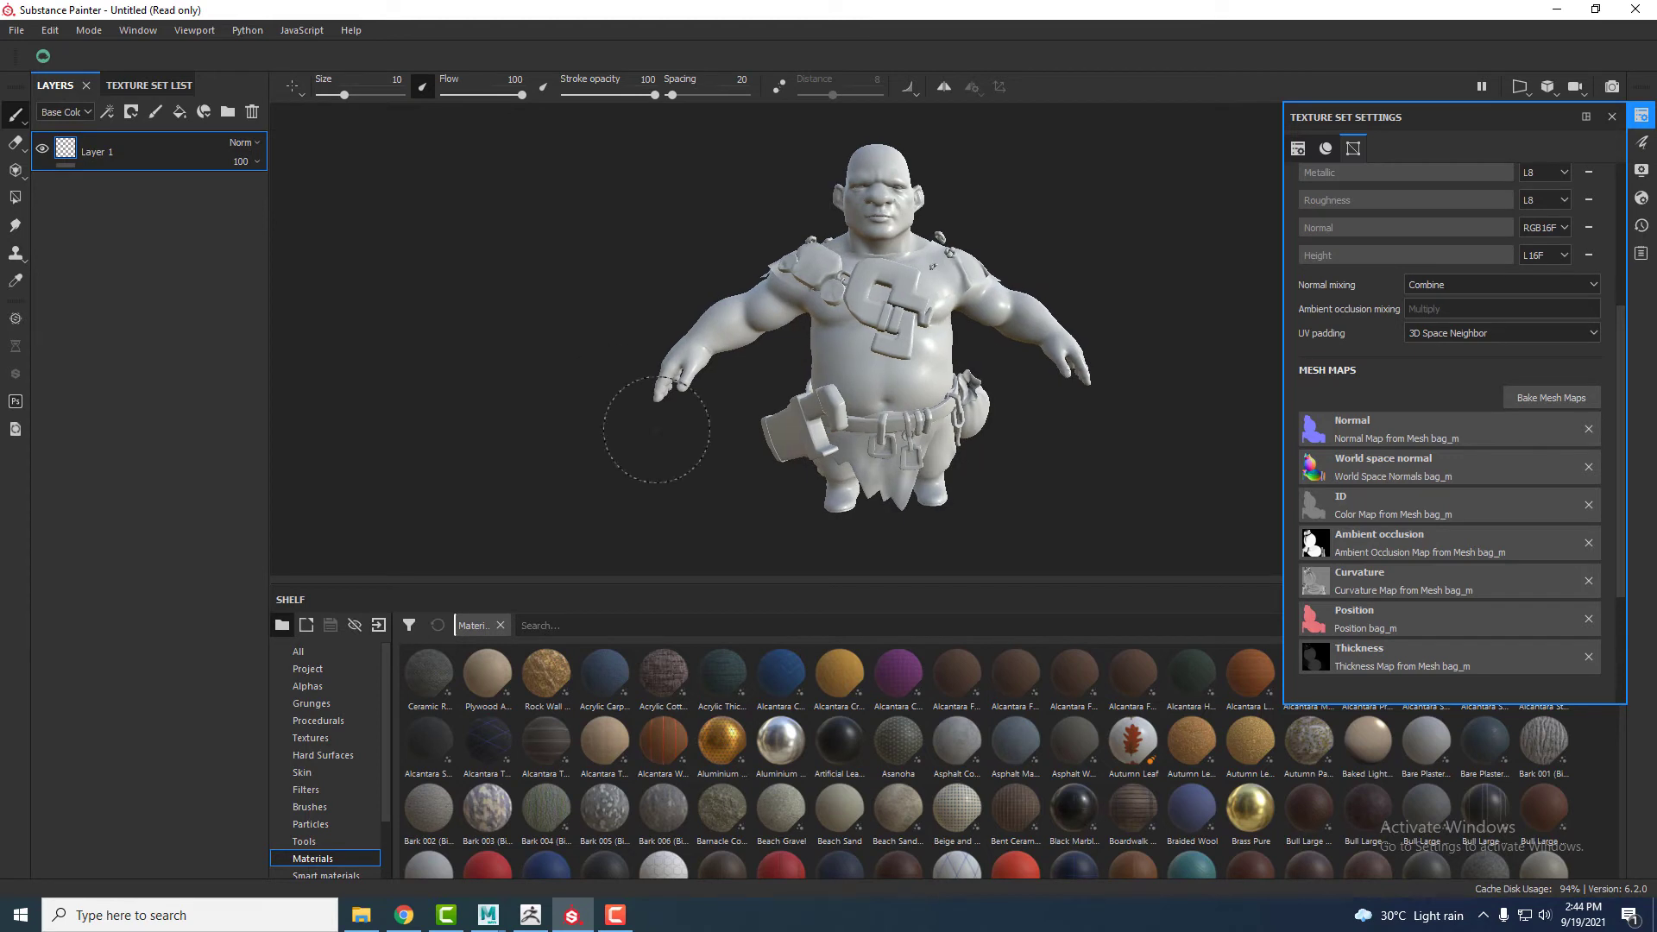
pyautogui.click(1611, 117)
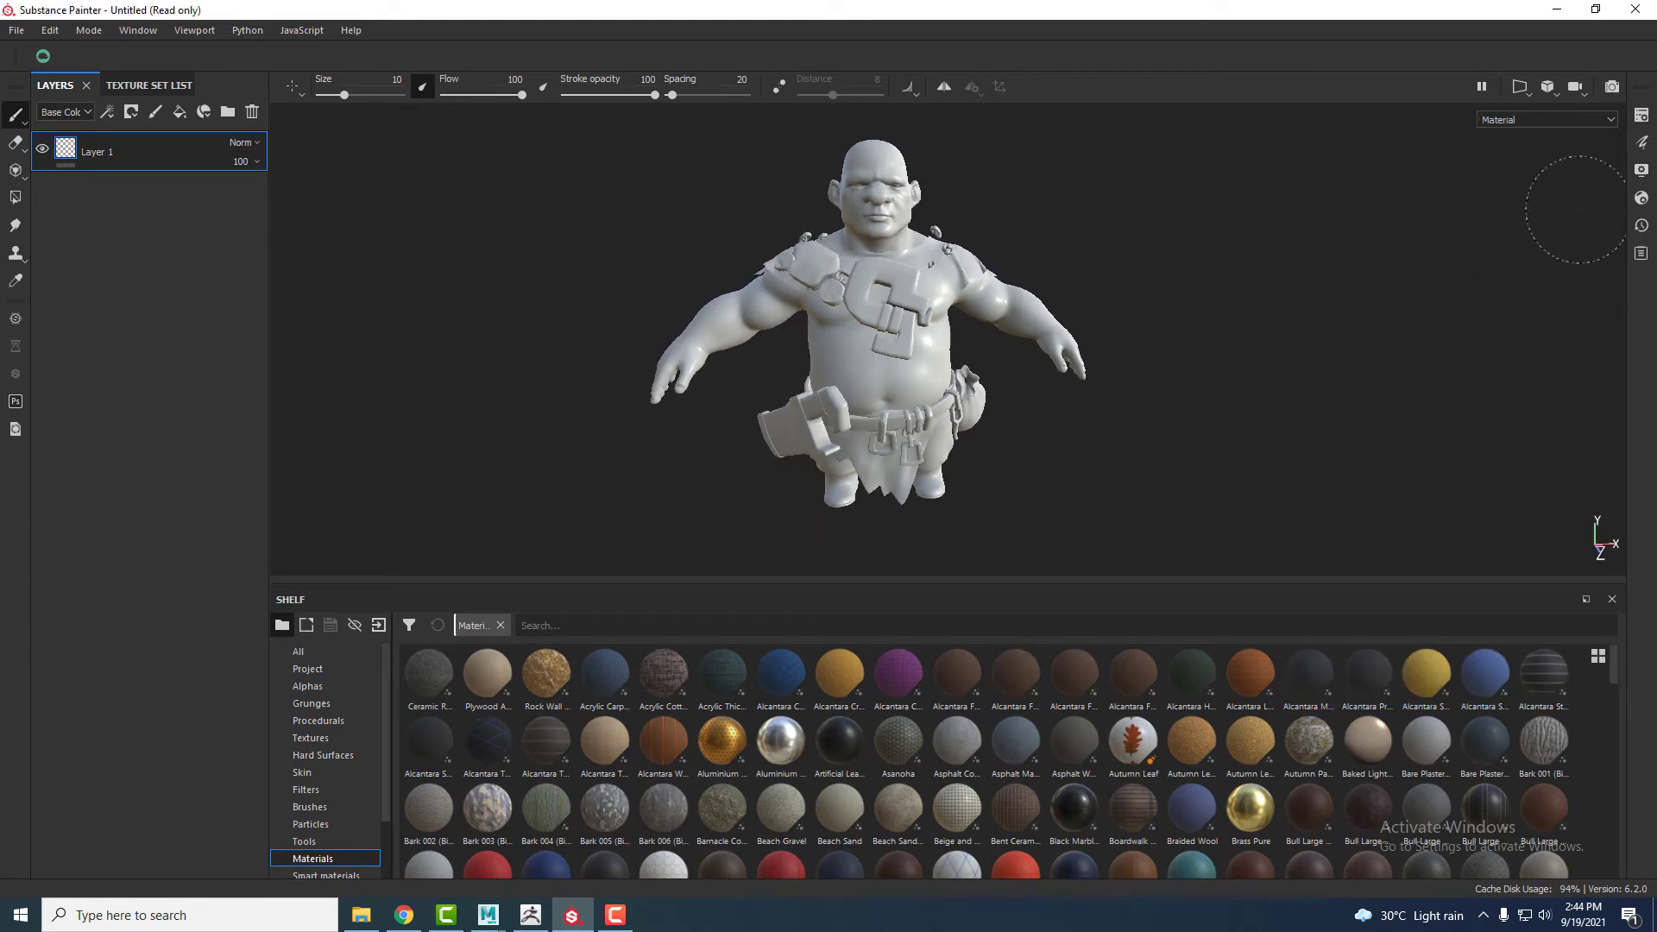
pyautogui.click(1640, 172)
pyautogui.click(1372, 318)
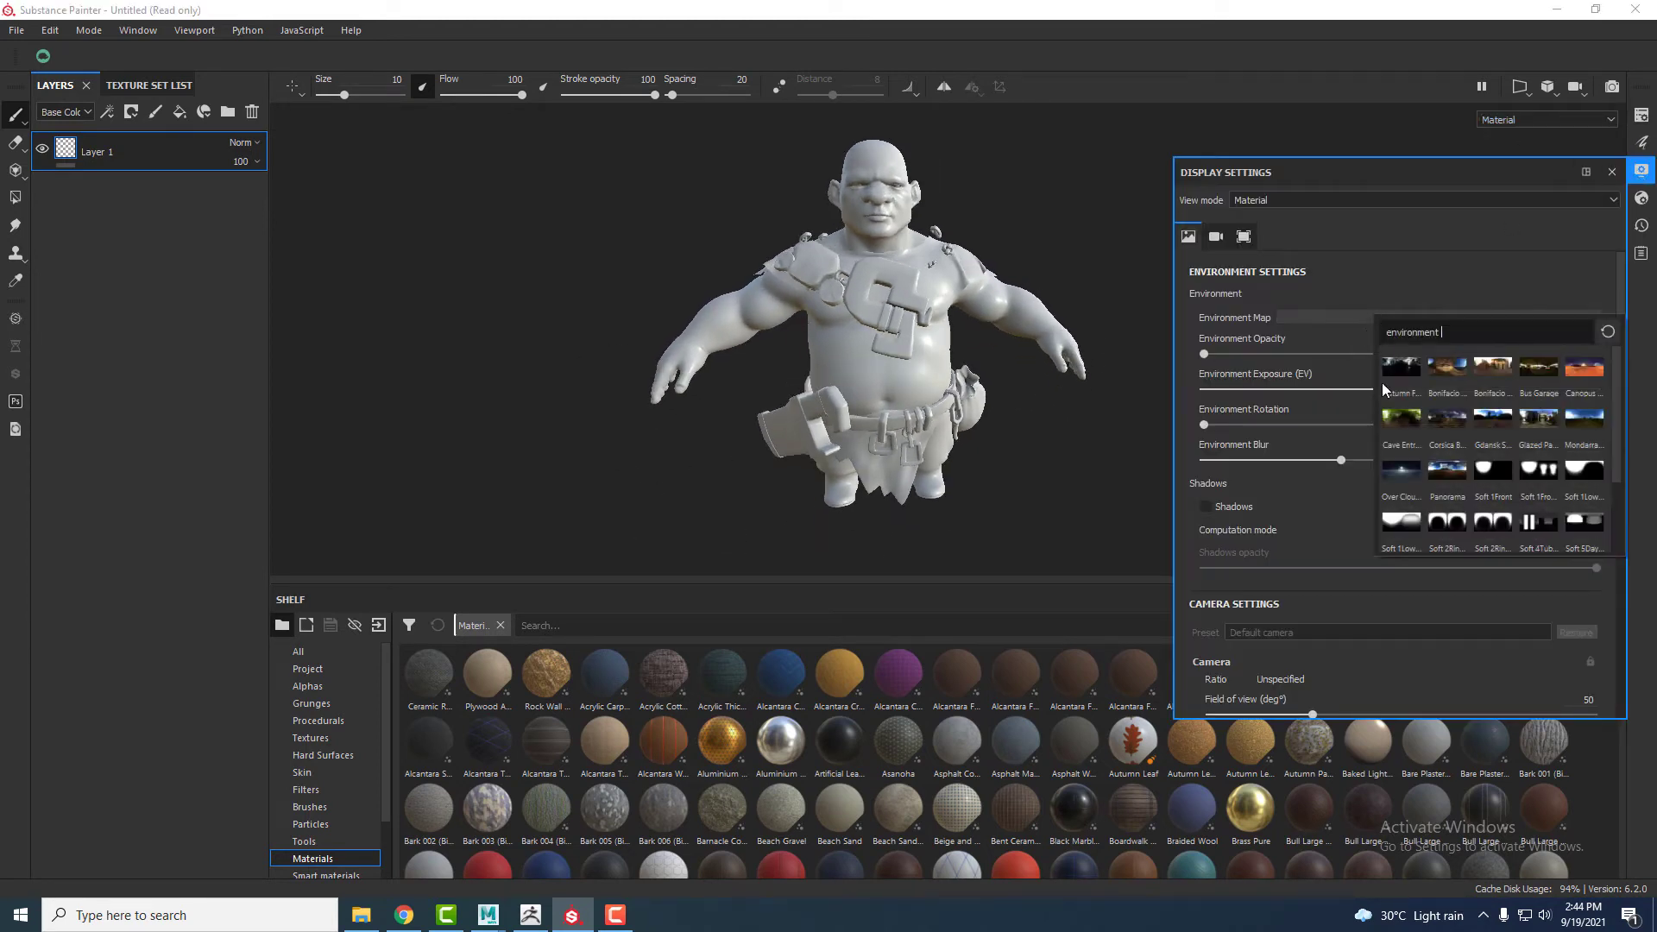
pyautogui.click(1401, 427)
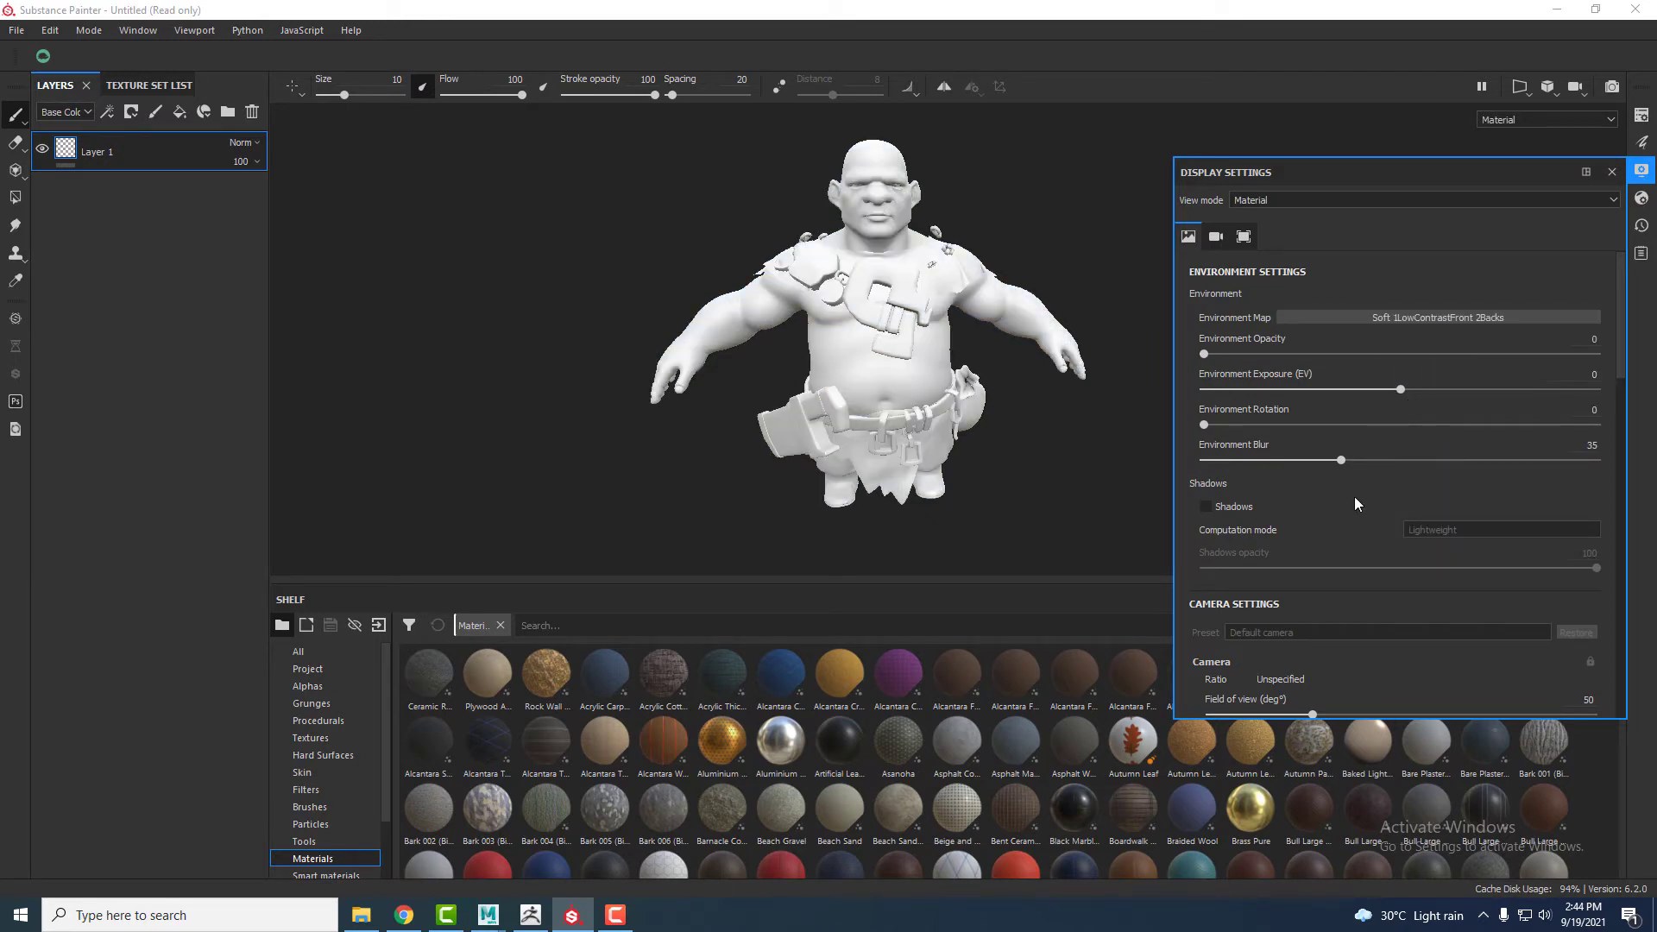
# - Look through the environment display settings and show the camera settings
pyautogui.scroll(-3, 1354, 495)
pyautogui.scroll(3, 1354, 496)
pyautogui.click(1216, 236)
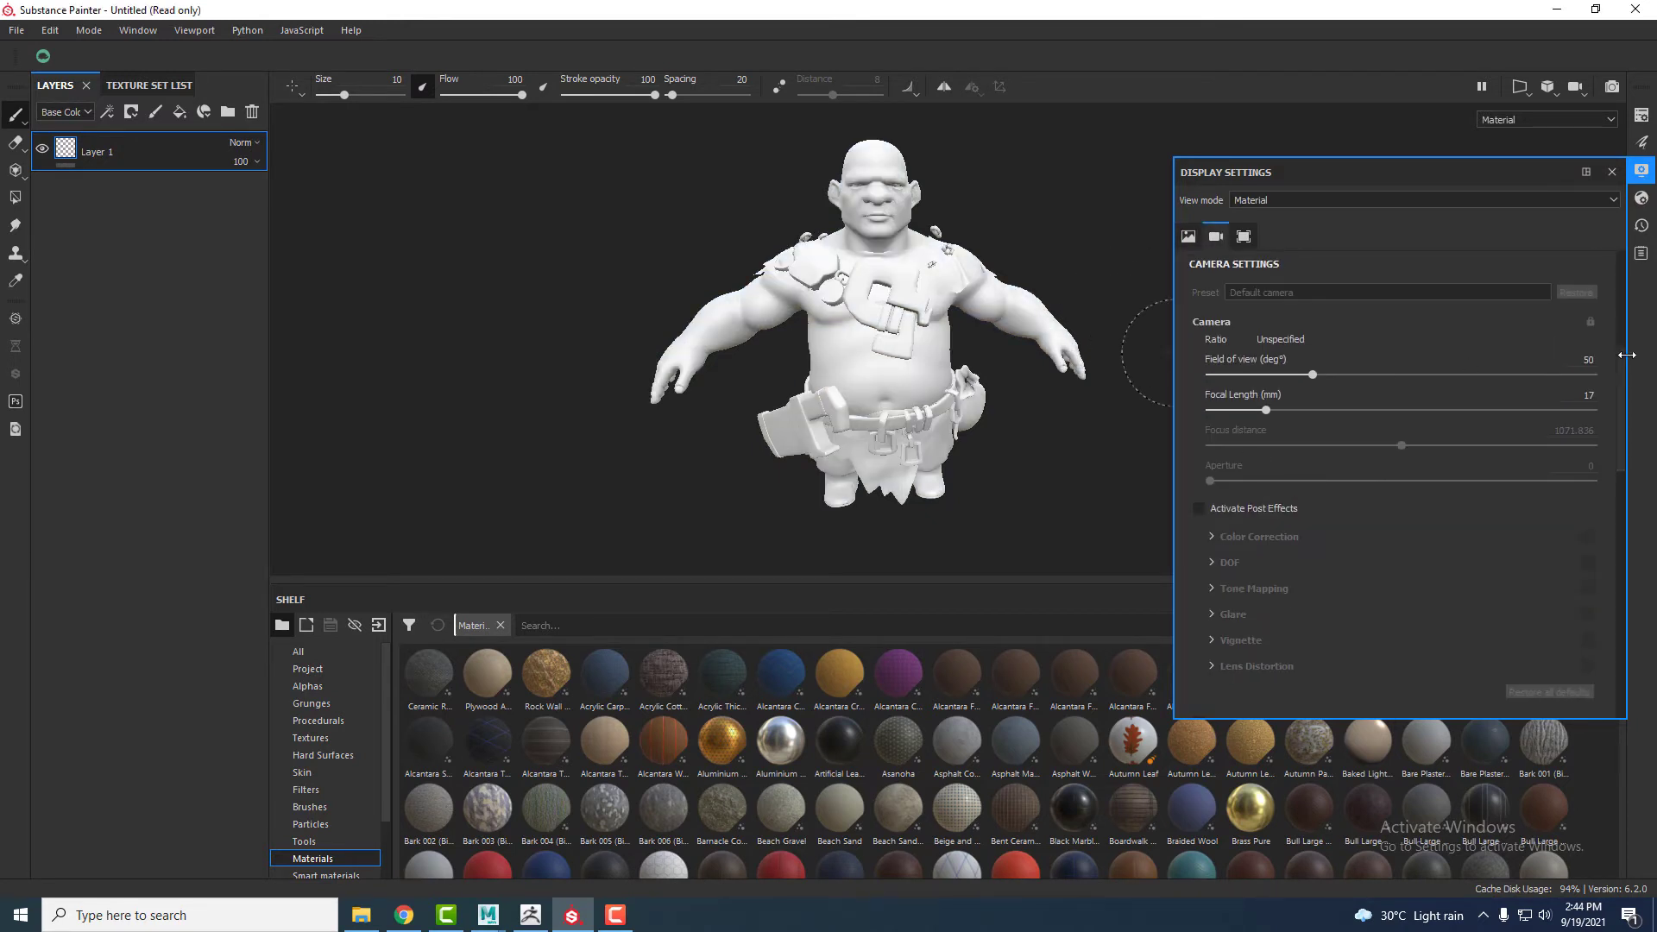
# - Set the camera's field of view to 25 degrees, close the display settings and frame the whole dwarf in the viewport
pyautogui.write('25')
pyautogui.press('Return')
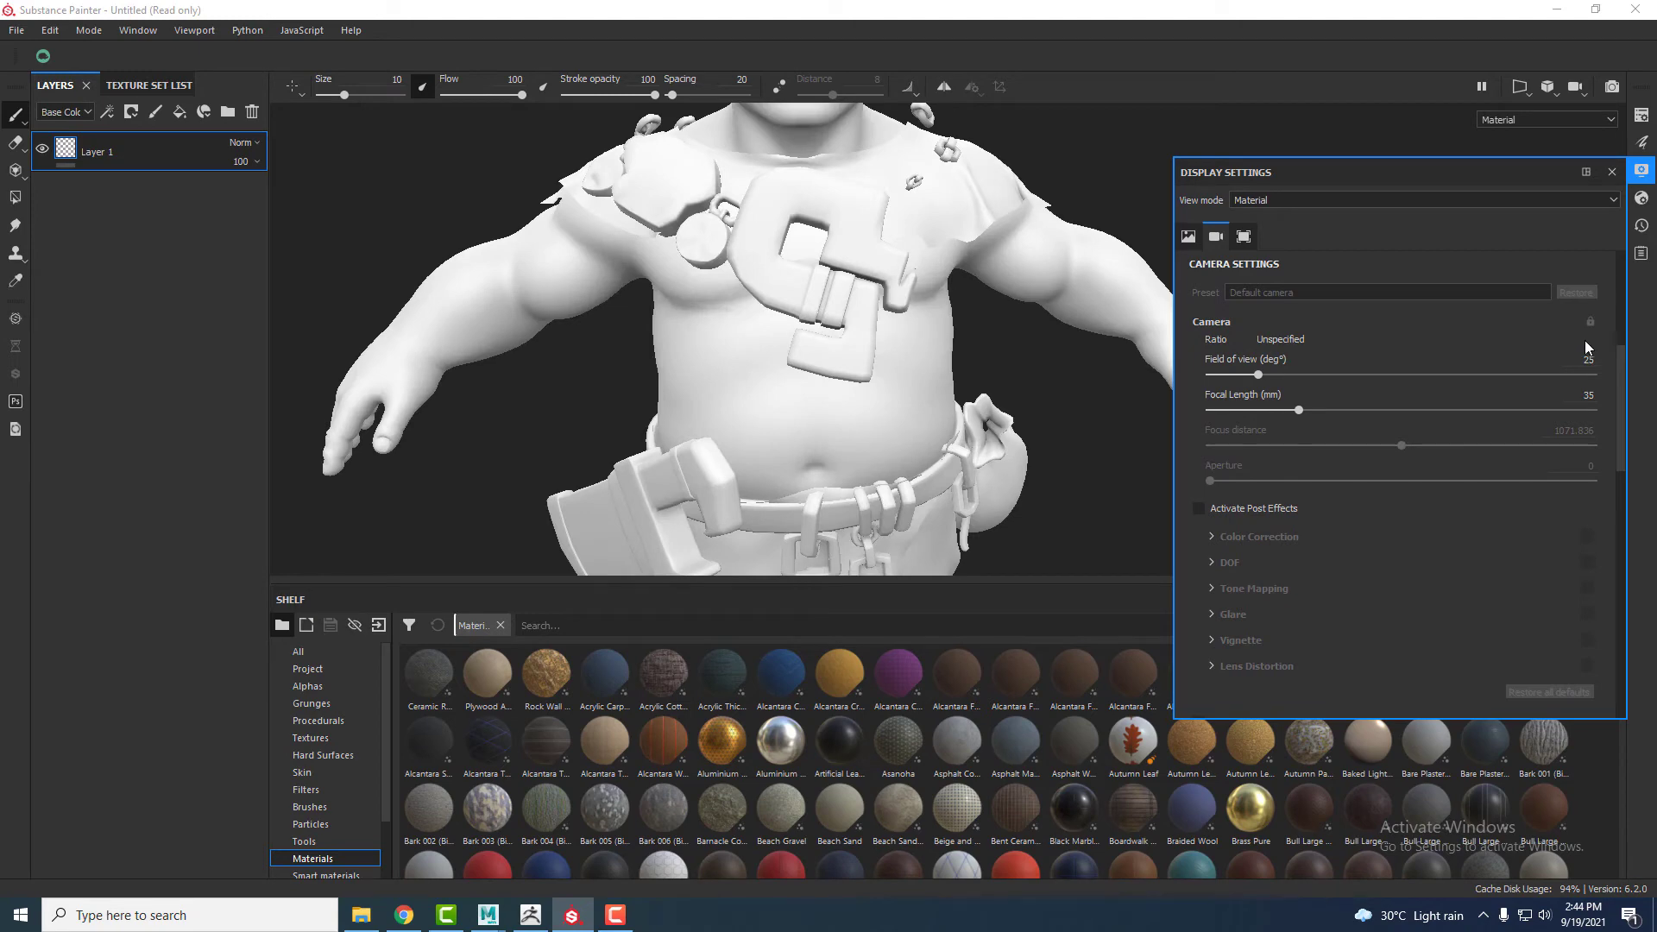
pyautogui.click(1611, 172)
pyautogui.keyDown('alt'); pyautogui.moveTo(1131, 374); pyautogui.dragTo(728, 322, button='right'); pyautogui.keyUp('alt')
pyautogui.keyDown('alt'); pyautogui.moveTo(728, 322); pyautogui.dragTo(769, 340); pyautogui.keyUp('alt')
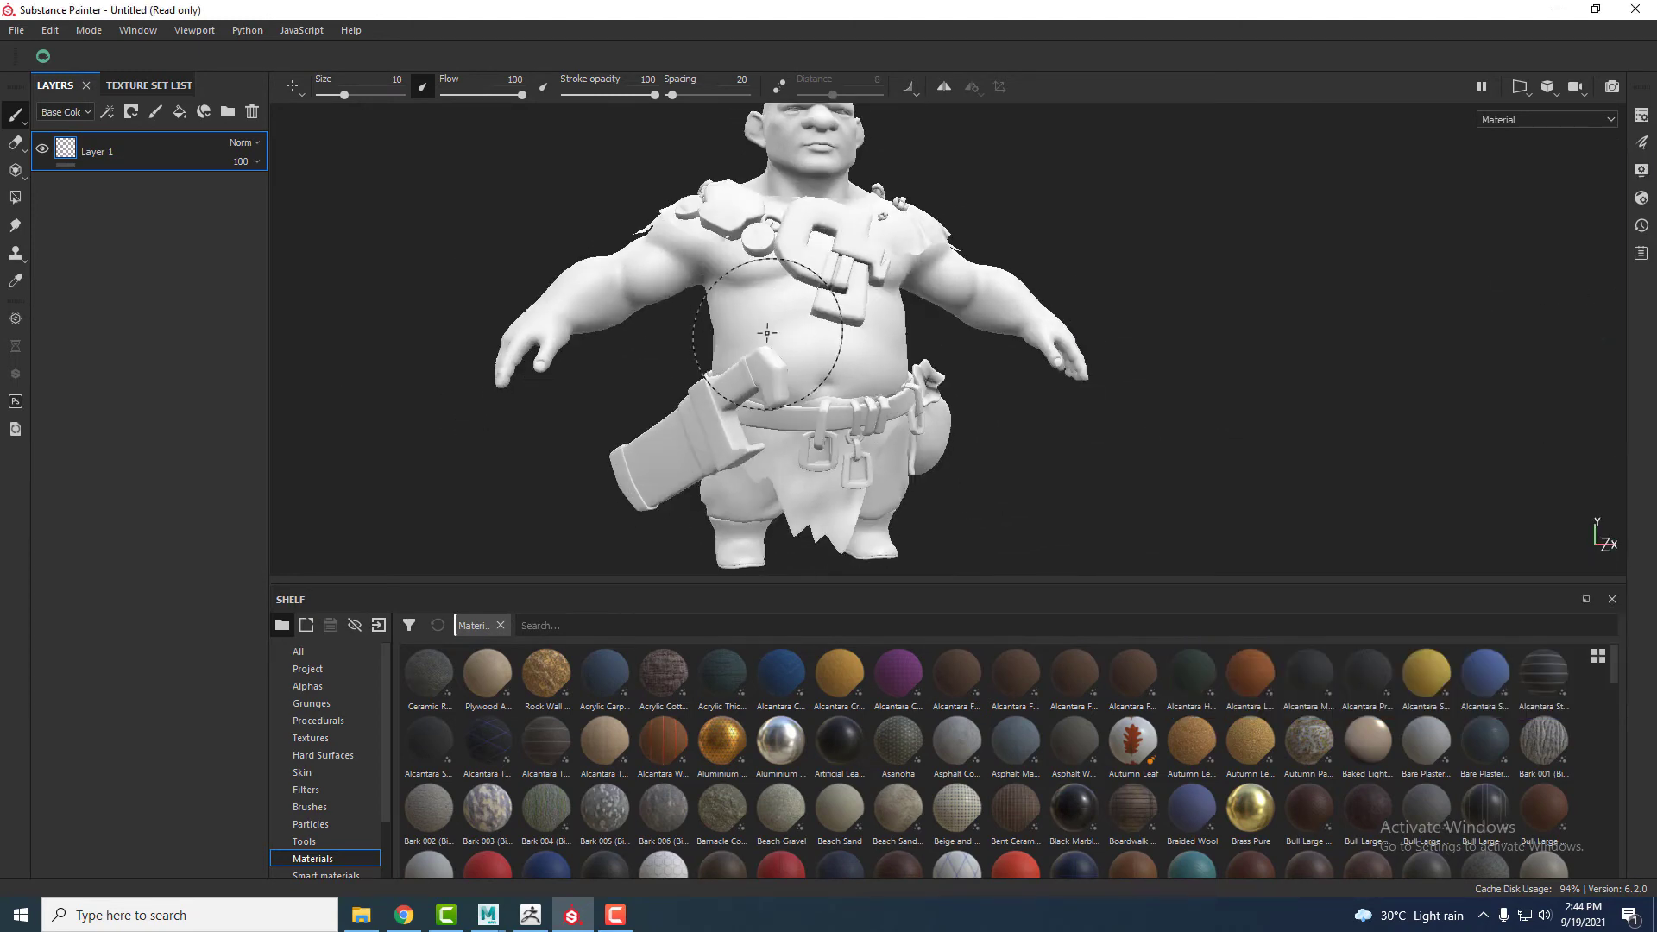
pyautogui.keyDown('alt'); pyautogui.moveTo(949, 340); pyautogui.dragTo(829, 354, button='right'); pyautogui.keyUp('alt')
pyautogui.keyDown('alt'); pyautogui.moveTo(829, 353); pyautogui.dragTo(852, 380, button='middle'); pyautogui.keyUp('alt')
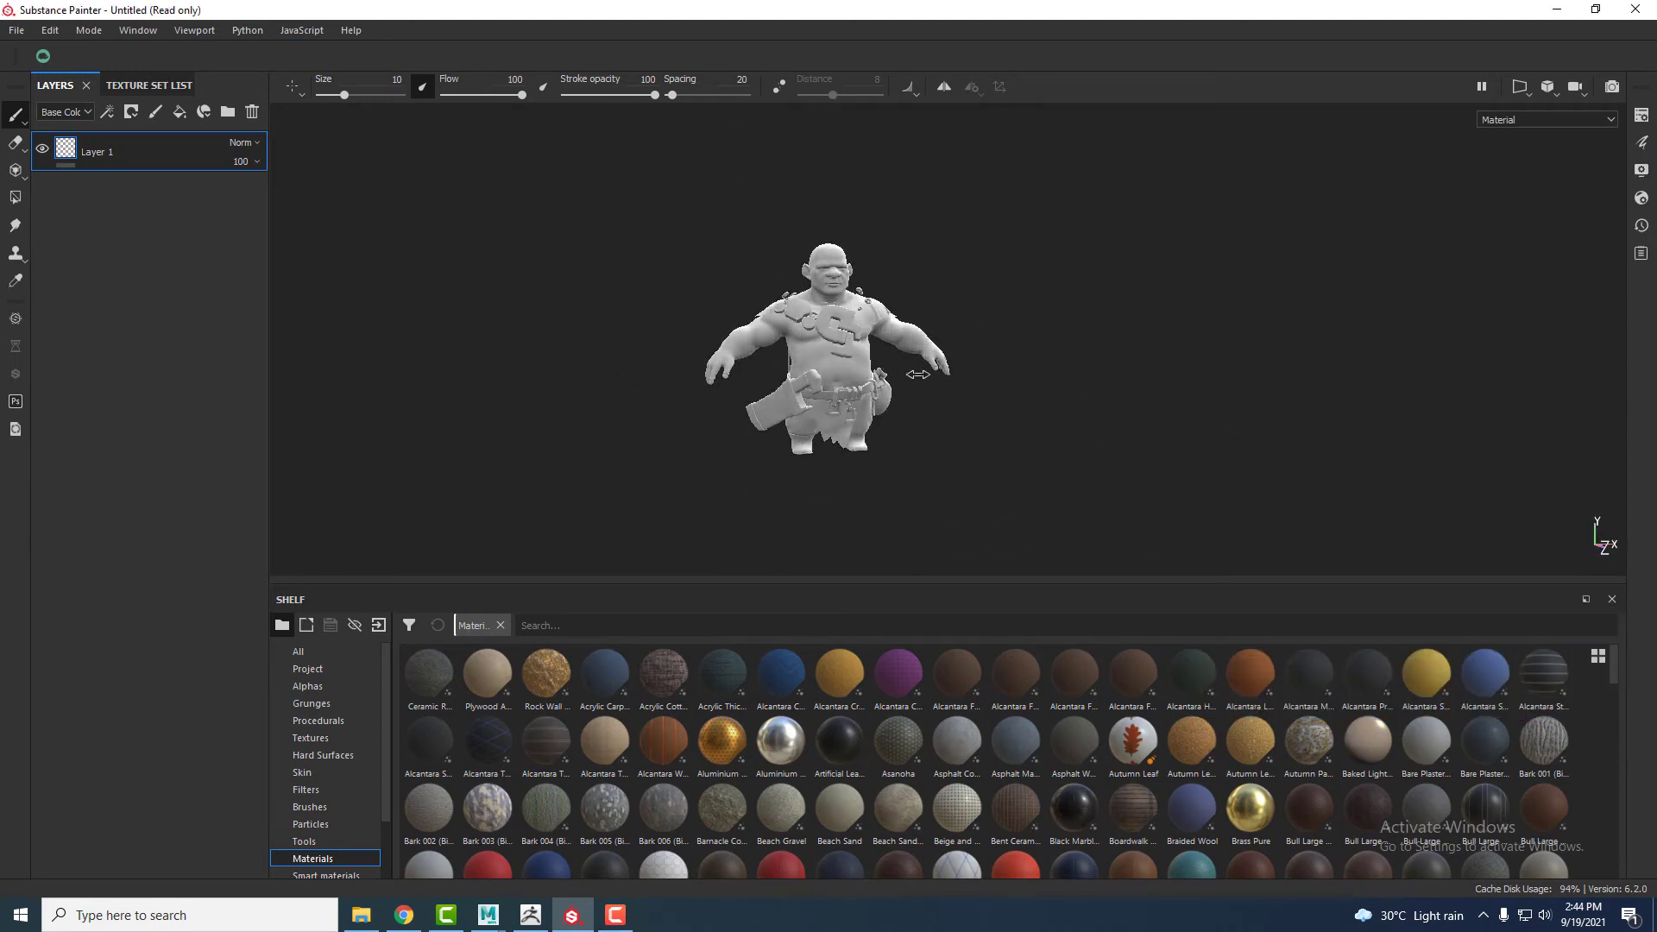
pyautogui.scroll(2, 863, 374)
pyautogui.scroll(1, 339, 170)
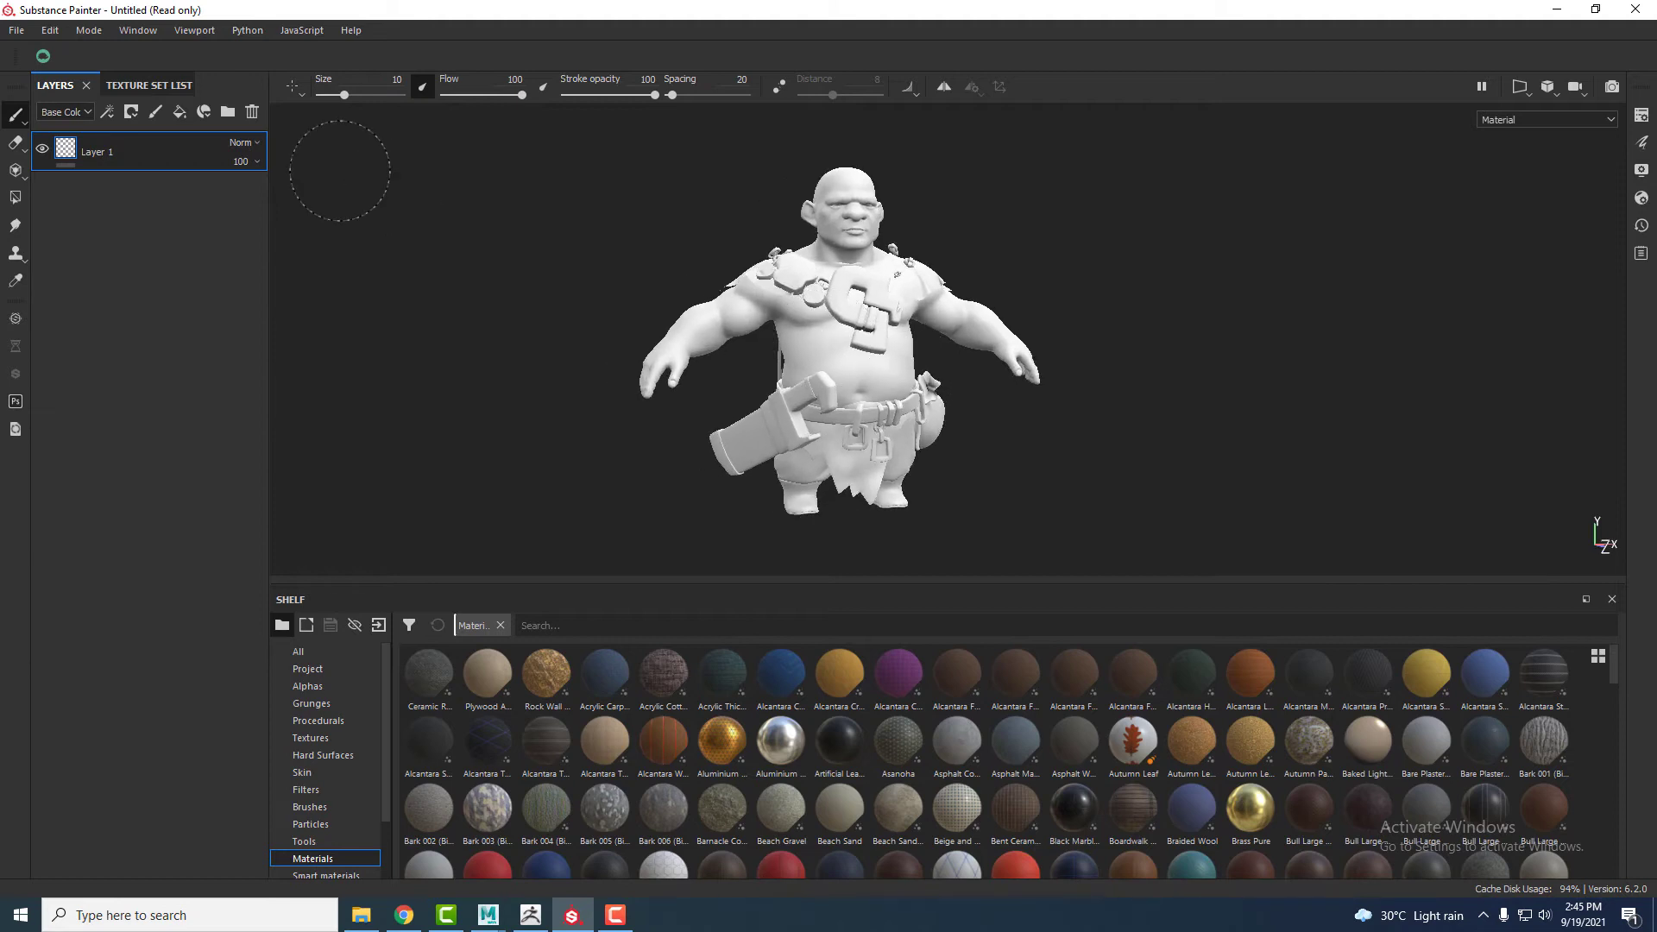
# - Reduce the shelf's height to enlarge the 3D viewport around the dwarf
pyautogui.click(150, 85)
pyautogui.click(54, 85)
pyautogui.keyDown('alt'); pyautogui.moveTo(634, 291); pyautogui.dragTo(732, 277); pyautogui.keyUp('alt')
pyautogui.keyDown('alt'); pyautogui.moveTo(952, 367); pyautogui.dragTo(940, 387, button='middle'); pyautogui.keyUp('alt')
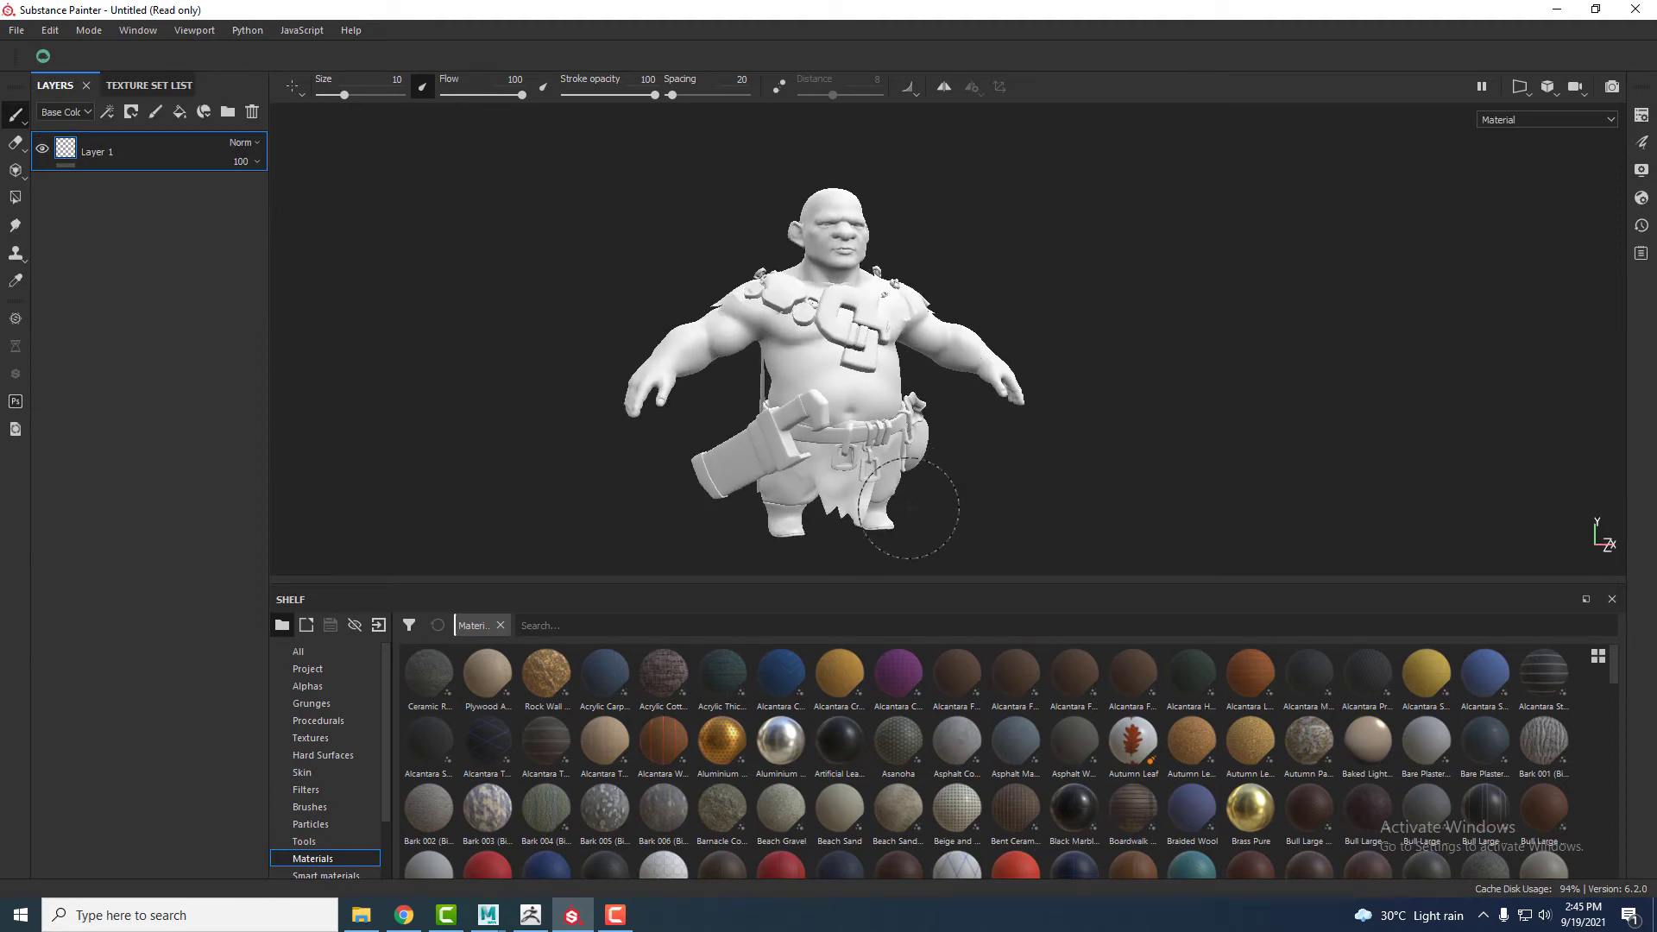
pyautogui.moveTo(894, 591); pyautogui.dragTo(895, 760)
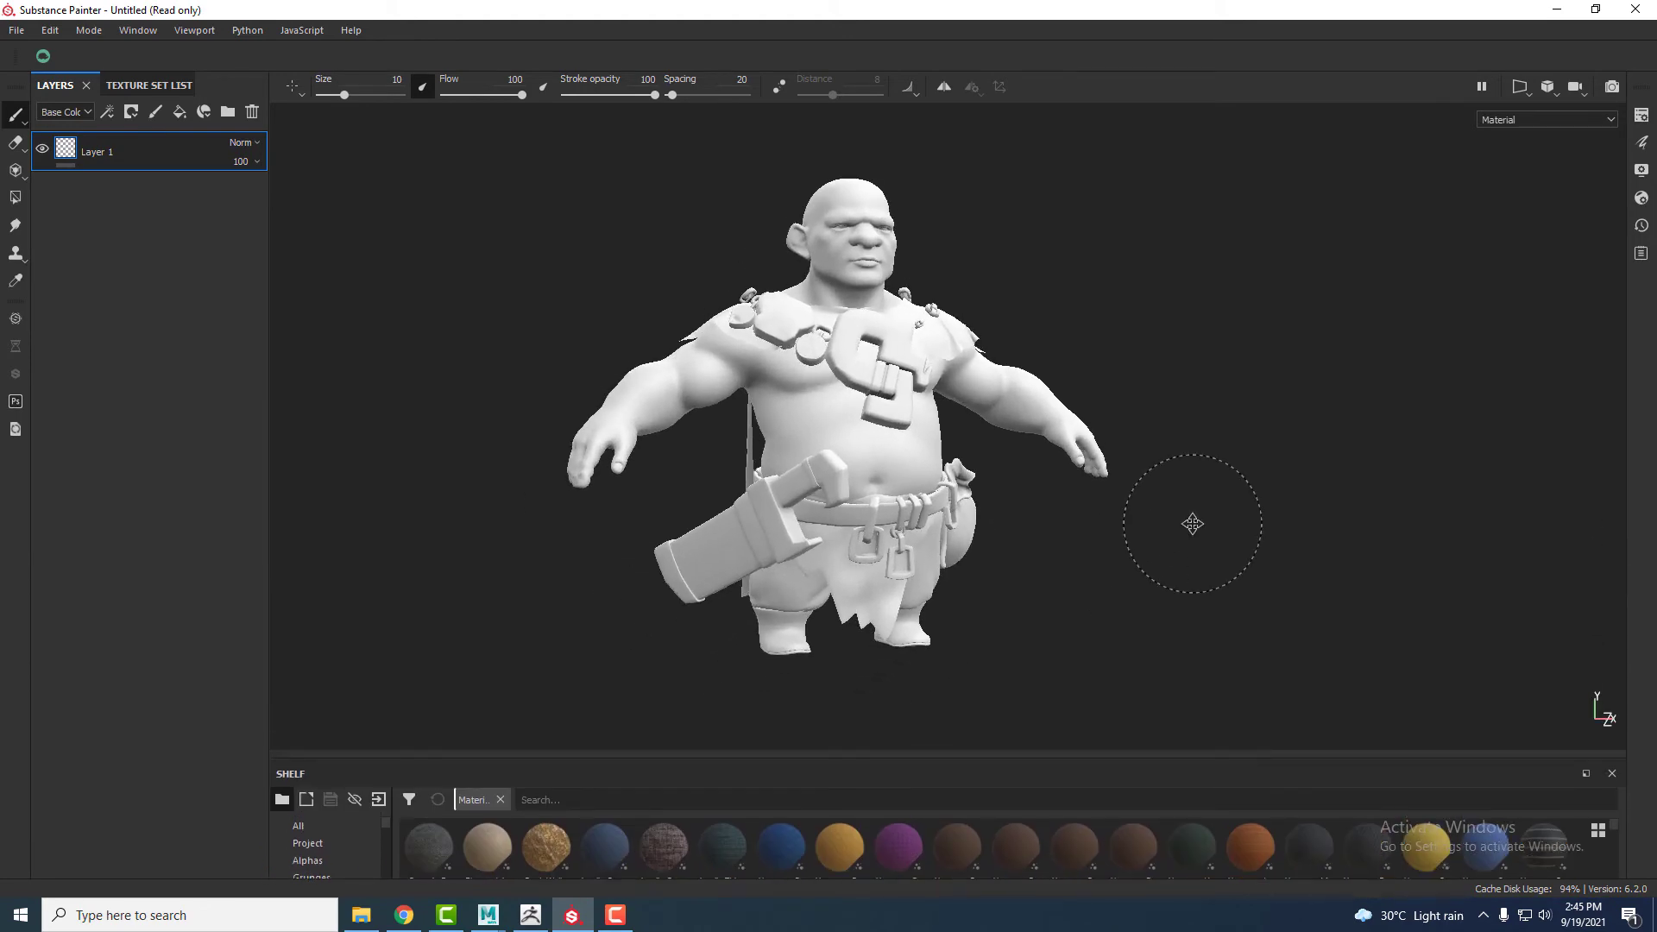
pyautogui.keyDown('alt'); pyautogui.moveTo(1192, 524); pyautogui.dragTo(1127, 527); pyautogui.keyUp('alt')
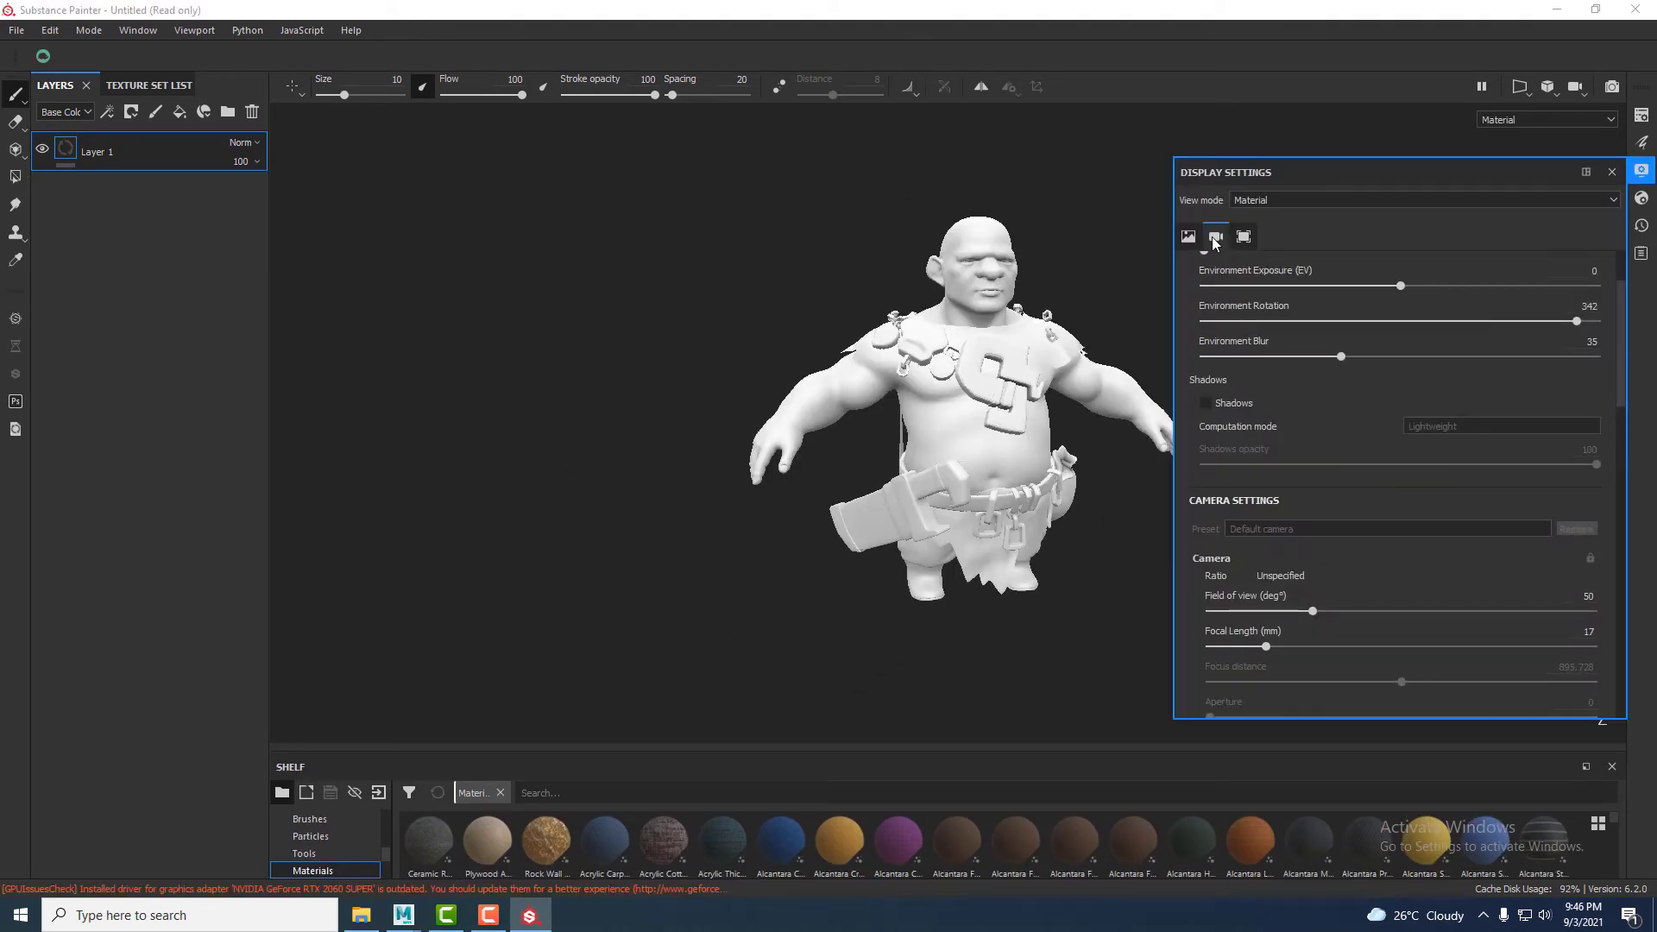
# - Set the field of view to 25 degrees in the camera settings and reframe the dwarf at a suitable distance
pyautogui.scroll(-5, 1308, 427)
pyautogui.scroll(1, 1359, 452)
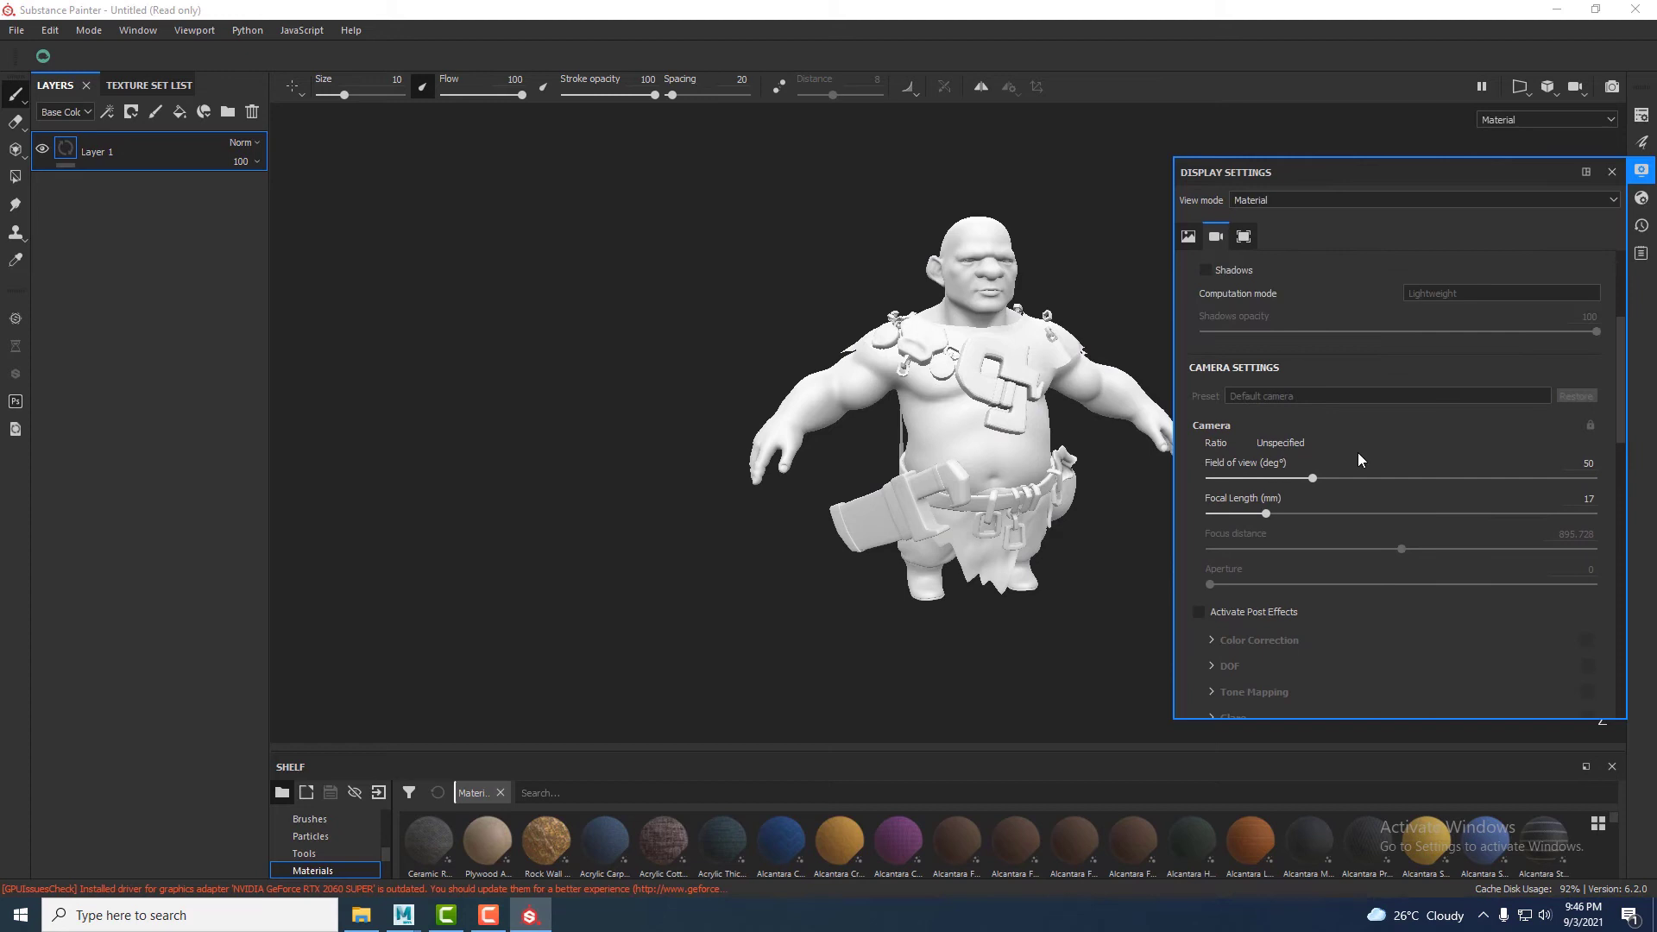
pyautogui.click(1277, 475)
pyautogui.write('25')
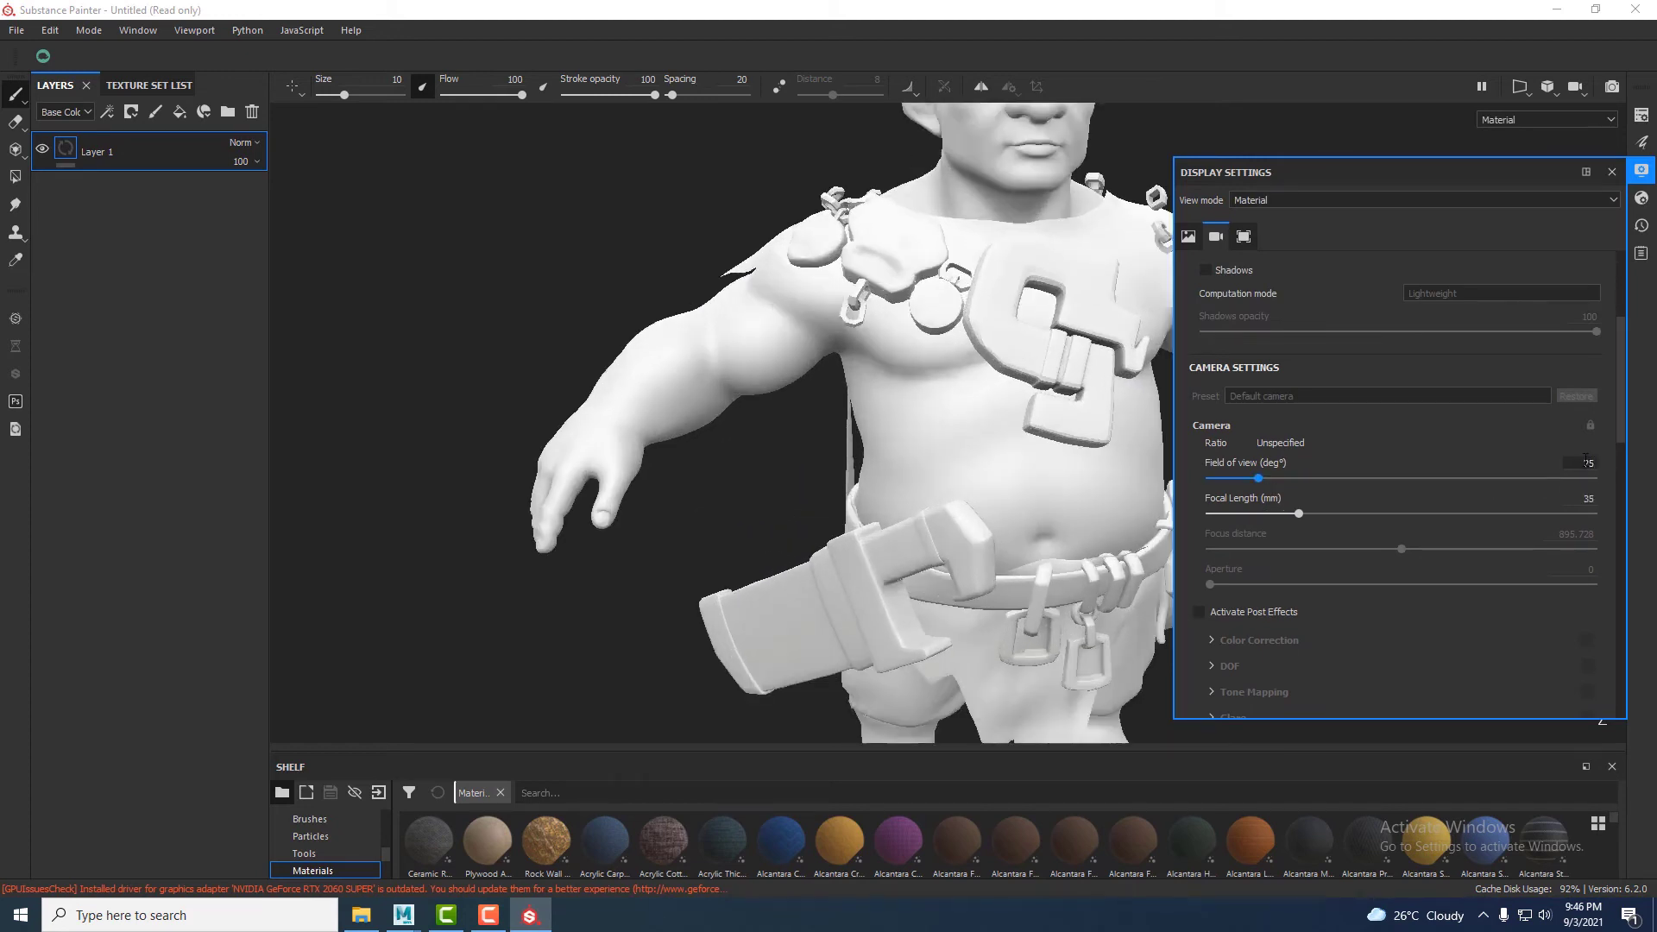
pyautogui.press('Return')
pyautogui.keyDown('alt'); pyautogui.moveTo(872, 405); pyautogui.dragTo(794, 501, button='right'); pyautogui.keyUp('alt')
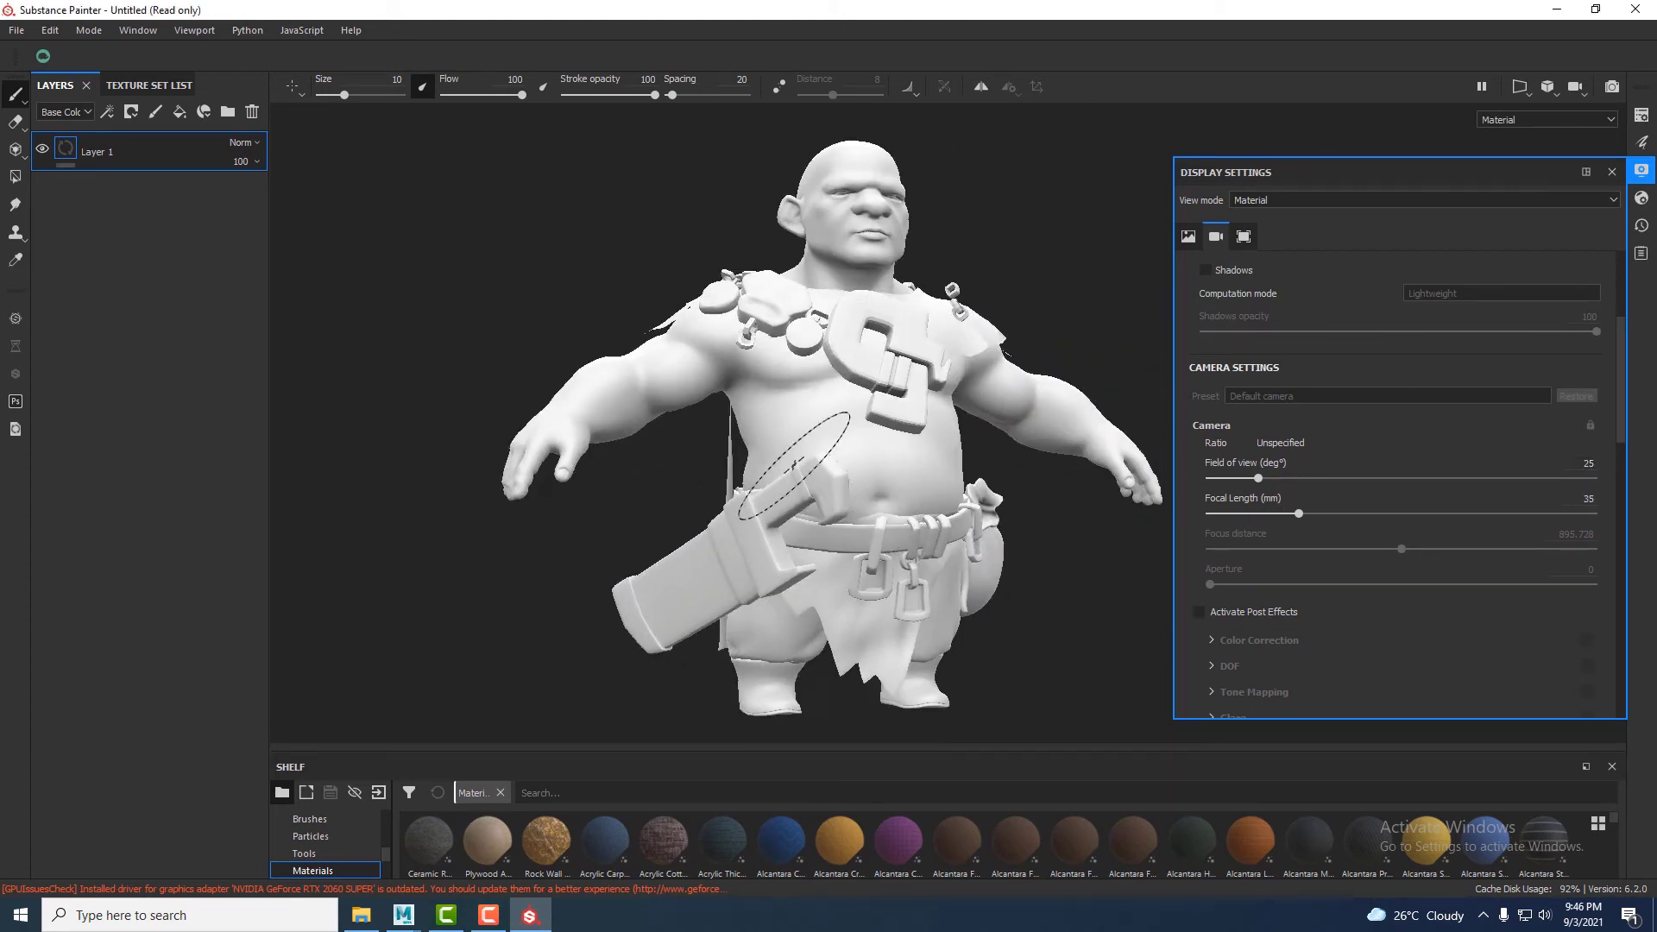
pyautogui.keyDown('alt'); pyautogui.moveTo(794, 501); pyautogui.dragTo(1061, 336); pyautogui.keyUp('alt')
pyautogui.keyDown('alt'); pyautogui.moveTo(1062, 337); pyautogui.dragTo(1146, 482, button='right'); pyautogui.keyUp('alt')
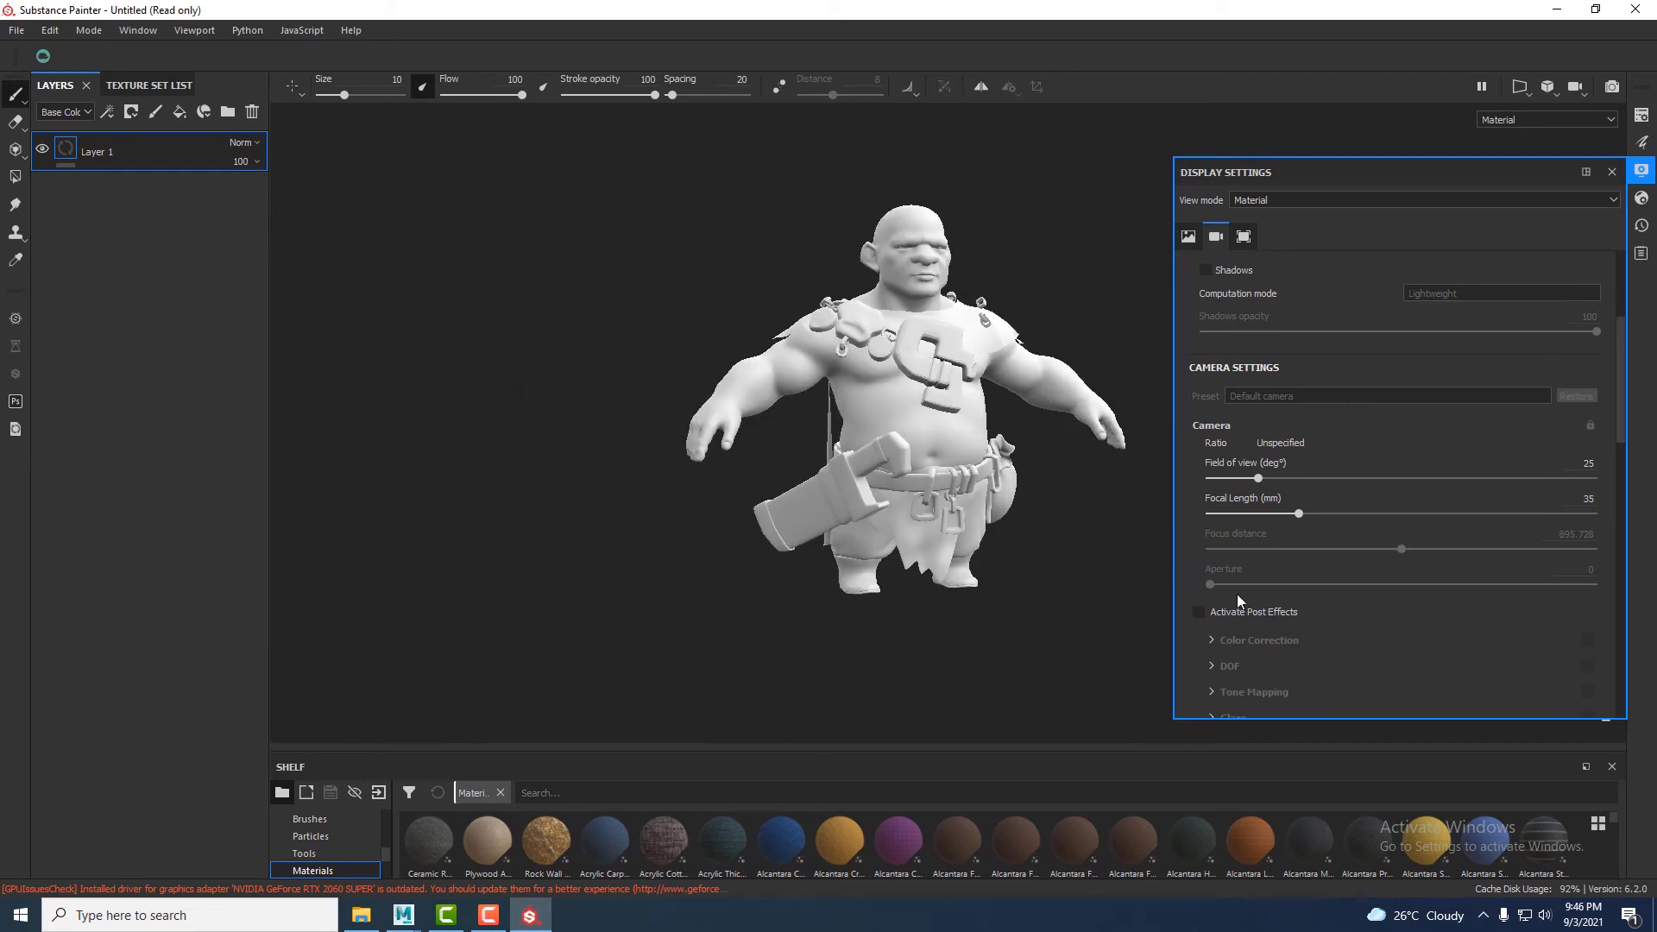
# - Activate post effects for the camera and enable Vignette with a strength of about 0.47
pyautogui.scroll(-1, 1238, 587)
pyautogui.click(1246, 514)
pyautogui.scroll(-1, 1250, 514)
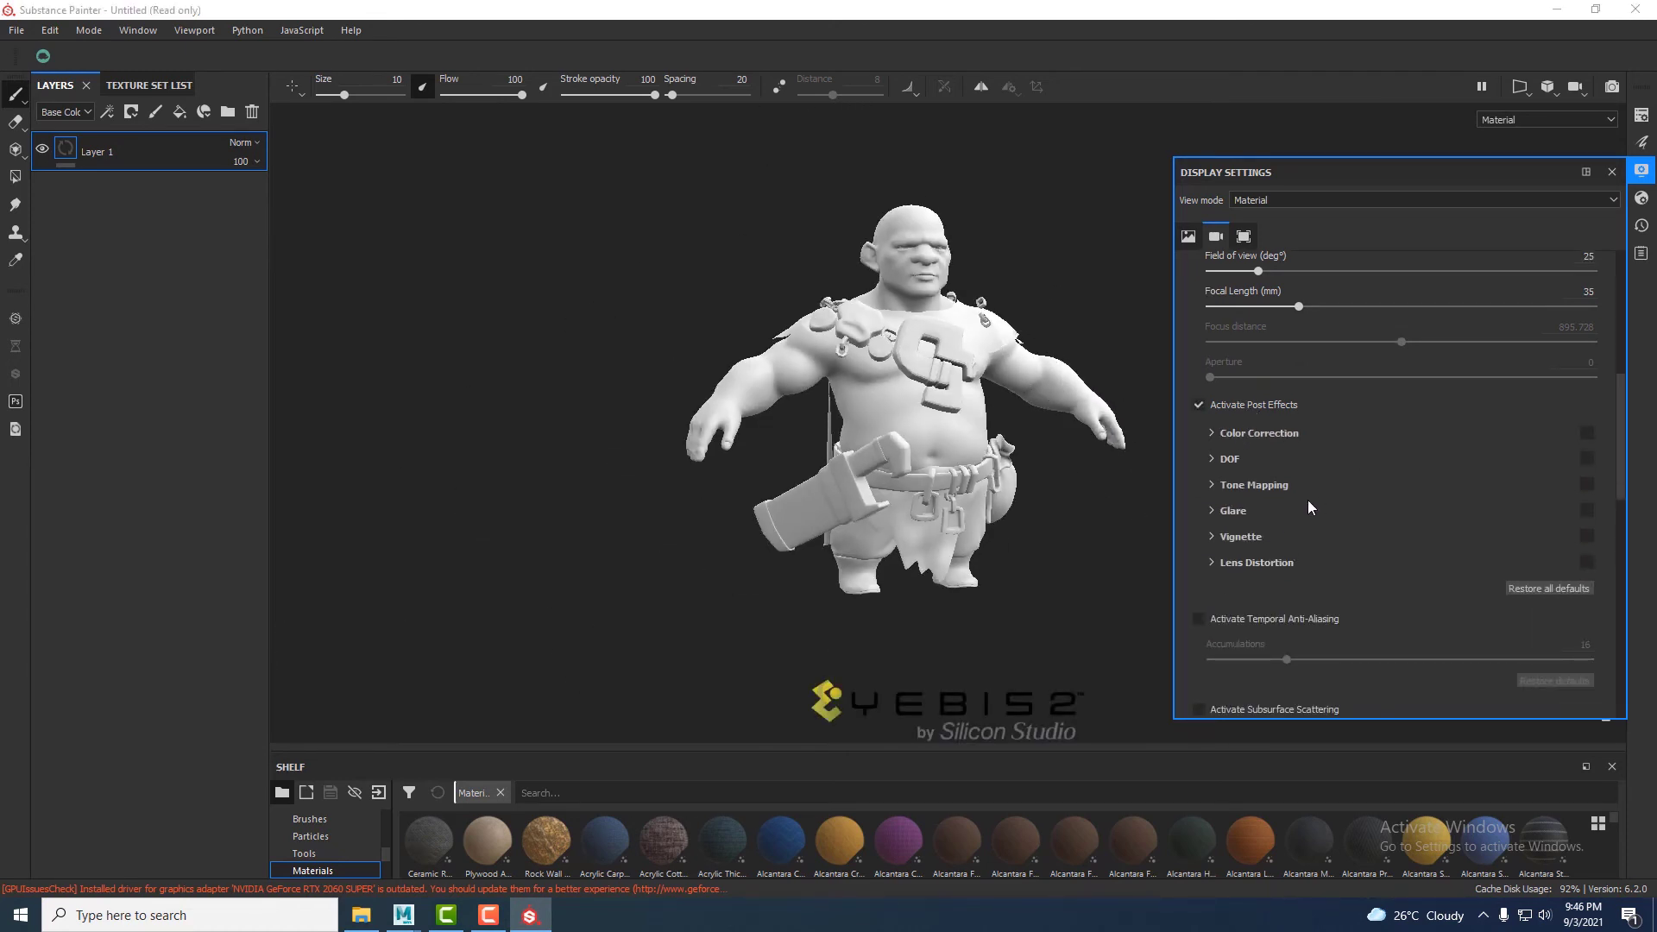
pyautogui.scroll(-2, 1308, 500)
pyautogui.scroll(1, 1297, 480)
pyautogui.click(1244, 435)
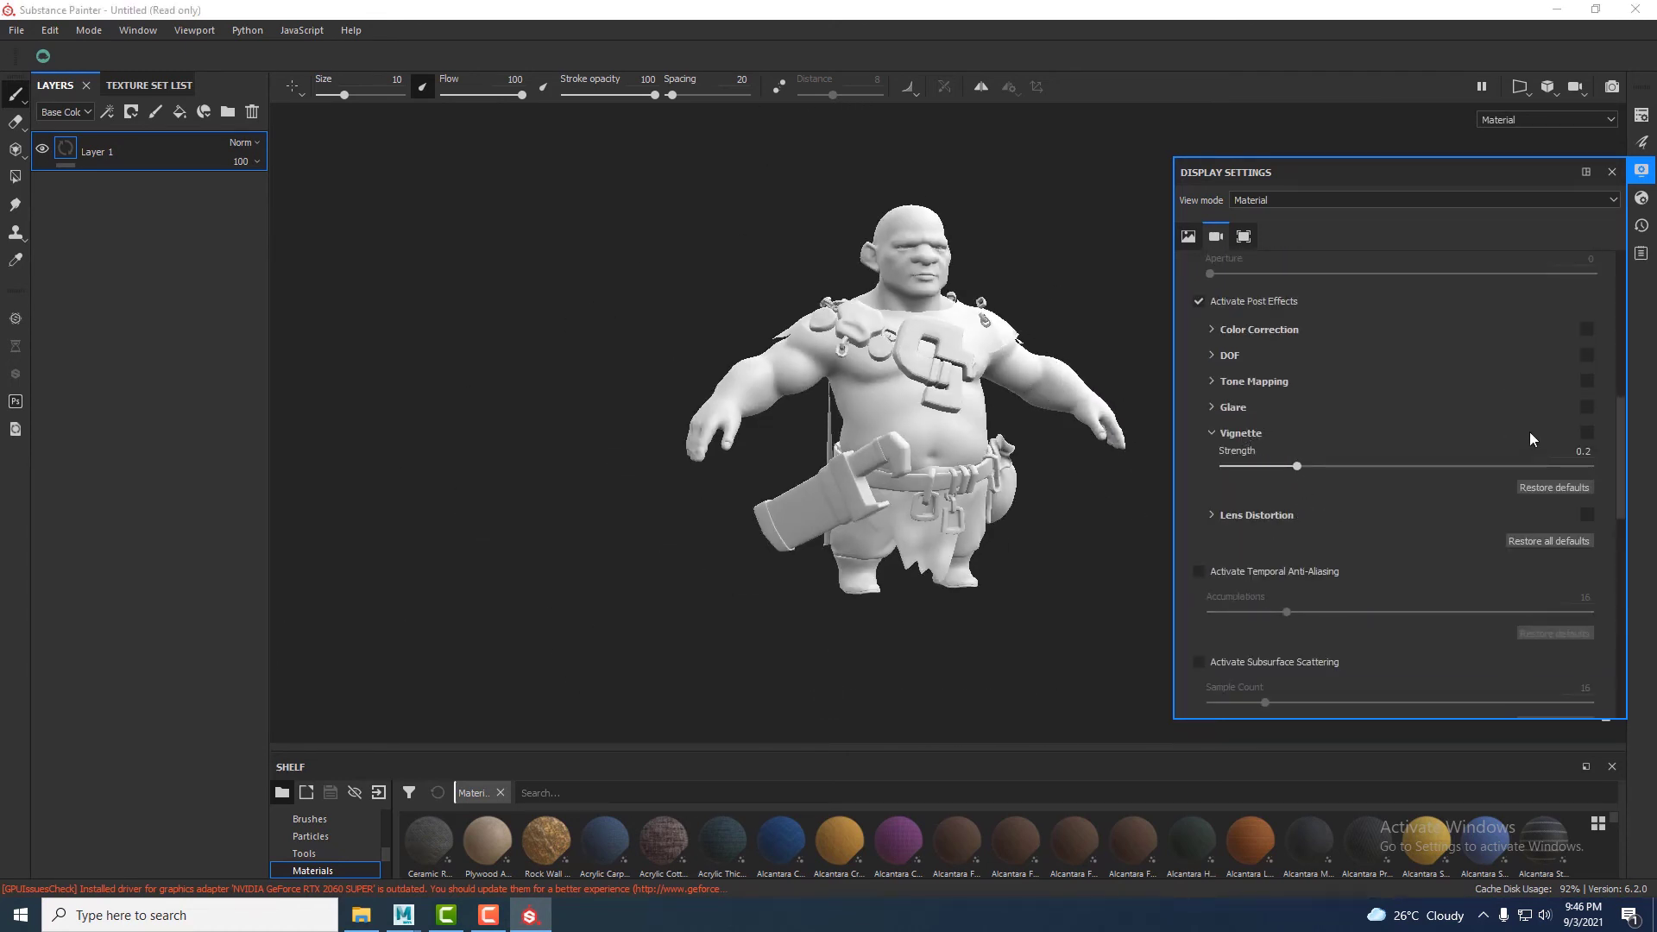
pyautogui.click(1586, 431)
pyautogui.moveTo(1296, 465); pyautogui.dragTo(1386, 466)
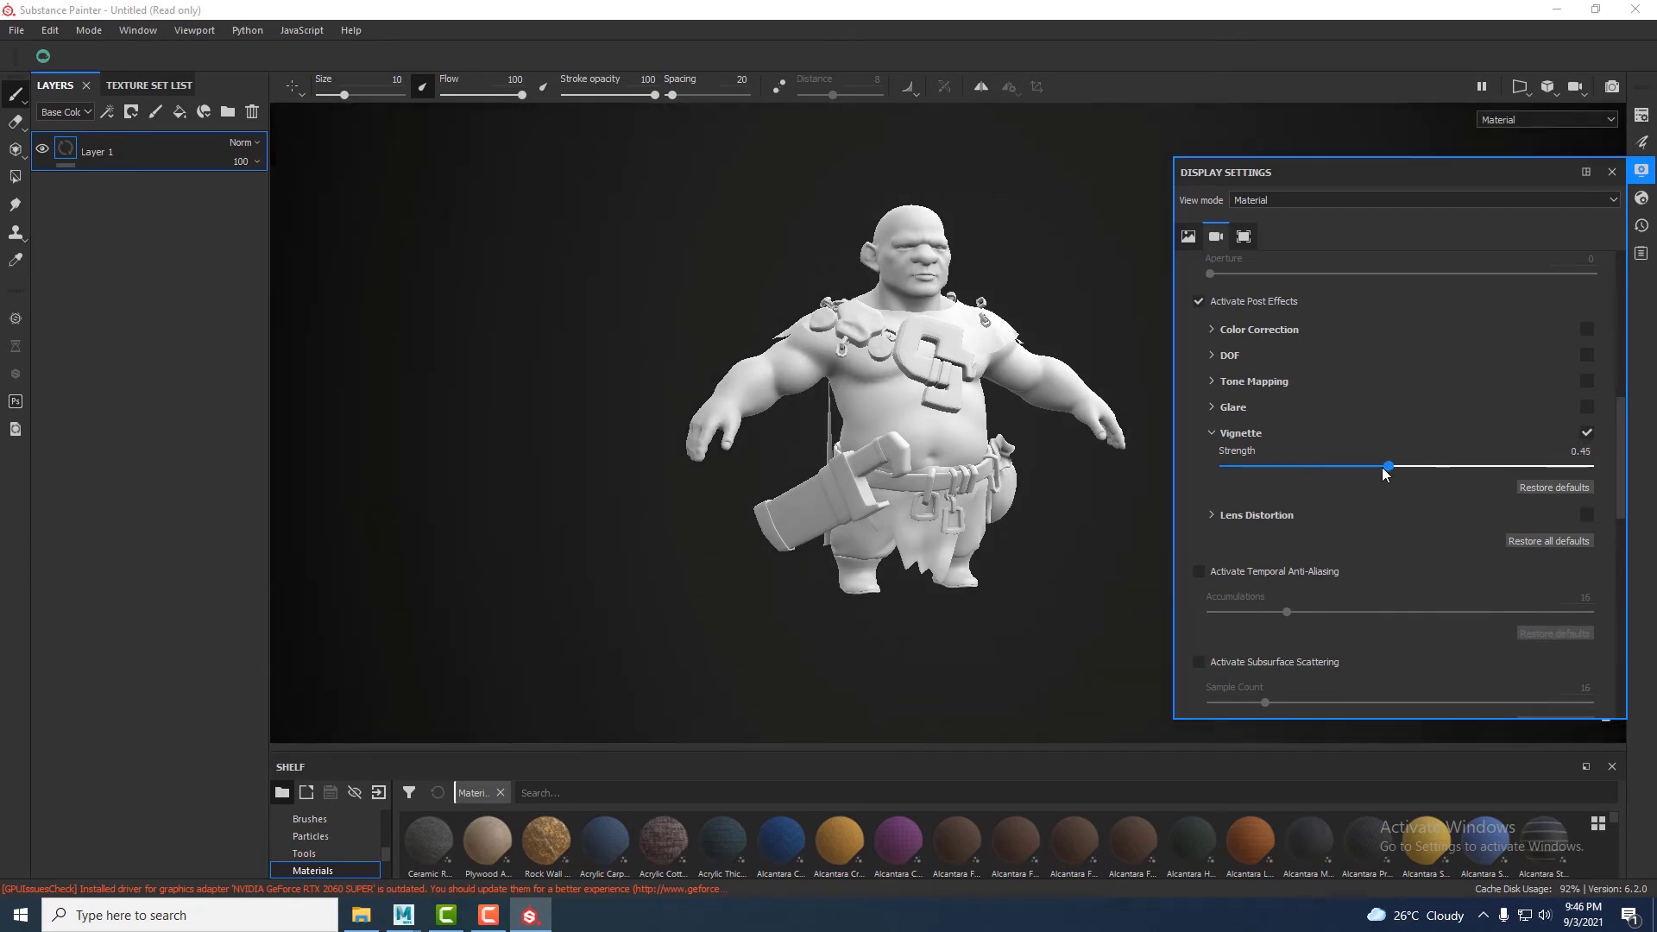
# - Look through the remaining camera and viewport display settings, check the vignette around the dwarf and close the settings
pyautogui.scroll(-3, 1046, 451)
pyautogui.scroll(5, 1026, 466)
pyautogui.scroll(-3, 1261, 515)
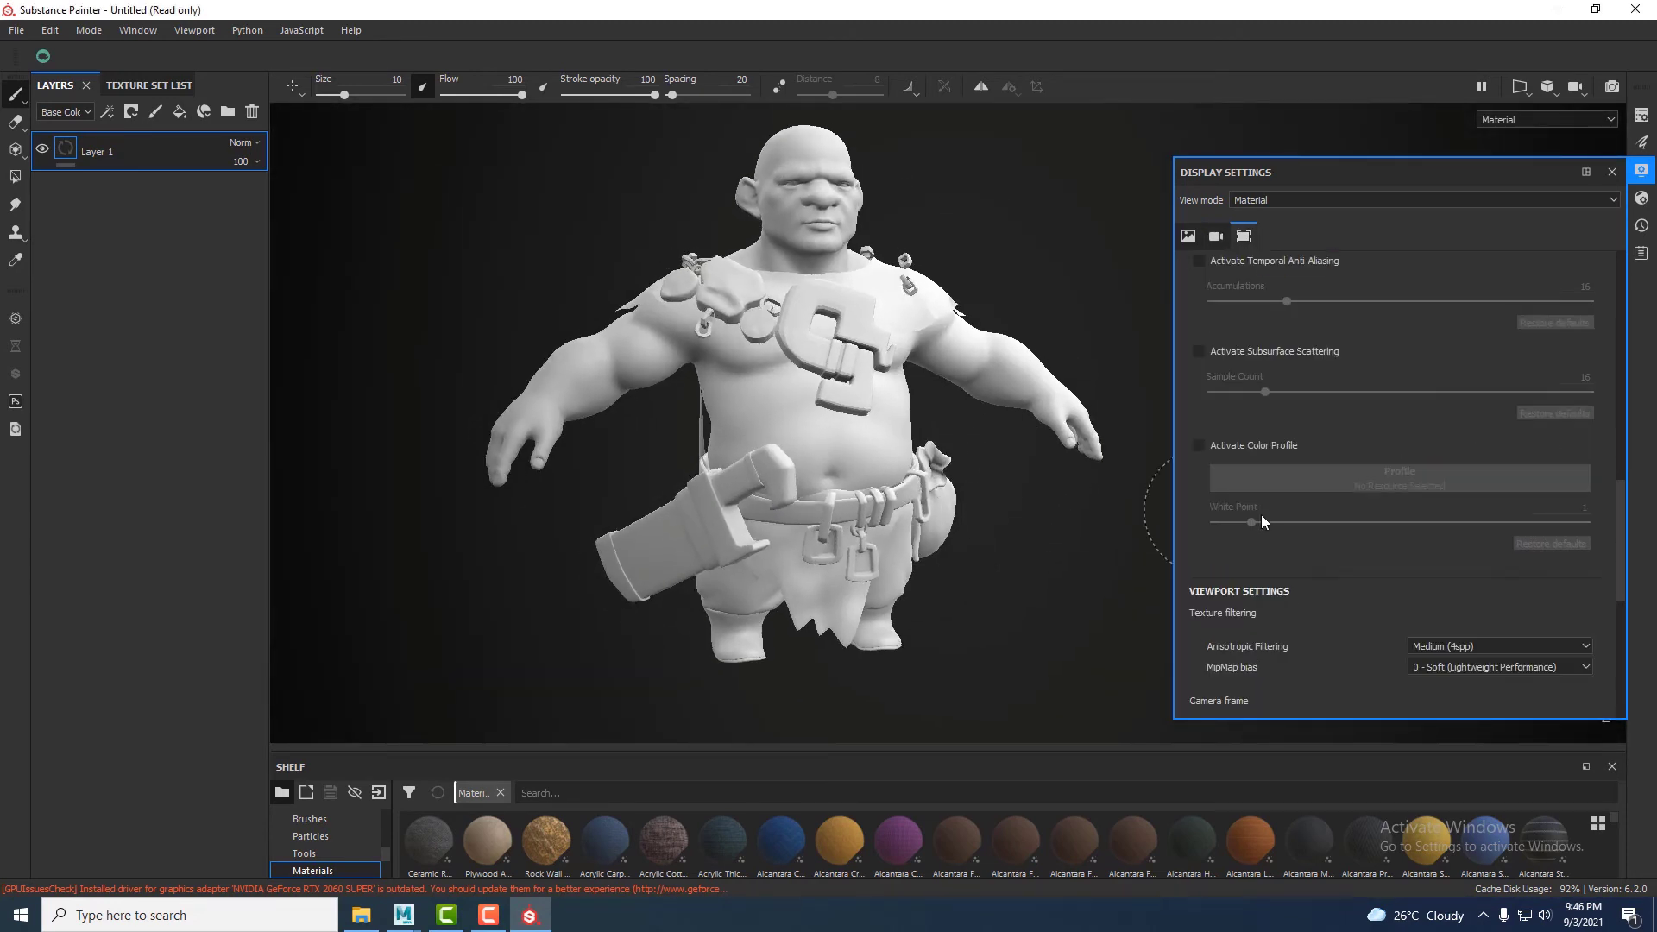
pyautogui.scroll(-3, 1261, 514)
pyautogui.scroll(8, 1355, 530)
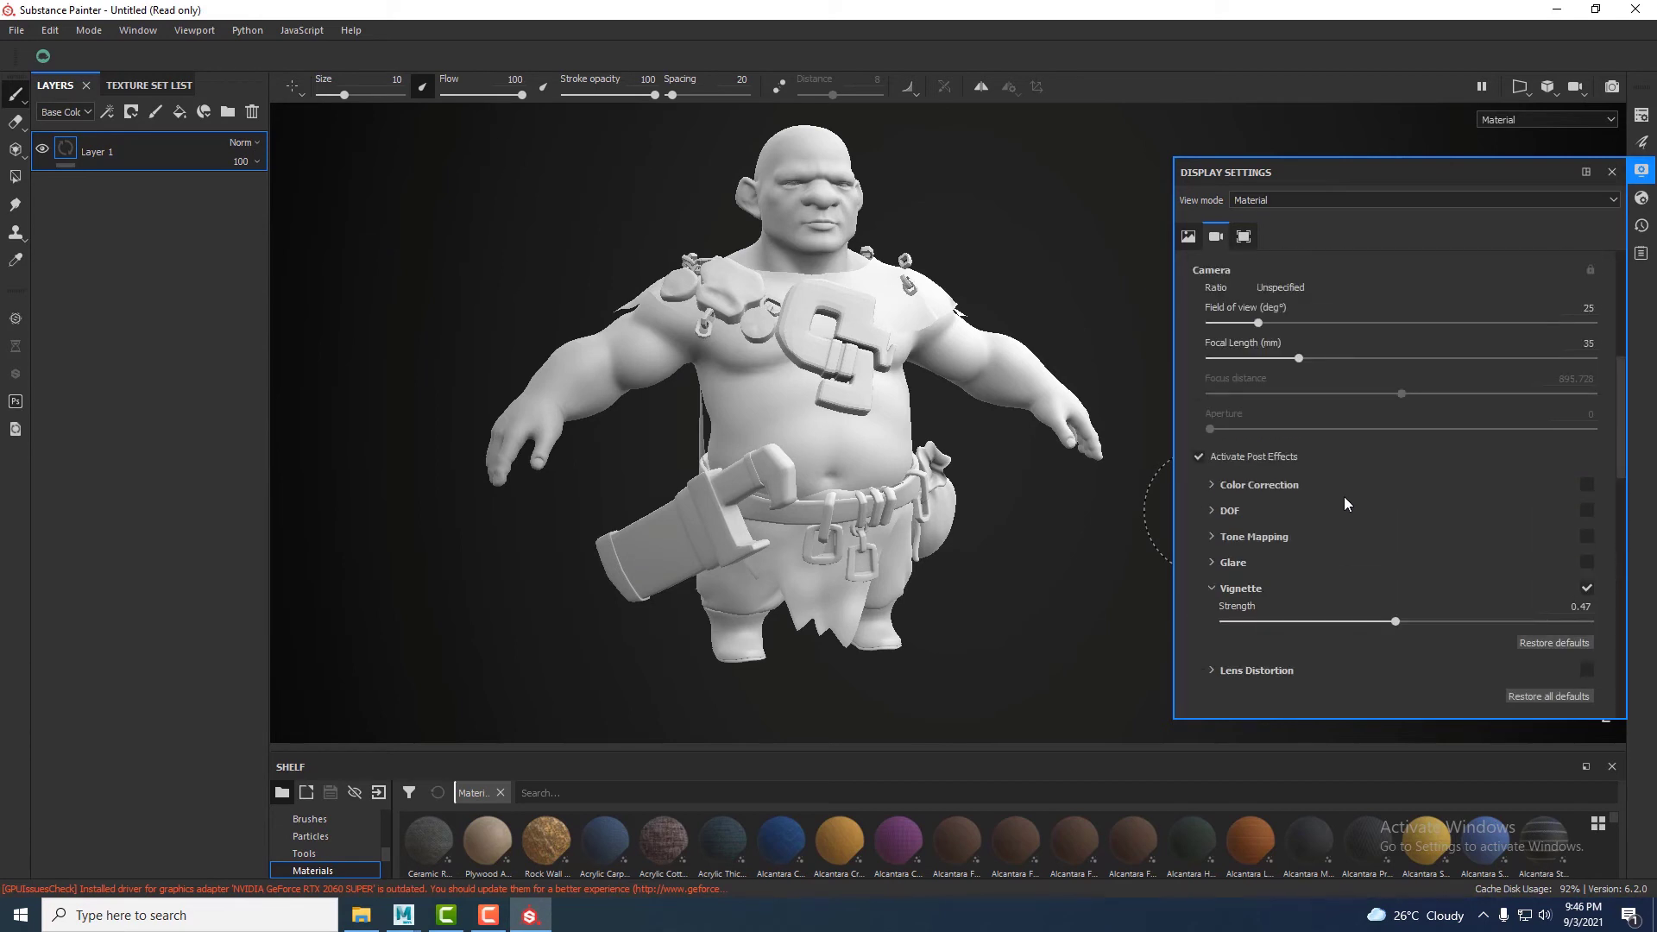
pyautogui.keyDown('alt'); pyautogui.moveTo(1087, 592); pyautogui.dragTo(1019, 528); pyautogui.keyUp('alt')
pyautogui.scroll(-2, 1019, 524)
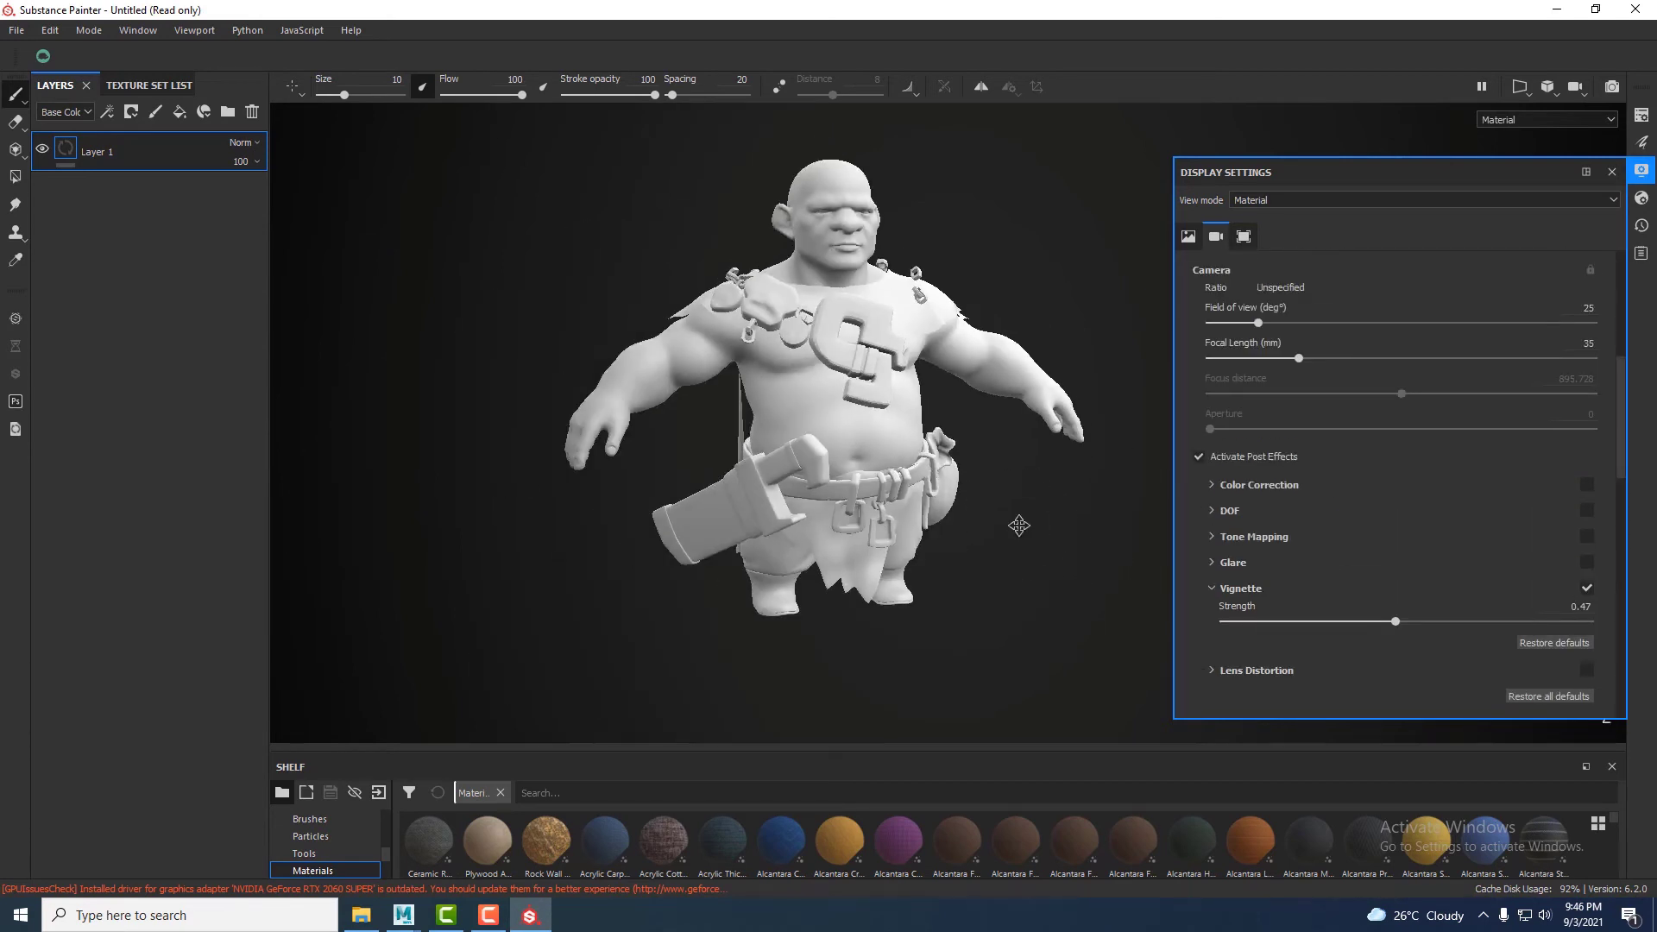
pyautogui.click(1611, 172)
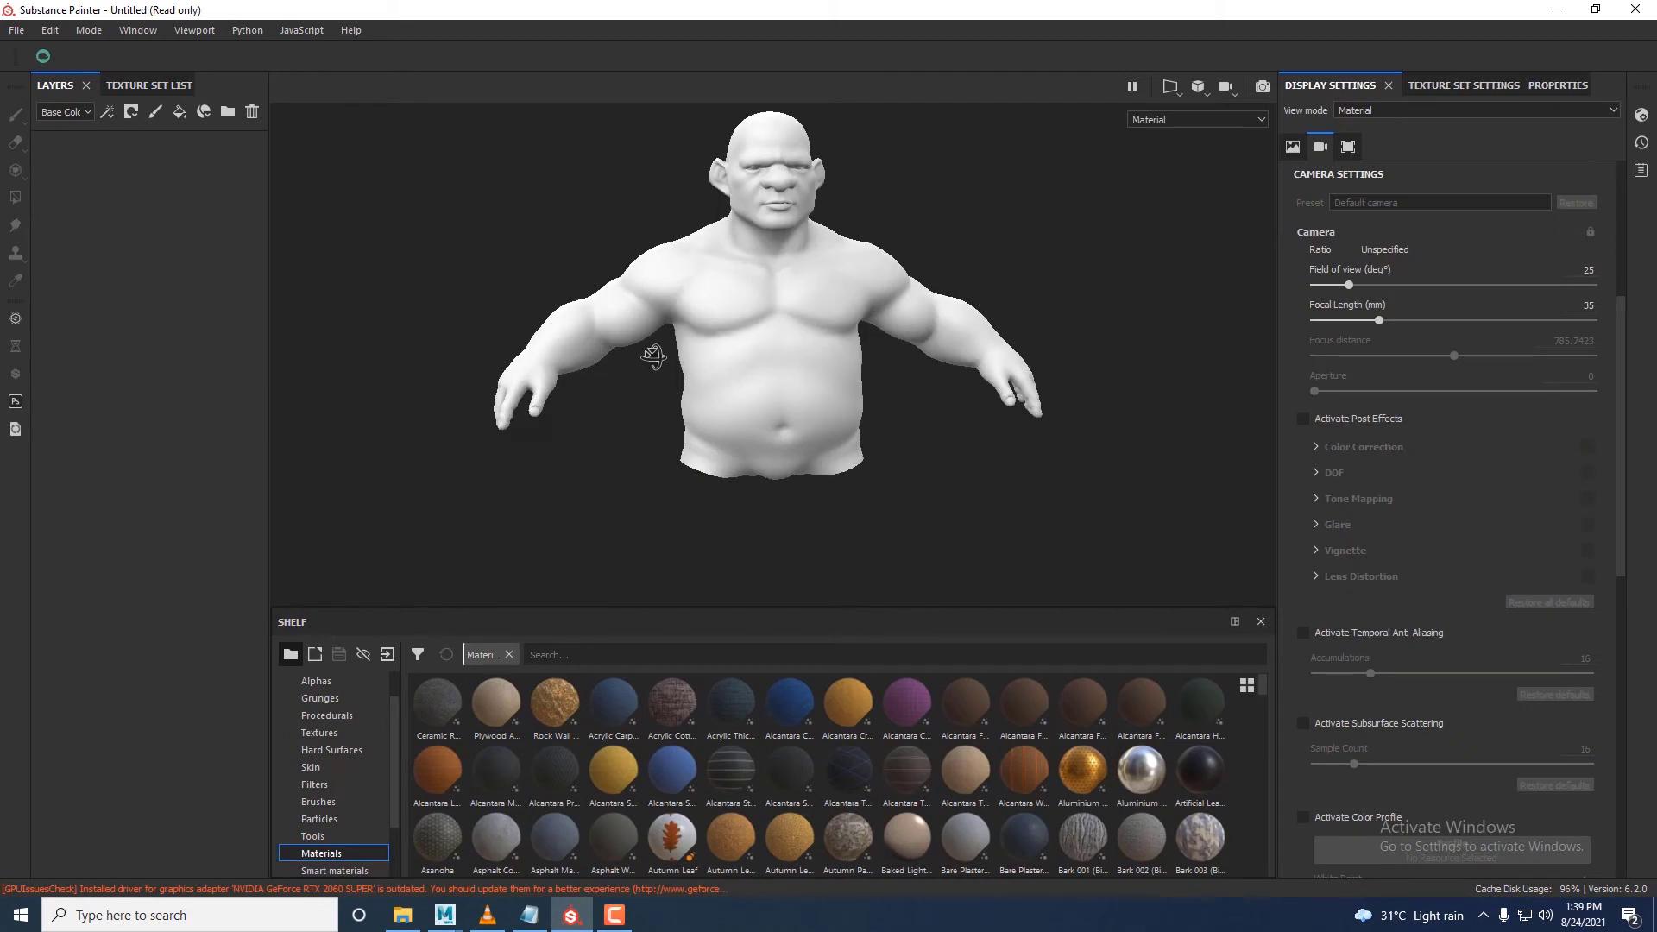
# - Search the smart materials for "skin" and apply Skin Feverish to the dwarf's body
pyautogui.keyDown('alt'); pyautogui.moveTo(654, 358); pyautogui.dragTo(829, 474); pyautogui.keyUp('alt')
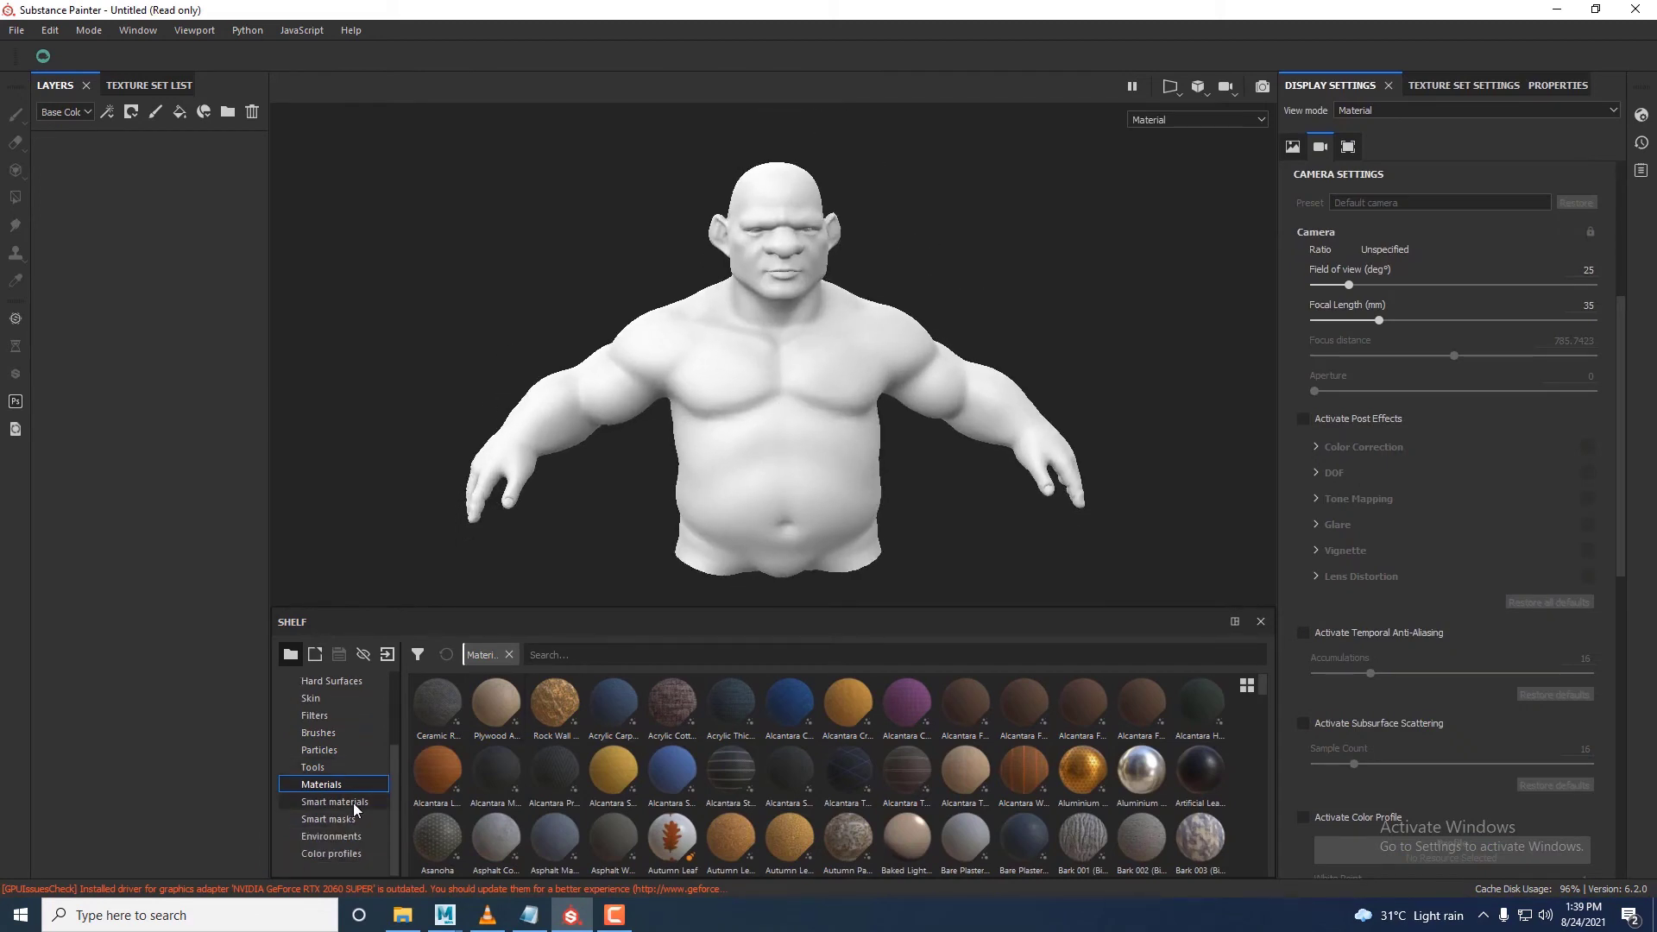
pyautogui.click(347, 803)
pyautogui.click(585, 652)
pyautogui.write('skin')
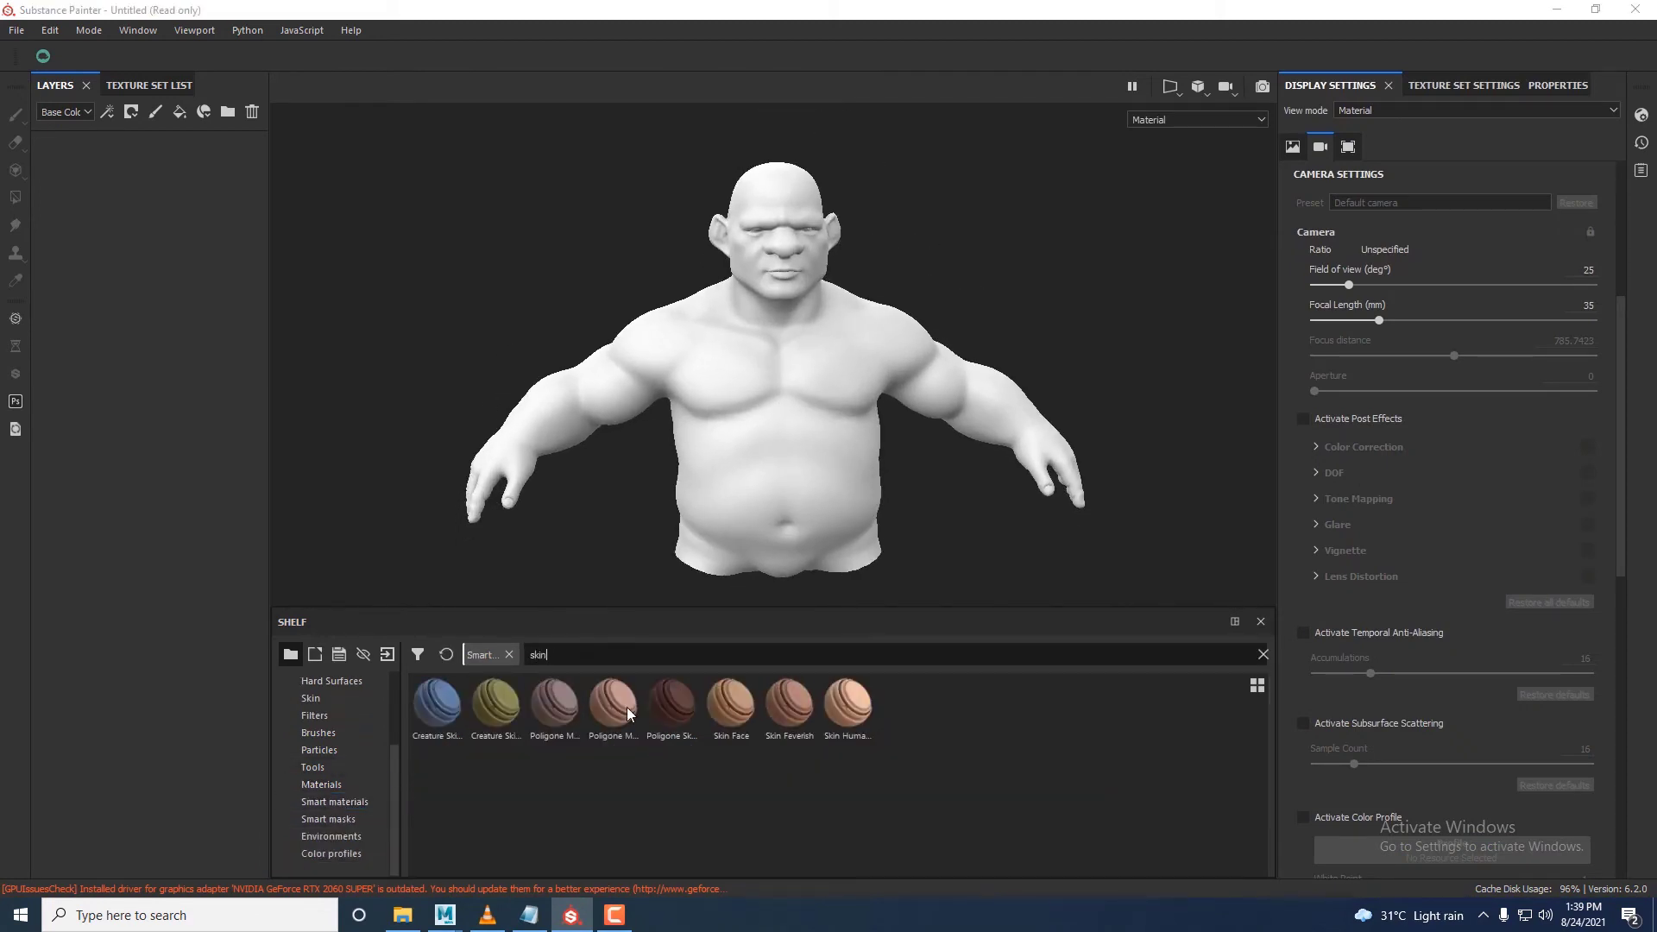
pyautogui.moveTo(781, 719); pyautogui.dragTo(790, 484)
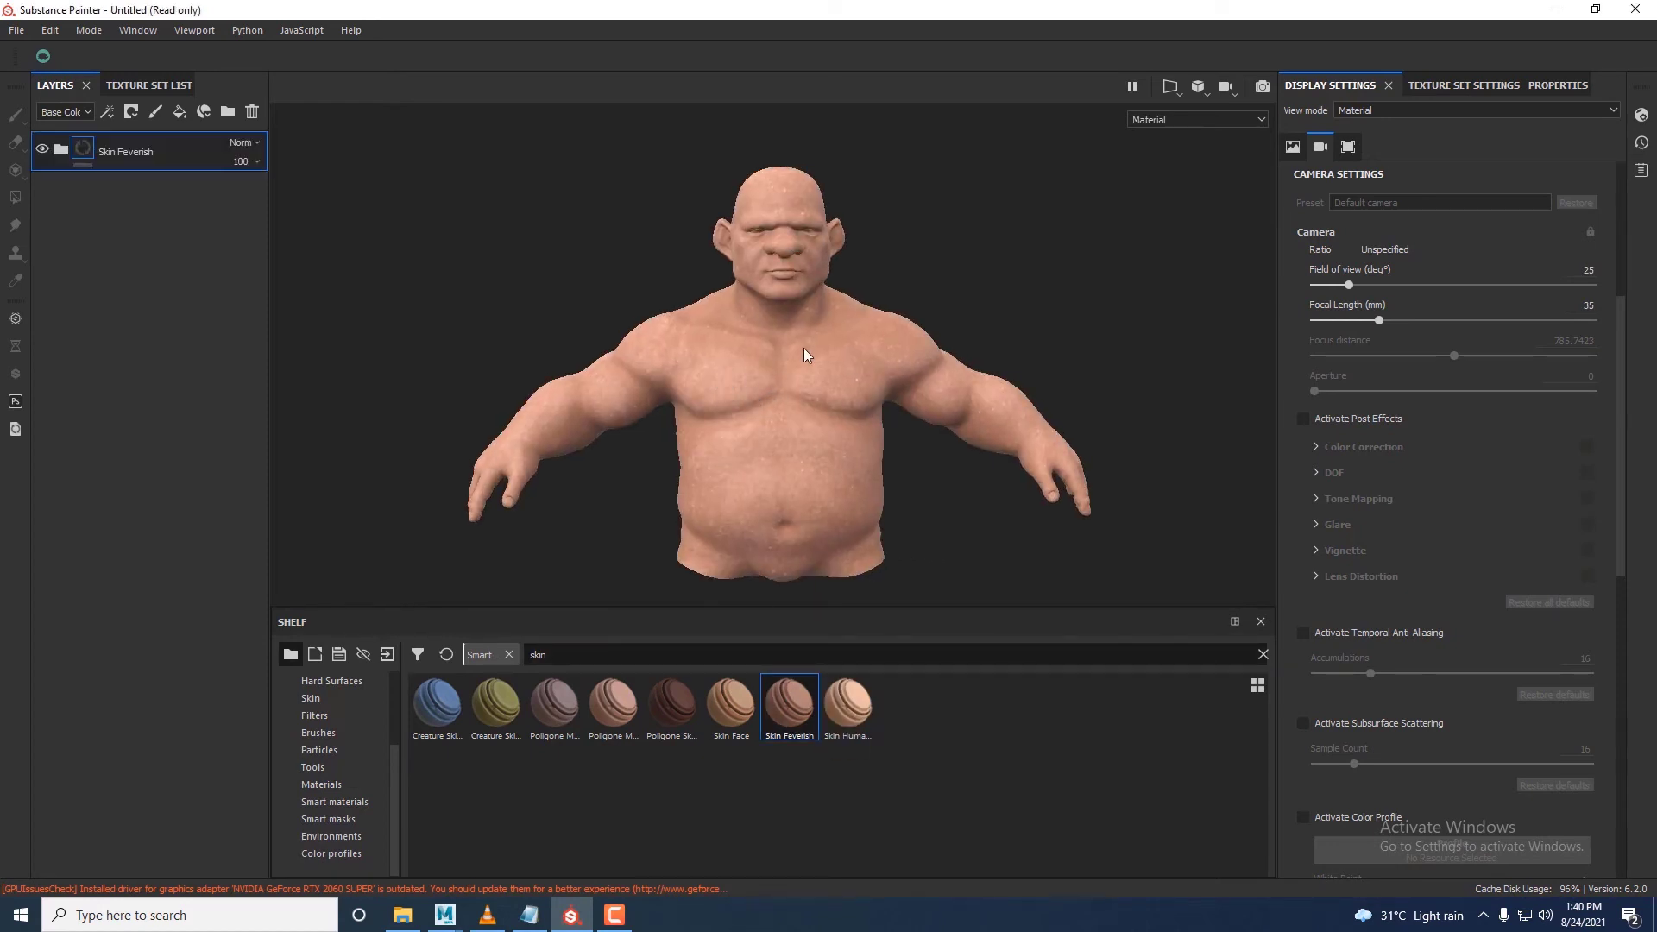
# - Expand the Skin Feverish group, set the Skin Base layer's UV scale to -36.97 and disable its height channel
pyautogui.scroll(10, 804, 348)
pyautogui.scroll(-5, 892, 400)
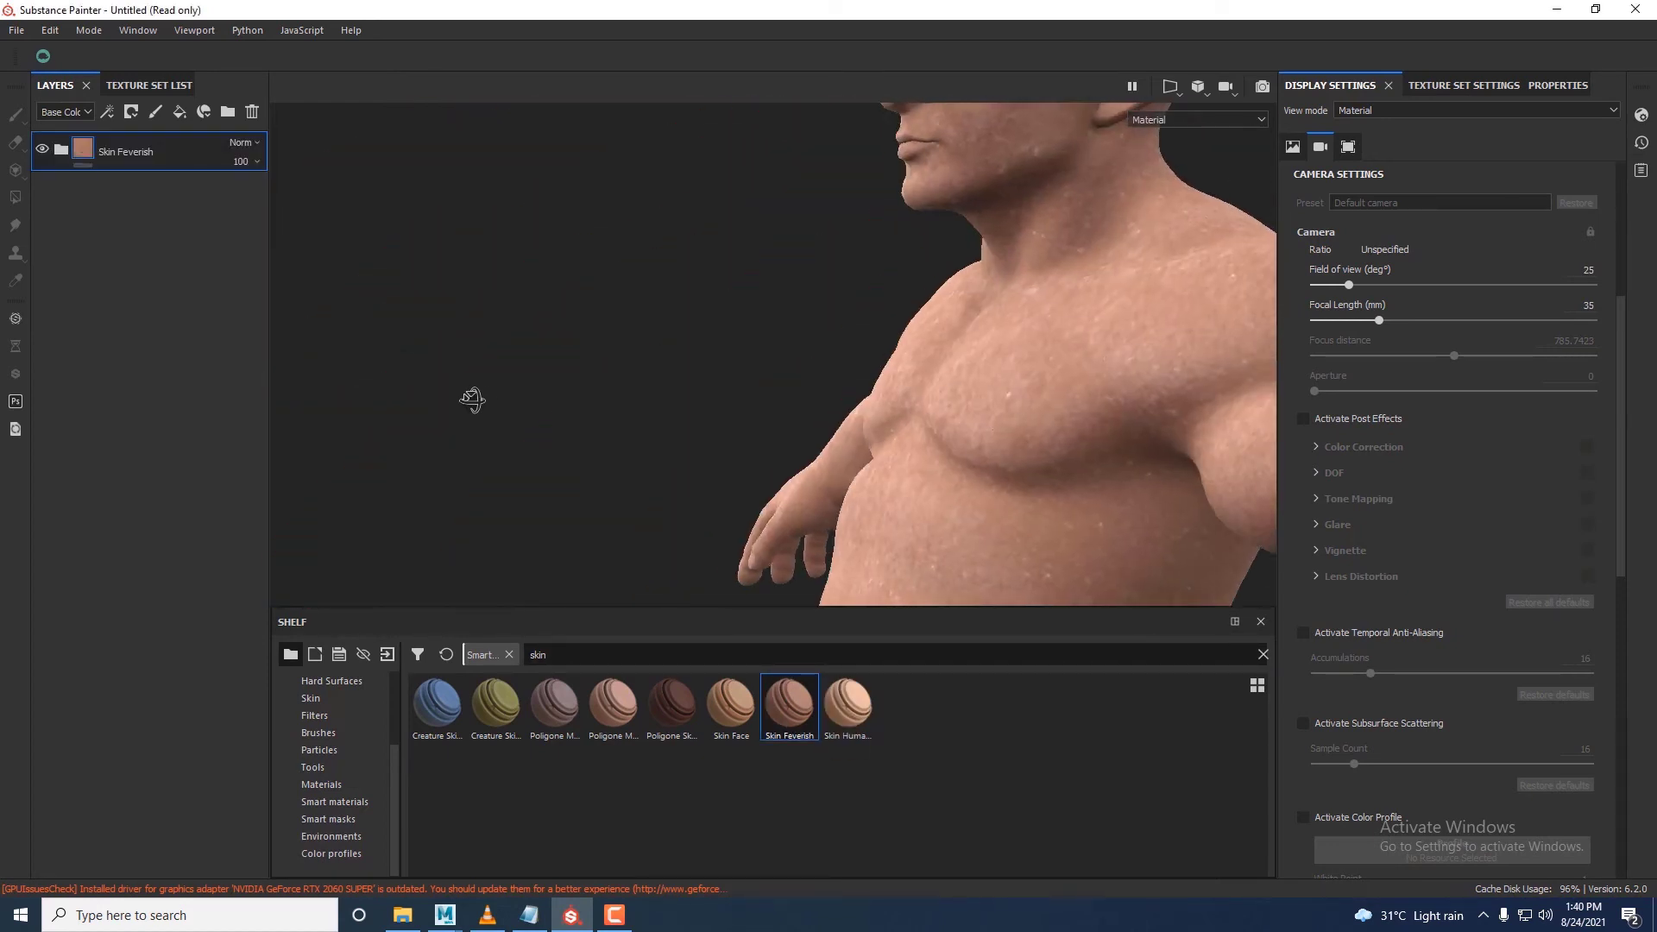
pyautogui.keyDown('alt'); pyautogui.moveTo(605, 389); pyautogui.dragTo(697, 388, button='right'); pyautogui.keyUp('alt')
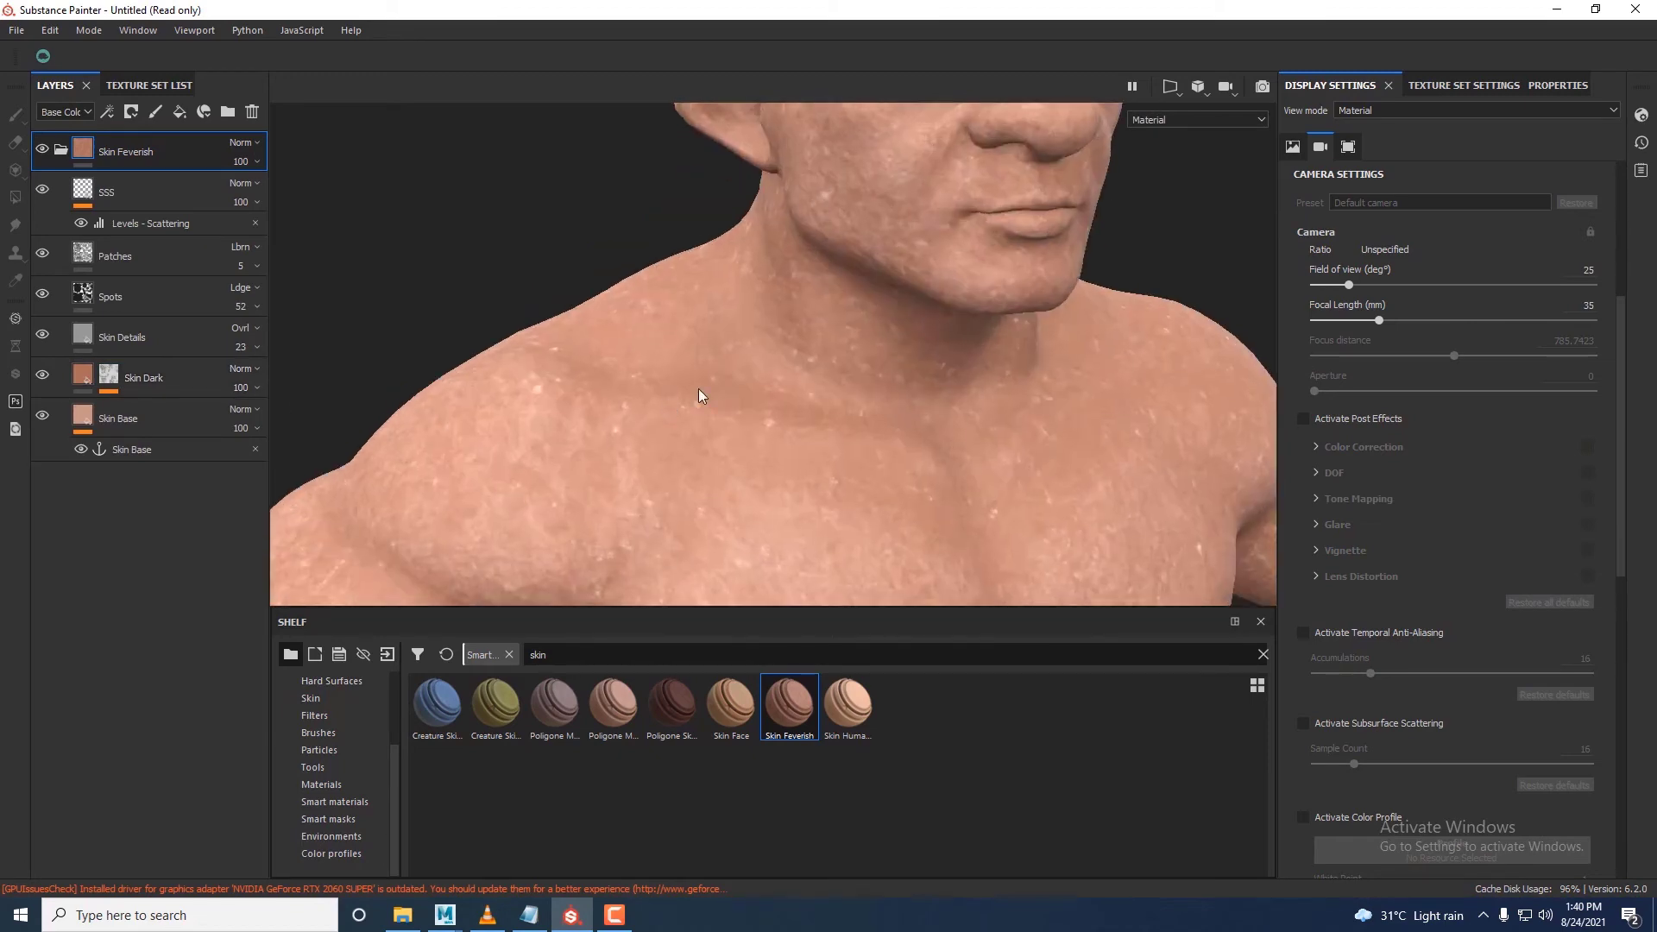
pyautogui.keyDown('alt'); pyautogui.moveTo(698, 388); pyautogui.dragTo(688, 435, button='middle'); pyautogui.keyUp('alt')
pyautogui.keyDown('alt'); pyautogui.moveTo(688, 435); pyautogui.dragTo(565, 375, button='right'); pyautogui.keyUp('alt')
pyautogui.scroll(-1, 565, 375)
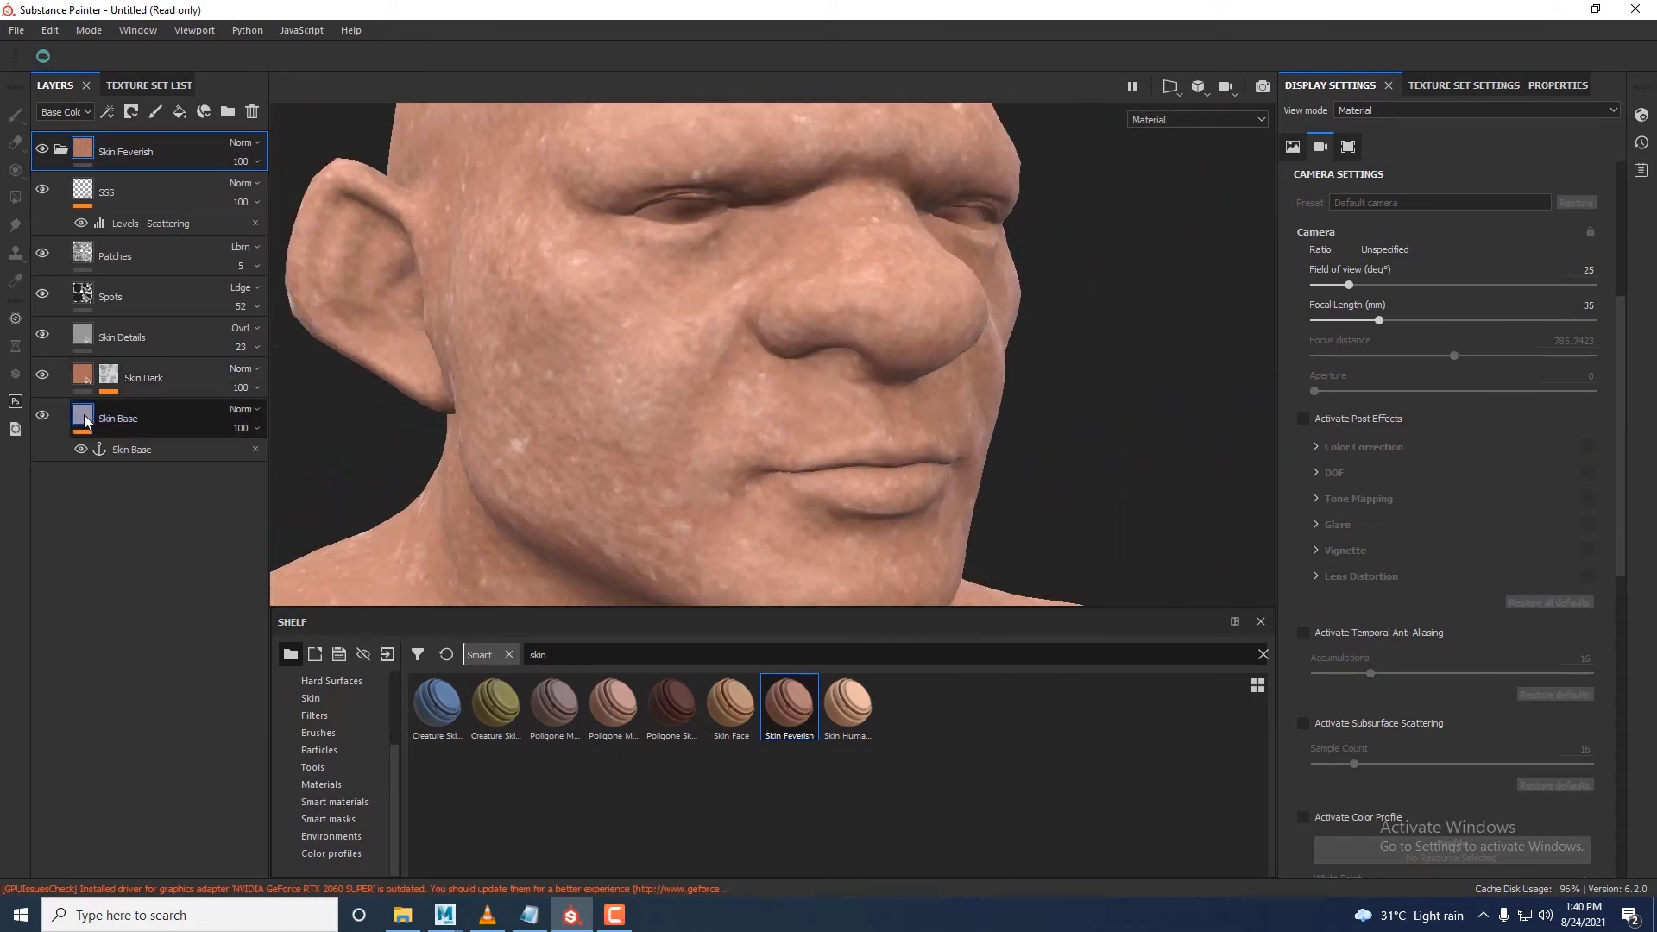
pyautogui.click(118, 418)
pyautogui.click(1527, 86)
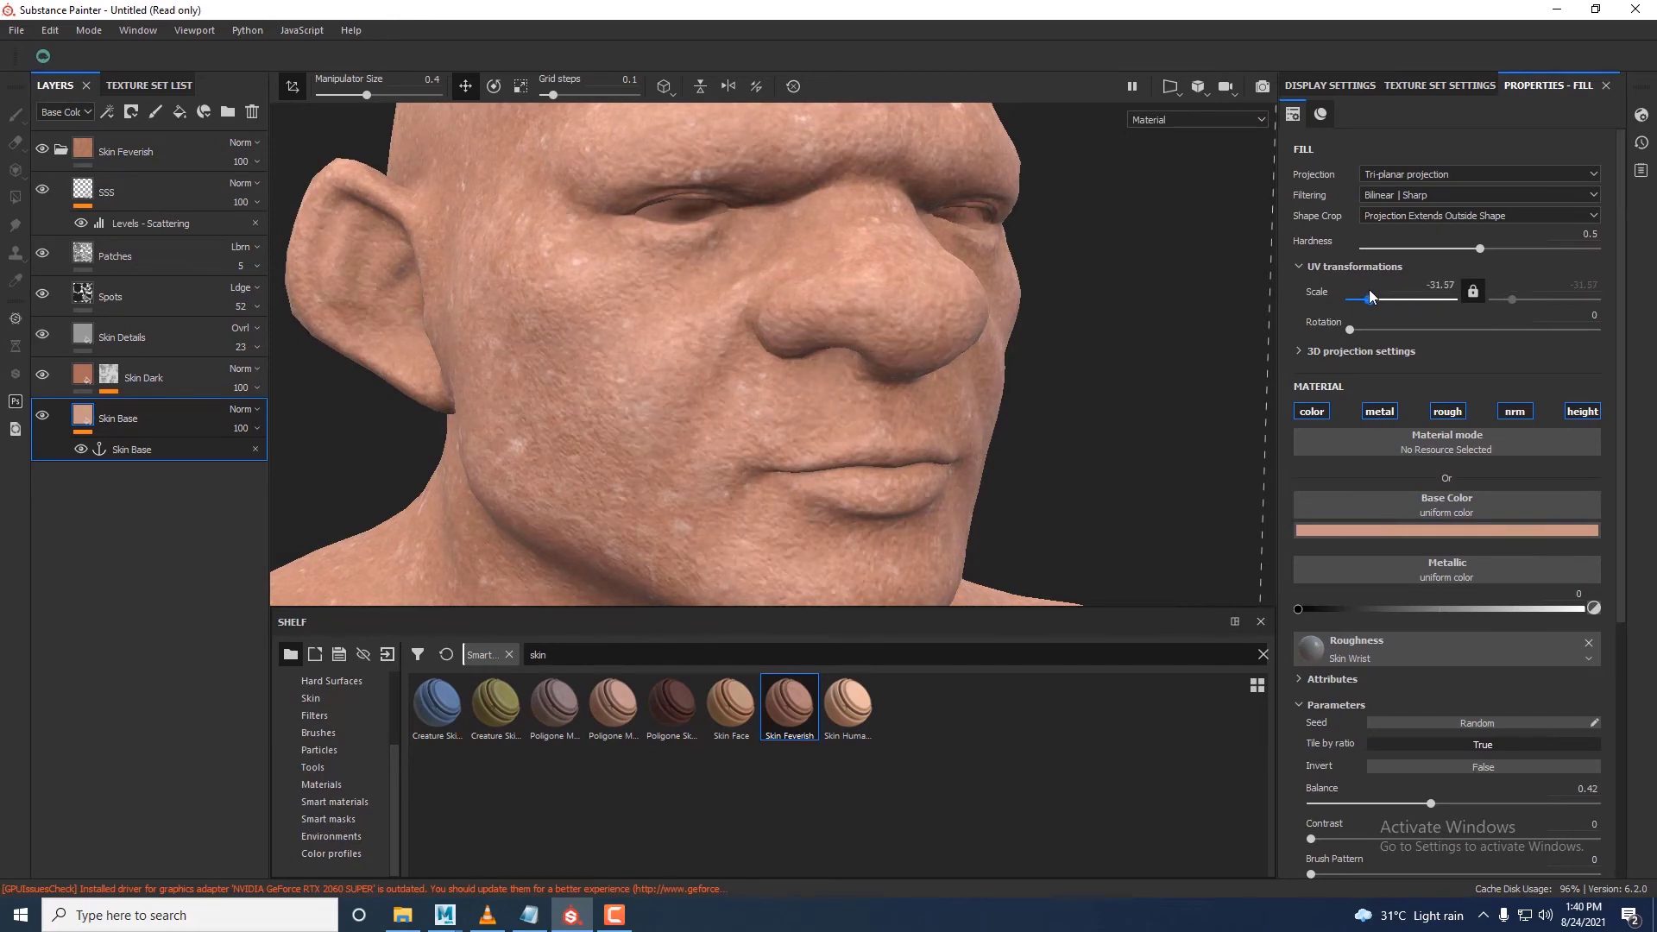
pyautogui.click(1574, 412)
pyautogui.scroll(-1, 976, 406)
pyautogui.scroll(1, 976, 407)
pyautogui.keyDown('alt'); pyautogui.moveTo(976, 407); pyautogui.dragTo(866, 410); pyautogui.keyUp('alt')
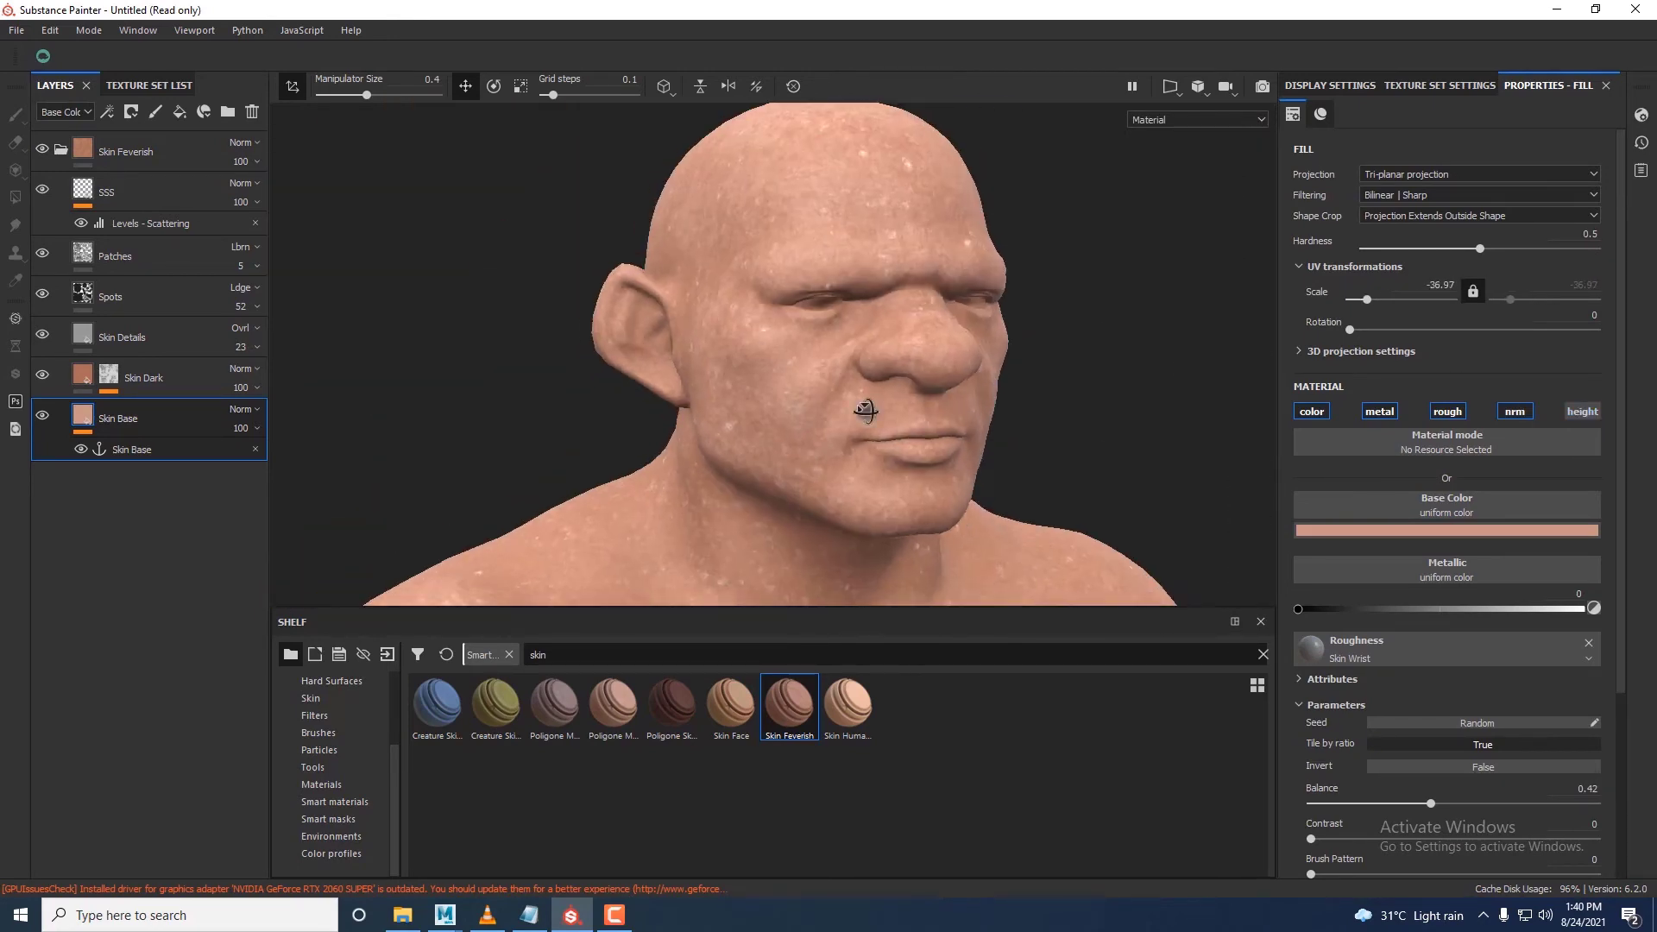
# - Try a darker, more saturated orange-brown base color on the Skin Dark layer
pyautogui.scroll(2, 1025, 399)
pyautogui.click(85, 377)
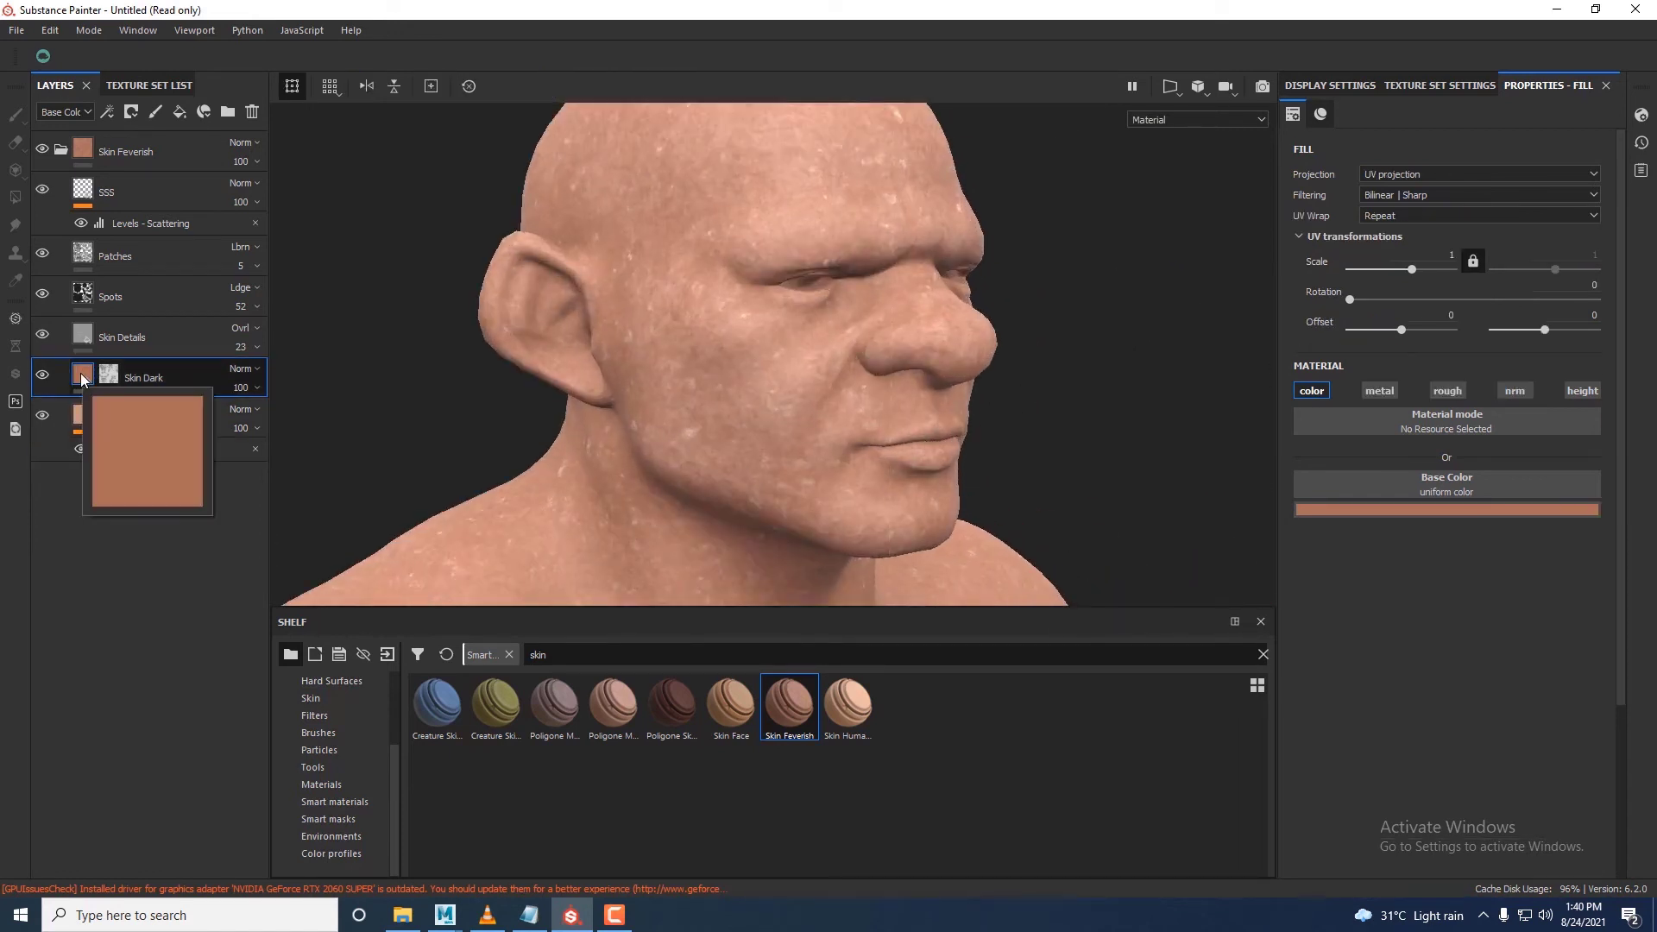
pyautogui.keyDown('alt'); pyautogui.moveTo(947, 402); pyautogui.dragTo(1088, 483); pyautogui.keyUp('alt')
pyautogui.click(1339, 511)
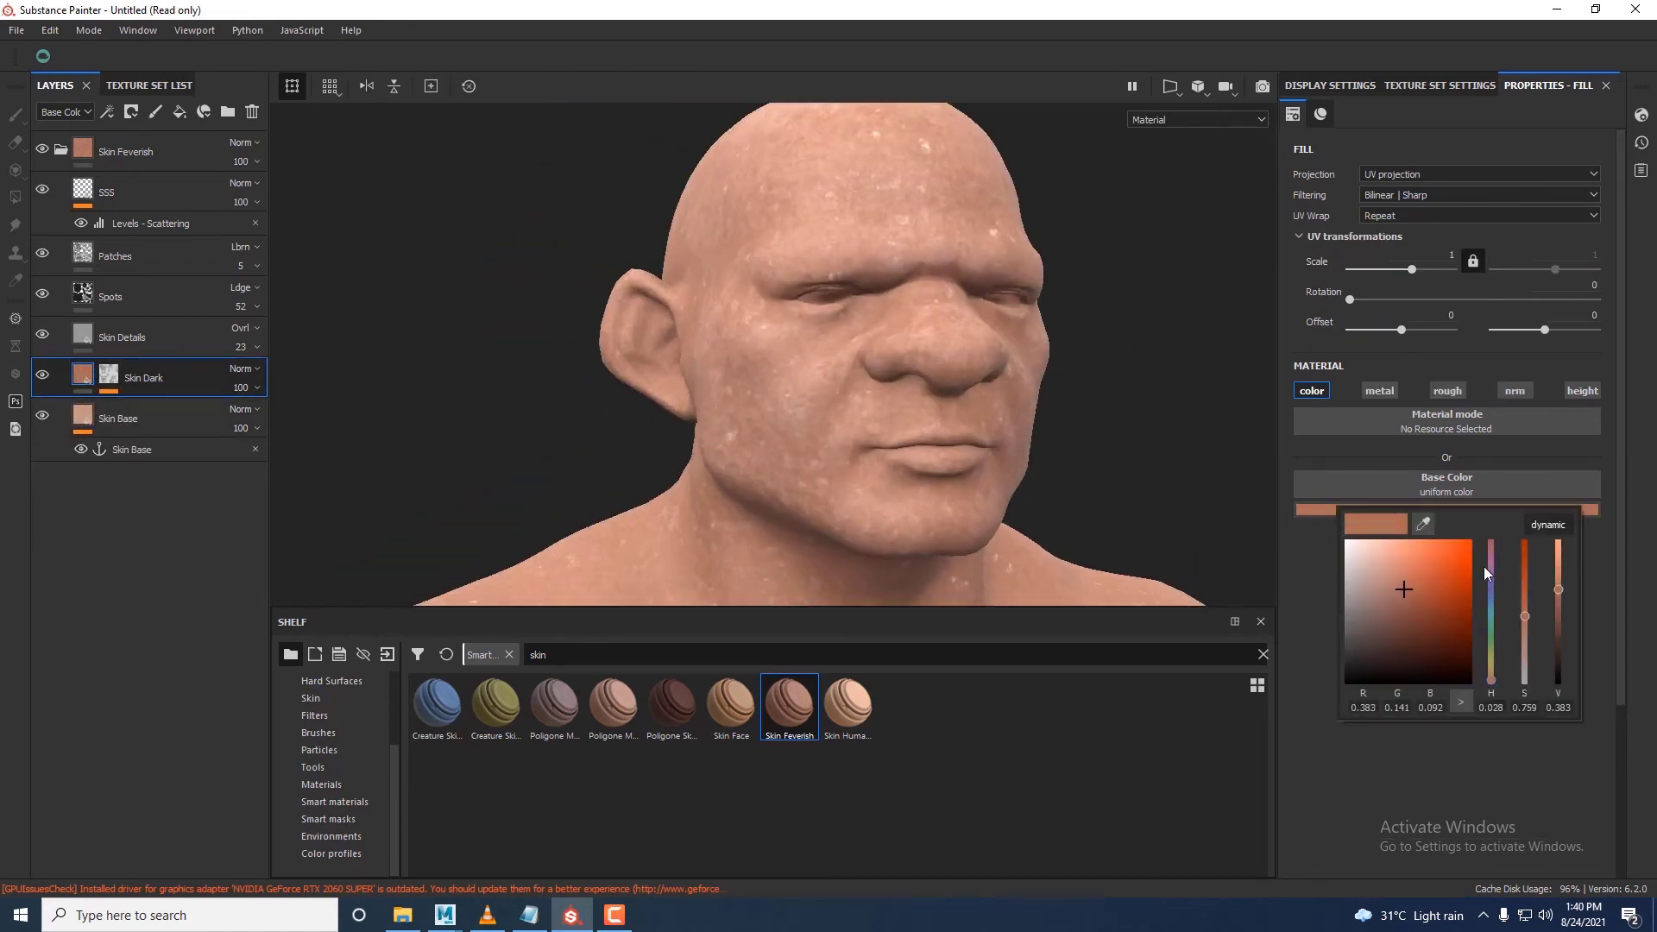
pyautogui.moveTo(1411, 592)
pyautogui.mouseDown()
pyautogui.moveTo(1442, 605)
pyautogui.moveTo(1426, 588)
pyautogui.moveTo(1415, 604)
pyautogui.moveTo(1437, 587)
pyautogui.moveTo(1431, 614)
pyautogui.moveTo(1427, 597)
pyautogui.mouseUp()
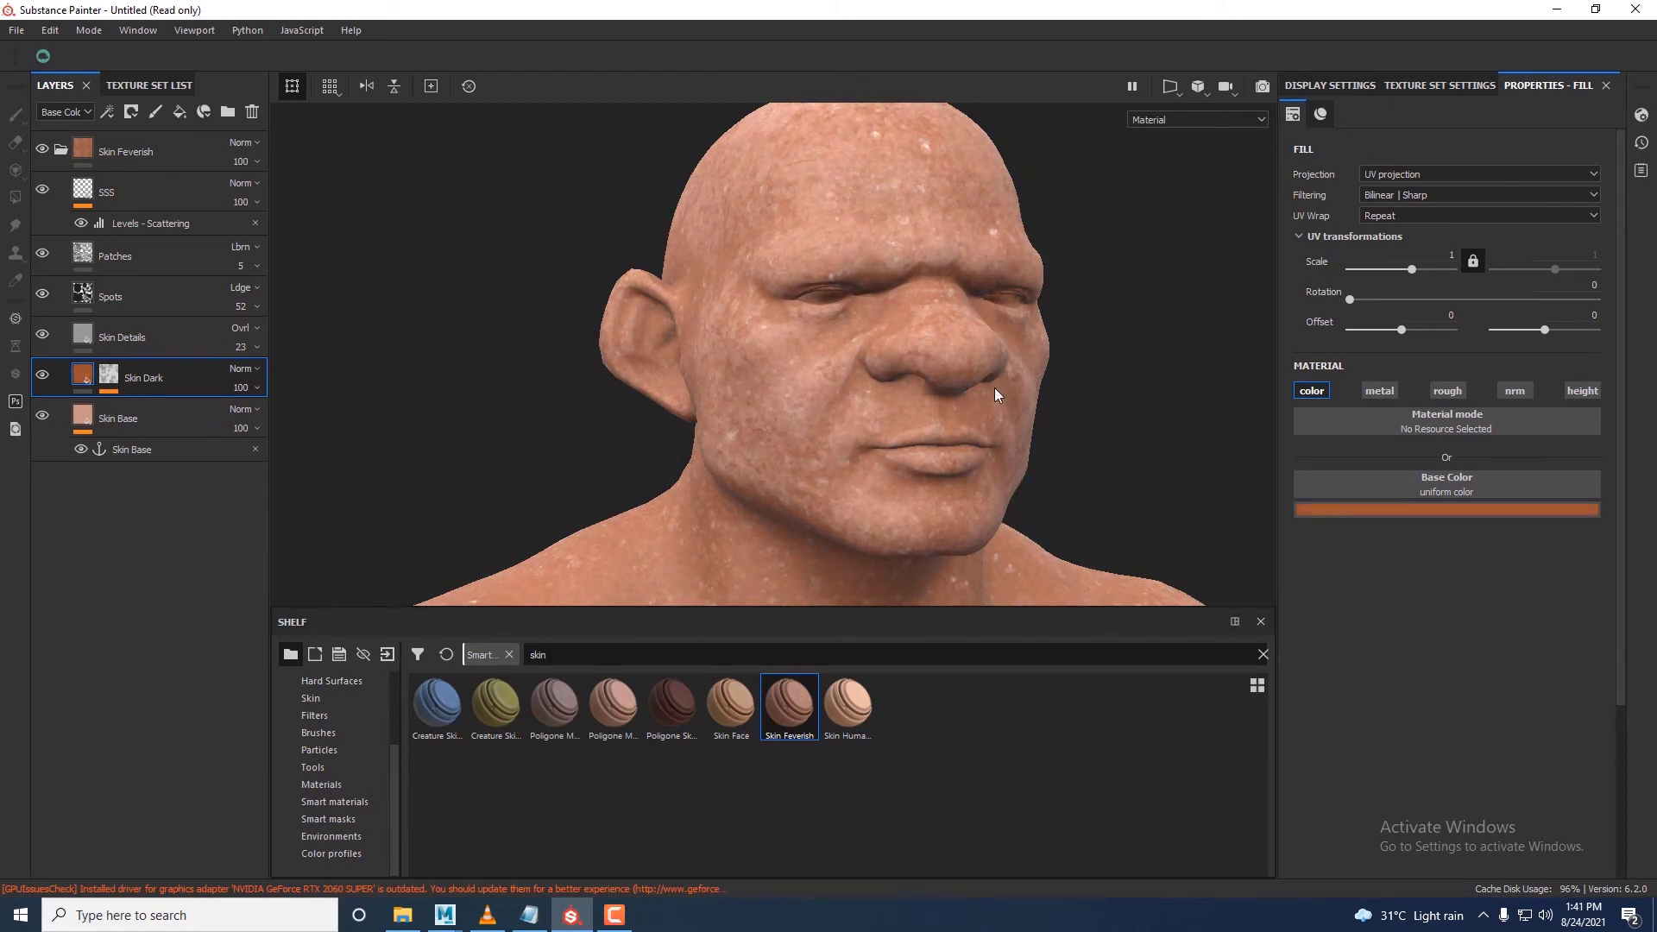
# - Hide the Spots layer and set the Skin Details layer's UV scale to 1.71
pyautogui.keyDown('alt'); pyautogui.moveTo(992, 390); pyautogui.dragTo(880, 403, button='right'); pyautogui.keyUp('alt')
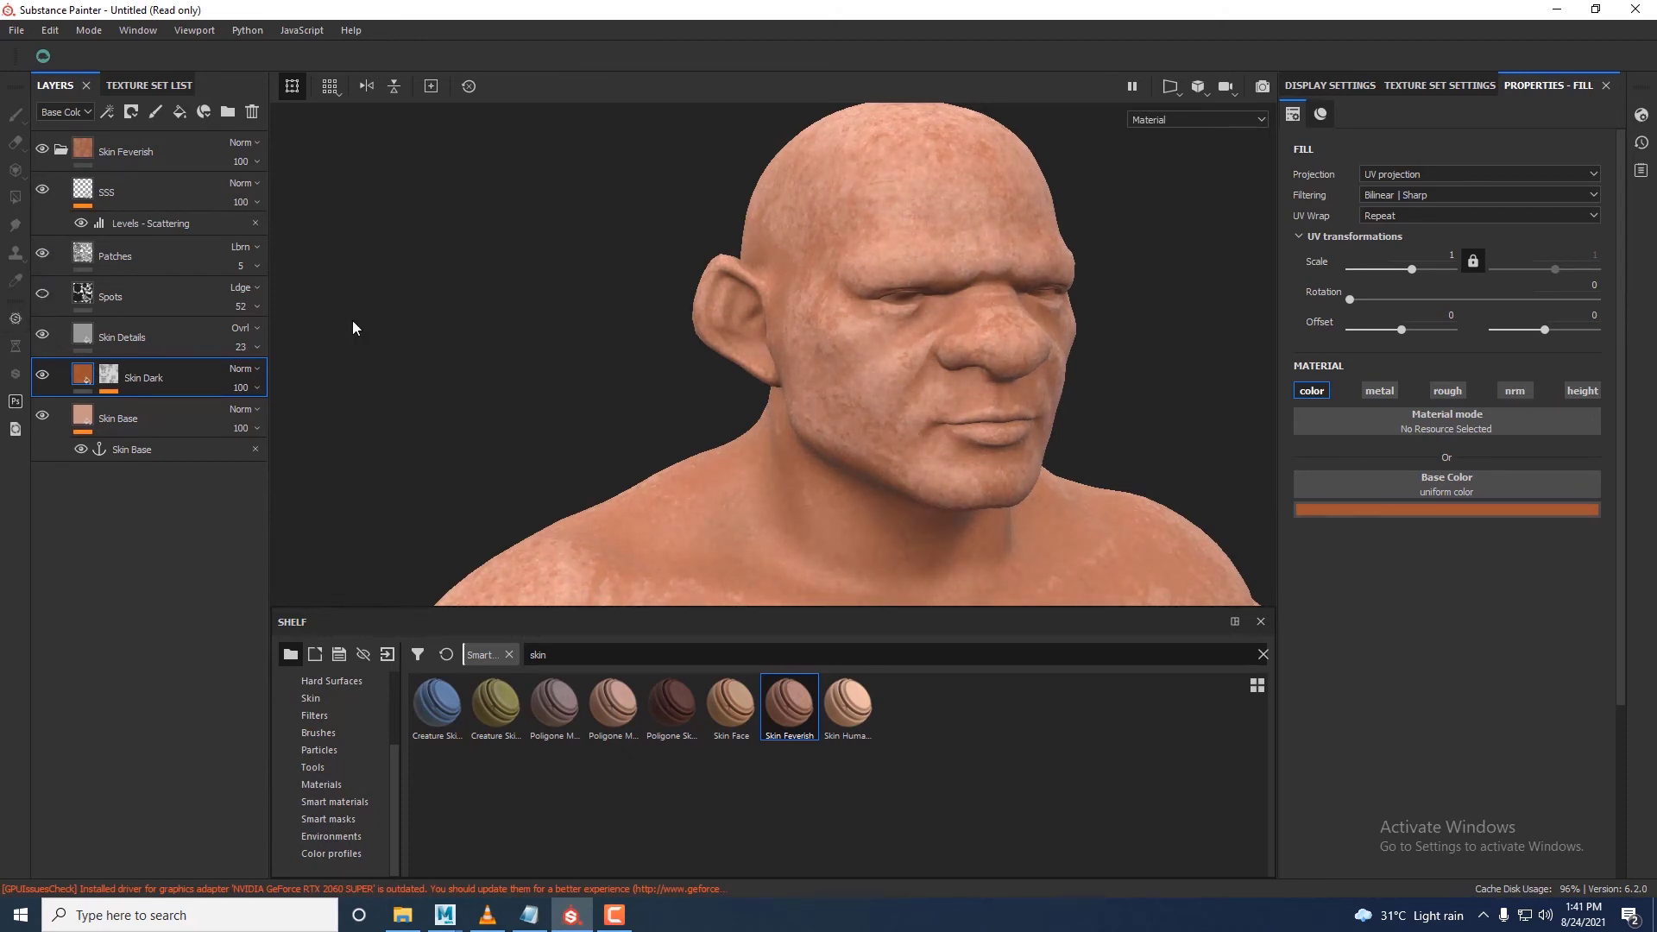
pyautogui.scroll(-3, 458, 225)
pyautogui.click(73, 344)
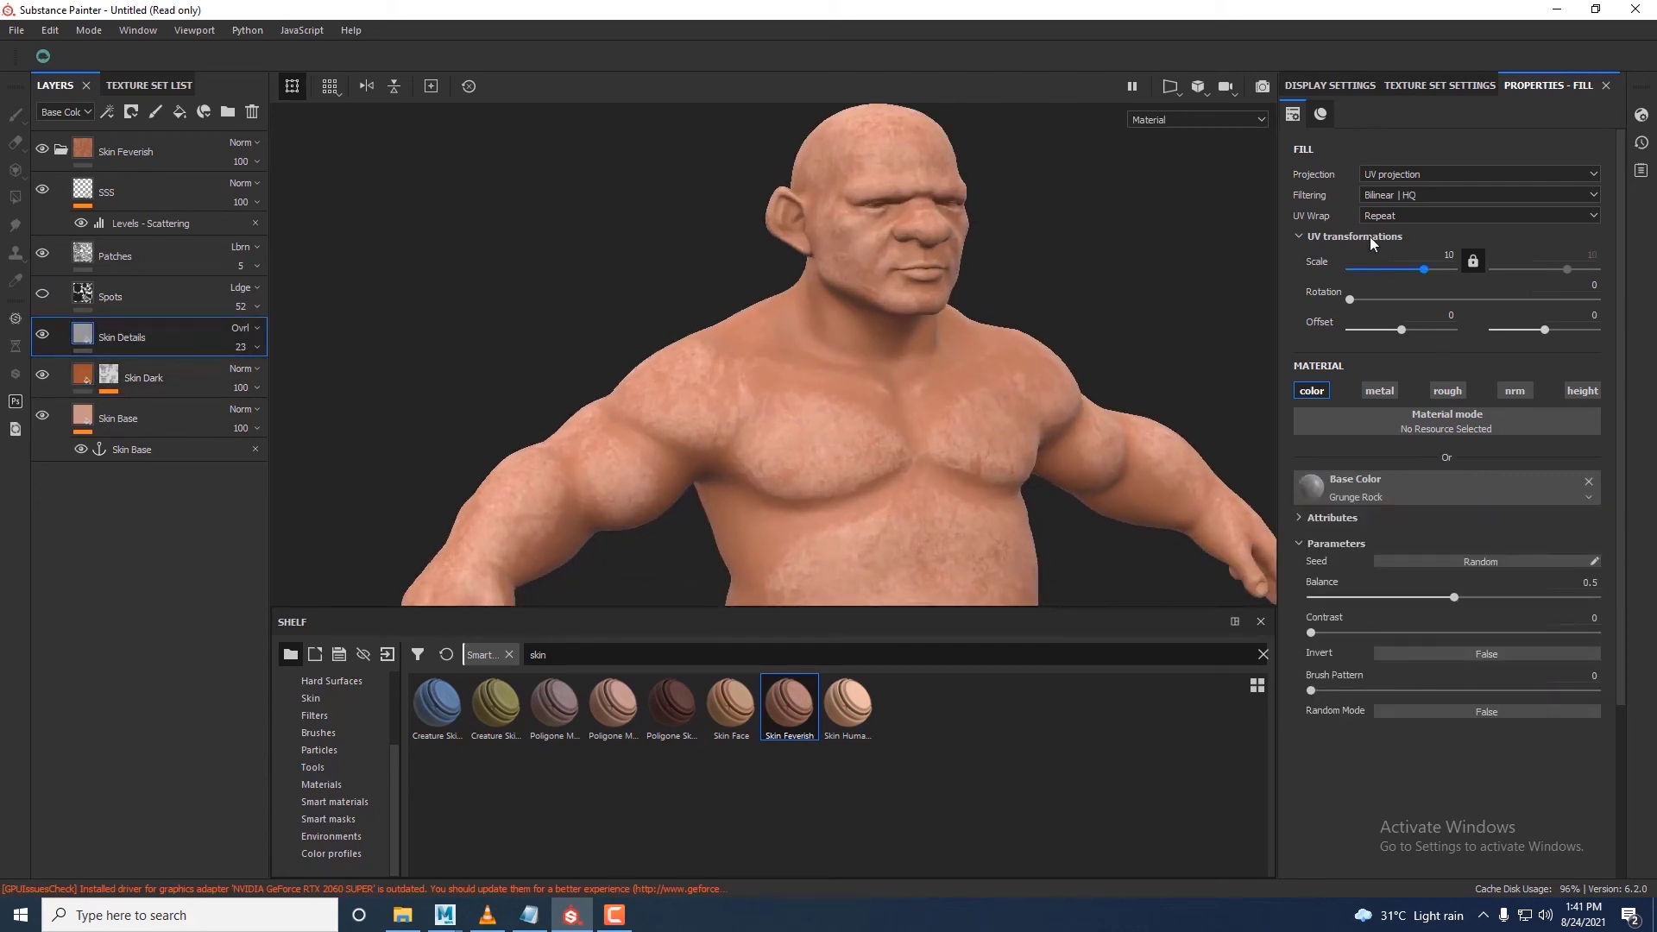
pyautogui.scroll(2, 964, 392)
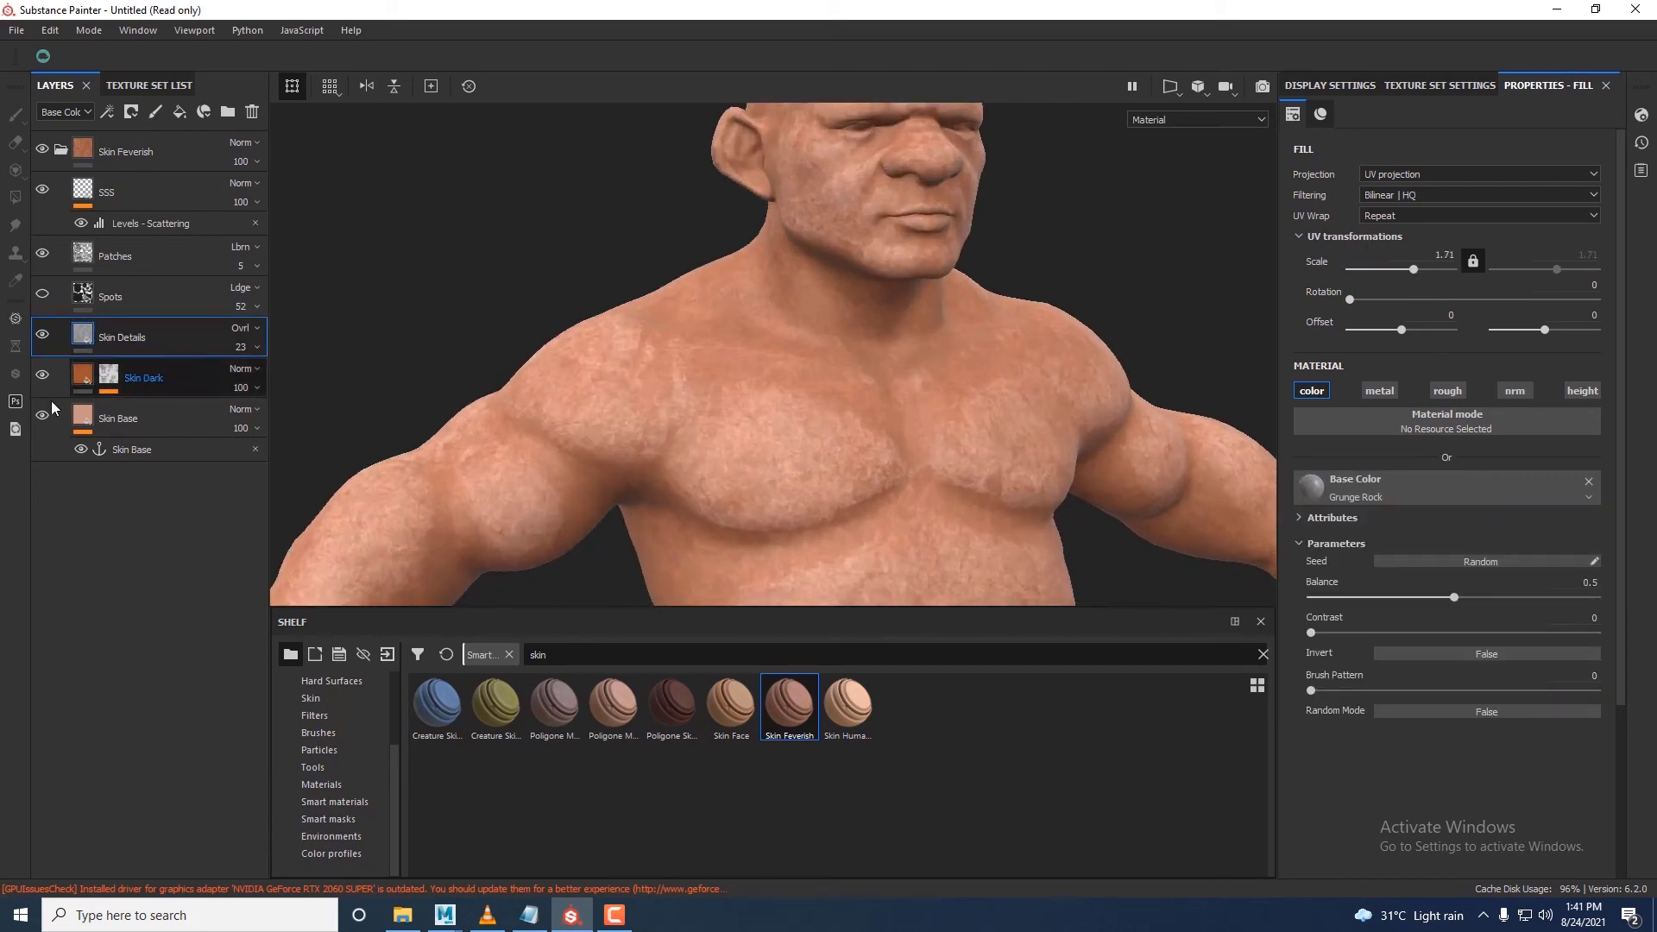
# - Change the Skin Dark layer's base color to a lighter salmon orange
pyautogui.click(143, 377)
pyautogui.click(1446, 509)
pyautogui.click(1498, 621)
pyautogui.moveTo(1499, 621); pyautogui.dragTo(1482, 583)
pyautogui.scroll(-3, 1139, 500)
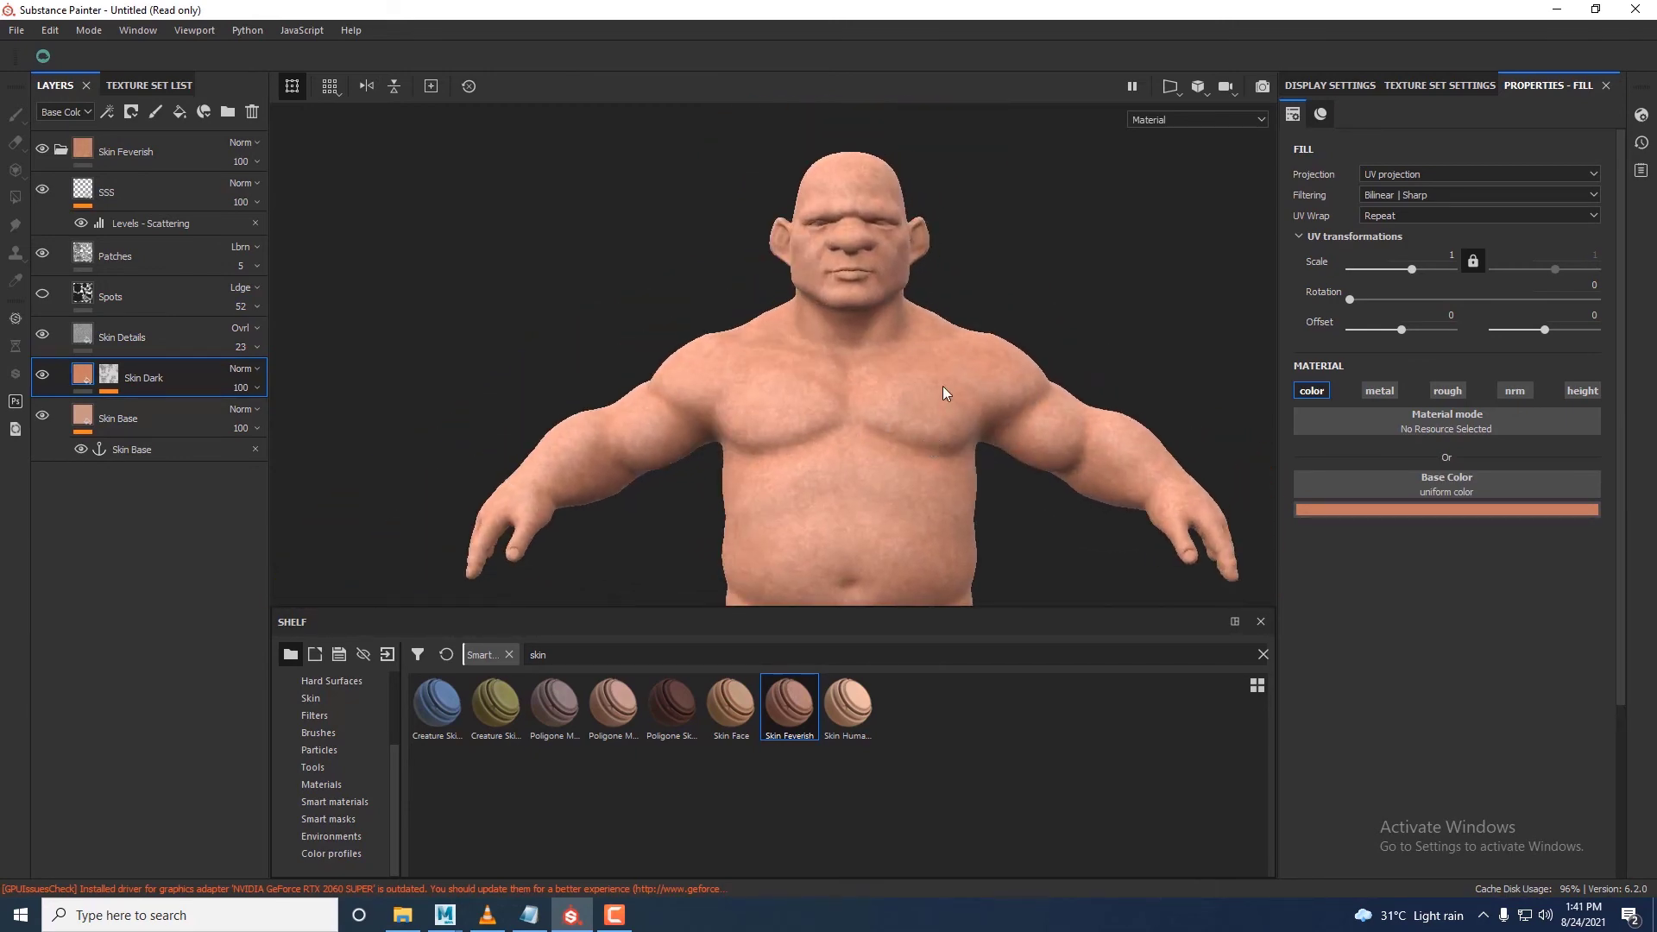
# - Change the Skin Base layer's base color to a darker, more saturated orange-brown
pyautogui.scroll(3, 943, 397)
pyautogui.click(117, 417)
pyautogui.click(1354, 531)
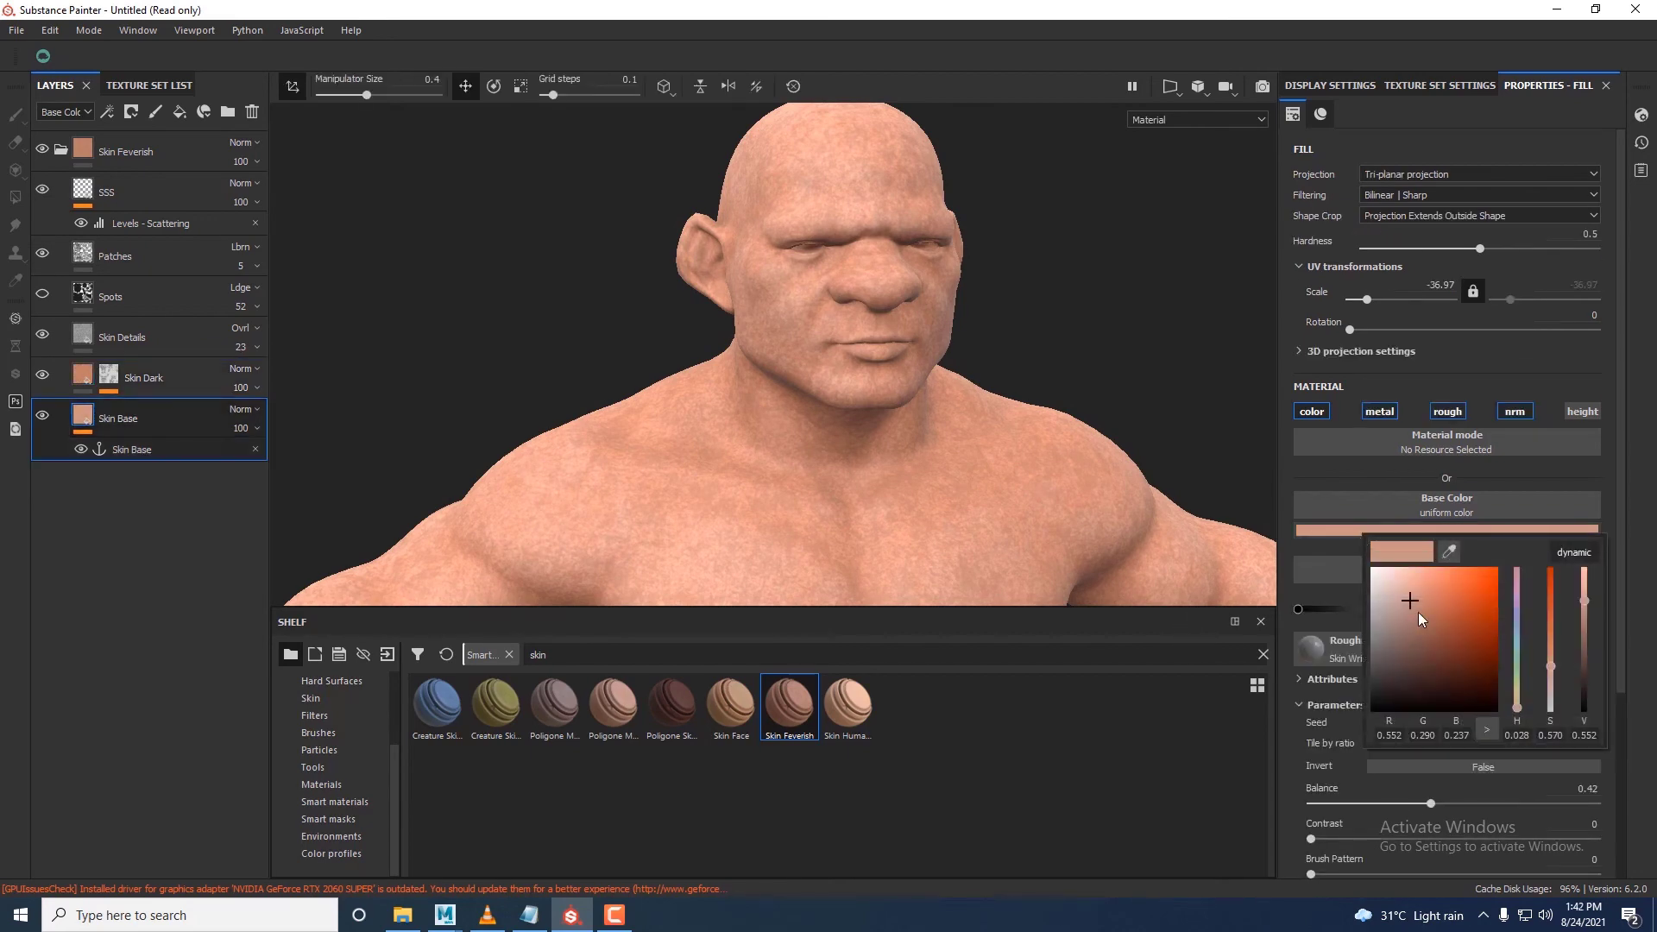
pyautogui.moveTo(1417, 613); pyautogui.dragTo(1438, 635)
pyautogui.scroll(2, 1062, 459)
pyautogui.scroll(-5, 922, 285)
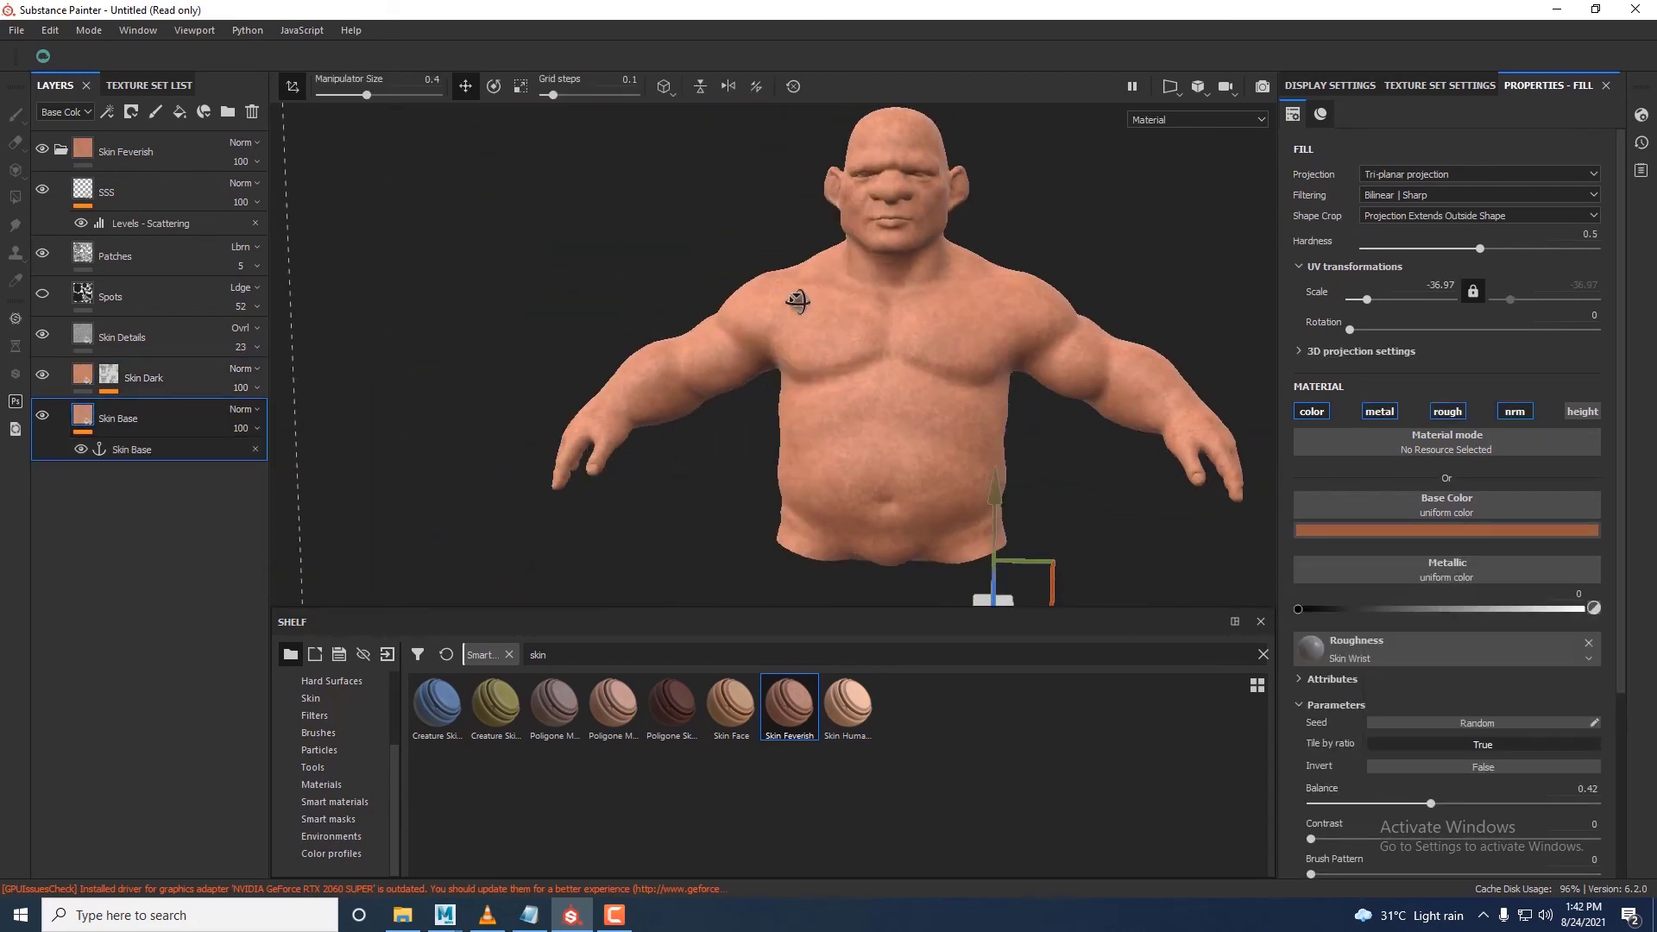
# - Switch the Skin Dark layer's fill projection to Tri-planar projection, keeping its UV scale at 1
pyautogui.scroll(5, 806, 431)
pyautogui.click(91, 377)
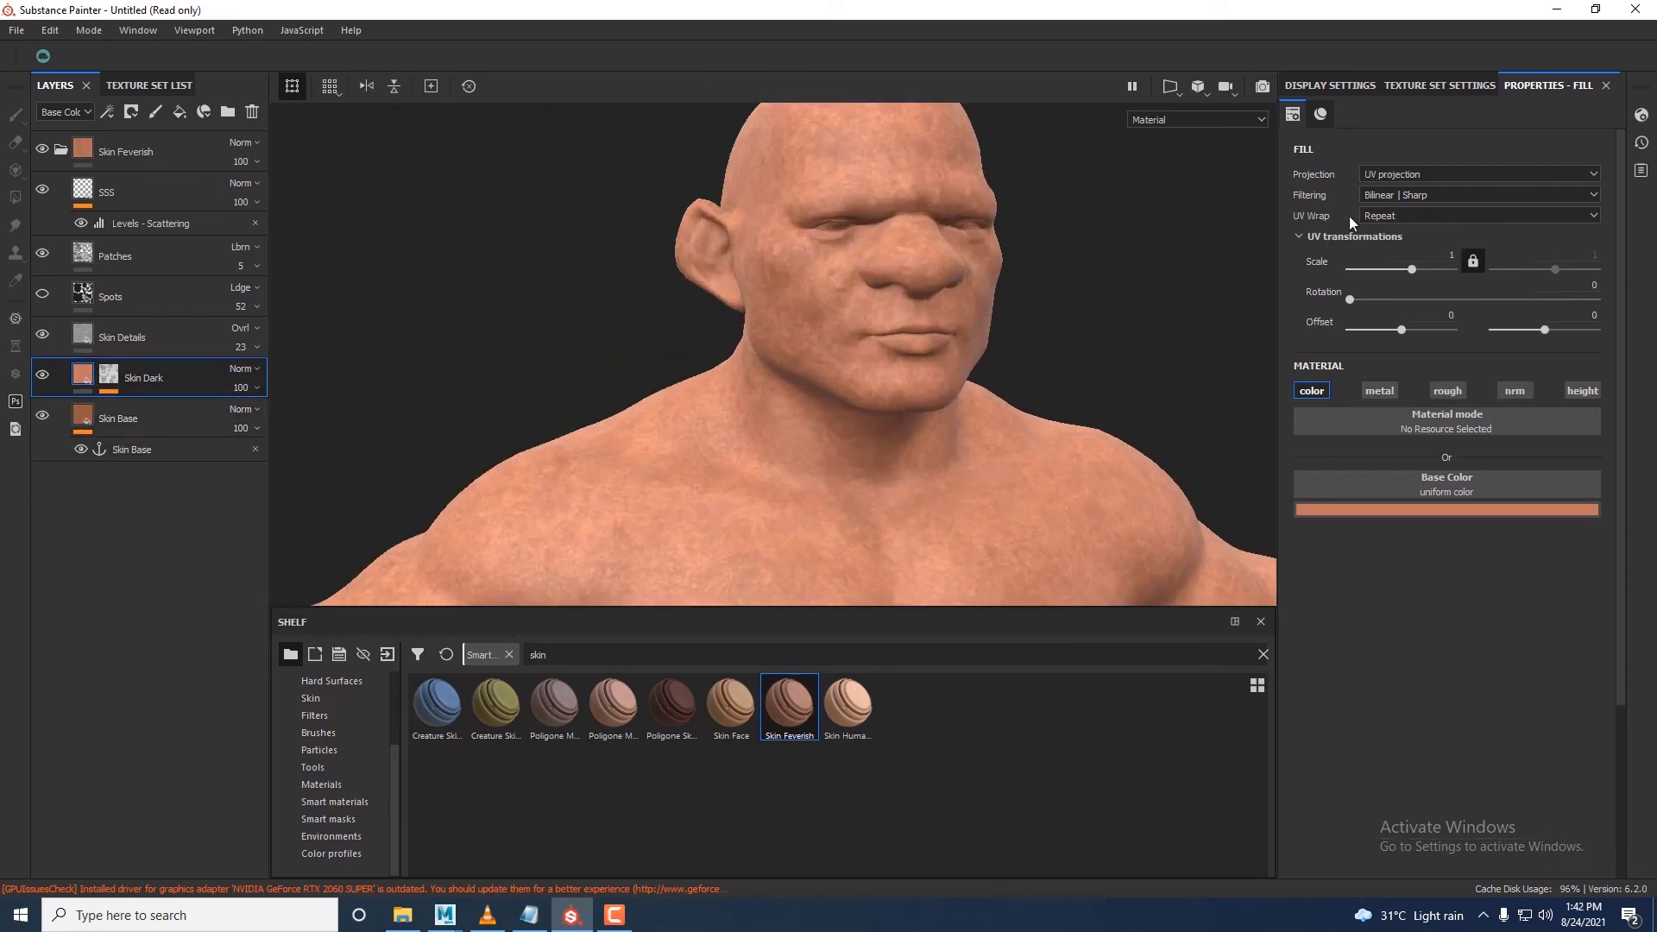
pyautogui.click(1398, 174)
pyautogui.click(1410, 188)
pyautogui.scroll(3, 880, 418)
pyautogui.keyDown('alt'); pyautogui.moveTo(936, 414); pyautogui.dragTo(1121, 488); pyautogui.keyUp('alt')
pyautogui.keyDown('alt'); pyautogui.moveTo(1066, 360); pyautogui.dragTo(969, 448); pyautogui.keyUp('alt')
pyautogui.scroll(3, 944, 475)
pyautogui.keyDown('alt'); pyautogui.moveTo(969, 448); pyautogui.dragTo(1079, 521, button='right'); pyautogui.keyUp('alt')
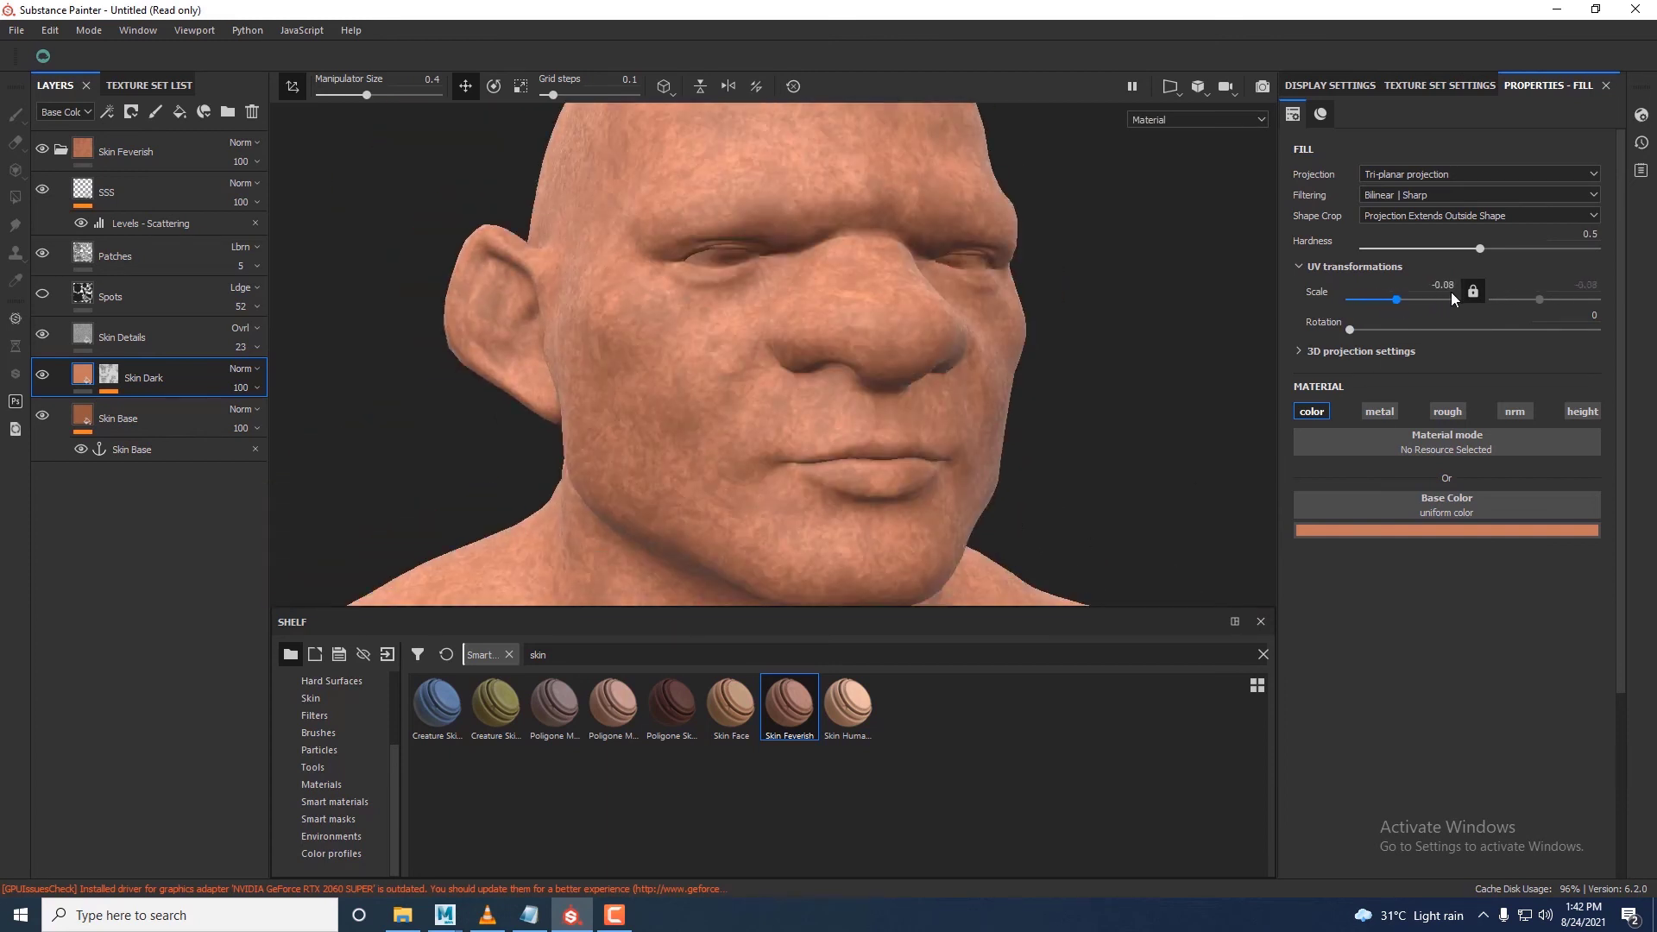
pyautogui.keyDown('alt'); pyautogui.moveTo(941, 444); pyautogui.dragTo(833, 387, button='right'); pyautogui.keyUp('alt')
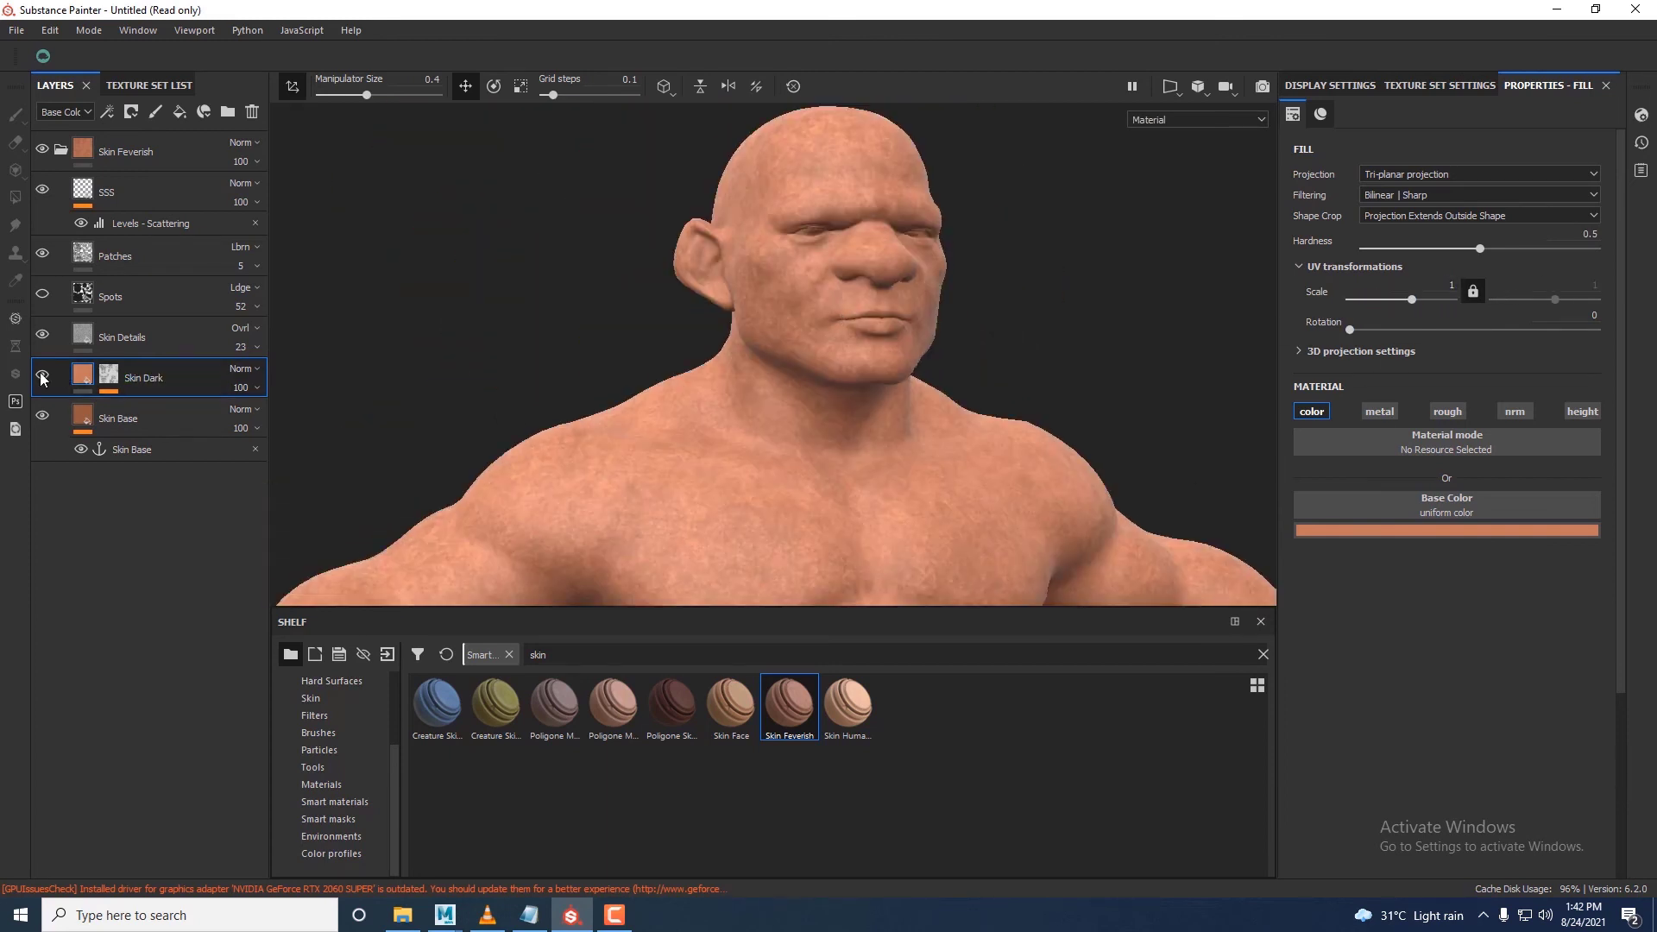
# - Toggle the Skin Base layer's visibility off and on to compare its effect on the skin
pyautogui.click(43, 417)
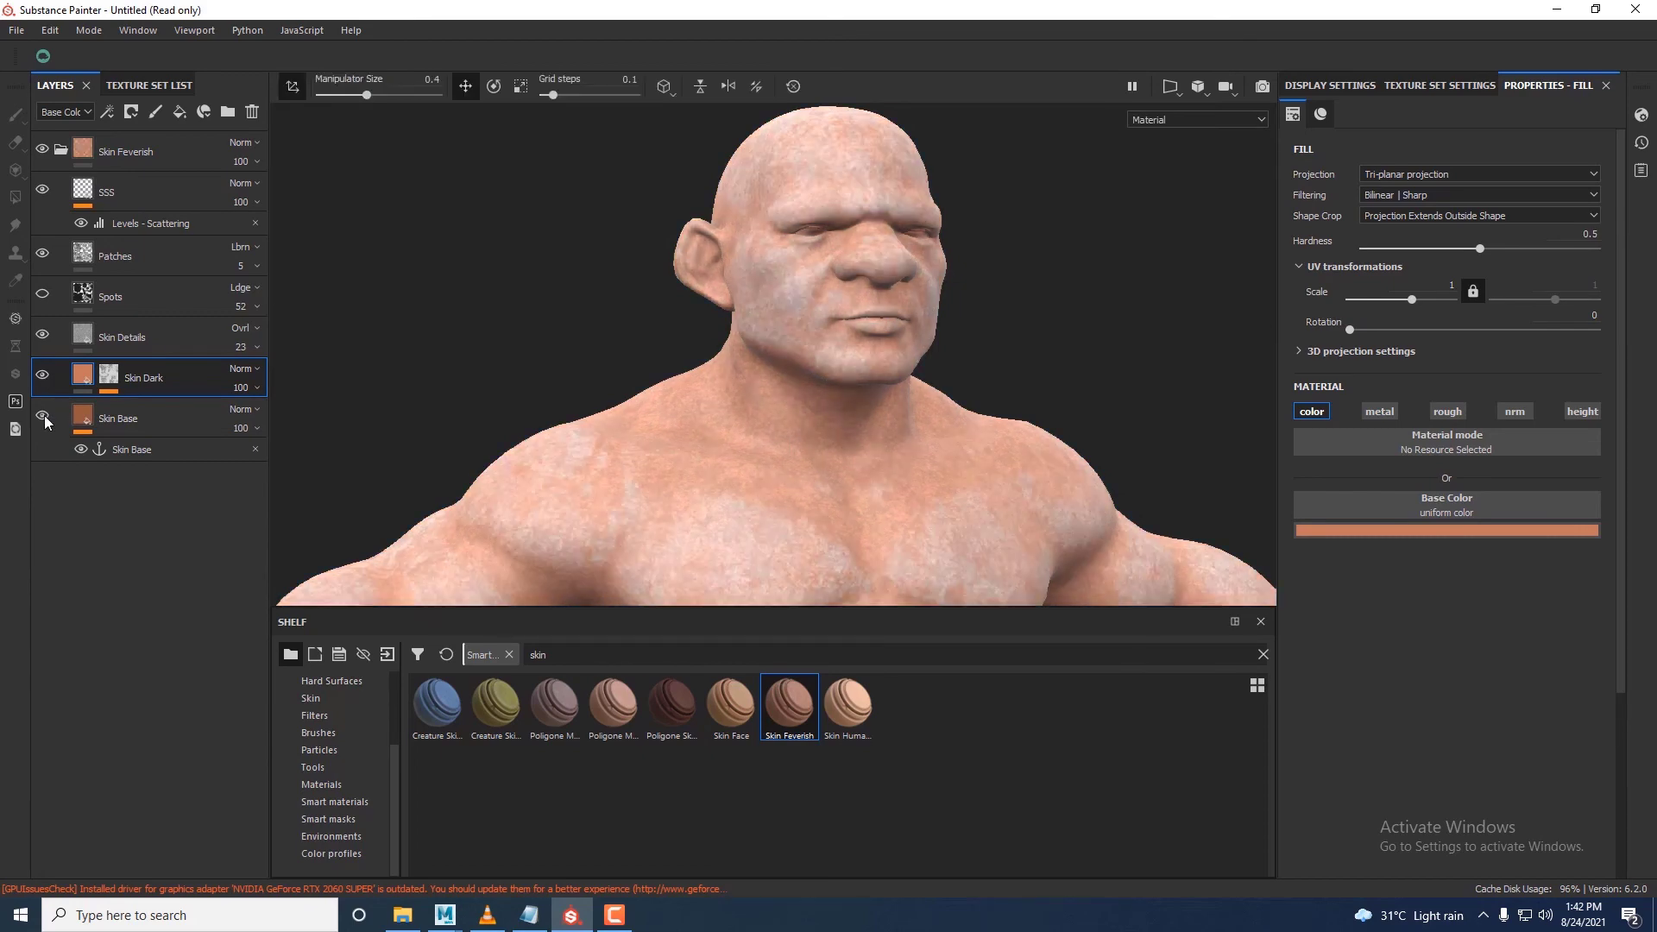
pyautogui.click(43, 417)
pyautogui.keyDown('alt'); pyautogui.moveTo(734, 341); pyautogui.dragTo(765, 333); pyautogui.keyUp('alt')
pyautogui.keyDown('alt'); pyautogui.moveTo(855, 349); pyautogui.dragTo(907, 362, button='right'); pyautogui.keyUp('alt')
pyautogui.keyDown('alt'); pyautogui.moveTo(759, 355); pyautogui.dragTo(820, 380); pyautogui.keyUp('alt')
pyautogui.keyDown('alt'); pyautogui.moveTo(821, 380); pyautogui.dragTo(708, 341, button='right'); pyautogui.keyUp('alt')
# - Collapse the Skin Feverish layer group
pyautogui.click(177, 194)
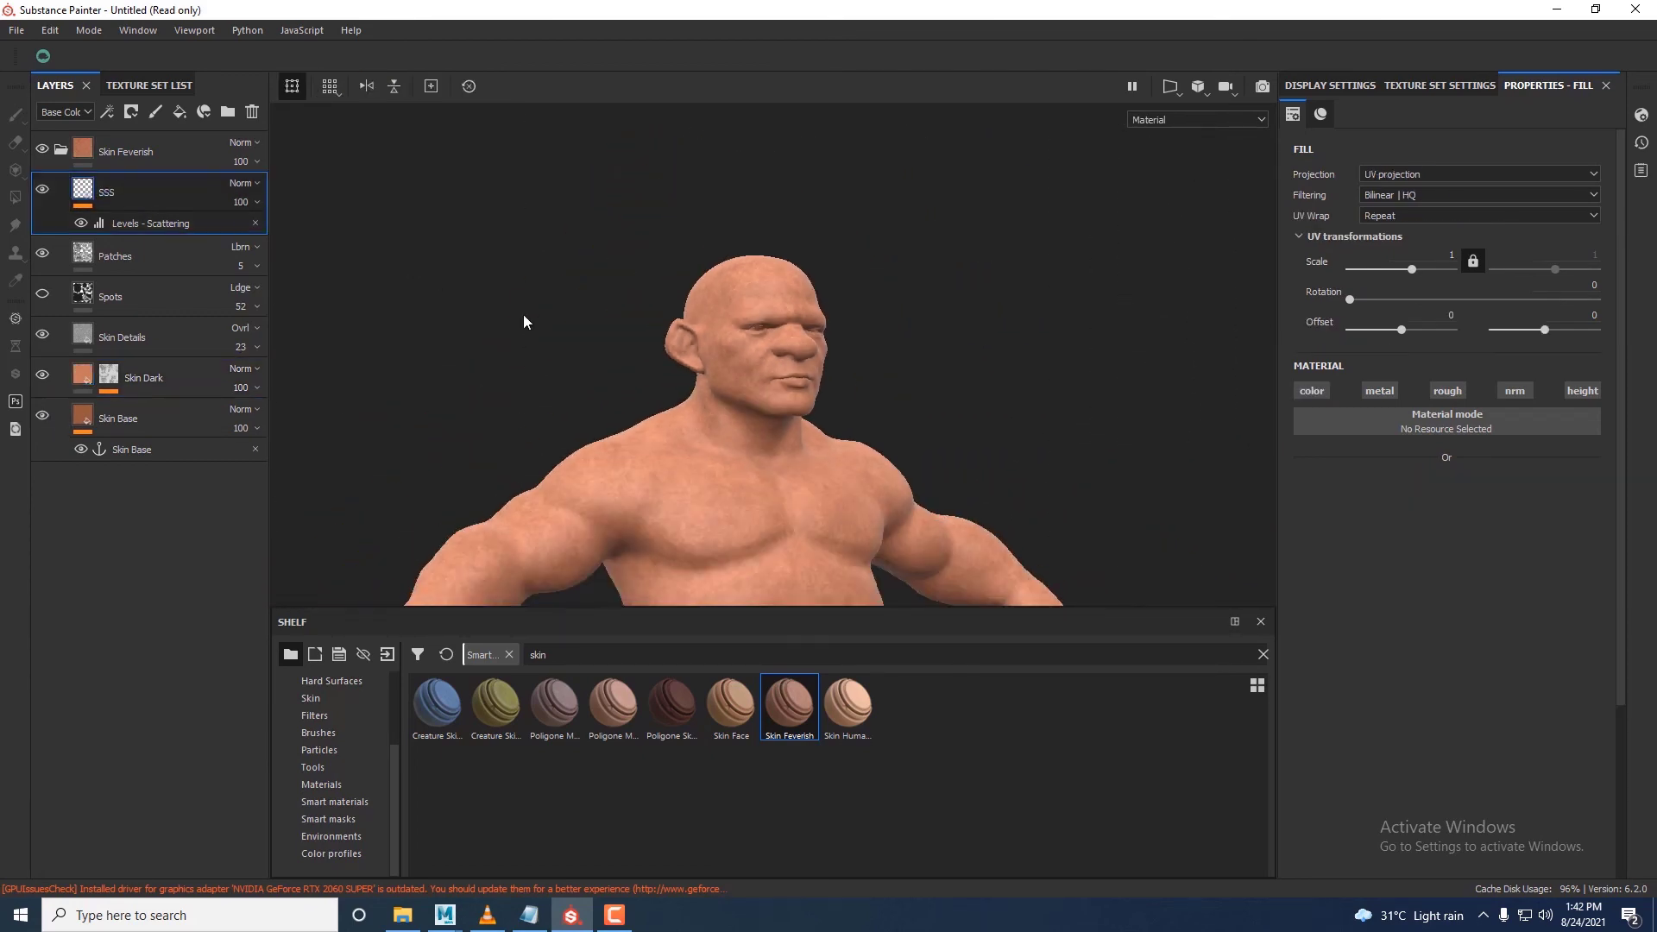
pyautogui.click(60, 150)
pyautogui.keyDown('alt'); pyautogui.moveTo(429, 281); pyautogui.dragTo(529, 337, button='right'); pyautogui.keyUp('alt')
# - Save the project as Dwarf in the Dwarf folder, replacing the existing file
pyautogui.click(16, 31)
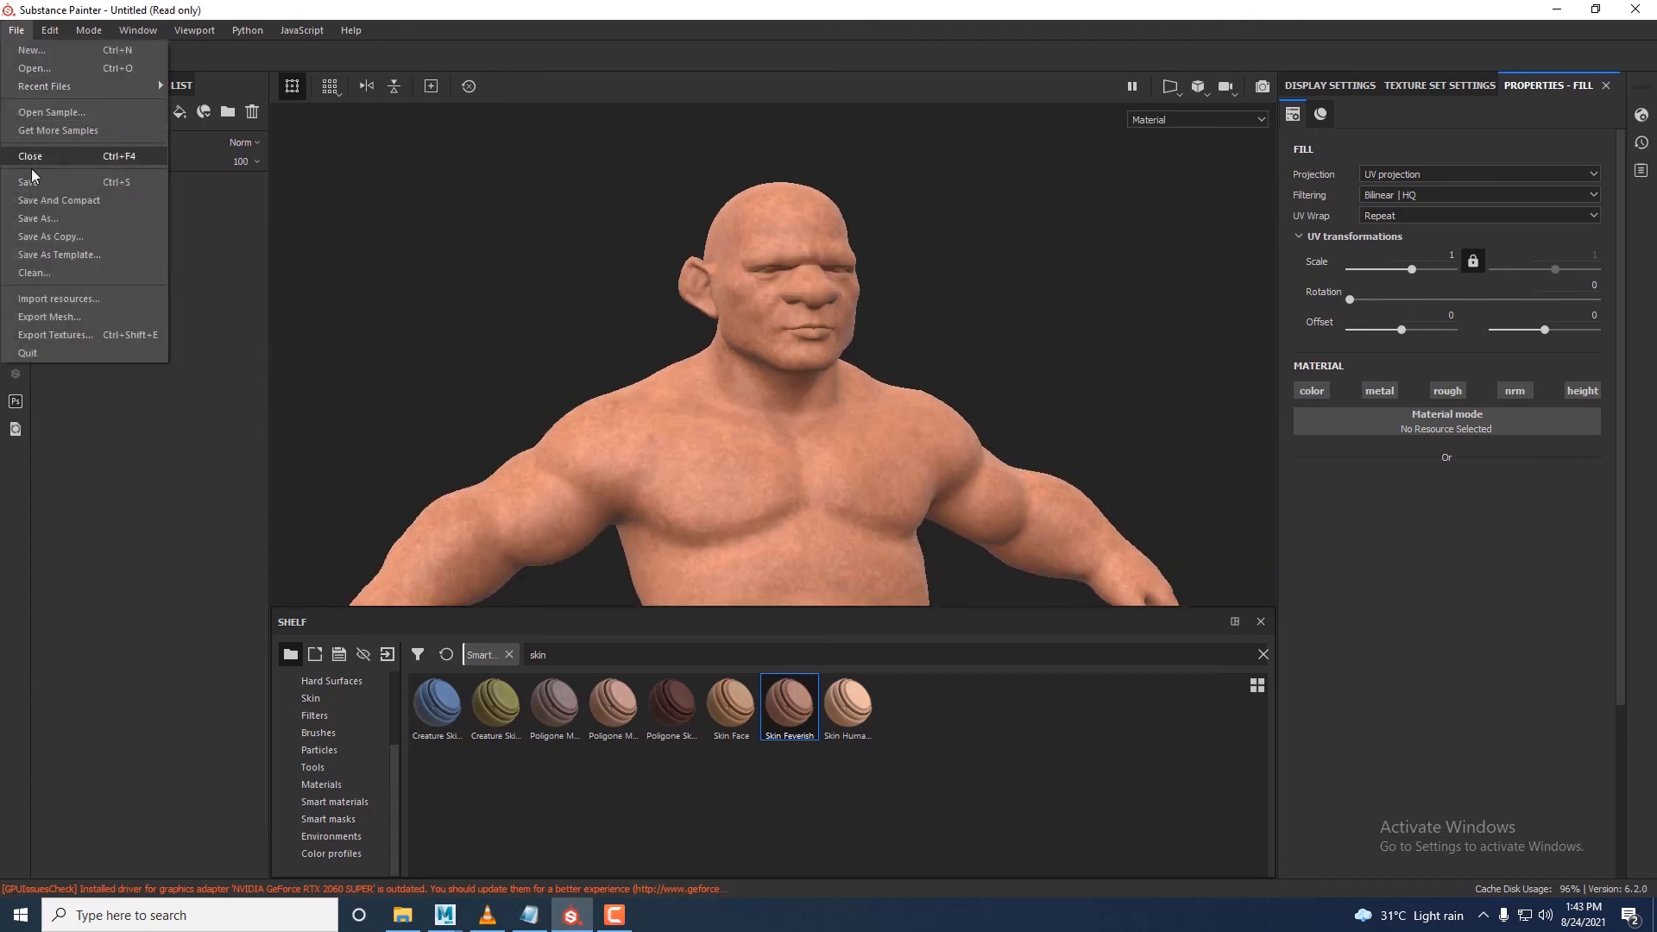
pyautogui.click(32, 181)
pyautogui.scroll(-2, 622, 483)
pyautogui.click(603, 612)
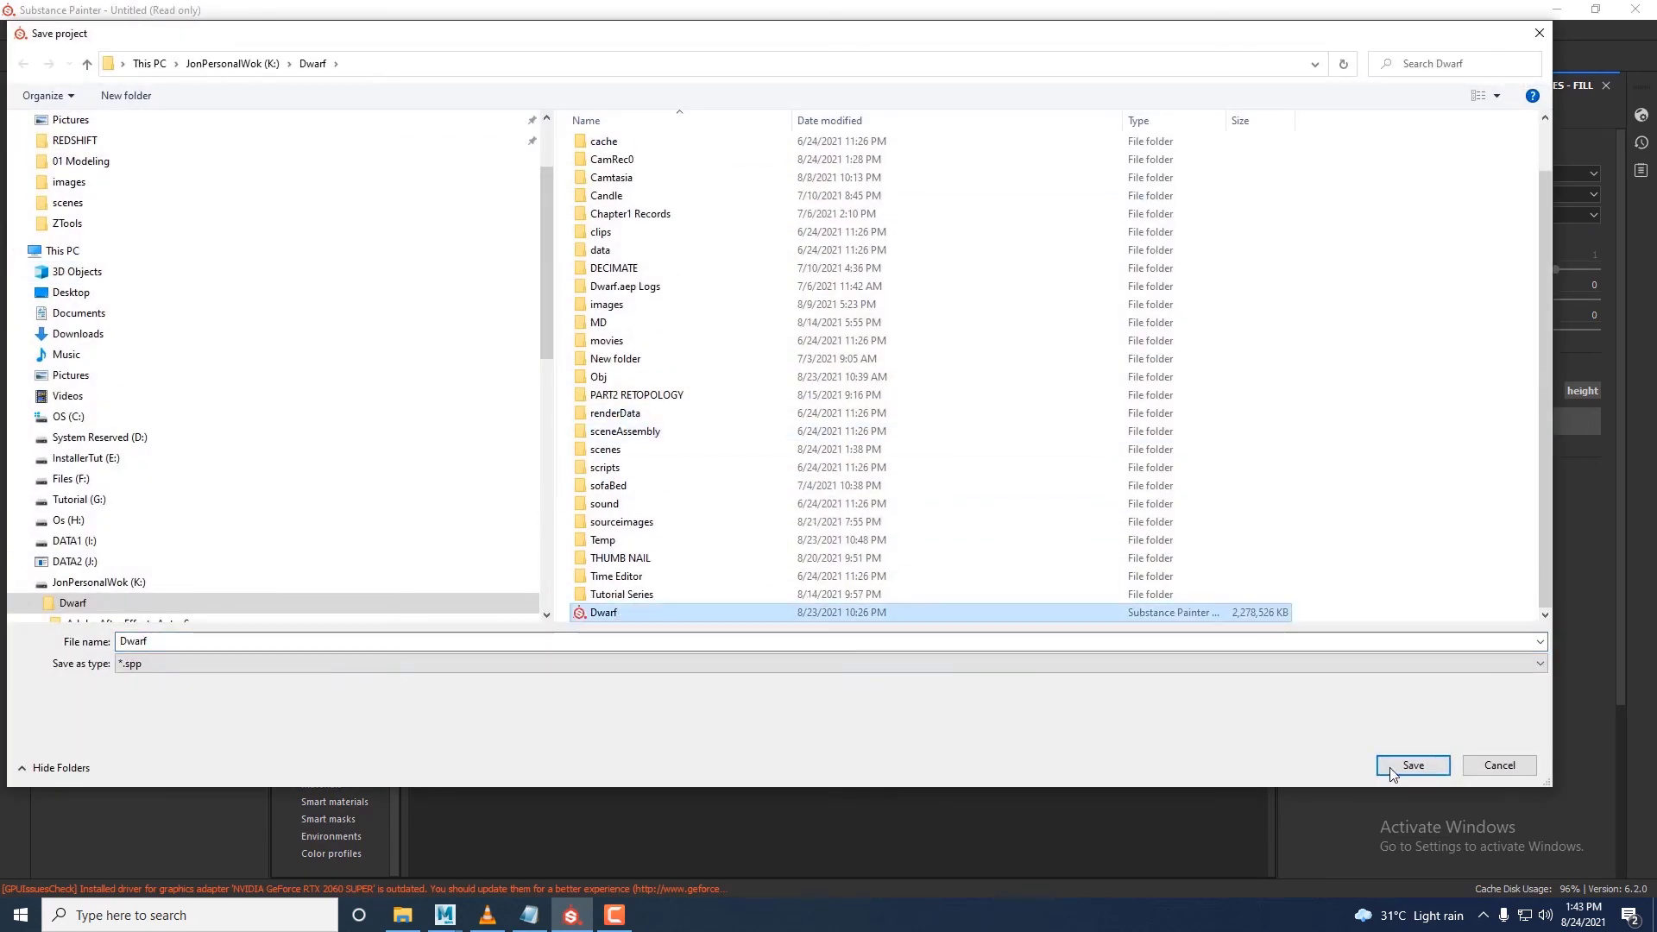
pyautogui.click(1413, 767)
pyautogui.click(863, 457)
# - Filter the shelf to the project's own resources and enlarge the shelf area
pyautogui.moveTo(908, 415)
pyautogui.keyDown('alt'); pyautogui.mouseDown()
pyautogui.moveTo(784, 415)
pyautogui.moveTo(924, 416)
pyautogui.mouseUp(); pyautogui.keyUp('alt')
pyautogui.keyDown('alt'); pyautogui.moveTo(923, 416); pyautogui.dragTo(923, 359, button='middle'); pyautogui.keyUp('alt')
pyautogui.click(306, 681)
pyautogui.click(315, 699)
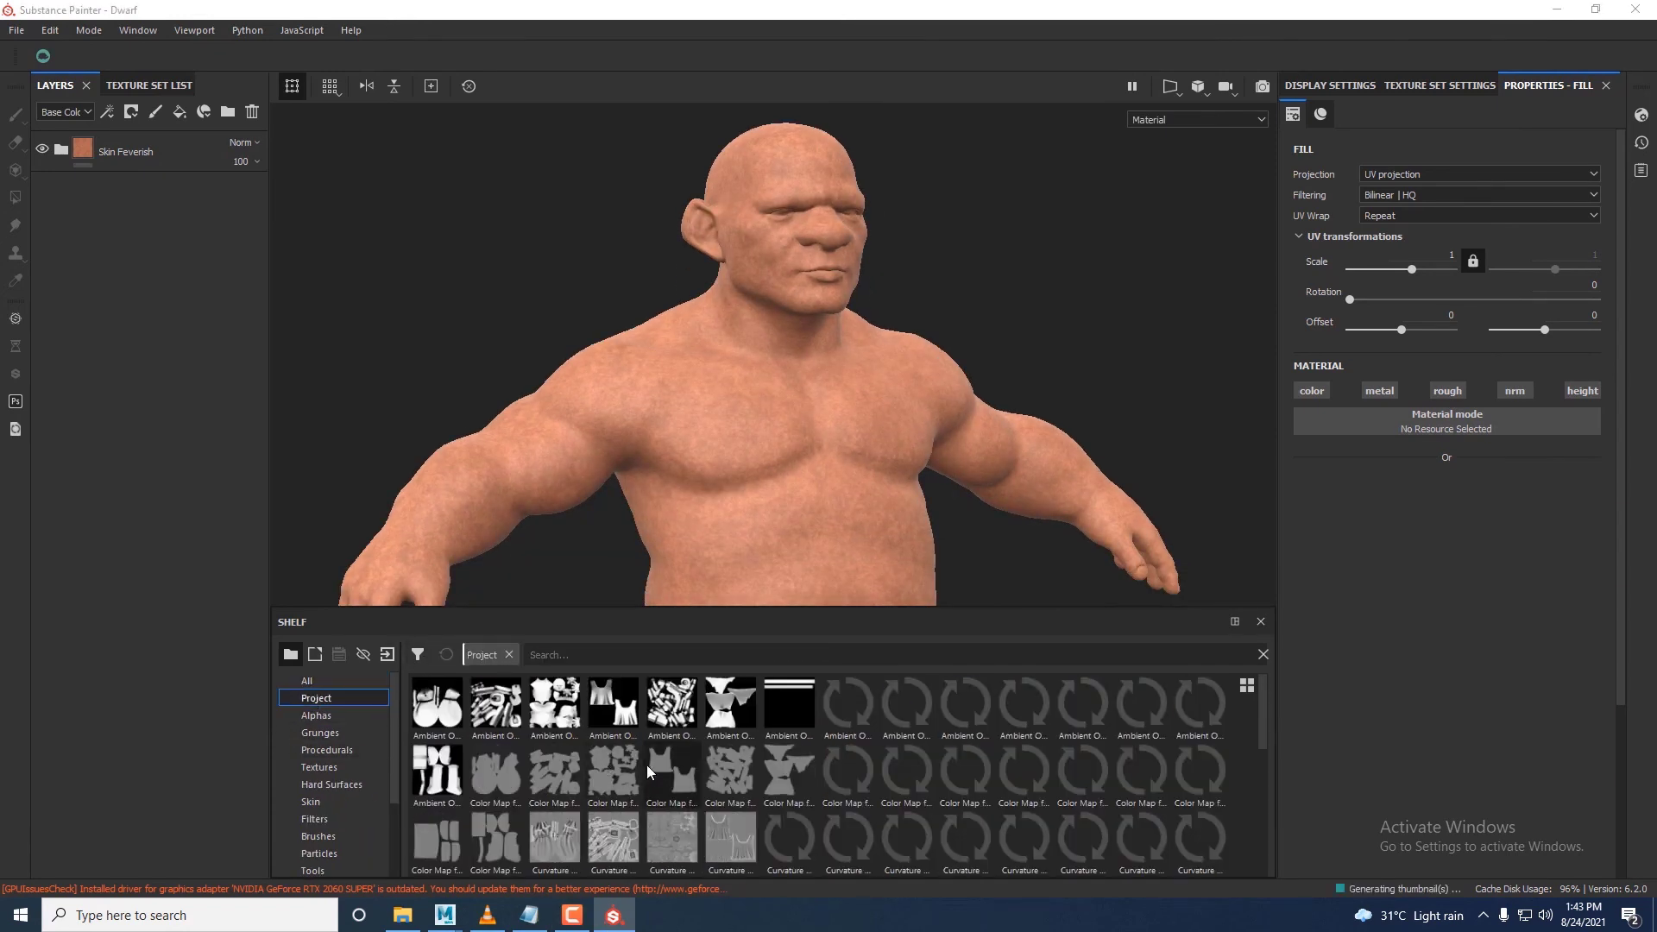
pyautogui.moveTo(482, 607); pyautogui.dragTo(481, 551)
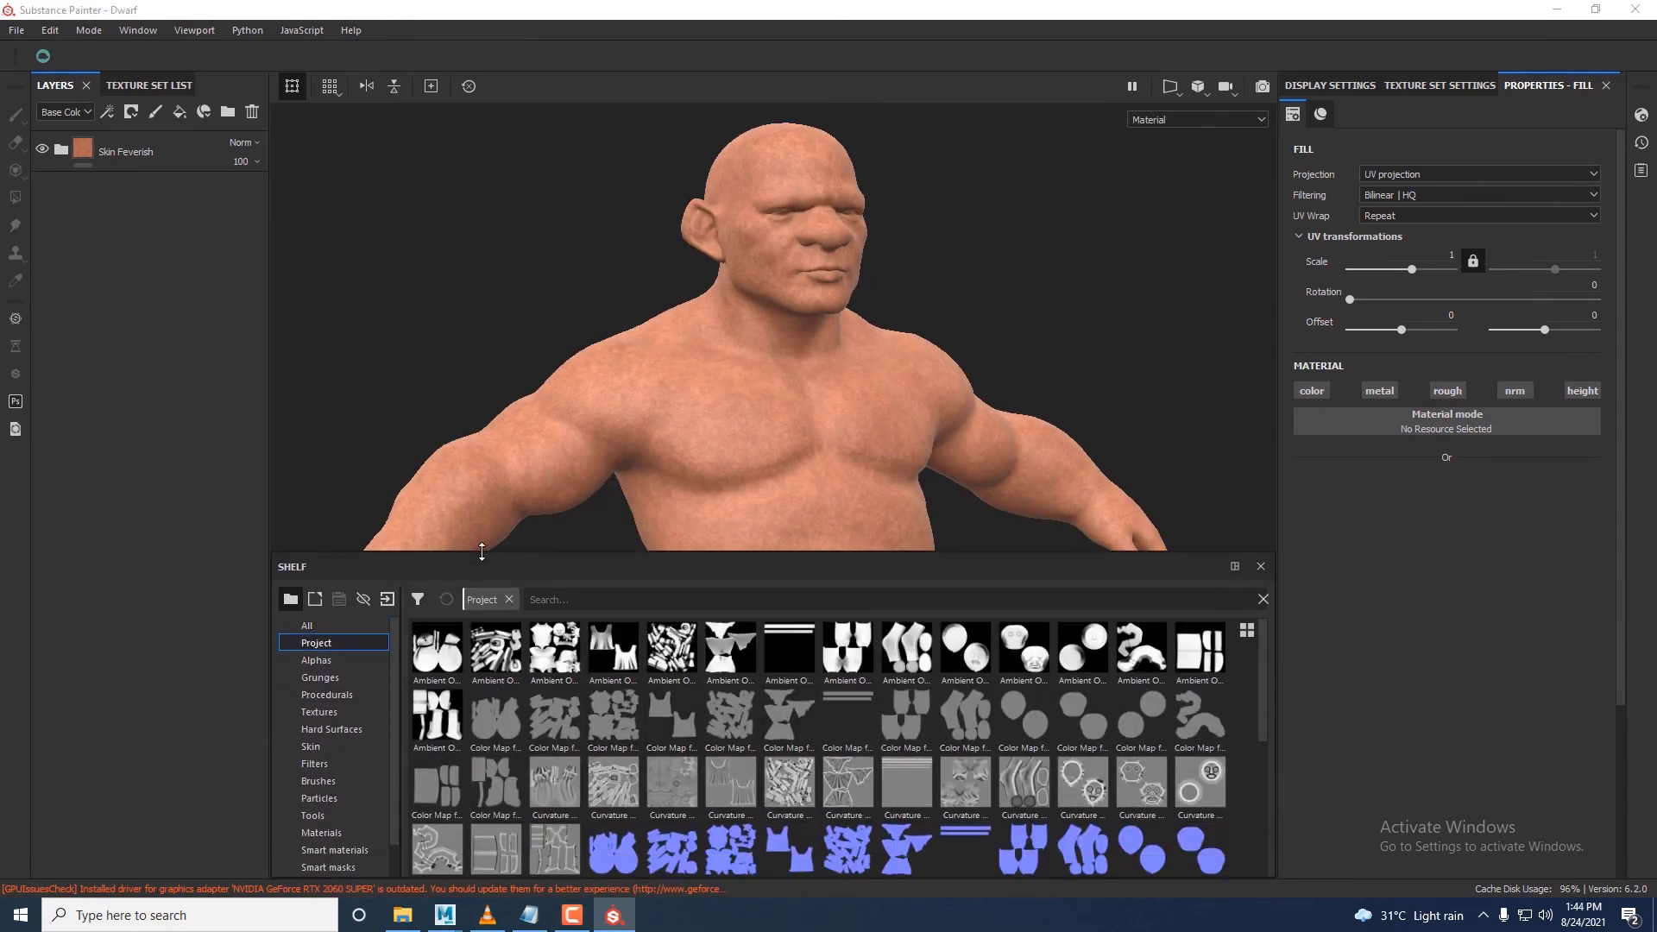
# - Switch to File Explorer and bring body_NM.jpg from the Dwarf project's sourceimages folder into the shelf for import
pyautogui.click(54, 910)
pyautogui.click(173, 485)
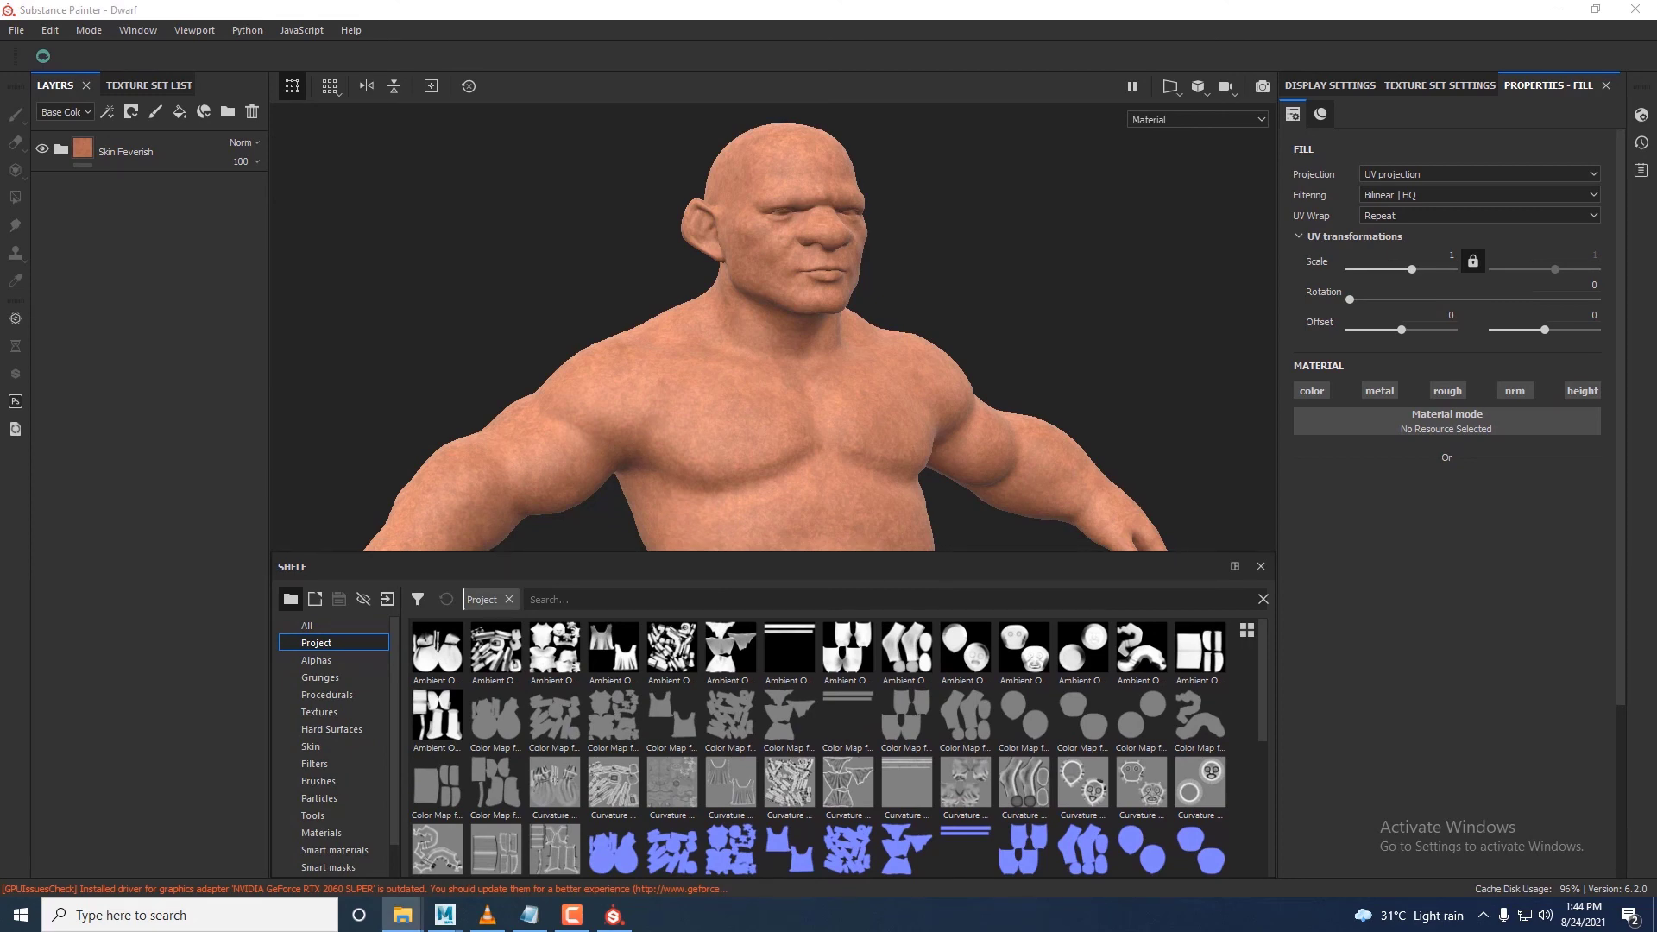
pyautogui.scroll(-3, 911, 655)
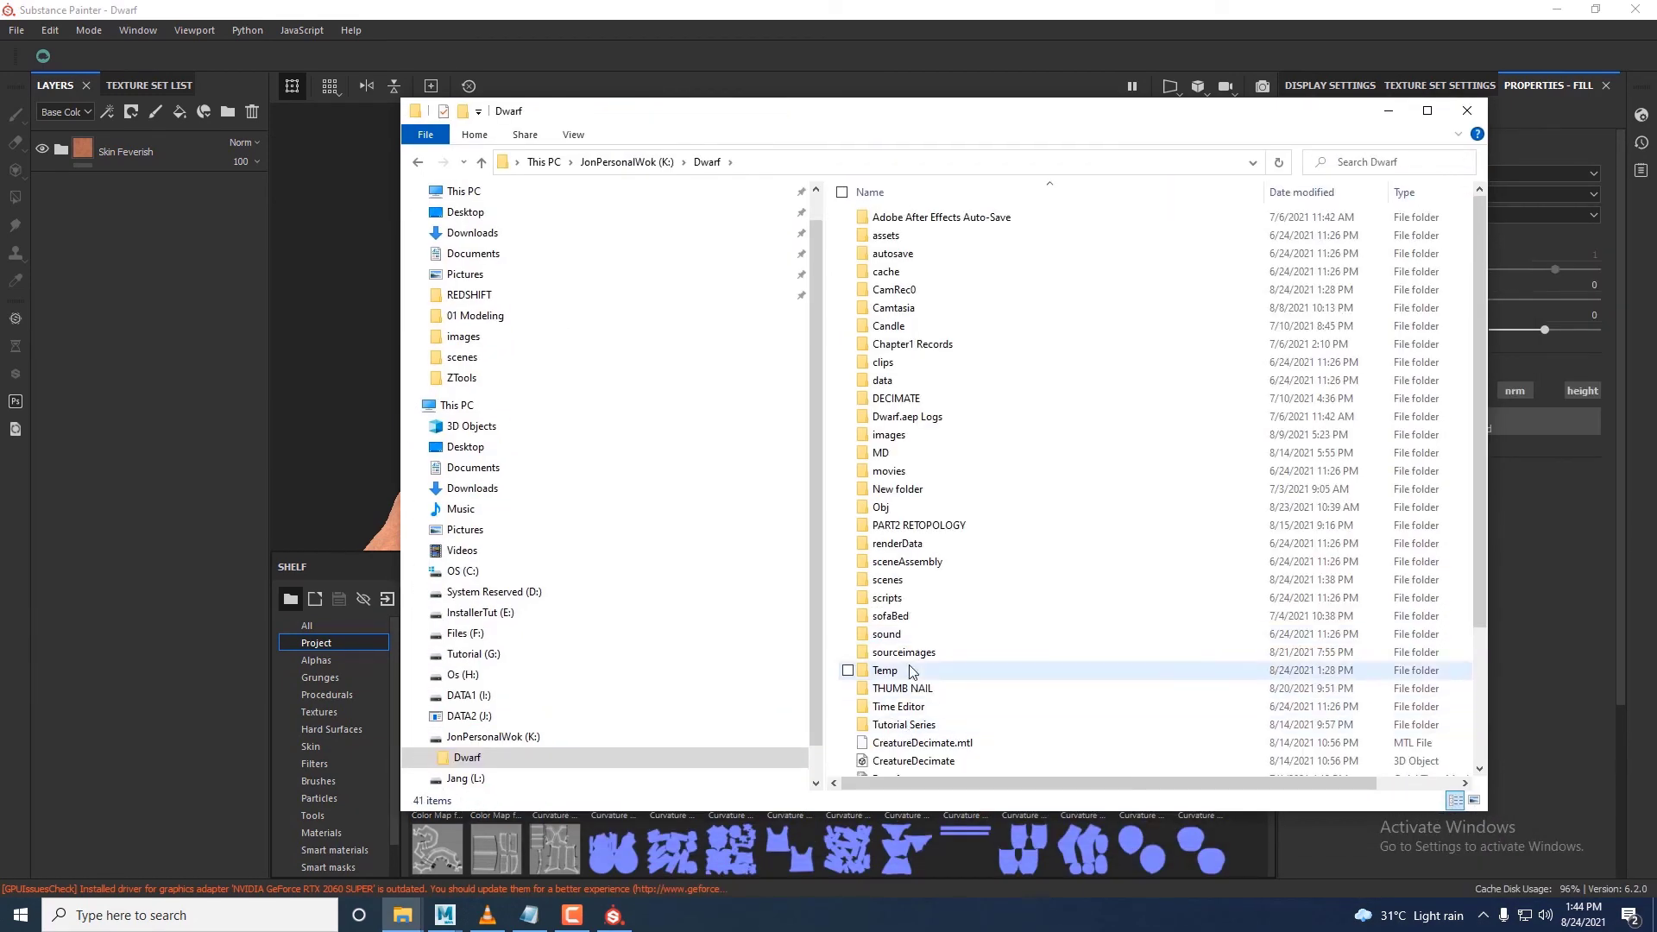
pyautogui.doubleClick(903, 652)
pyautogui.doubleClick(1152, 255)
pyautogui.moveTo(883, 229)
pyautogui.mouseDown()
pyautogui.moveTo(614, 915)
pyautogui.moveTo(1023, 677)
pyautogui.mouseUp()
# - Set body_NM.jpg's usage to texture, choose an import destination and import it
pyautogui.click(1070, 271)
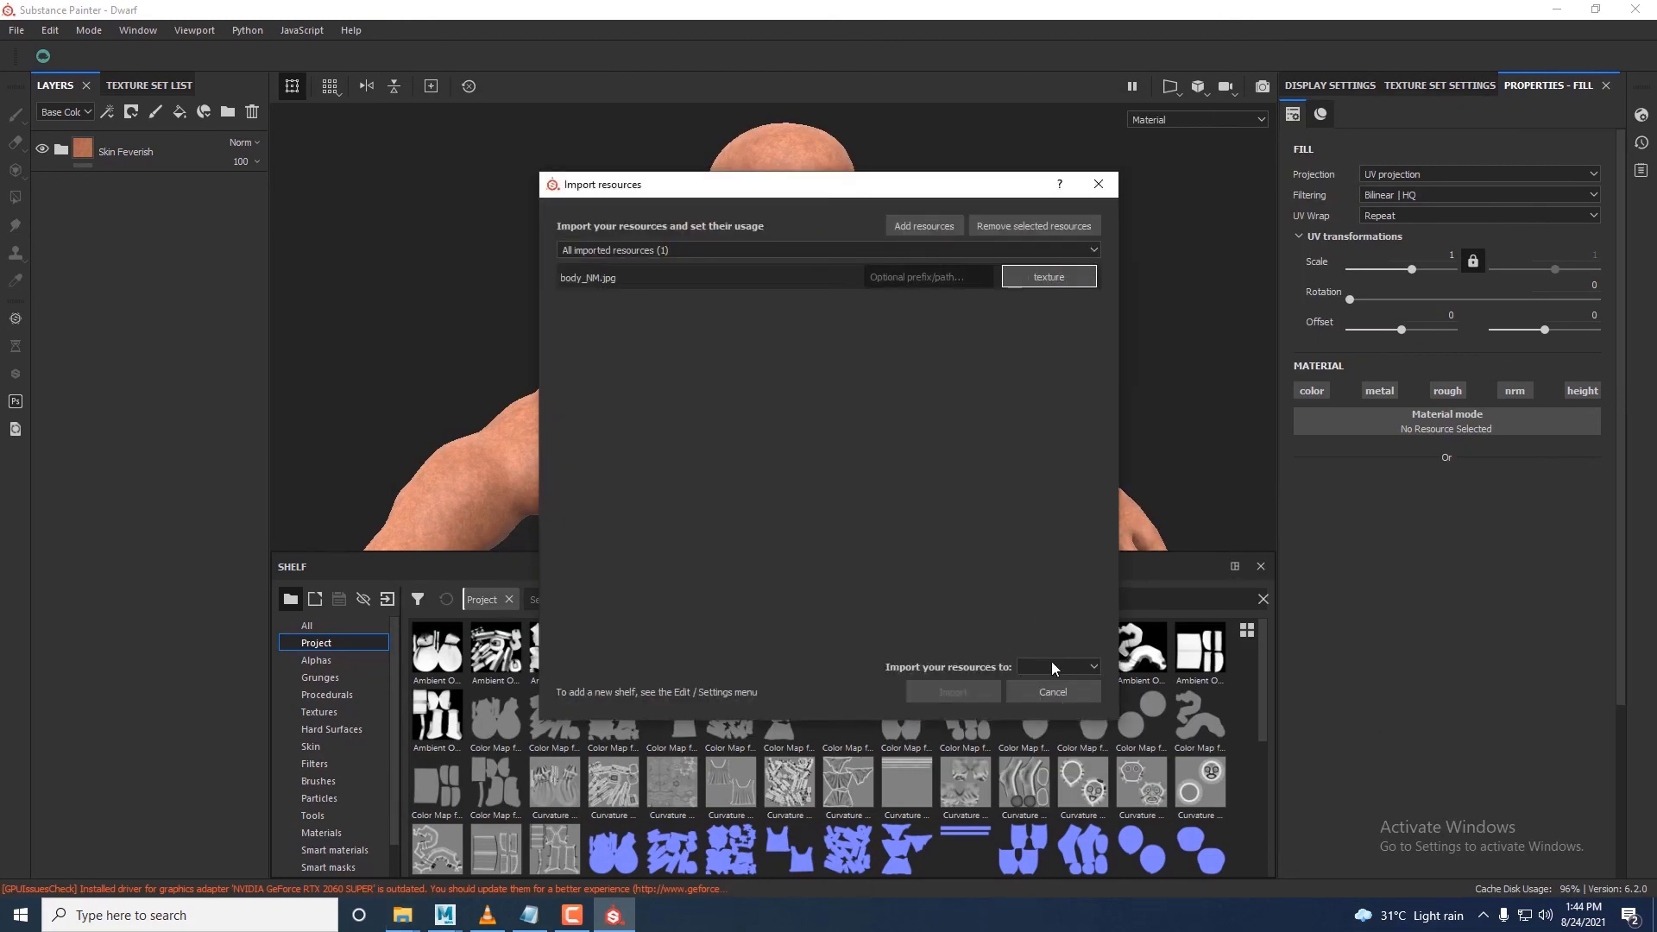
pyautogui.click(1058, 693)
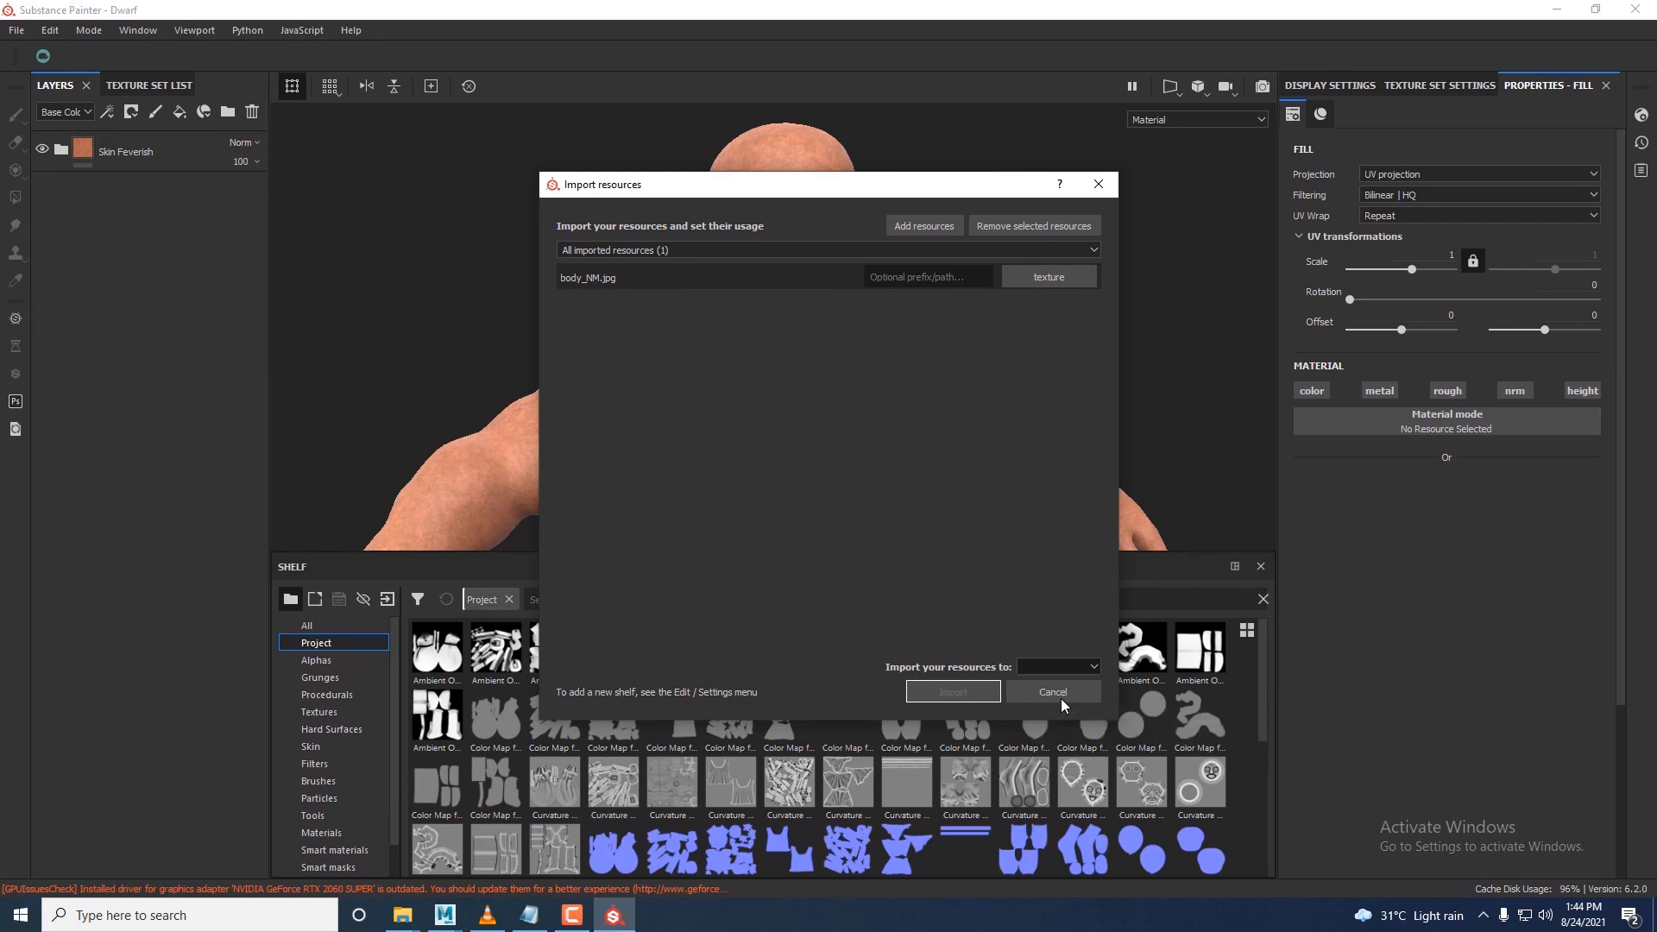
pyautogui.click(953, 692)
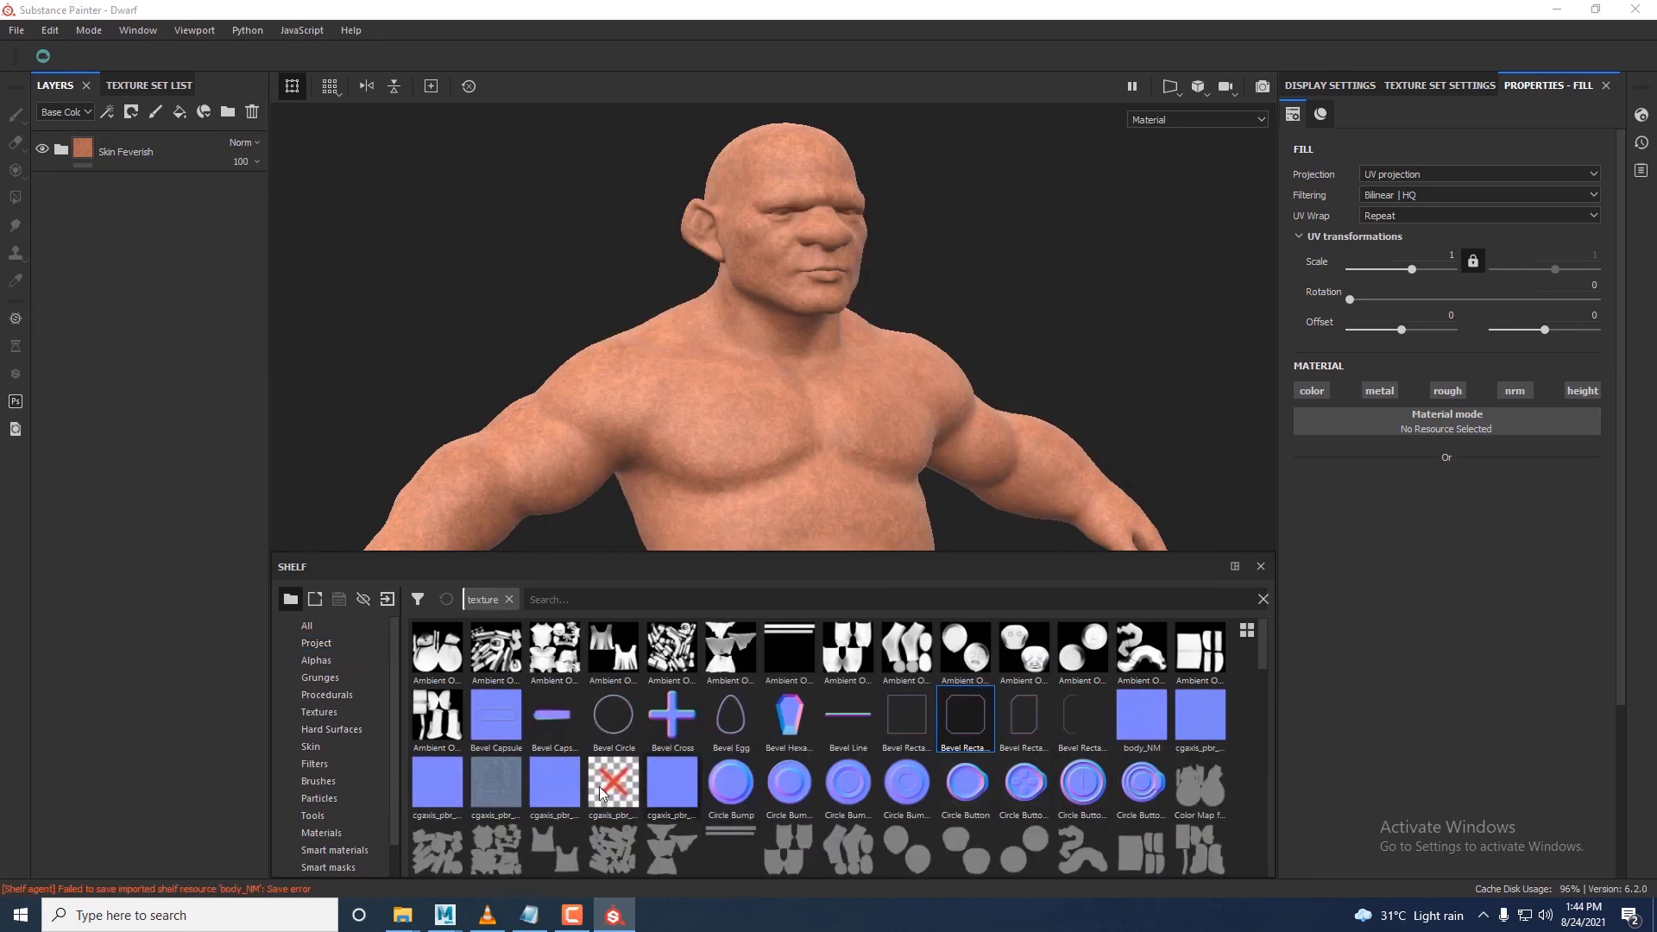
# - Look for the normal map among the project resources, and import body_NM.jpg a second time as a texture
pyautogui.moveTo(1257, 649)
pyautogui.mouseDown()
pyautogui.moveTo(1259, 774)
pyautogui.moveTo(1270, 634)
pyautogui.mouseUp()
pyautogui.click(341, 643)
pyautogui.scroll(-10, 1011, 773)
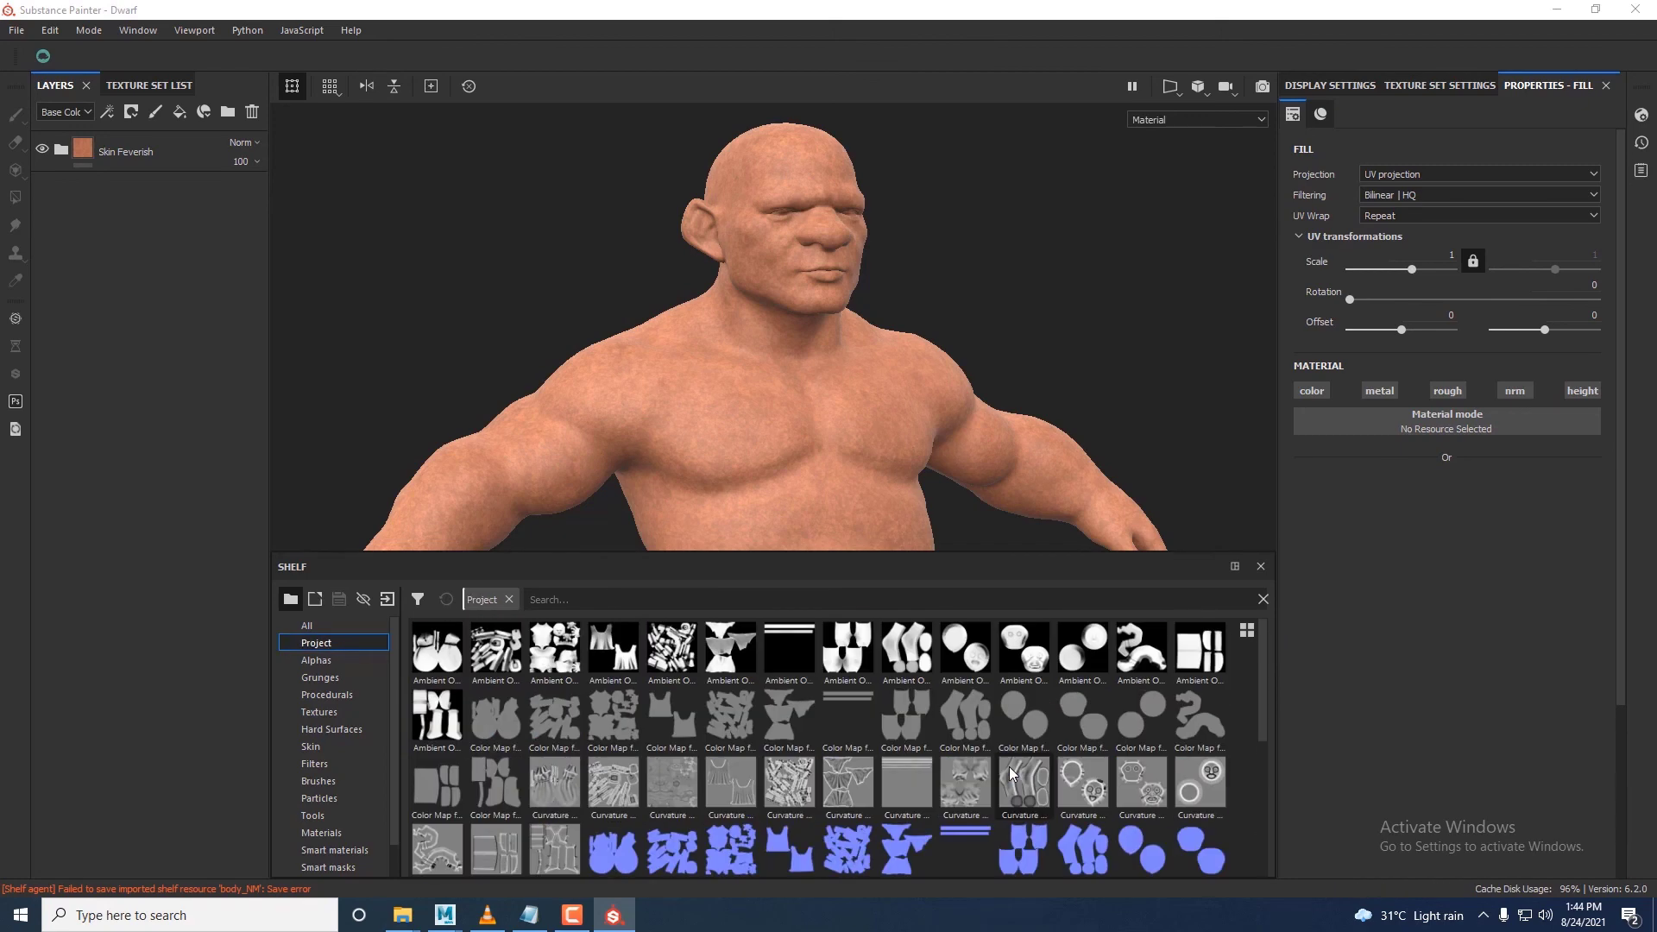
pyautogui.moveTo(1391, 783); pyautogui.dragTo(1054, 844)
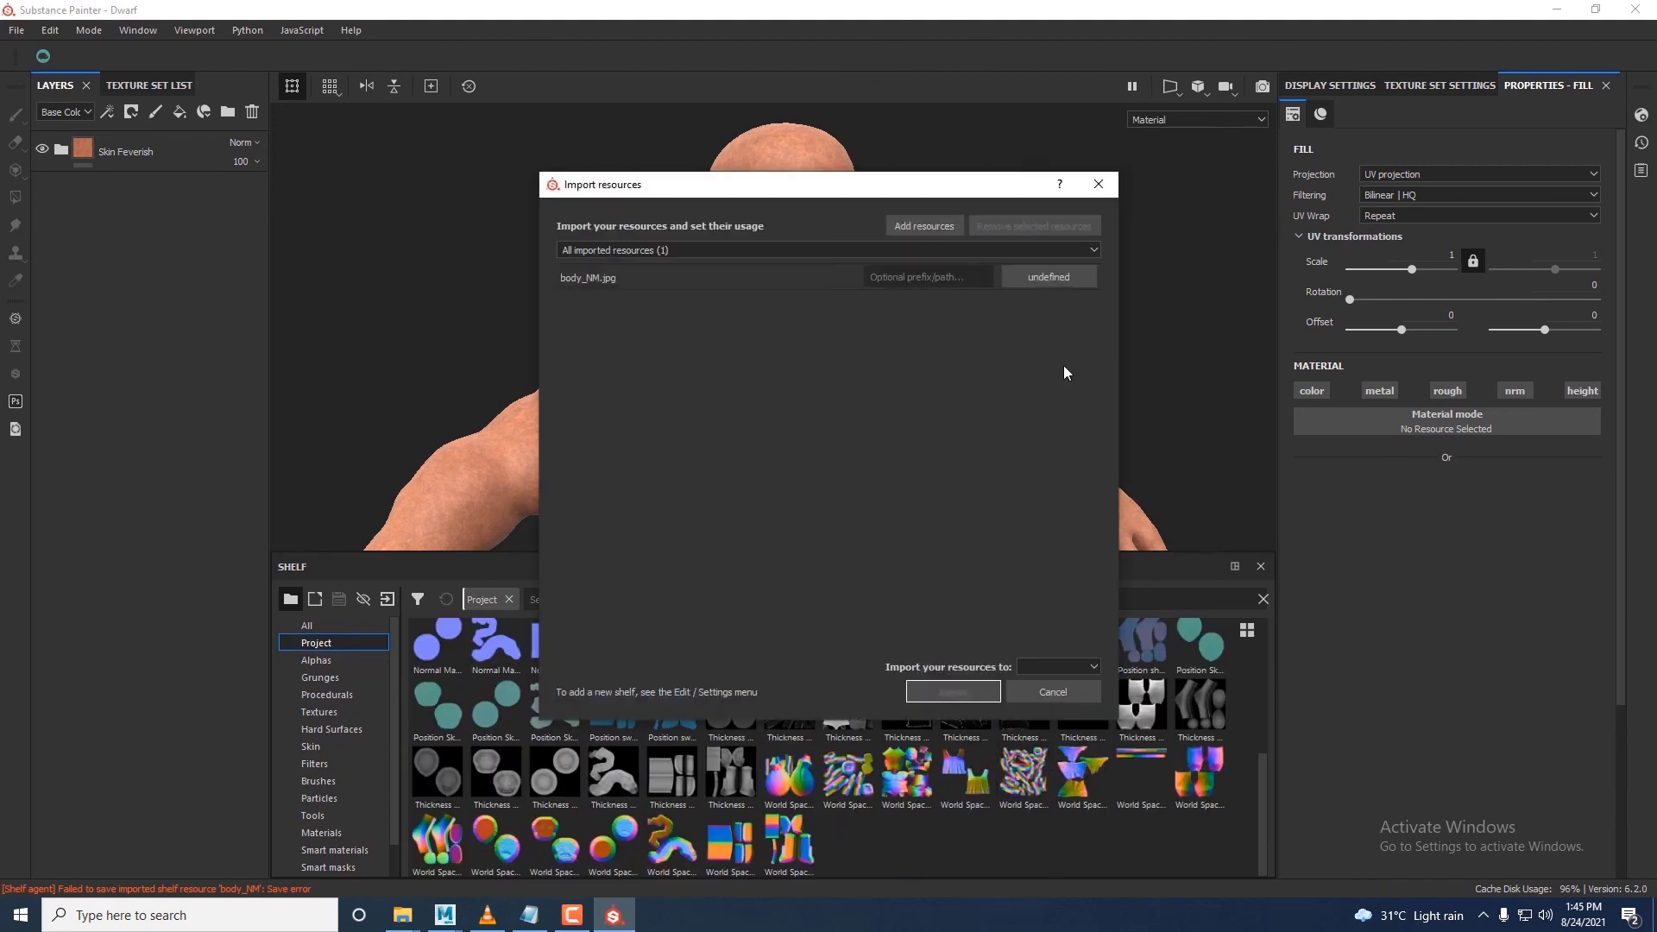
pyautogui.click(1066, 277)
pyautogui.click(1113, 336)
pyautogui.click(1042, 670)
pyautogui.click(1065, 695)
pyautogui.click(966, 692)
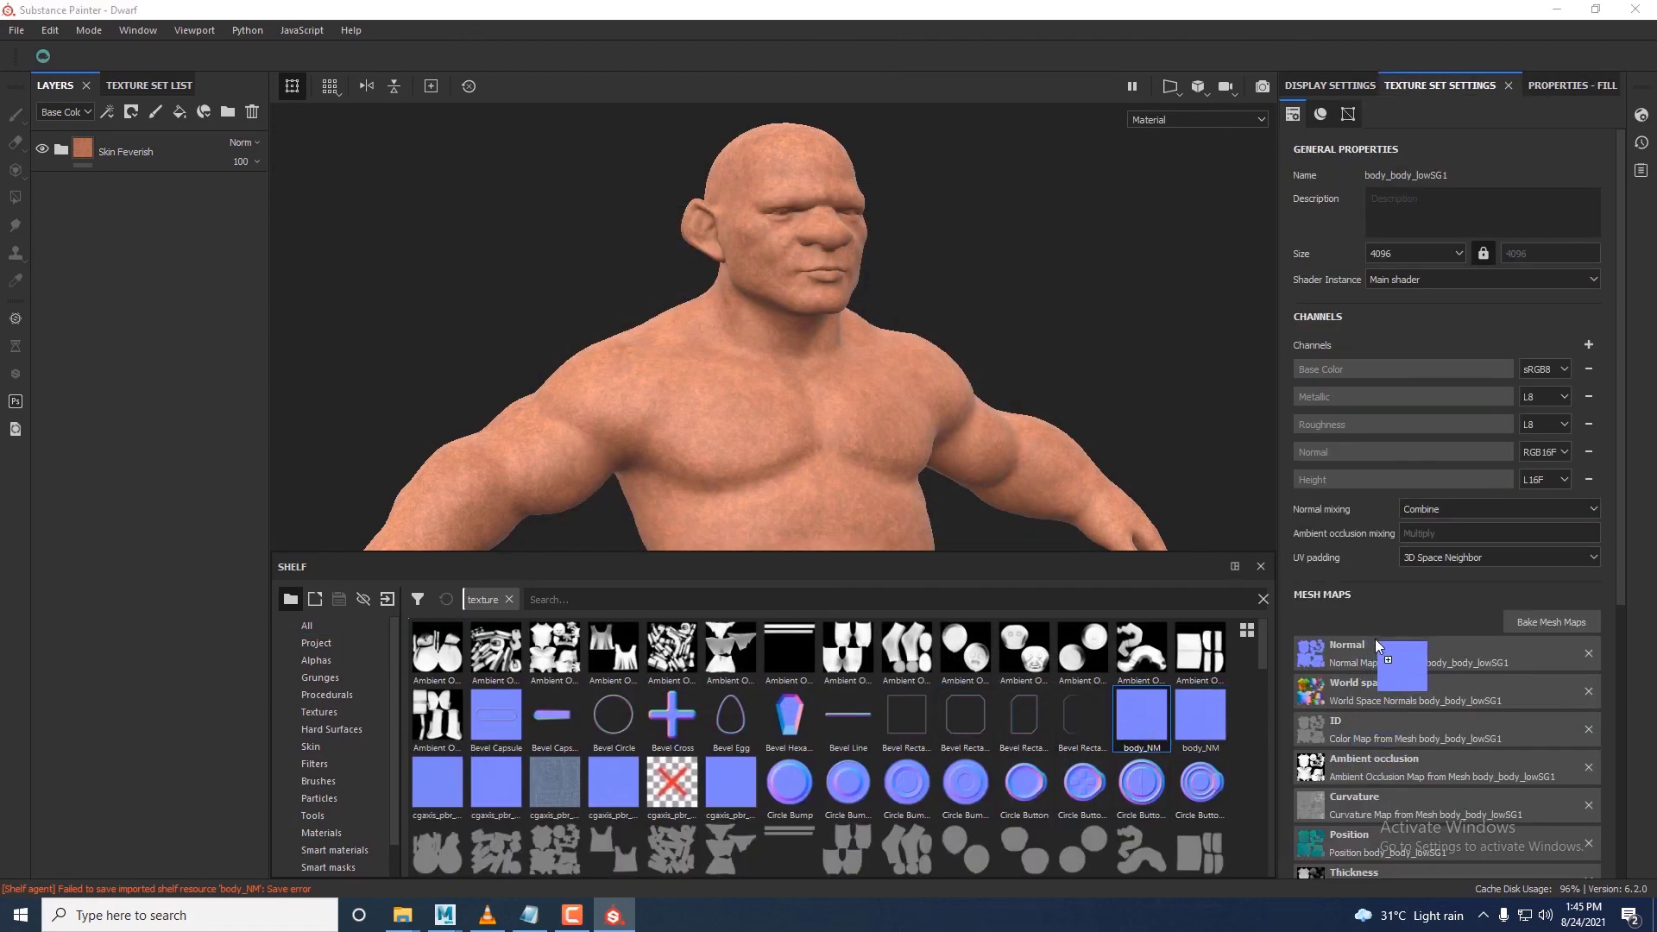
# - Assign body_NM as the Normal mesh map of the body_body_lowSG1 texture set
pyautogui.moveTo(1376, 654); pyautogui.dragTo(1387, 648)
pyautogui.scroll(5, 923, 343)
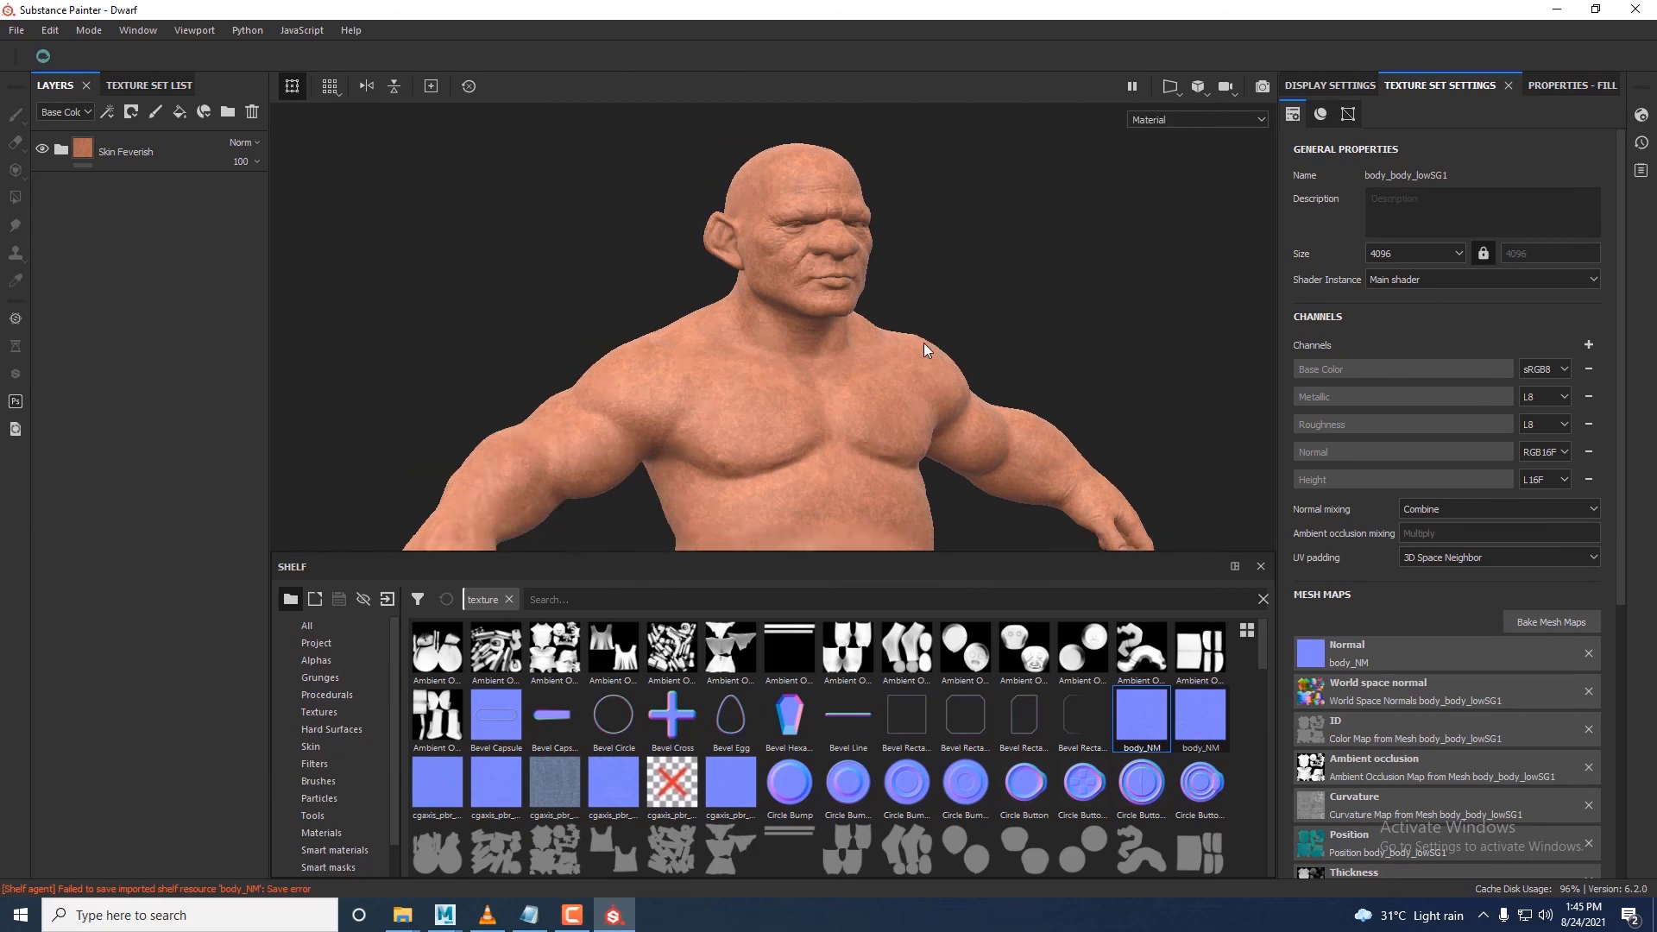
pyautogui.keyDown('alt'); pyautogui.moveTo(895, 320); pyautogui.dragTo(1006, 445, button='middle'); pyautogui.keyUp('alt')
pyautogui.scroll(3, 1005, 444)
pyautogui.keyDown('alt'); pyautogui.moveTo(1005, 362); pyautogui.dragTo(898, 340, button='middle'); pyautogui.keyUp('alt')
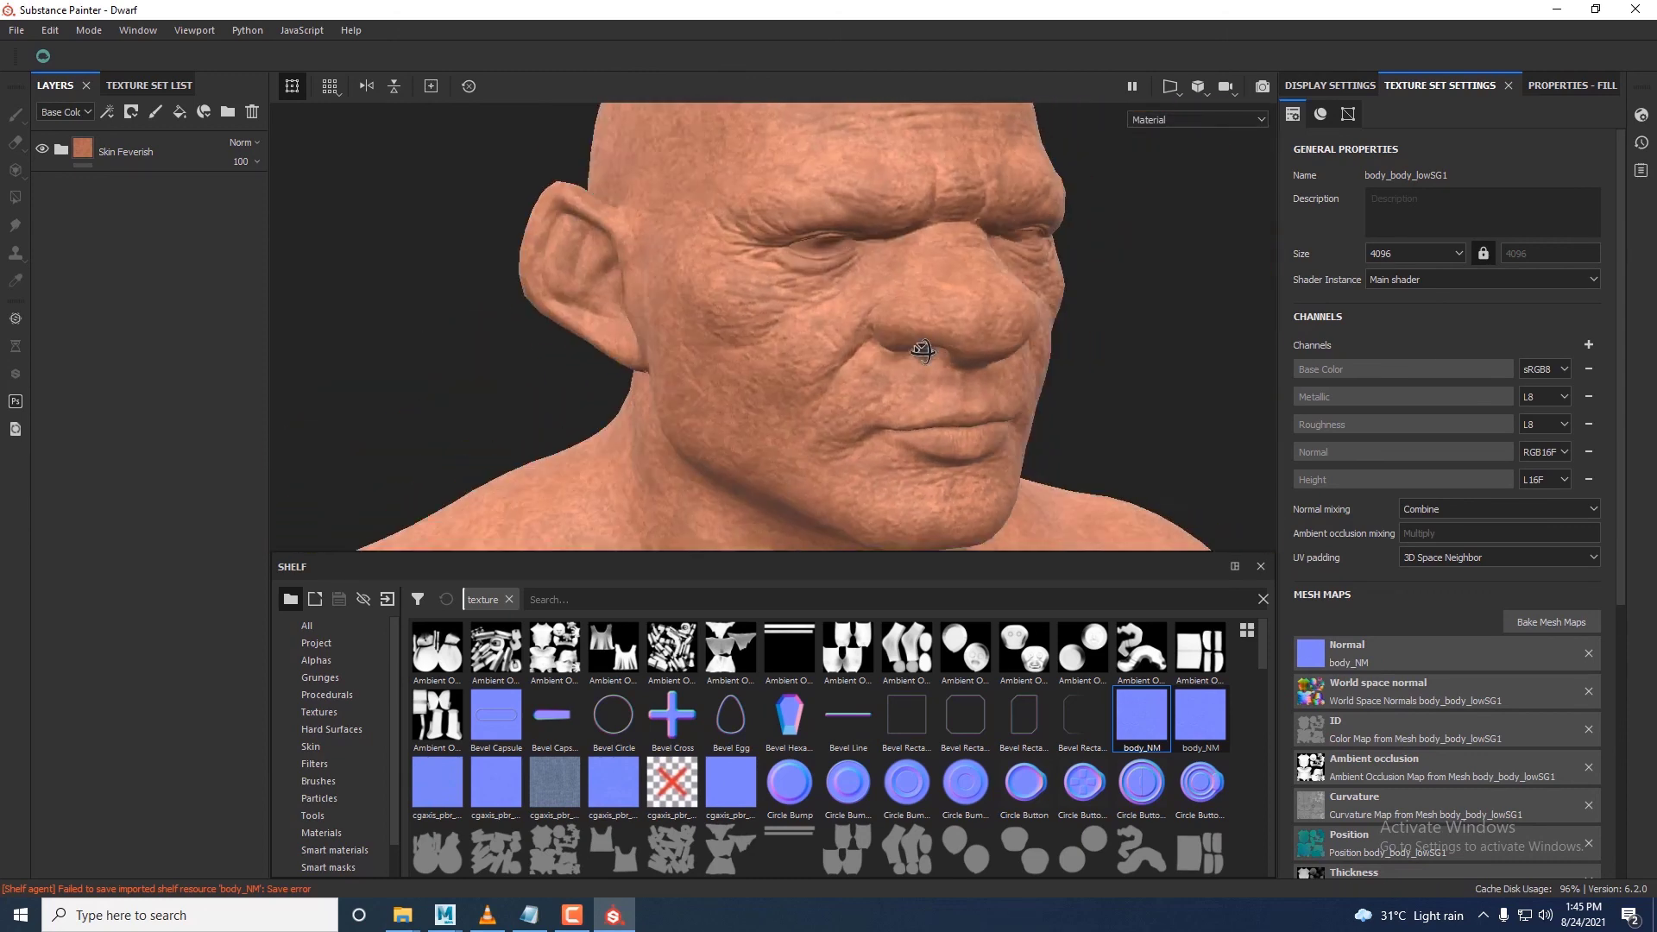
# - Examine the new normal map's surface detail on the dwarf's face, torso and hand
pyautogui.keyDown('alt'); pyautogui.moveTo(921, 348); pyautogui.dragTo(784, 329); pyautogui.keyUp('alt')
pyautogui.scroll(3, 784, 328)
pyautogui.keyDown('alt'); pyautogui.moveTo(783, 328); pyautogui.dragTo(713, 400, button='right'); pyautogui.keyUp('alt')
pyautogui.keyDown('alt'); pyautogui.moveTo(713, 400); pyautogui.dragTo(847, 393, button='middle'); pyautogui.keyUp('alt')
pyautogui.keyDown('alt'); pyautogui.moveTo(847, 394); pyautogui.dragTo(811, 484, button='right'); pyautogui.keyUp('alt')
pyautogui.keyDown('alt'); pyautogui.moveTo(811, 483); pyautogui.dragTo(909, 281, button='middle'); pyautogui.keyUp('alt')
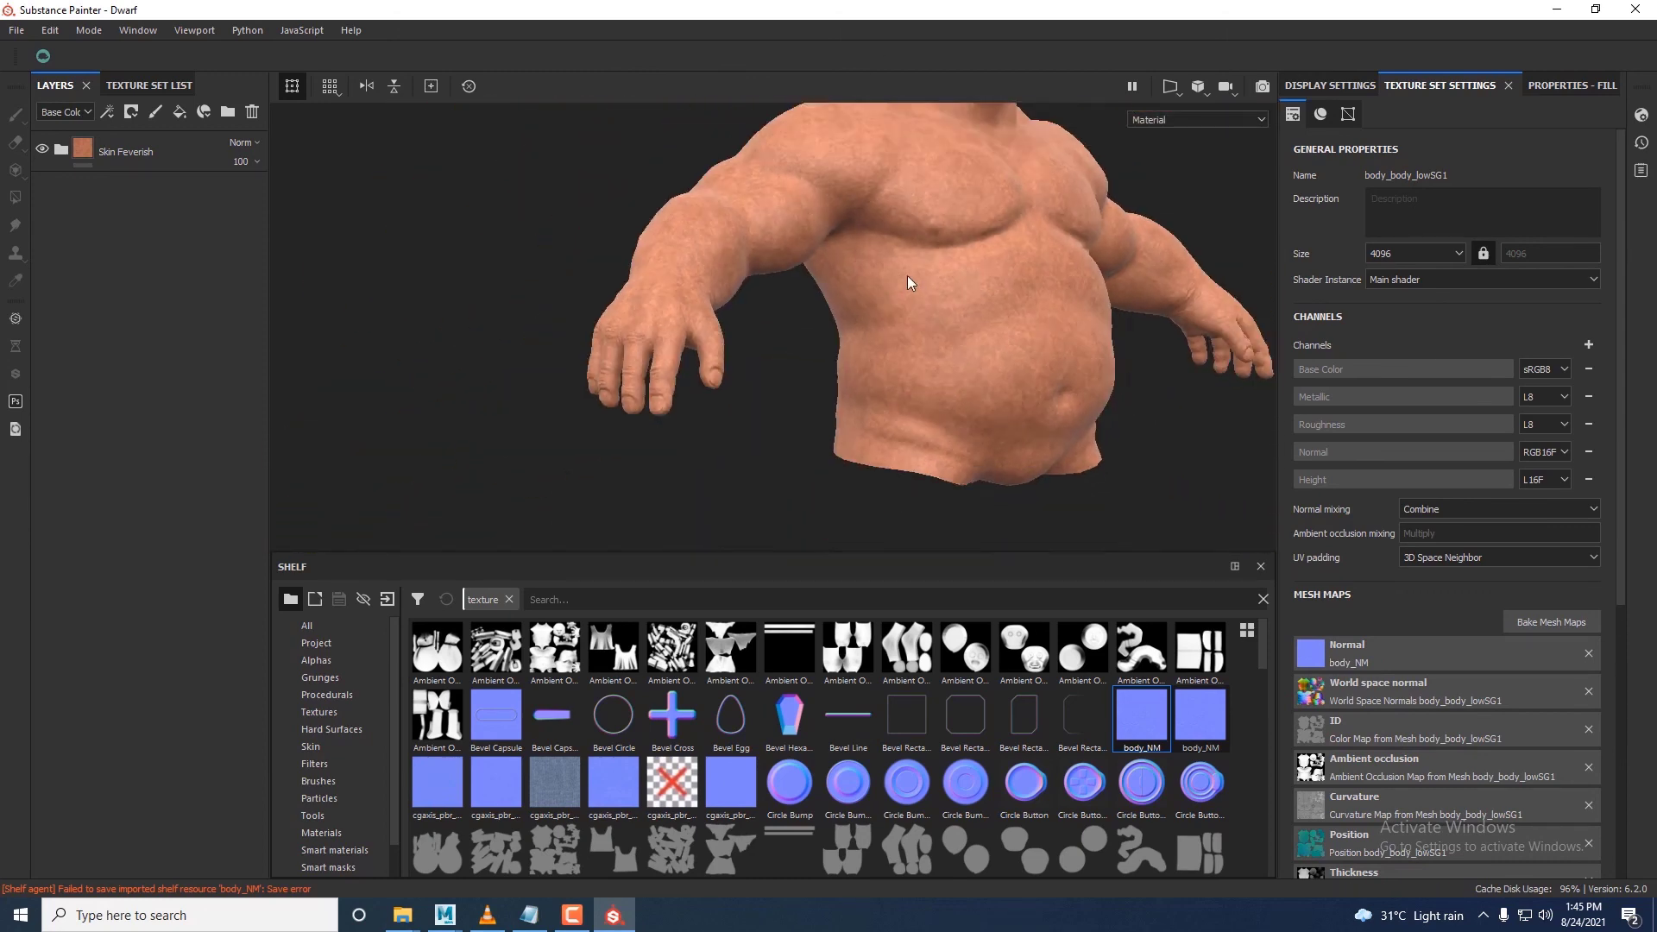
pyautogui.keyDown('alt'); pyautogui.moveTo(909, 282); pyautogui.dragTo(1009, 173, button='right'); pyautogui.keyUp('alt')
pyautogui.keyDown('alt'); pyautogui.moveTo(1009, 173); pyautogui.dragTo(901, 447, button='middle'); pyautogui.keyUp('alt')
pyautogui.keyDown('alt'); pyautogui.moveTo(901, 447); pyautogui.dragTo(846, 418); pyautogui.keyUp('alt')
pyautogui.keyDown('alt'); pyautogui.moveTo(846, 417); pyautogui.dragTo(829, 389, button='middle'); pyautogui.keyUp('alt')
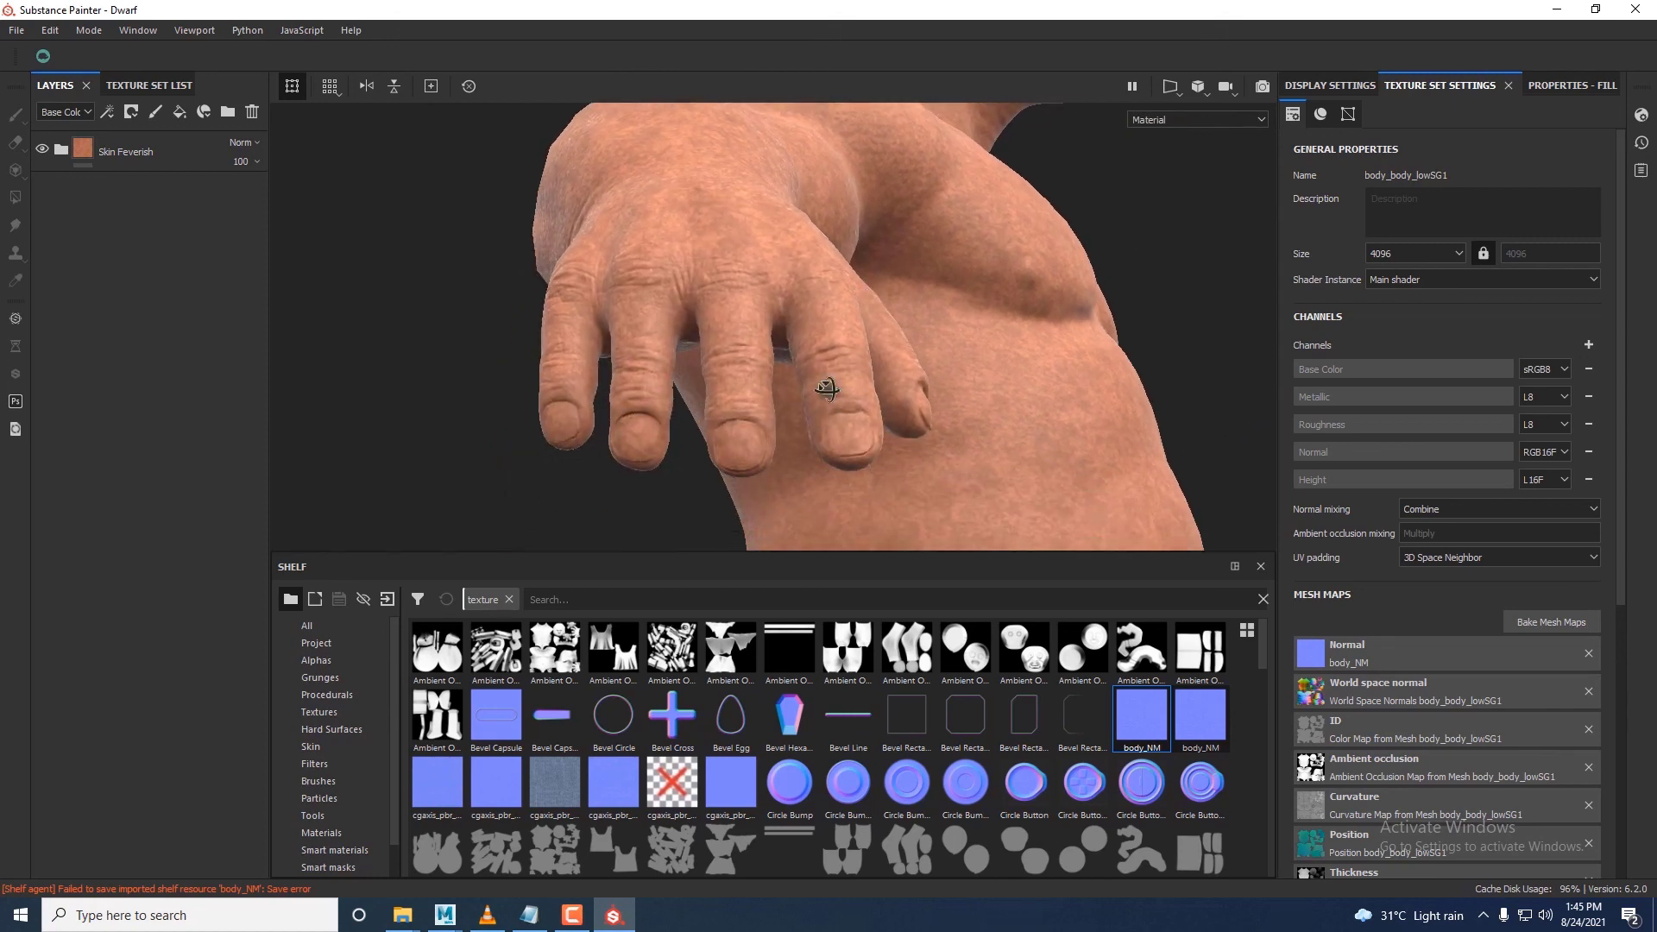
pyautogui.keyDown('alt'); pyautogui.moveTo(828, 389); pyautogui.dragTo(891, 388); pyautogui.keyUp('alt')
pyautogui.keyDown('alt'); pyautogui.moveTo(891, 388); pyautogui.dragTo(1010, 303, button='right'); pyautogui.keyUp('alt')
pyautogui.keyDown('alt'); pyautogui.moveTo(1009, 303); pyautogui.dragTo(780, 351, button='middle'); pyautogui.keyUp('alt')
pyautogui.keyDown('alt'); pyautogui.moveTo(780, 351); pyautogui.dragTo(898, 354, button='right'); pyautogui.keyUp('alt')
pyautogui.keyDown('alt'); pyautogui.moveTo(898, 354); pyautogui.dragTo(635, 370); pyautogui.keyUp('alt')
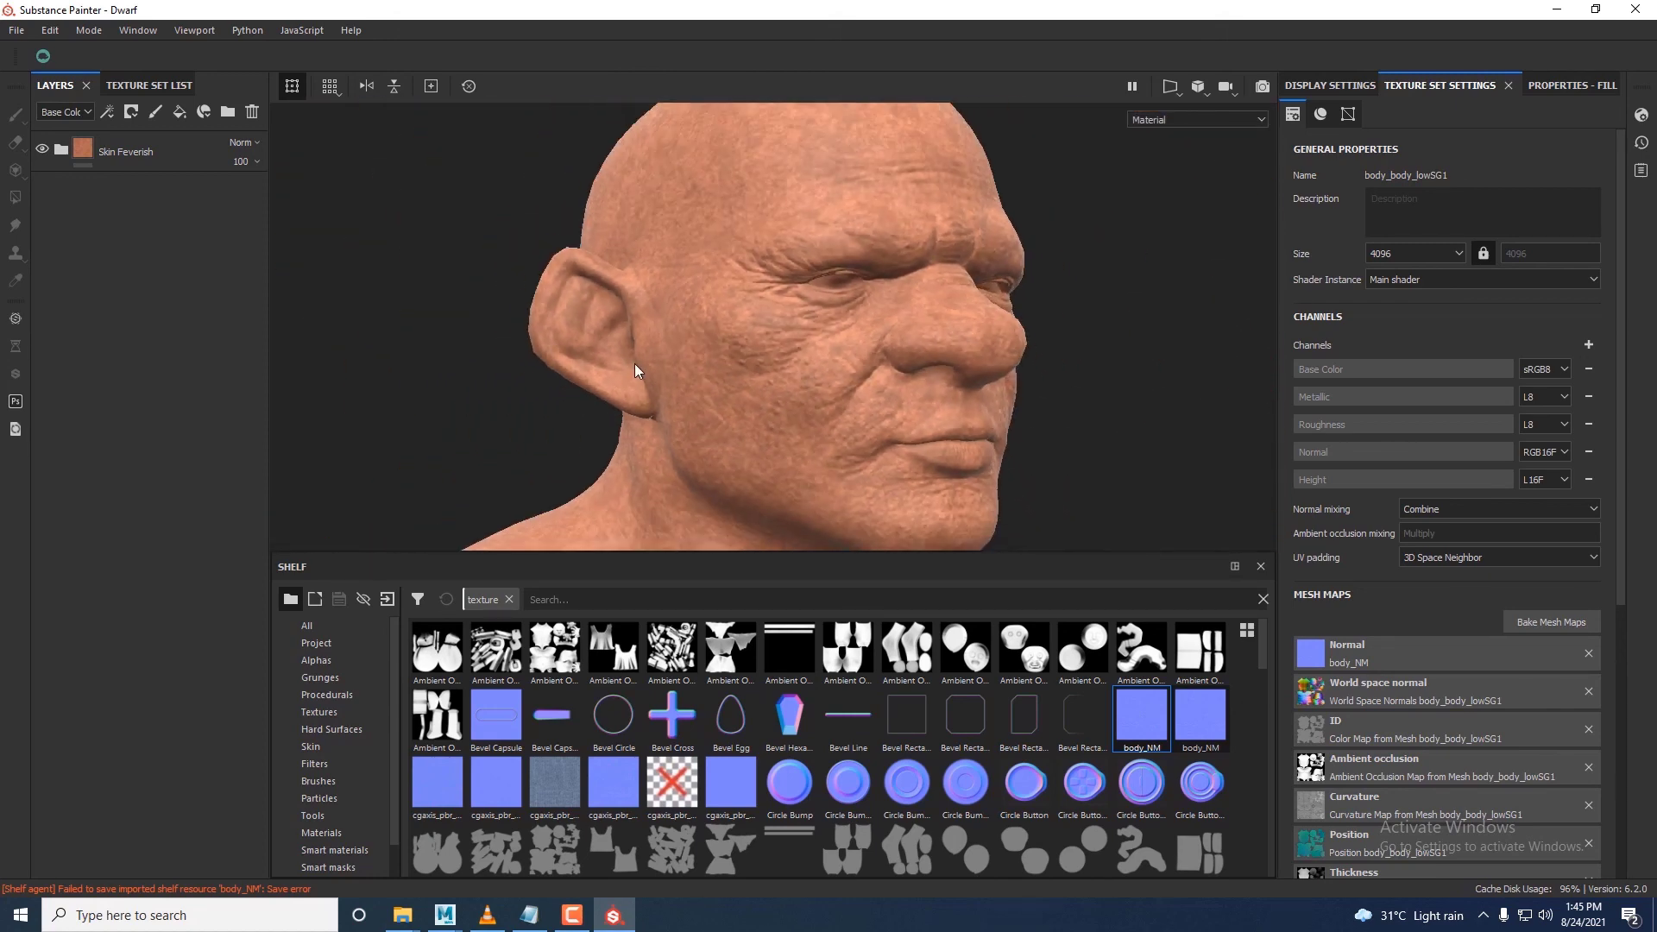
# - Change the Skin Base layer's base color to a lighter peach orange
pyautogui.click(59, 155)
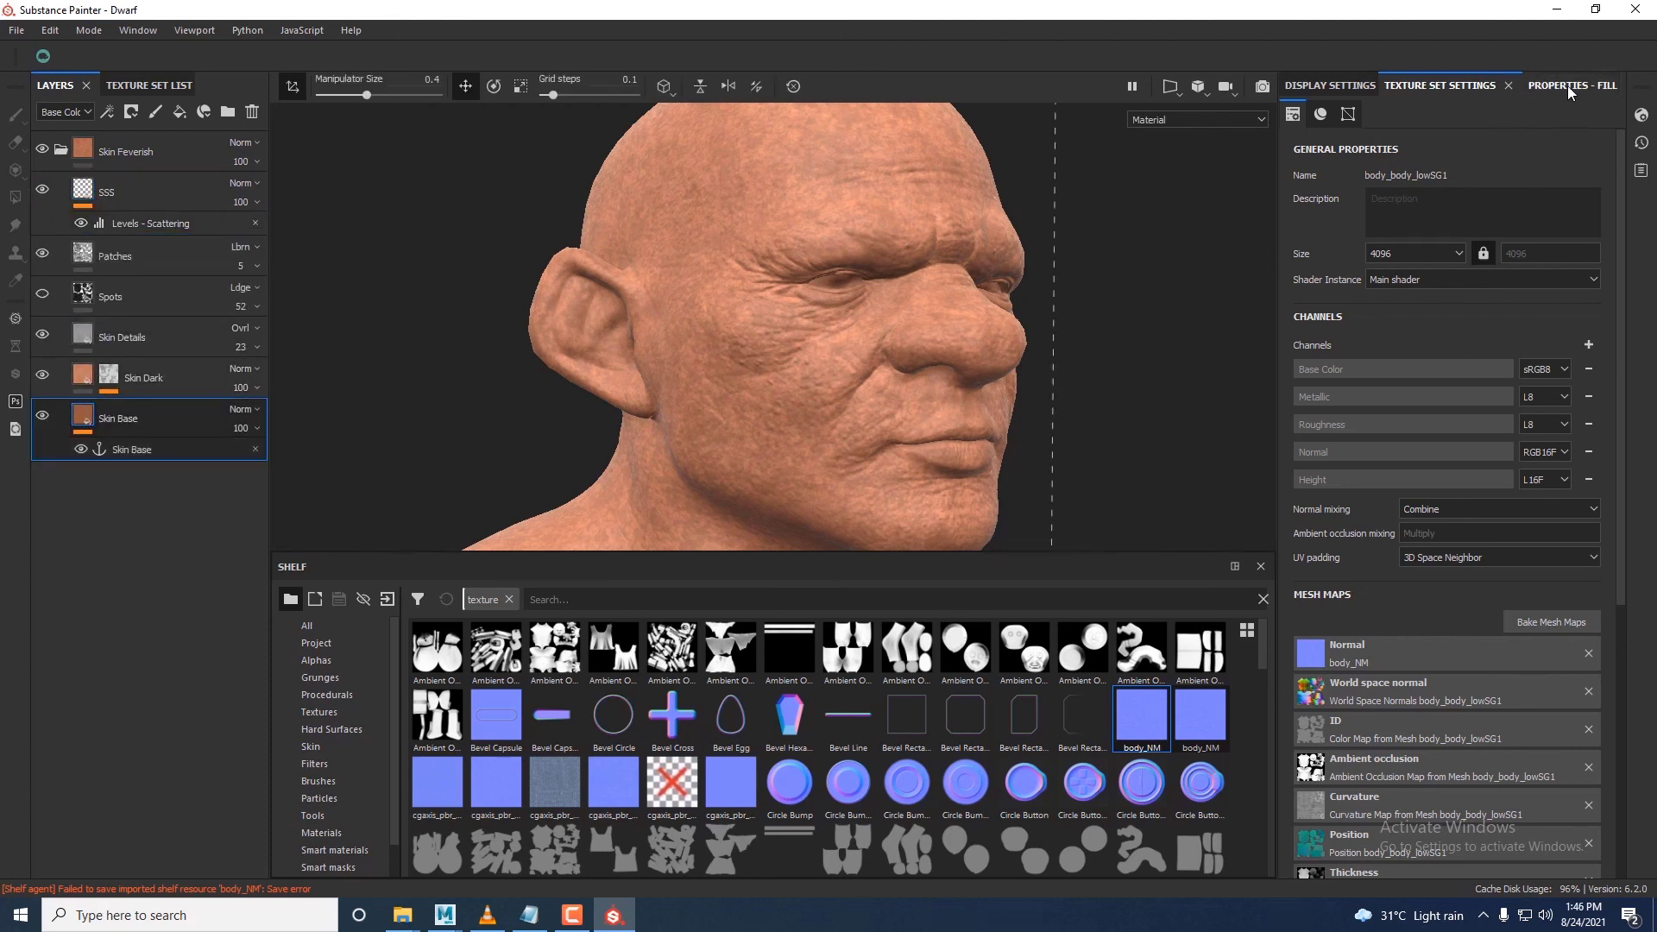
pyautogui.click(1568, 87)
pyautogui.click(1351, 528)
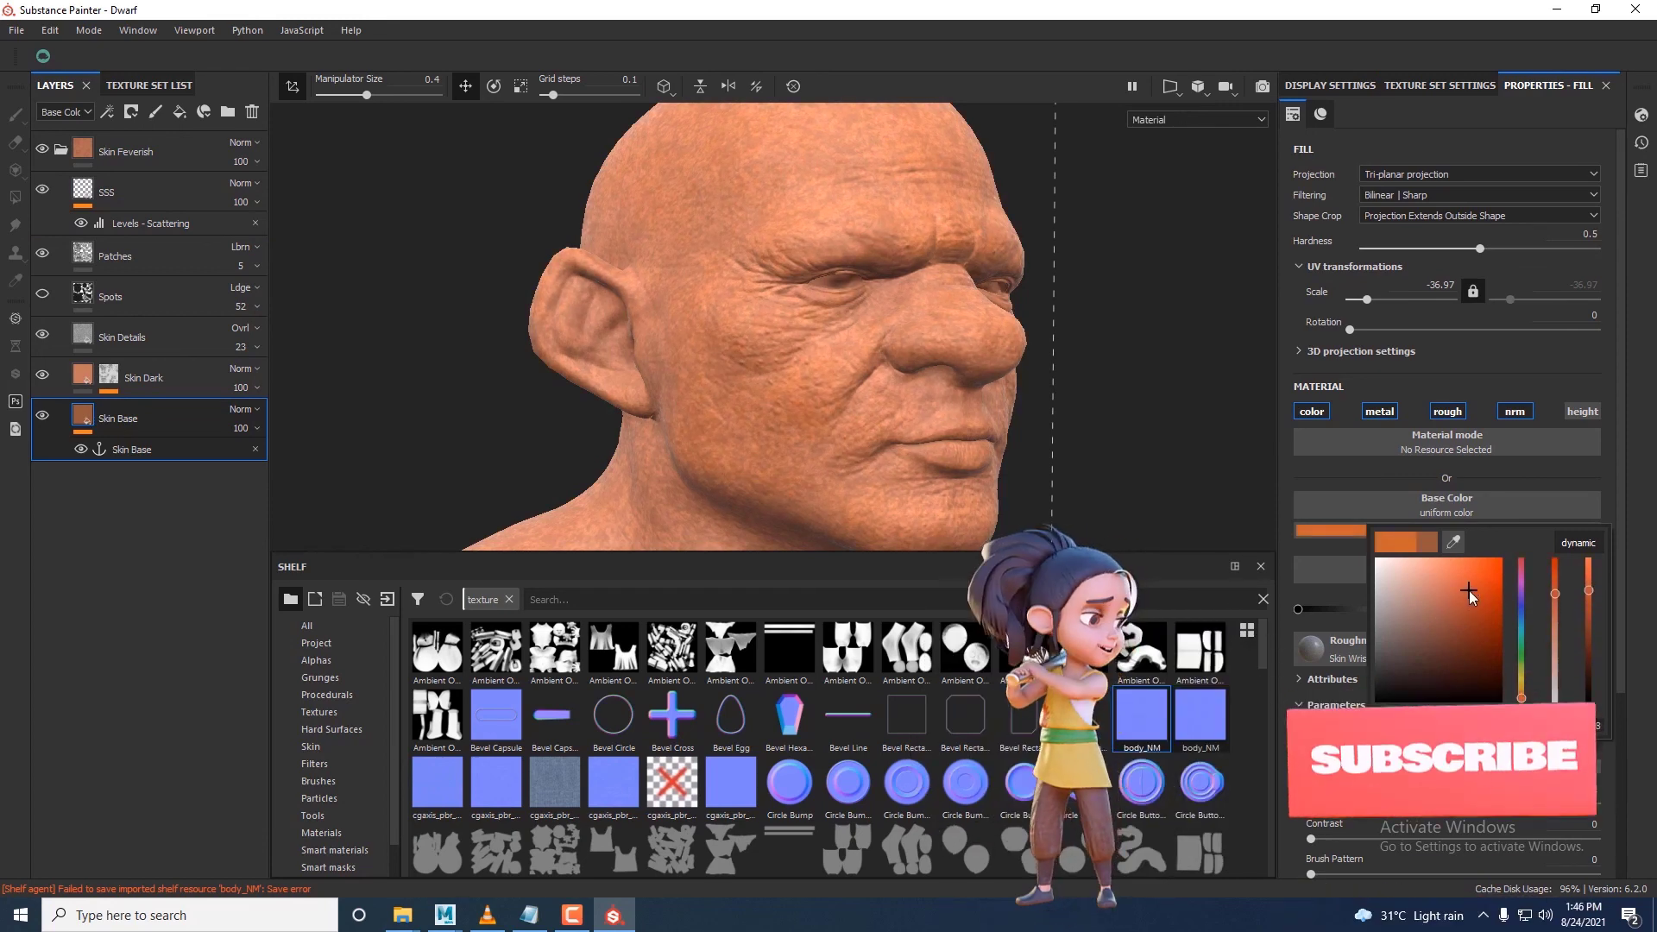
pyautogui.moveTo(1468, 590); pyautogui.dragTo(1447, 565)
pyautogui.scroll(-4, 1124, 397)
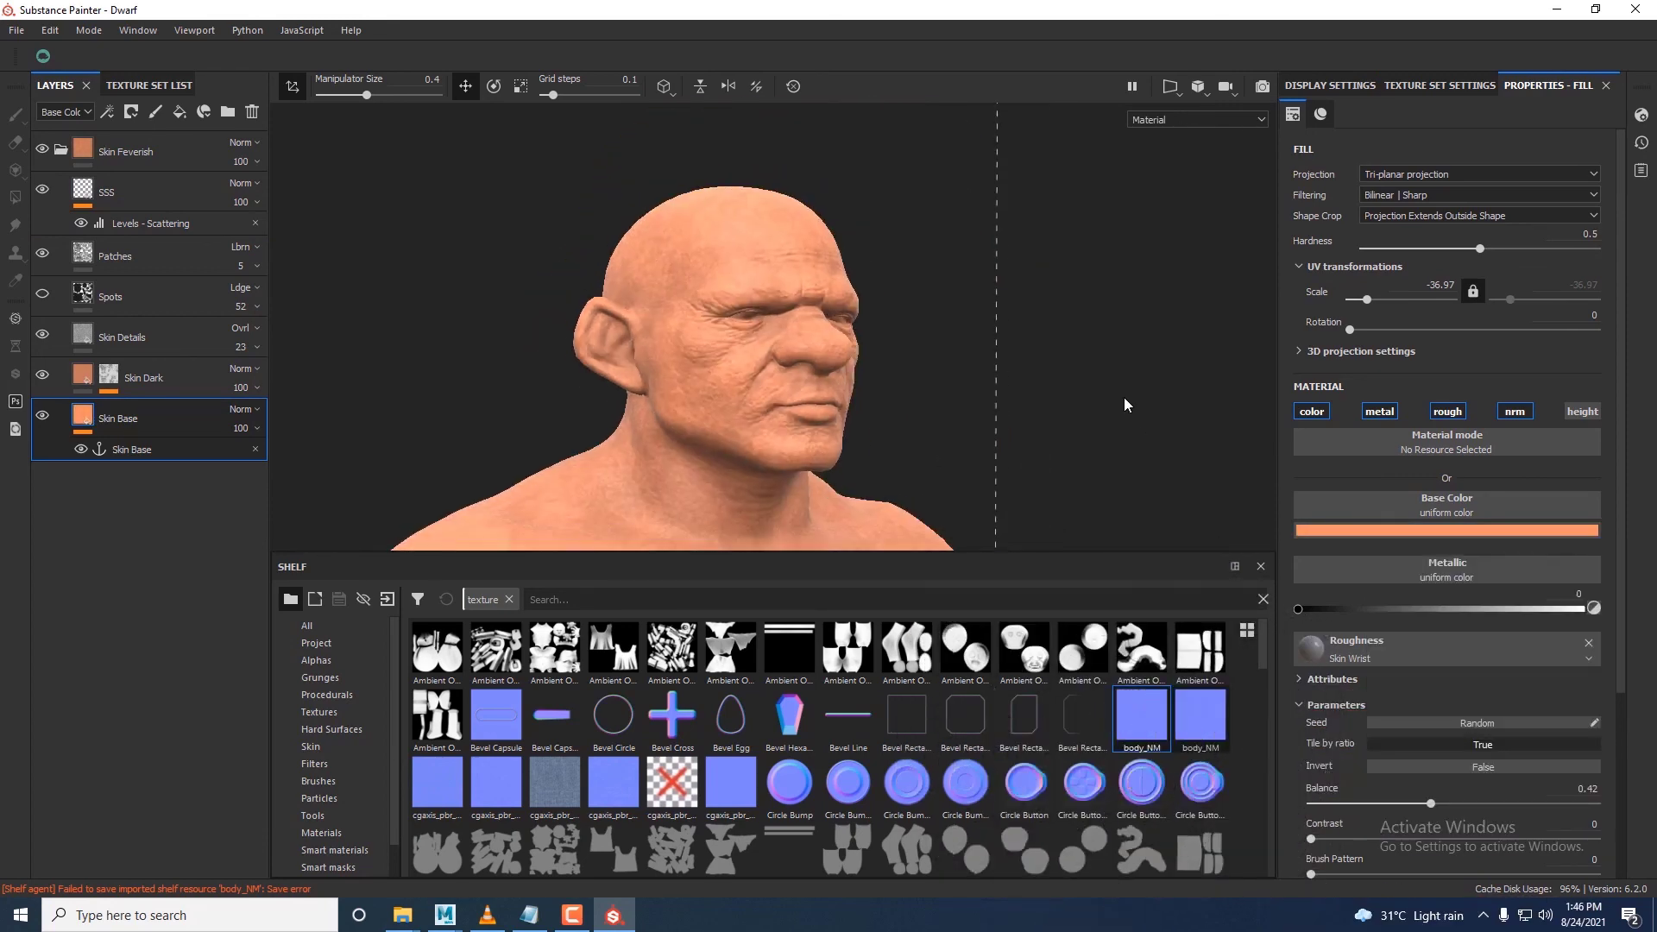
pyautogui.scroll(-6, 913, 370)
pyautogui.scroll(2, 942, 372)
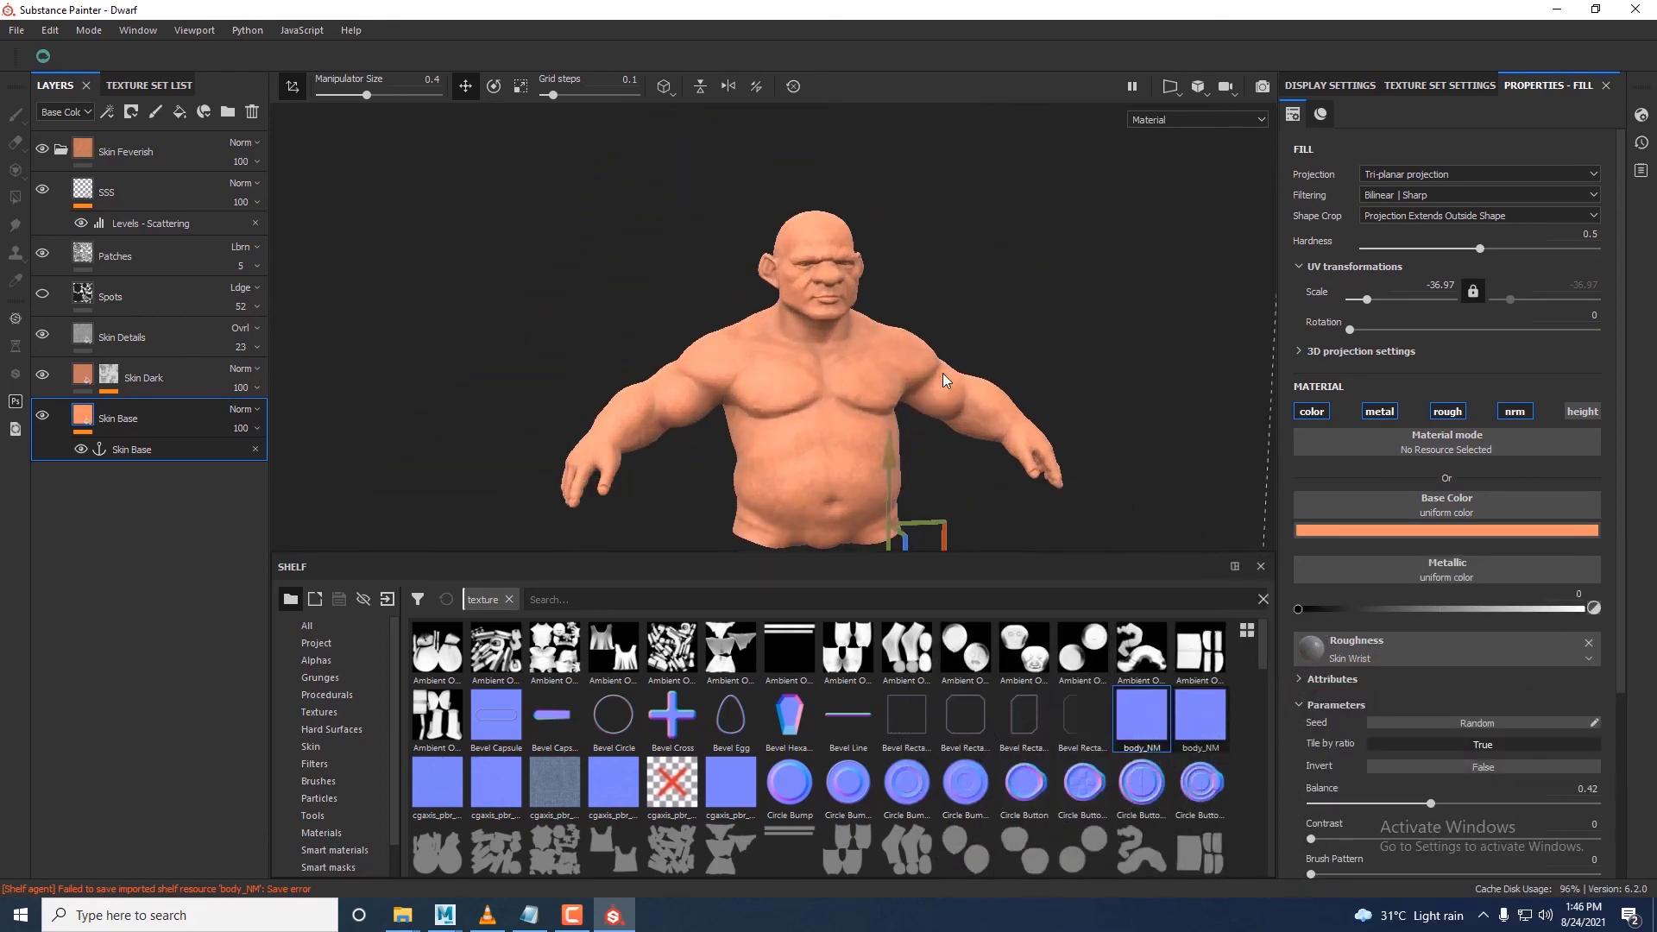
# - Collapse the Skin Feverish layer group and rename it Skin Base, then shrink the shelf to enlarge the viewport
pyautogui.click(60, 149)
pyautogui.doubleClick(129, 152)
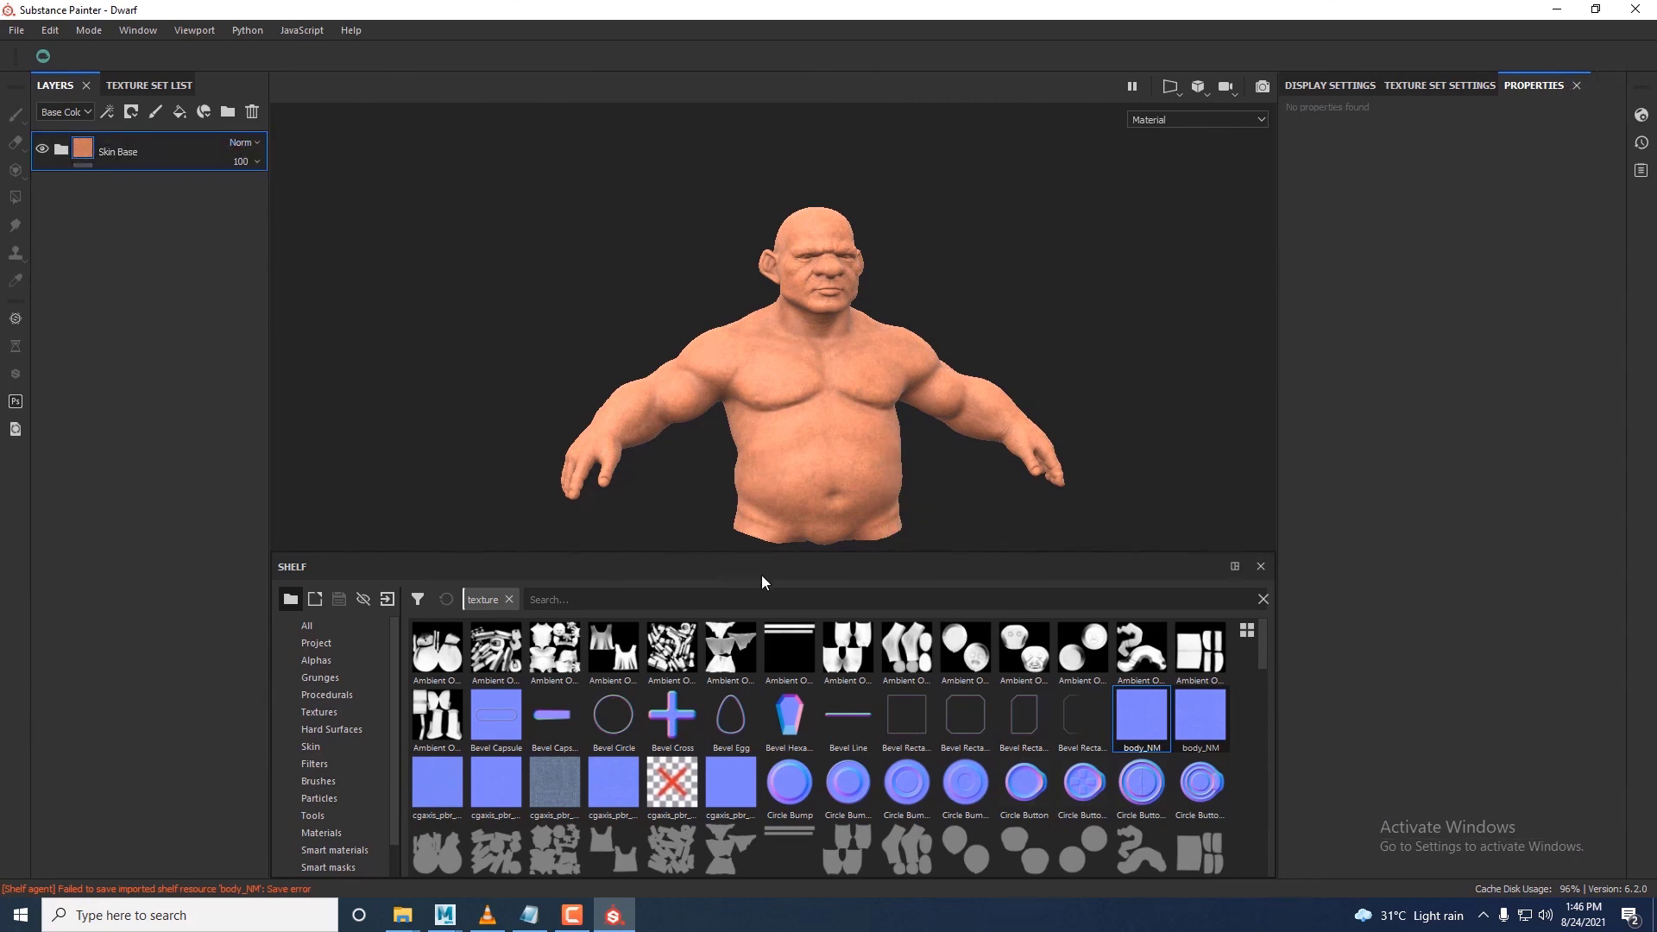
pyautogui.moveTo(778, 555); pyautogui.dragTo(785, 668)
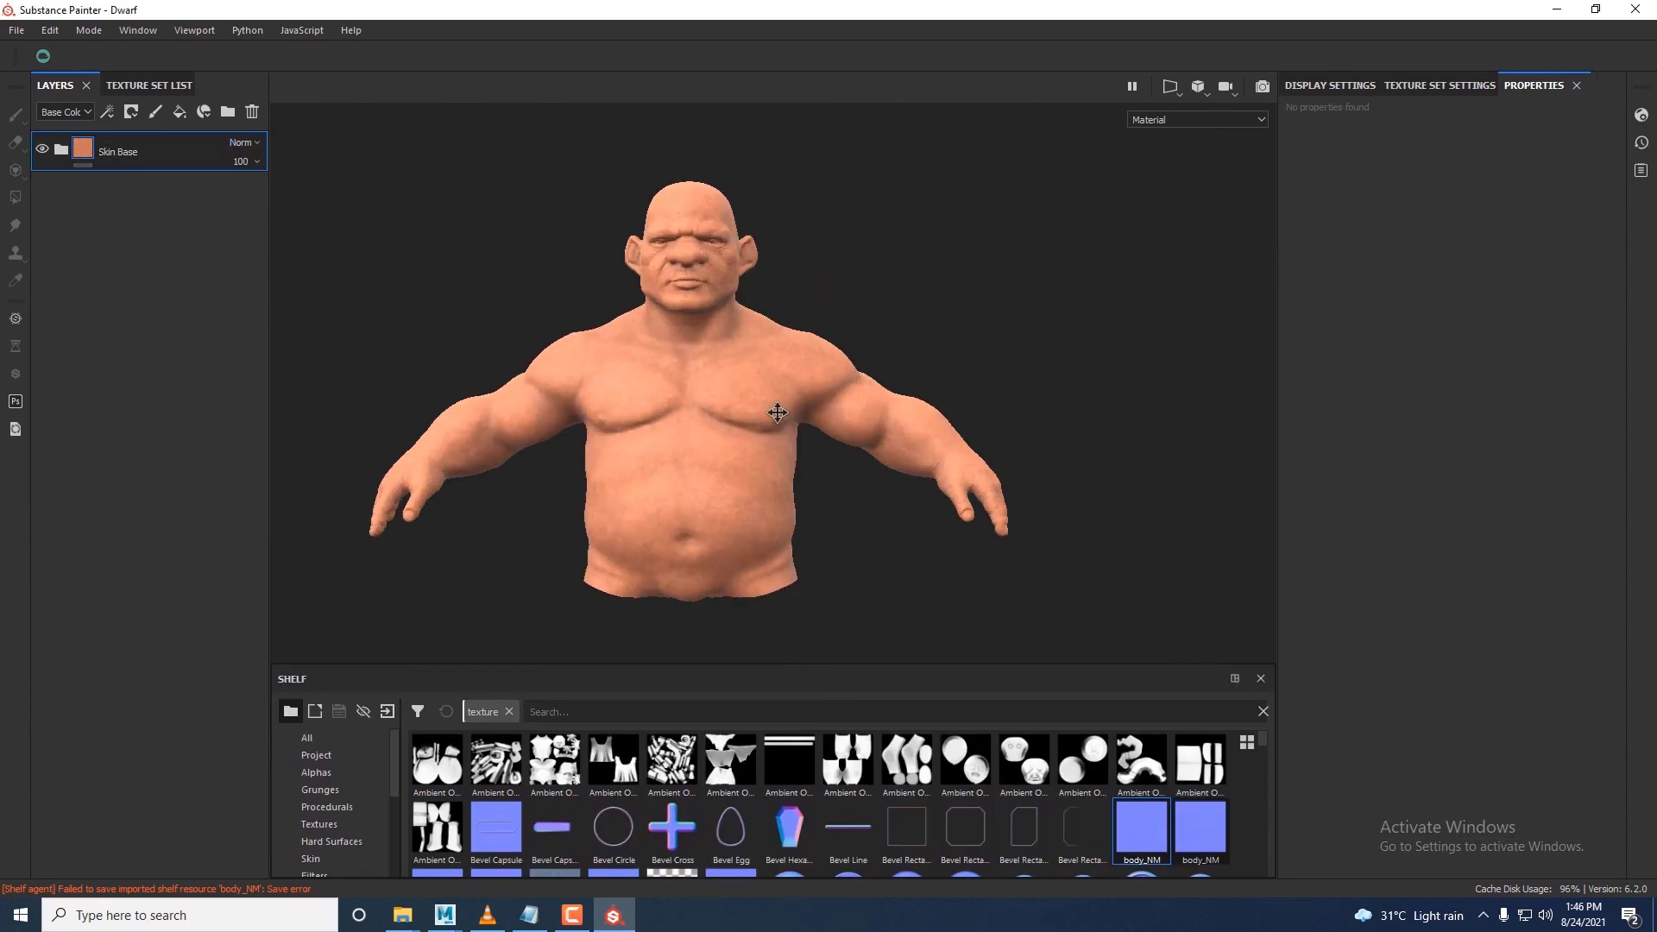